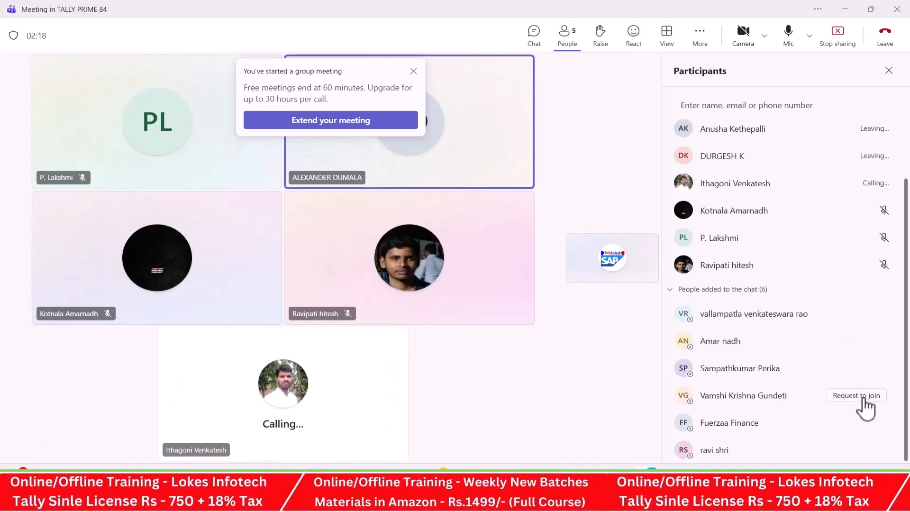
Request the last two people in the meeting's chat list to join the Teams call.
click(864, 424)
click(866, 451)
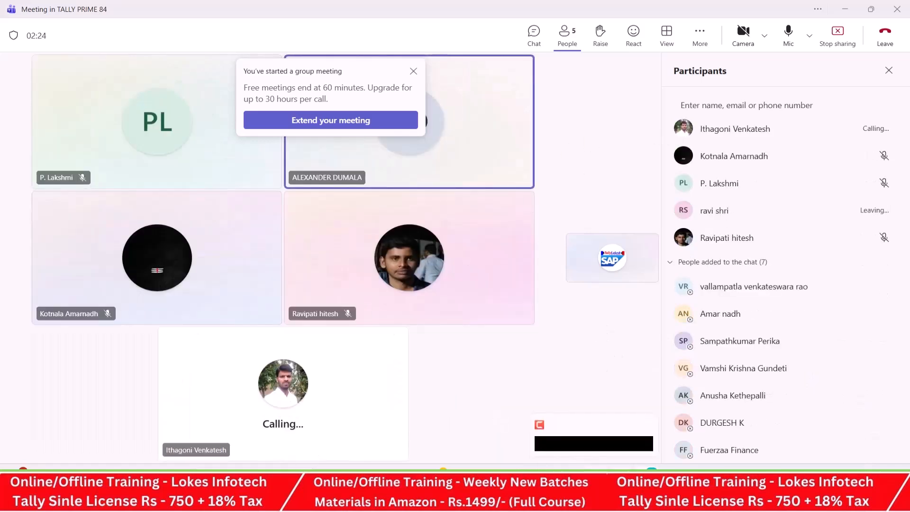
Switch to Chrome and look through the latest videos on the TALLY LOKESH YouTube channel.
click(532, 489)
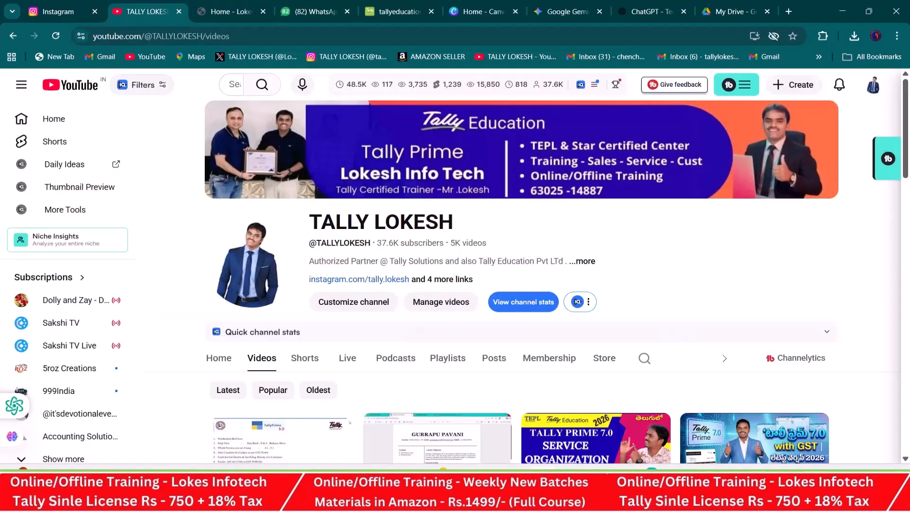
scroll(433, 293, down, 1)
scroll(433, 293, down, 3)
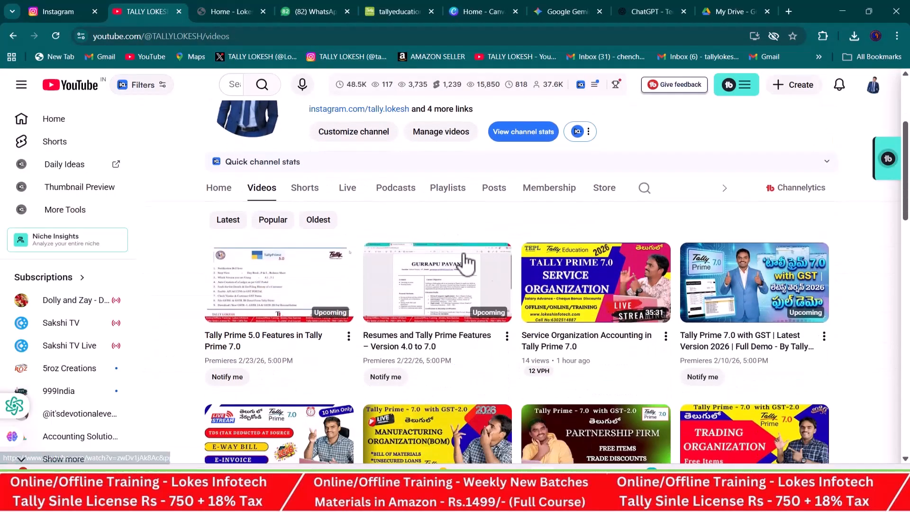
scroll(467, 271, down, 2)
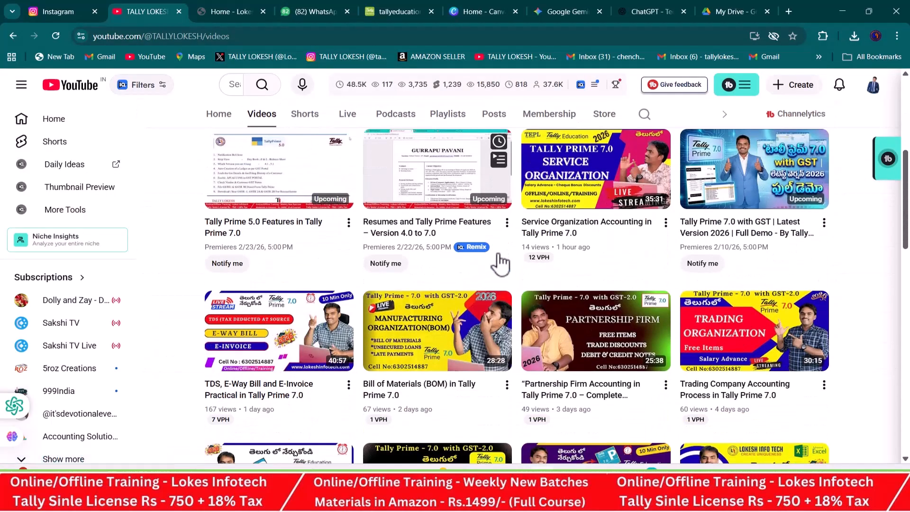
Show the Lokesh Info Tech website and step through several photos in its homepage slideshow.
click(234, 11)
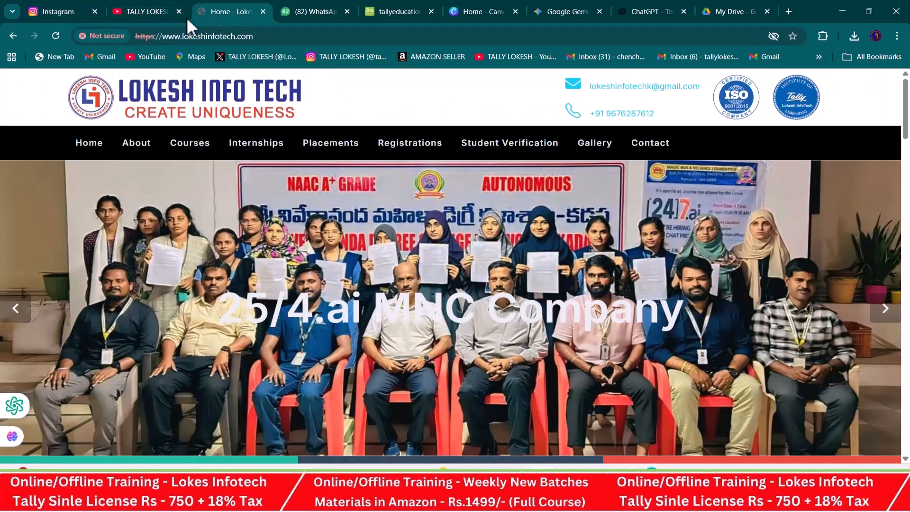
click(17, 316)
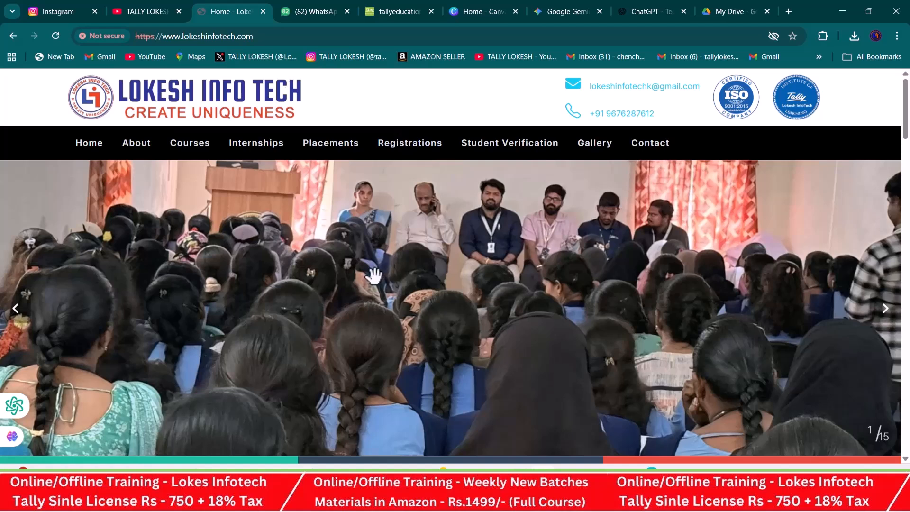
scroll(351, 270, down, 1)
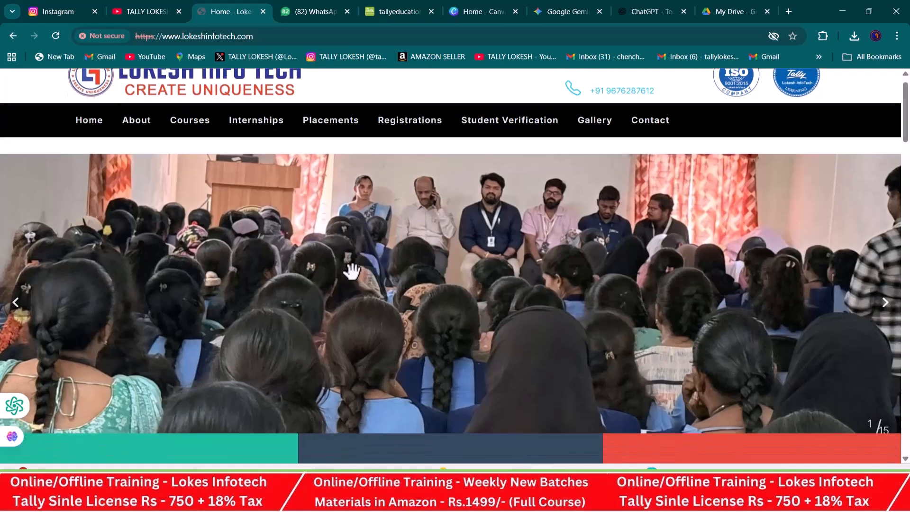
scroll(352, 258, up, 1)
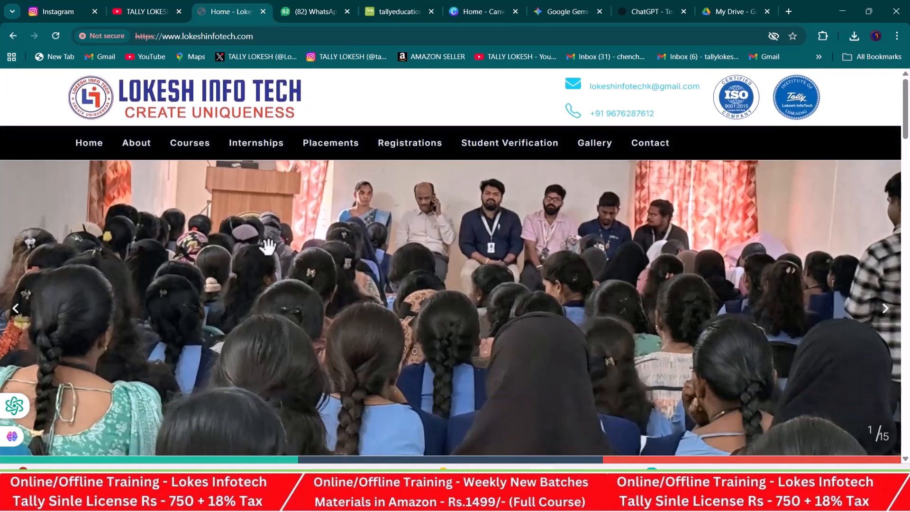
click(886, 313)
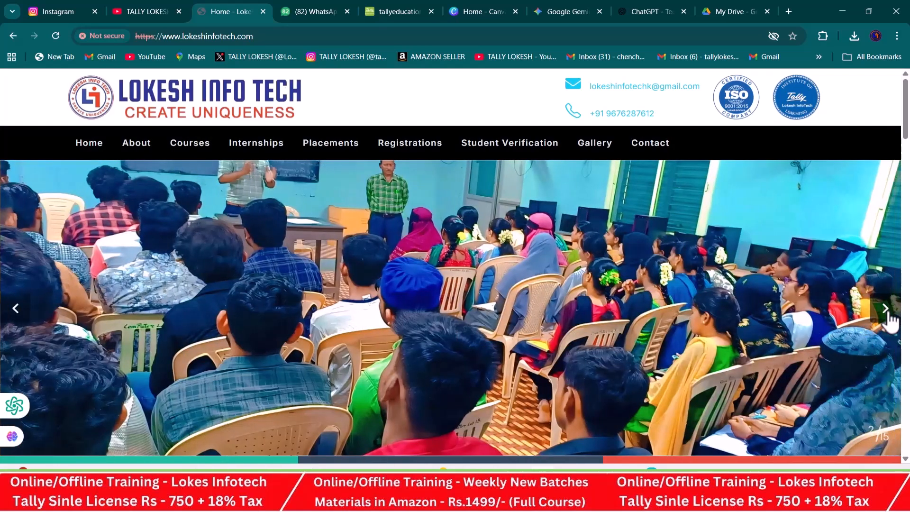
double_click(886, 309)
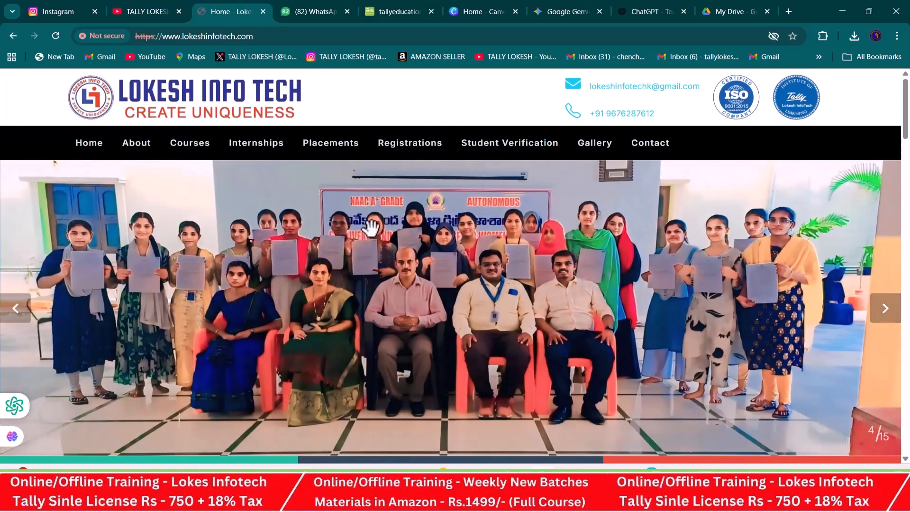
Browse the job-opening and Tally training reels on the tally_lokesh Instagram profile.
click(56, 10)
scroll(370, 192, down, 5)
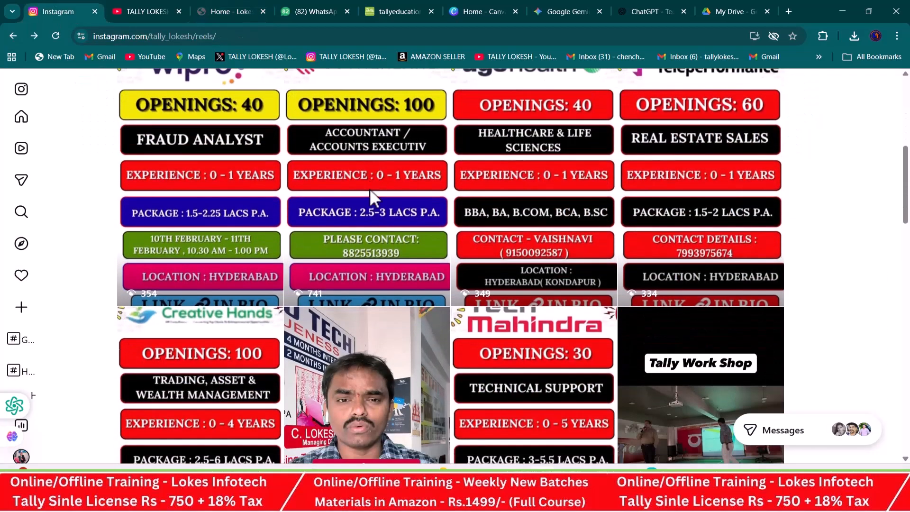
scroll(370, 190, down, 3)
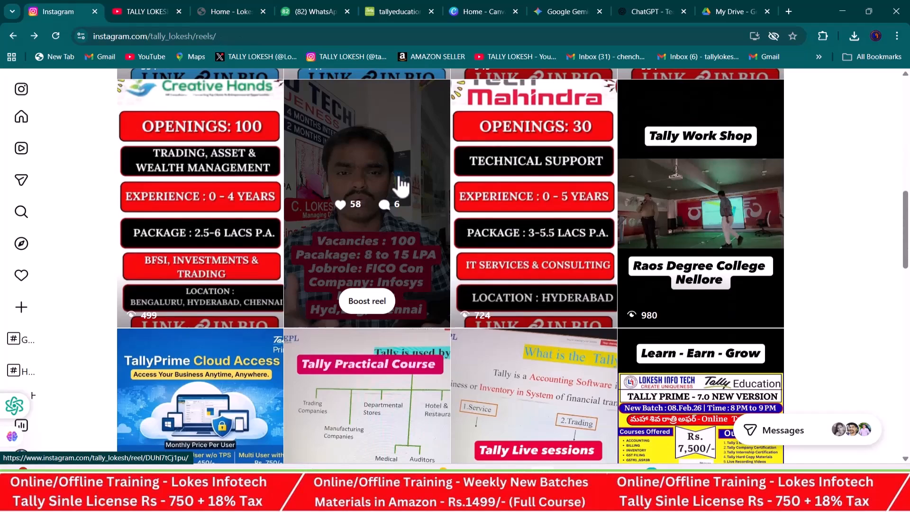
scroll(408, 189, down, 4)
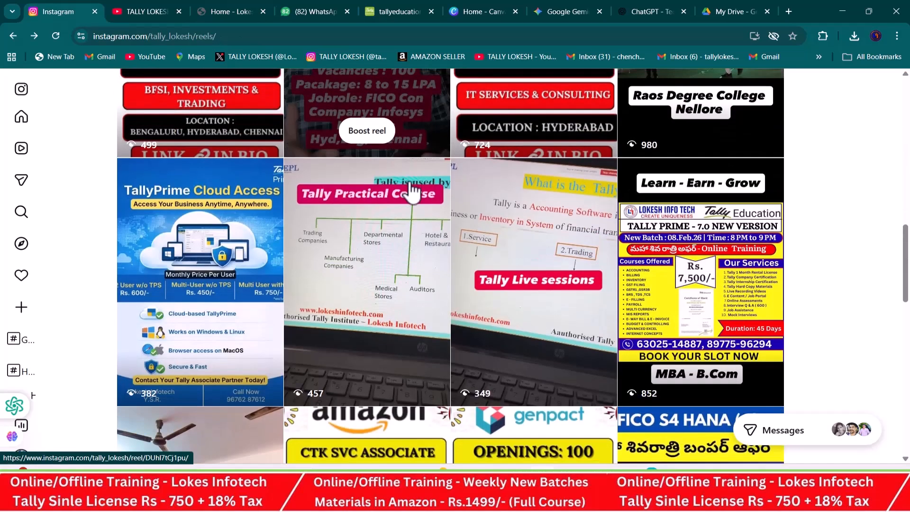
scroll(450, 242, down, 4)
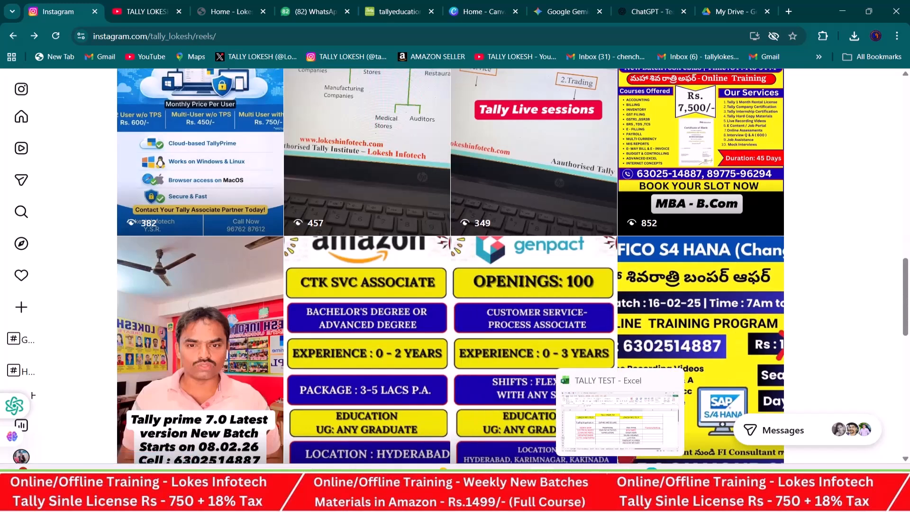
click(620, 488)
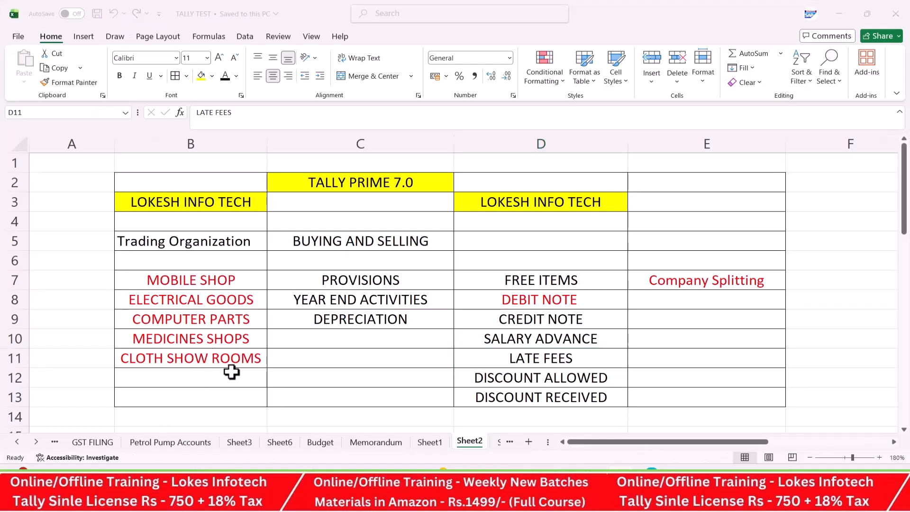
key(alt+Tab)
scroll(370, 209, up, 10)
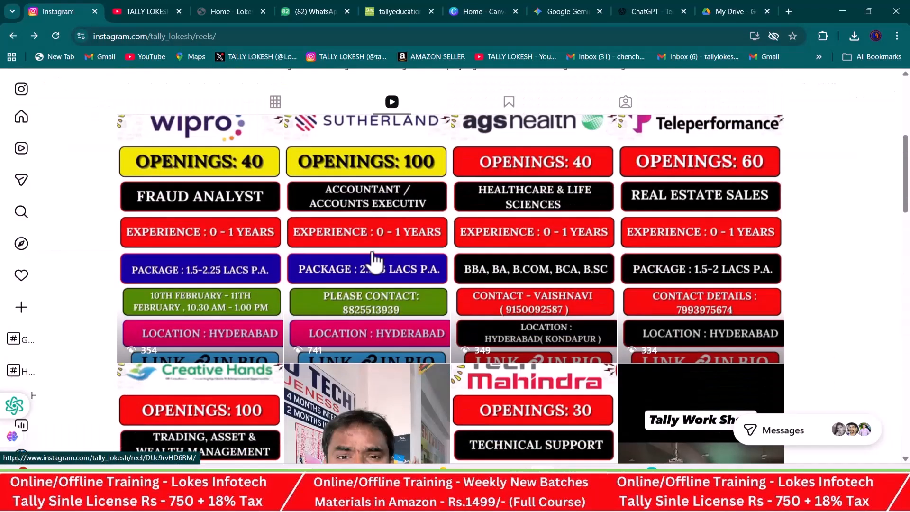
Return to the Lokesh Info Tech homepage and advance its slideshow to further student photos.
click(232, 12)
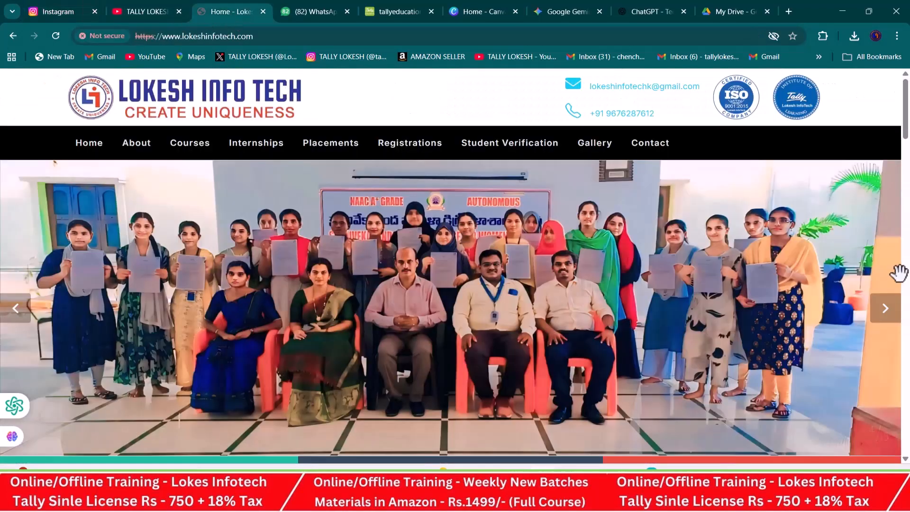
click(886, 317)
click(885, 316)
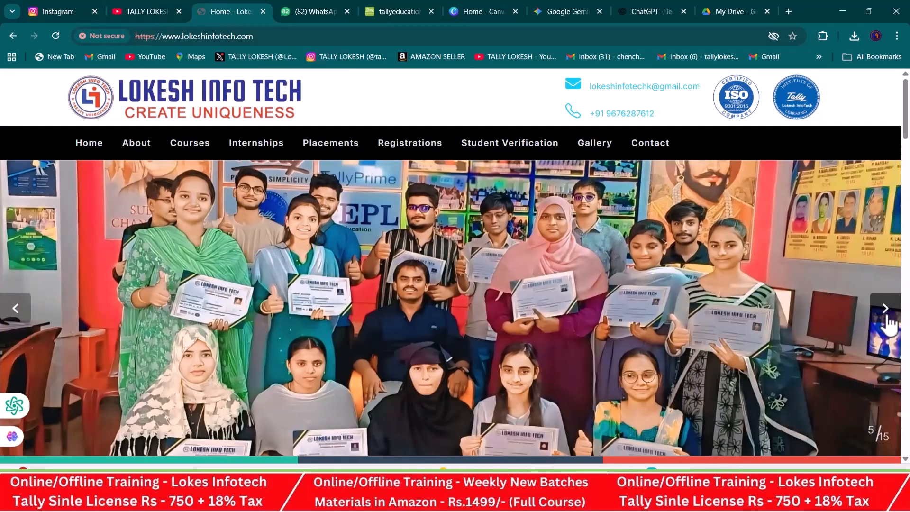
Switch back to the Teams meeting and request the first two people in the chat list to join.
key(alt+Tab)
key(alt+Tab)
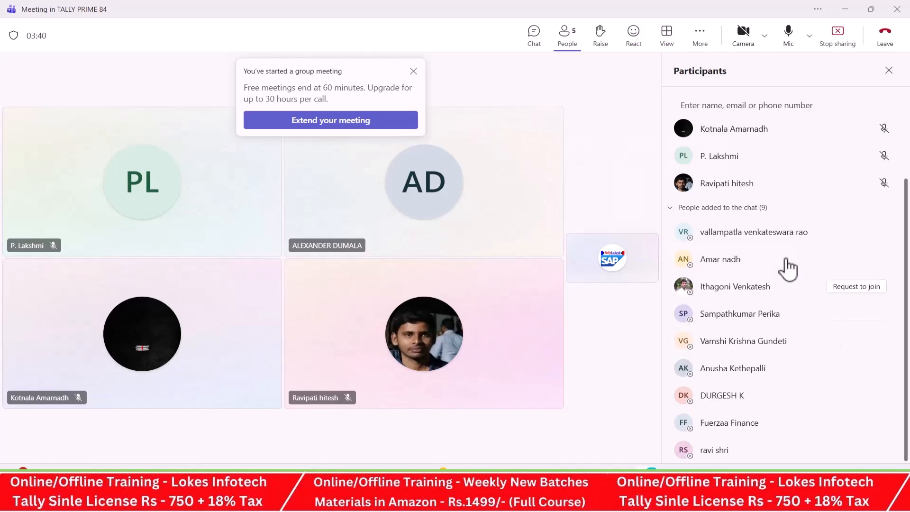
click(867, 233)
mouse_move(865, 258)
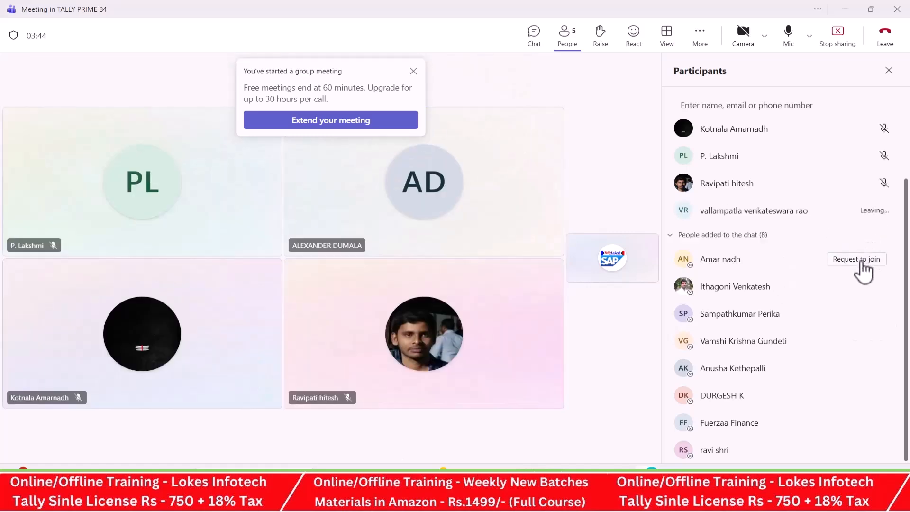
click(860, 260)
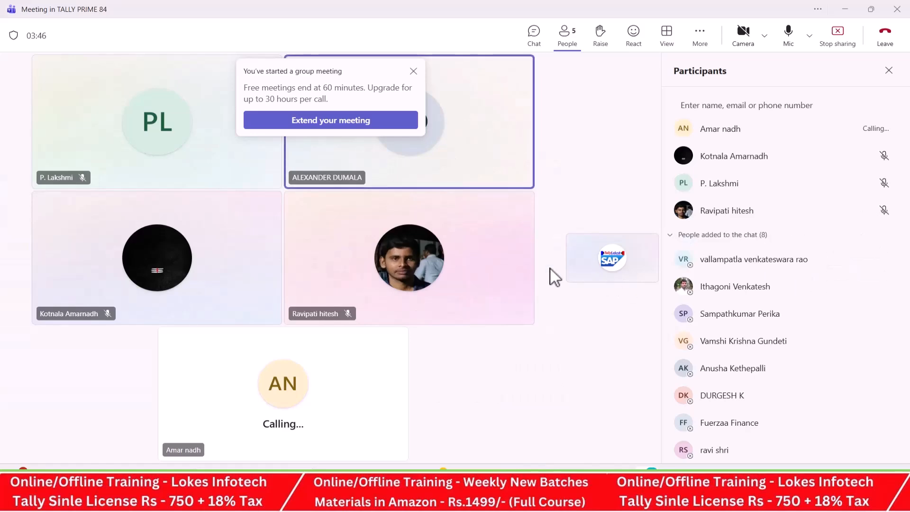
Switch to the TALLY TEST workbook in Excel and enter 12 MONTHS in cell D5 of Sheet2.
key(alt+Tab)
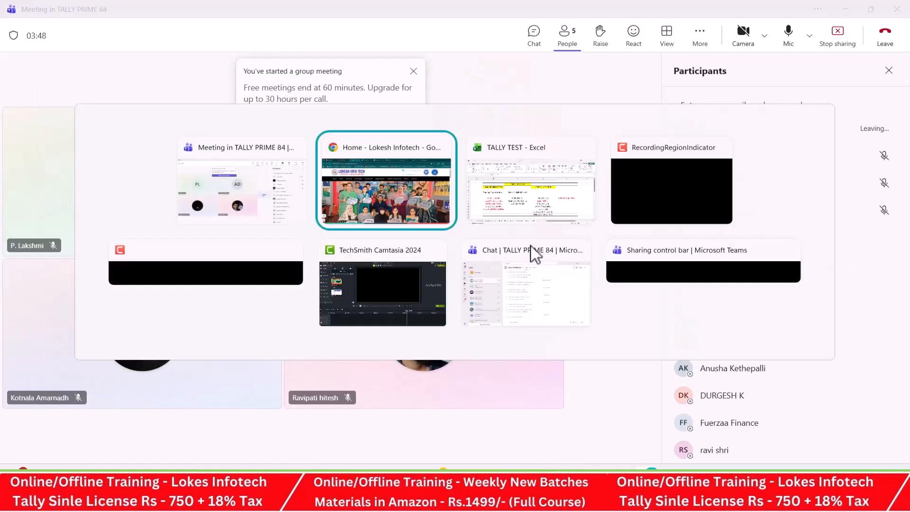
key(alt+Tab)
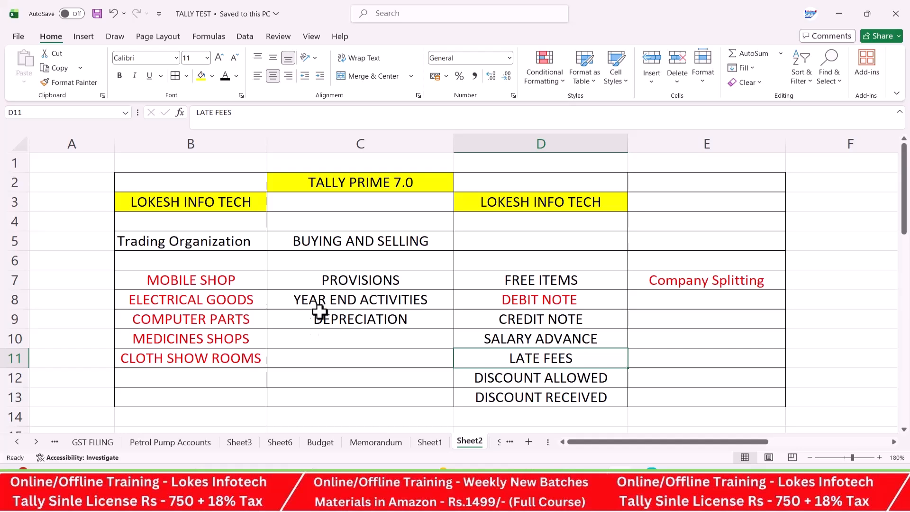
click(420, 304)
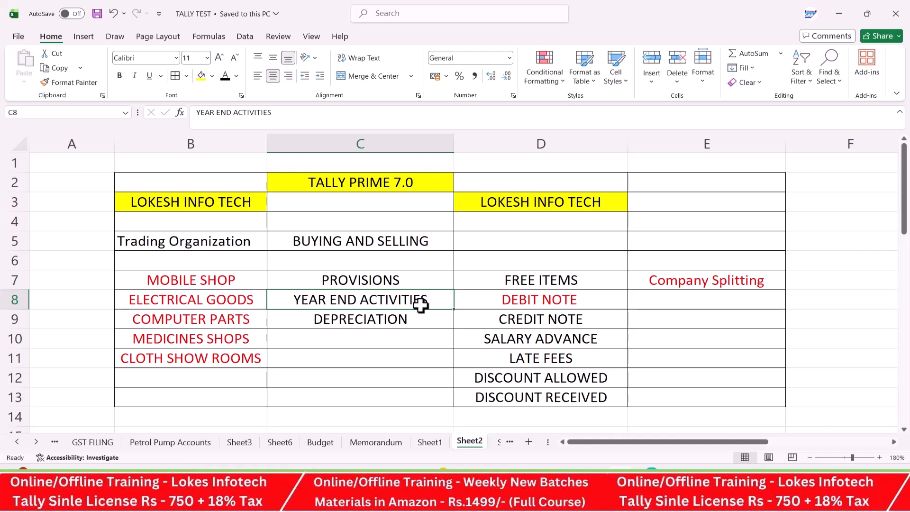
click(582, 238)
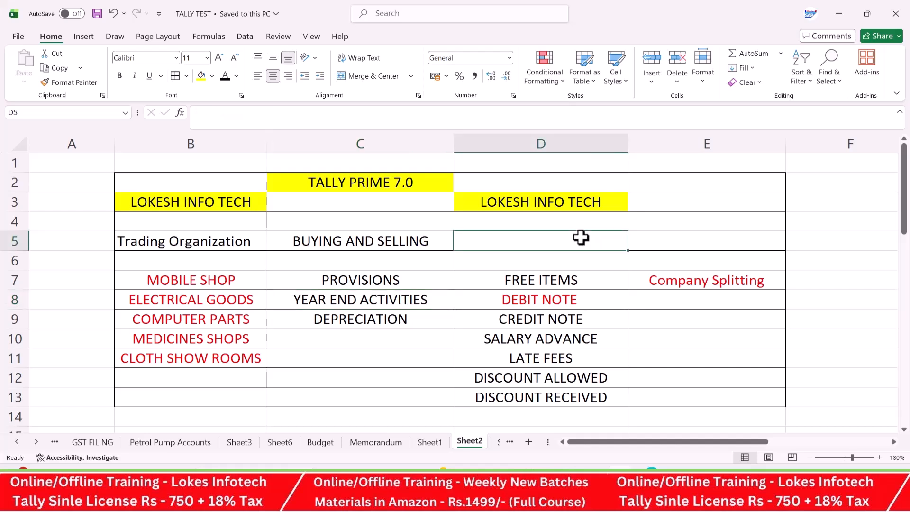
text(12 MONTHS)
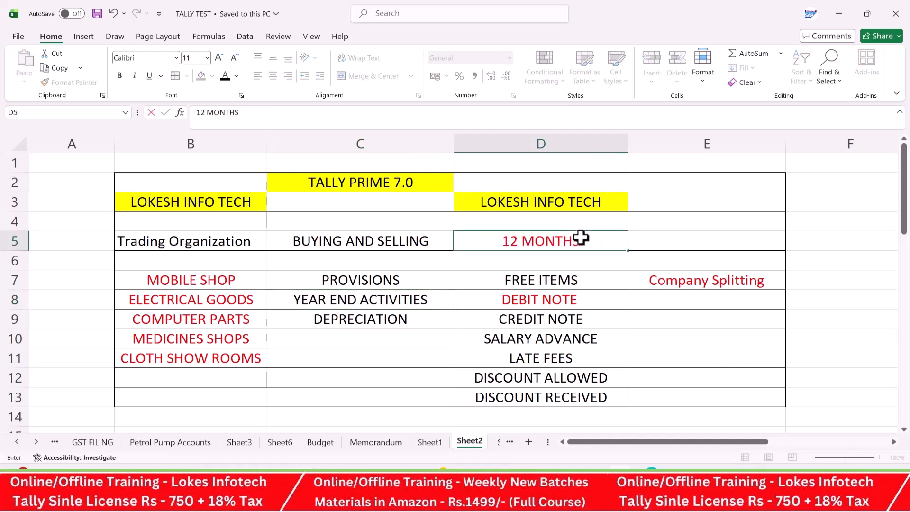
key(Tab)
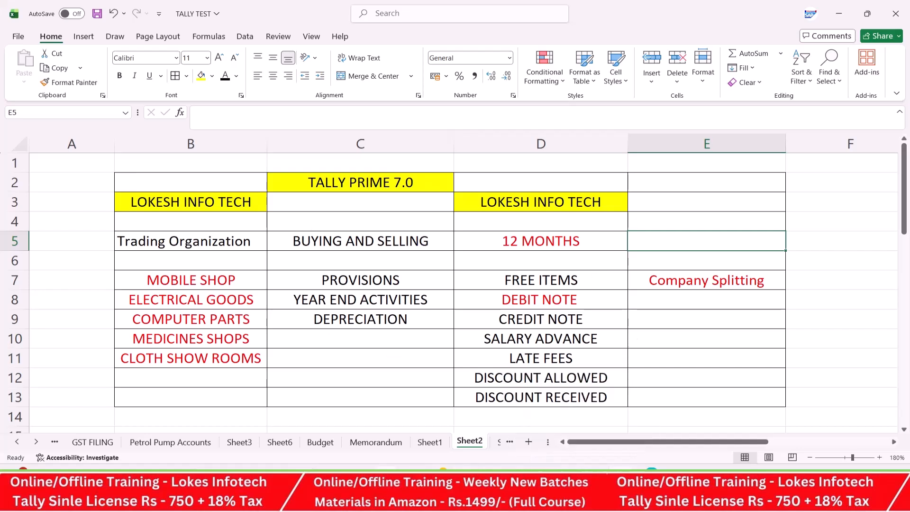
Open the PROFESSIONAL MATERIAL 2025 (DECEMBER) PDF from the Logo folder on the Desktop.
key(super+e)
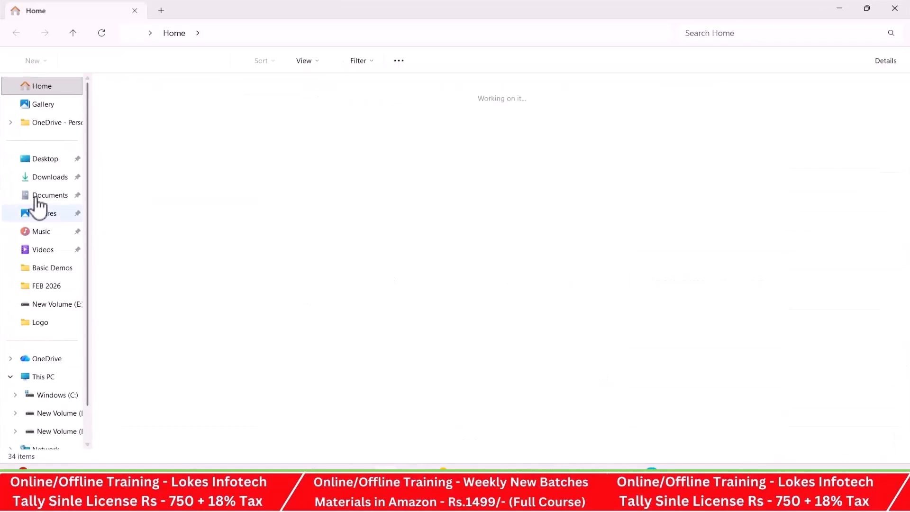
click(54, 161)
click(224, 131)
key(Return)
click(782, 298)
double_click(782, 299)
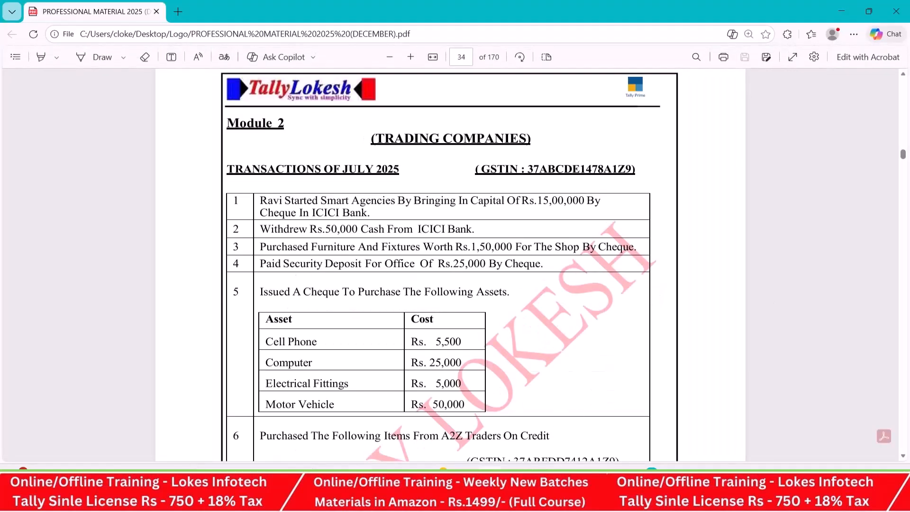
Search Windows for tally and launch TallyPrime.
click(283, 467)
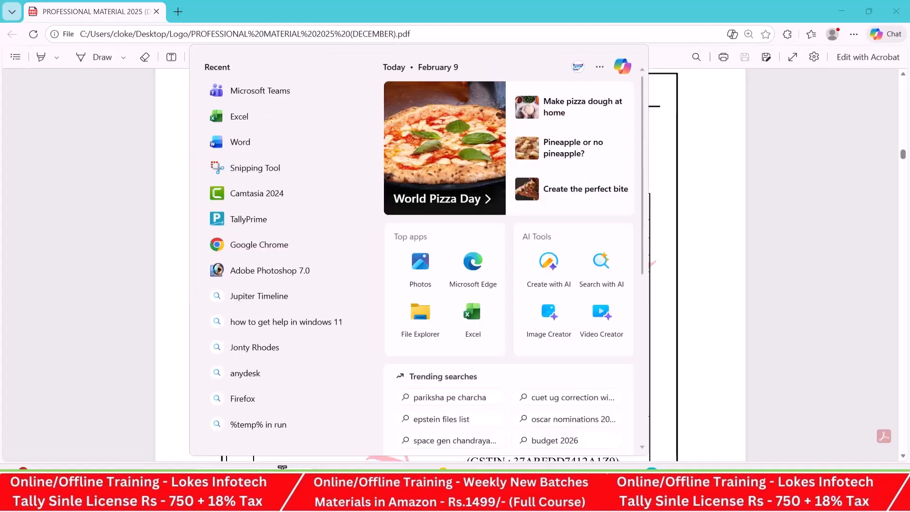
text(tally)
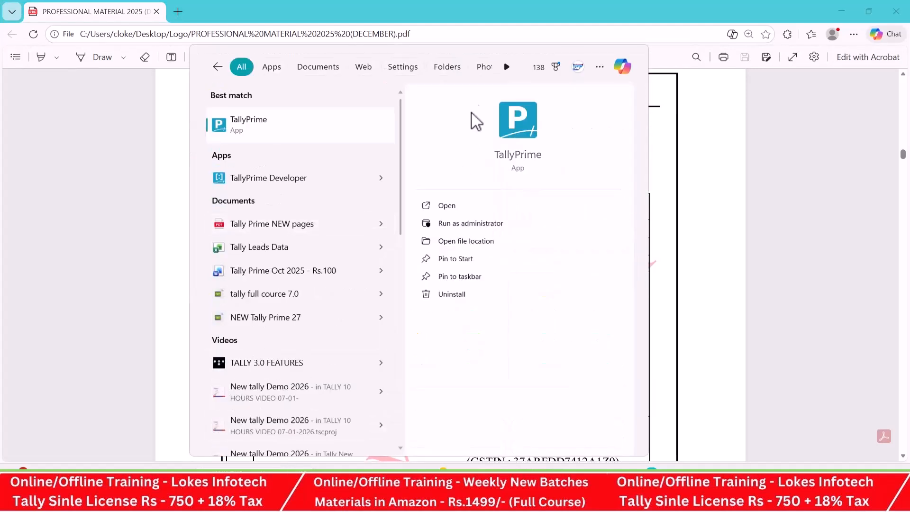
click(471, 205)
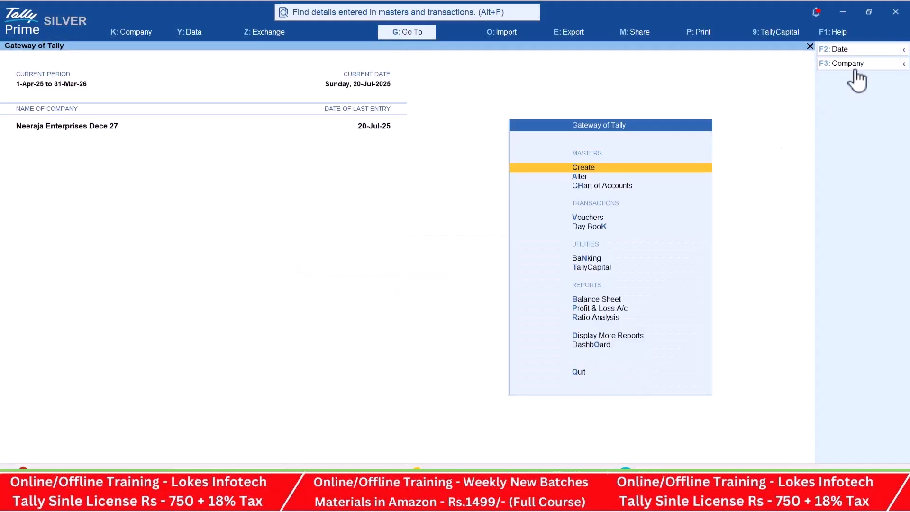
Shut the currently loaded company in TallyPrime and accept closing its open reports, vouchers and masters.
click(855, 70)
key(Return)
key(Return)
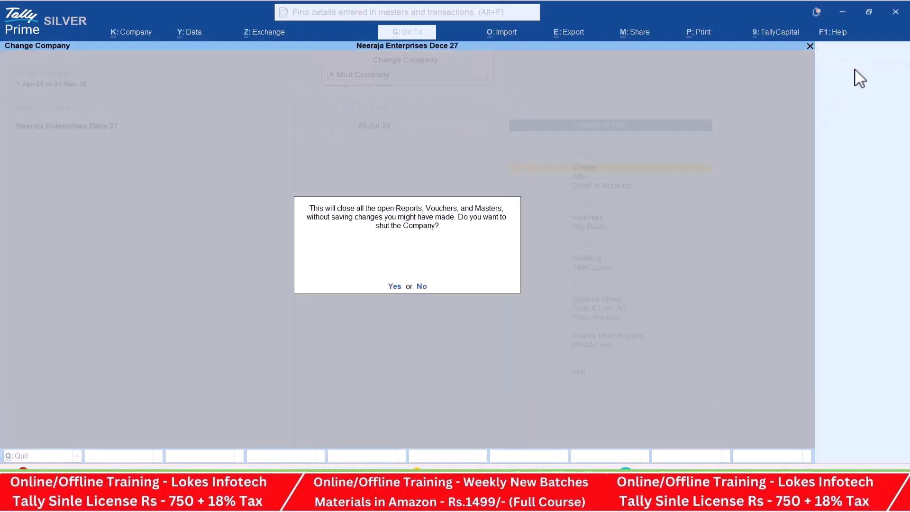
key(Return)
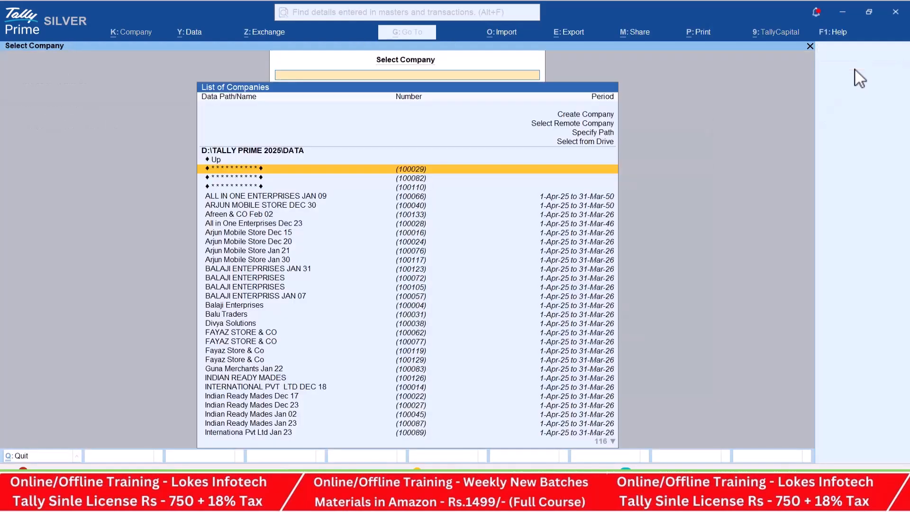
Open the Company Creation form from the list of companies.
key(Up)
key(Up)
key(Up)
key(Up)
key(Up)
key(Return)
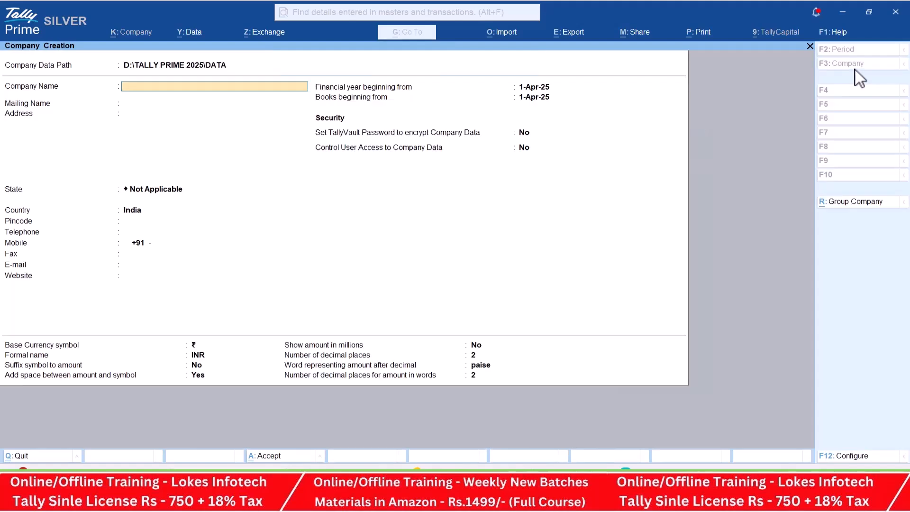
Create the company TRADING ORGANIZATION FEB 09 with Andhra Pradesh as its state.
text(TRADING ORGANIZATI)
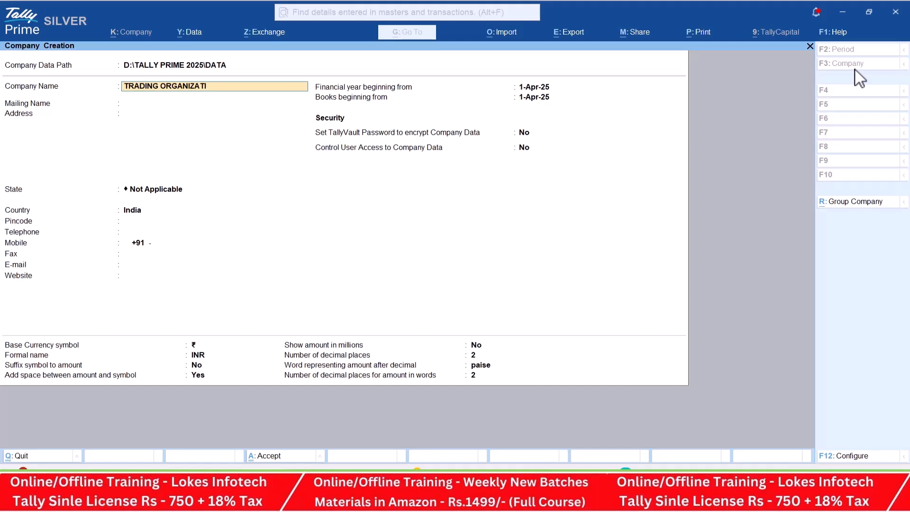
text(ON FEB 09)
key(Return)
key(Return)
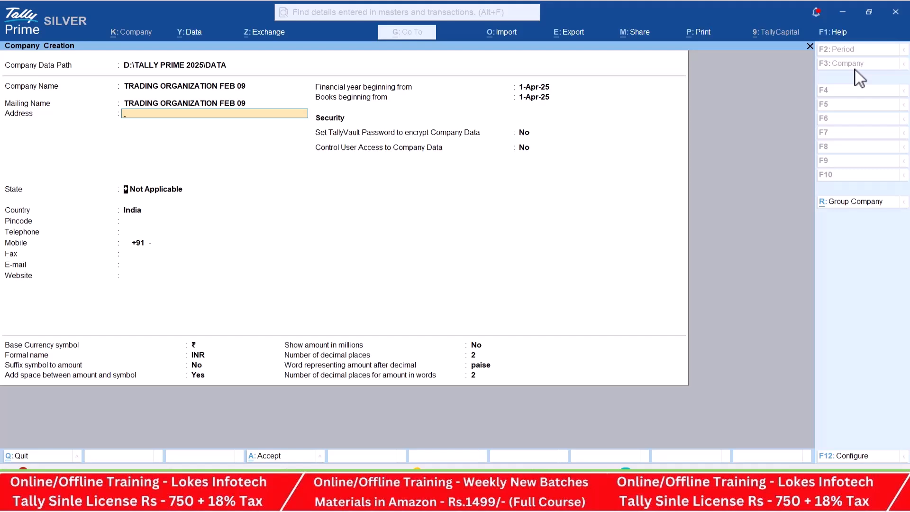
key(Return)
key(Down)
key(Return)
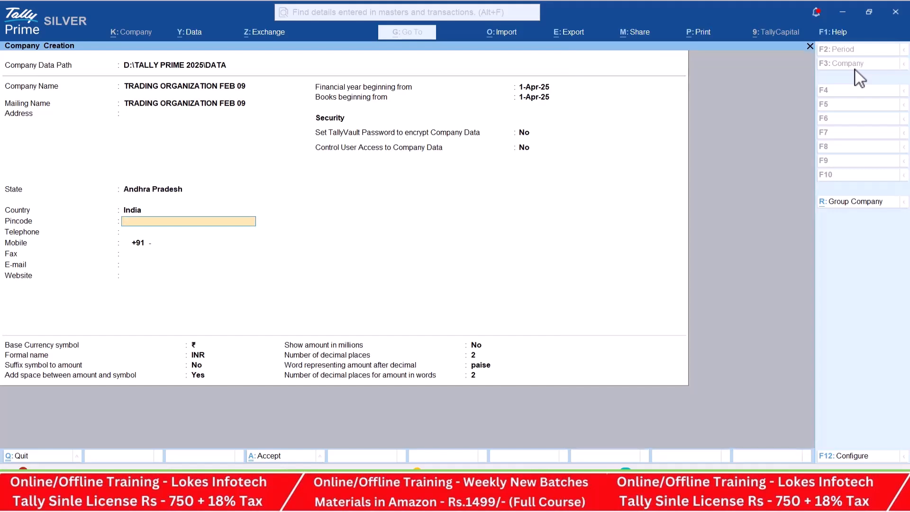
key(ctrl+a)
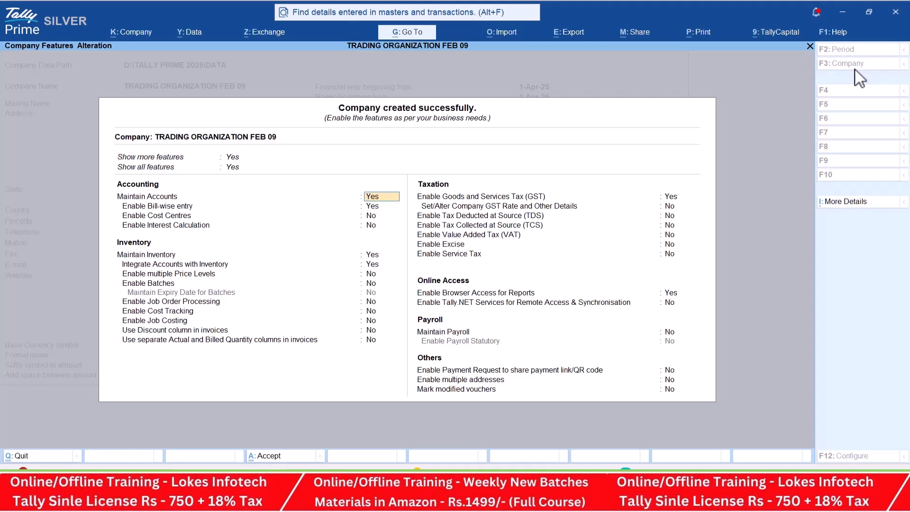
Disable bill-wise entry for the company and keep the remaining accounting and inventory features at their defaults.
key(Return)
text(n)
key(Return)
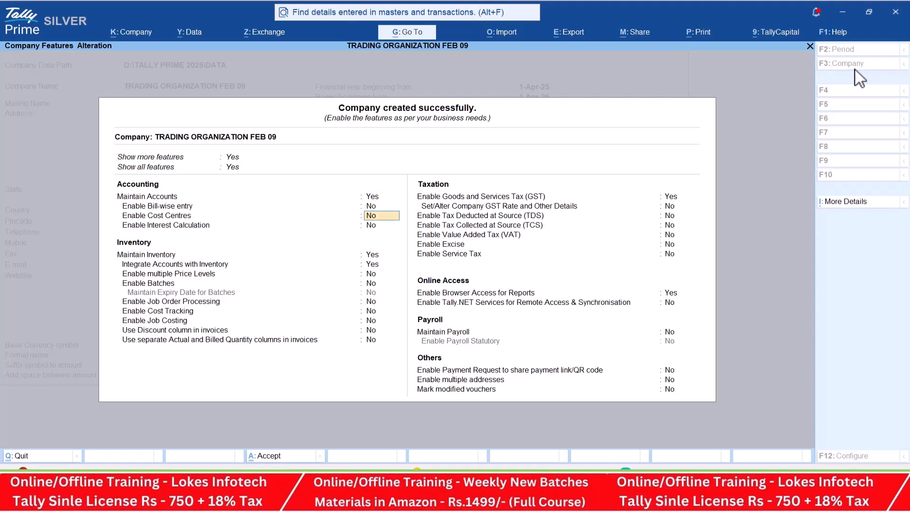
key(Return)
key(Return)
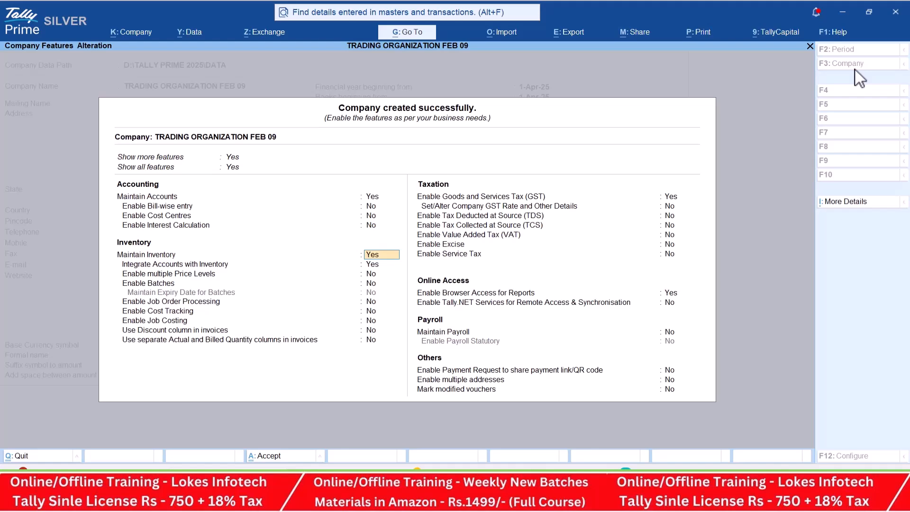
key(Return)
key(Return)
key(Return)
key(Return)
key(Return)
key(Return)
key(Return)
key(Return)
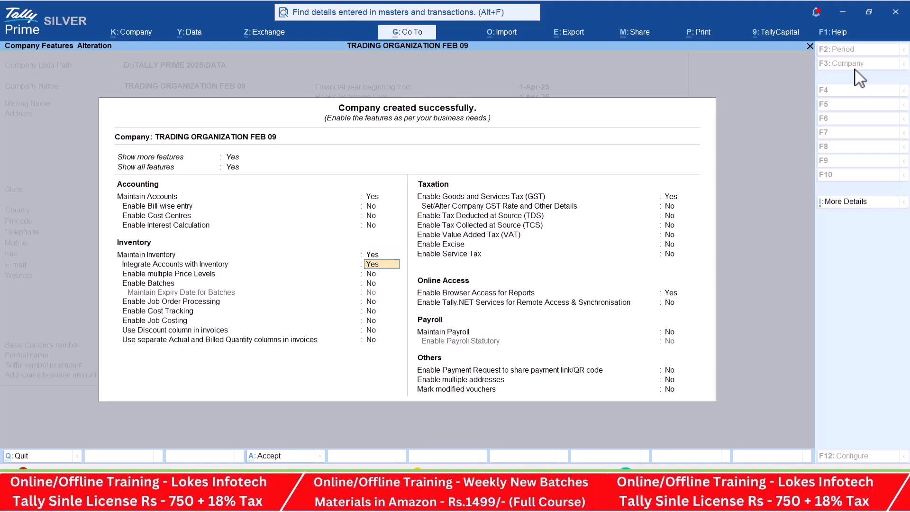
key(Return)
key(Return)
key(Return)
key(Return)
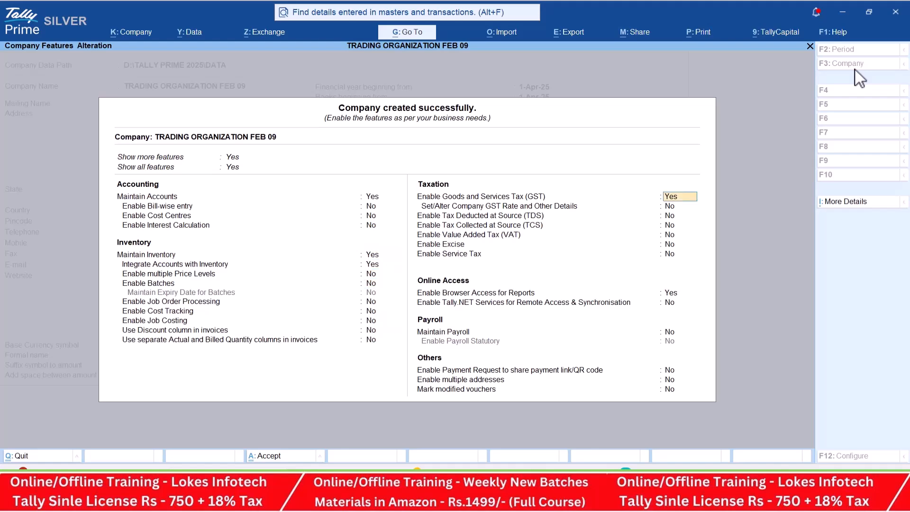
Copy the company's GSTIN from the course PDF into the GST registration details and save the registration and company features.
key(Return)
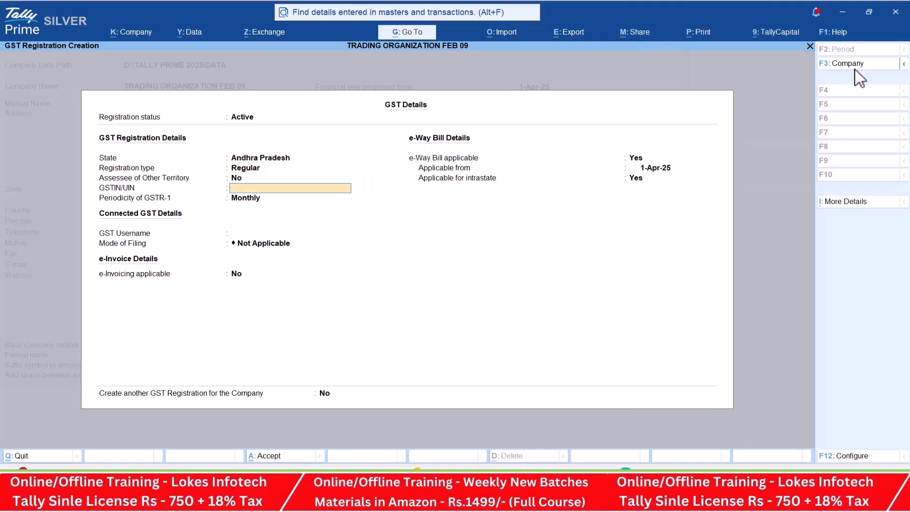
key(alt+Tab)
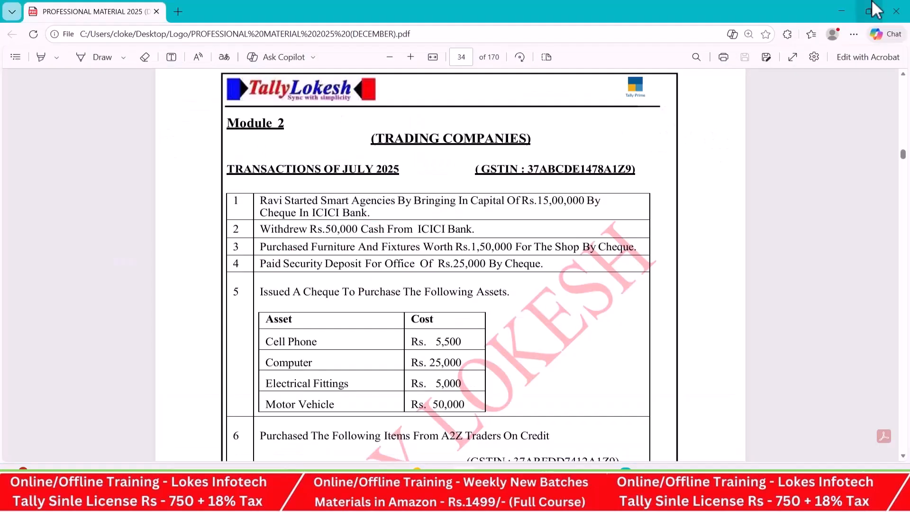
drag(528, 167, 629, 164)
key(ctrl+c)
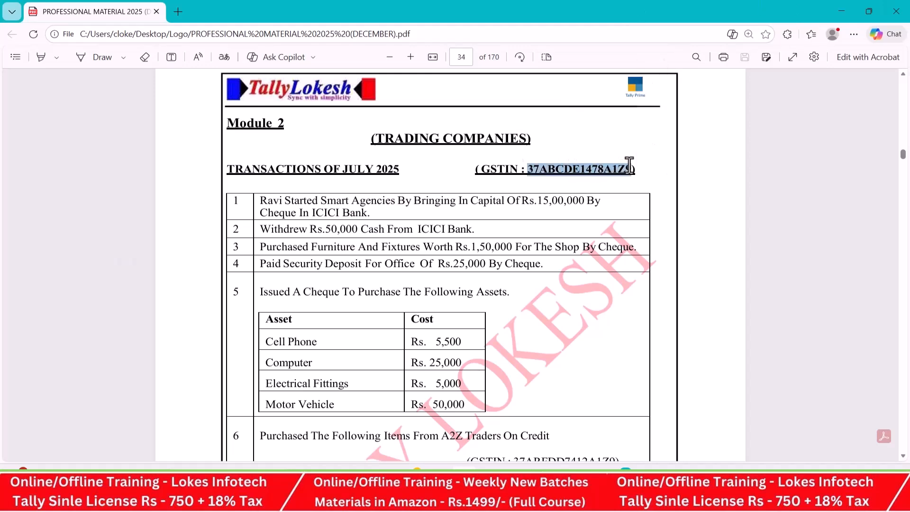
key(alt+Tab)
key(ctrl+alt+v)
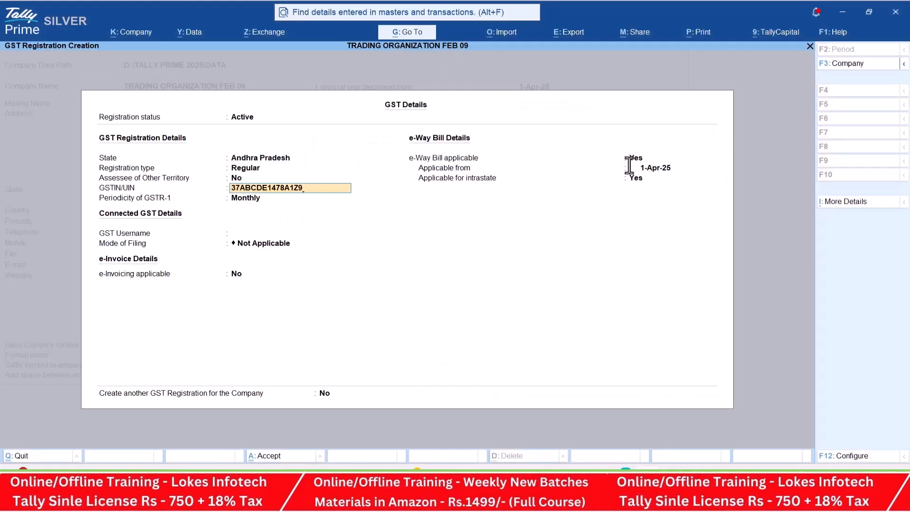
key(ctrl+a)
key(ctrl+a)
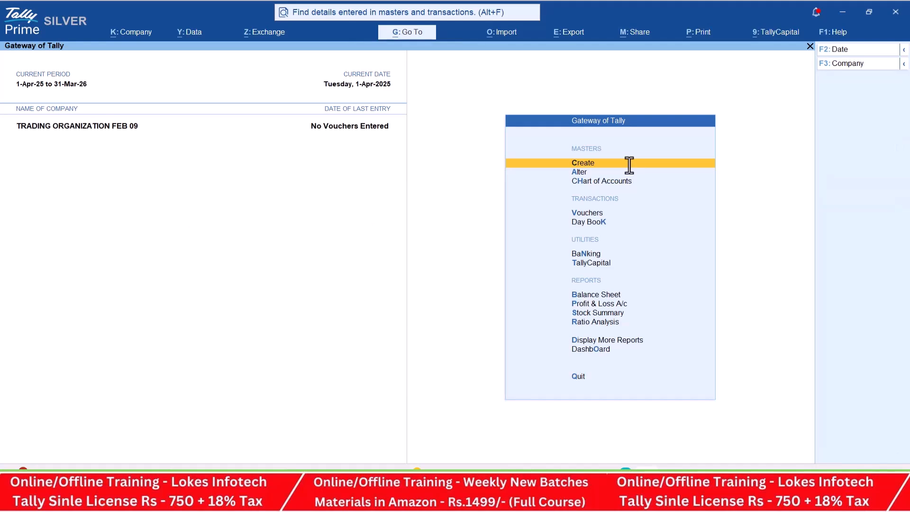
Start a Receipt voucher dated 1-Jul-25, the month of the transactions in the course PDF.
key(Down)
key(Down)
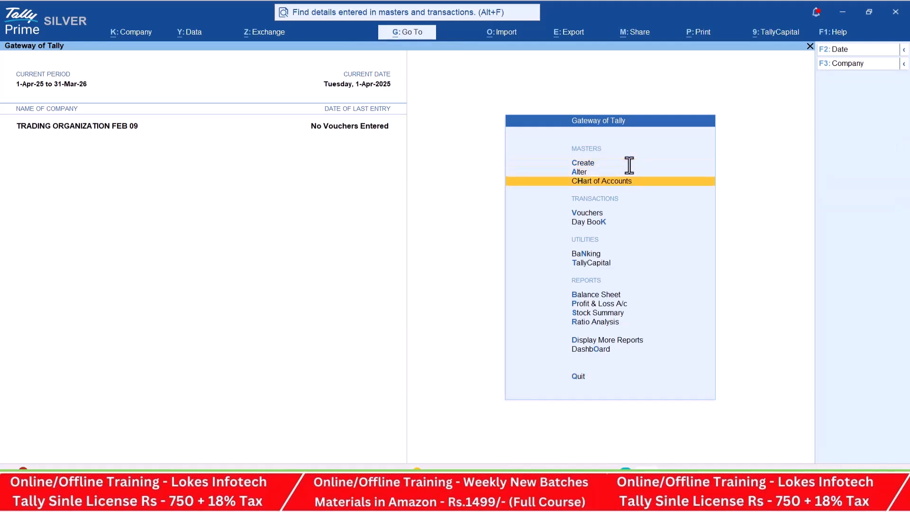
key(Down)
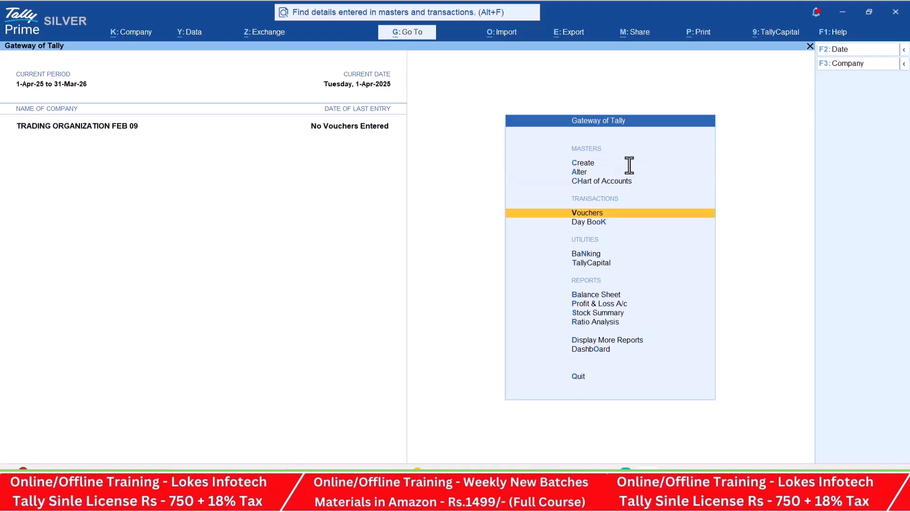
key(Return)
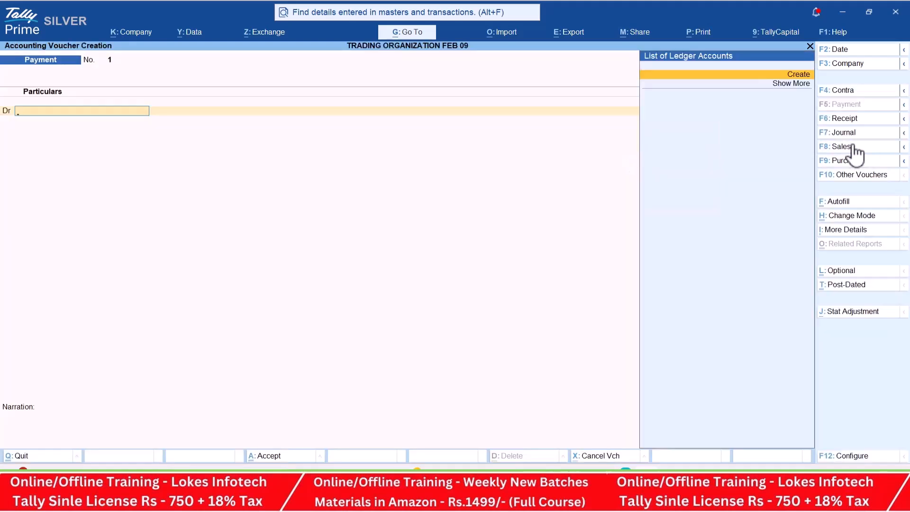
click(851, 119)
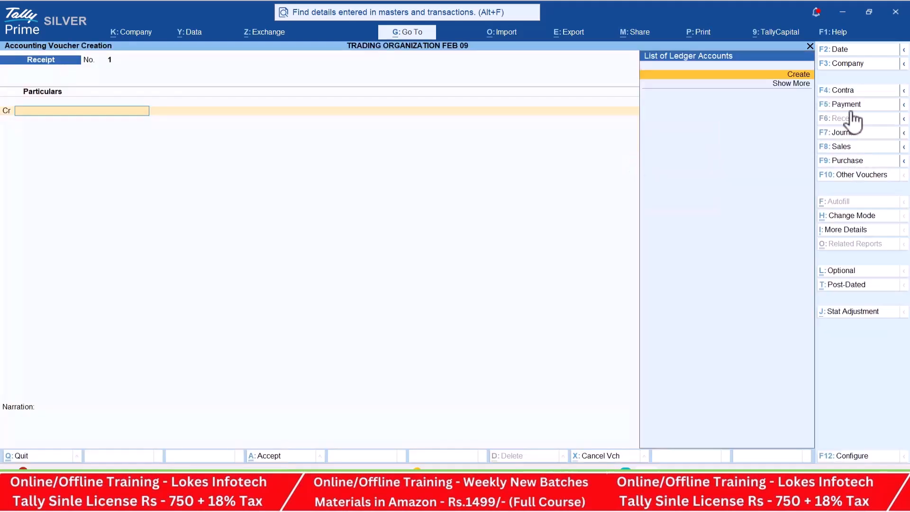
click(848, 51)
key(alt+Tab)
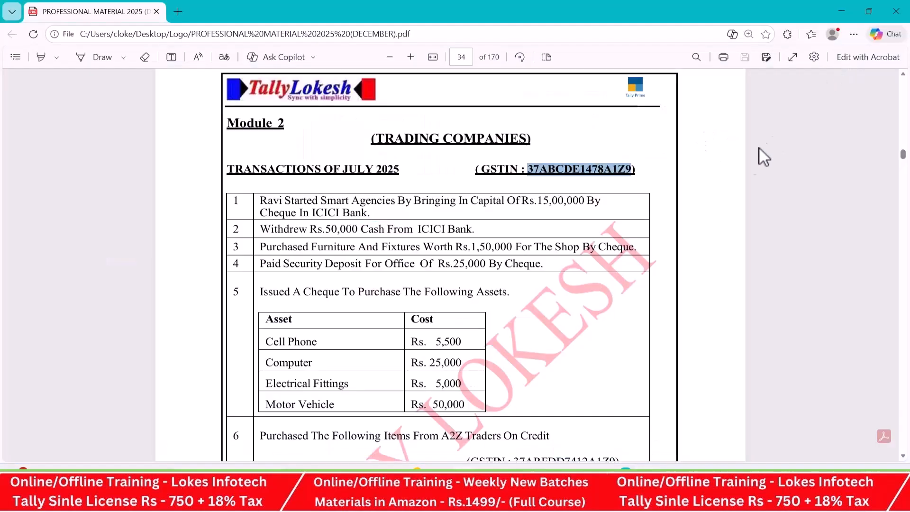
key(alt+Tab)
text(1-7)
key(Return)
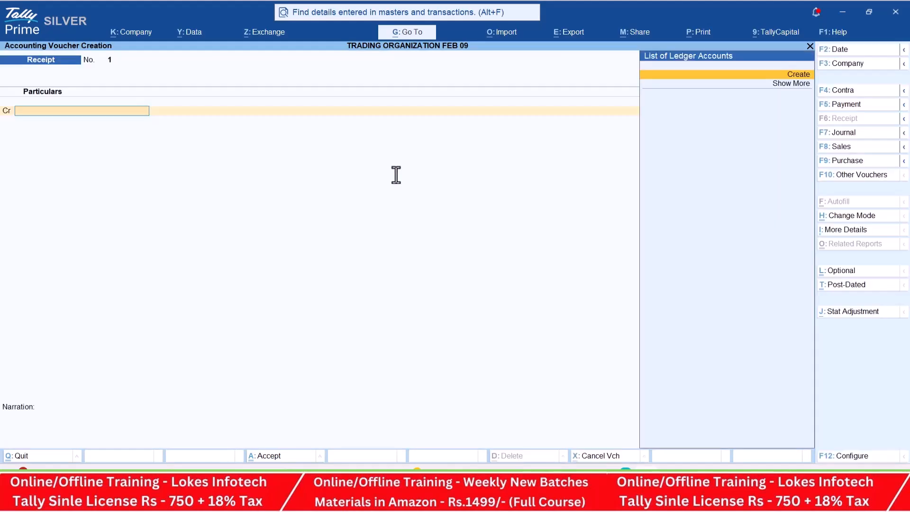
Create a ledger named Capital under Capital Account as the receipt's credit account.
key(ctrl)
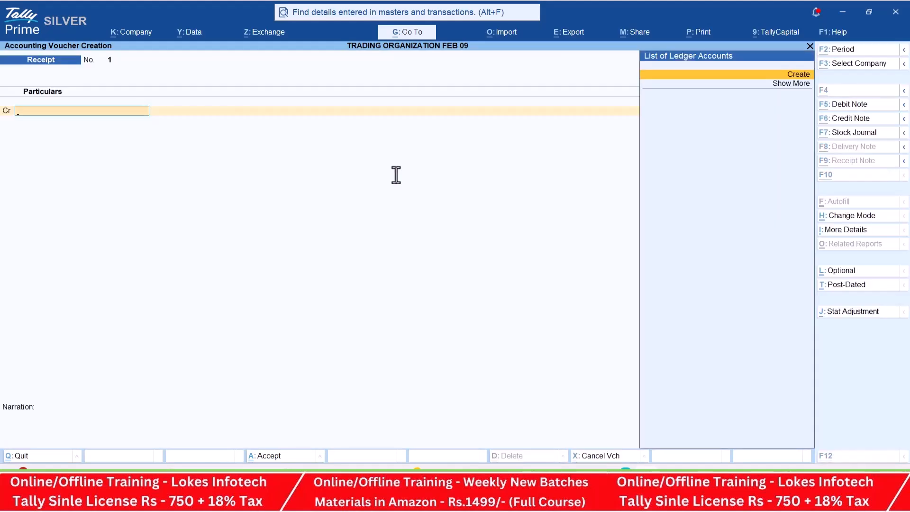
key(alt+c)
key(alt+Tab)
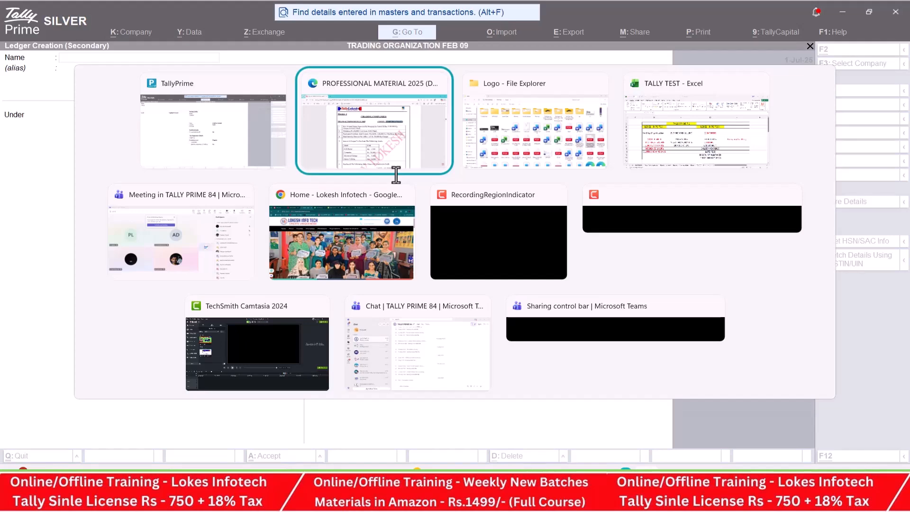
key(alt+Tab)
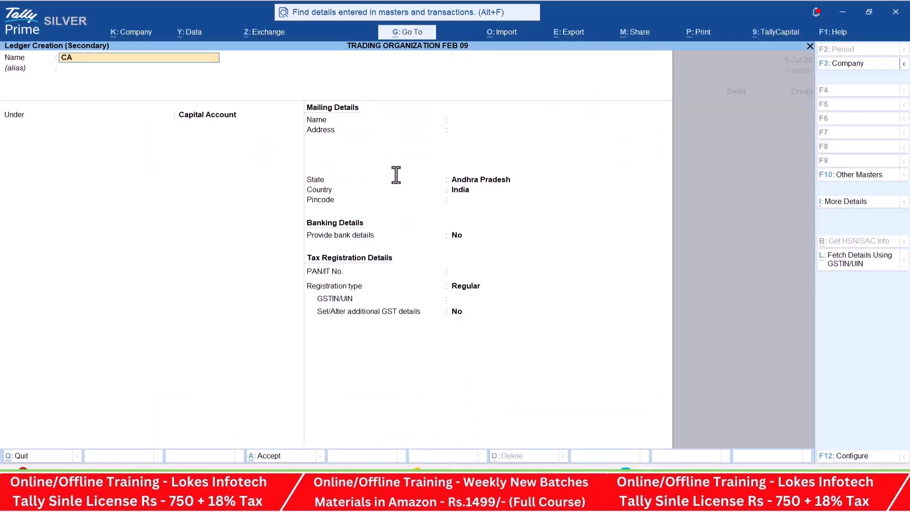
text(Capital)
key(Return)
key(Return)
key(Return)
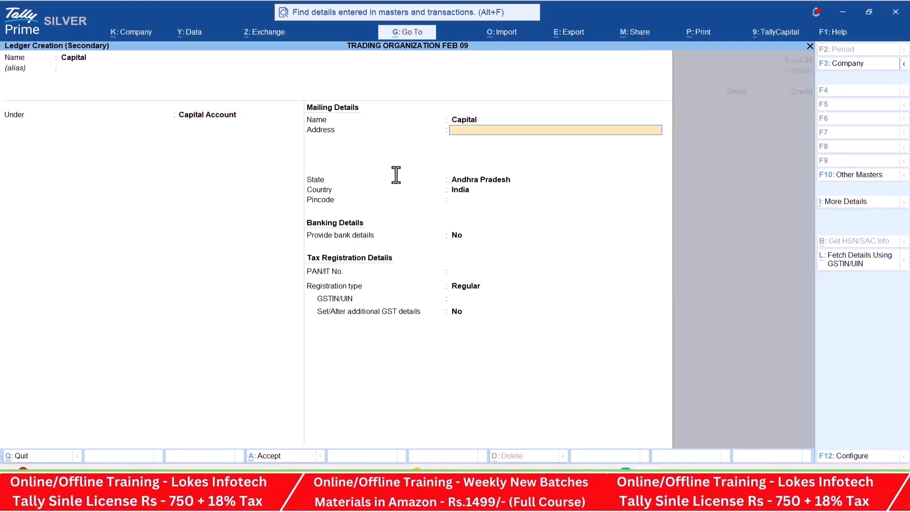
key(ctrl+a)
Credit Capital with 1500000, following the first transaction in the course PDF.
key(alt+Tab)
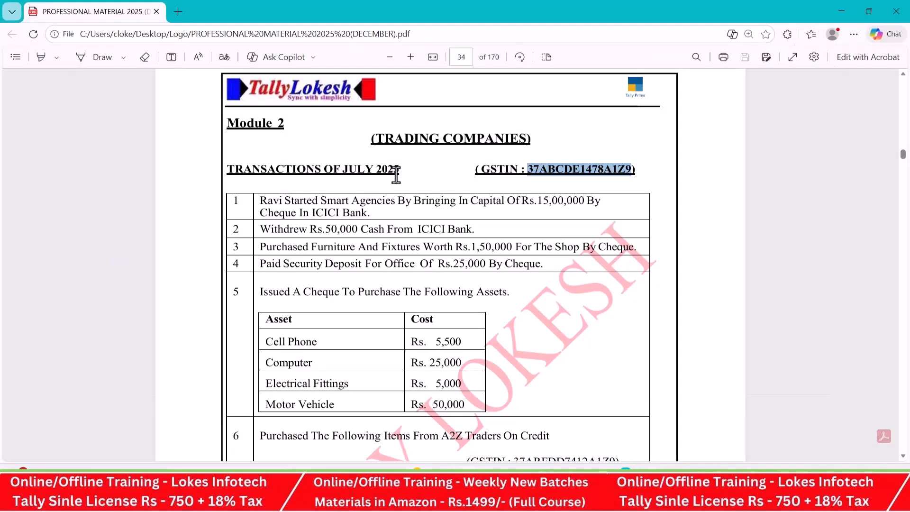
key(alt+Tab)
text(1500000)
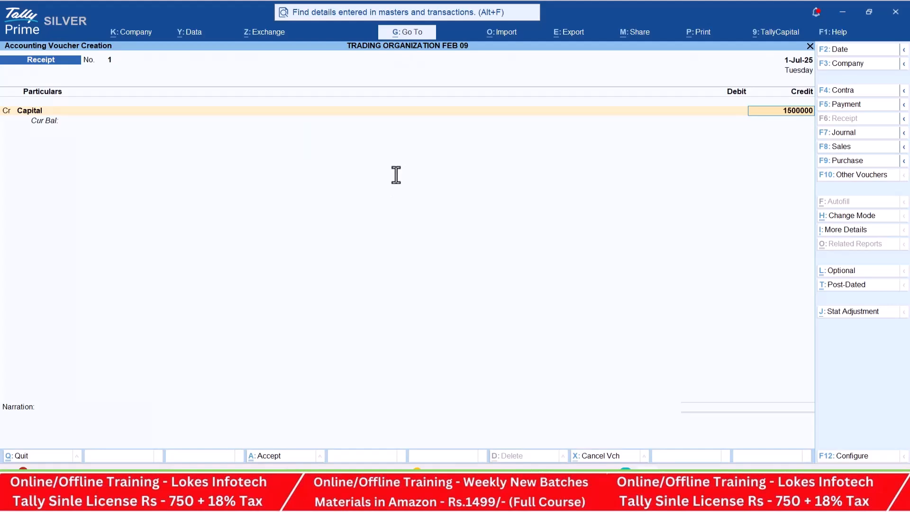
key(Return)
key(Return)
Create the ICICI BANK ledger under Bank Accounts, debit it with 15,00,000, and save the Receipt voucher.
key(alt+Tab)
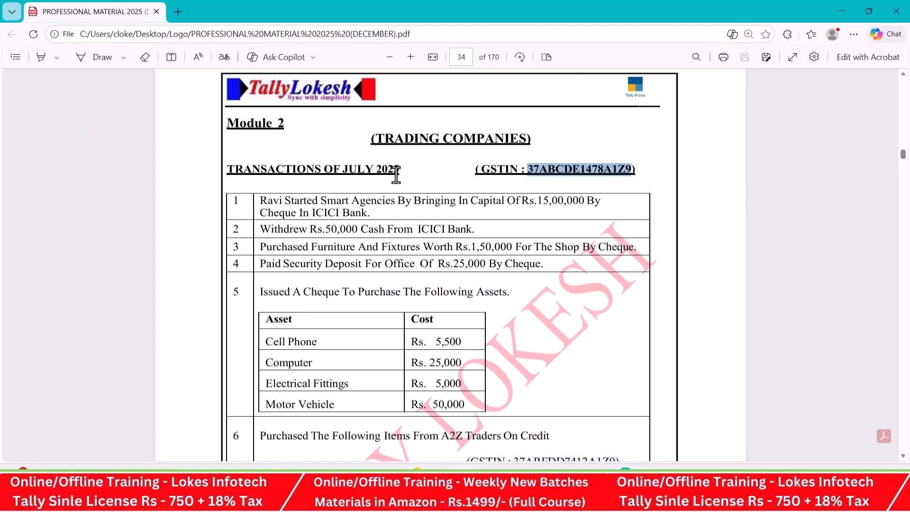
key(alt+Tab)
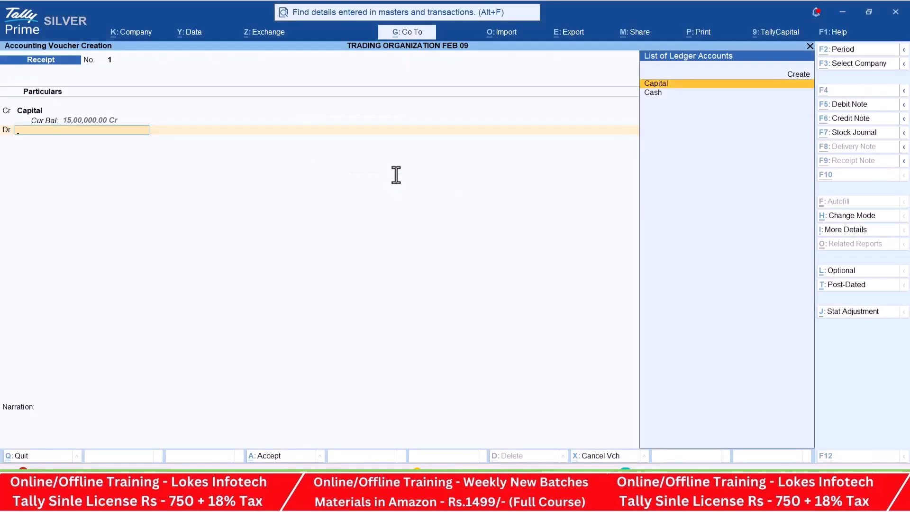
key(alt+c)
text(ICICI BANK)
key(Return)
text(BA)
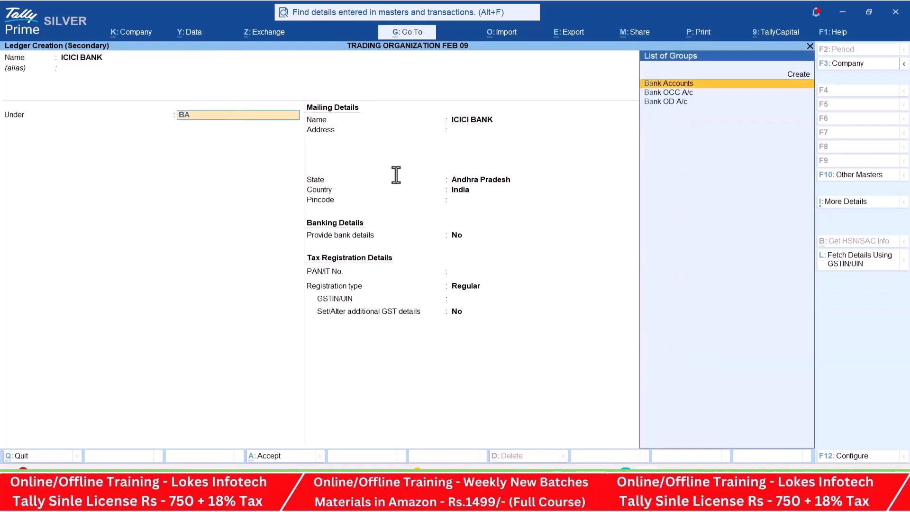
key(Return)
key(ctrl+a)
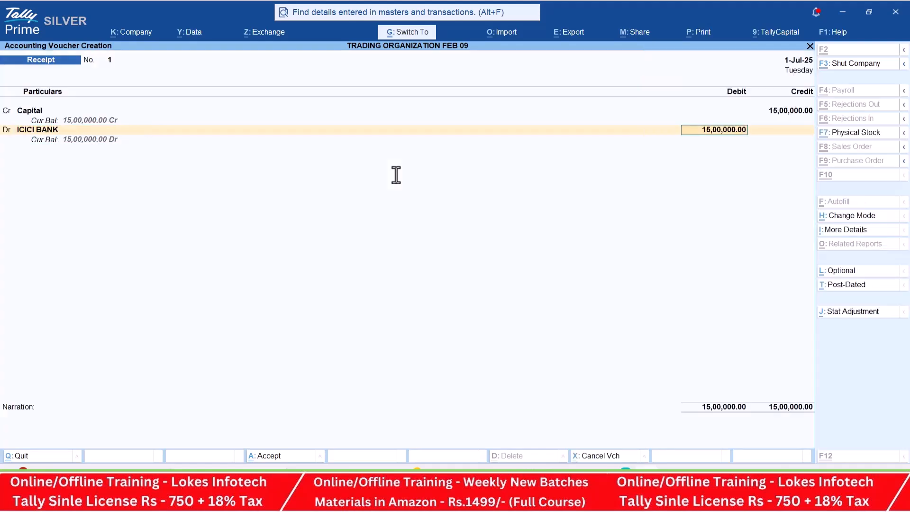
key(ctrl+a)
Start a Contra voucher for the cash withdrawal in the course PDF and credit ICICI BANK with 50000.
key(alt+Tab)
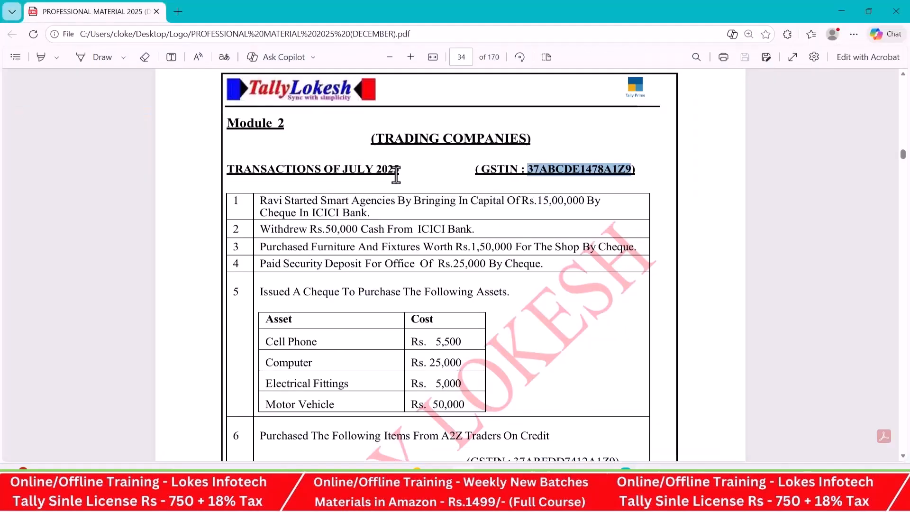
key(alt+Tab)
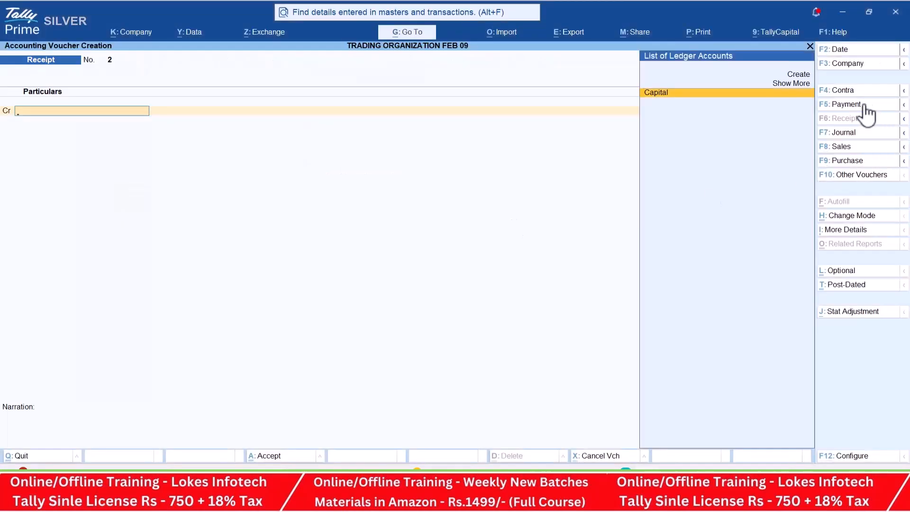
click(853, 91)
key(Down)
key(Return)
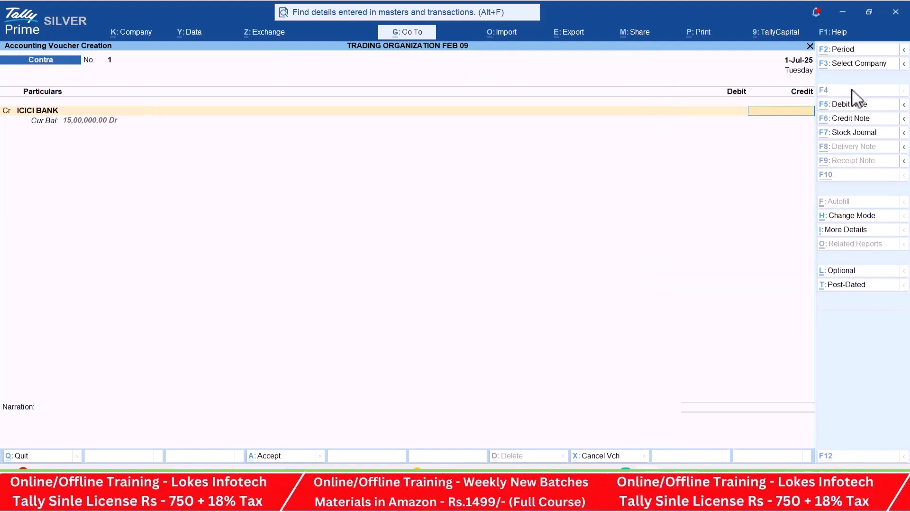
key(alt+Tab)
key(alt+Tab)
text(50000)
key(Return)
Debit Cash with 50,000 and save the Contra voucher.
key(Return)
key(Return)
key(Return)
key(Return)
key(Return)
key(ctrl)
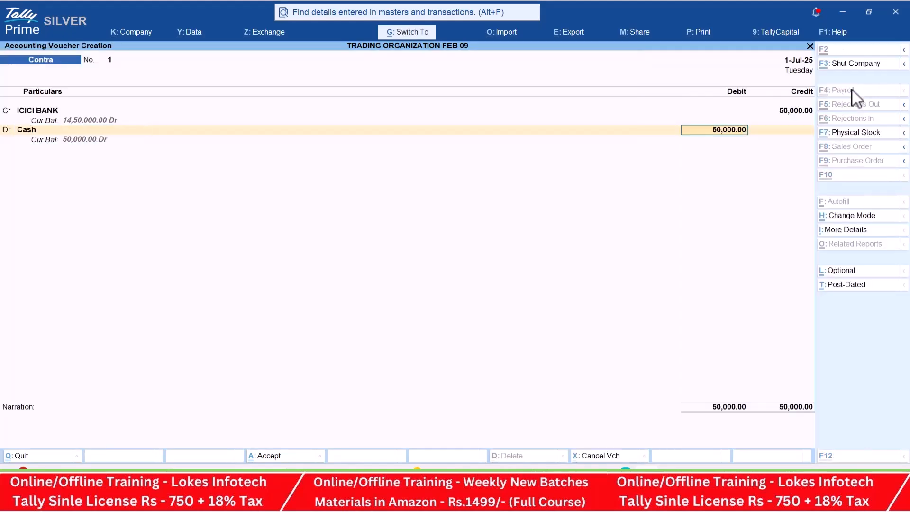
key(ctrl+a)
Start a Payment voucher for transaction 3 in the course PDF and create the Furniture and Fixtures ledger under Fixed Assets.
key(alt+Tab)
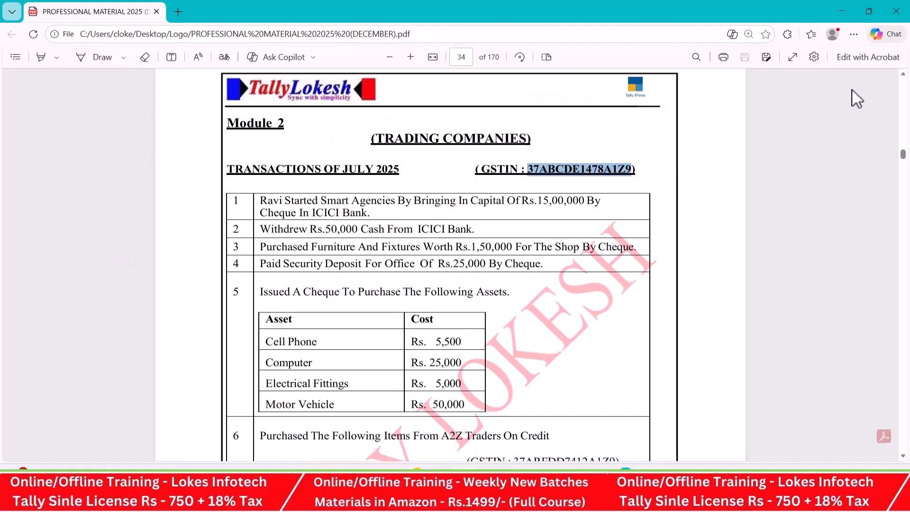
key(alt+Tab)
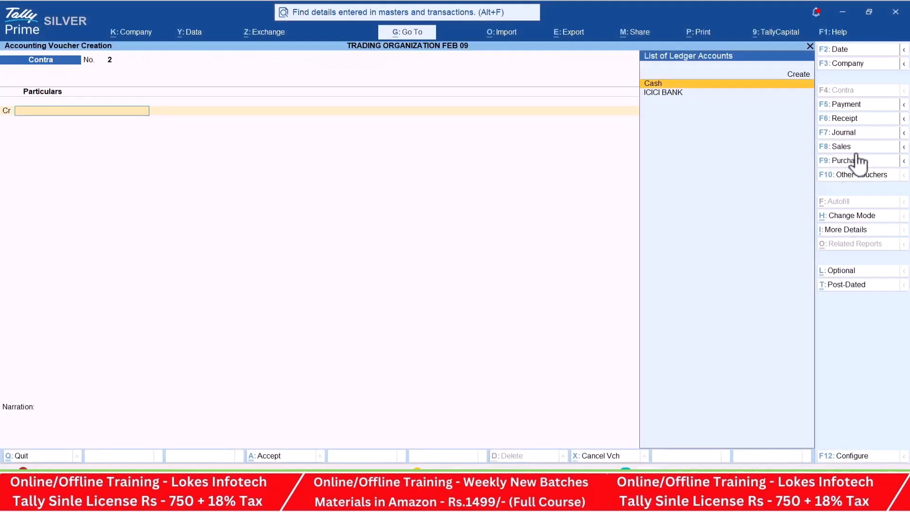
click(860, 106)
key(alt+c)
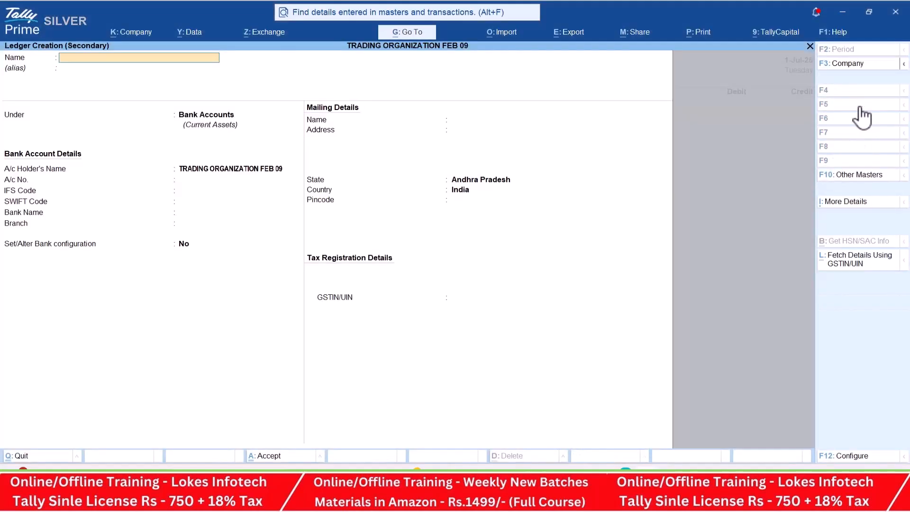
text(Furniture and f)
key(Return)
text(F)
key(Return)
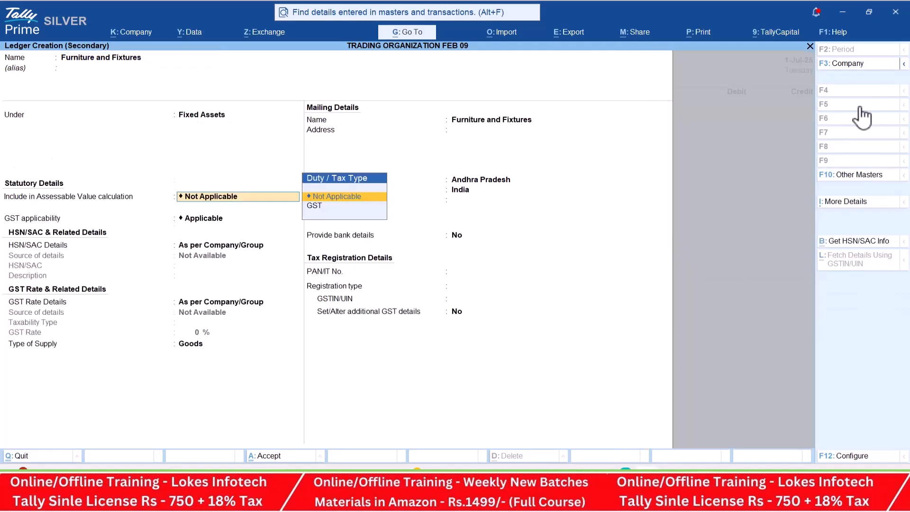
key(ctrl+a)
Debit Furniture and Fixtures with 150000, as given in the course PDF.
key(alt+Tab)
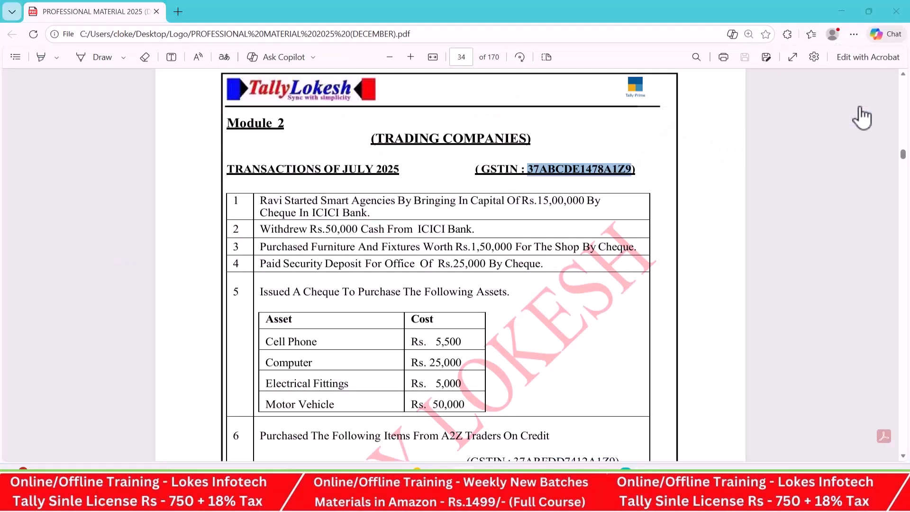
key(alt+Tab)
text(150000)
key(Return)
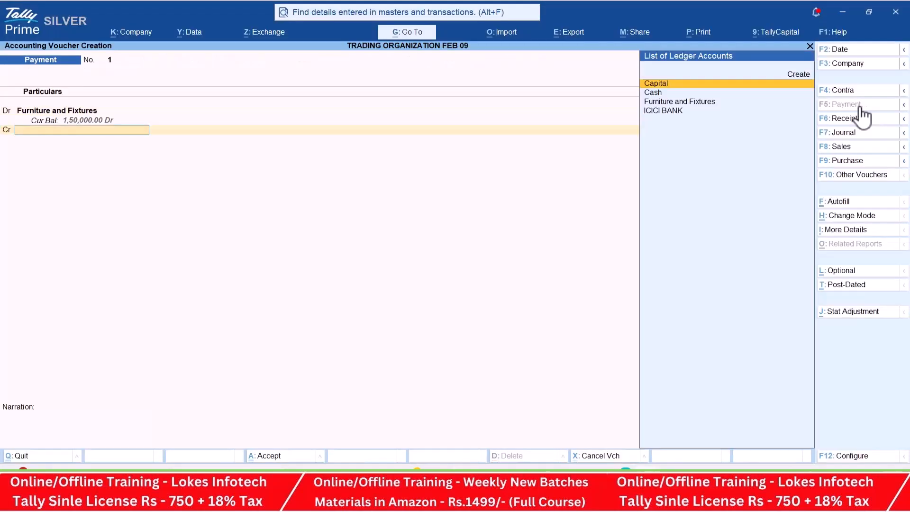
Credit ICICI BANK with 1,50,000 and save the furniture Payment voucher.
key(alt+Tab)
key(alt+Tab)
text(i)
key(Return)
key(Return)
key(Return)
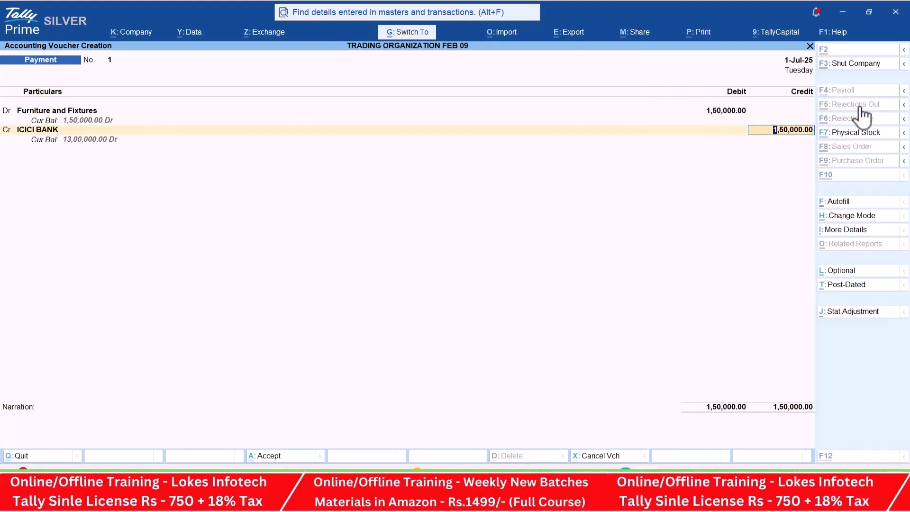
Create the Sd Office ledger under Deposits (Asset) in a new Payment voucher for the office security deposit in the course PDF.
key(alt+Tab)
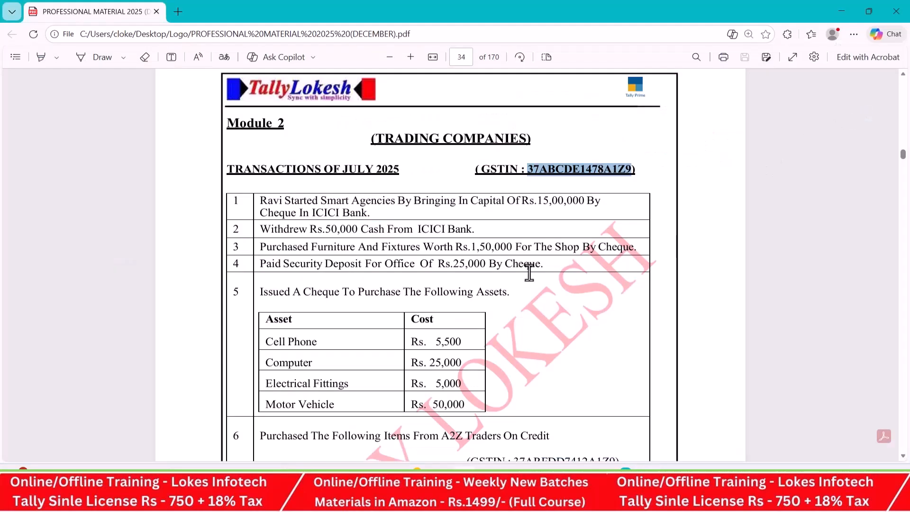
scroll(530, 273, down, 2)
key(alt+Tab)
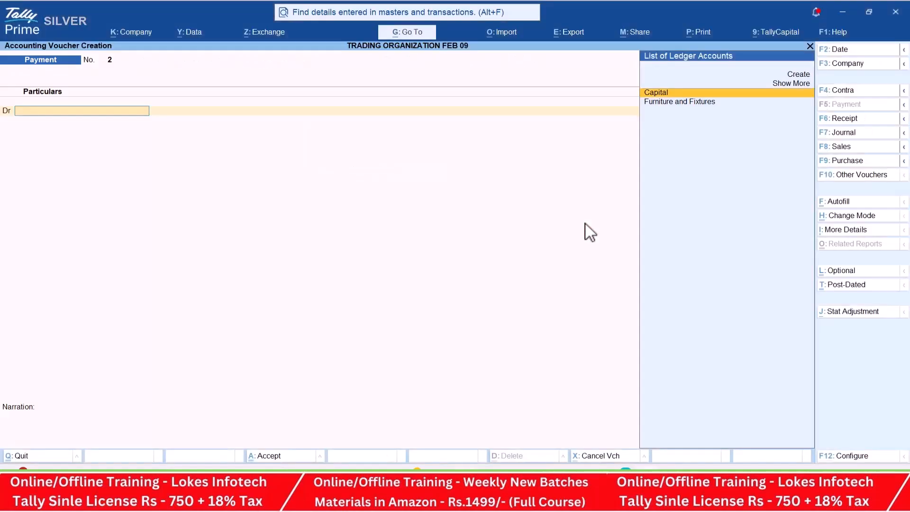
key(alt+c)
text(Sd Office)
key(Return)
text(Deposits (Asset)
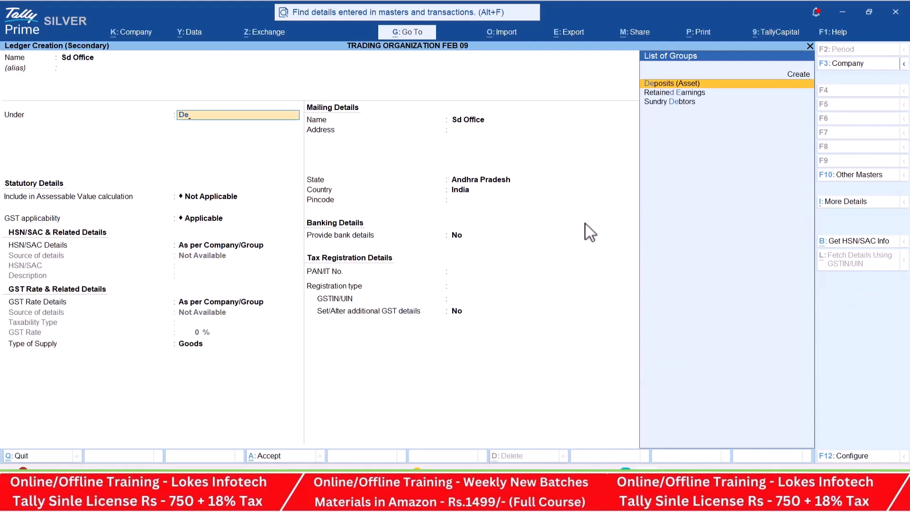
key(Return)
key(ctrl+a)
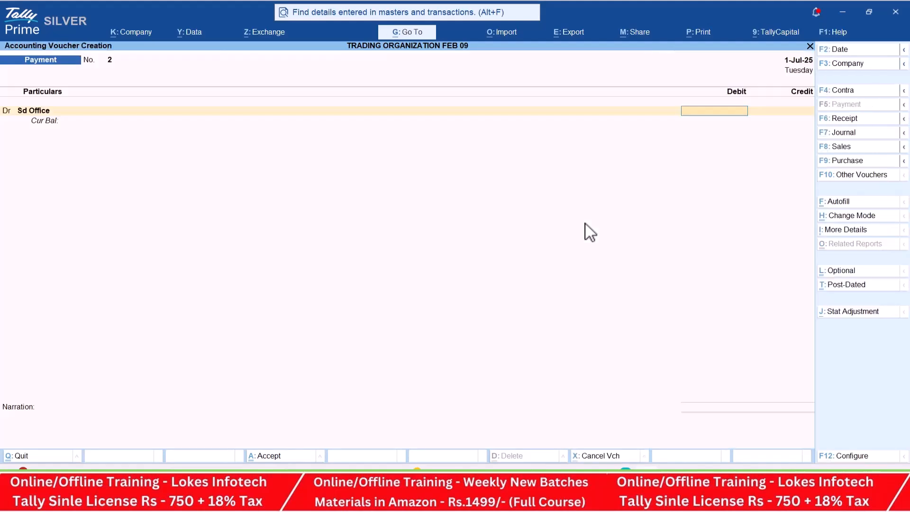
Debit Sd Office with 25000, credit ICICI BANK with the same amount, and save the Payment voucher.
key(alt+Tab)
key(alt+Tab)
text(25000)
key(Return)
text(i)
key(Return)
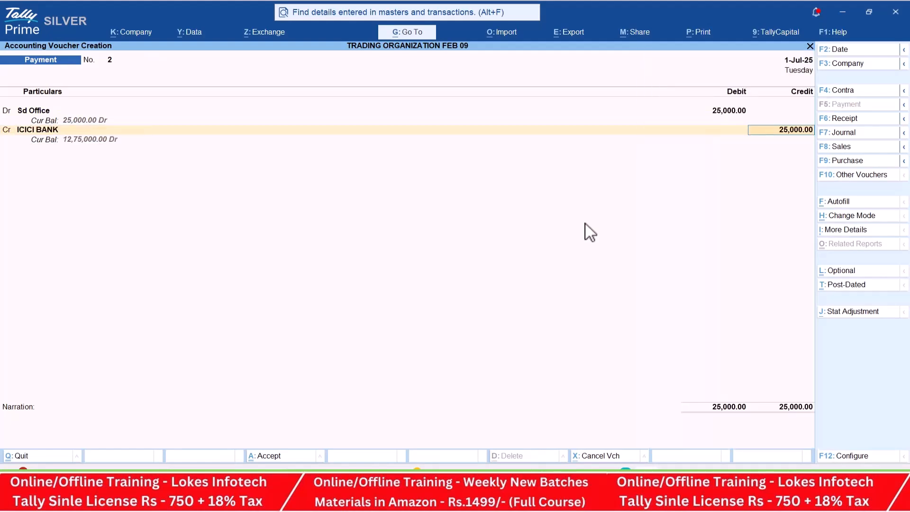
key(ctrl+a)
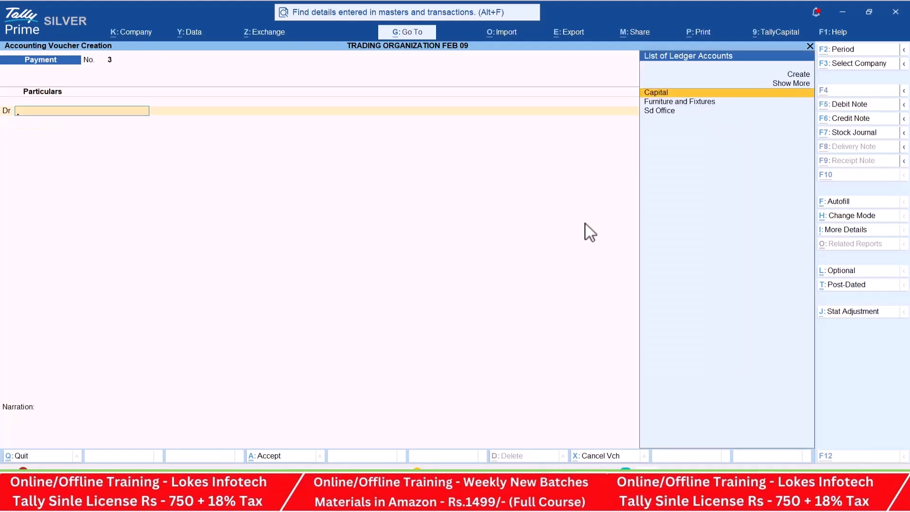
Create the Cell Phone ledger under Fixed Assets in the Payment voucher for the asset purchases listed in transaction 5.
key(alt+Tab)
scroll(585, 224, down, 2)
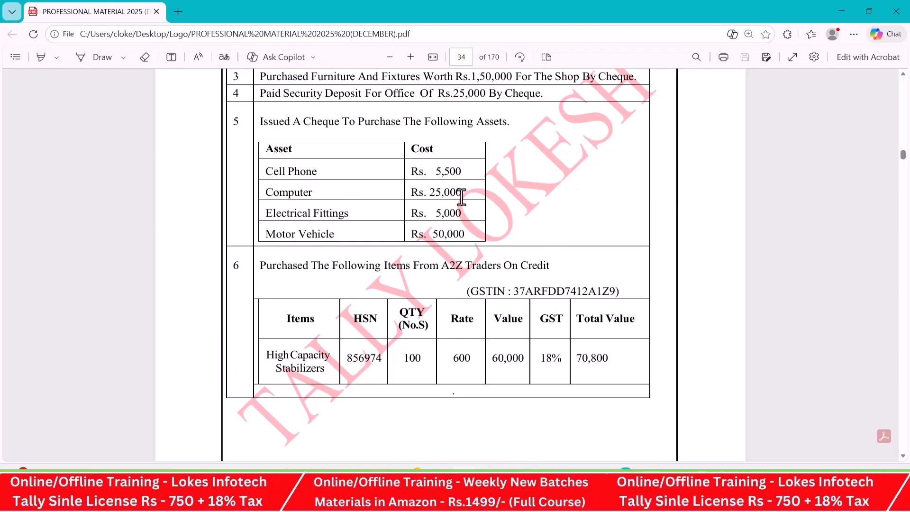
key(alt+Tab)
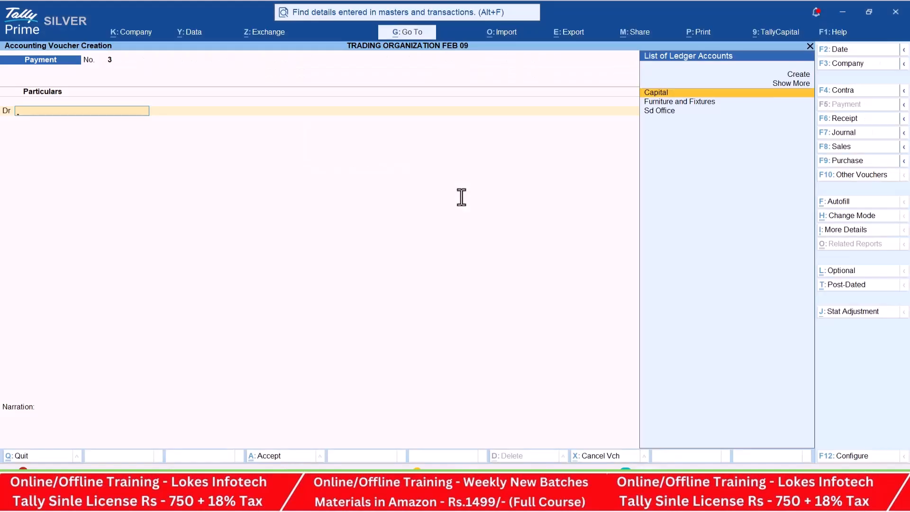
key(alt+c)
text(Cell Phone)
key(Return)
text(Fixed Assets)
key(Return)
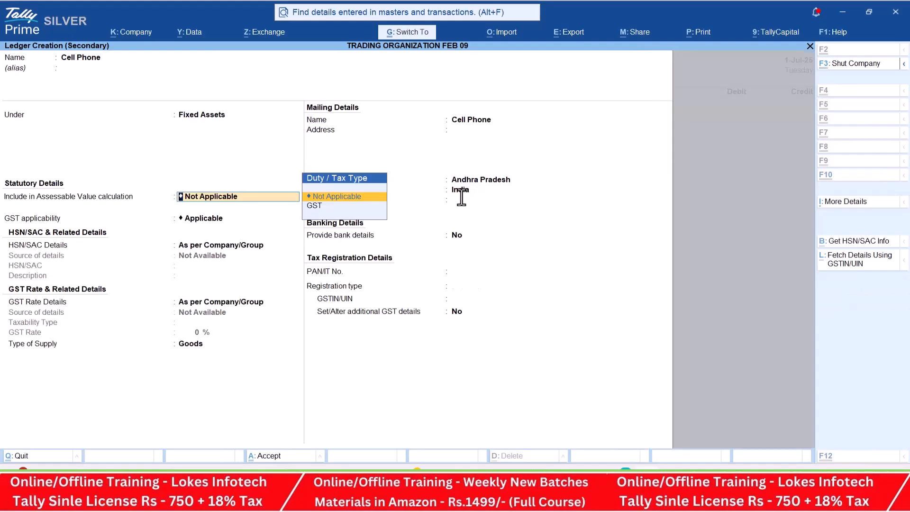
key(ctrl+a)
Debit Cell Phone with 5500, following the asset table in the course PDF.
key(alt+Tab)
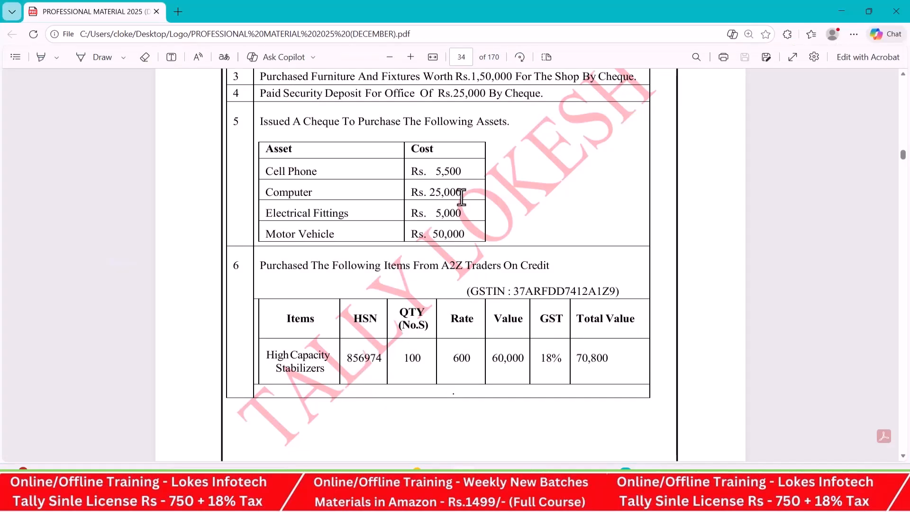
key(alt+Tab)
text(5500)
key(Return)
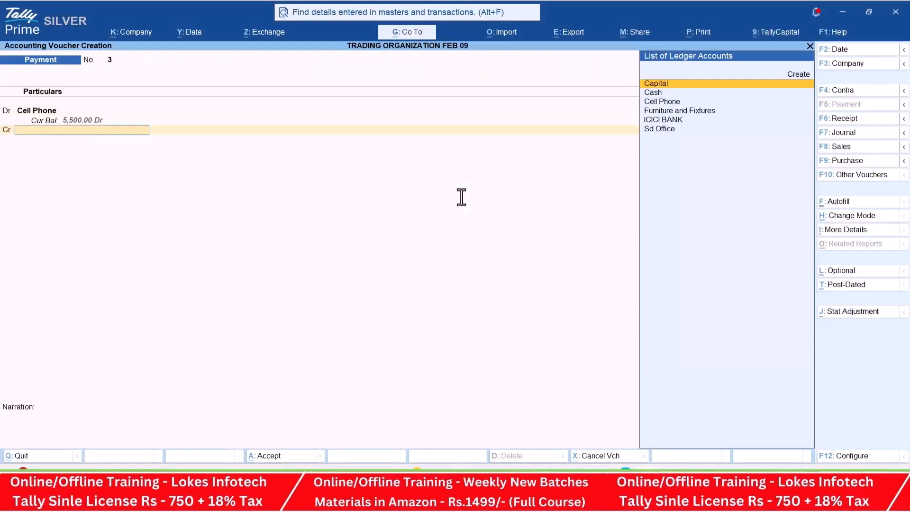
Create the Computer ledger under Fixed Assets as the second debit line of the Payment voucher.
key(alt+c)
key(alt+Tab)
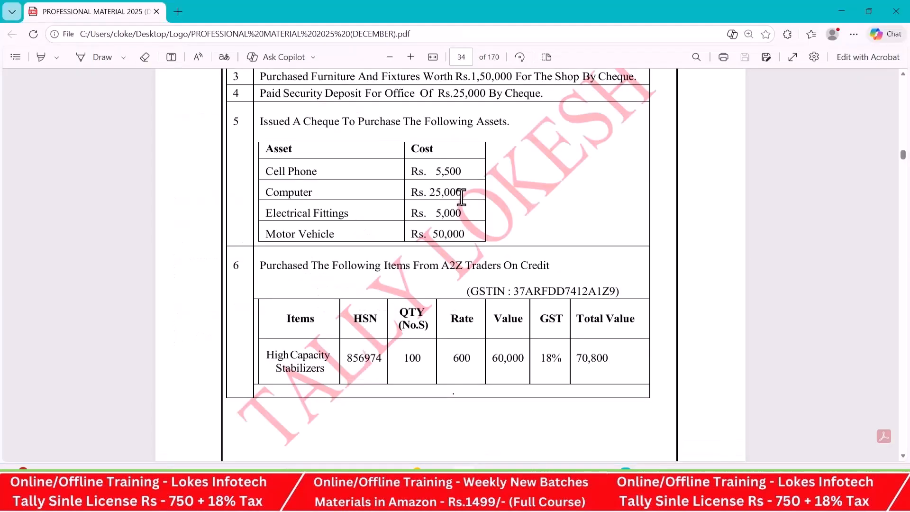
key(alt+Tab)
text(Computer)
key(Return)
key(Return)
key(Return)
key(ctrl+a)
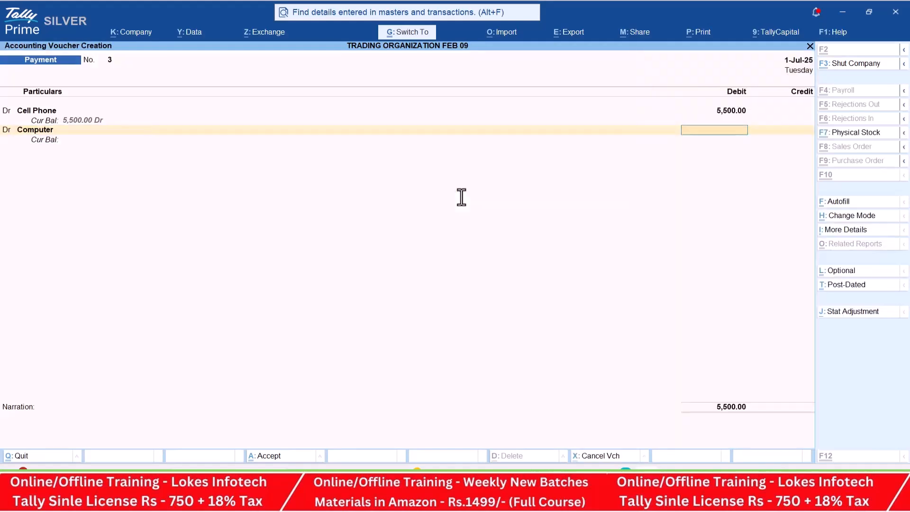
Debit Computer with 25000, as listed in the course PDF.
key(alt+Tab)
key(alt+Tab)
text(25,00)
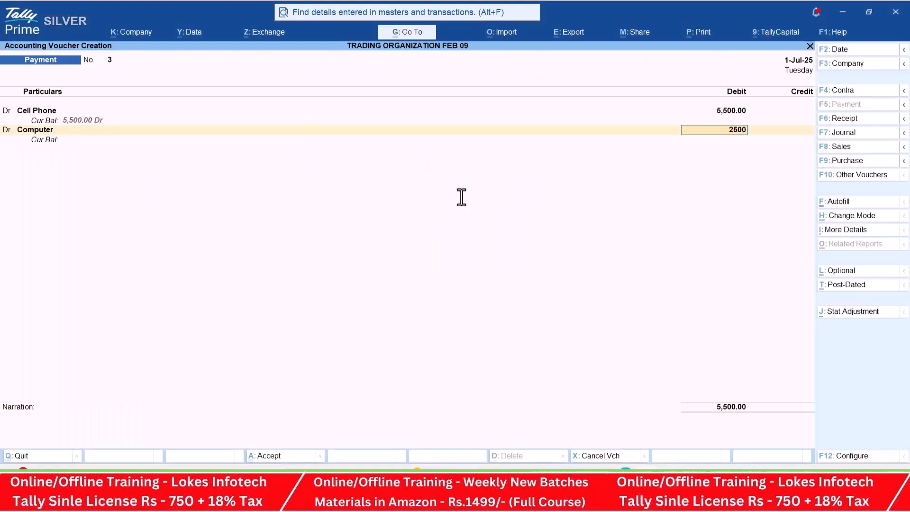
text(0)
key(Return)
Add a third debit line and create the Electrical Fittings ledger under Fixed Assets for it.
text(d)
key(alt+c)
key(alt+Tab)
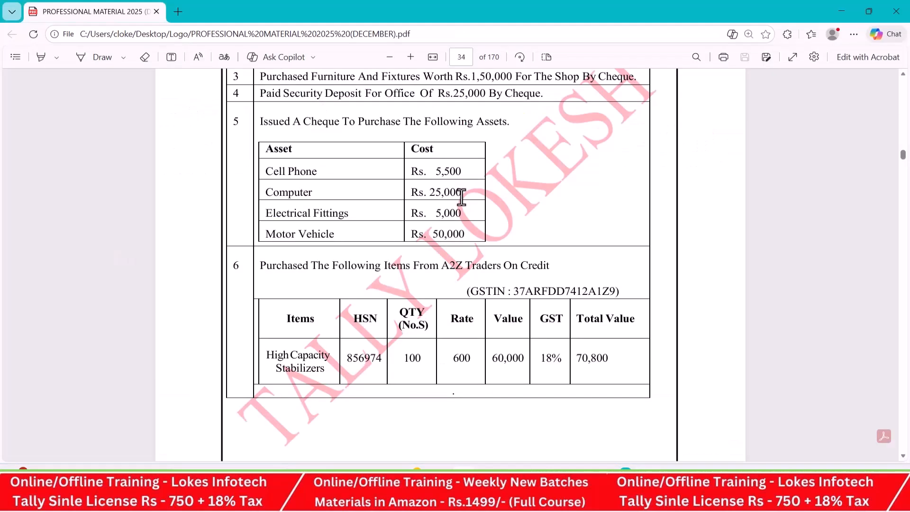
key(alt+Tab)
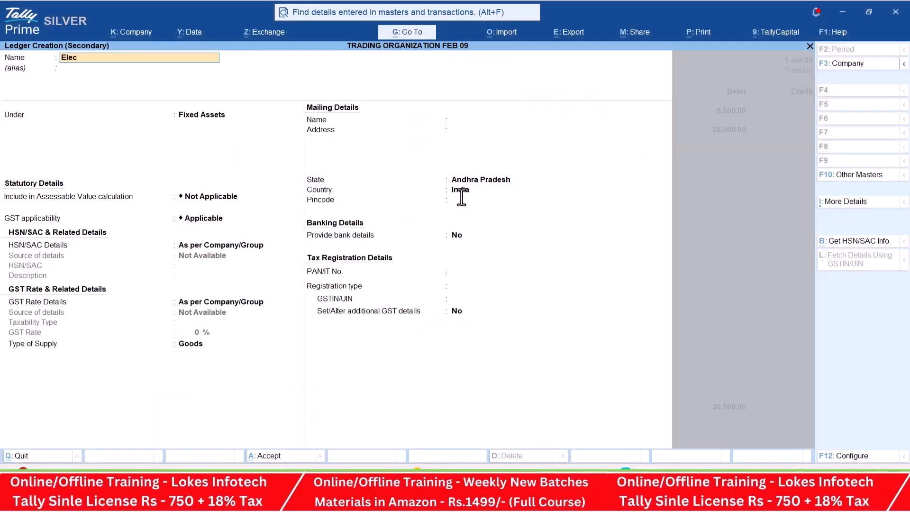
text(Electrical Fittings)
key(Return)
key(Return)
key(ctrl+a)
Debit Electrical Fittings with 5000, as listed in the course PDF.
key(alt+Tab)
key(alt+Tab)
text(5000)
key(Return)
Add a fourth debit line and create the Motor Vehicle ledger under Fixed Assets for it.
text(d)
key(Return)
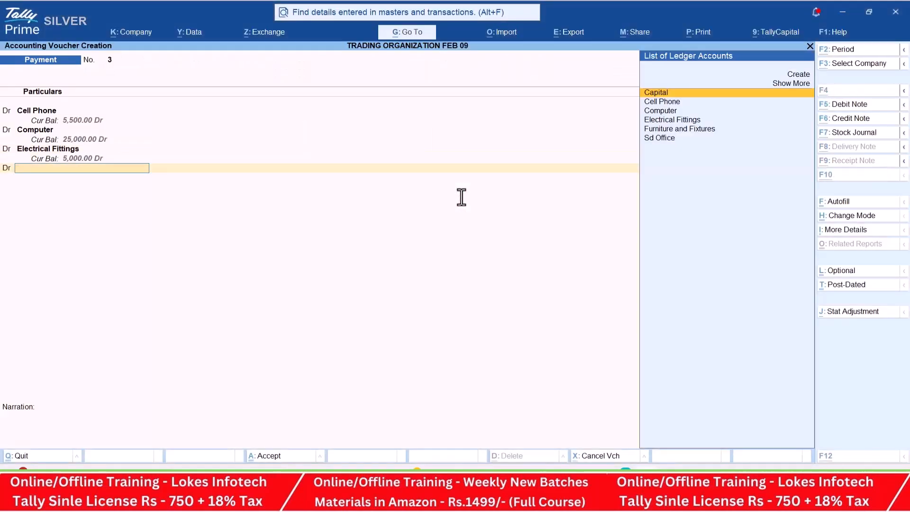
key(alt+c)
key(alt+Tab)
key(alt+Tab)
text(M)
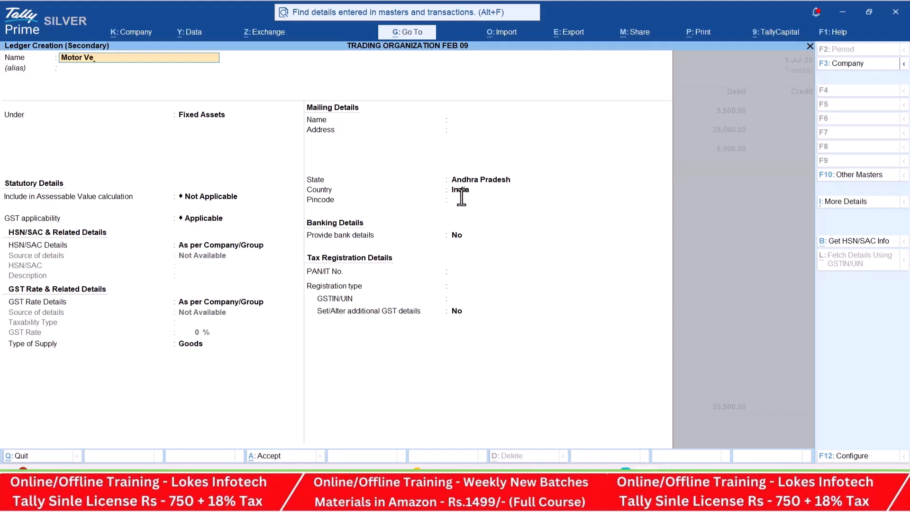
key(Return)
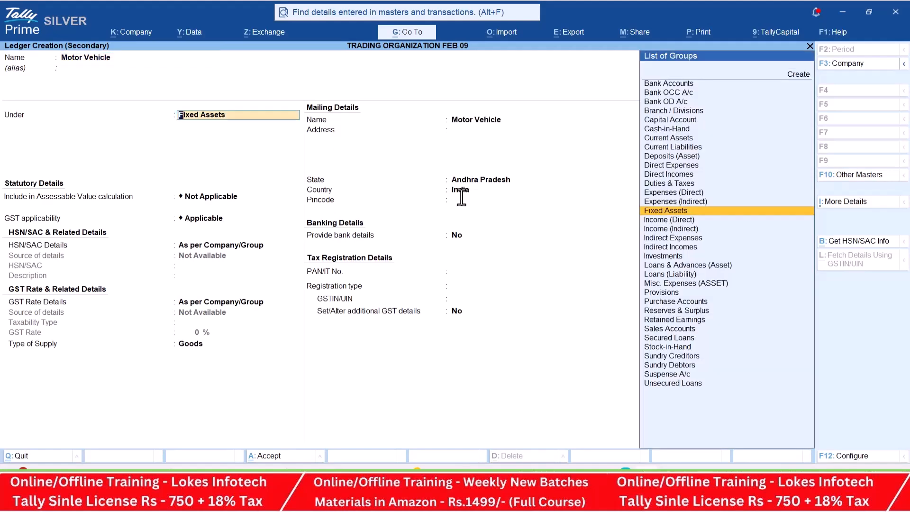
key(Return)
key(ctrl+a)
Debit Motor Vehicle with 50000, as listed in the course PDF.
key(alt+Tab)
key(alt+Tab)
text(50000)
key(Return)
Credit ICICI BANK with the total of the four assets and save the Payment voucher.
key(Return)
text(i)
key(Return)
key(Return)
key(Return)
Start a Purchase voucher for transaction 6 in the course PDF and begin a new ledger for the supplier.
key(alt+Tab)
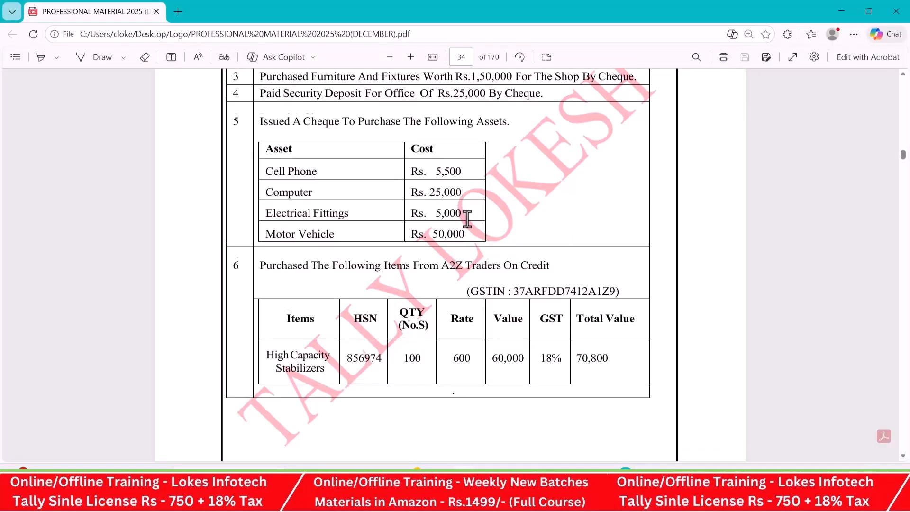
scroll(467, 219, down, 1)
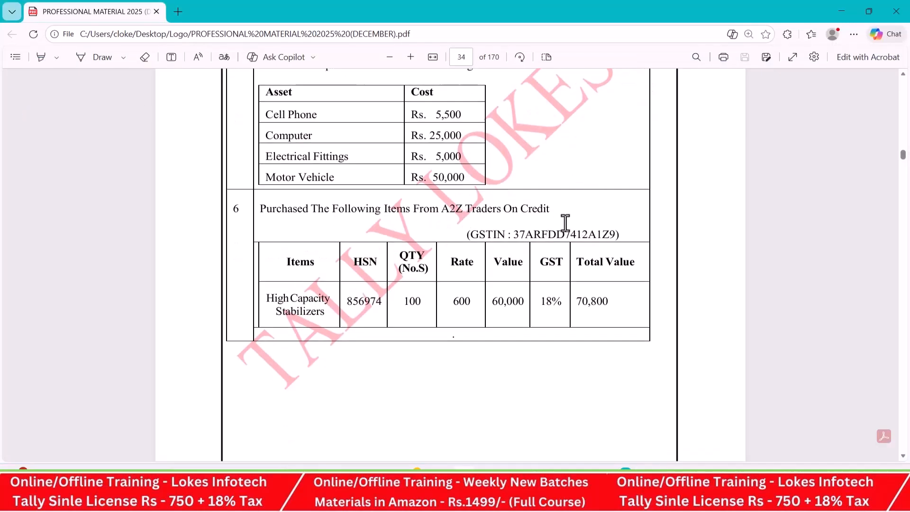
key(alt+Tab)
click(862, 161)
key(Return)
key(Return)
key(alt+c)
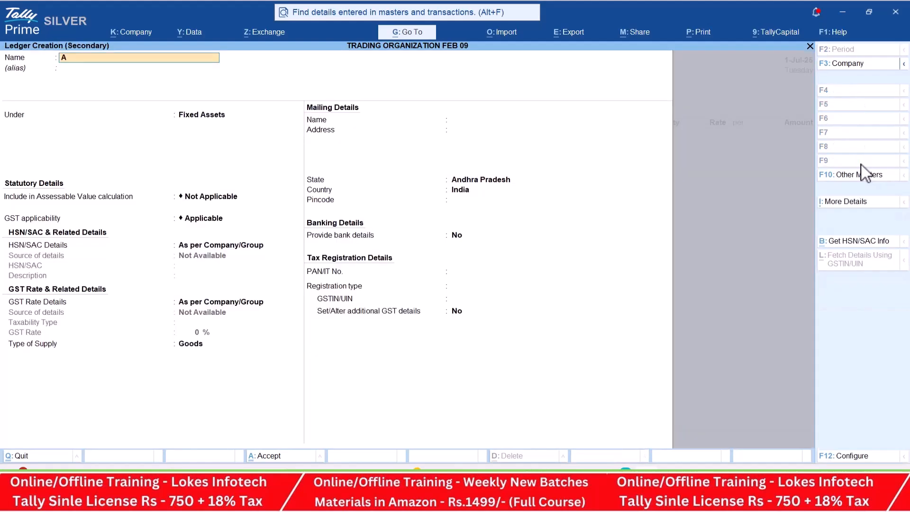
Name the supplier ledger A2z Traders, place it under Sundry Creditors, and accept its details up to the GSTIN, keeping registration type Regular.
text(A2z Traders)
key(Return)
text(Sun)
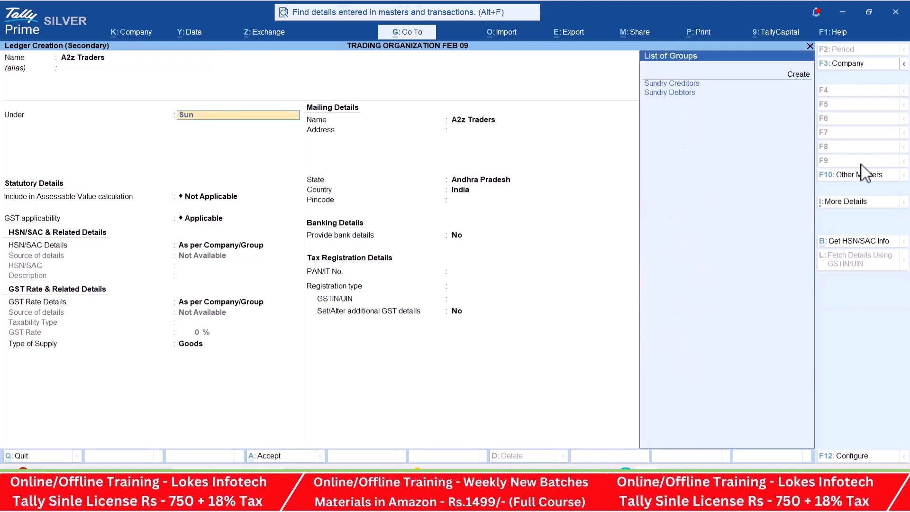
key(Down)
key(Return)
key(Return)
key(Return)
key(Return)
key(Return)
key(Return)
key(Return)
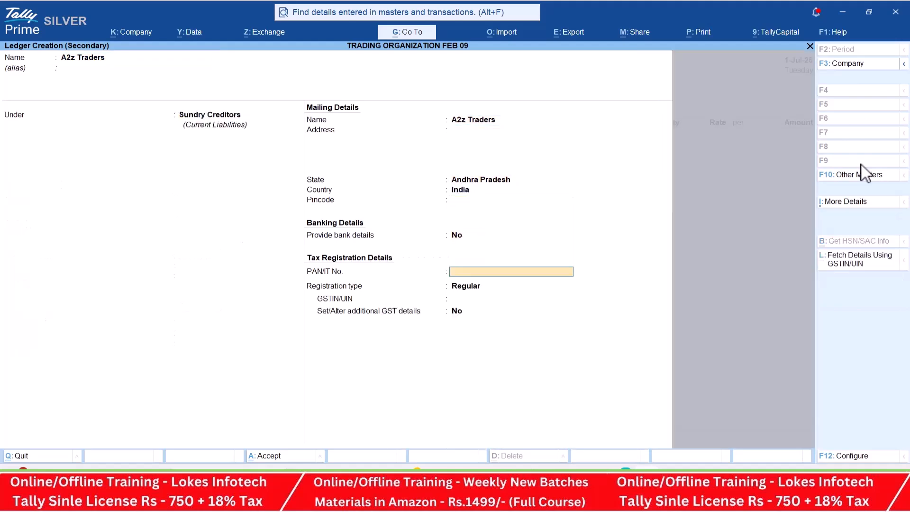
key(Return)
key(Return)
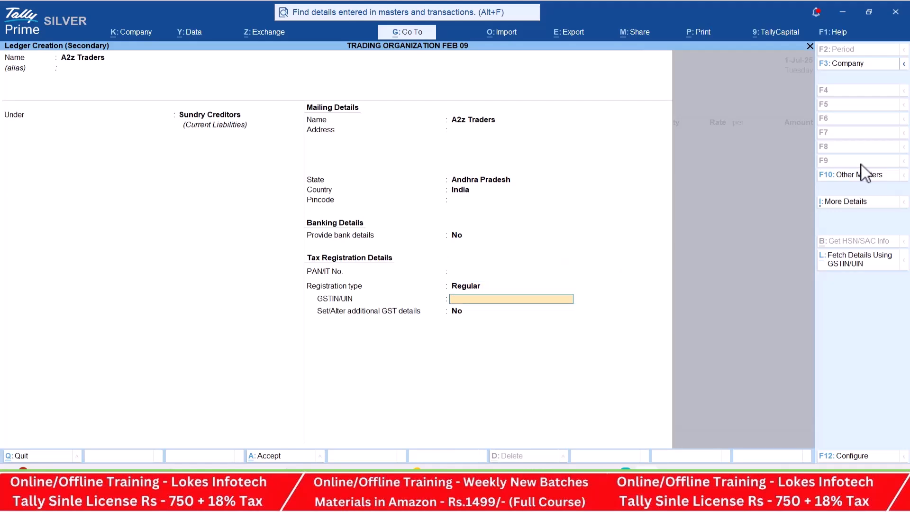
Copy the supplier's GSTIN from the course PDF into the A2z Traders ledger, save it, and accept the receipt and party details.
key(alt+Tab)
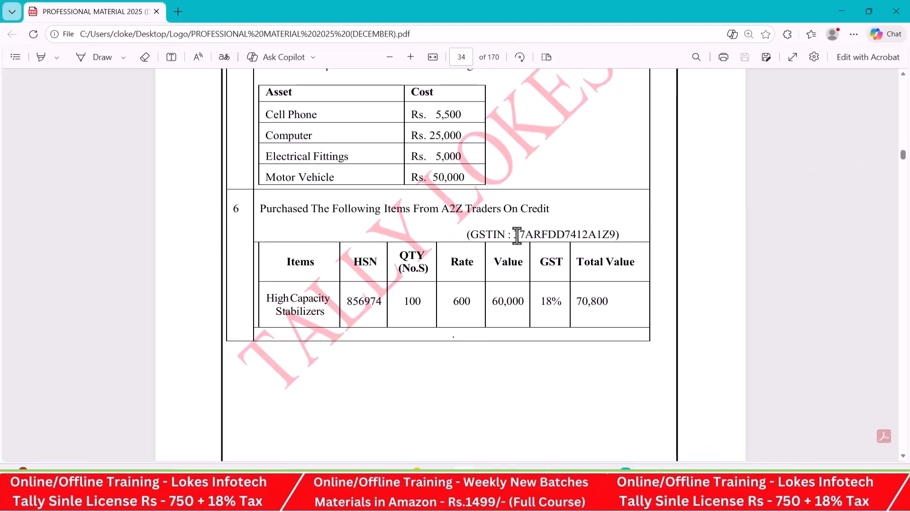
drag(517, 236, 98, 45)
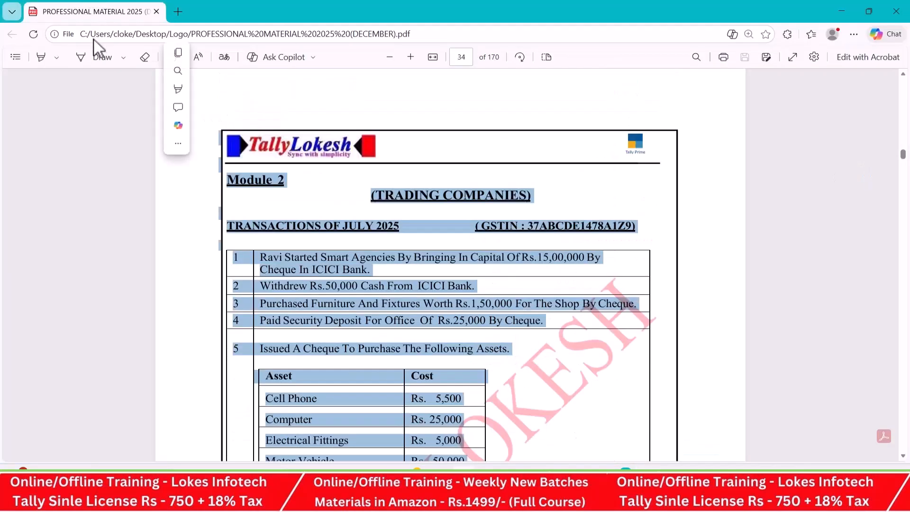
scroll(707, 212, down, 5)
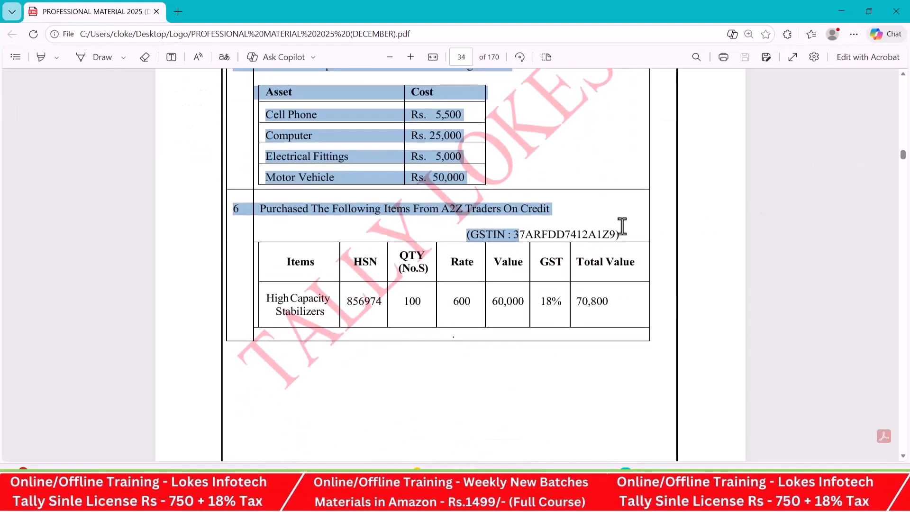
click(596, 218)
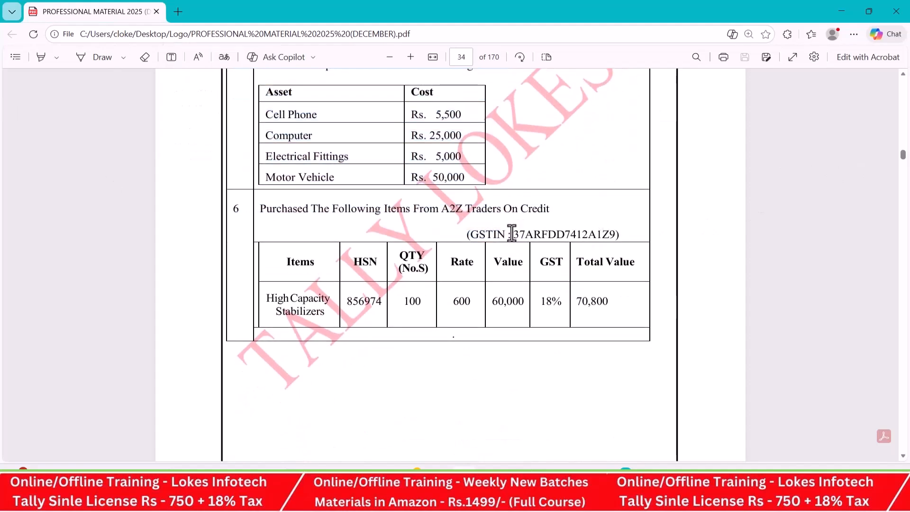
drag(512, 234, 613, 234)
key(ctrl+c)
key(alt+Tab)
key(ctrl+v)
key(Return)
key(ctrl+a)
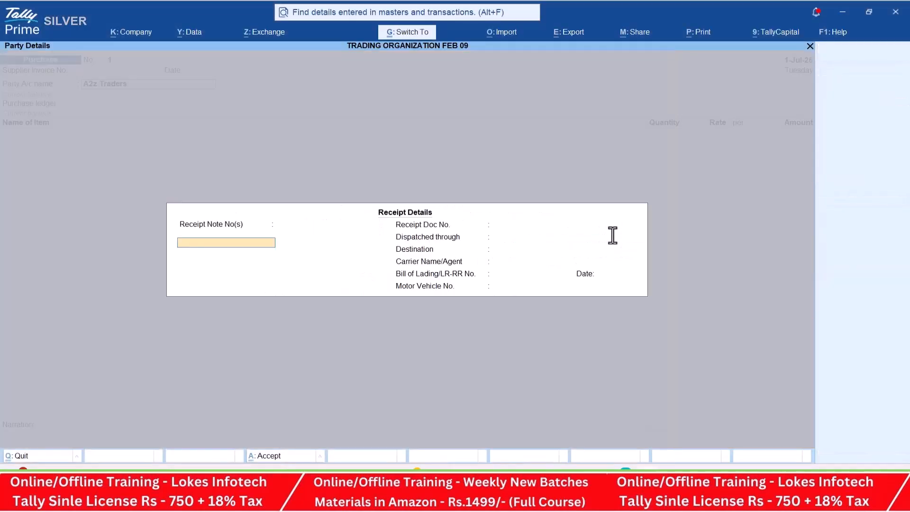
key(ctrl+a)
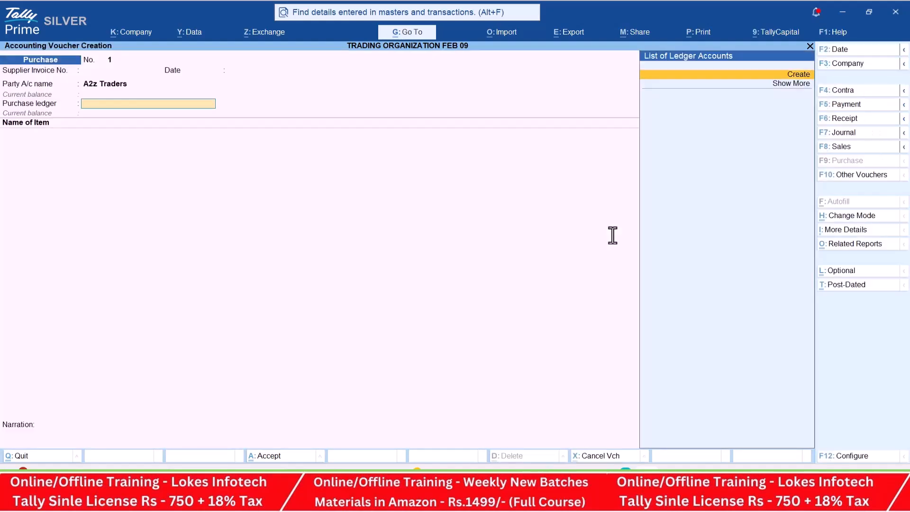
Create a ledger named Purchase under Purchase Accounts and use it as the voucher's purchase ledger.
key(alt+c)
text(Purchase)
key(Return)
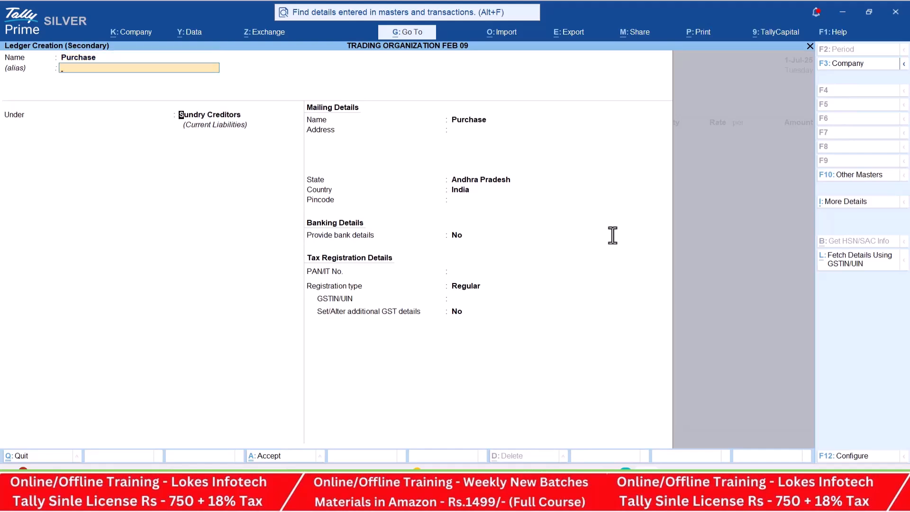
text(Pu)
key(Return)
key(Return)
key(Return)
key(Return)
key(Return)
key(Up)
key(Return)
key(ctrl+a)
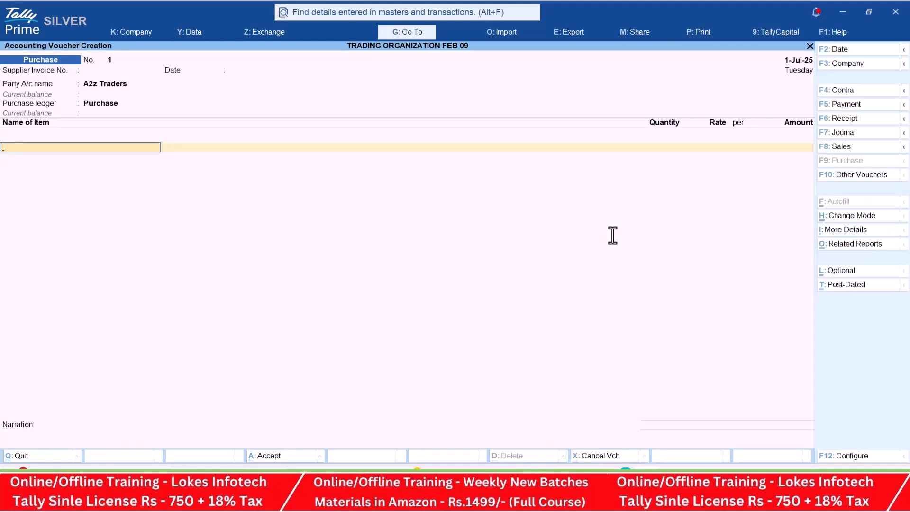
Begin a new stock item for the voucher, copying its name, High Capacity Stabilizers, from the course PDF.
key(alt+c)
key(alt+Tab)
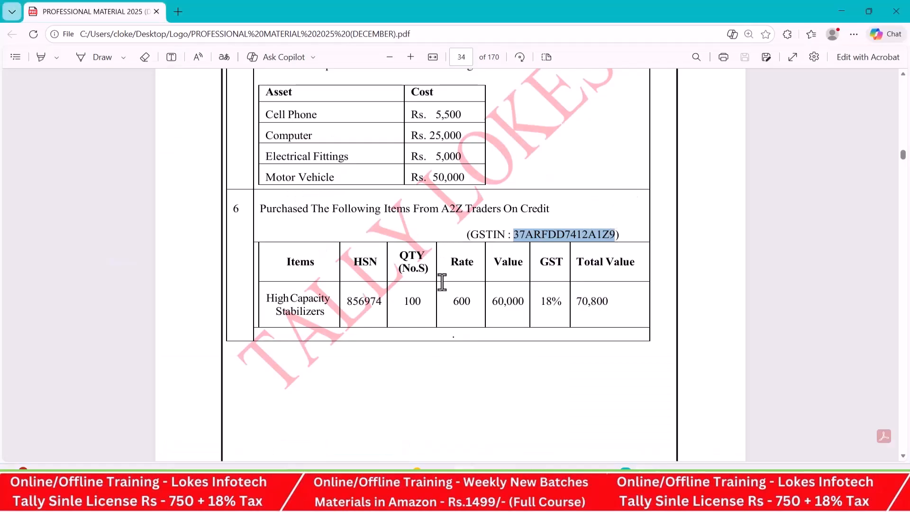
drag(326, 311, 264, 298)
drag(265, 299, 328, 312)
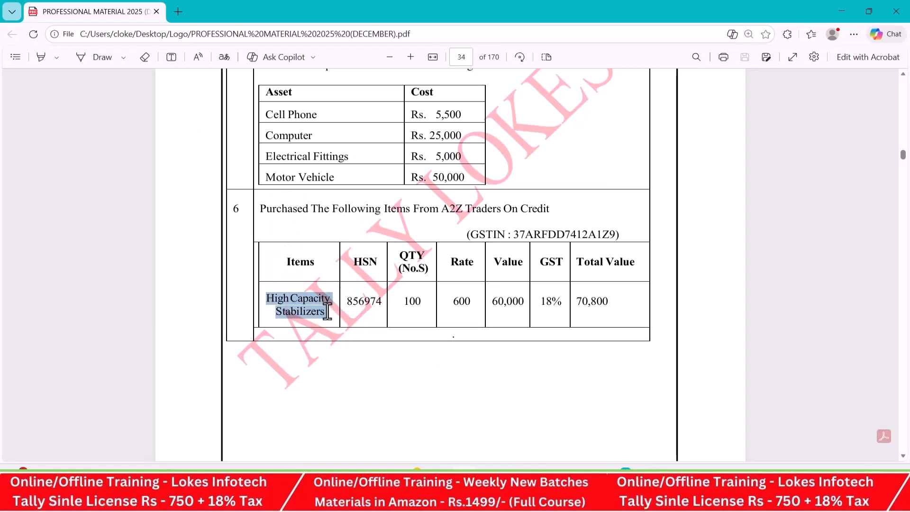
key(alt+Tab)
key(ctrl+v)
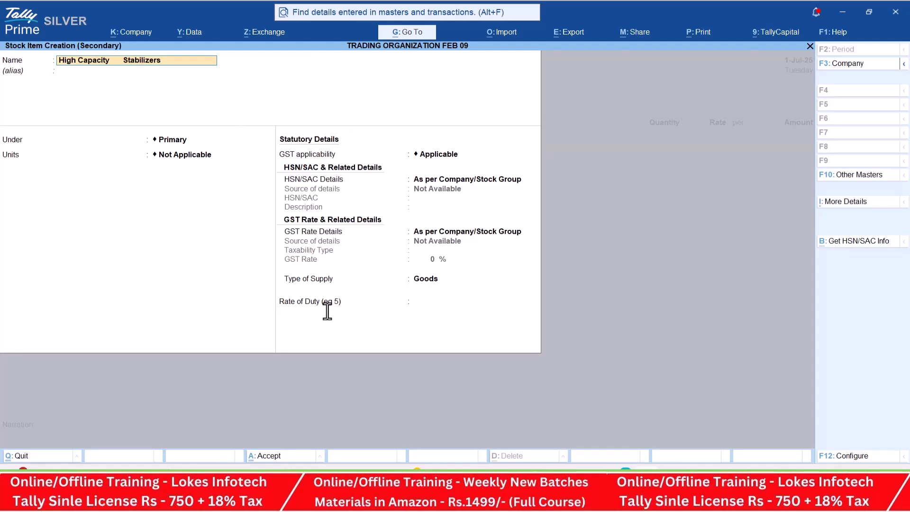
key(Return)
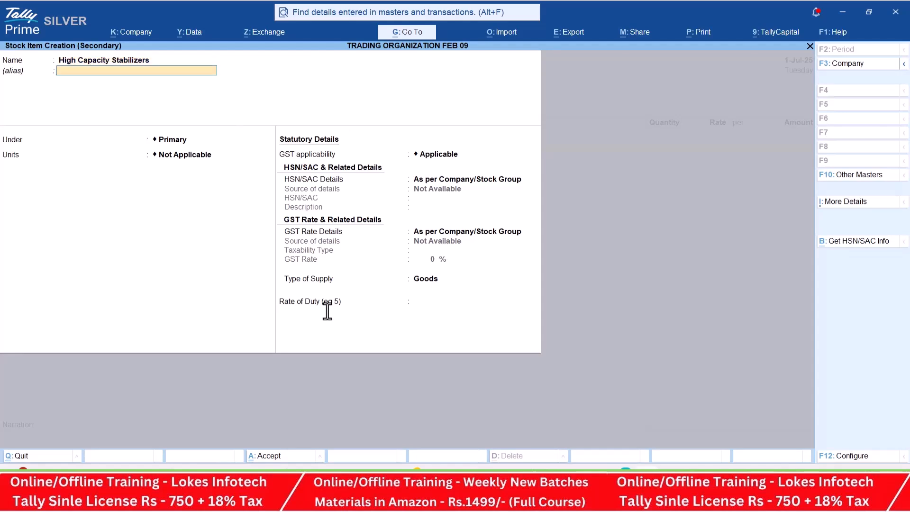
Create a stock group named Stabilizers under Primary and place the new stock item in it.
key(Return)
key(alt+c)
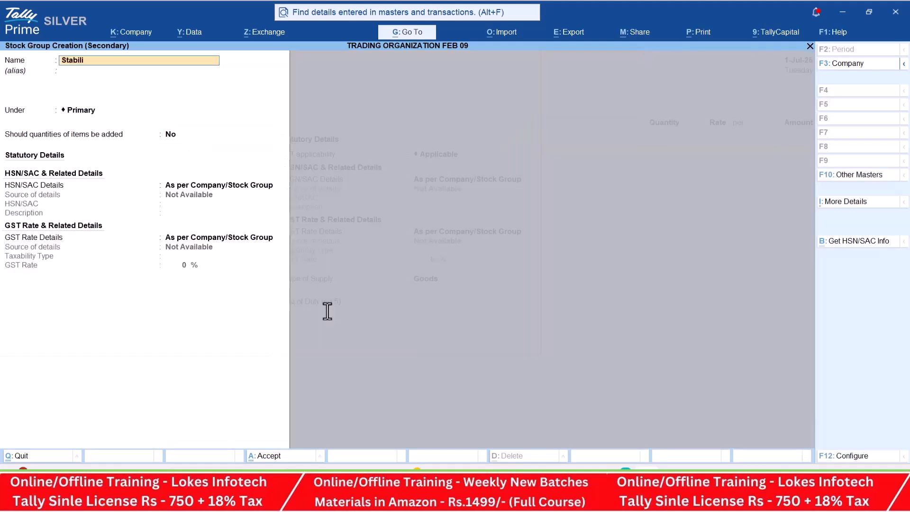
key(Return)
key(Return)
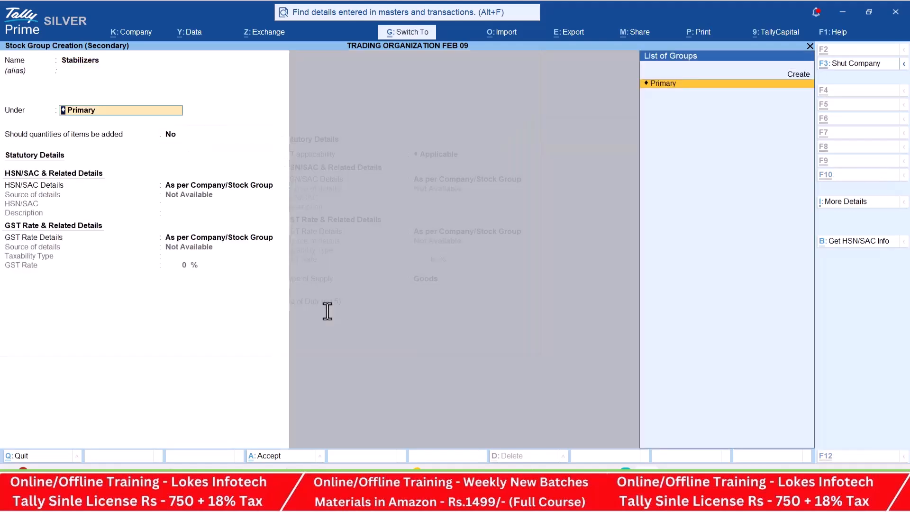
key(ctrl+a)
Create a simple unit with the symbol nos, pick its Unit Quantity Code, and assign it to the stock item.
key(alt+c)
text(no)
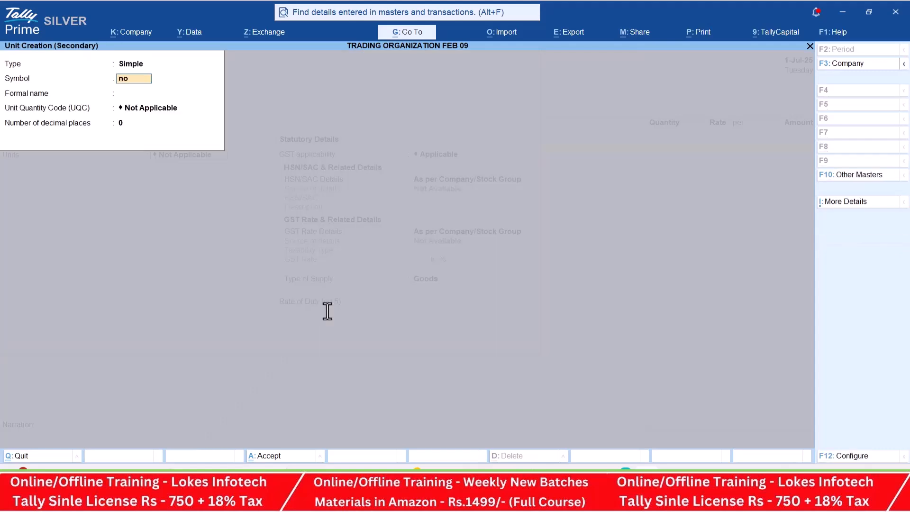
text(s)
key(Return)
key(Return)
text(no)
key(Return)
key(ctrl+a)
Set the stock item's HSN/SAC details to Specify Details Here and enter HSN/SAC 985623, leaving the description blank.
key(Return)
key(Down)
key(Return)
text(985623)
key(Return)
key(Return)
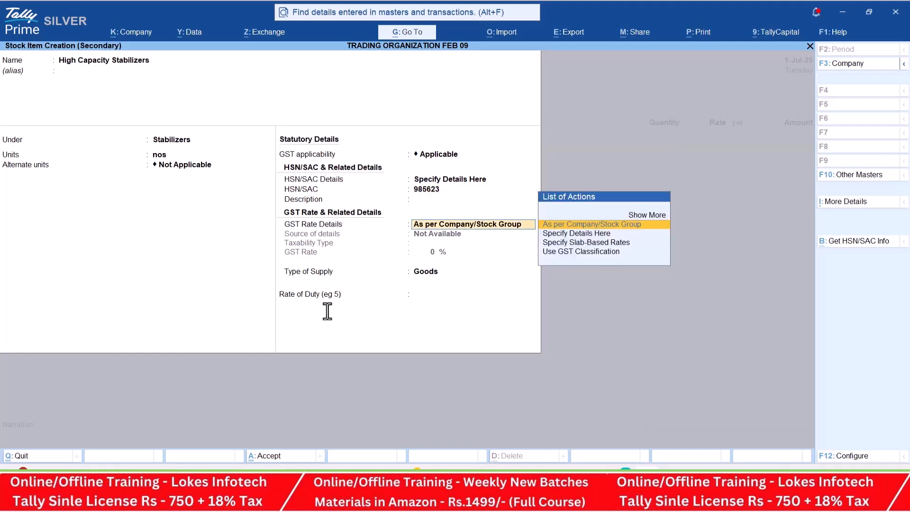
Specify the item's GST rate details here as Taxable at 18%, keep the supply type Goods, and save the stock item.
key(Down)
key(Return)
key(alt+Tab)
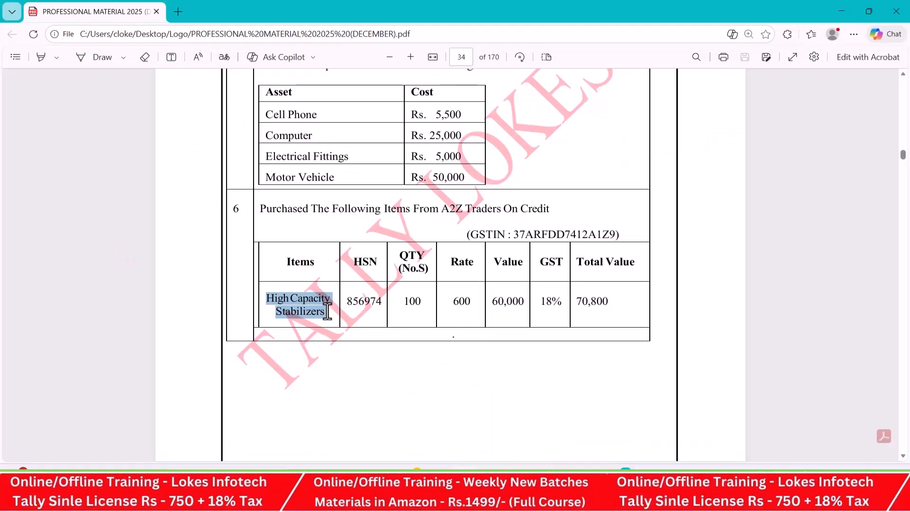
click(541, 303)
key(alt+Tab)
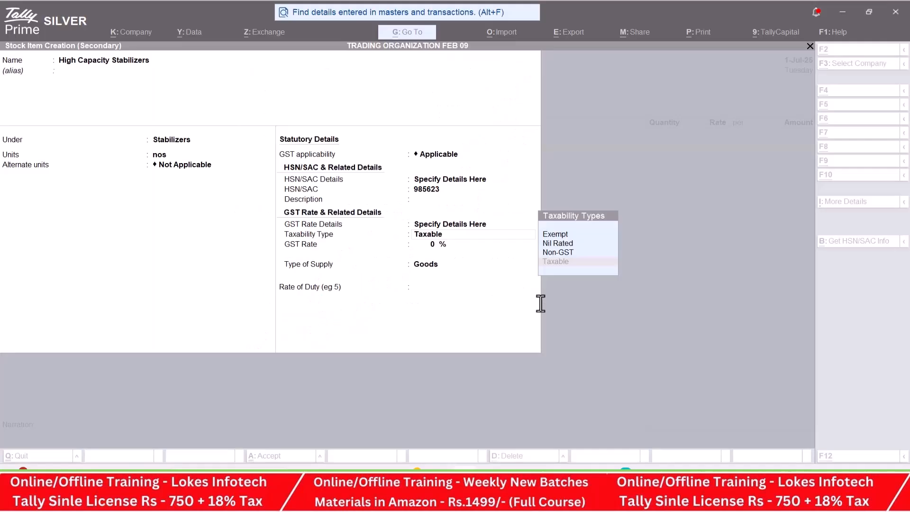
key(Return)
key(Return)
key(Return)
key(Return)
key(Return)
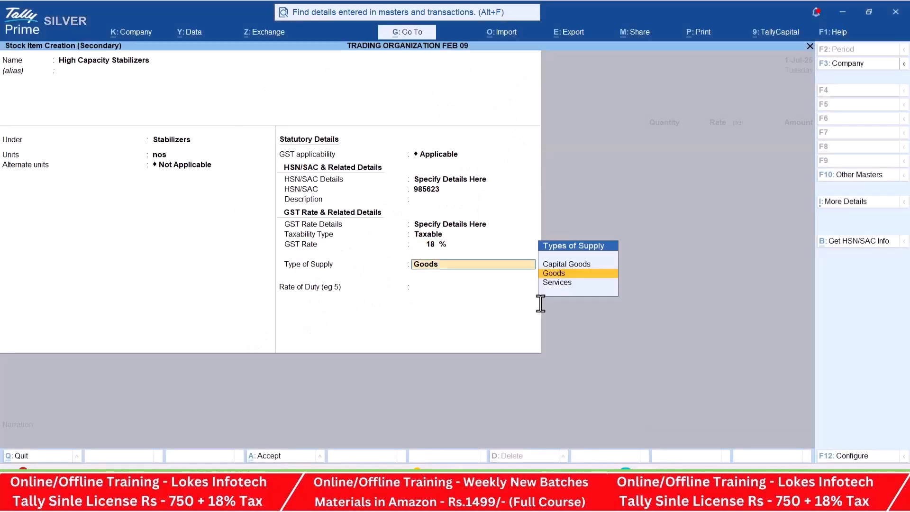
Enter 100 nos of High Capacity Stabilizers at a rate of 600, as listed in the course PDF, and finish the item list.
key(alt+Tab)
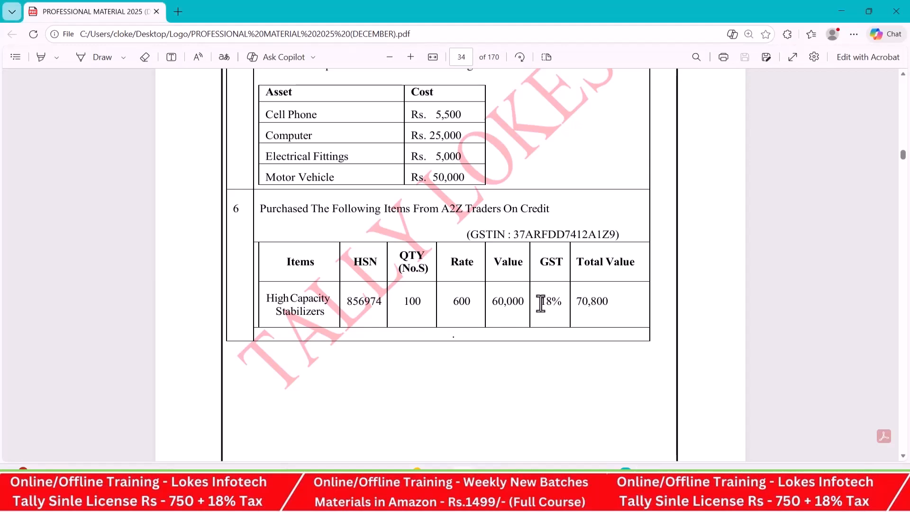
key(alt+Tab)
text(100)
key(Return)
text(60)
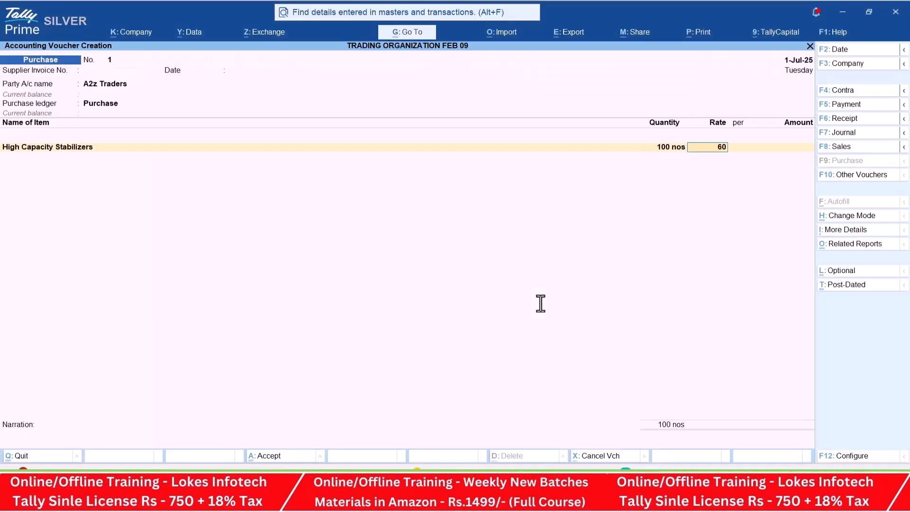
text(0)
key(Return)
key(Return)
key(Return)
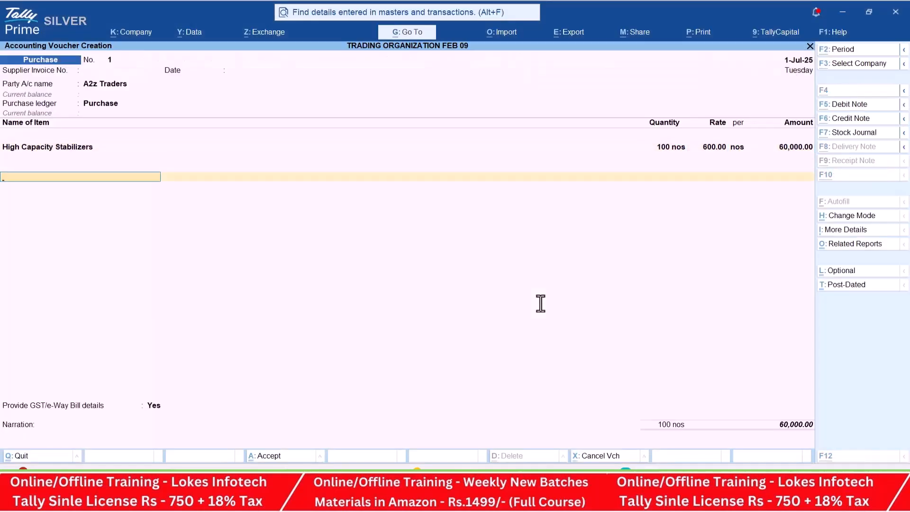
Create a CGST ledger under Duties & Taxes with duty type GST and tax type CGST, and add it to the voucher.
key(alt+c)
text(CGST)
key(Return)
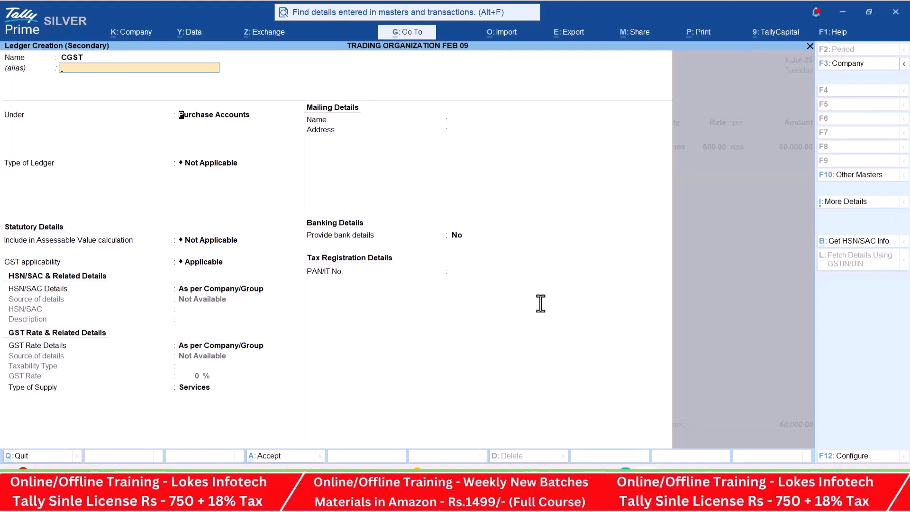
key(Return)
text(DU)
key(Return)
key(Up)
key(Return)
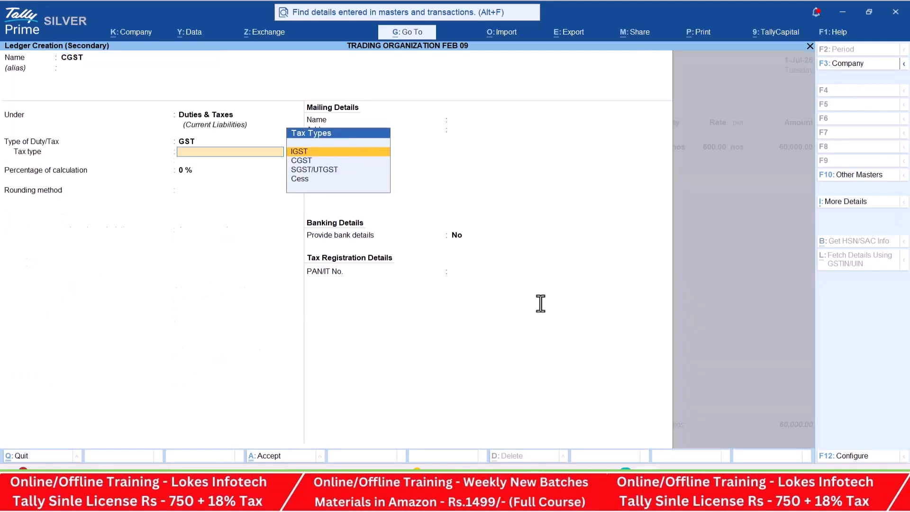
key(Down)
key(Return)
key(Return)
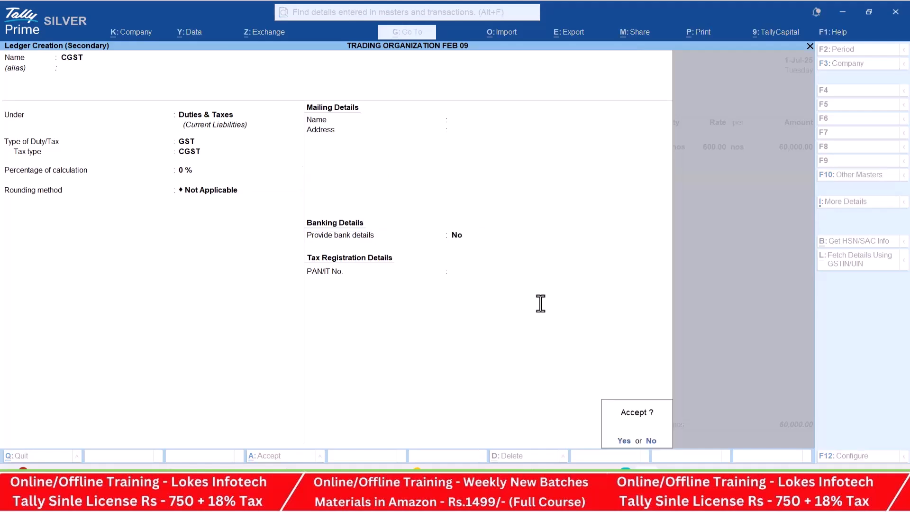
key(ctrl+a)
key(Return)
Create an SGST ledger under Duties & Taxes with duty type GST and tax type SGST/UTGST, and add it to the voucher.
key(alt+c)
text(SGST)
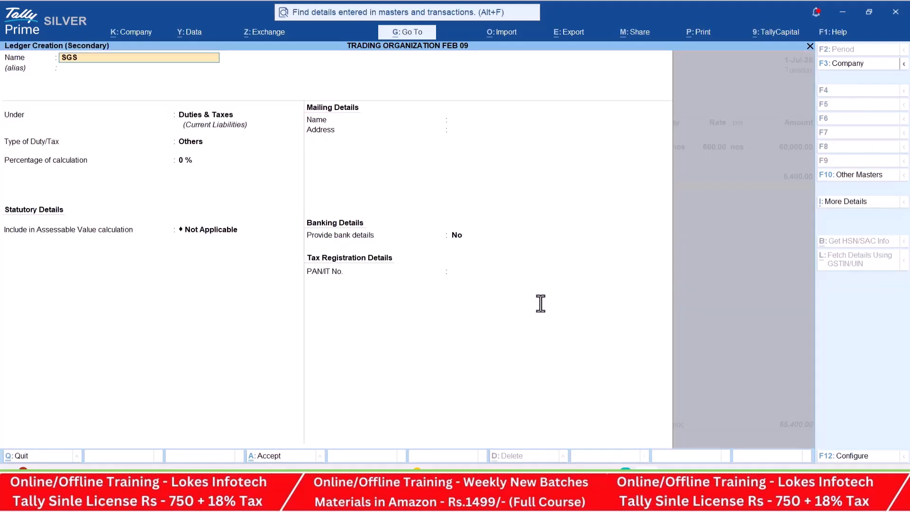
key(Return)
key(Return)
key(Return)
key(Up)
key(Return)
key(Down)
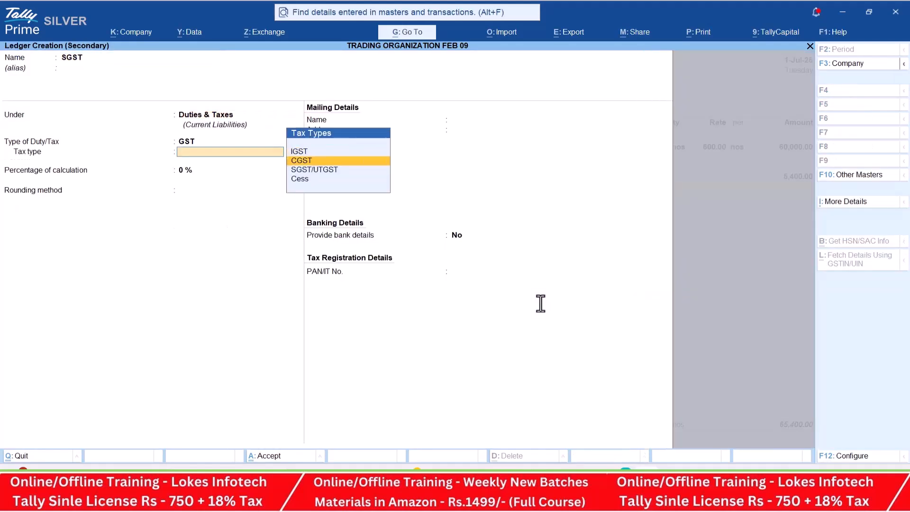
key(Down)
key(Return)
key(Return)
key(Return)
key(ctrl+a)
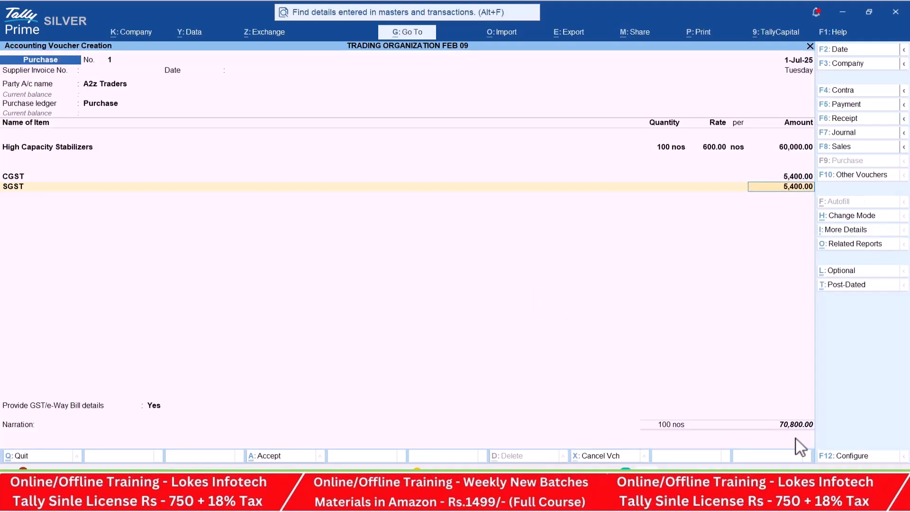
Check the GST rate in the course PDF and review the purchase voucher's GST - Tax Analysis report line by line.
key(alt+Tab)
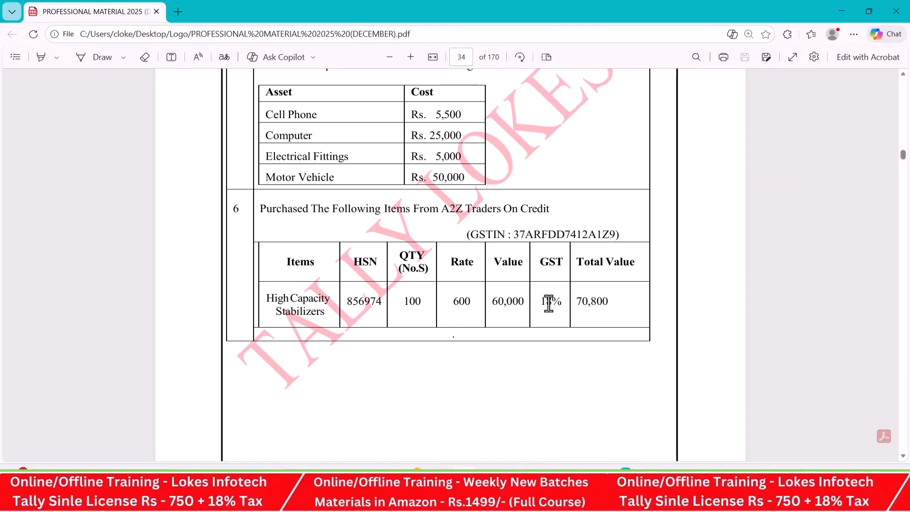
key(alt+Tab)
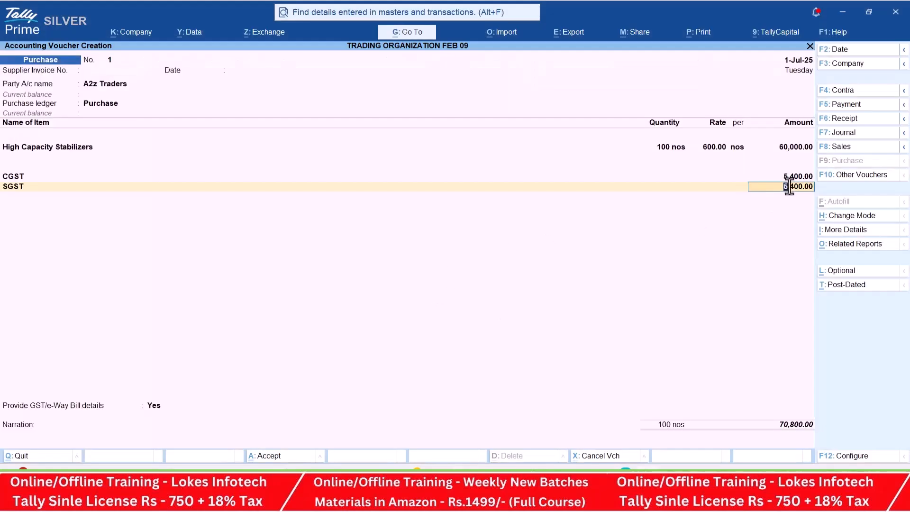
click(846, 243)
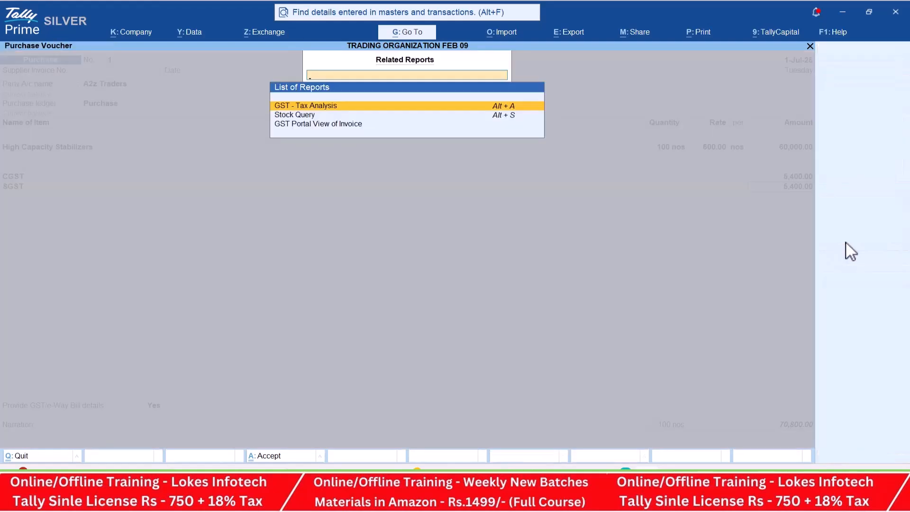
key(Return)
key(Down)
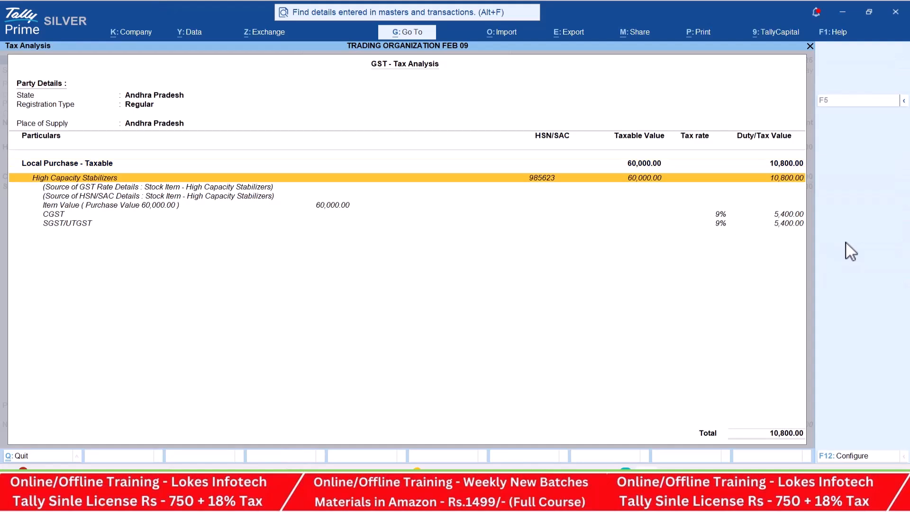
key(Down)
key(Down)
key(Down)
key(Down)
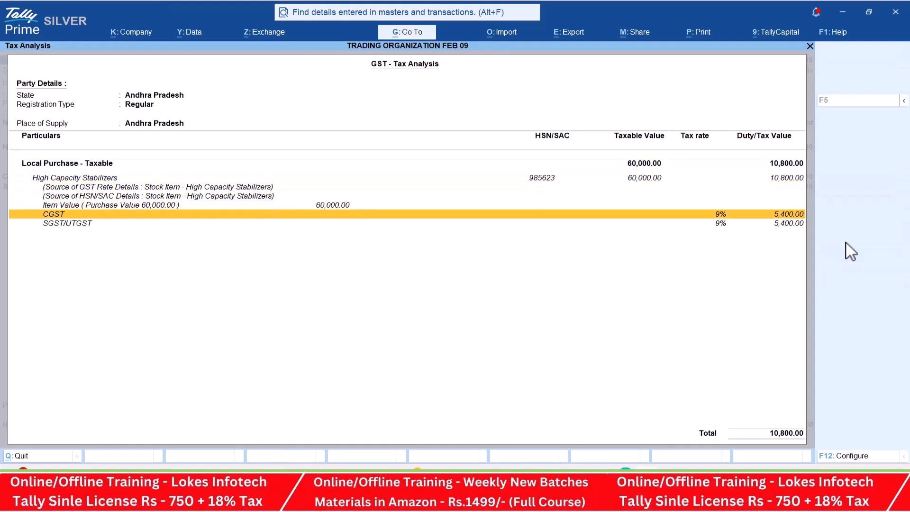
key(Down)
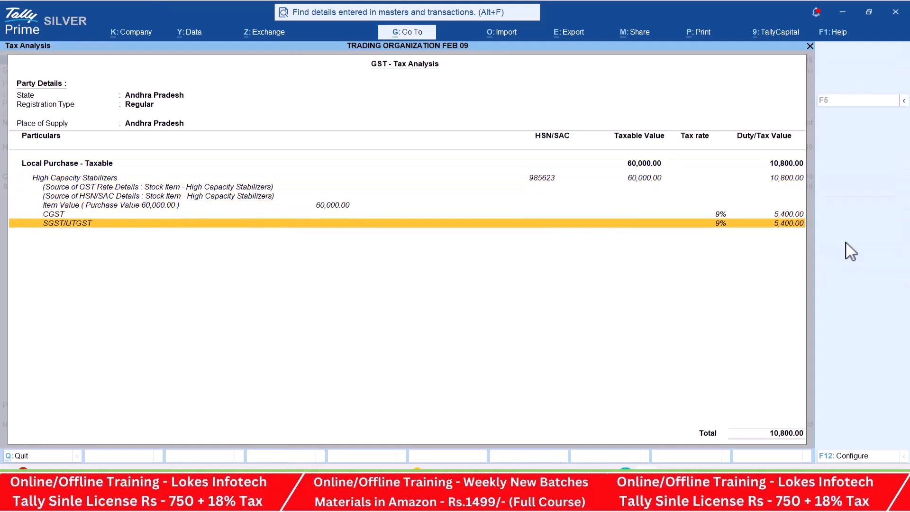
key(Escape)
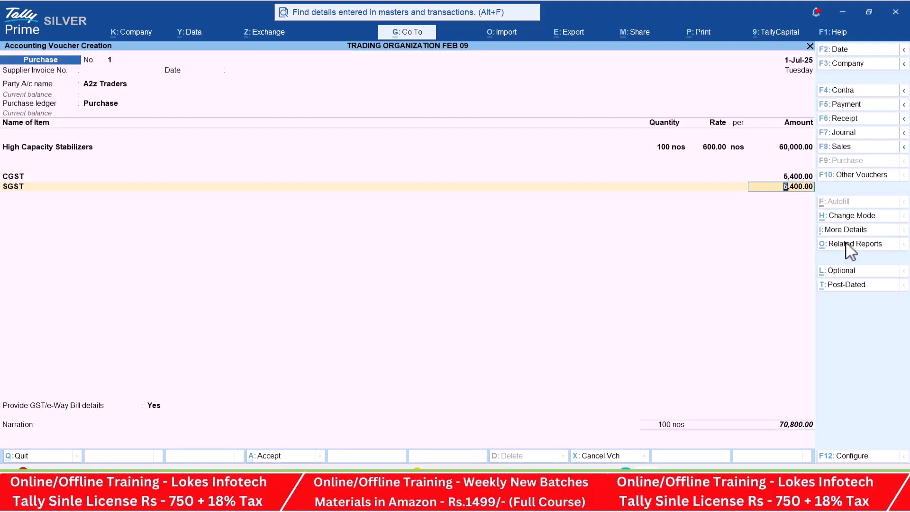
Set Provide GST/e-Way Bill details to No, compare the total with the course PDF, and save the High Capacity Stabilizers purchase voucher.
key(Return)
key(Return)
key(Up)
key(Return)
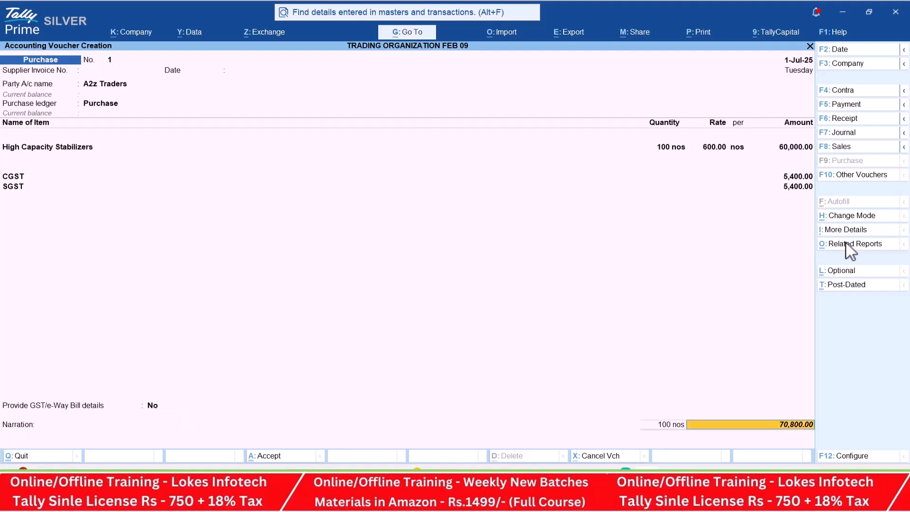
key(alt+Tab)
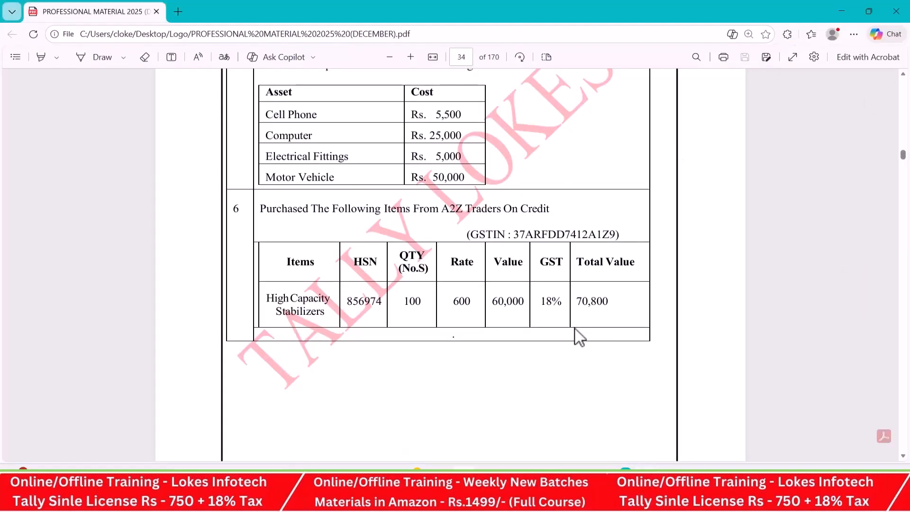
drag(575, 303, 607, 306)
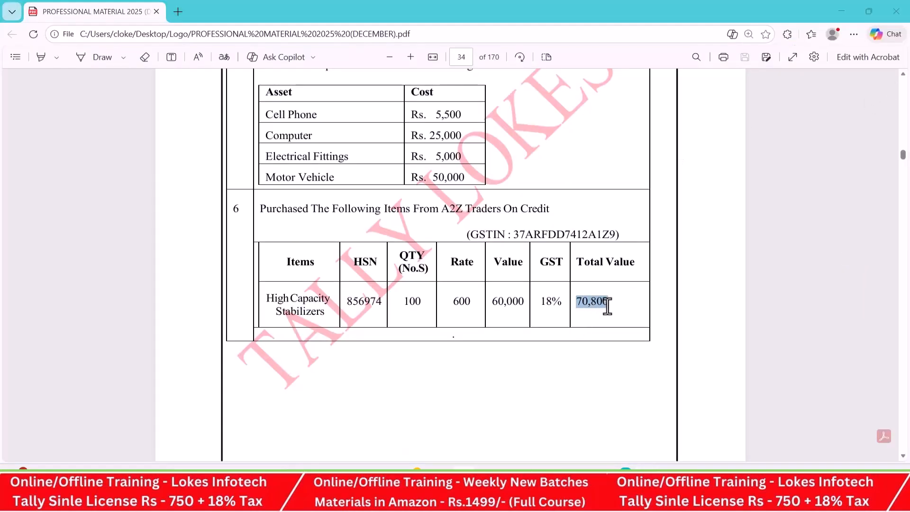
key(alt+Tab)
key(Return)
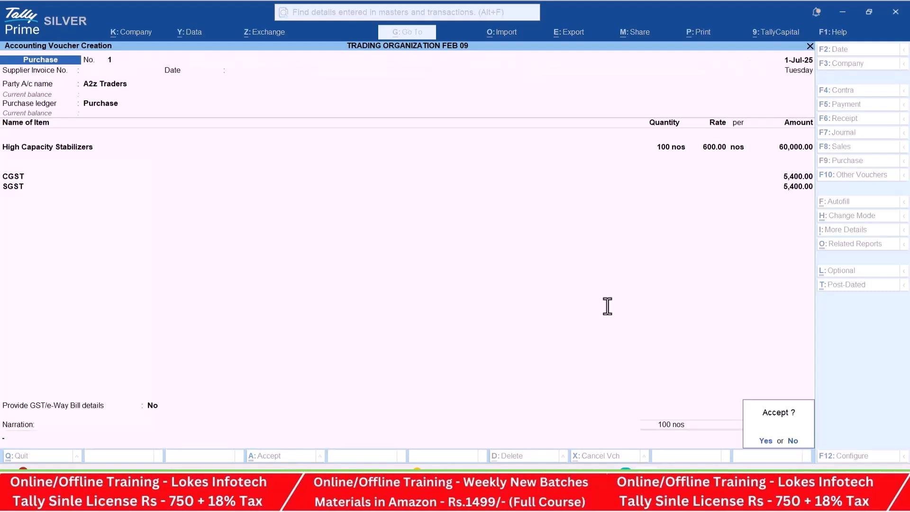
key(Return)
Look up transaction 7 in the course PDF and start its purchase voucher with party A2z Traders and the Purchase ledger.
key(alt+Tab)
scroll(458, 290, down, 5)
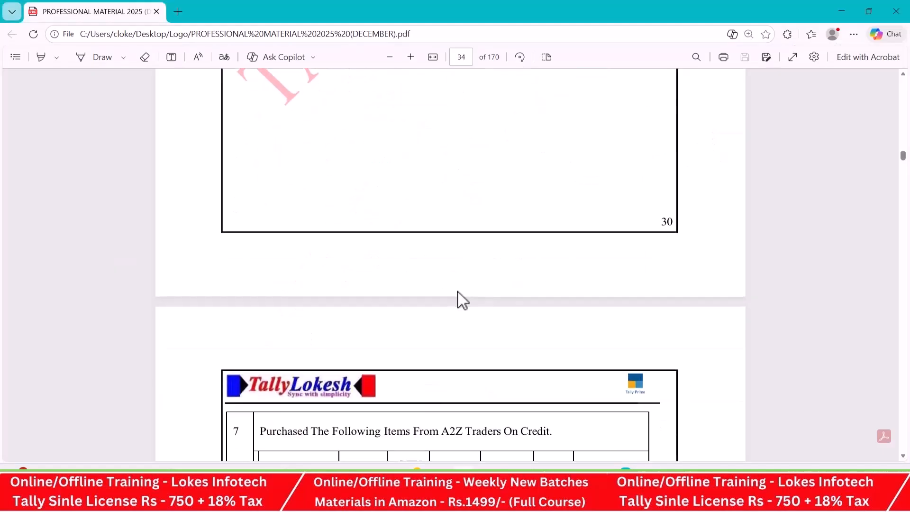
scroll(458, 292, down, 4)
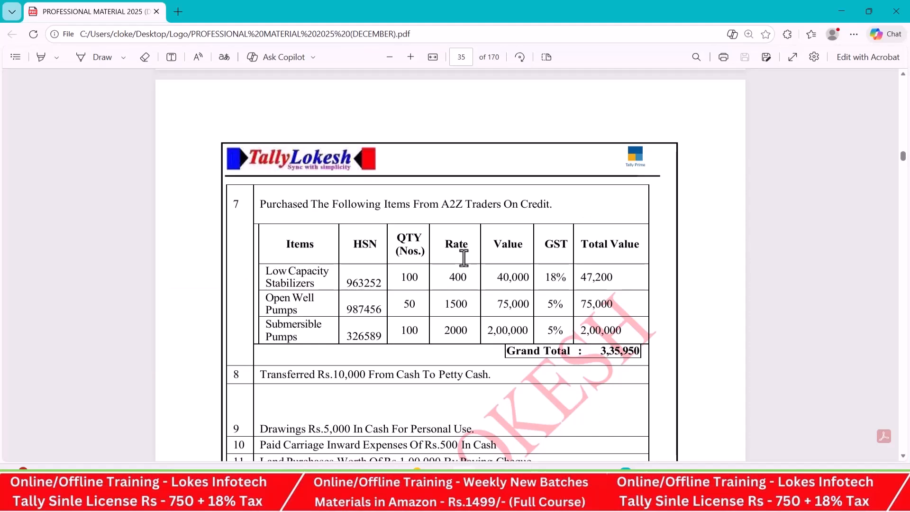
key(alt+Tab)
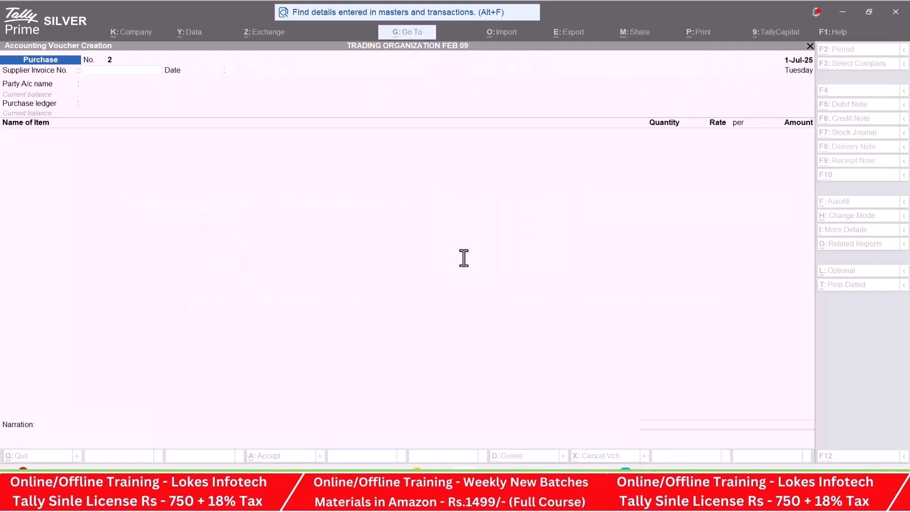
key(Return)
key(Return)
key(Return)
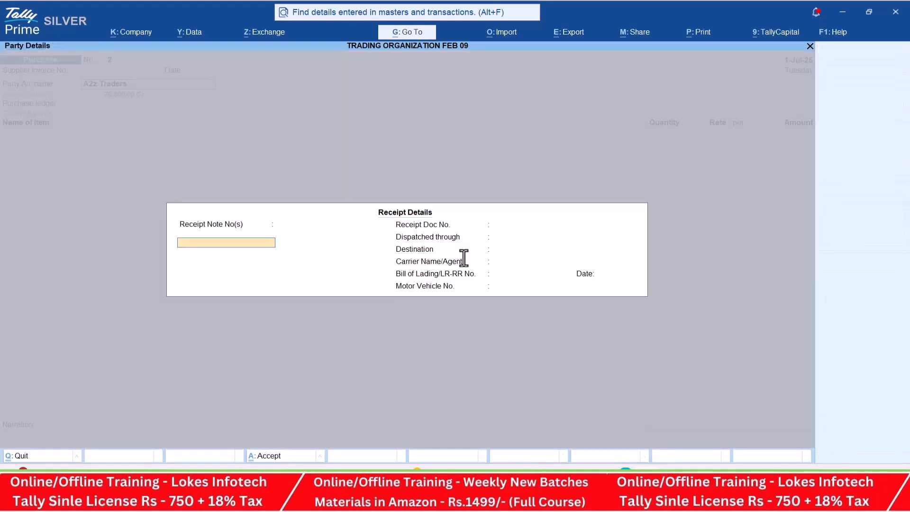
key(Return)
key(Return)
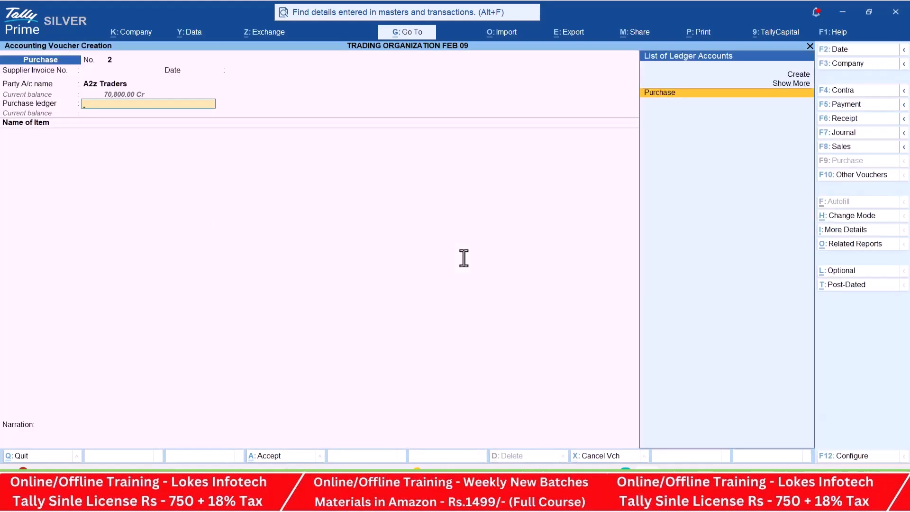
key(Return)
Start a new stock item from the voucher and name it Low Capacity Stabilizers, as listed in the course PDF.
key(alt+c)
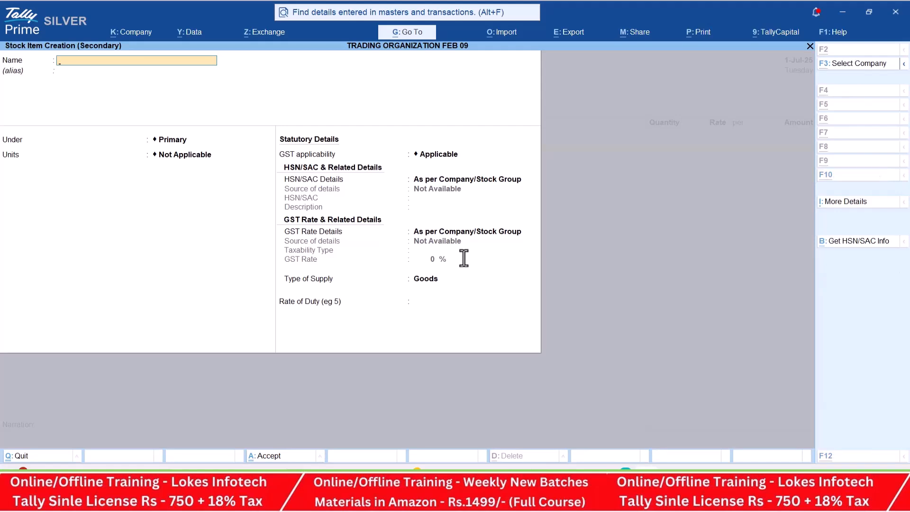
key(alt+Tab)
drag(265, 273, 315, 284)
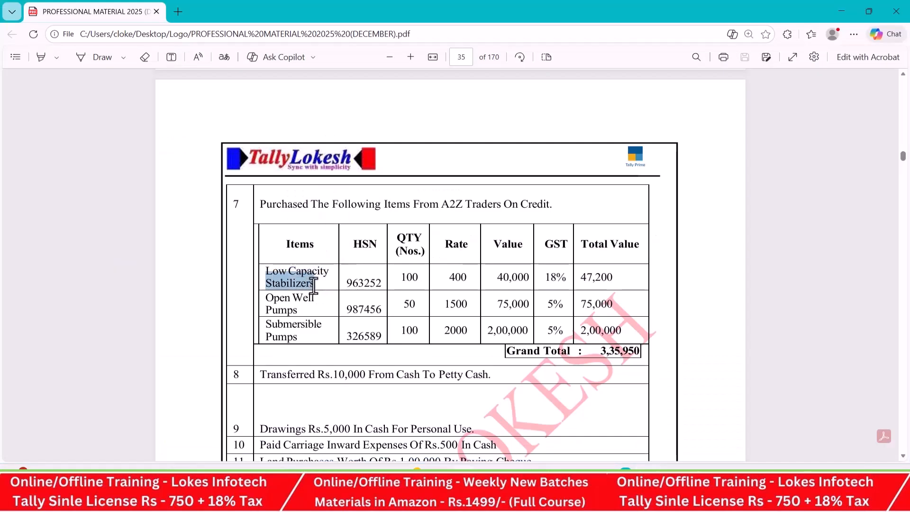
key(alt+Tab)
text(Stabilizers)
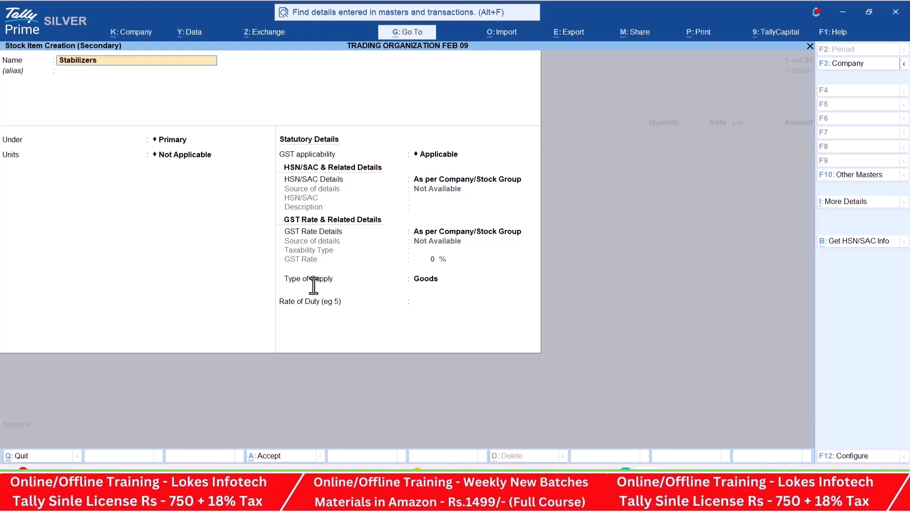
key(Home)
text(LOW)
key(BackSpace)
key(BackSpace)
text(ow Capacity)
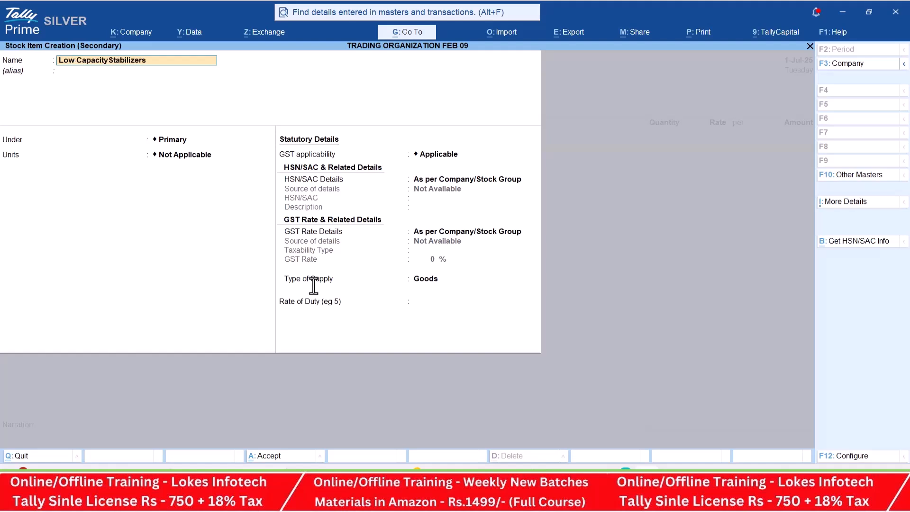
Put the stock item under Stabilizers with unit nos, and specify HSN/SAC details with code 874.
key(Return)
key(Return)
key(Down)
key(Return)
key(Return)
key(Return)
key(Return)
key(Down)
key(Return)
text(874)
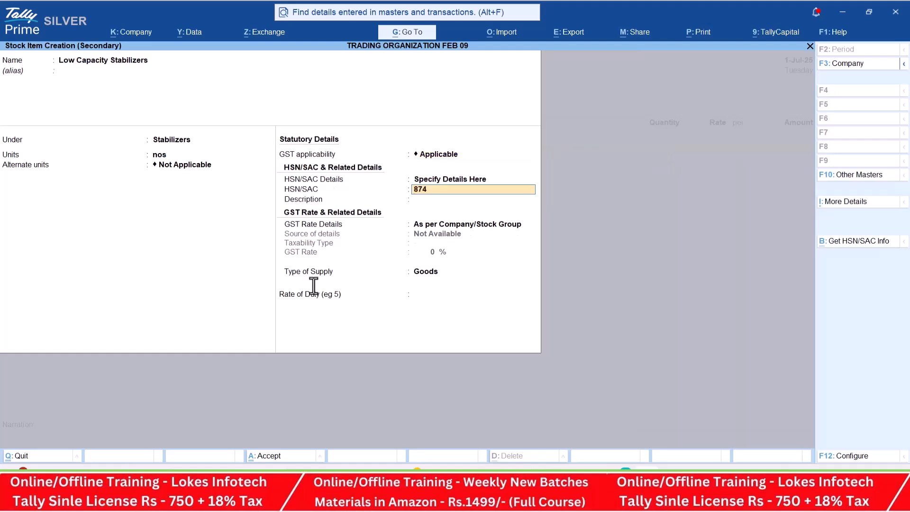
Specify Taxable with an 18% GST rate for Low Capacity Stabilizers and save the stock item.
key(Return)
key(Return)
key(Down)
key(Return)
key(Return)
text(18)
key(Return)
key(Return)
key(Return)
Enter 100 nos of Low Capacity Stabilizers at a rate of 400, as listed in the course PDF.
key(alt+Tab)
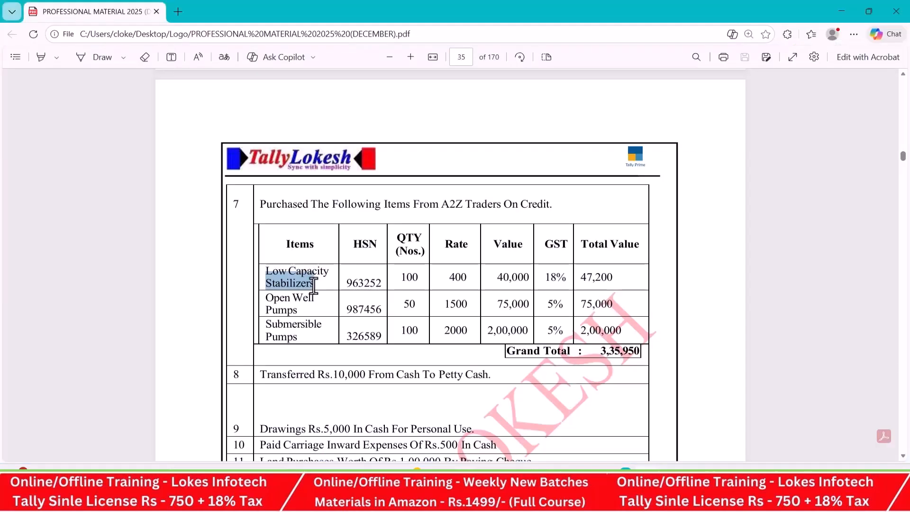
key(alt+Tab)
text(100)
key(Return)
text(400)
key(Return)
key(Return)
Start a new stock item named Open Well Pumps and create a stock group named Pumps for it.
key(alt+c)
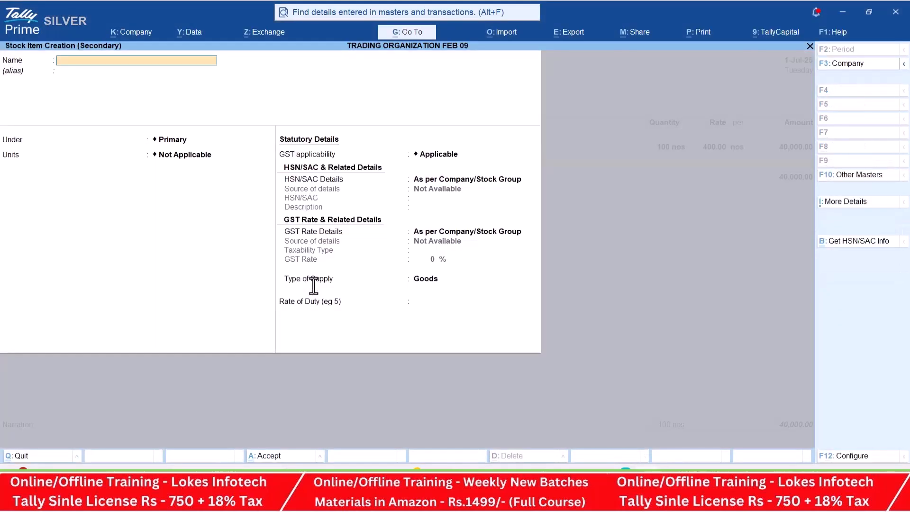
key(alt+Tab)
key(alt+Tab)
text(Open well Pumps)
key(Return)
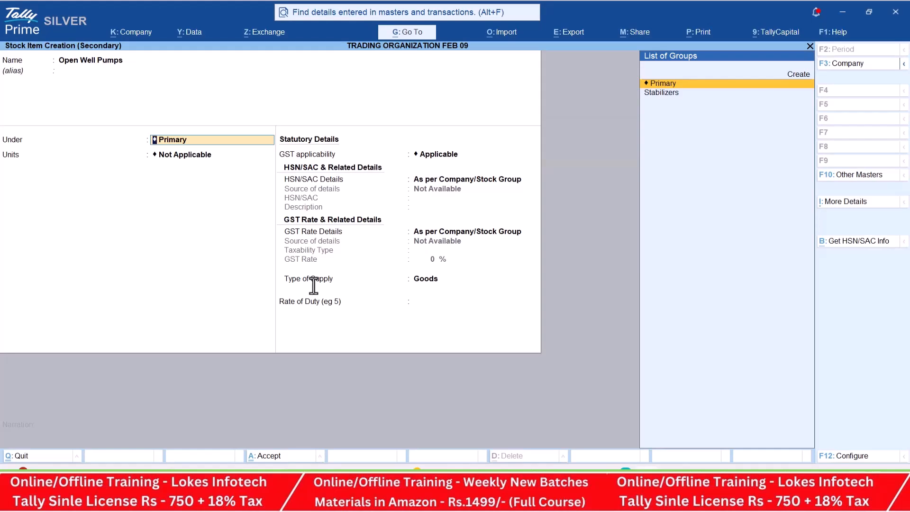
key(alt+c)
text(Pumps)
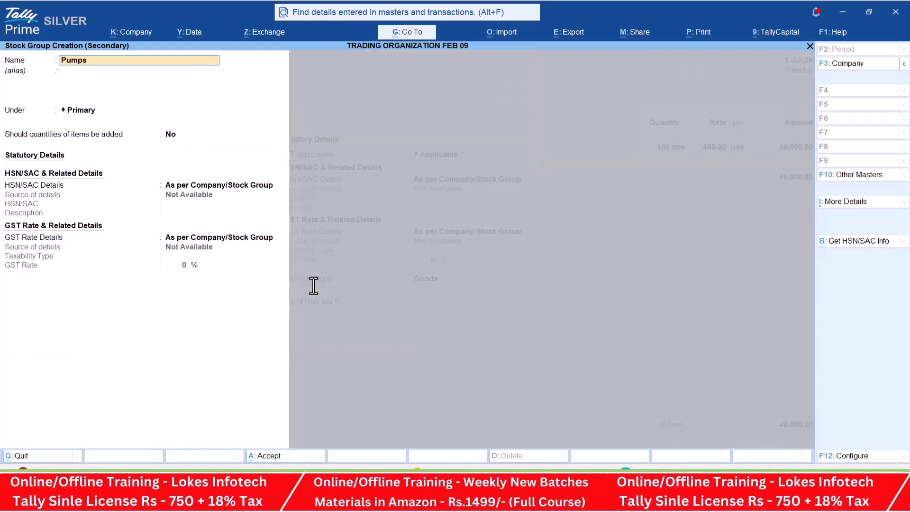
key(Return)
key(ctrl+a)
Set the Open Well Pumps unit to nos and specify HSN/SAC details with code 854126.
key(Down)
key(Return)
key(Return)
key(Return)
key(Down)
key(Return)
text(854126)
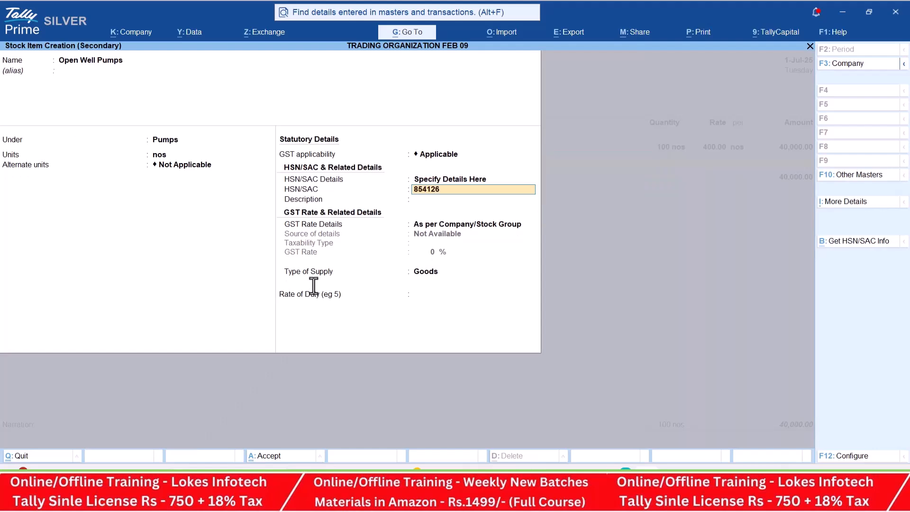
Specify Taxable with the 5% GST rate from the course PDF for Open Well Pumps and save the stock item.
key(Return)
key(Return)
key(Down)
key(Return)
key(Return)
key(alt+Tab)
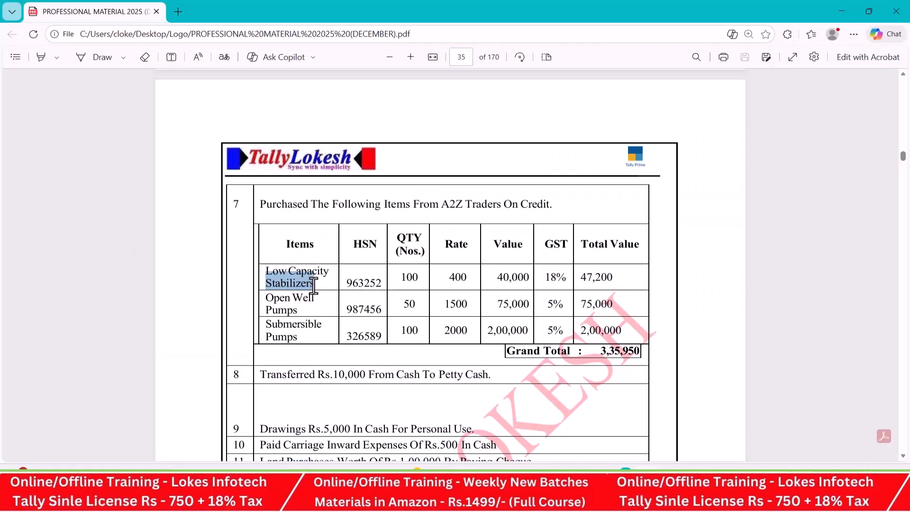
key(alt+Tab)
text(5)
key(Return)
key(Return)
key(Return)
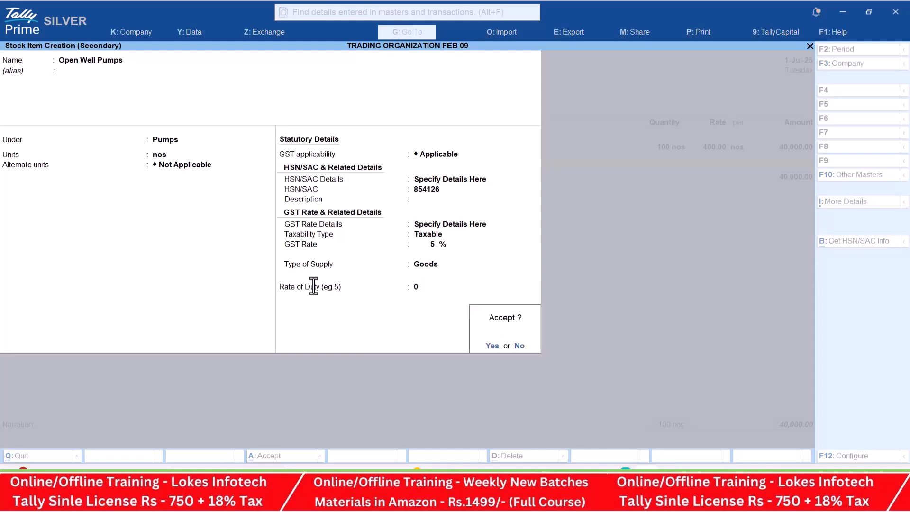
key(Return)
Enter 50 nos of Open Well Pumps at a rate of 1500, as listed in the course PDF.
key(alt+Tab)
key(alt+Tab)
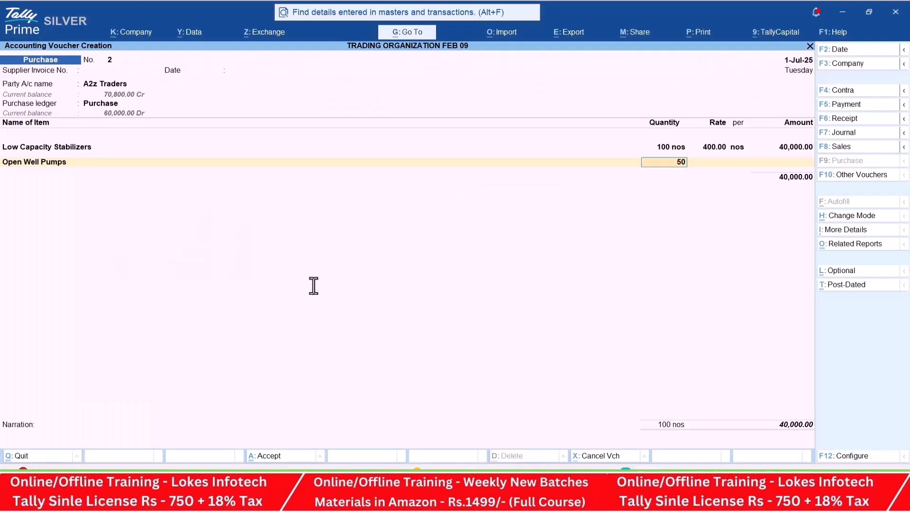
text(00)
key(Return)
key(Return)
key(Return)
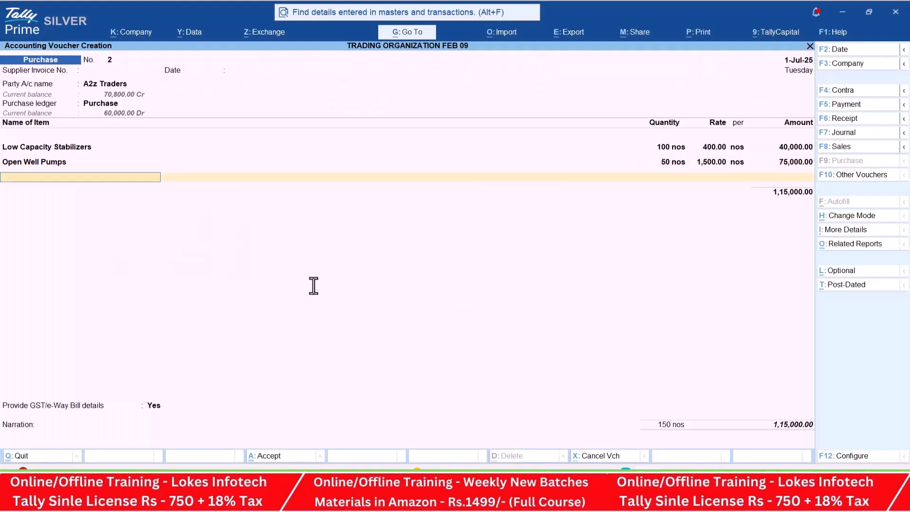
Start a new stock item named Submersible Pumps under the Pumps group with unit nos.
key(alt+c)
key(alt+Tab)
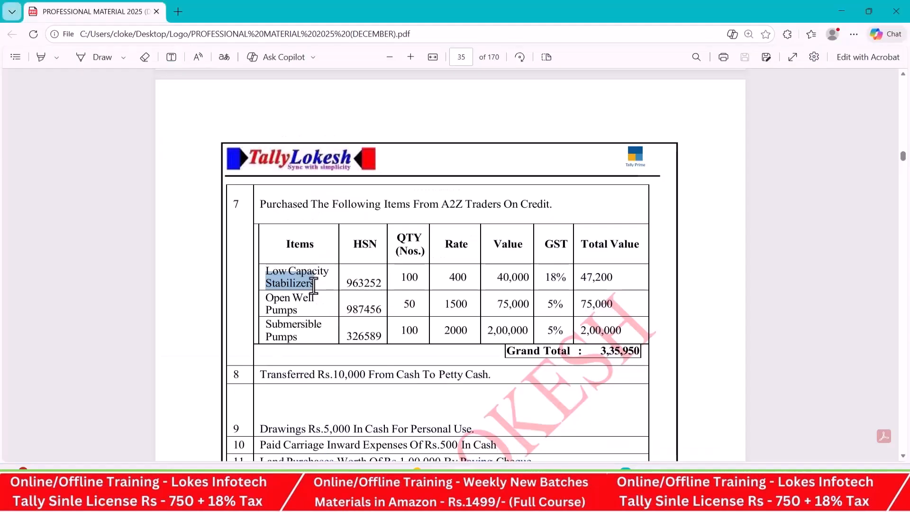
key(alt+Tab)
text(Su)
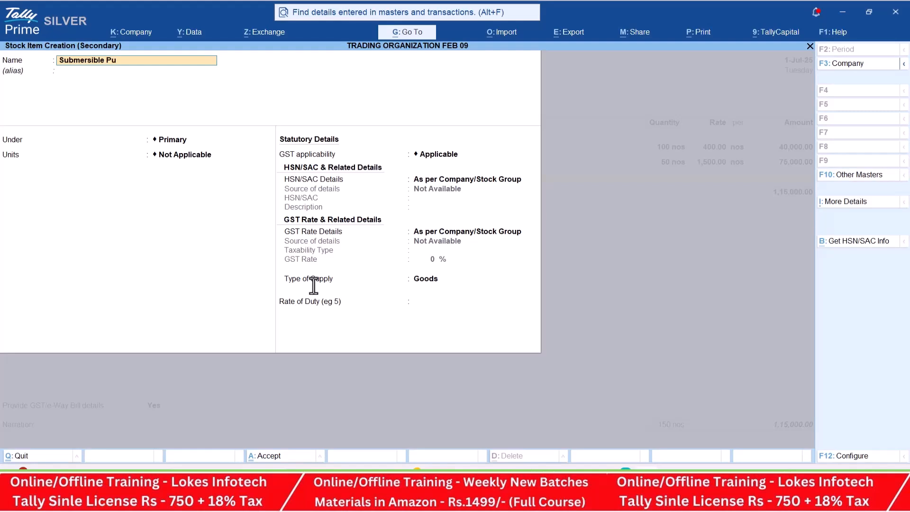
text(bmersible Pumps)
key(Return)
key(Down)
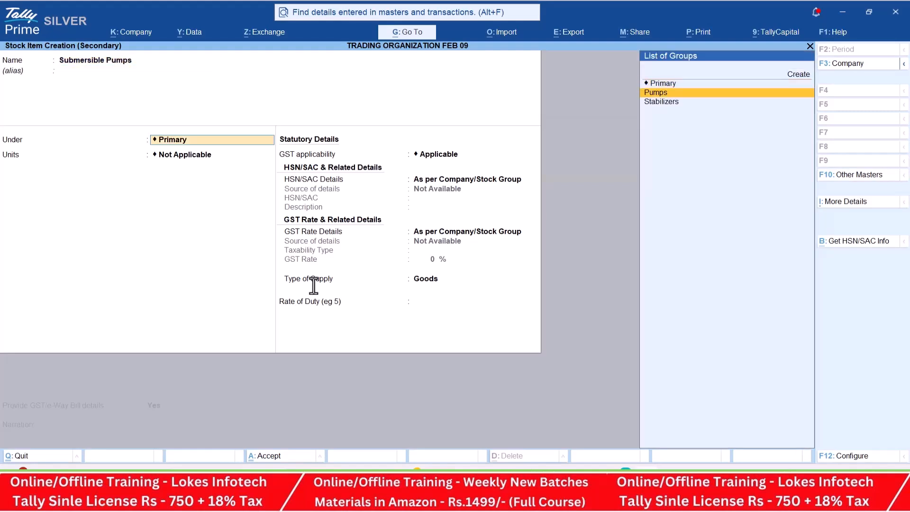
key(Return)
key(Down)
key(Return)
Specify HSN/SAC code 98562 and a taxable GST rate of 5% for Submersible Pumps, and save the stock item.
key(Return)
key(Return)
key(Down)
key(Return)
text(98562)
key(Return)
key(Return)
key(Down)
key(Return)
key(Return)
text(5)
key(Return)
key(Return)
key(Return)
Enter 100 nos of Submersible Pumps at a rate of 2000, as listed in the course PDF.
key(alt+Tab)
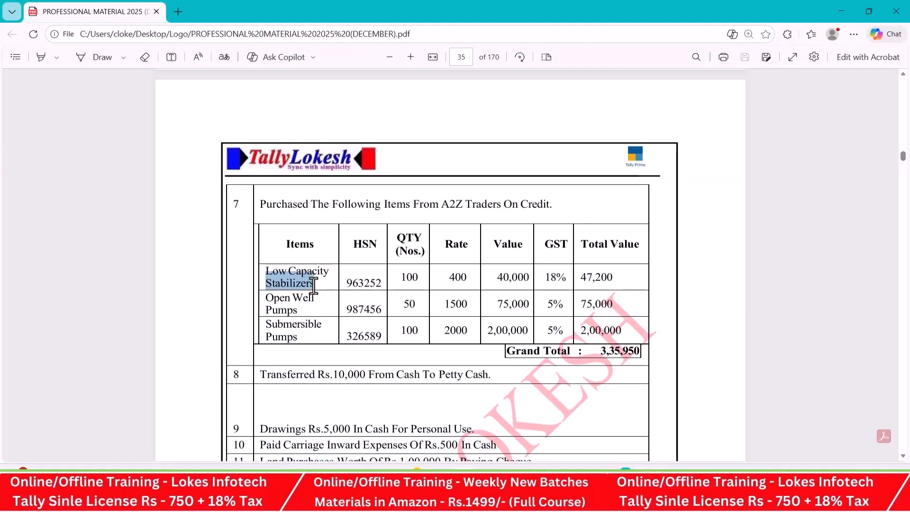
key(alt+Tab)
text(100)
key(Return)
text(2000)
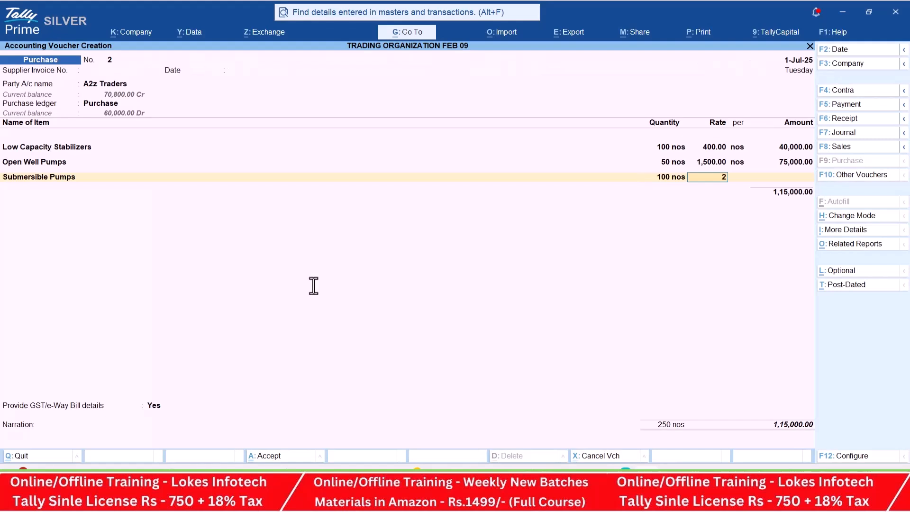
key(Return)
key(Return)
key(Return)
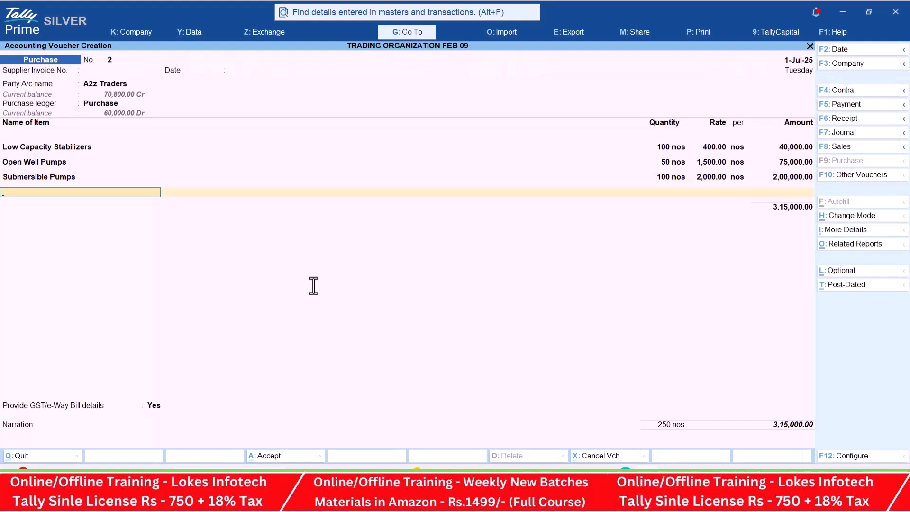
Finish the item list and add the CGST and SGST ledgers to the purchase voucher.
key(Return)
text(cg)
key(Return)
text(Sg)
key(Return)
Set Provide GST/e-Way Bill details to No, compare the total with the PDF's grand total, and save the three-item purchase voucher.
key(Return)
key(n)
key(alt+Tab)
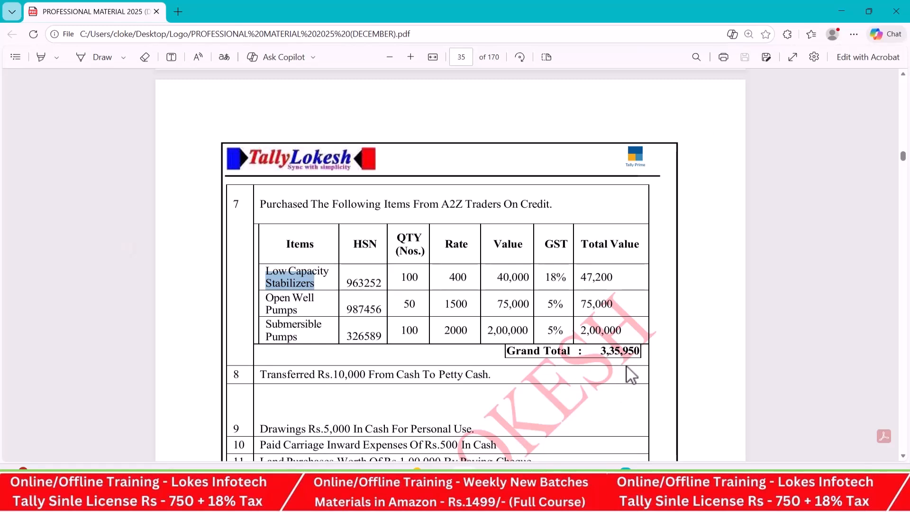
key(alt+Tab)
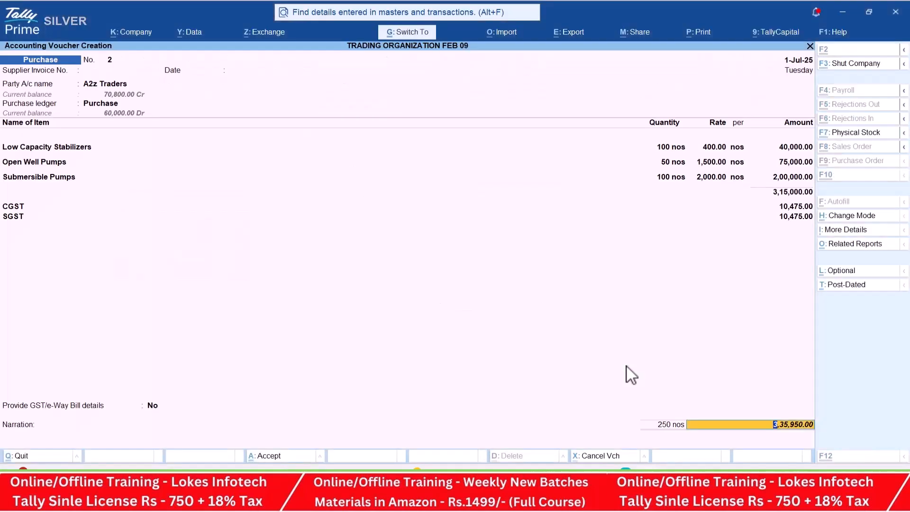
key(ctrl+a)
Look up transaction 8 in the course PDF and start a contra voucher crediting Cash with 10000.
key(alt+Tab)
scroll(566, 295, down, 2)
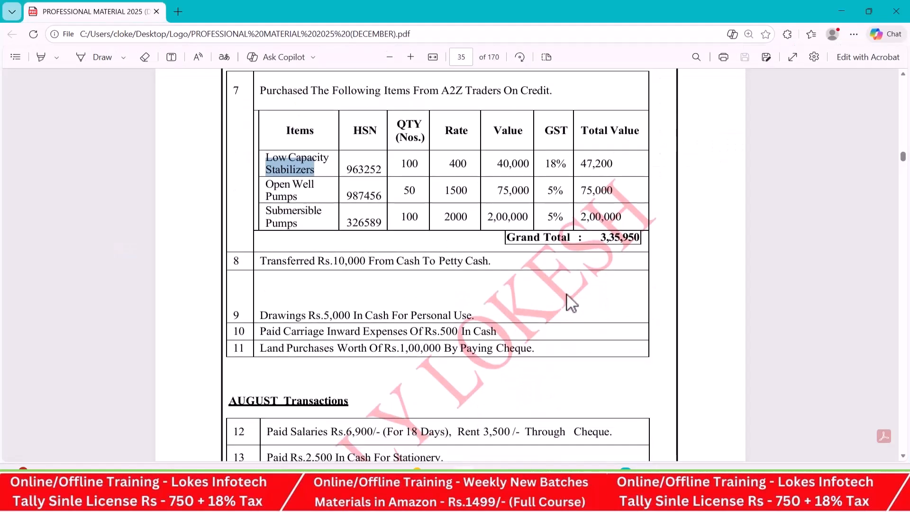
key(alt+Tab)
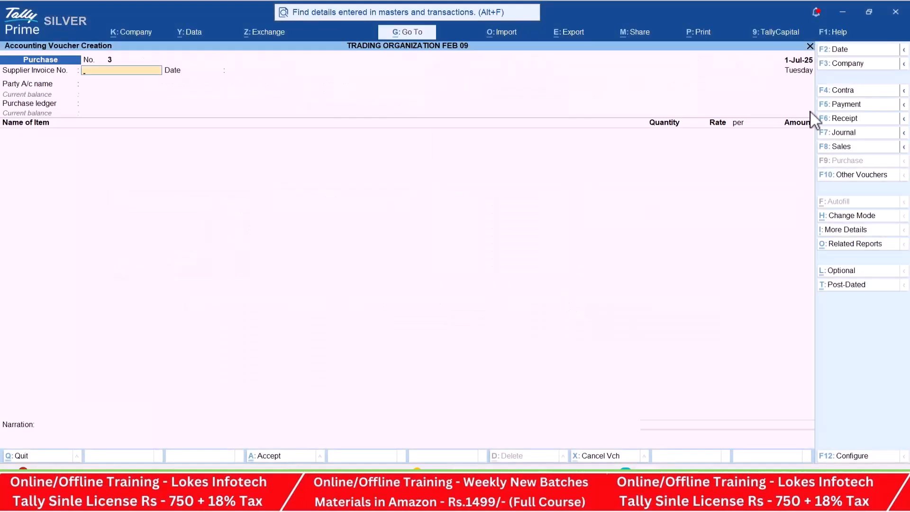
click(872, 93)
key(Return)
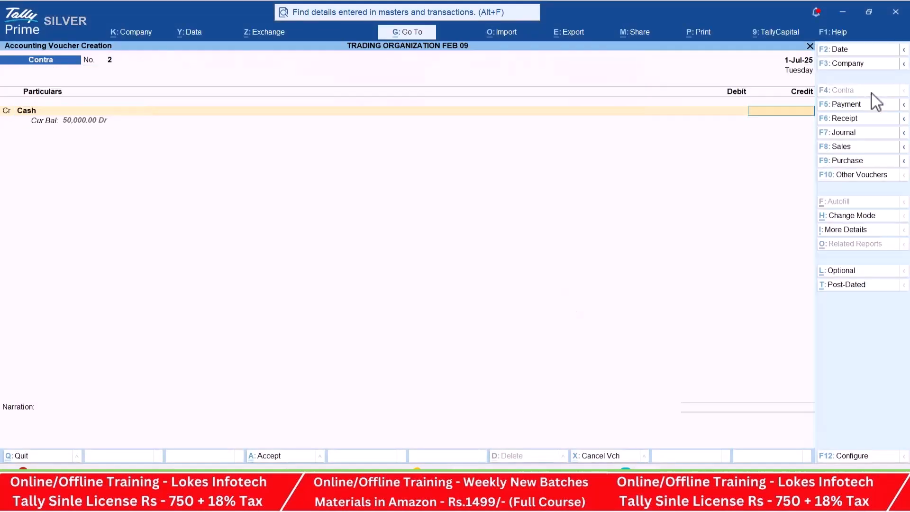
key(alt+Tab)
key(alt+Tab)
text(10000)
key(Return)
Create a Petty Cash ledger under Cash-in-Hand from within the contra voucher.
key(alt+c)
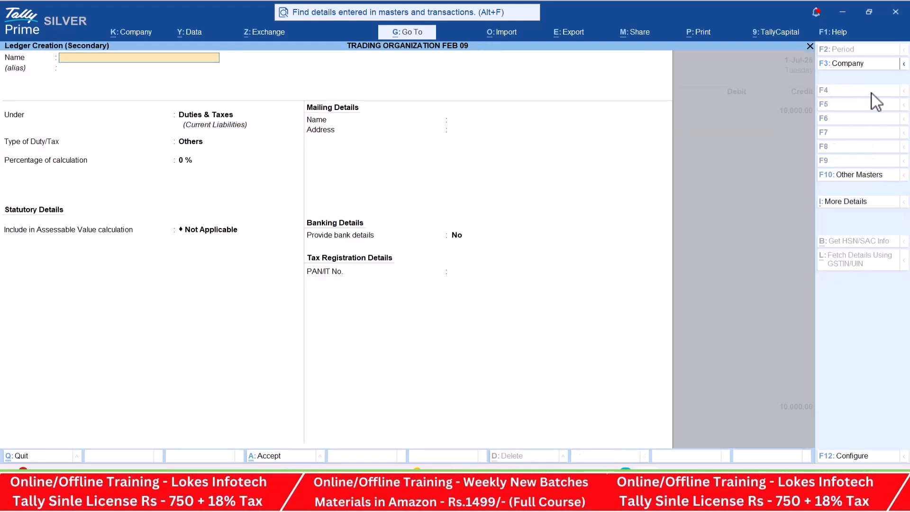
text(Petty Cash)
key(Return)
text(Cas)
key(Return)
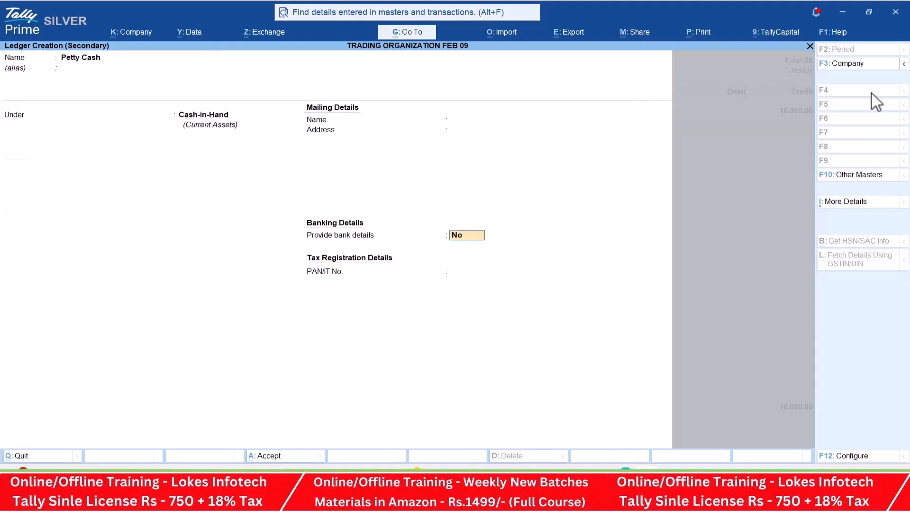
key(ctrl+a)
Debit Petty Cash with 10,000 and save the contra voucher.
key(Return)
key(Return)
key(Return)
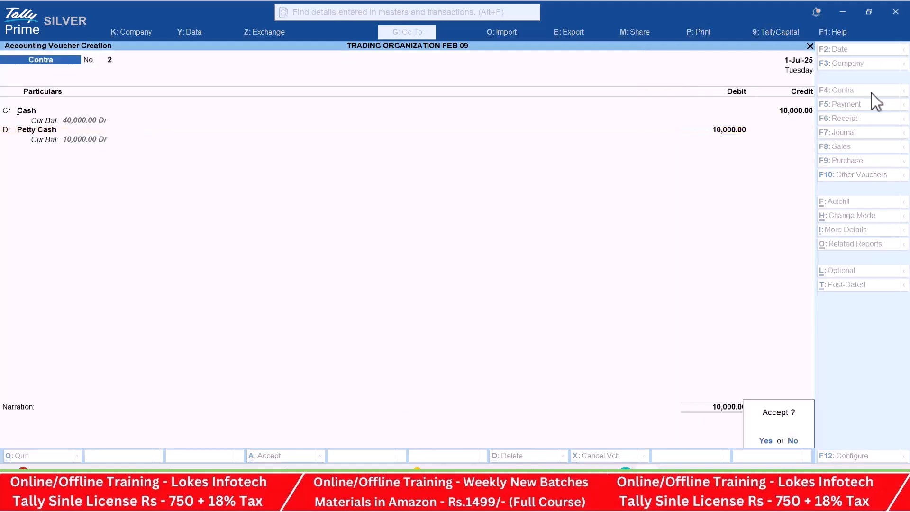
Check transaction 9 in the course PDF, start a payment voucher and create a Drawings ledger under Capital Account.
key(alt+Tab)
key(alt+Tab)
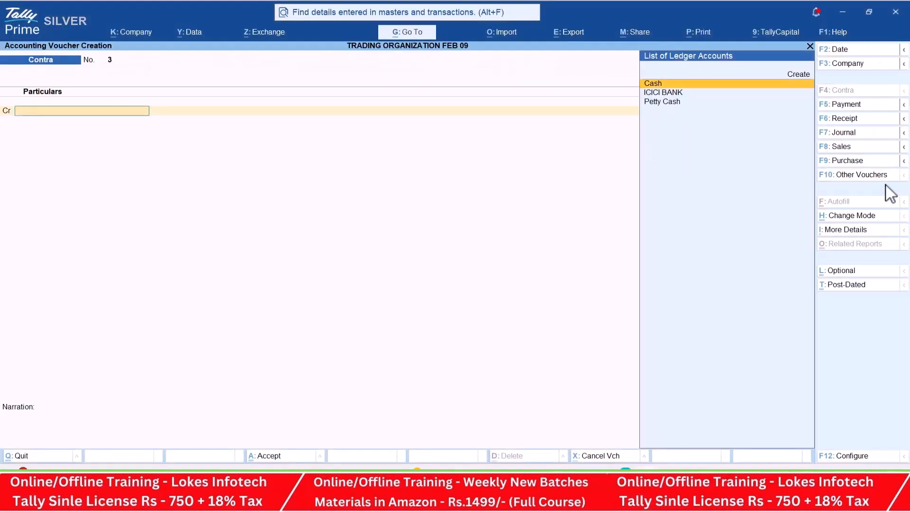
click(868, 107)
key(alt+c)
text(Drawings)
key(Return)
key(Return)
text(Ca)
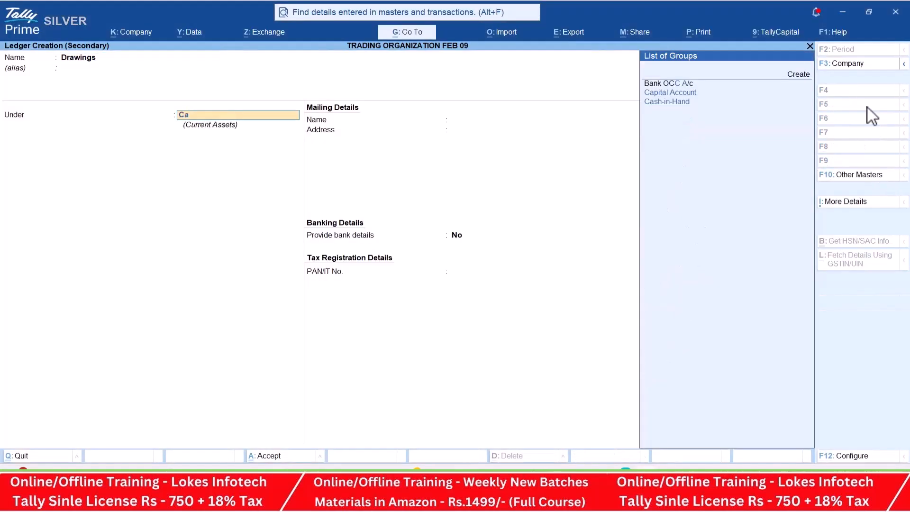
key(Return)
key(ctrl+a)
Debit Drawings with 5000 as listed in the course PDF, credit Cash, and save the payment voucher.
key(alt+Tab)
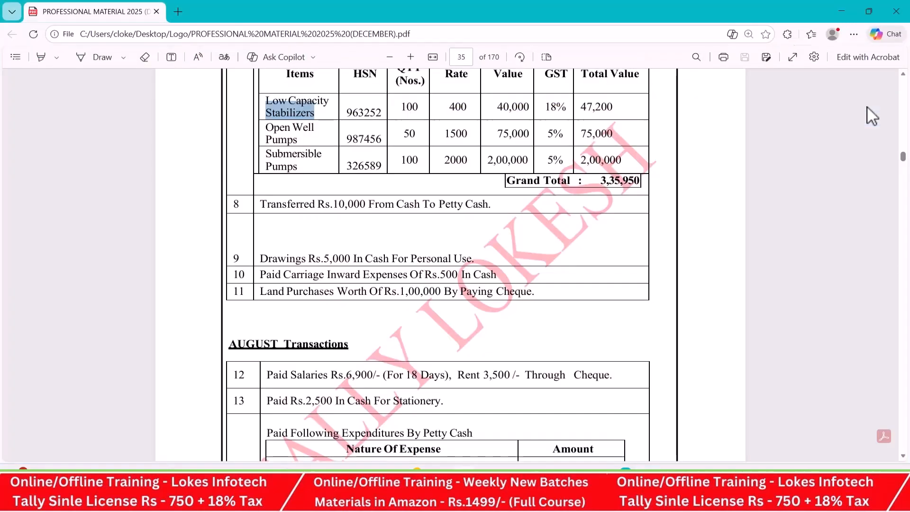
key(alt+Tab)
text(5000)
key(Return)
key(Down)
key(Down)
key(Return)
key(Return)
key(Return)
key(Return)
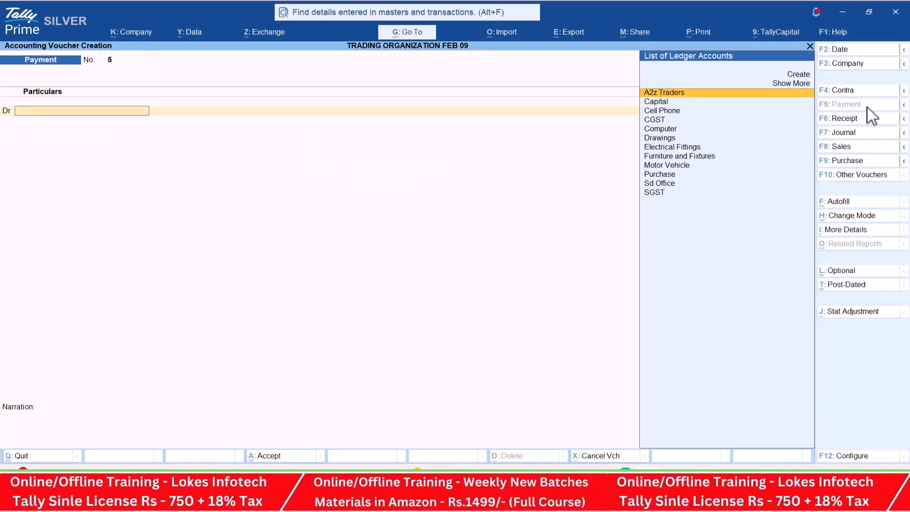
Check transaction 10 in the course PDF and create the ledger Carriage Inwrds under Direct Expenses for a new payment voucher.
key(alt+Tab)
key(alt+Tab)
key(alt+c)
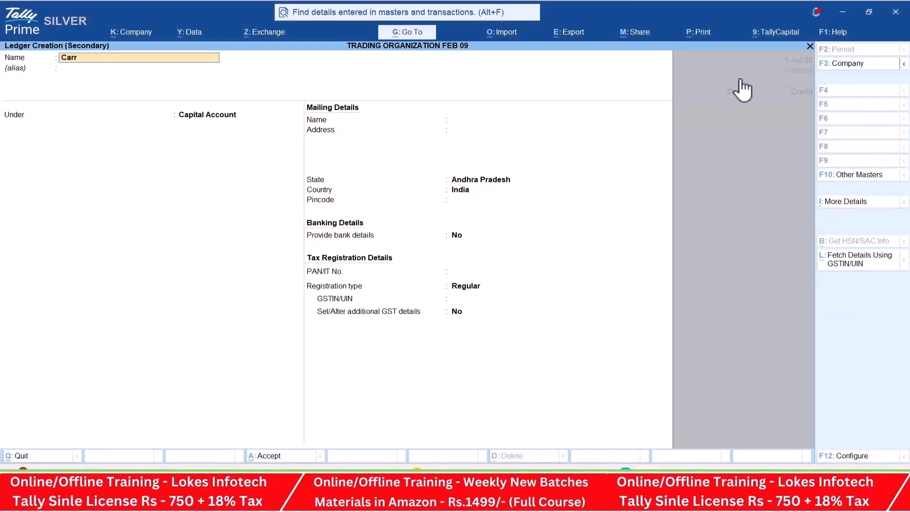
text(Carriage inwrds)
key(Return)
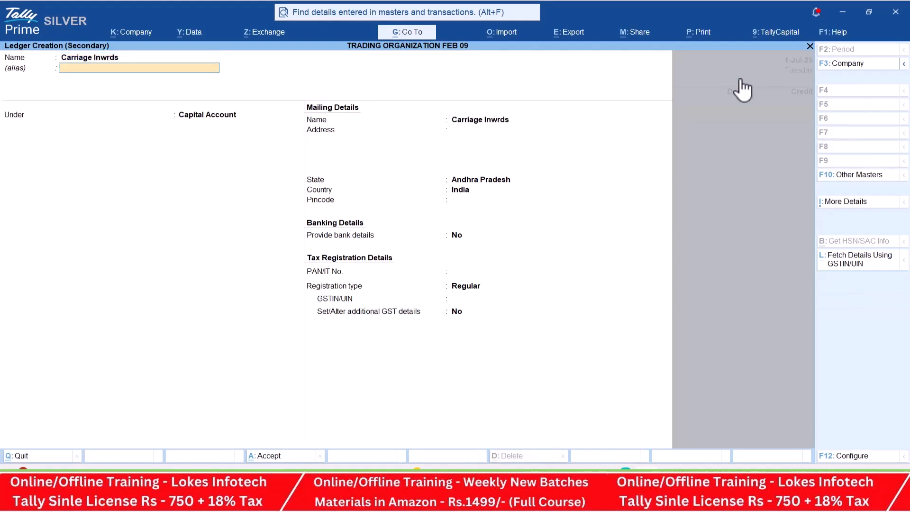
text(Dir)
key(Return)
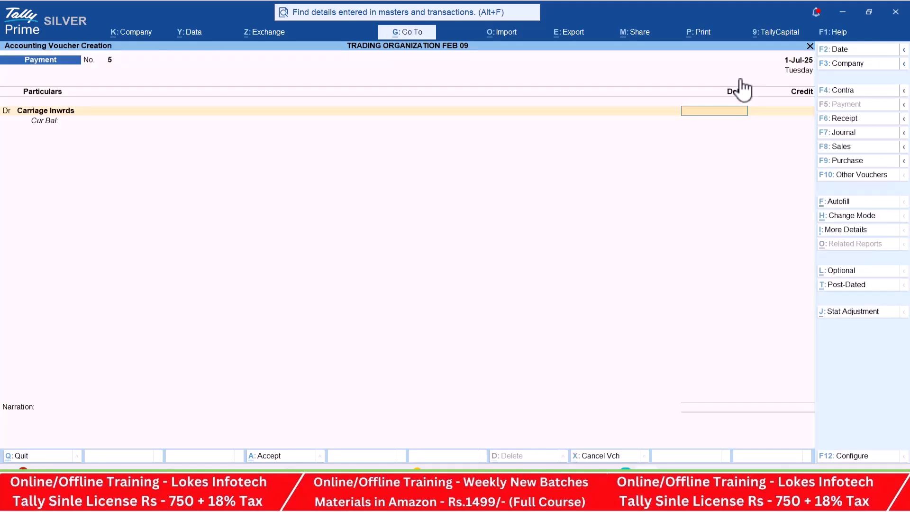
Debit Carriage Inwrds with 500 as listed in the course PDF, credit Cash, and save the payment voucher.
key(alt+Tab)
key(alt+Tab)
text(500)
key(Return)
key(Down)
key(Down)
key(Down)
key(Return)
key(Return)
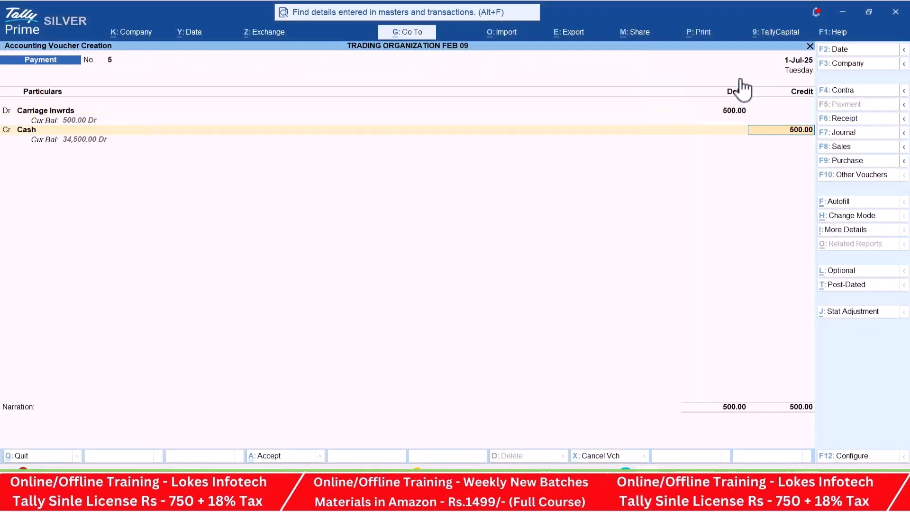
key(Return)
key(Return)
Check transaction 11 in the course PDF and create a Land ledger under Fixed Assets for a new payment voucher.
key(alt+Tab)
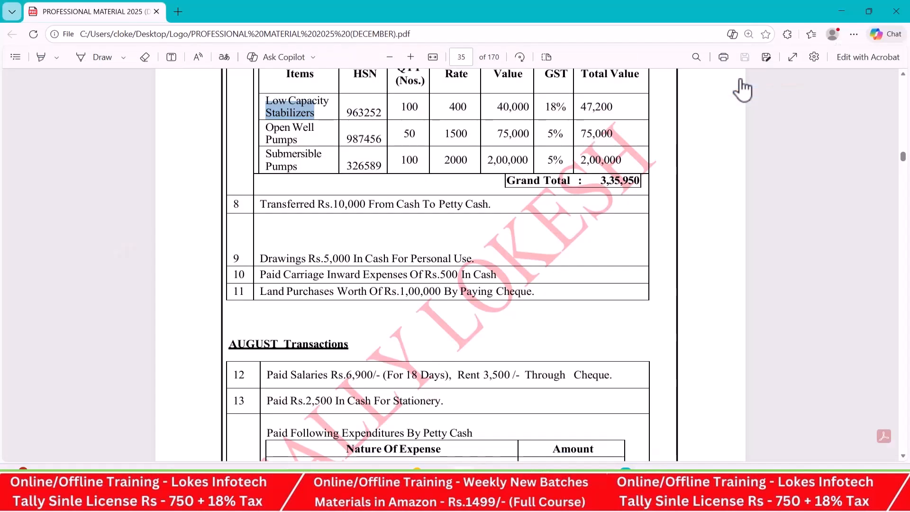
key(alt+Tab)
key(alt+c)
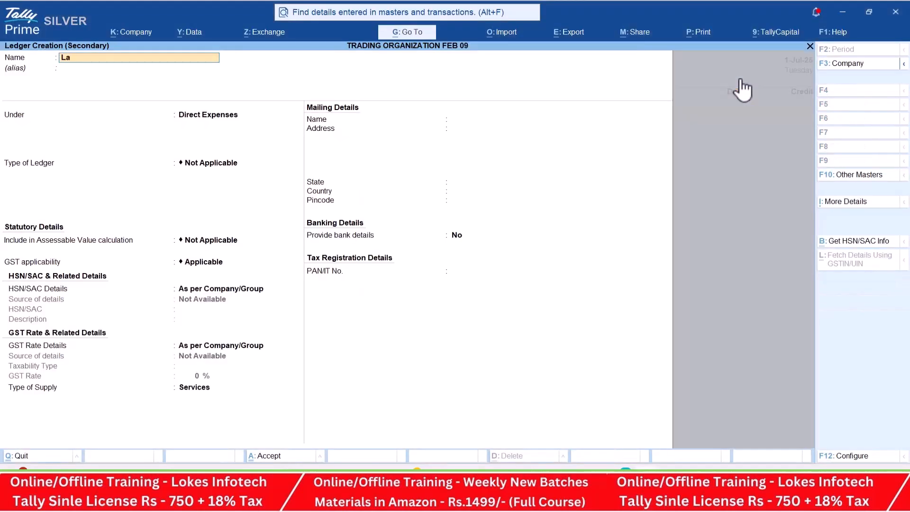
key(Return)
key(Return)
text(Fixed Assets)
key(Return)
key(ctrl+a)
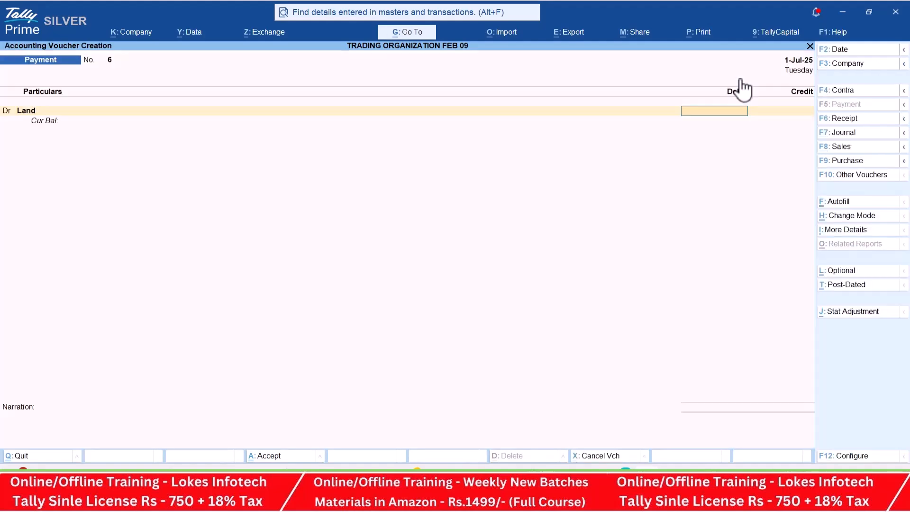
Debit Land with 1,00,000, credit ICICI BANK, and save the payment voucher.
key(alt+Tab)
key(alt+Tab)
text(1,00,000)
key(Return)
text(i)
key(Return)
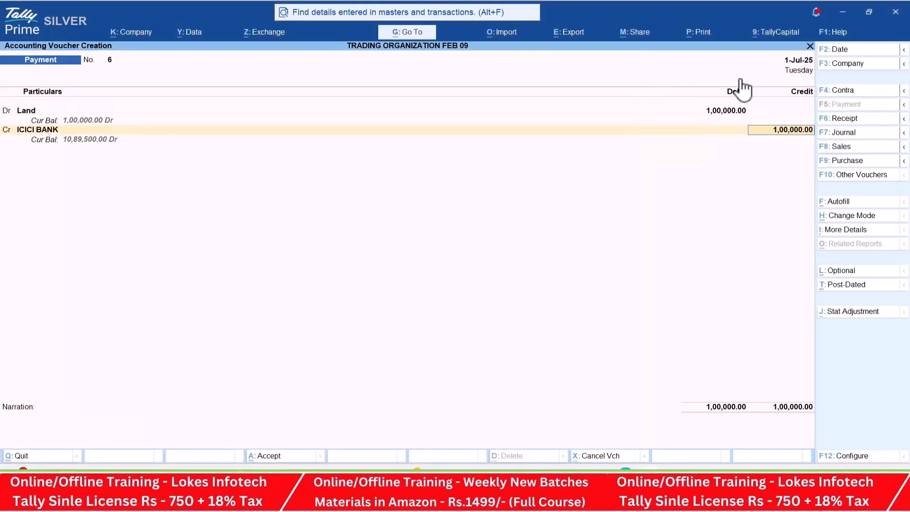
key(ctrl+a)
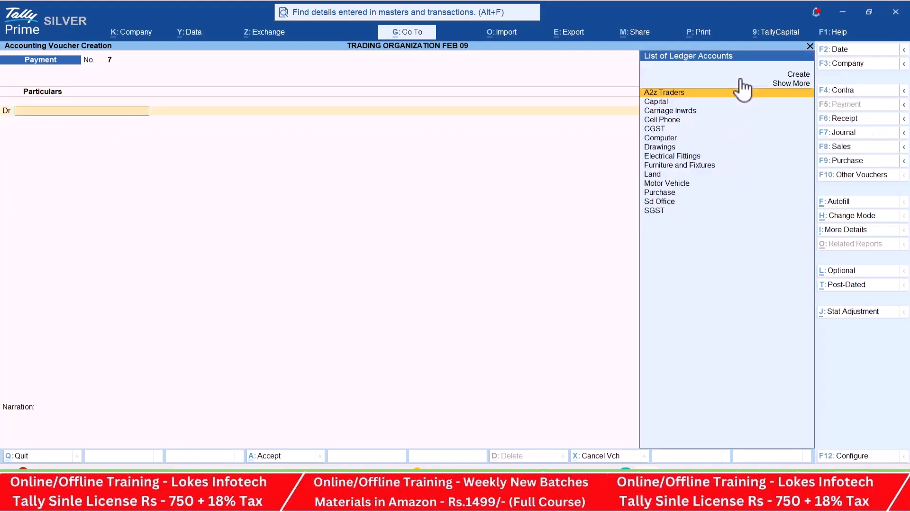
Quit voucher creation and review the 1-Jul-25 vouchers in the Day Book.
key(Escape)
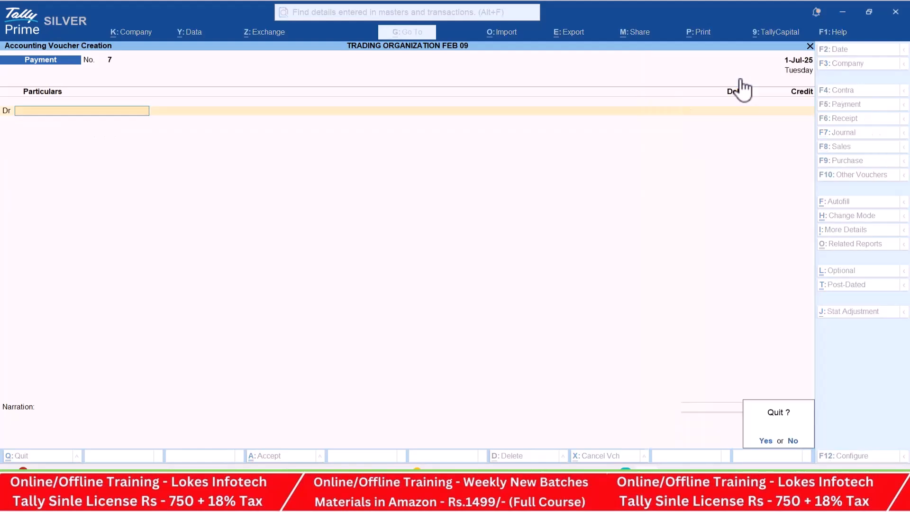
key(y)
key(Return)
key(Down)
key(Down)
key(Down)
key(Down)
key(Down)
key(Down)
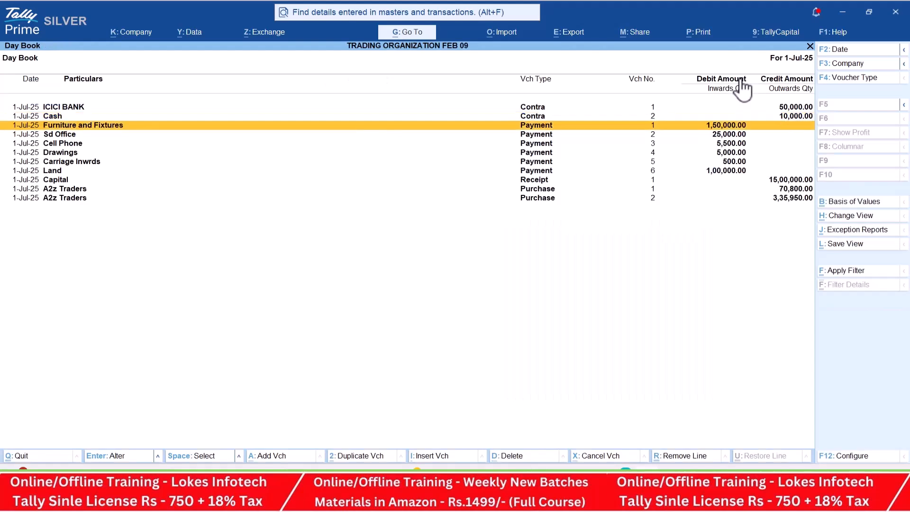
Close the Day Book and examine the Profit & Loss A/c down to the net loss line.
key(Escape)
key(Down)
key(Down)
key(Down)
key(Down)
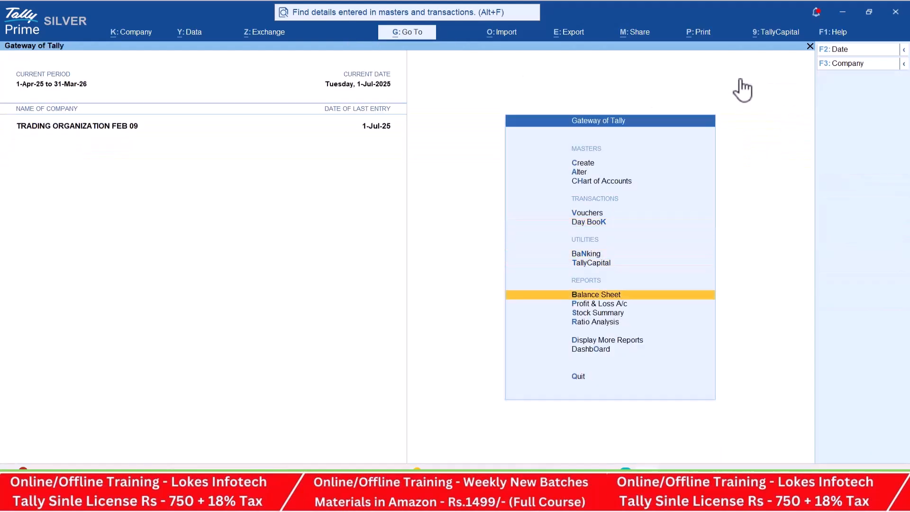
key(Return)
key(Right)
key(Down)
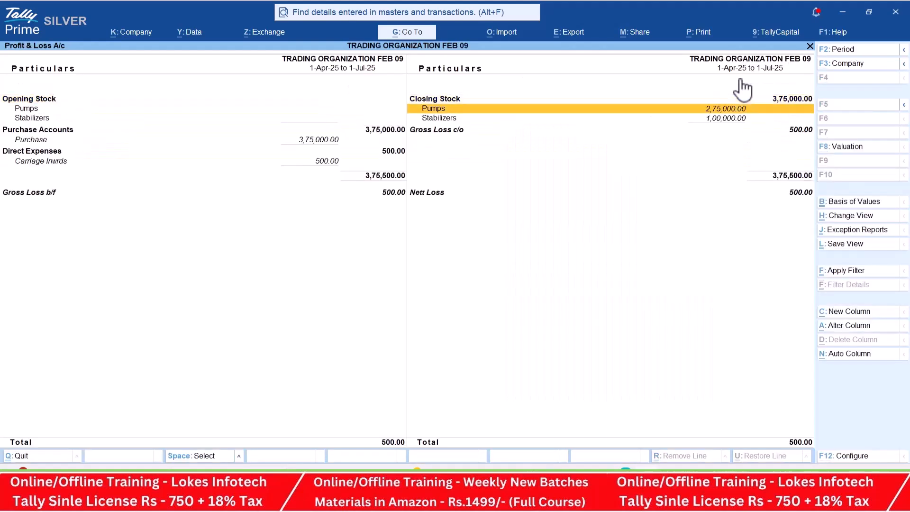
key(End)
Find the July Month Profit & Loss table in the course PDF to compare it with the Tally report.
key(alt+Tab)
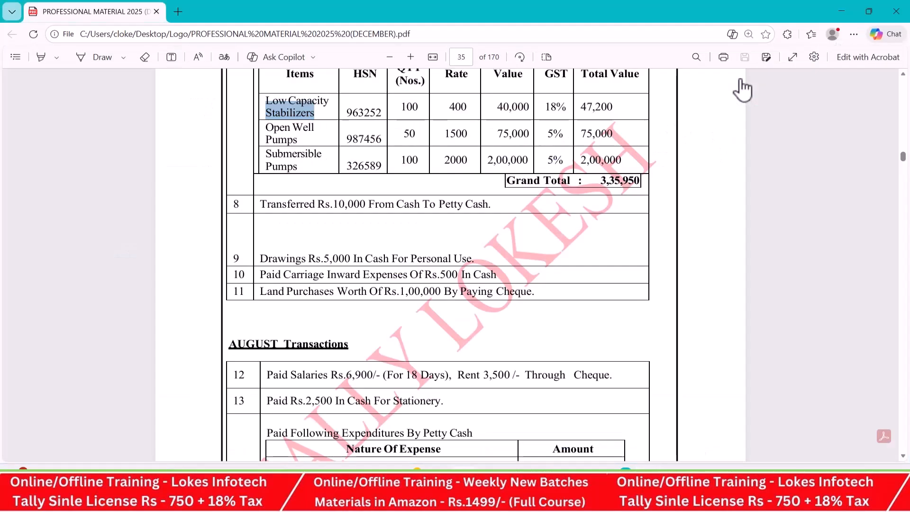
scroll(651, 158, down, 5)
scroll(650, 158, down, 10)
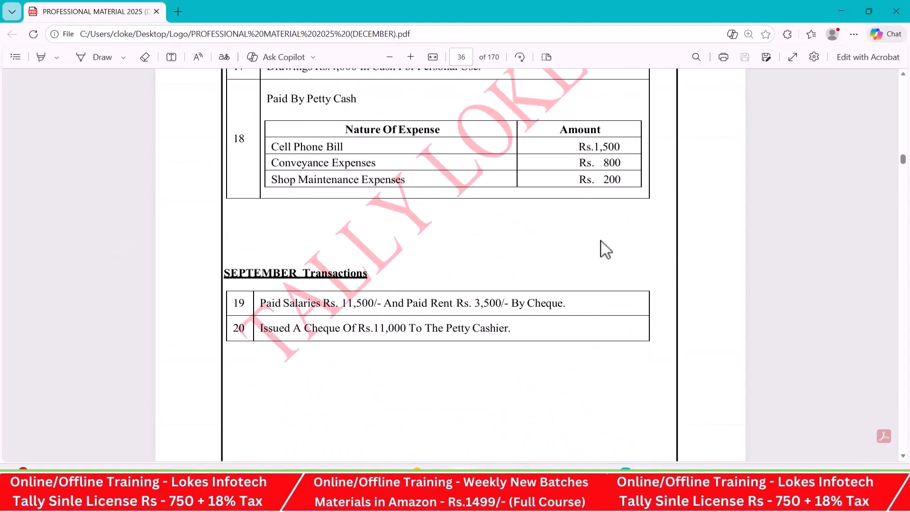
scroll(600, 241, down, 15)
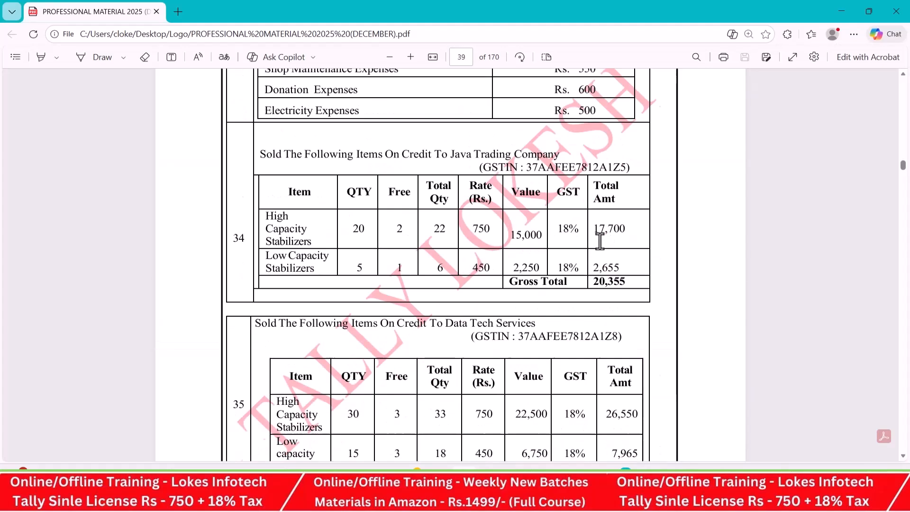
scroll(600, 242, down, 15)
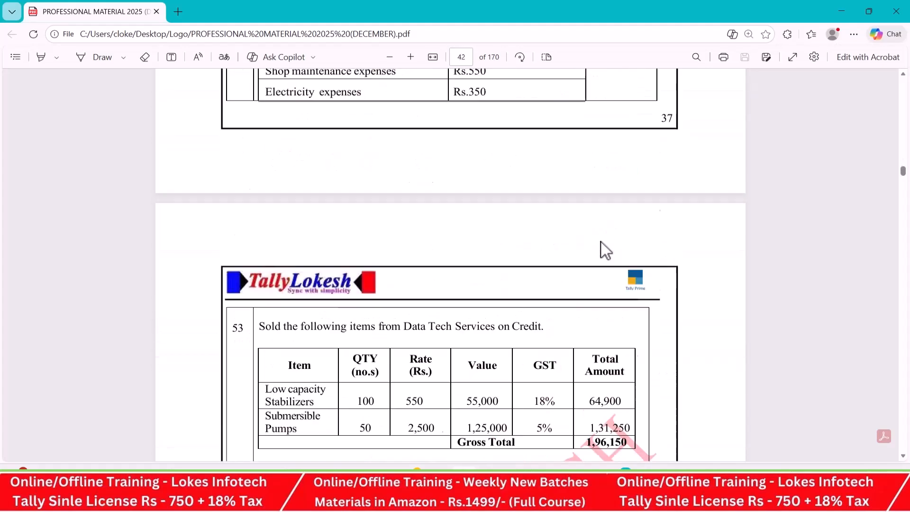
scroll(606, 250, down, 15)
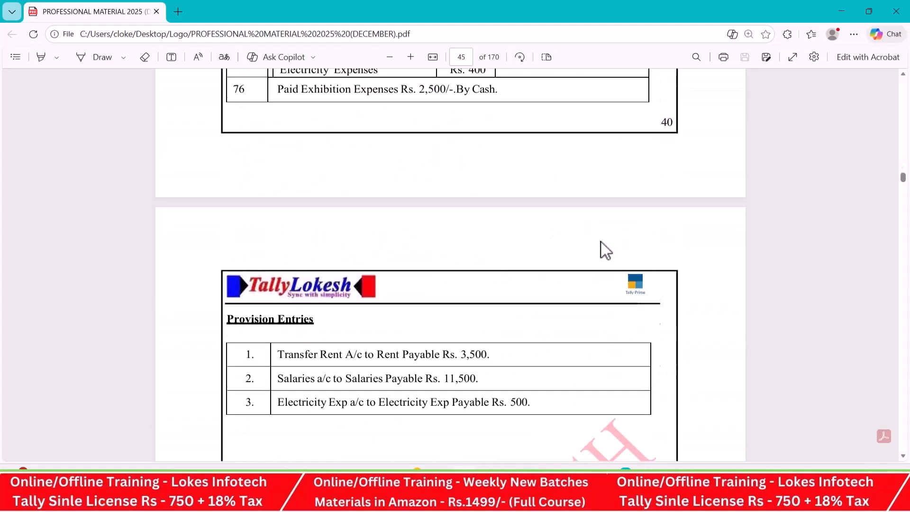
scroll(606, 250, down, 3)
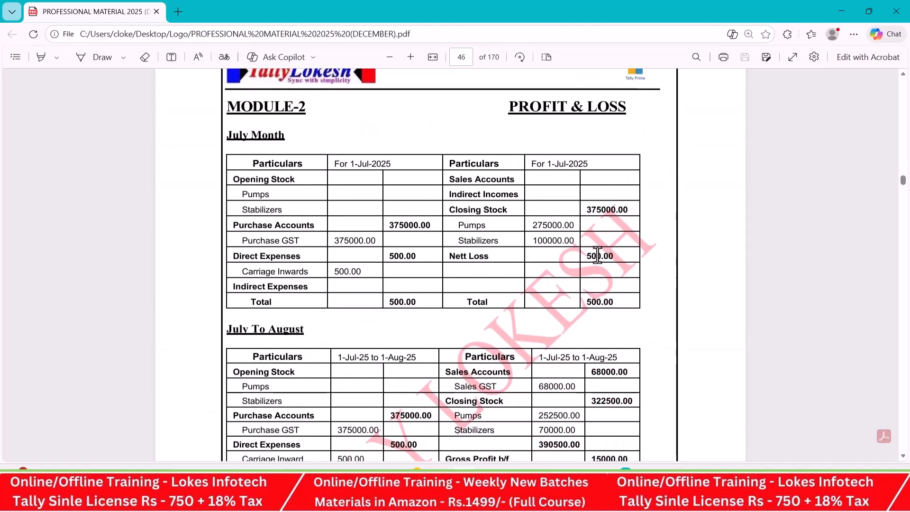
Look through the PDF's later profit and loss tables, the trading company ledgers and groups list, and the voucher keys table.
scroll(597, 256, down, 20)
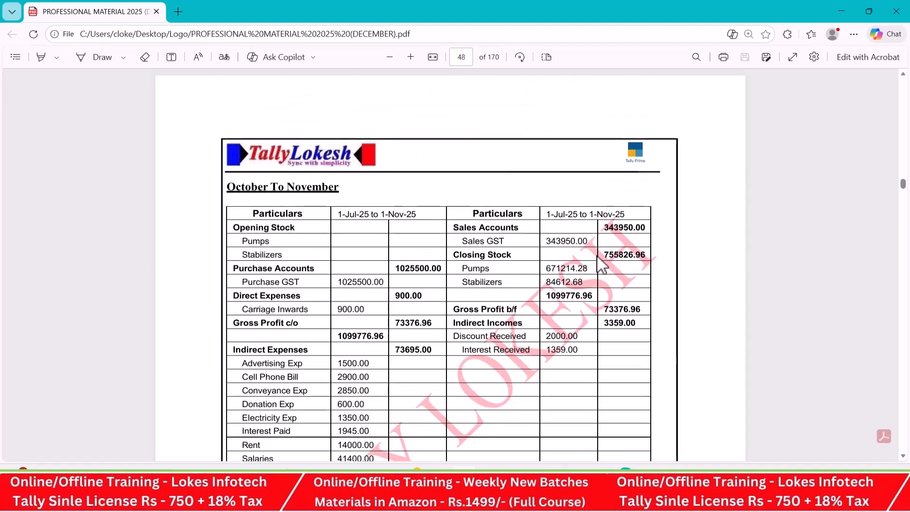
scroll(600, 263, down, 20)
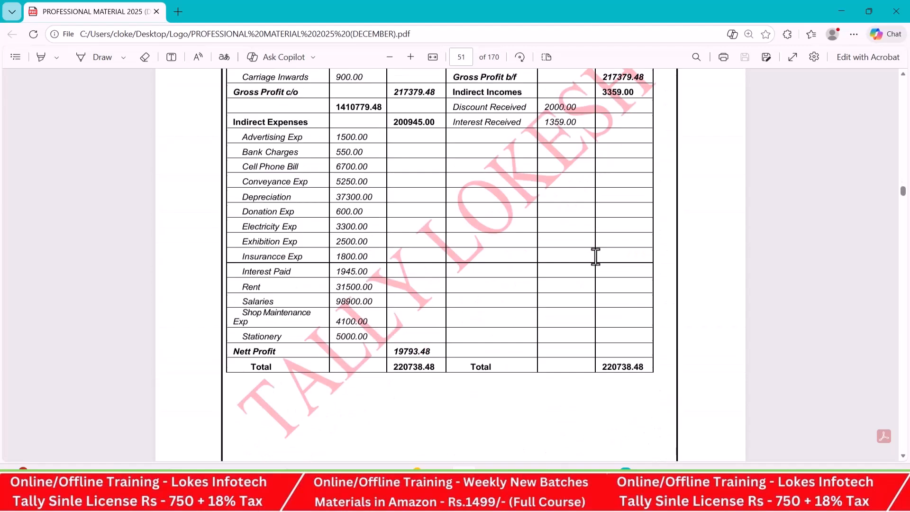
scroll(596, 257, down, 10)
scroll(596, 257, up, 6)
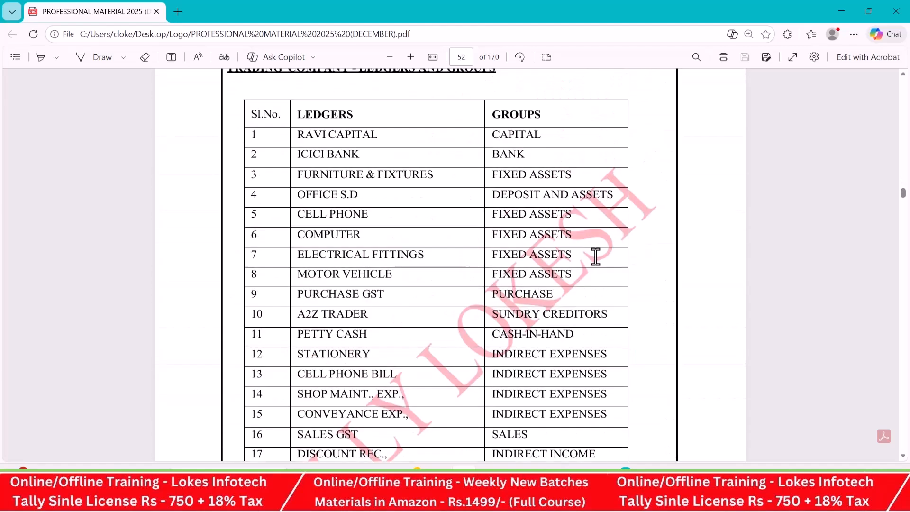
scroll(596, 256, down, 20)
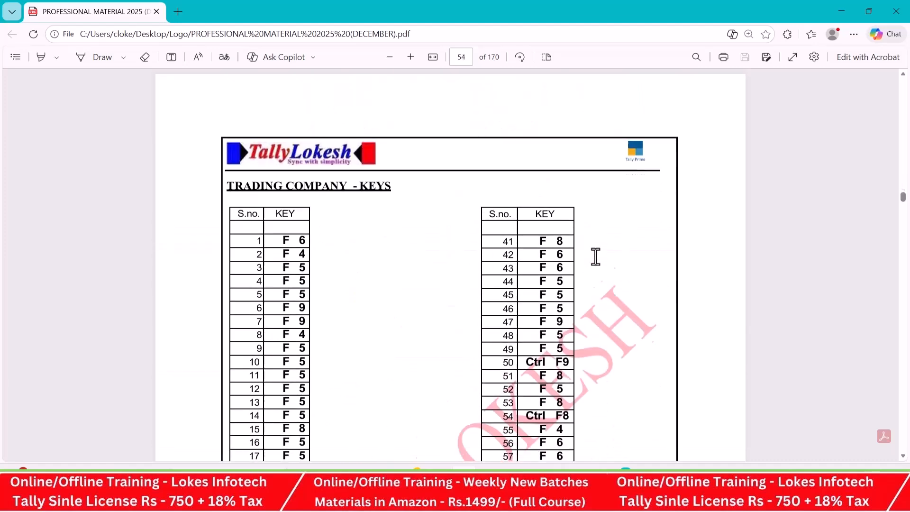
scroll(596, 257, down, 10)
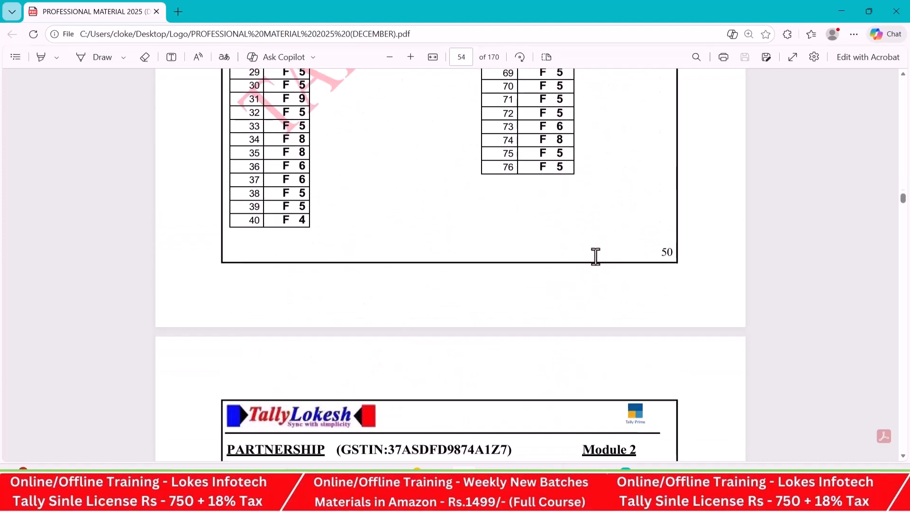
Return to the July and August transactions on page 35 of the course PDF.
scroll(596, 256, up, 20)
scroll(603, 186, up, 20)
scroll(607, 156, up, 20)
scroll(607, 164, up, 20)
scroll(606, 164, up, 20)
scroll(612, 164, up, 20)
scroll(607, 155, up, 20)
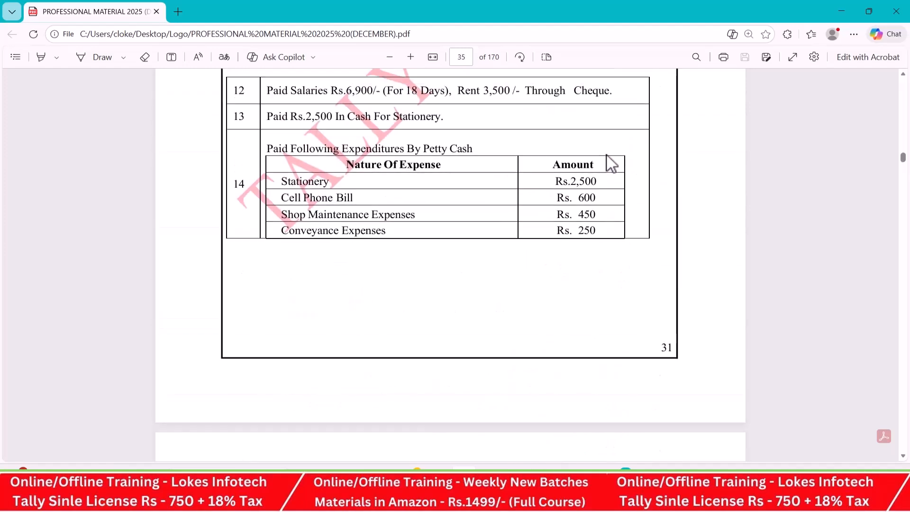
scroll(607, 155, up, 6)
scroll(607, 155, down, 3)
Switch back to TallyPrime and view the Stock Summary in detailed form with the individual stock items.
key(alt+Tab)
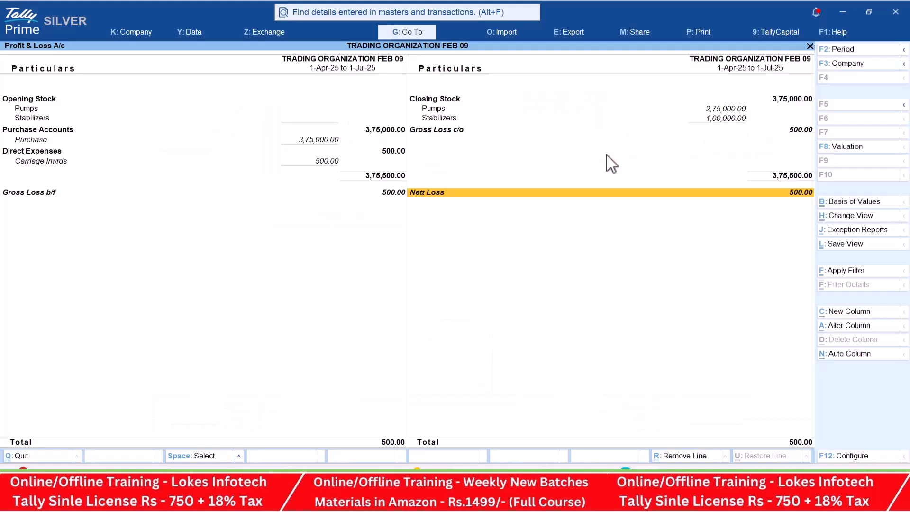
key(Escape)
key(Down)
key(Return)
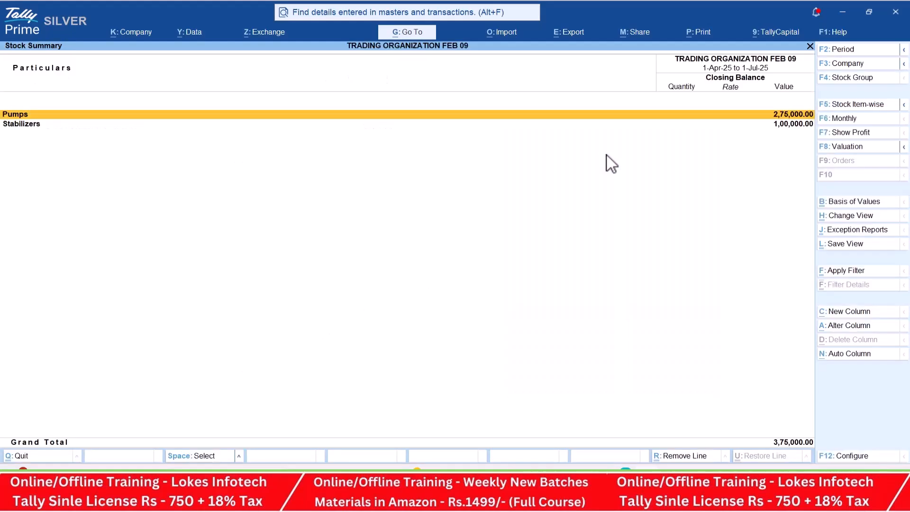
key(alt+F5)
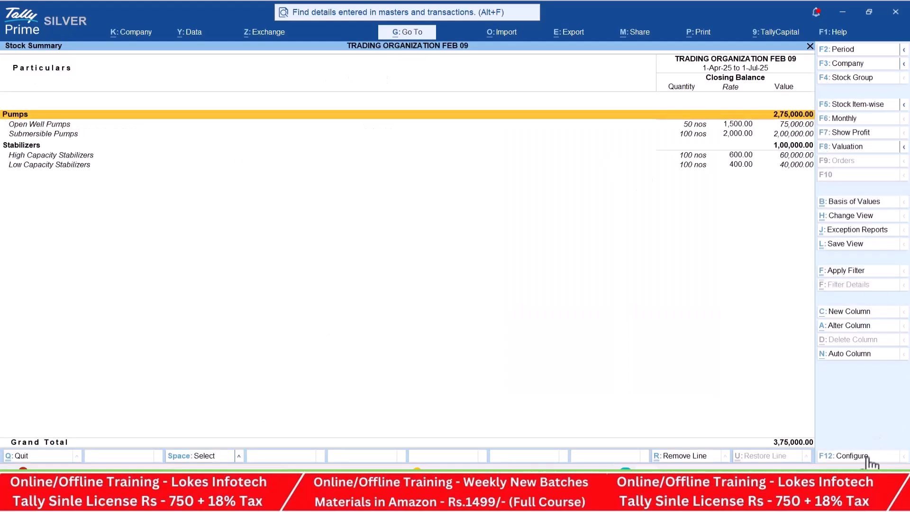
Configure the Stock Summary to show goods inwards and goods outwards alongside the closing balance.
click(848, 455)
key(Down)
key(Down)
key(Down)
key(Down)
key(Down)
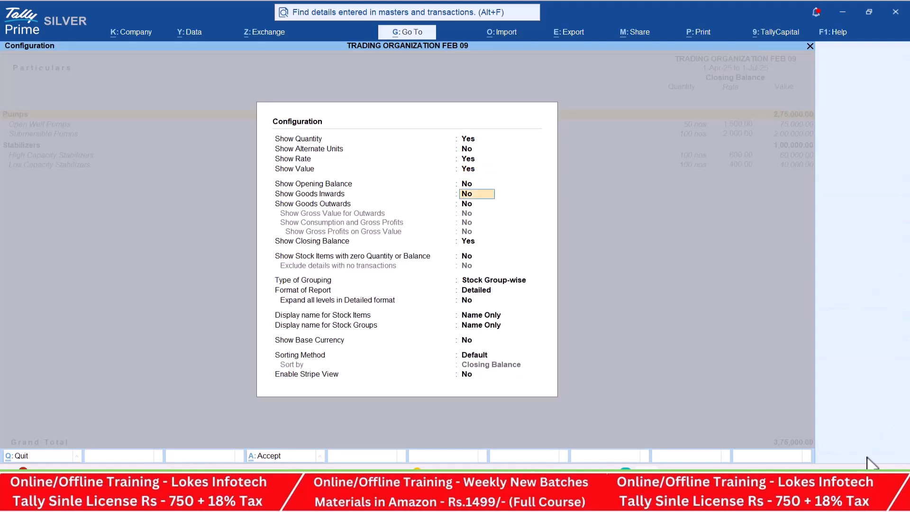
key(Return)
text(y)
key(Return)
key(ctrl+a)
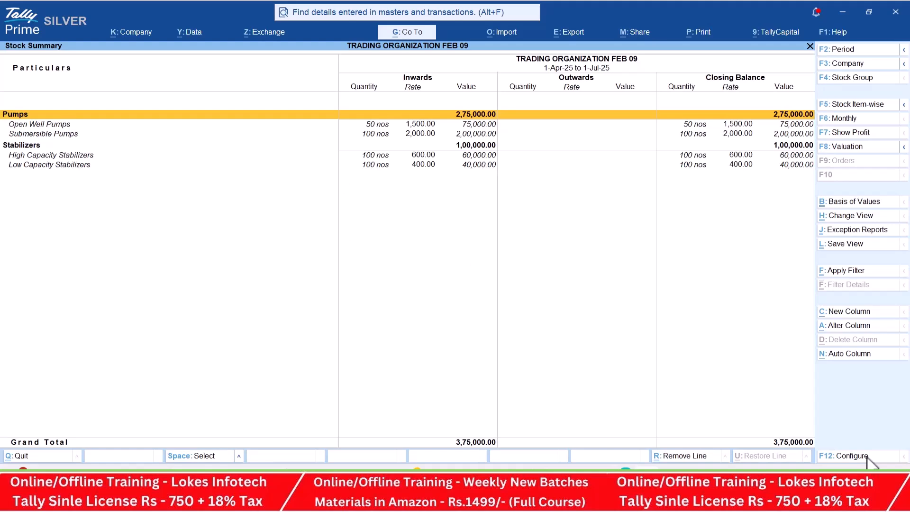
Leave the Stock Summary and view the company Dashboard.
key(Escape)
key(Down)
key(Down)
key(Down)
key(Return)
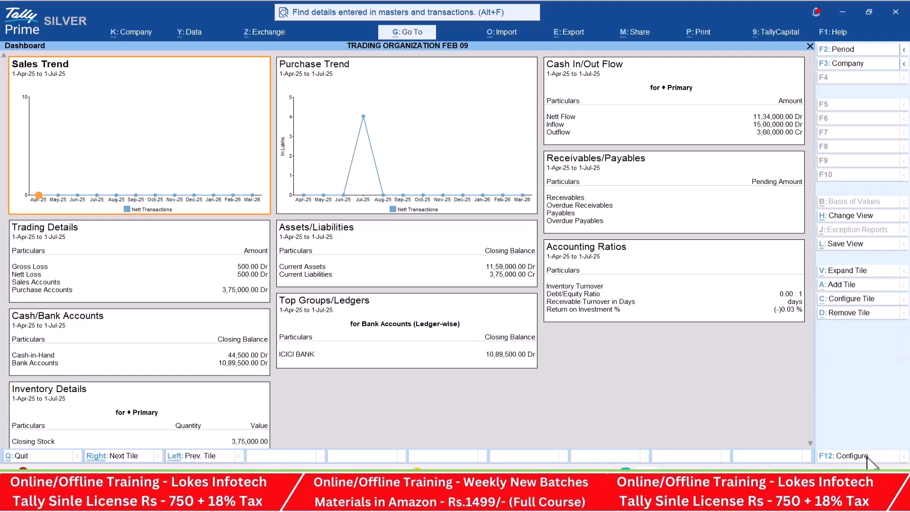
key(Escape)
View the Trial Balance in detailed form.
key(Up)
key(Return)
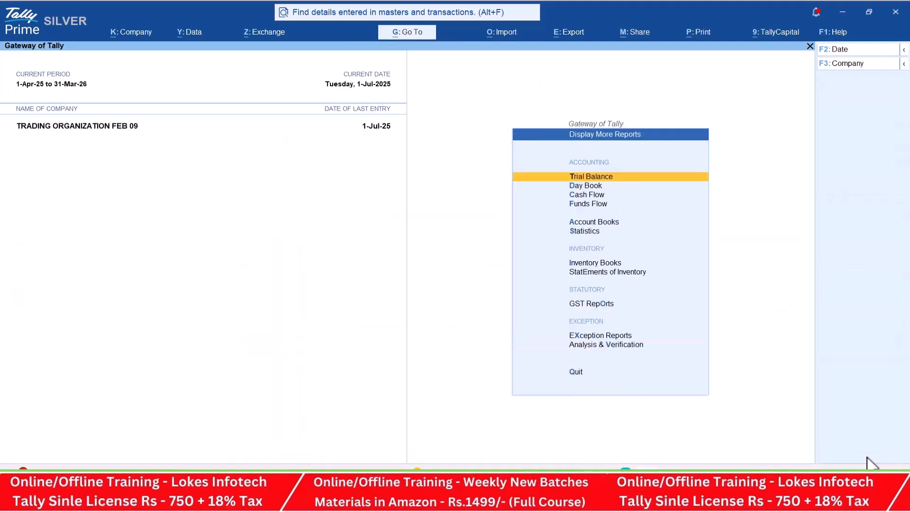
key(Return)
key(alt+F5)
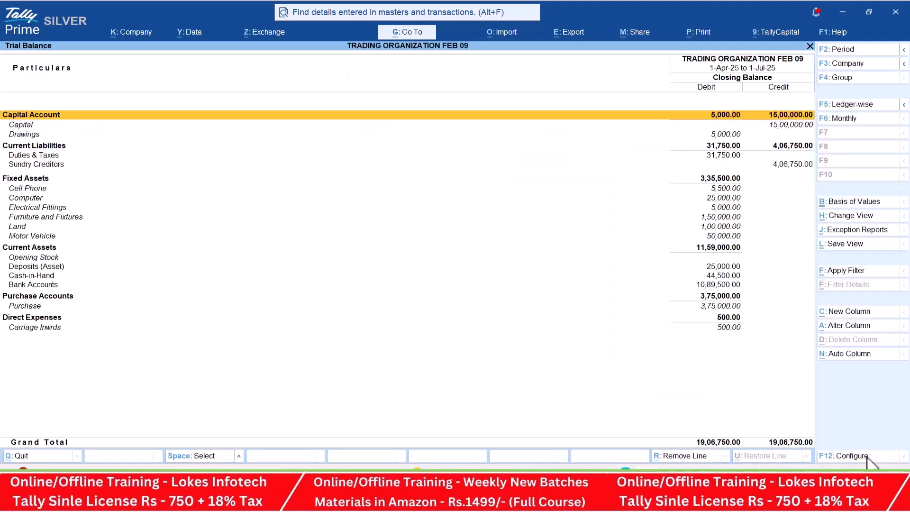
key(Escape)
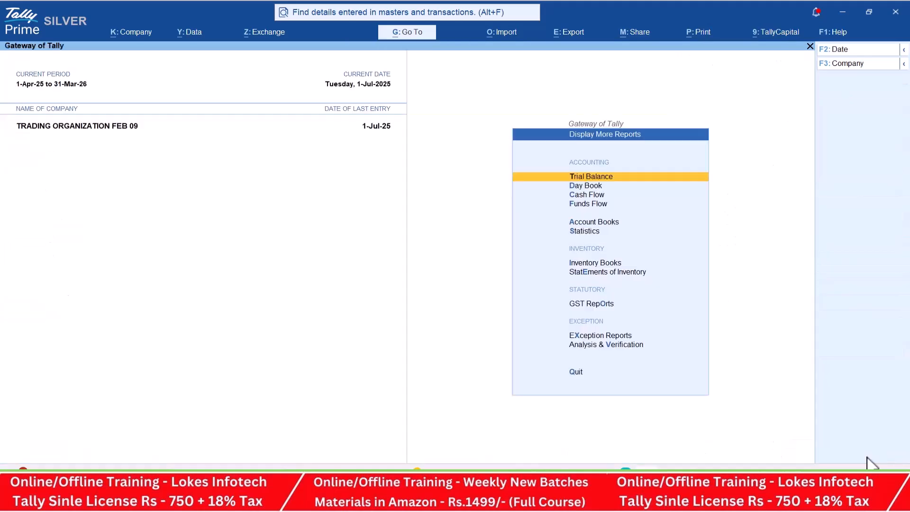
Look at the Cash/Bank Books report under Account Books.
key(Down)
key(Down)
key(Down)
key(Down)
key(Return)
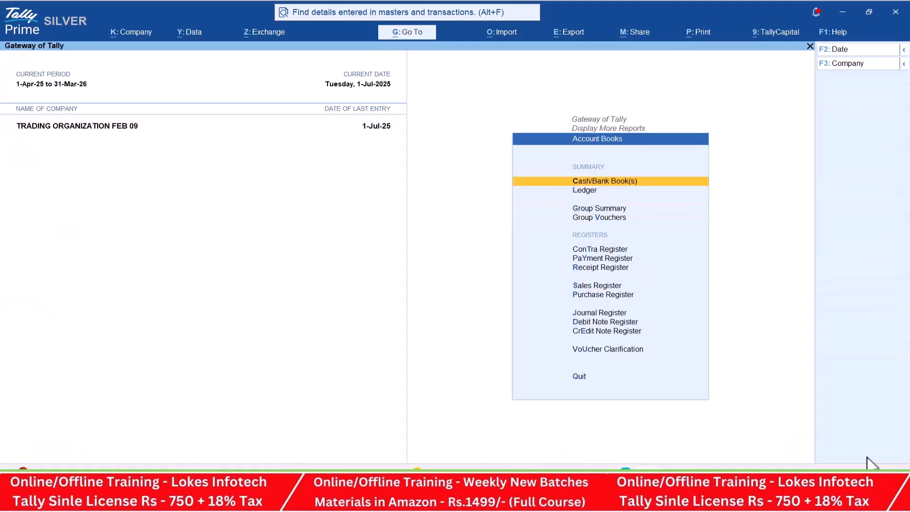
key(Return)
key(Escape)
Look through several of the voucher registers in Account Books one after another.
key(Down)
key(Down)
key(Down)
key(Down)
key(Down)
key(Down)
key(Return)
key(Escape)
key(Down)
key(Return)
key(Escape)
key(Up)
key(Up)
key(Up)
key(Return)
key(Escape)
key(Up)
key(Return)
key(Escape)
key(Escape)
Open the Statistics report and go through the number of vouchers recorded for each voucher type.
key(Down)
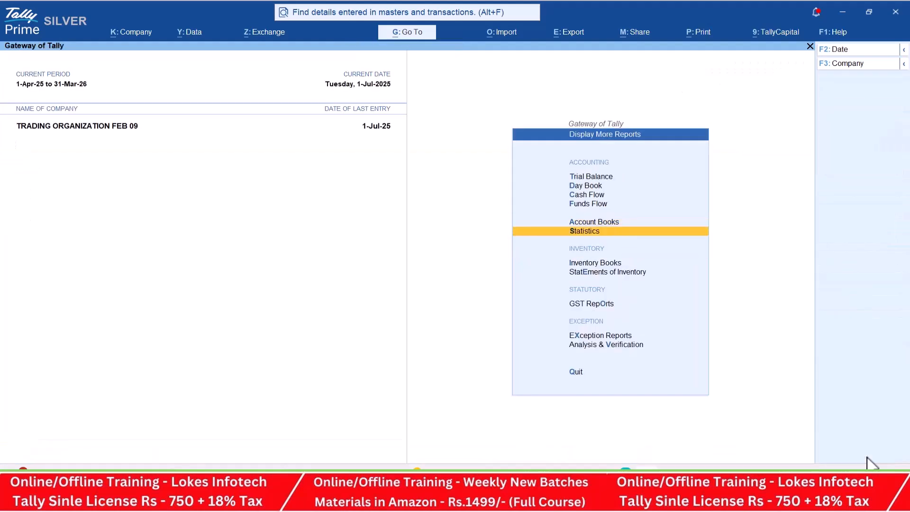
key(Return)
key(Down)
key(Down)
key(Down)
key(Down)
key(Down)
key(Down)
key(Down)
key(Down)
key(Down)
key(Down)
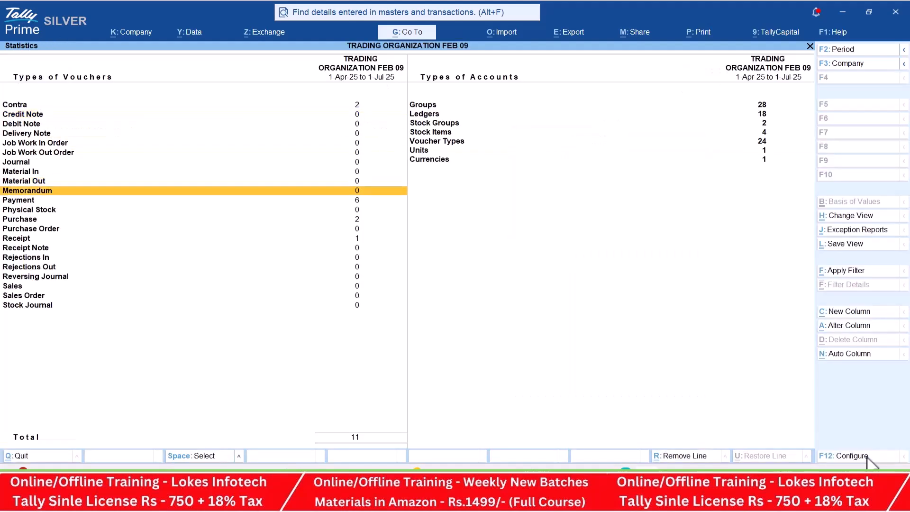
key(Down)
key(Down)
key(Down)
key(Down)
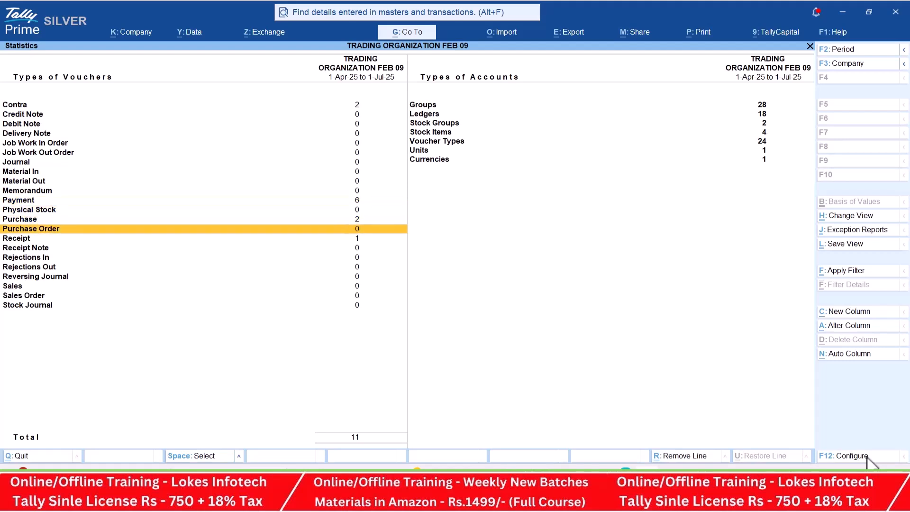
Go through the Types of Accounts list in Statistics, from groups and ledgers to stock items and units.
key(Right)
key(Up)
key(Up)
key(Up)
key(Up)
key(Up)
key(Up)
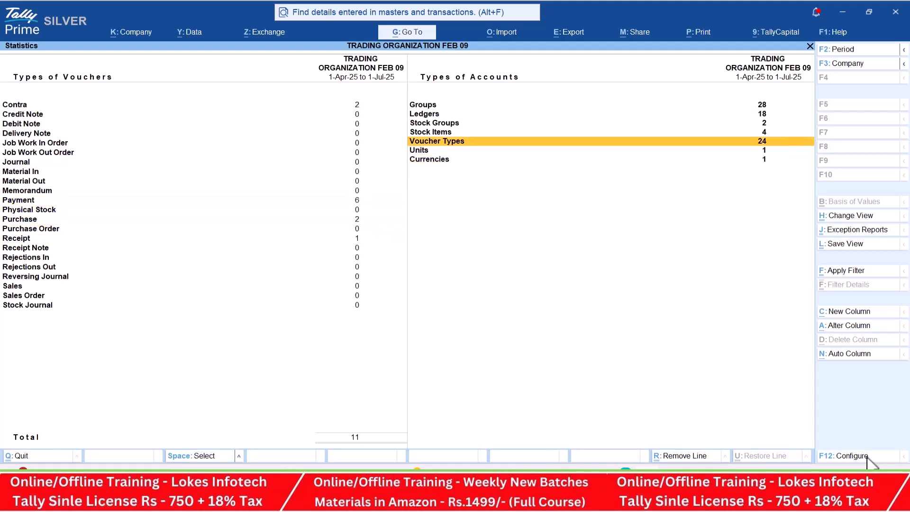
key(Down)
key(Down)
key(Down)
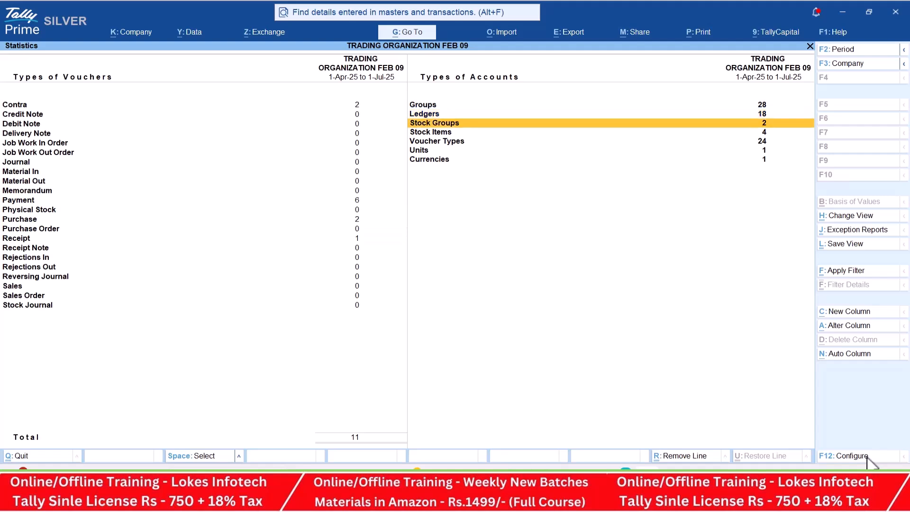
key(Down)
key(Down)
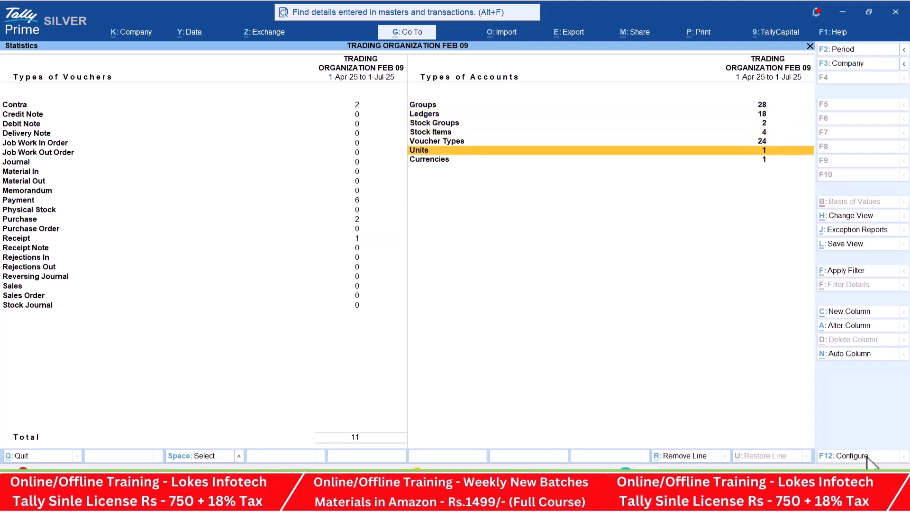
key(Escape)
View the Inventory Books monthly summary for High Capacity Stabilizers, Low Capacity Stabilizers and Open Well Pumps in turn.
key(Down)
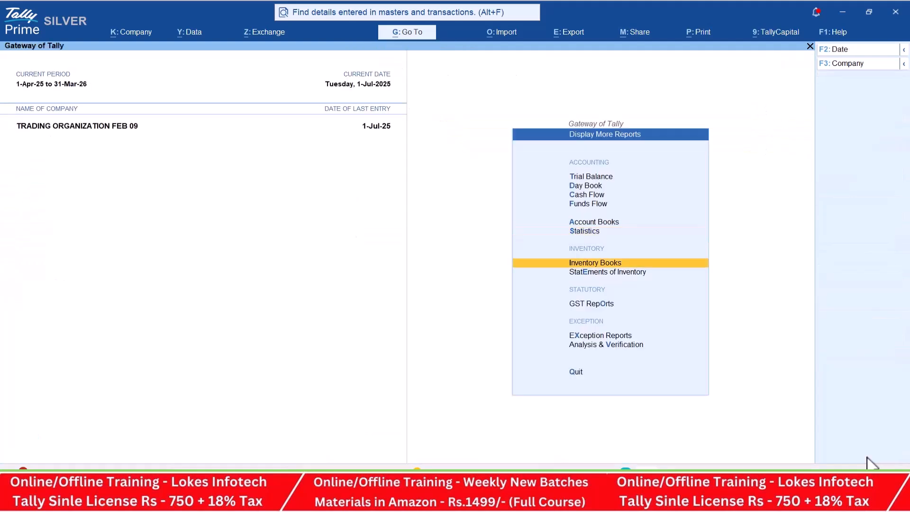
key(Return)
key(Return)
key(Return)
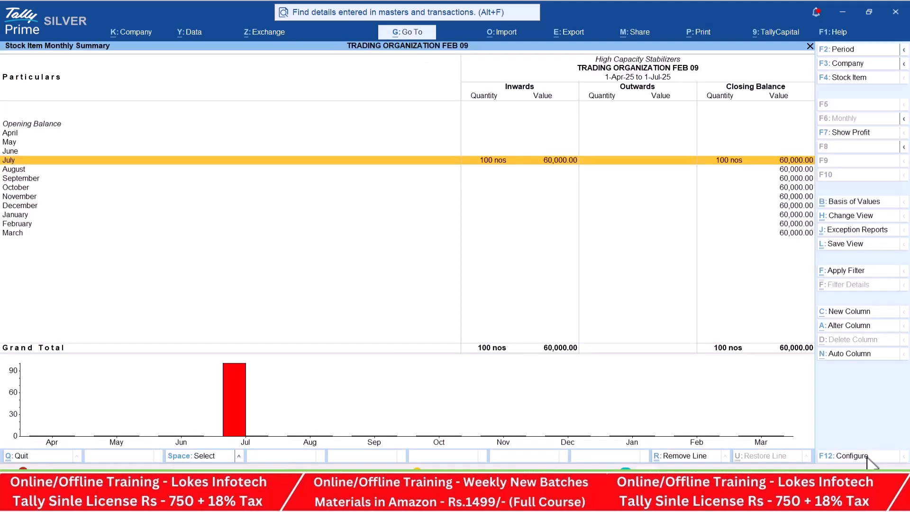
key(F4)
key(Down)
key(Return)
key(F4)
key(Down)
key(Return)
key(Escape)
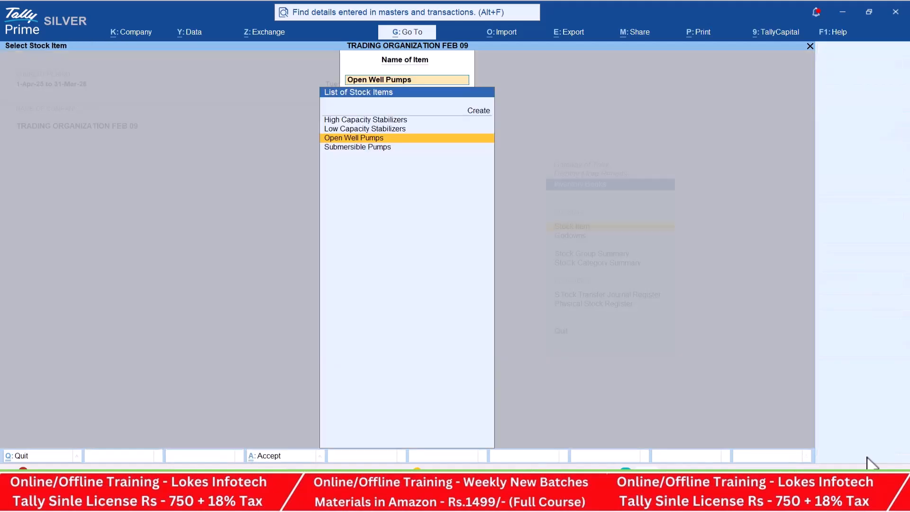
key(Escape)
key(Down)
key(Escape)
View the Stock Query for High Capacity Stabilizers and other stock items, and return to the Gateway of Tally.
key(Down)
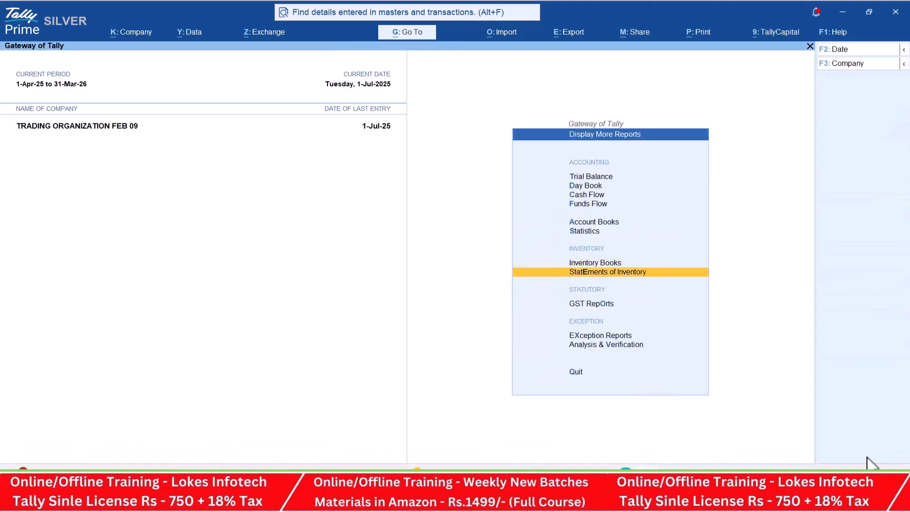
key(Return)
key(Return)
key(Return)
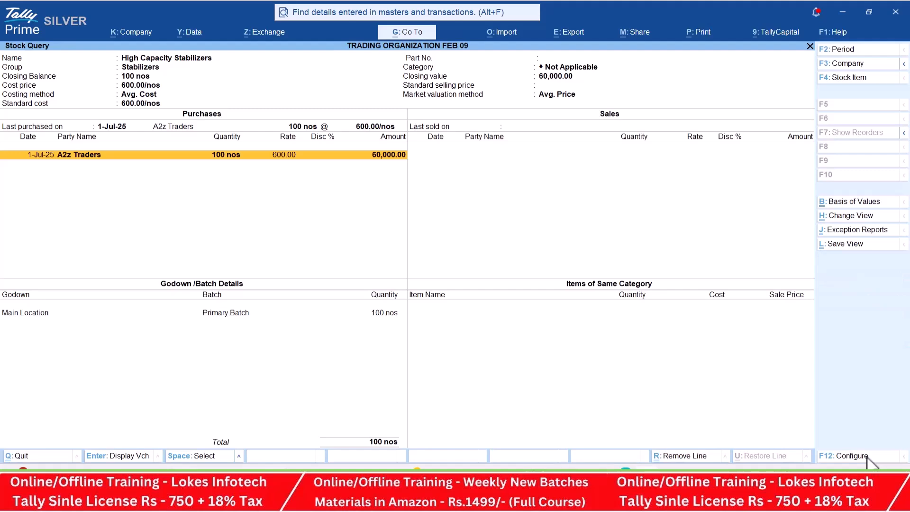
key(Escape)
key(Down)
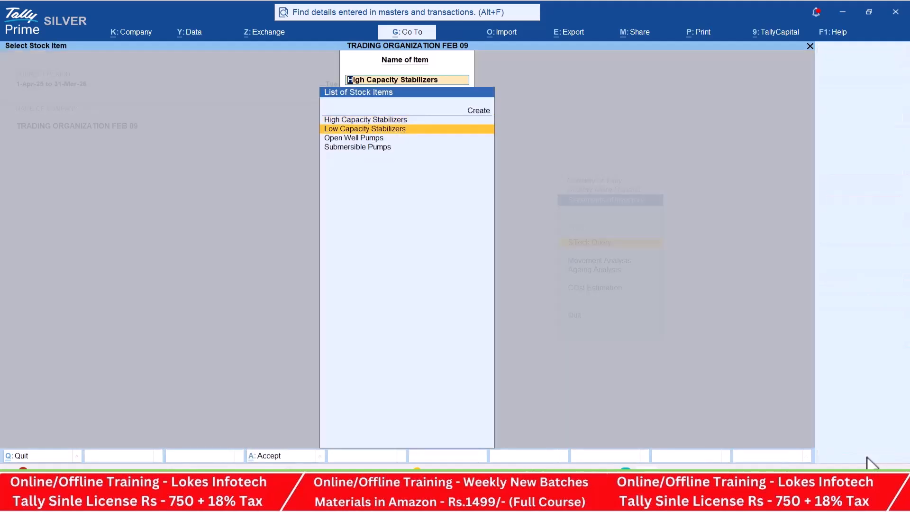
key(Down)
key(Return)
key(Escape)
key(Down)
key(Escape)
key(Escape)
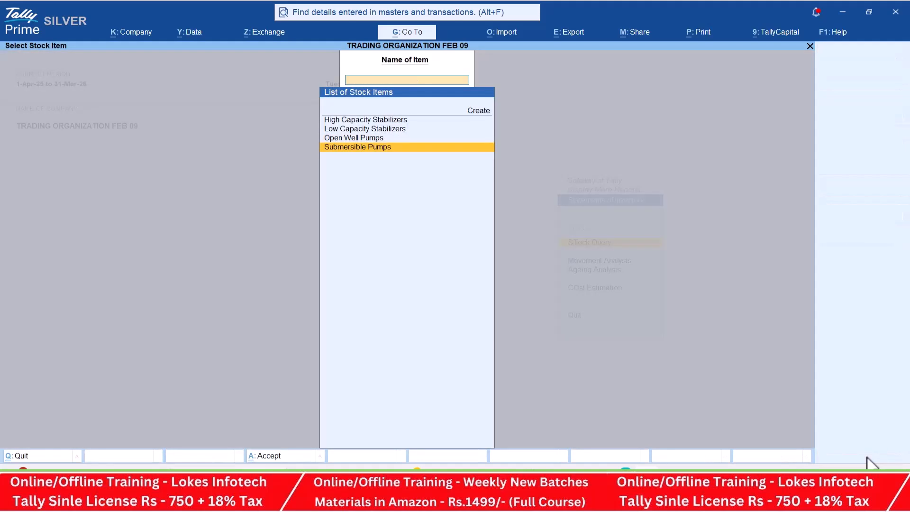
key(Escape)
Open voucher entry from the Gateway of Tally.
key(Up)
key(Up)
key(Up)
key(Up)
key(Up)
key(Up)
key(Up)
key(Up)
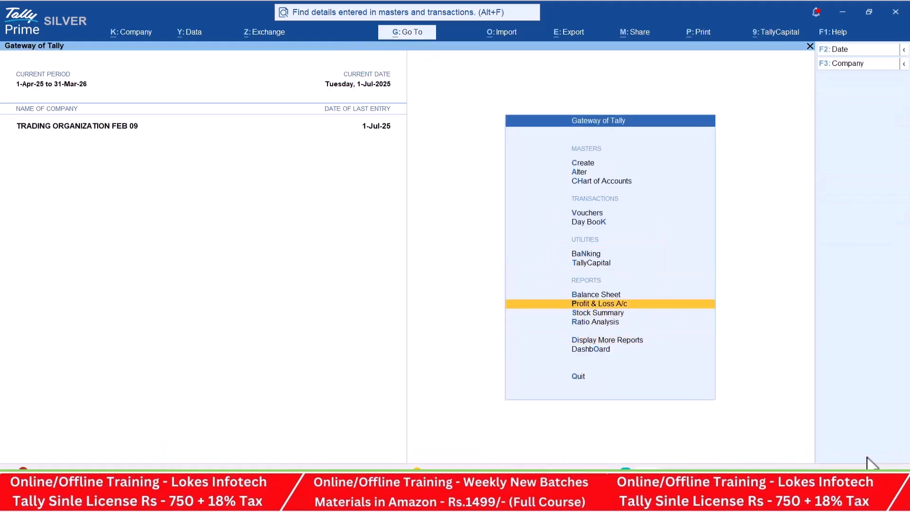
key(Return)
Read the August transactions in the course PDF up to cash sale no. 15 on page 36, and return to TallyPrime.
key(alt+Tab)
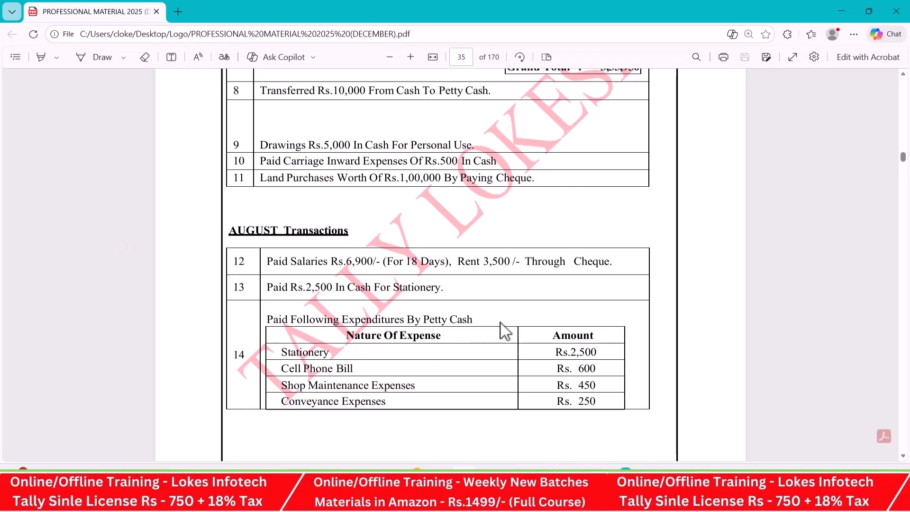
scroll(470, 313, down, 2)
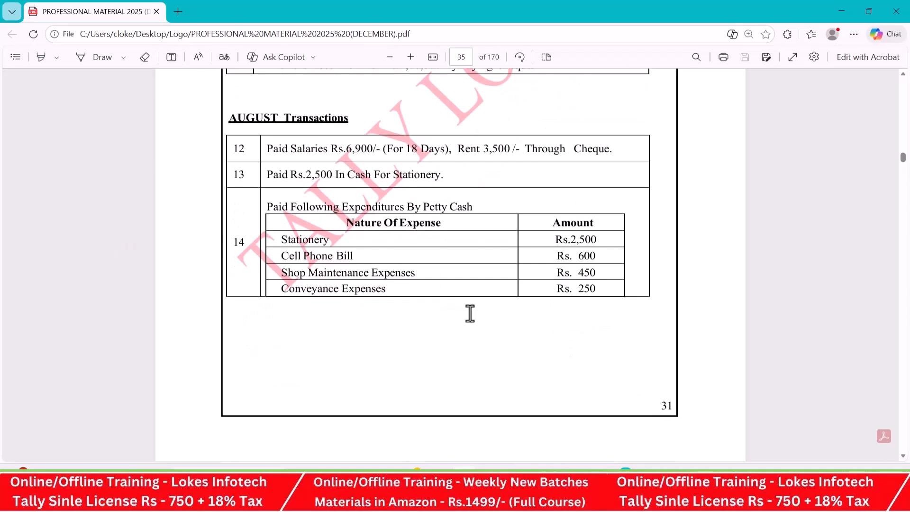
scroll(417, 278, down, 6)
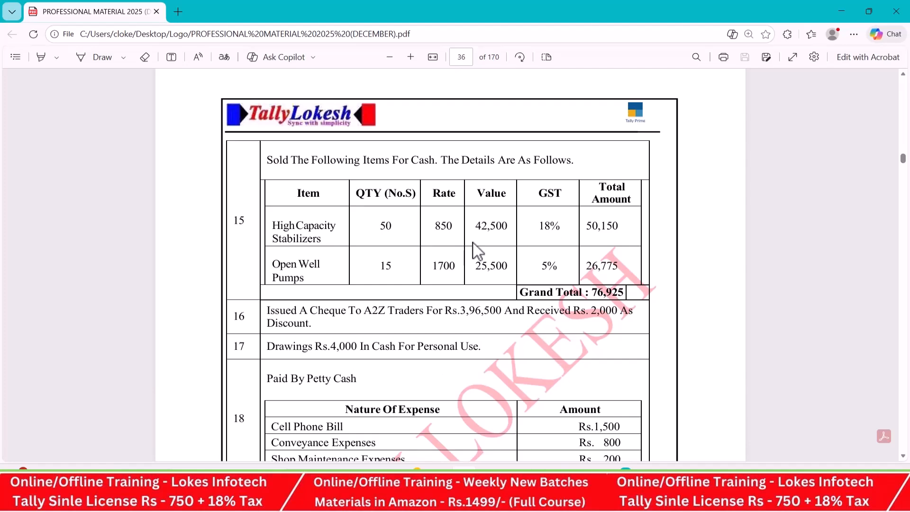
key(alt+Tab)
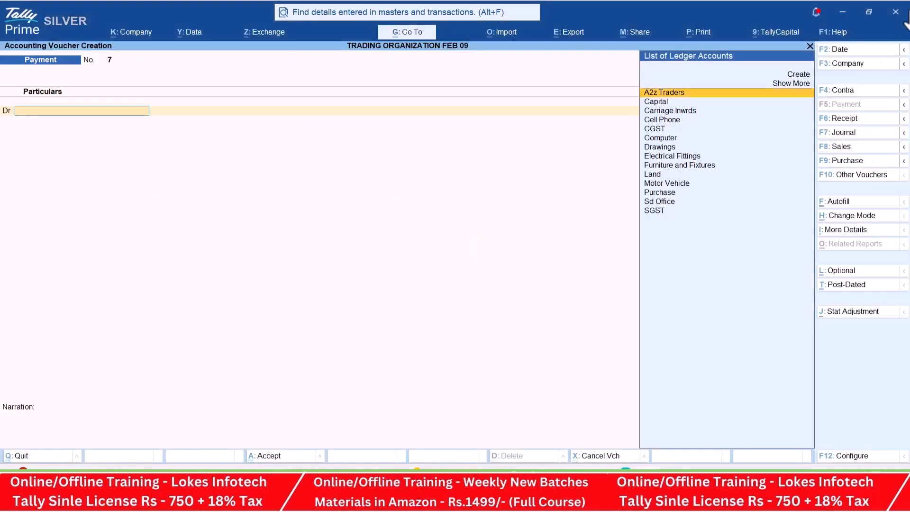
Start a Sales voucher and set its date to 1 August (1-8).
click(862, 147)
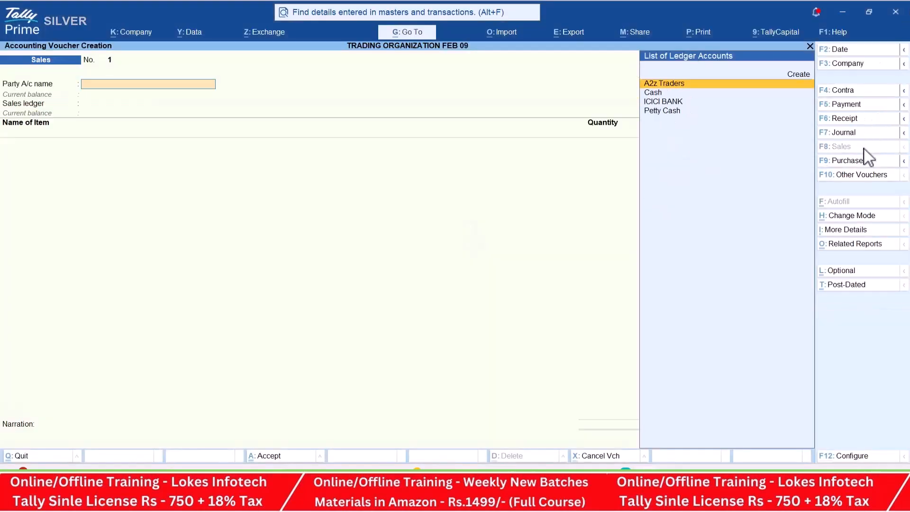
click(854, 54)
text(1-)
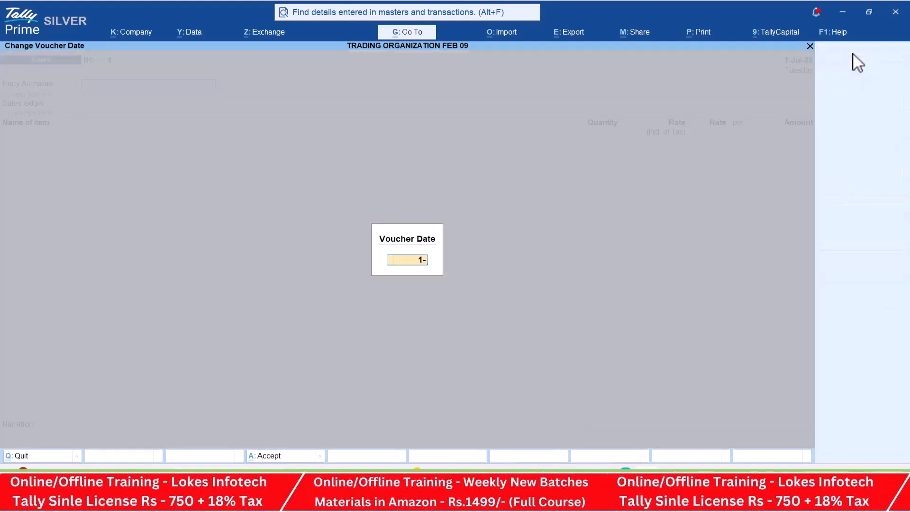
text(8)
key(Return)
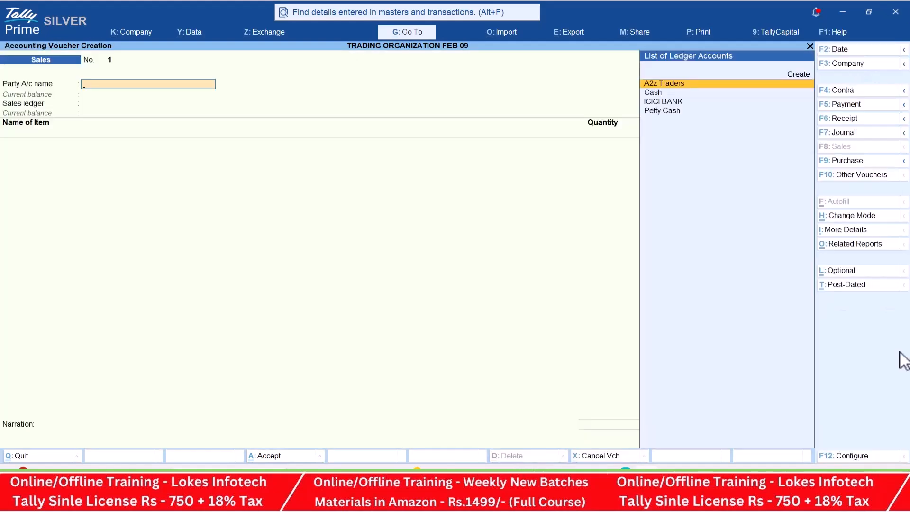
Configure the sales voucher so Provide Rate Inclusive of Tax for Stock Items is No.
click(852, 456)
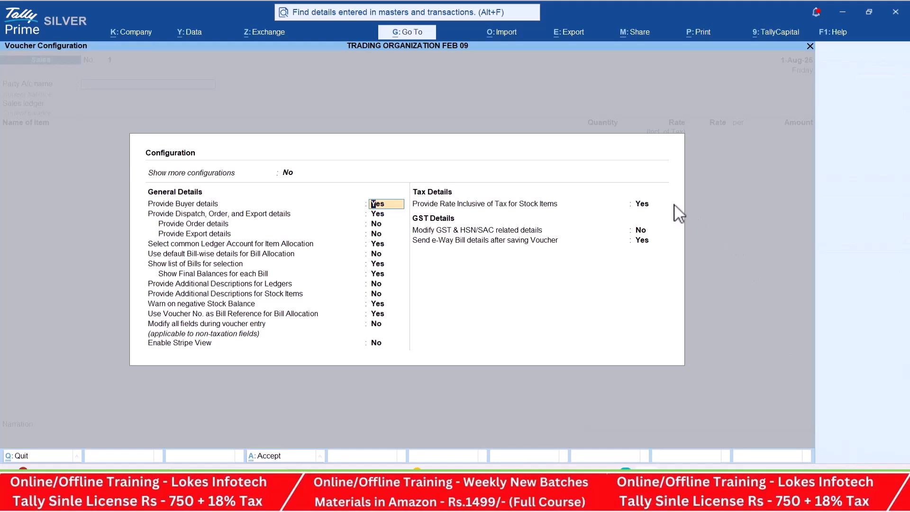
click(648, 215)
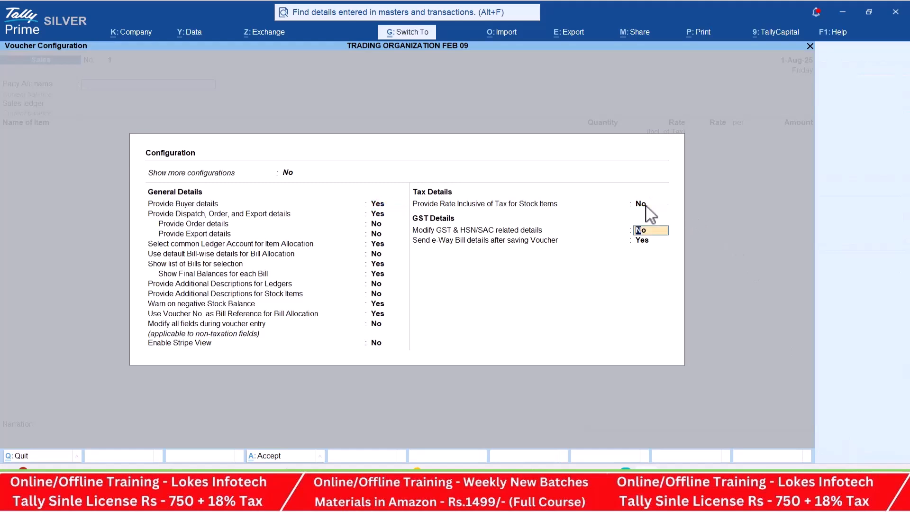
key(Return)
key(Return)
Choose Cash as the party account and accept the default dispatch and party details.
key(Down)
key(Return)
key(ctrl+a)
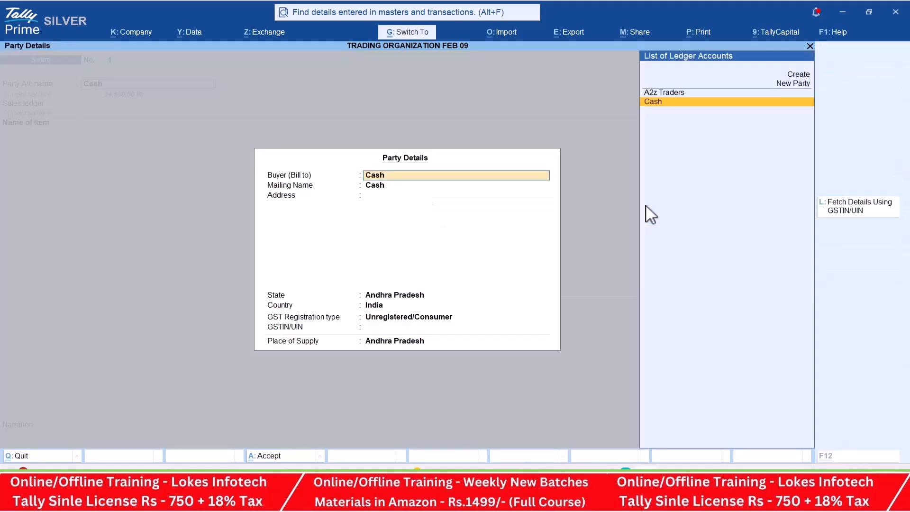
key(ctrl+a)
Create a Sales ledger under Sales Accounts with default GST settings and use it as the voucher's sales ledger.
key(alt+c)
text(Sal)
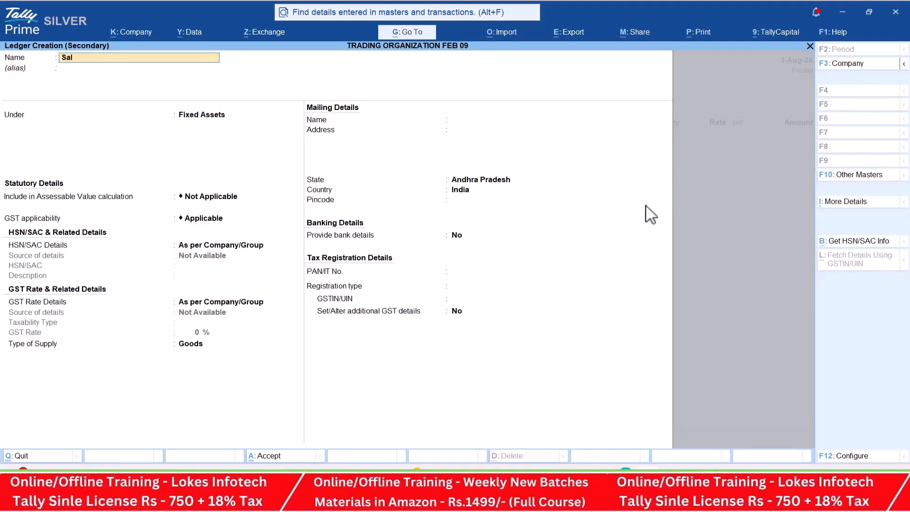
text(es)
key(Return)
key(Return)
text(Sa)
key(Return)
key(Return)
key(Return)
key(Return)
key(Return)
key(Return)
key(Return)
key(Return)
key(Return)
Add High Capacity Stabilizers to the sale with quantity 50 and rate 850, checking the details against the course PDF.
key(alt+Tab)
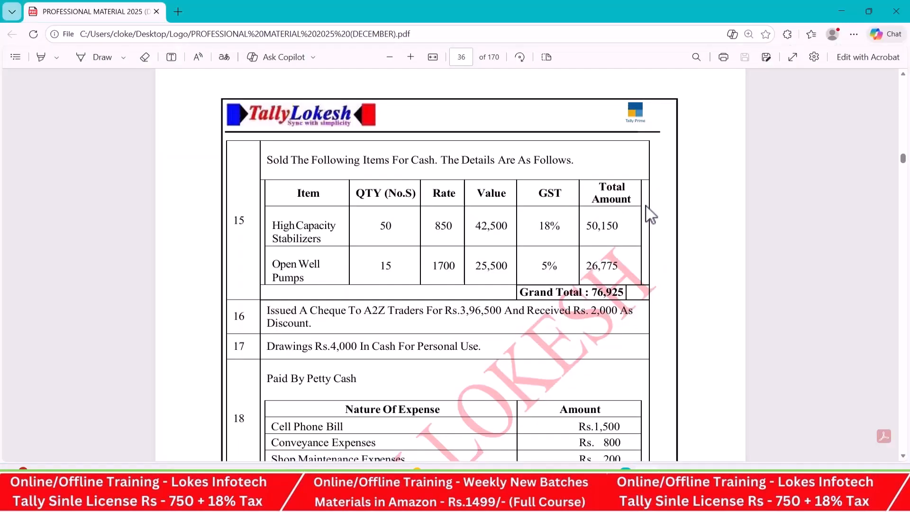
key(alt+Tab)
text(h)
key(Return)
key(alt+Tab)
key(alt+Tab)
text(50)
key(Return)
text(850)
key(Return)
key(Return)
key(Return)
key(alt+Tab)
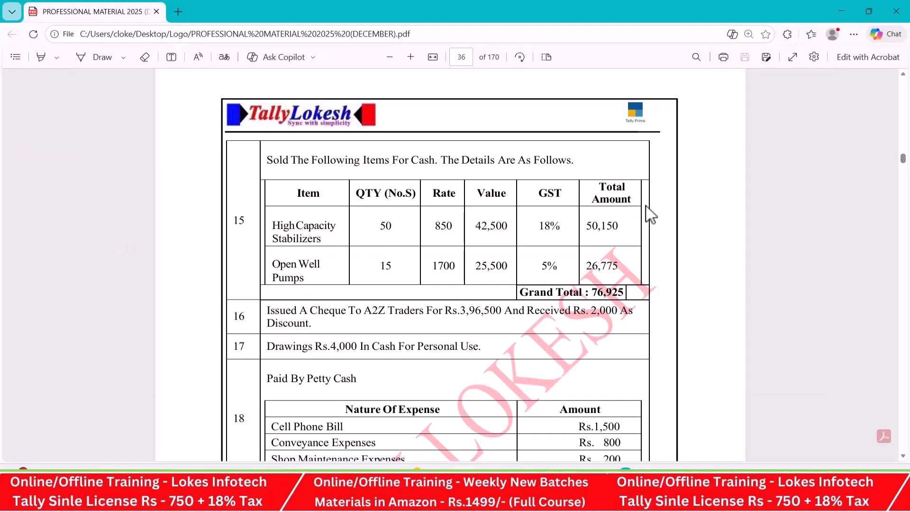
Add Open Well Pumps to the cash sale with quantity 15 and rate 1,700, reading the details from the course PDF.
key(alt+Tab)
text(op)
key(Return)
key(alt+Tab)
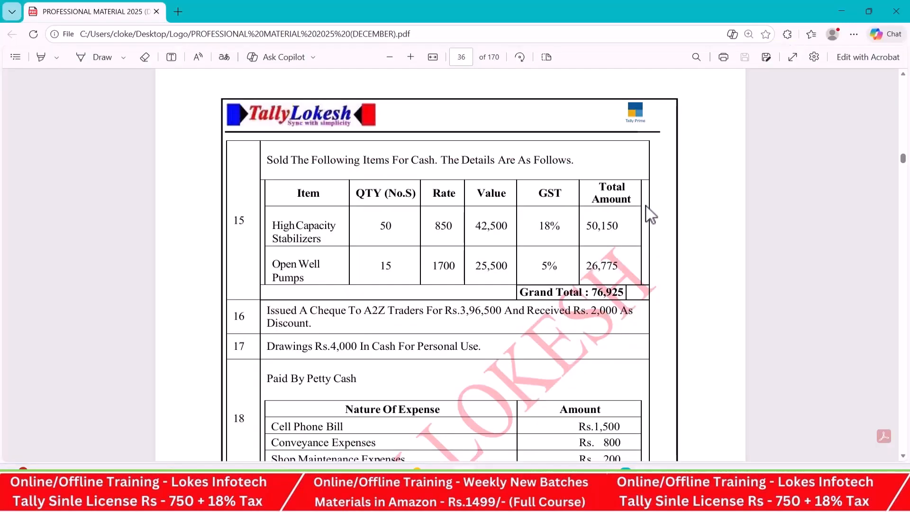
key(alt+Tab)
text(15)
key(Return)
key(alt+Tab)
key(alt+Tab)
text(1,700)
key(Return)
key(Return)
key(Return)
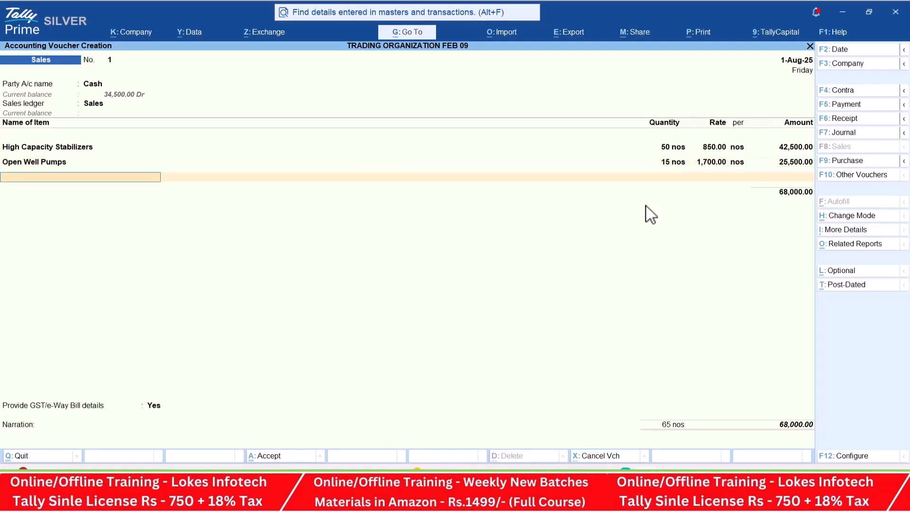
Apply CGST and SGST to the cash sale with Provide GST/e-Way Bill details set to No, checking the total against the PDF.
text(cg)
key(Return)
key(Return)
text(sg)
key(Return)
key(Return)
key(Return)
key(n)
key(Return)
key(alt+Tab)
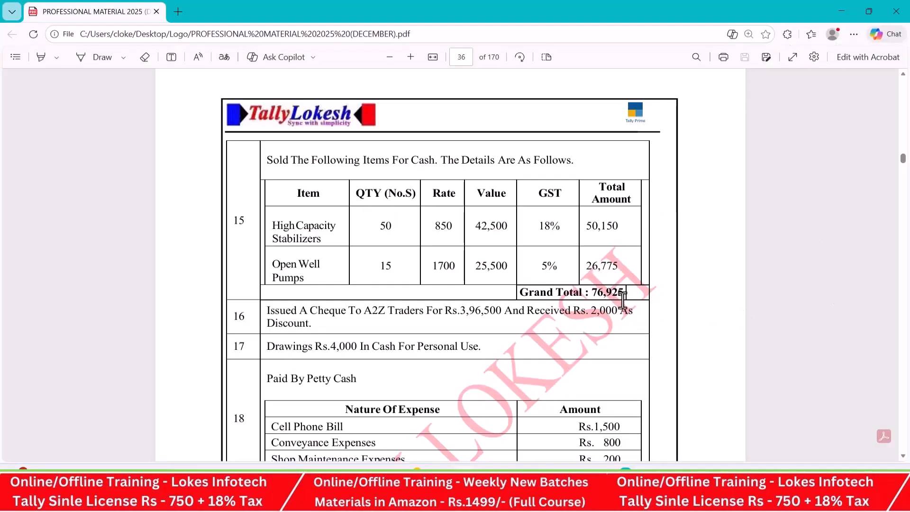
key(alt+Tab)
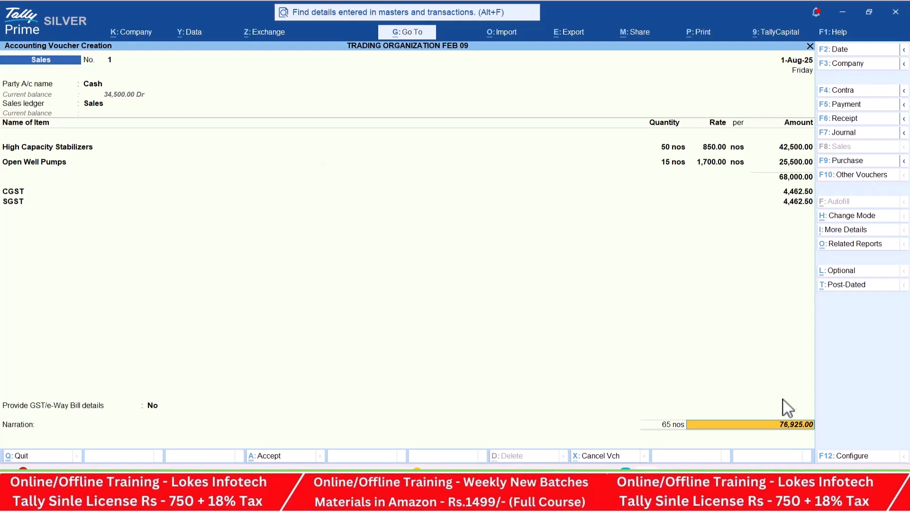
Review the detailed GST tax analysis of the cash sale for both stock items.
click(862, 245)
key(Return)
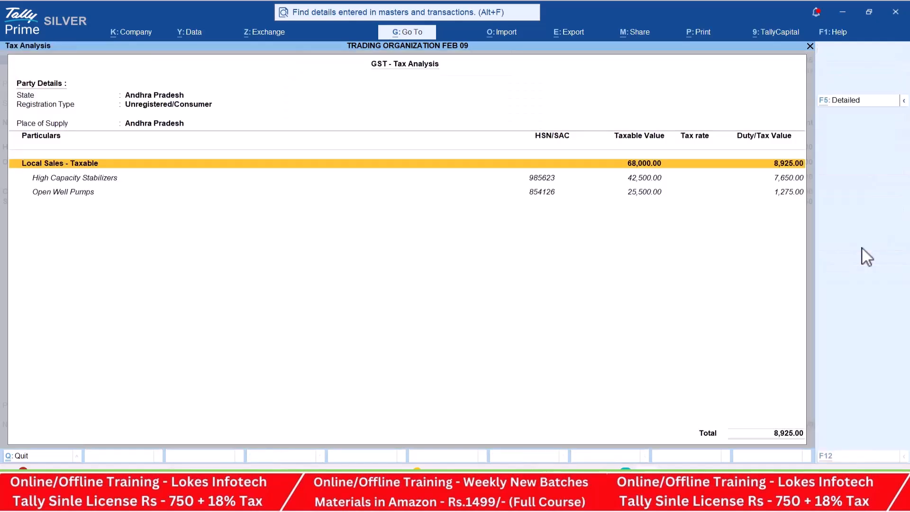
key(alt+F5)
key(Down)
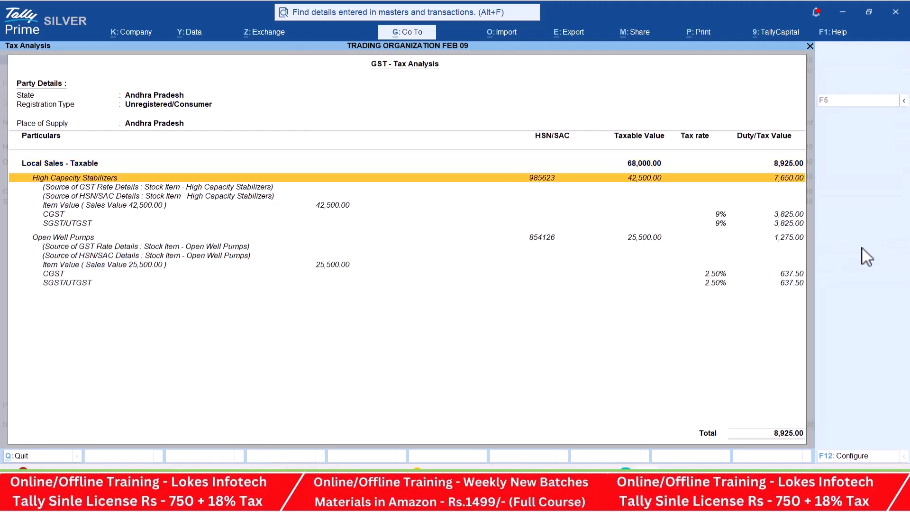
key(Down)
key(Down)
key(Down)
key(Down)
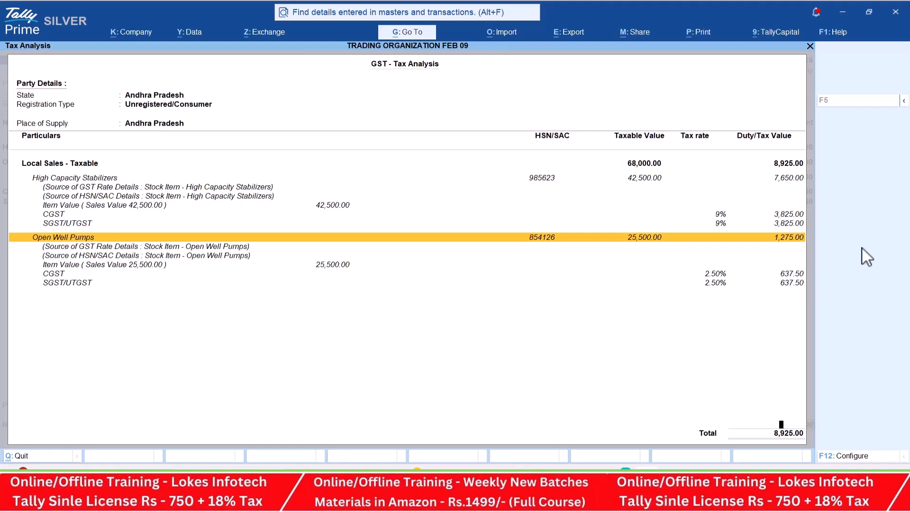
key(Escape)
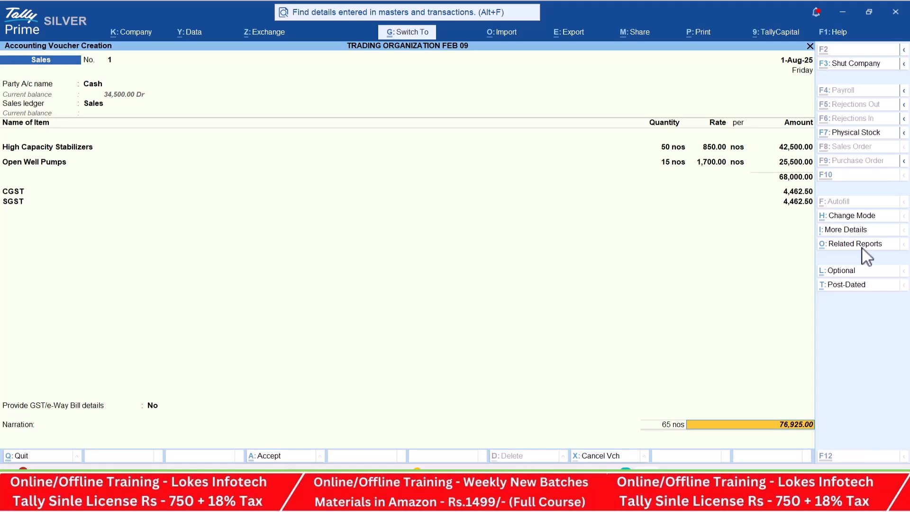
Preview the tax invoice for the cash sale and save the sales voucher.
key(ctrl+p)
key(i)
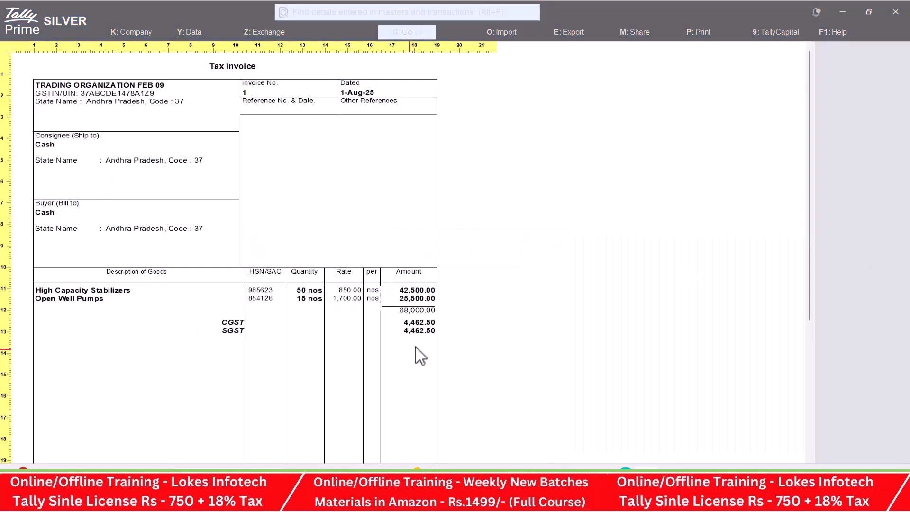
scroll(412, 260, down, 6)
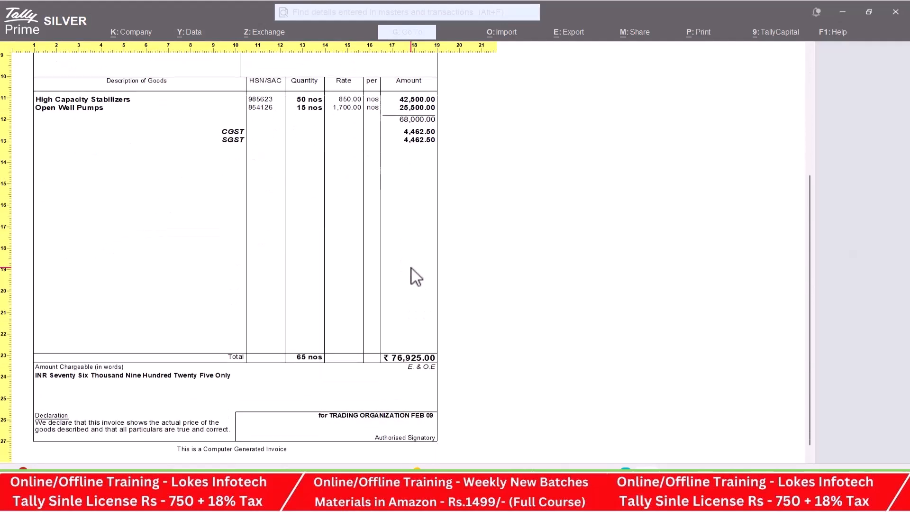
scroll(412, 268, up, 6)
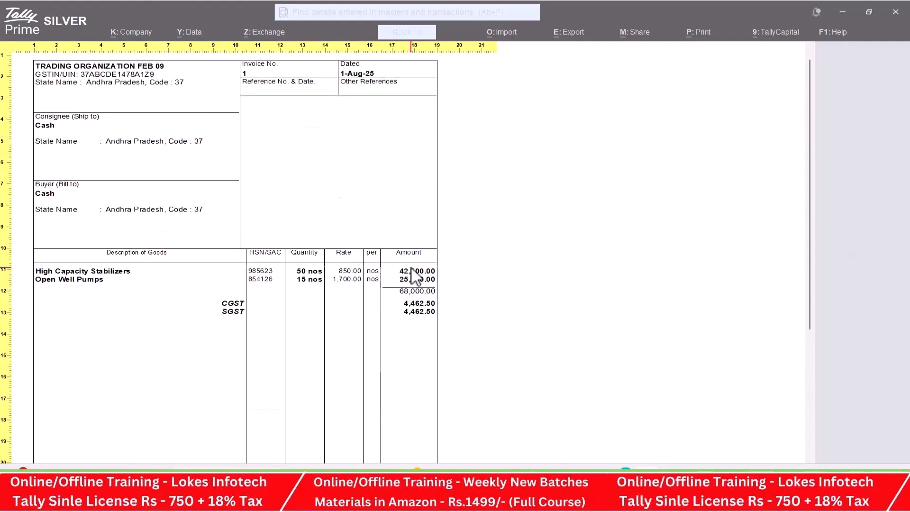
click(416, 277)
key(Escape)
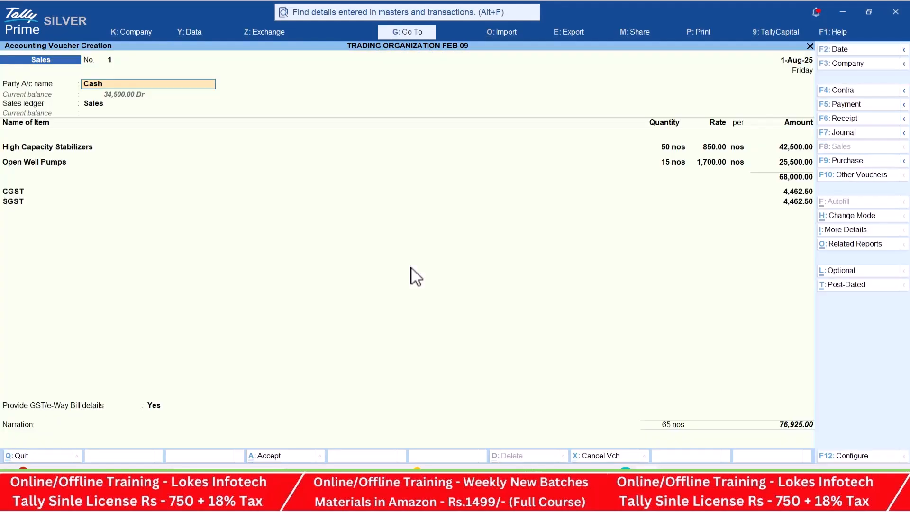
key(n)
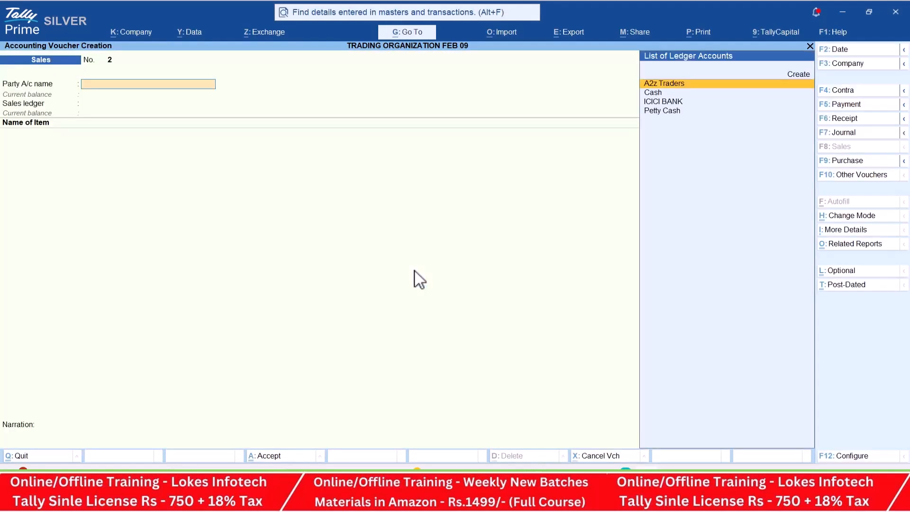
Read through the course PDF's following transactions up to the credit sale to Java Trading Company.
key(alt+Tab)
scroll(405, 305, down, 1)
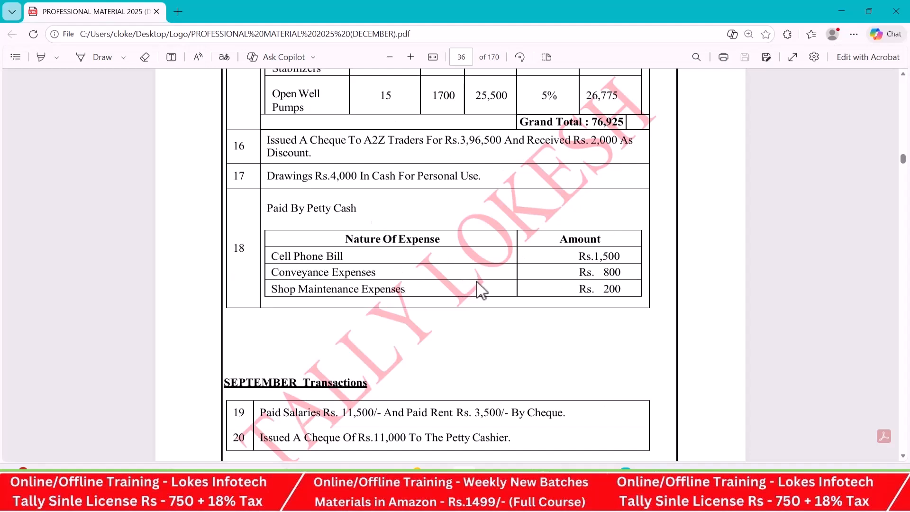
scroll(477, 282, down, 3)
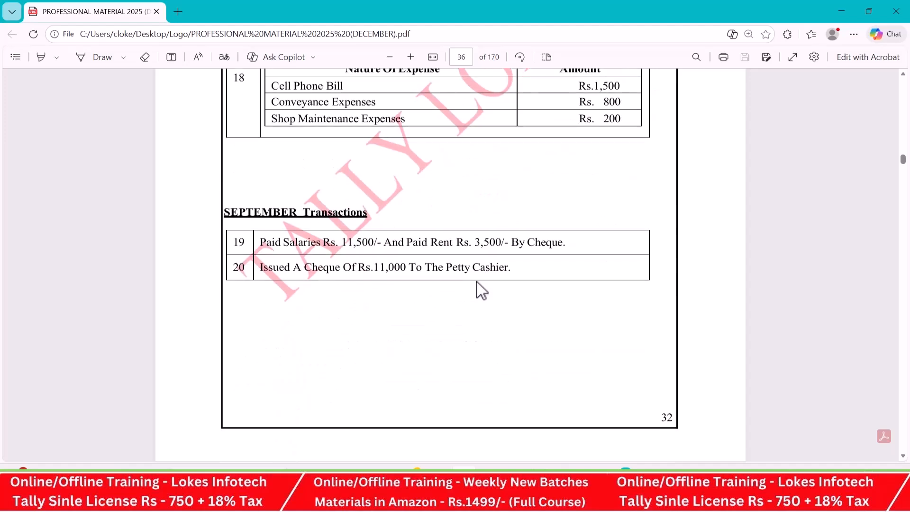
scroll(477, 282, down, 7)
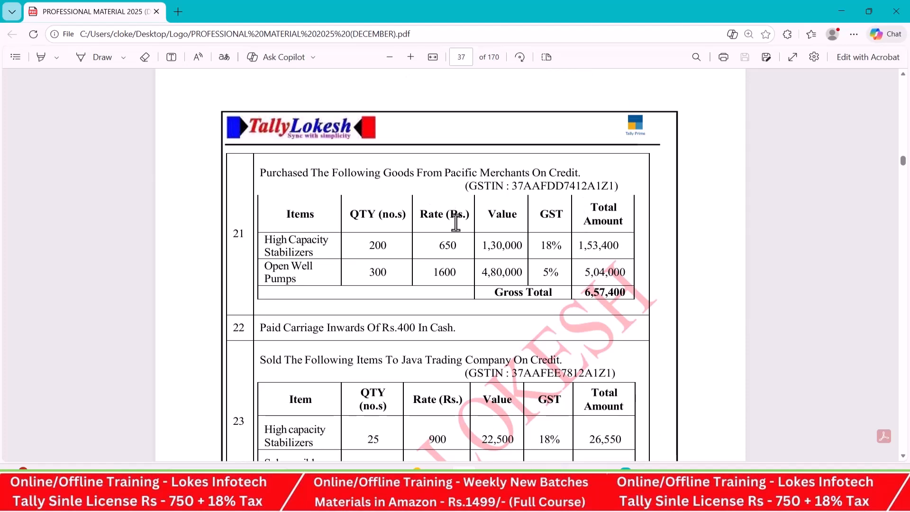
scroll(488, 240, down, 2)
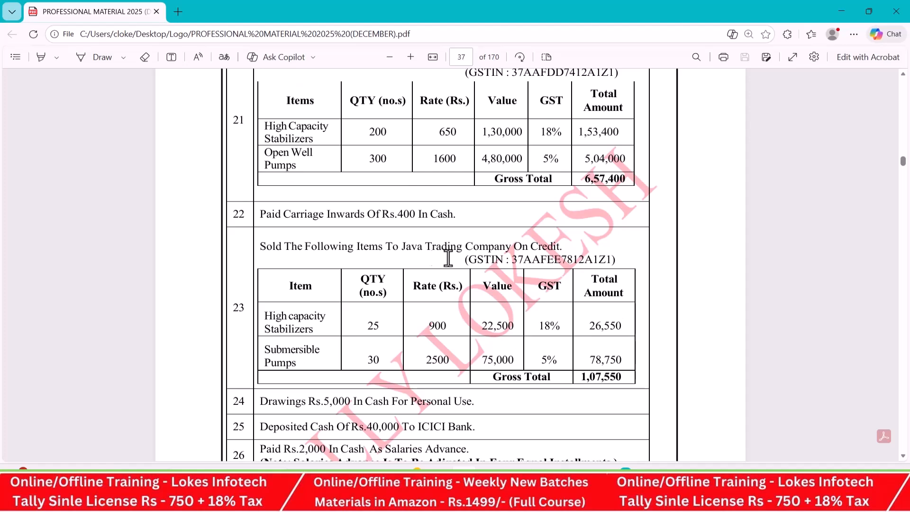
scroll(438, 256, down, 2)
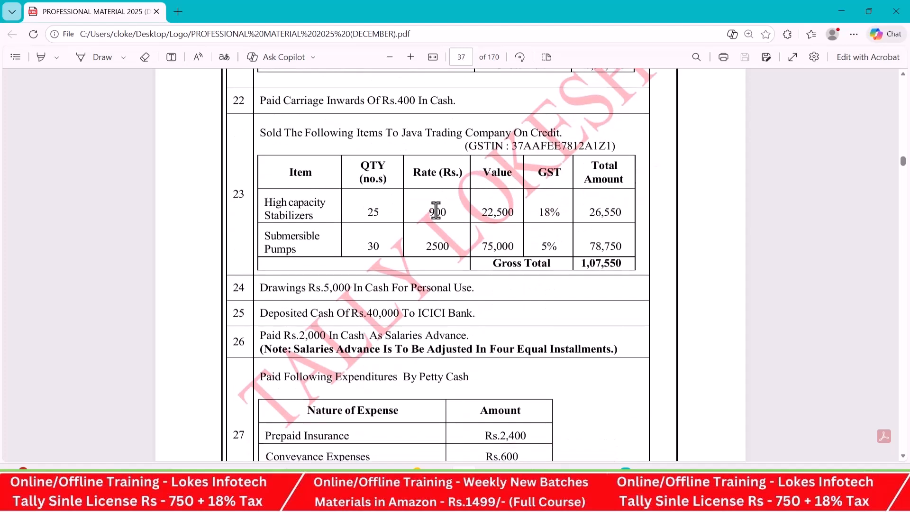
key(alt+Tab)
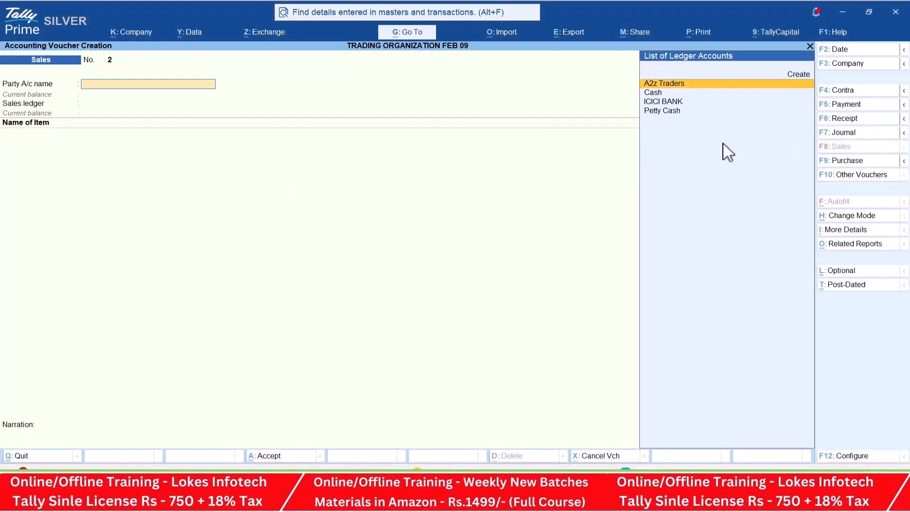
Create the party ledger Java Trading Comapany under Sundry Debtors with state Andhra Pradesh and registration type Regular.
key(alt+c)
text(Java Trading Coma)
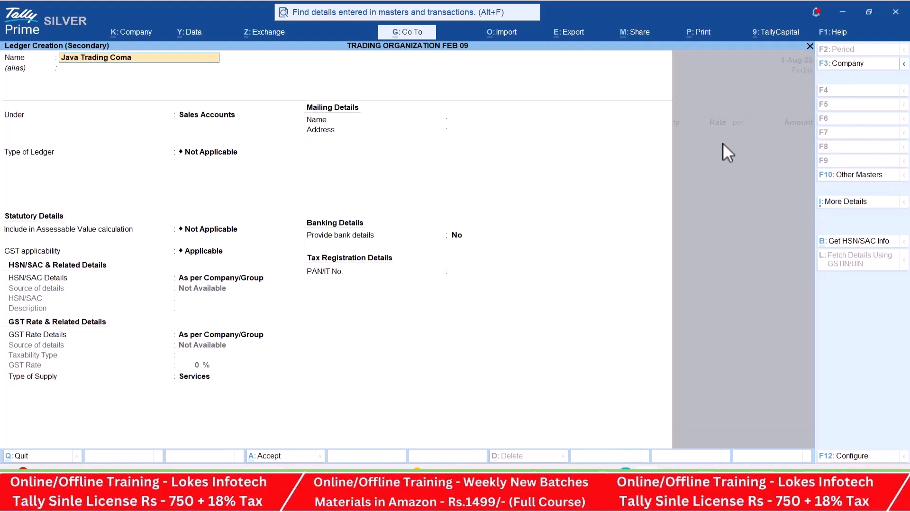
text(pany)
key(Return)
key(Return)
text(Sun)
key(Down)
key(Return)
key(Return)
key(Return)
key(Return)
key(Return)
key(Return)
key(Return)
key(Return)
Copy the party's GSTIN from the course PDF into the ledger's GSTIN/UIN field and save the ledger.
key(alt+Tab)
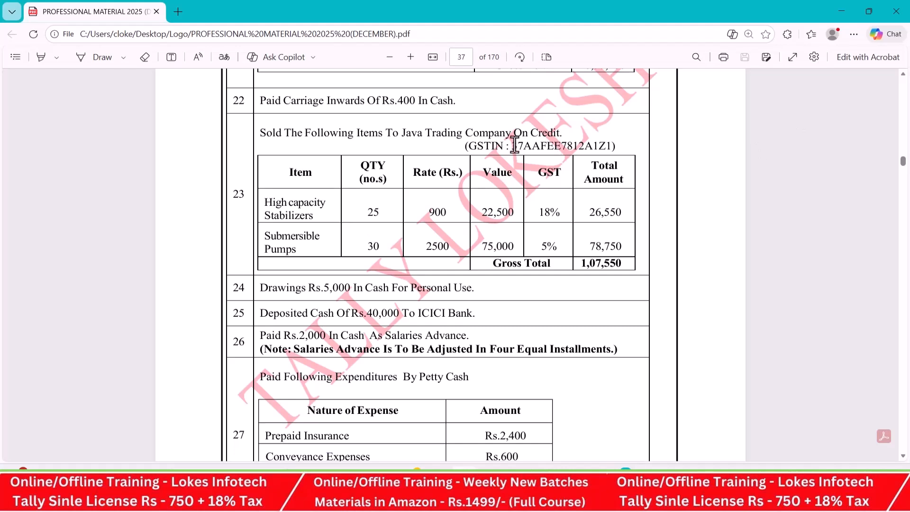
drag(513, 146, 610, 150)
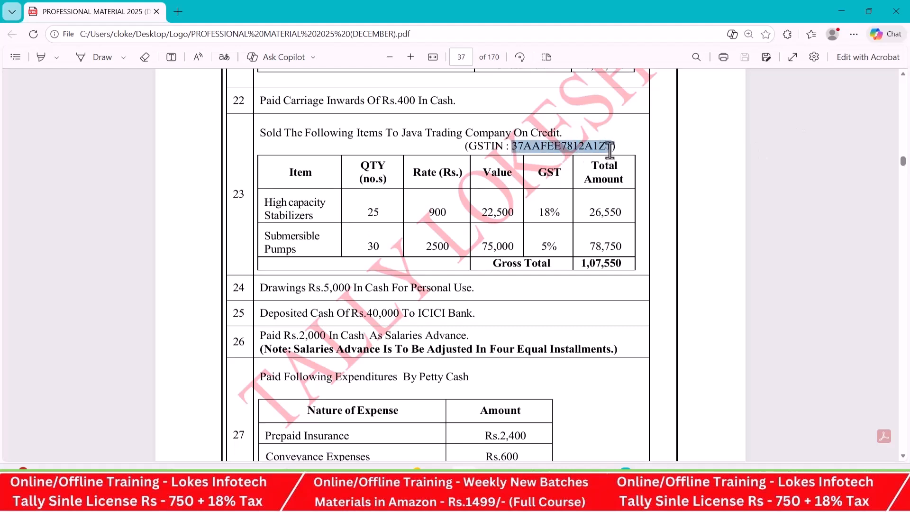
key(ctrl+c)
key(alt+Tab)
key(ctrl+v)
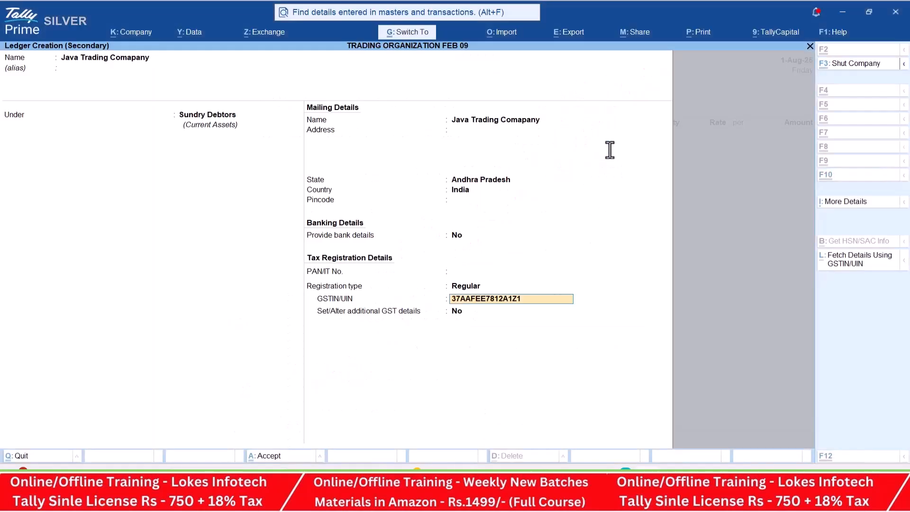
key(ctrl+a)
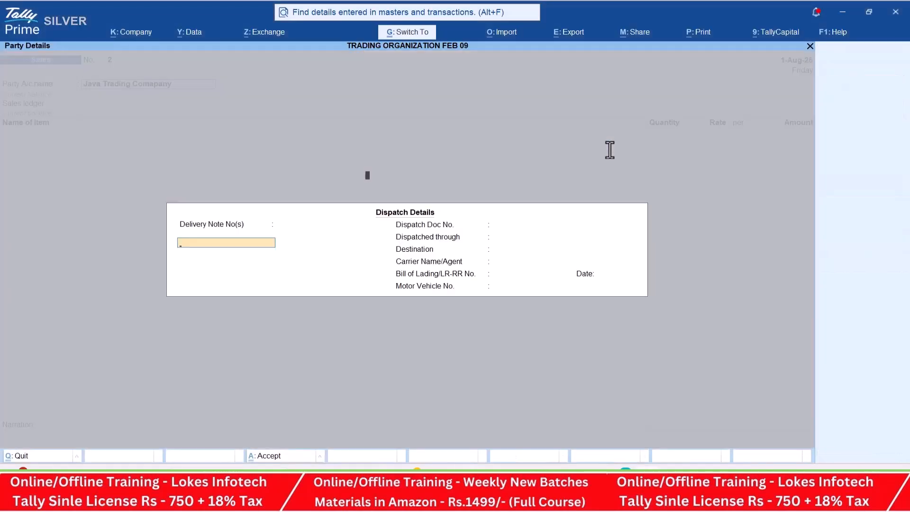
Accept the default dispatch and party details with the Sales ledger, and add High Capacity Stabilizers with quantity 25 and rate 900.
key(ctrl+a)
key(Return)
key(alt+Tab)
key(alt+Tab)
text(H)
key(Return)
key(alt+Tab)
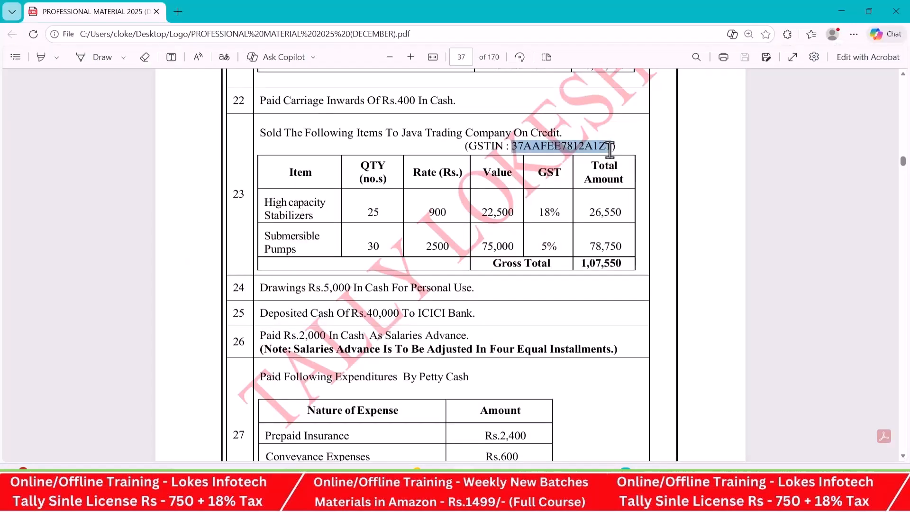
key(alt+Tab)
text(25)
key(Return)
key(alt+Tab)
key(alt+Tab)
text(9)
key(Return)
Add Submersible Pumps to the credit sale with quantity 30 and rate 2,500, following the course PDF.
key(alt+Tab)
key(alt+Tab)
text(Su)
key(Return)
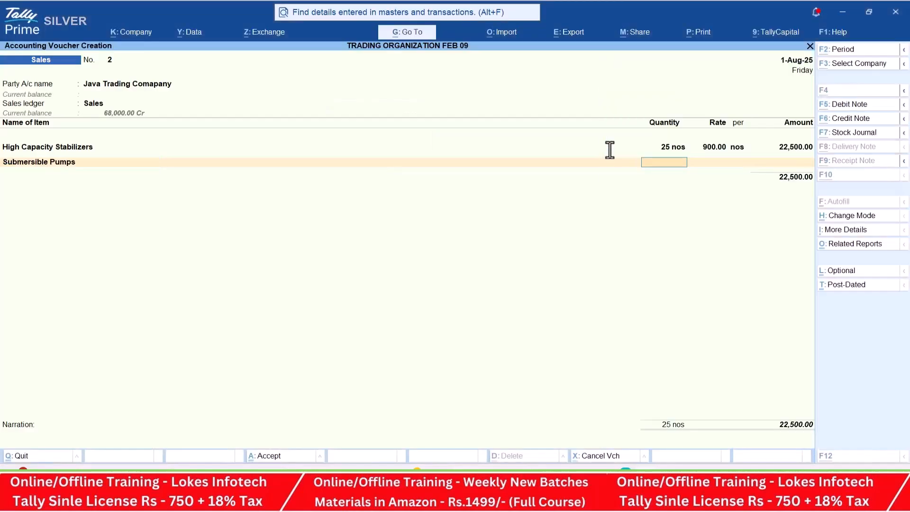
key(alt+Tab)
key(alt+Tab)
text(30)
key(Return)
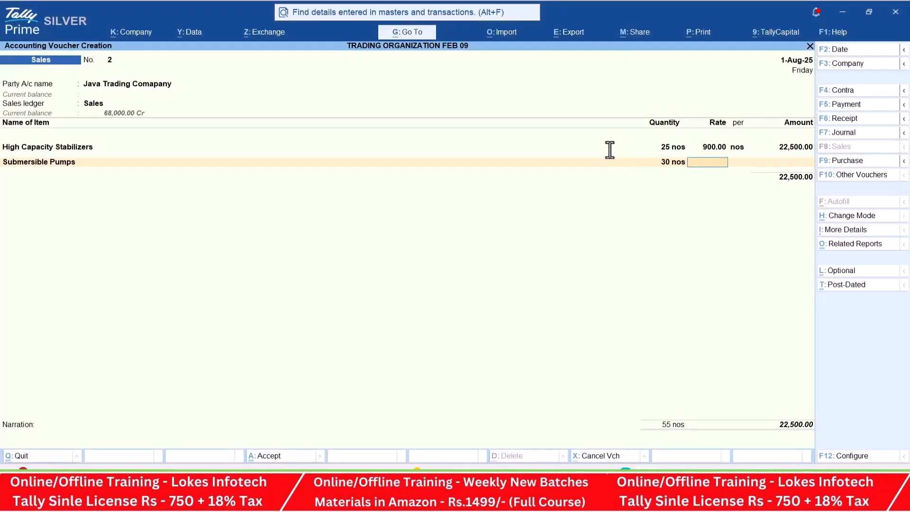
key(alt+Tab)
key(alt+Tab)
text(2500)
key(Return)
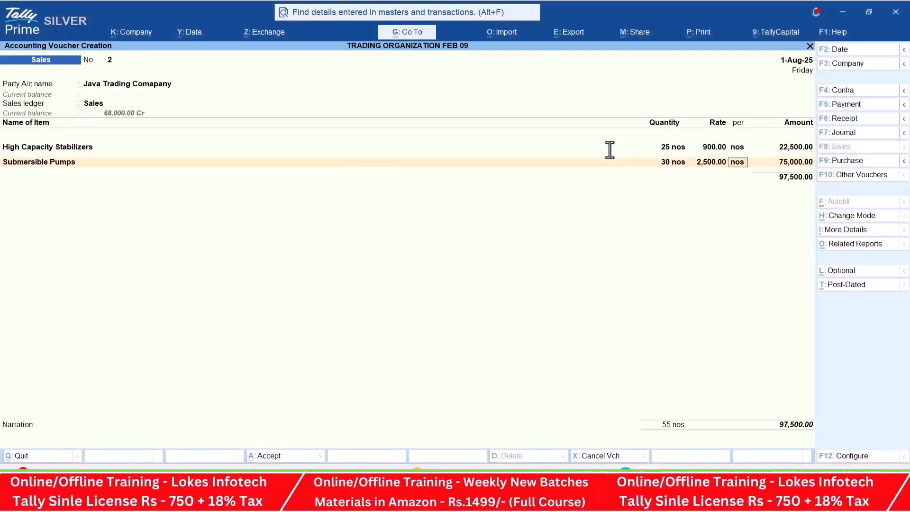
key(Return)
key(Return)
Apply the CGST and SGST ledgers to the credit sale.
text(CG)
key(Return)
key(Return)
text(S)
key(Return)
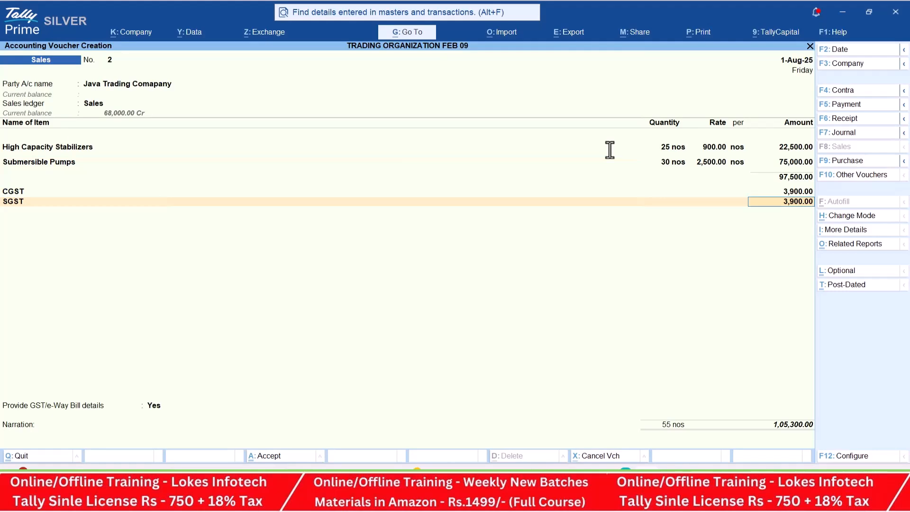
Review the credit sale's GST tax analysis for High Capacity Stabilizers and Submersible Pumps.
click(859, 245)
key(Return)
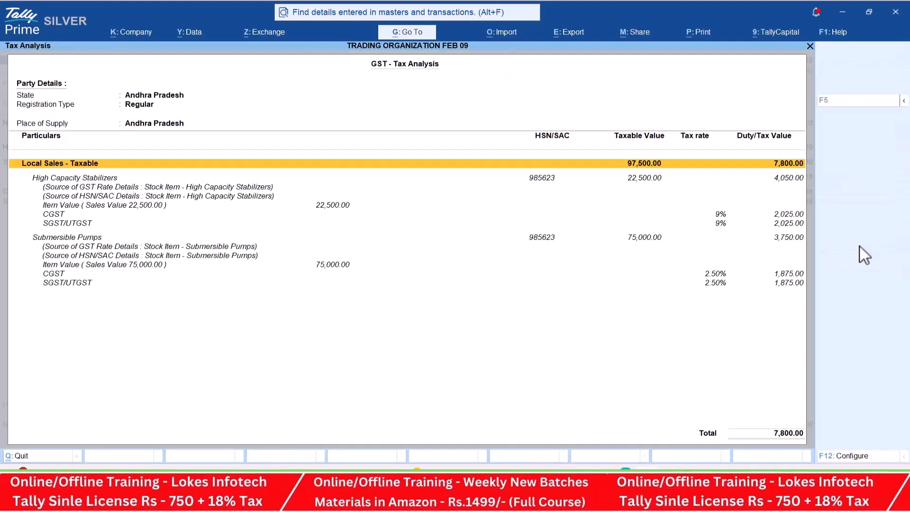
key(Escape)
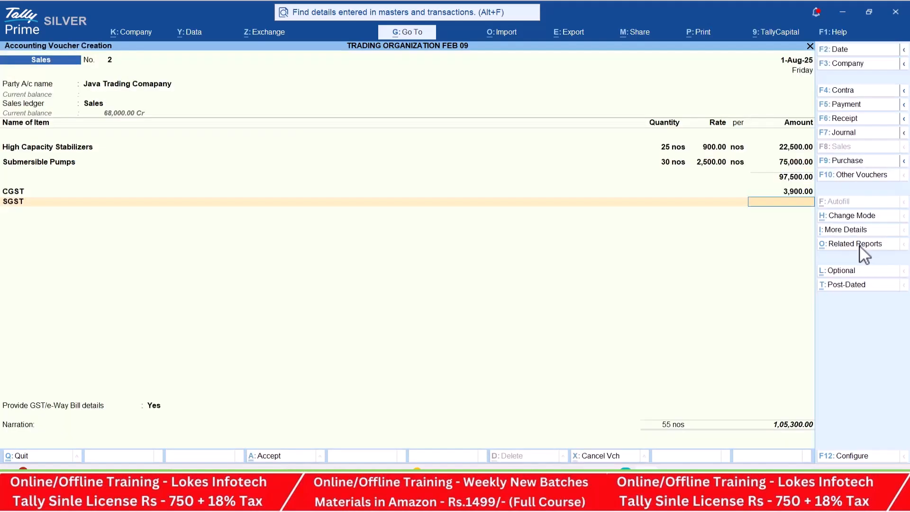
Complete the SGST line and save the credit sales voucher, consulting the following transactions in the course PDF.
key(Return)
key(ctrl)
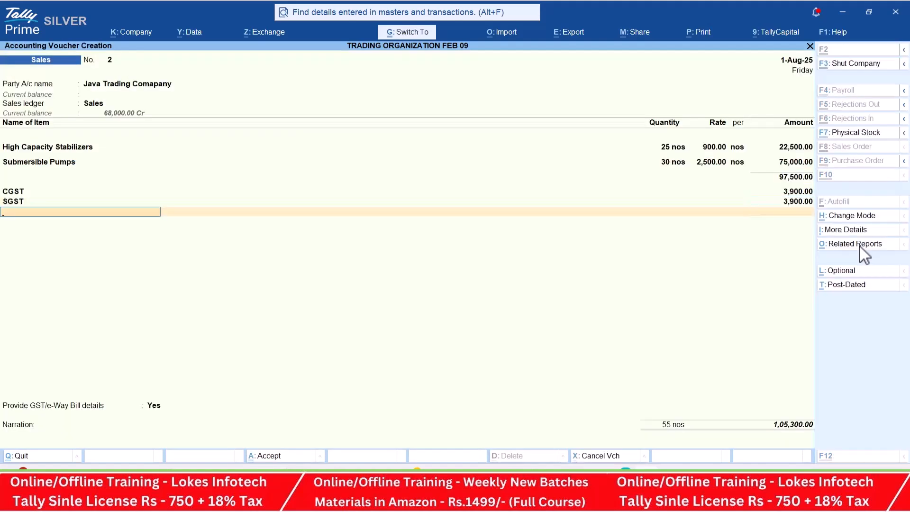
key(ctrl+a)
key(alt+Tab)
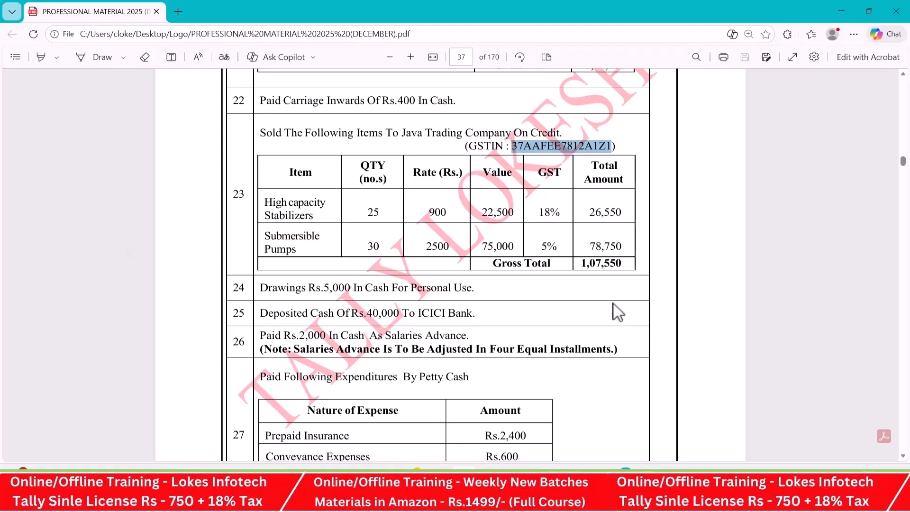
scroll(481, 292, down, 2)
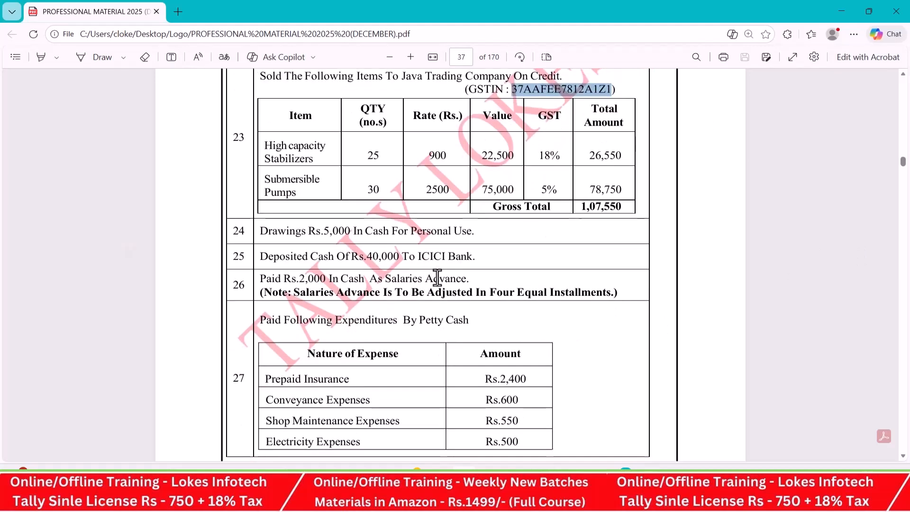
key(alt+Tab)
key(n)
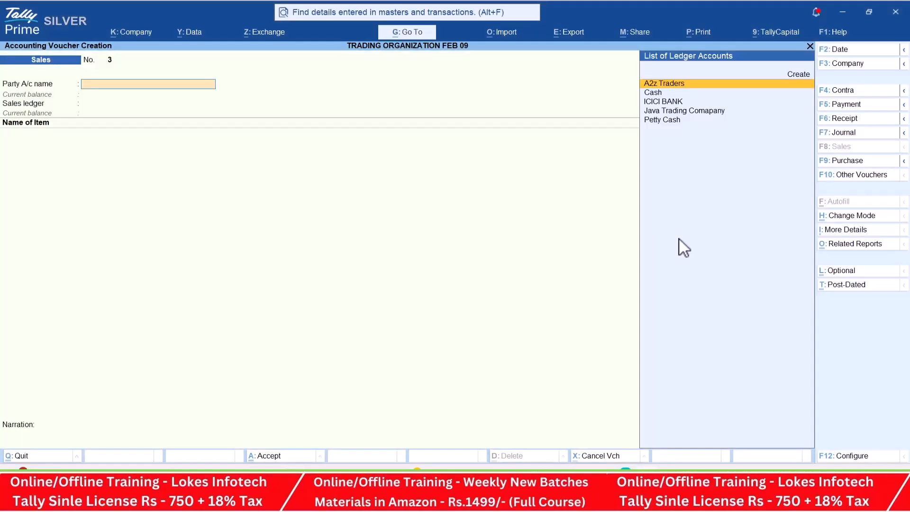
Start a payment voucher and create a Salary Advance ledger under Current Assets for its debit line.
click(867, 112)
key(alt+c)
text(Salary Advance)
key(Return)
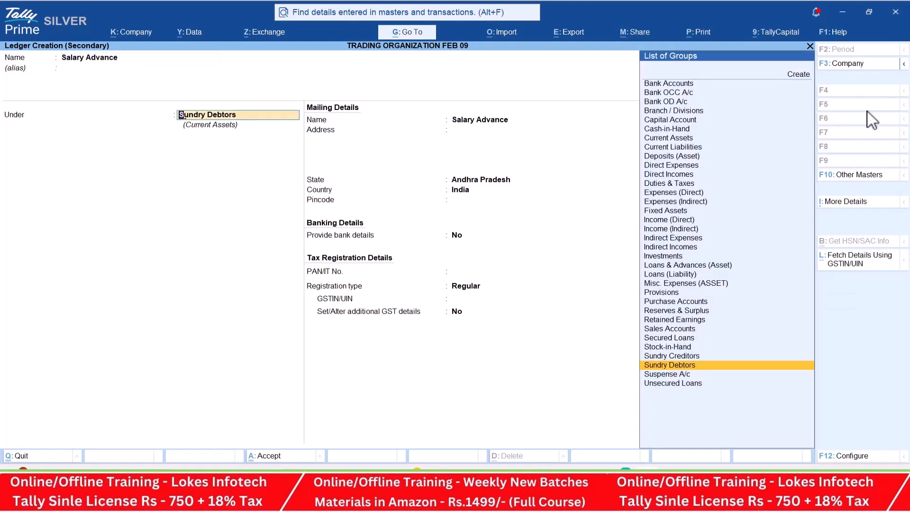
text(Cur)
key(Return)
key(ctrl+a)
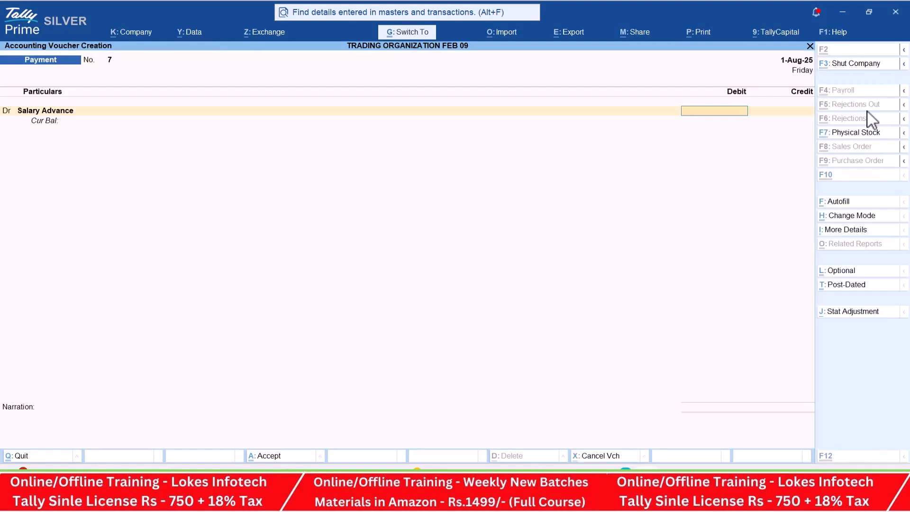
Debit Salary Advance with 2,000 as given in the course PDF, credit Cash, and save the payment voucher.
key(alt+Tab)
key(alt+Tab)
text(2000)
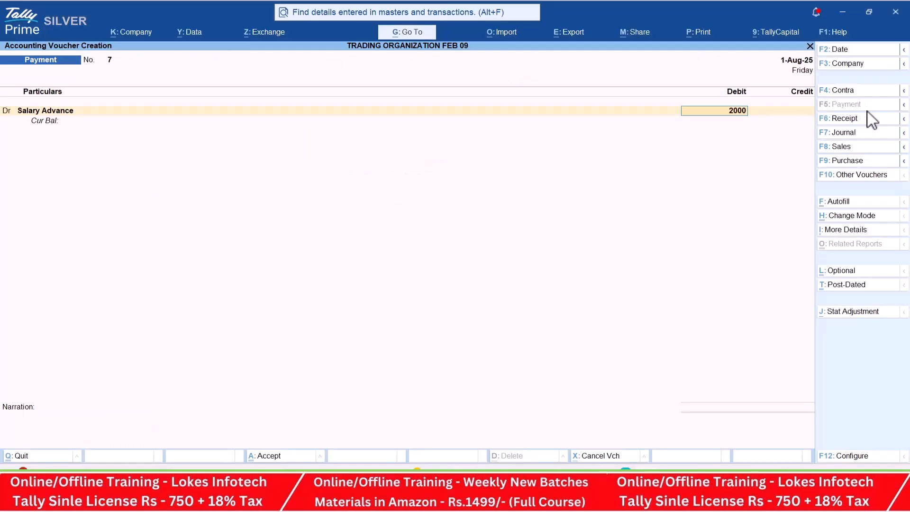
key(Return)
key(Down)
key(Down)
key(Down)
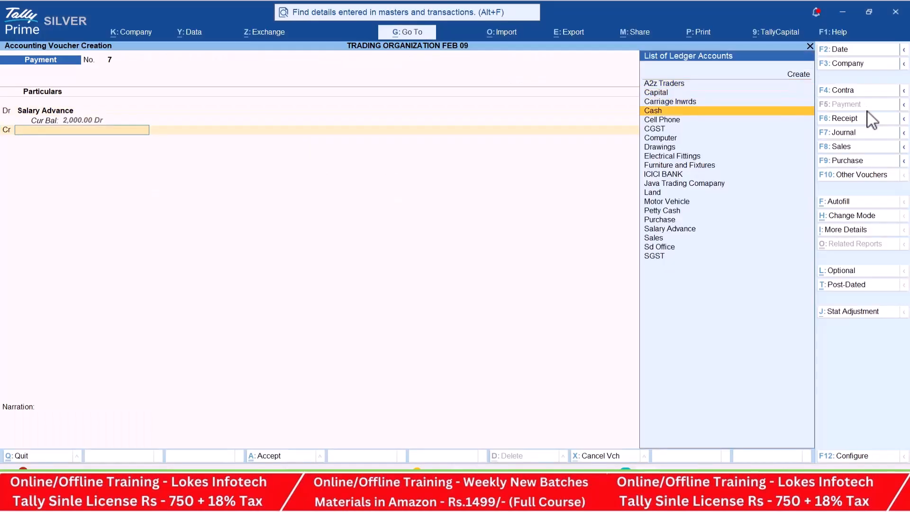
key(Return)
key(Return)
key(Return)
Read on to the October transactions in the course PDF and set the new payment voucher's date to 1-10.
key(alt+Tab)
scroll(789, 177, down, 2)
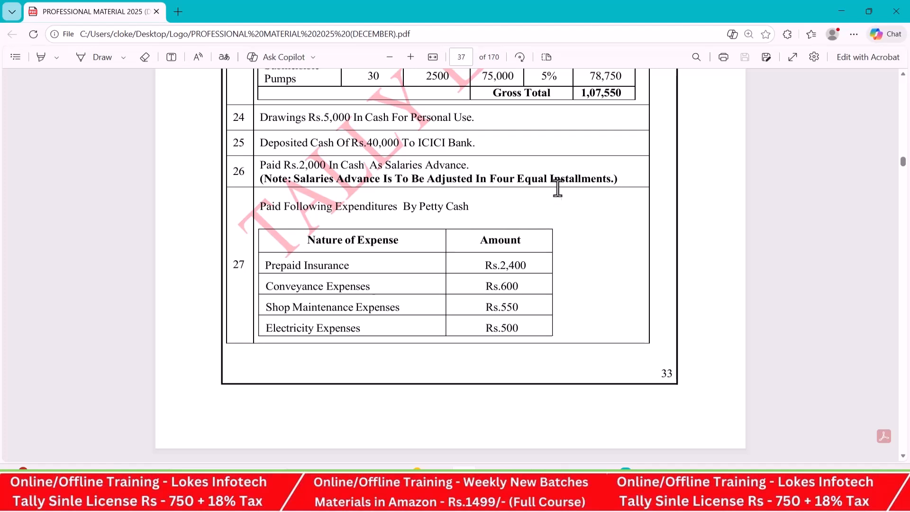
scroll(552, 227, down, 10)
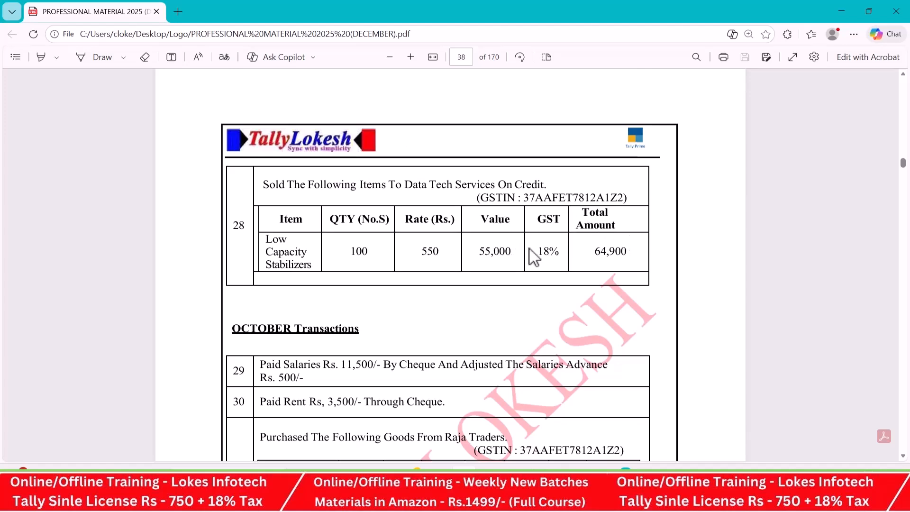
scroll(550, 240, down, 3)
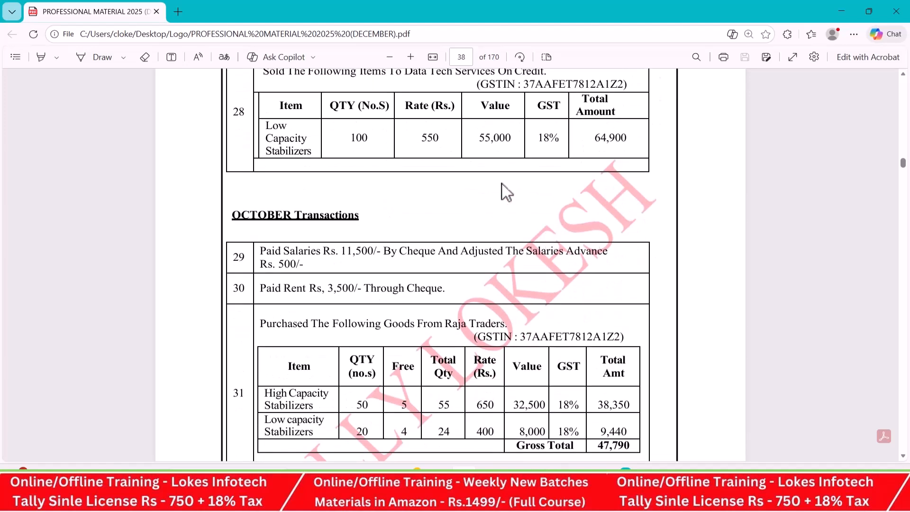
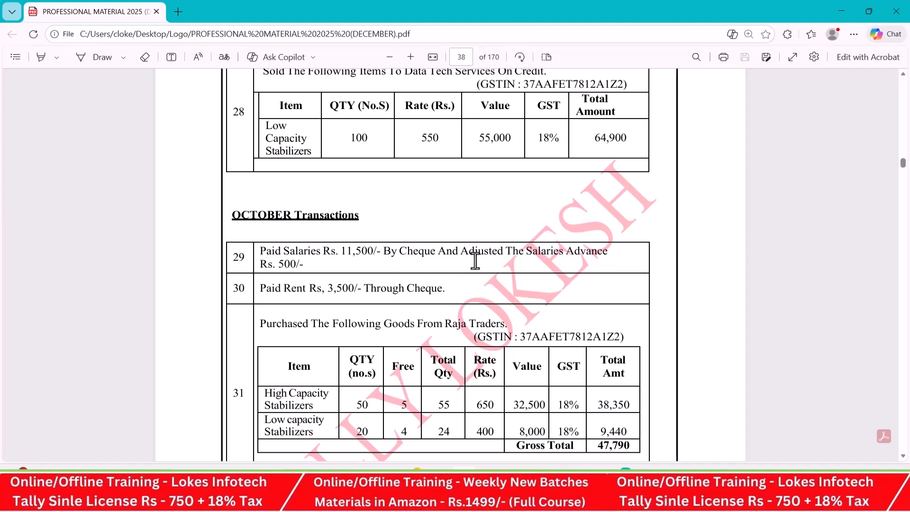
key(alt+Tab)
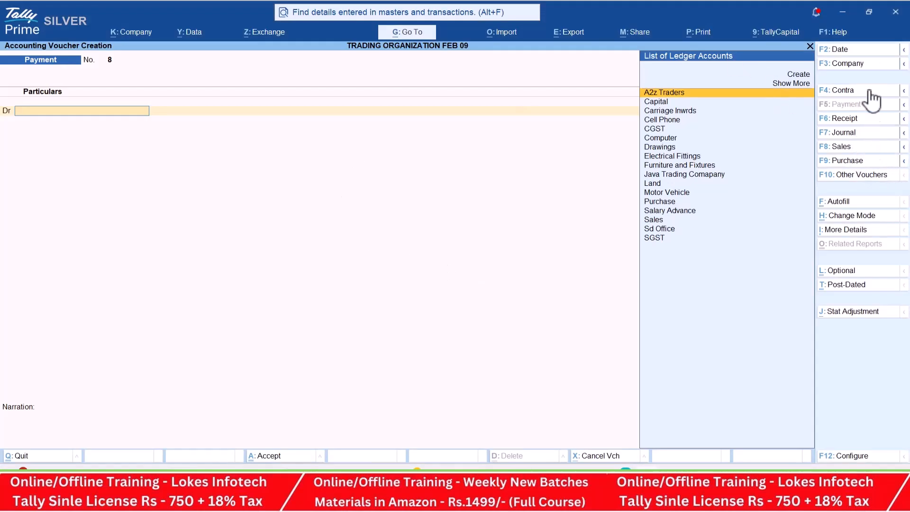
click(850, 51)
text(1-10)
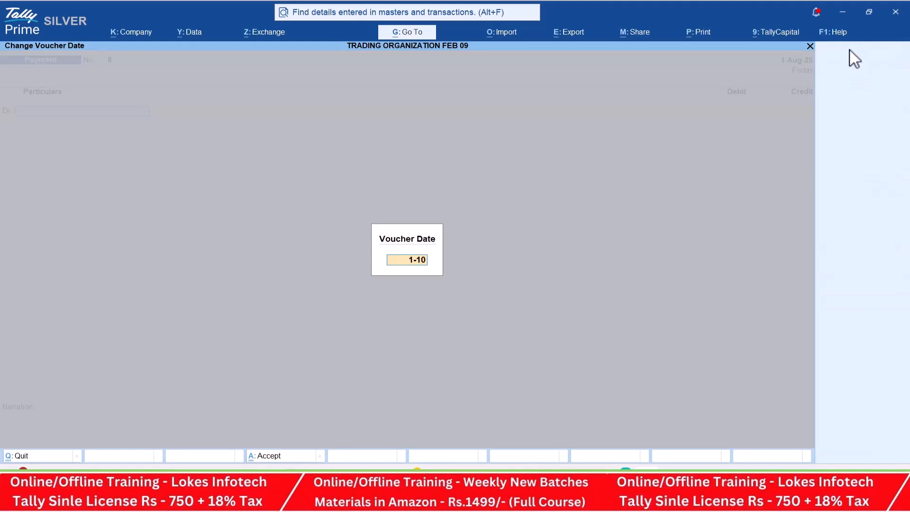
key(Return)
Create a Salaries ledger under Indirect Expenses for the payment voucher's debit line.
text(Sal)
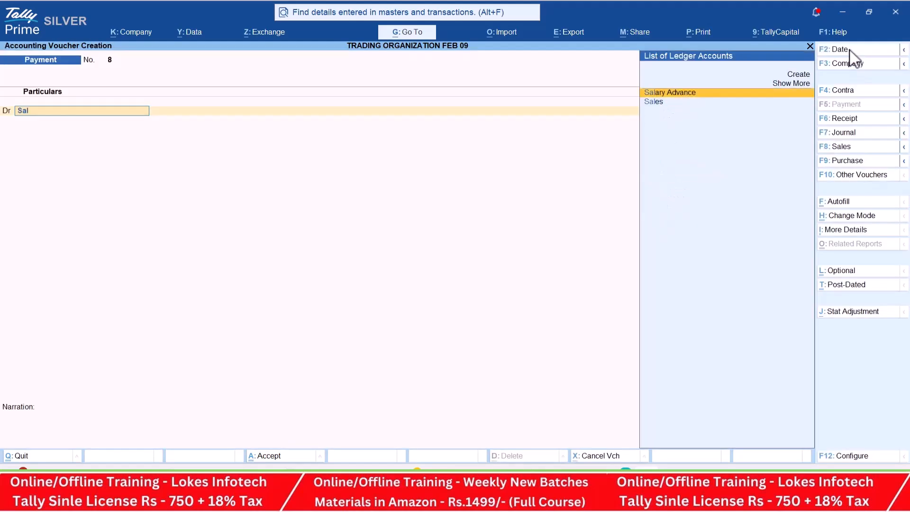
key(alt+c)
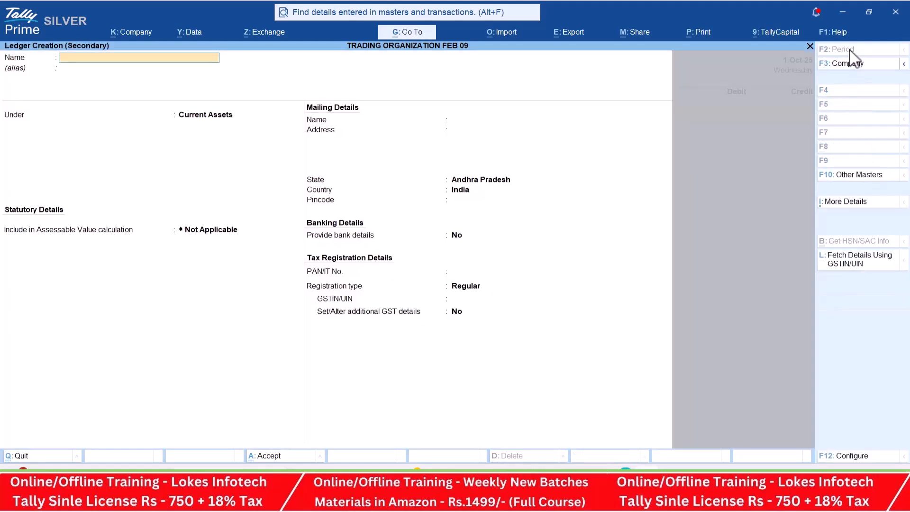
text(Salaries)
key(Return)
text(Ind)
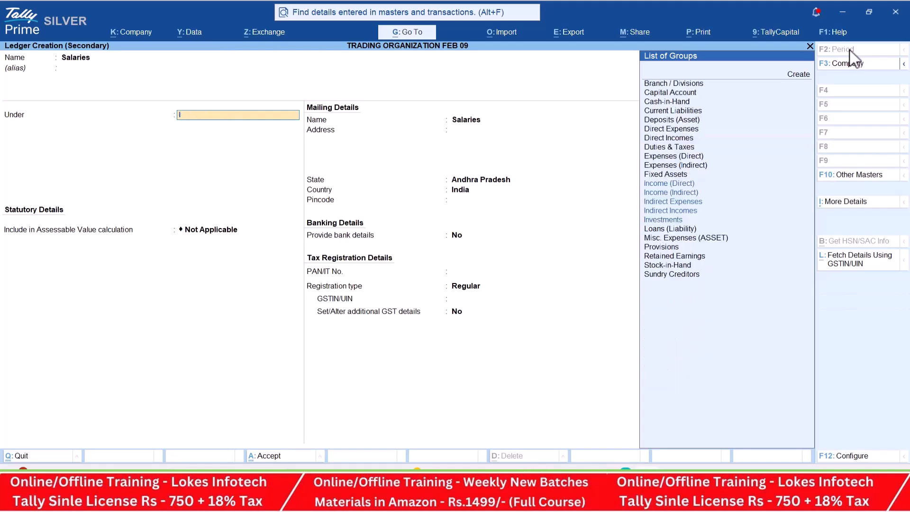
key(Return)
key(ctrl+a)
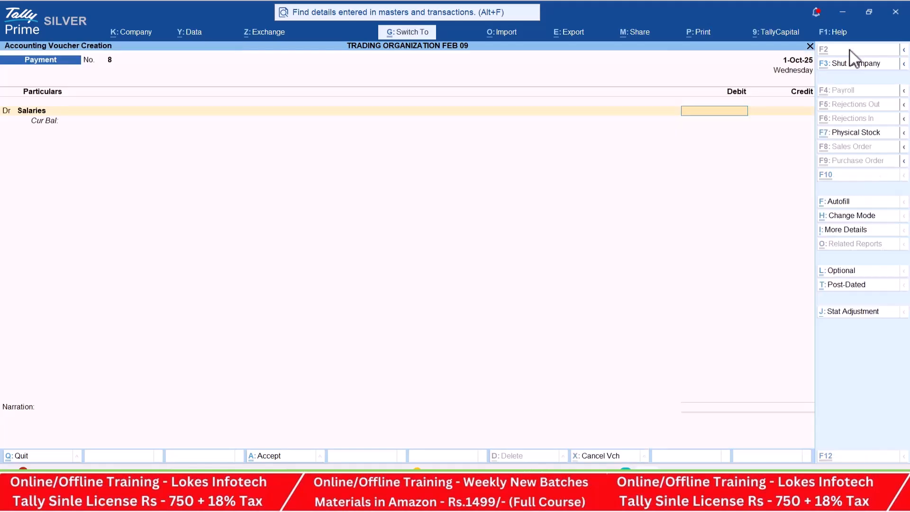
Debit Salaries with 11,500 in the payment voucher, checking the amount in the course PDF.
key(alt+Tab)
key(alt+Tab)
text(11500)
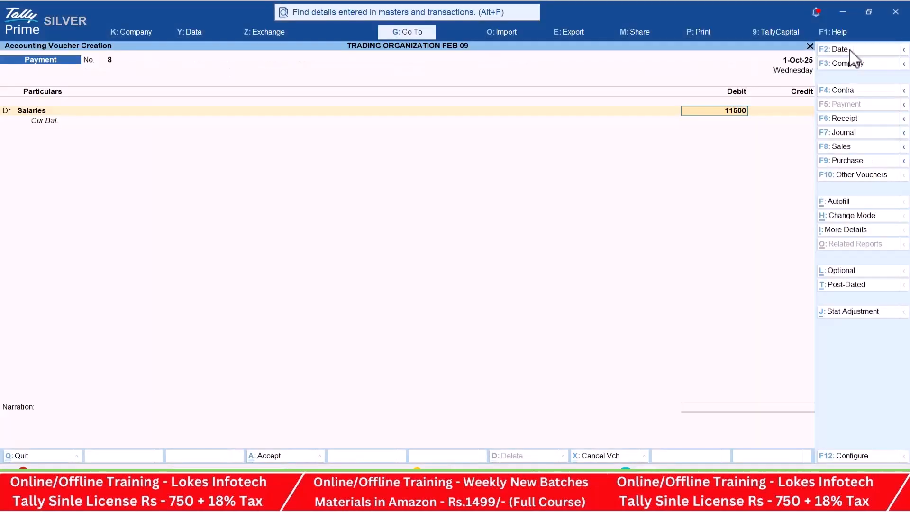
key(Return)
key(Return)
Credit Salary Advance with 5,000 in the salary payment voucher.
text(Sa)
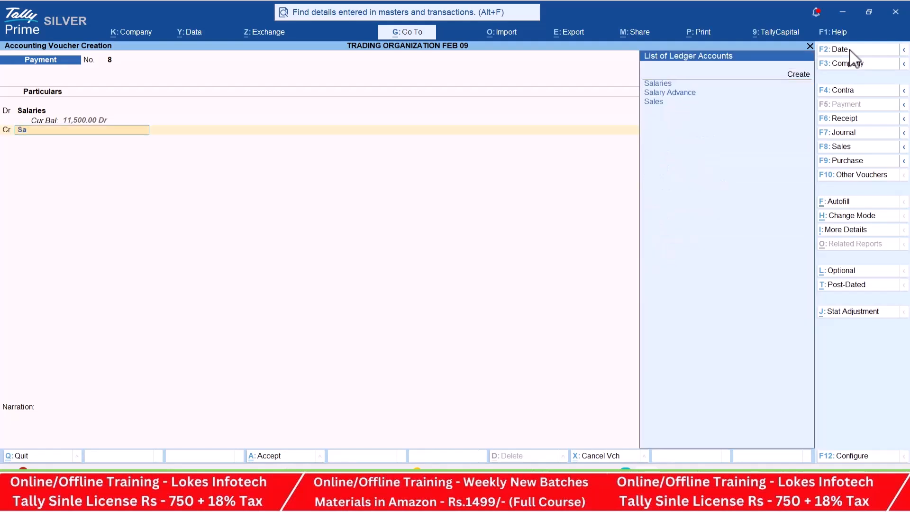
key(Return)
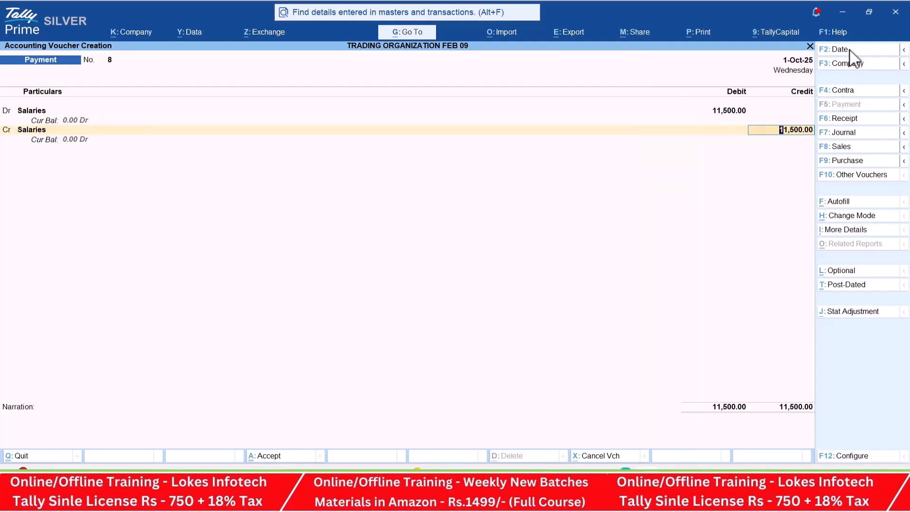
key(BackSpace)
text(Sa)
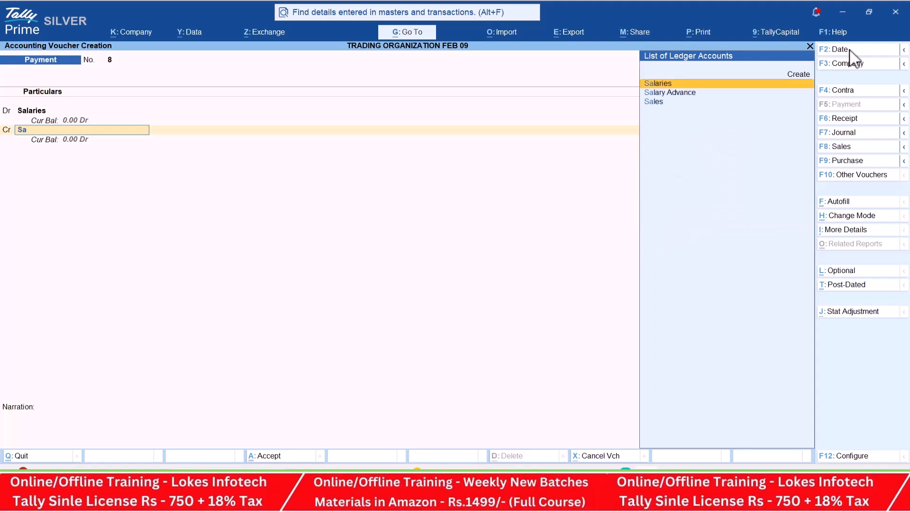
key(Down)
key(Return)
text(5000)
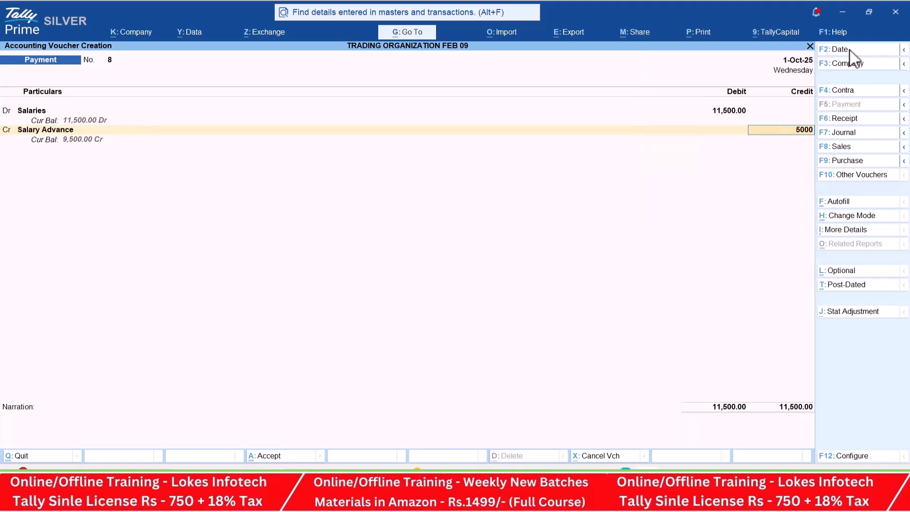
key(Return)
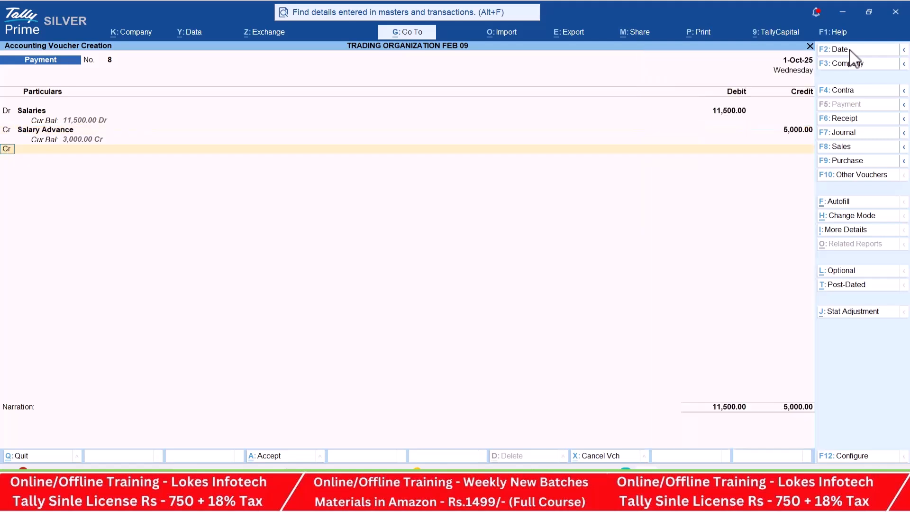
Add ICICI BANK as the second credit ledger for the salary payment, checking the transaction in the course PDF.
key(Return)
key(alt+Tab)
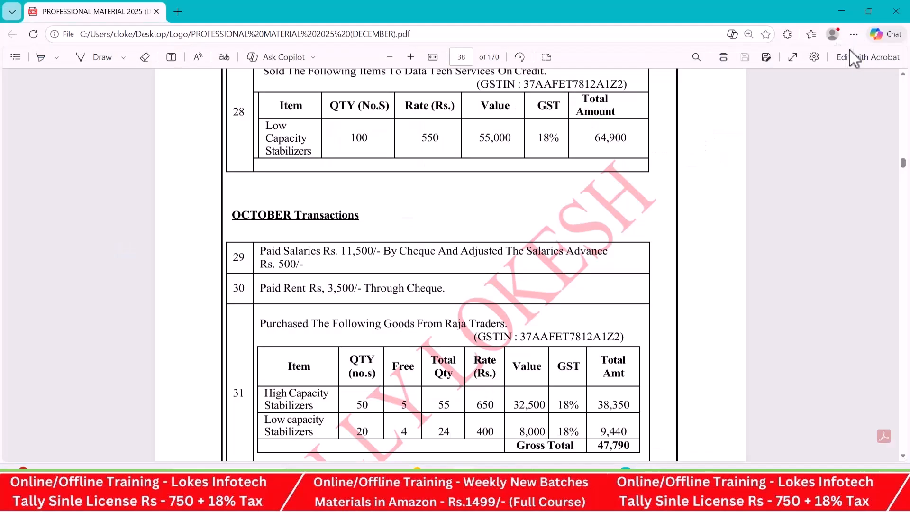
key(alt+Tab)
text(i)
key(Return)
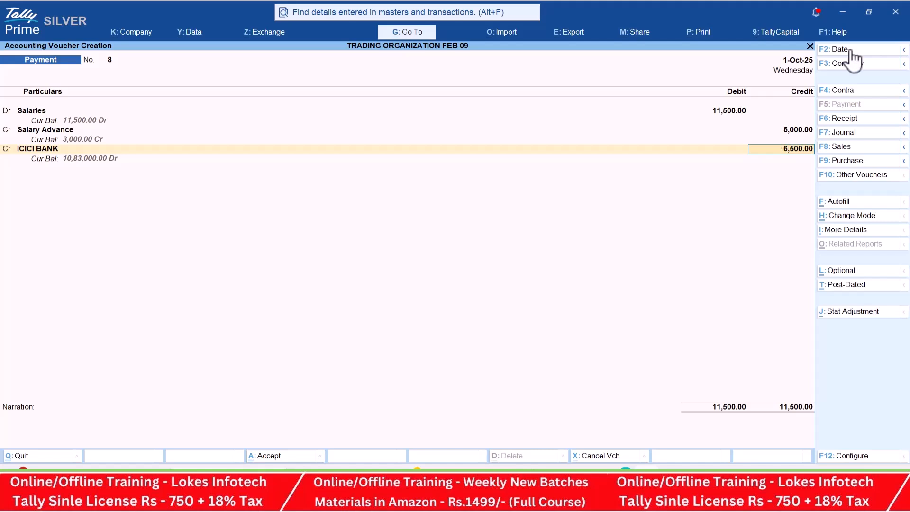
Correct the Salary Advance credit to 500, complete the 11,000 ICICI BANK cheque allocation, and save the payment voucher.
click(794, 132)
text(500)
key(Return)
key(Return)
key(Return)
key(Return)
key(Return)
key(Return)
key(Return)
key(Return)
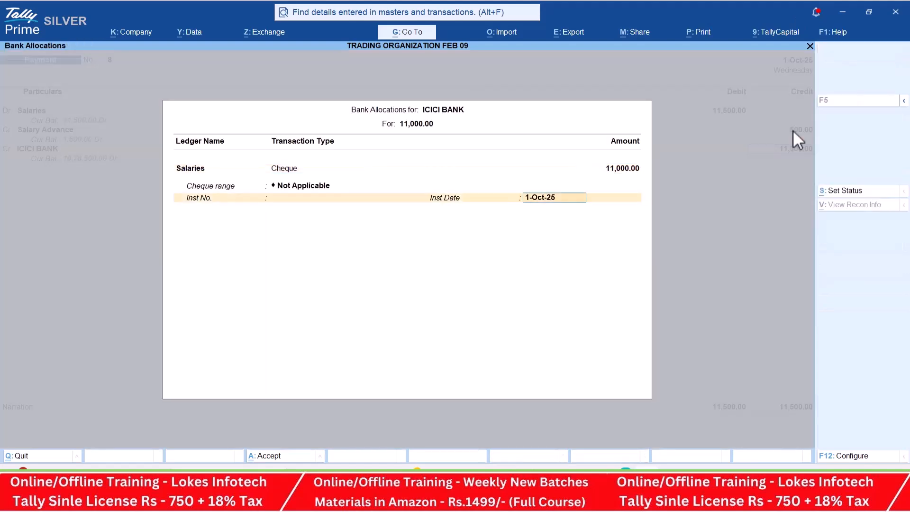
key(Return)
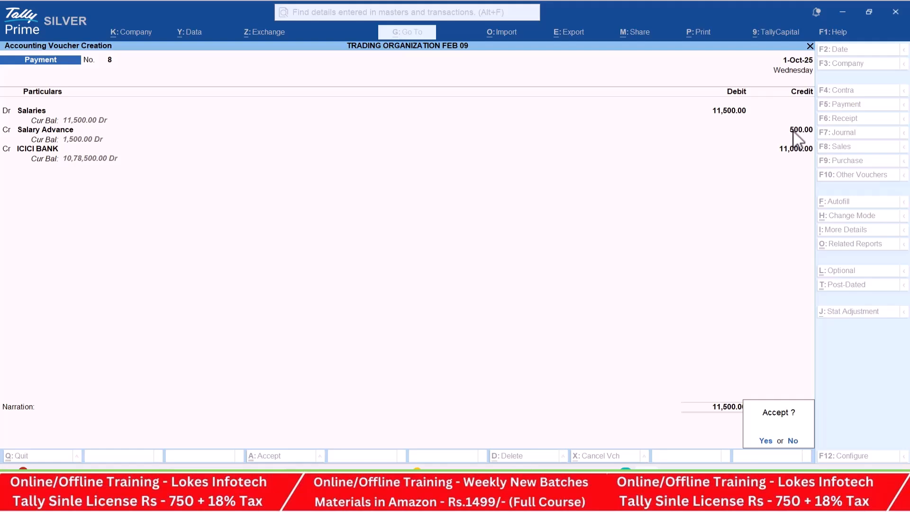
key(Return)
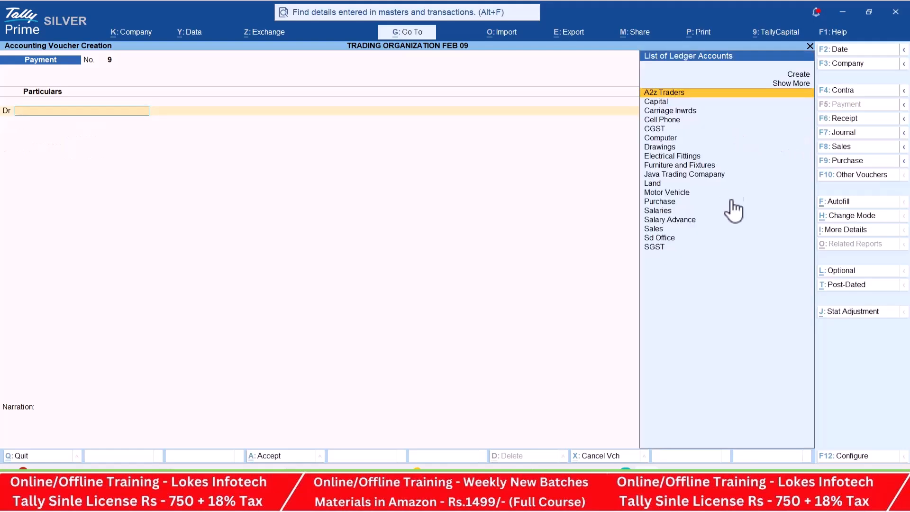
Consult the Raja Traders purchase with free quantities in the course PDF and open a purchase voucher.
key(alt+Tab)
scroll(448, 298, down, 1)
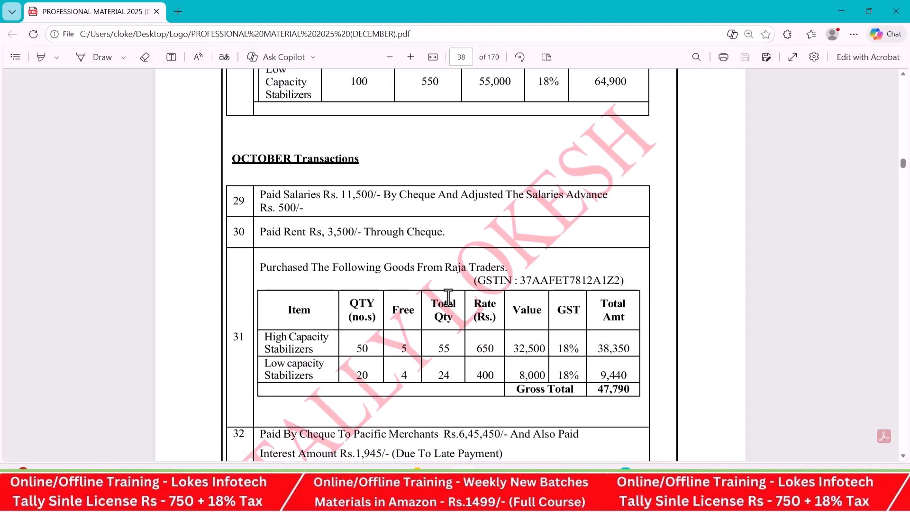
scroll(422, 237, down, 1)
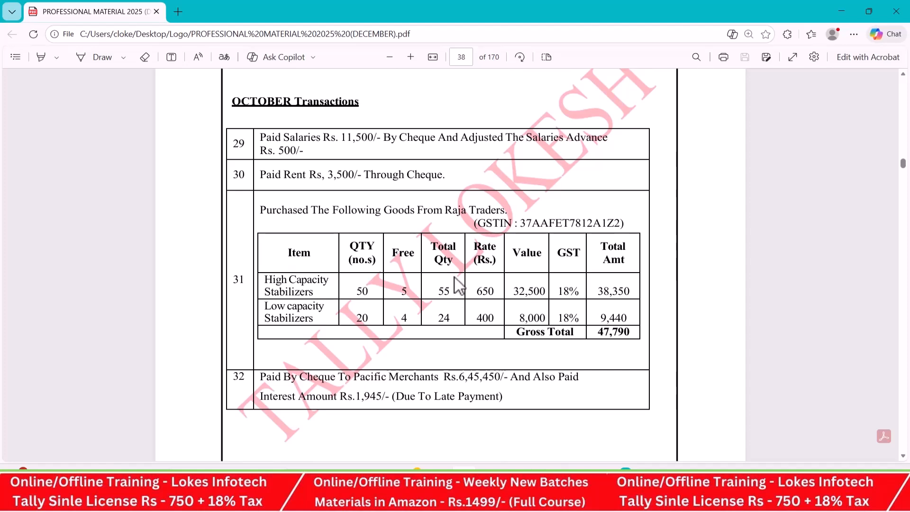
key(alt+Tab)
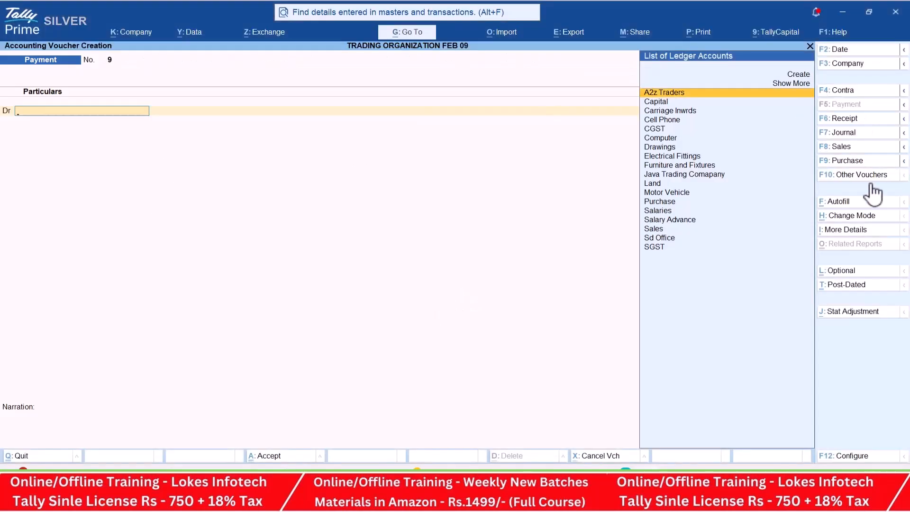
key(alt+Tab)
key(alt+Tab)
key(F9)
Enable separate Actual and Billed Quantity columns in invoices in the company features and save the settings.
click(138, 34)
key(Down)
key(Down)
key(Down)
key(Down)
key(Down)
key(Down)
key(Down)
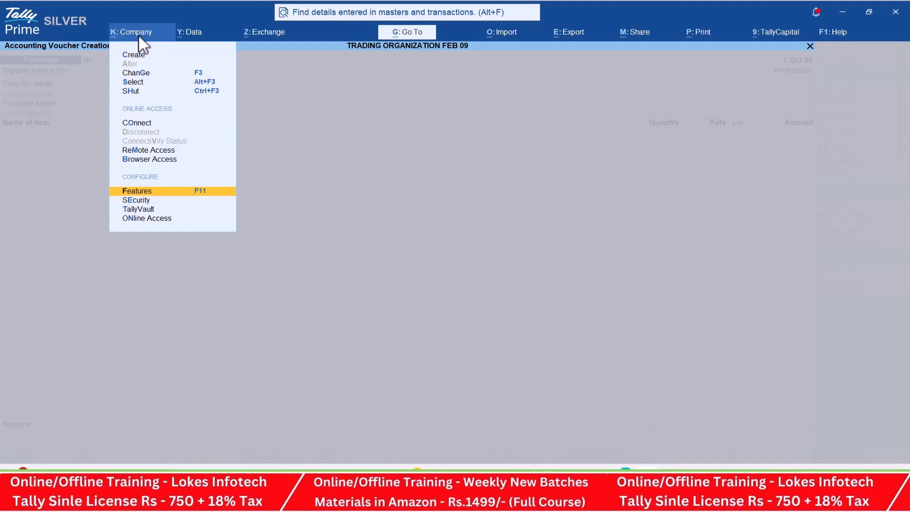
key(Return)
key(Down)
key(Down)
key(Down)
key(Down)
key(Down)
key(Down)
key(Down)
key(Down)
key(Down)
key(Down)
key(Down)
key(Down)
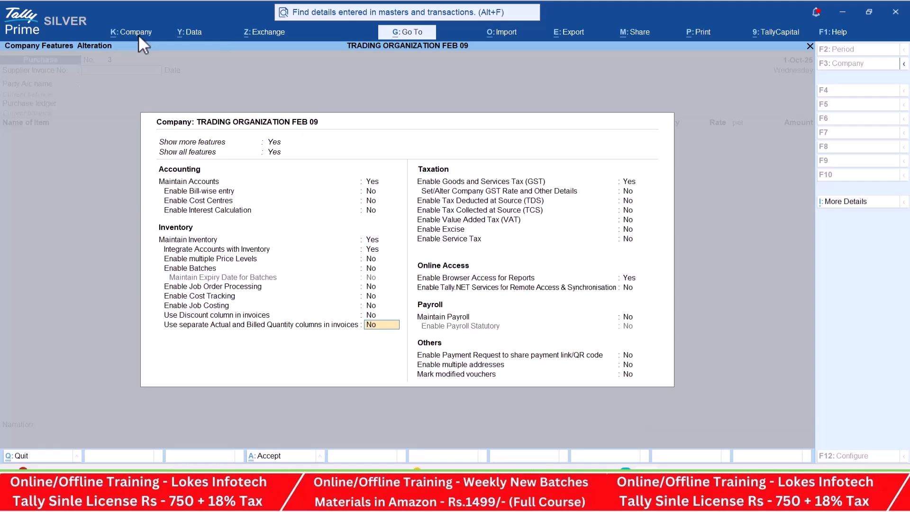
key(y)
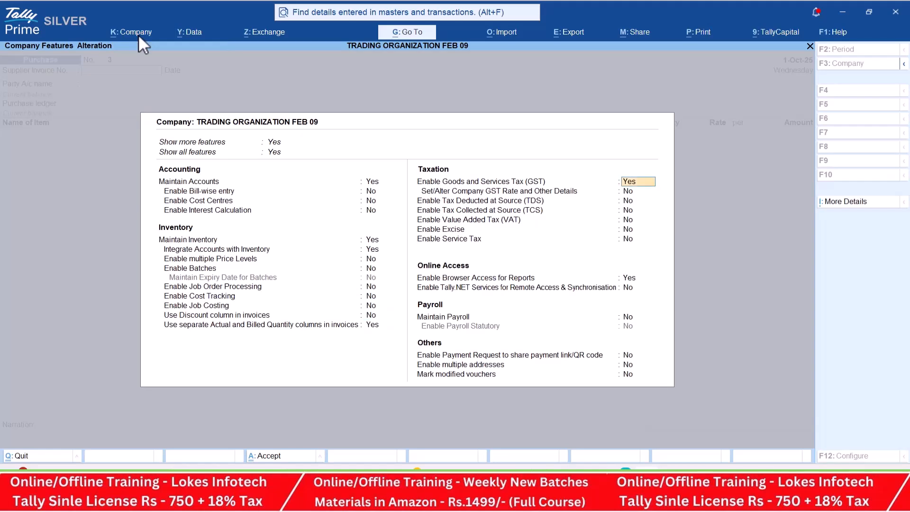
key(ctrl+a)
Create a party ledger named Raja Traders under Sundry Creditors, checking the supplier's name in the course PDF.
key(Return)
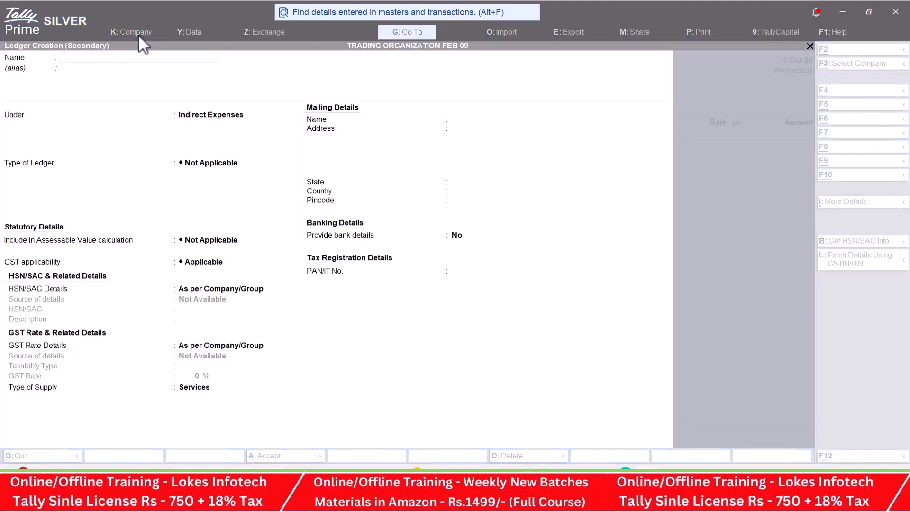
key(alt+Tab)
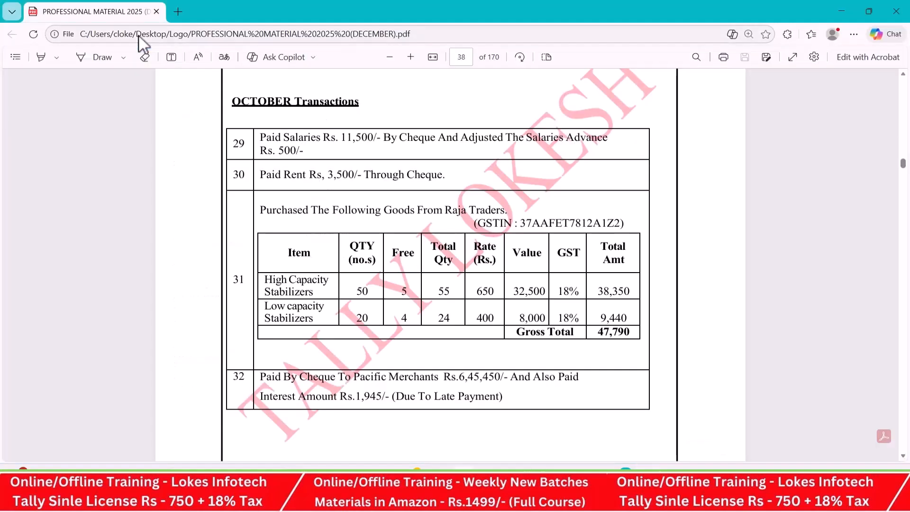
key(alt+Tab)
text(Raja traders)
key(Return)
key(Return)
text(Sun)
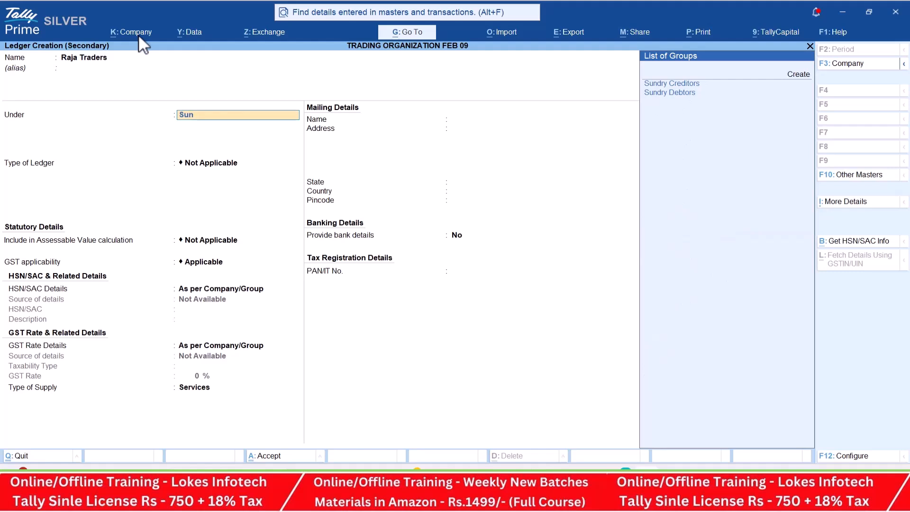
key(Down)
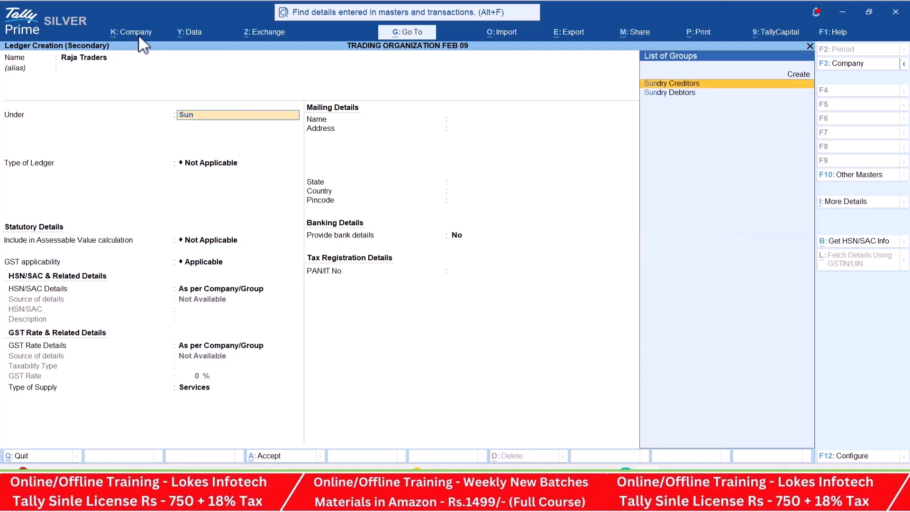
key(Return)
key(Return)
key(Return)
key(Return)
key(Return)
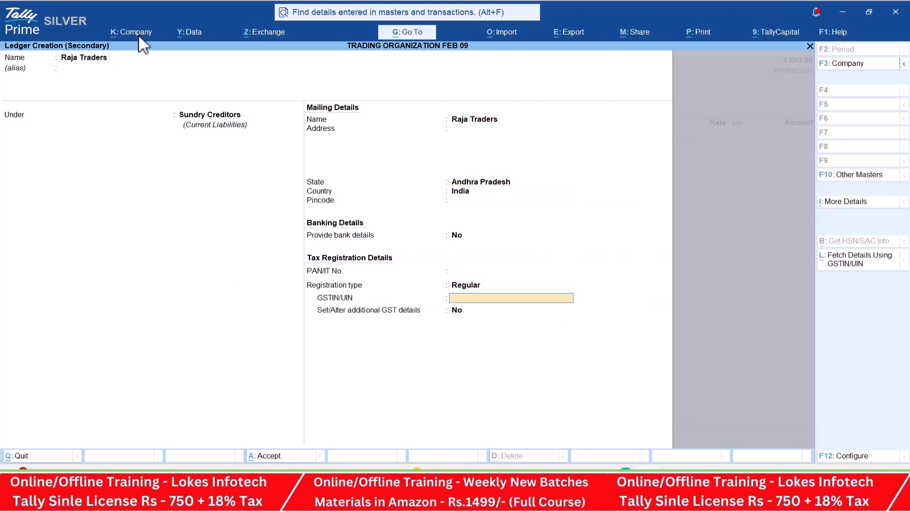
Copy the supplier's GSTIN from the course PDF into the Raja Traders ledger and save the ledger and party details.
key(alt+Tab)
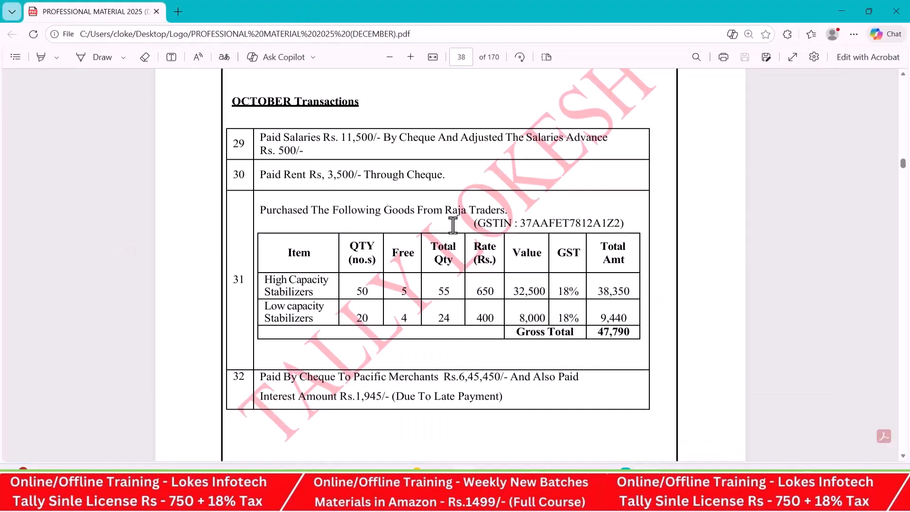
drag(522, 223, 615, 223)
key(ctrl+c)
key(alt+Tab)
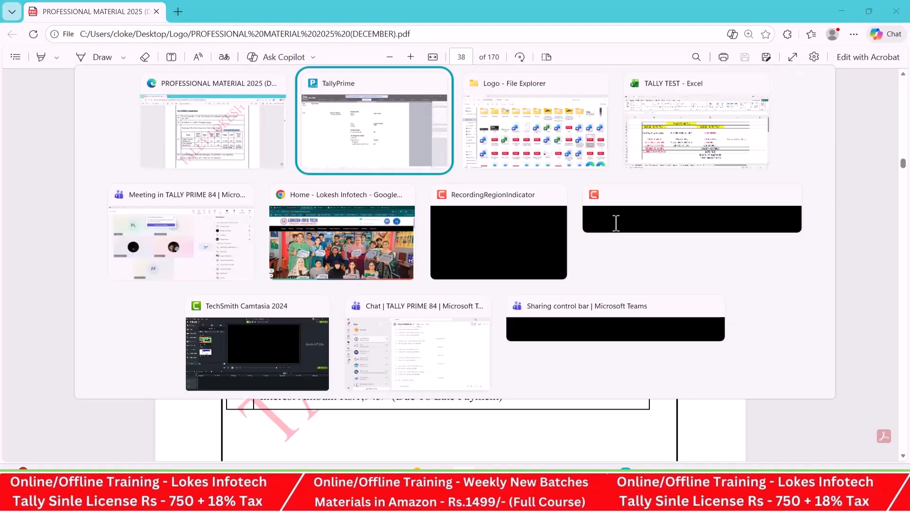
key(ctrl+v)
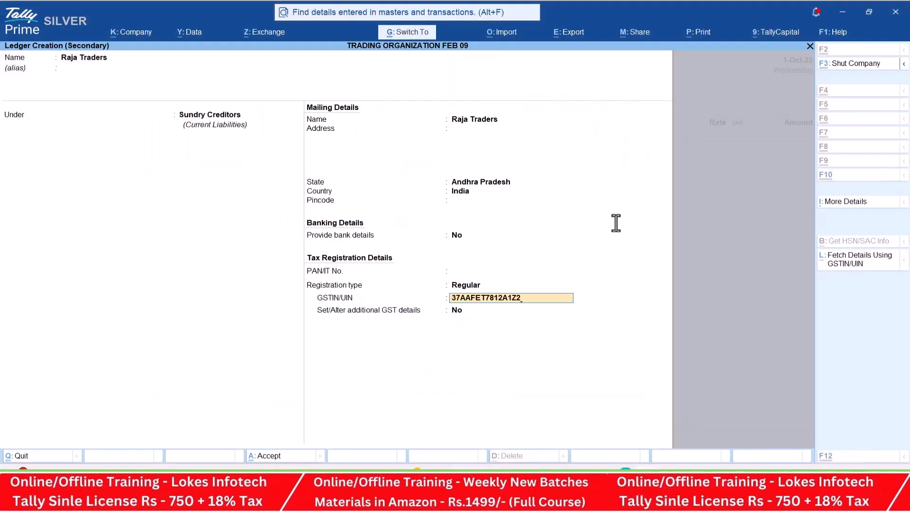
key(ctrl+a)
key(ctrl+a)
key(ctrl+a)
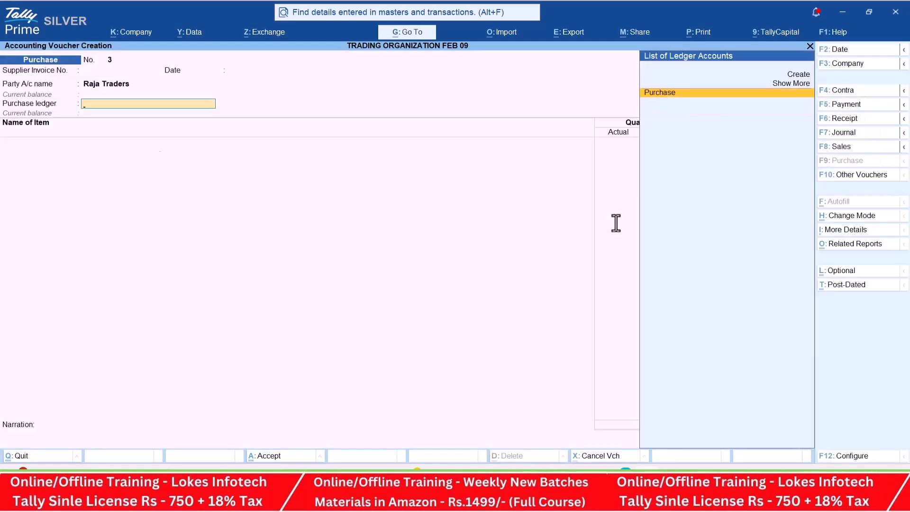
Select Purchase as the purchase ledger and add High Capacity Stabilizers as the first item, checking the course PDF.
key(Return)
key(alt+Tab)
key(alt+Tab)
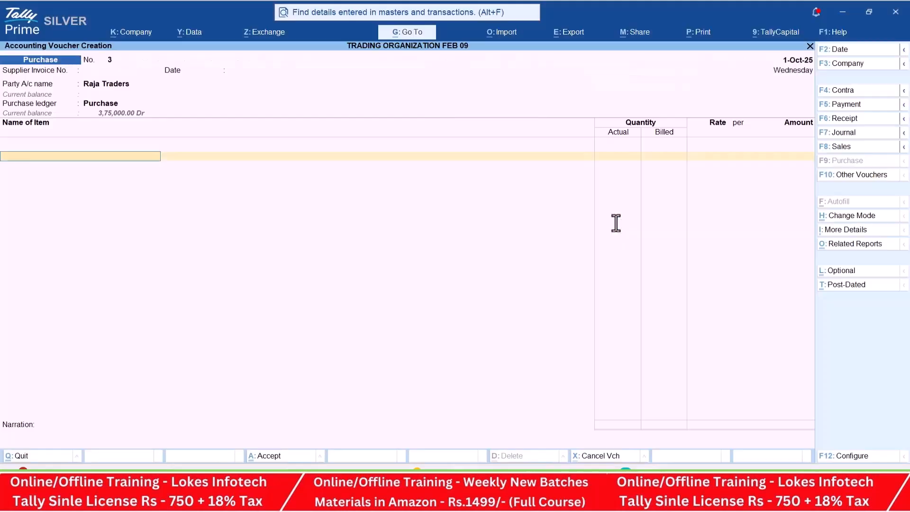
key(Return)
Enter 55 actual and 50 billed nos at a rate of 650 for High Capacity Stabilizers, following the course PDF.
key(alt+Tab)
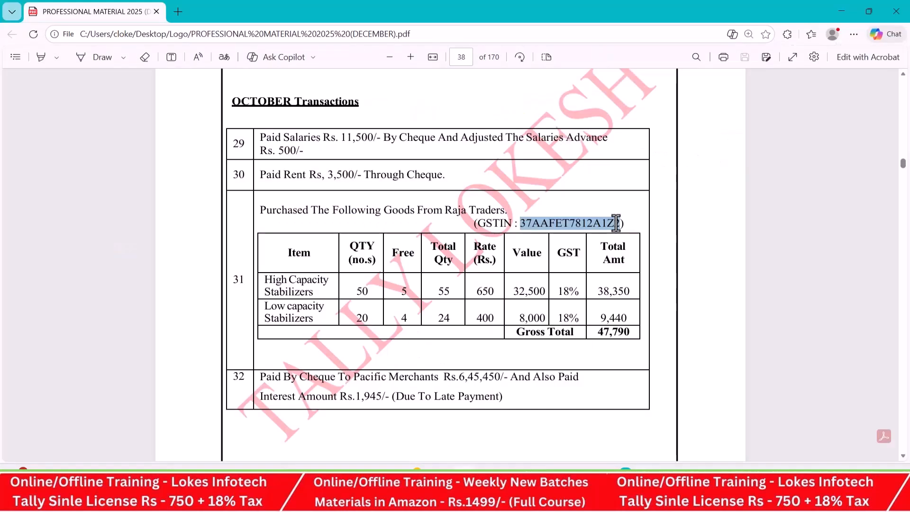
drag(439, 290, 451, 296)
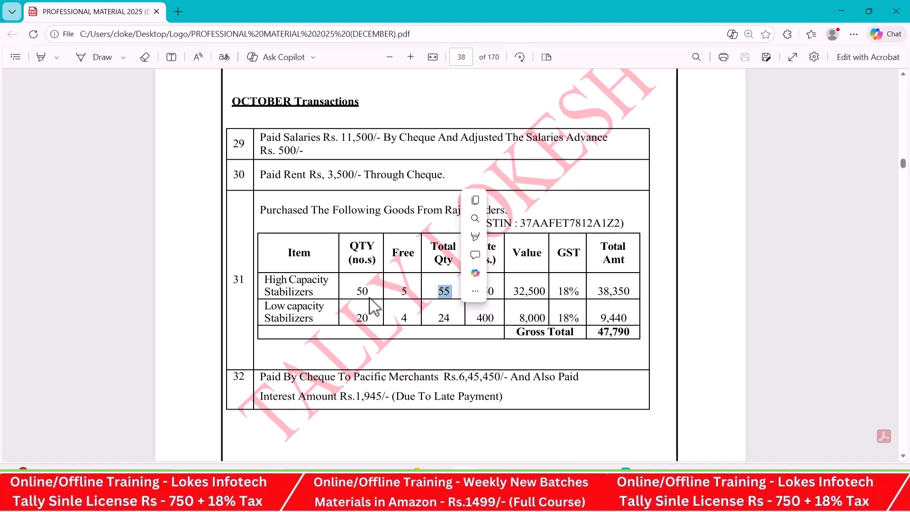
key(alt+Tab)
text(55)
key(Return)
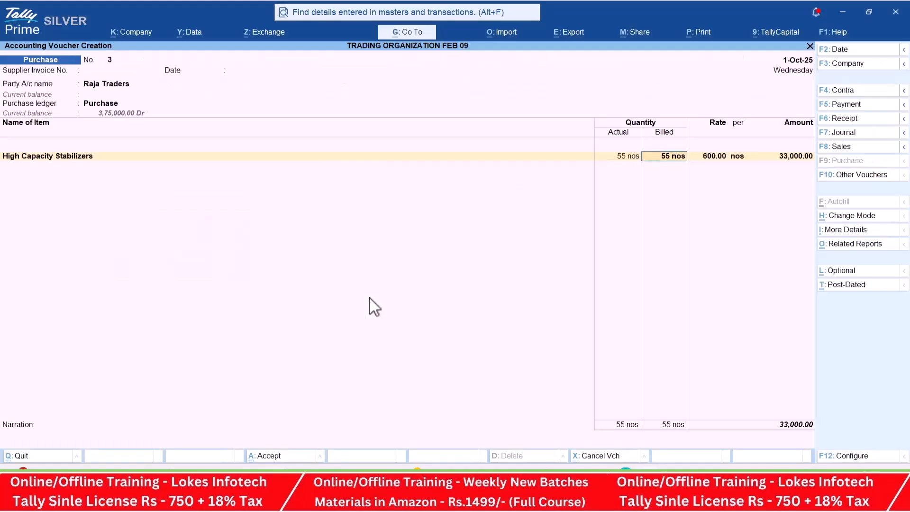
key(Return)
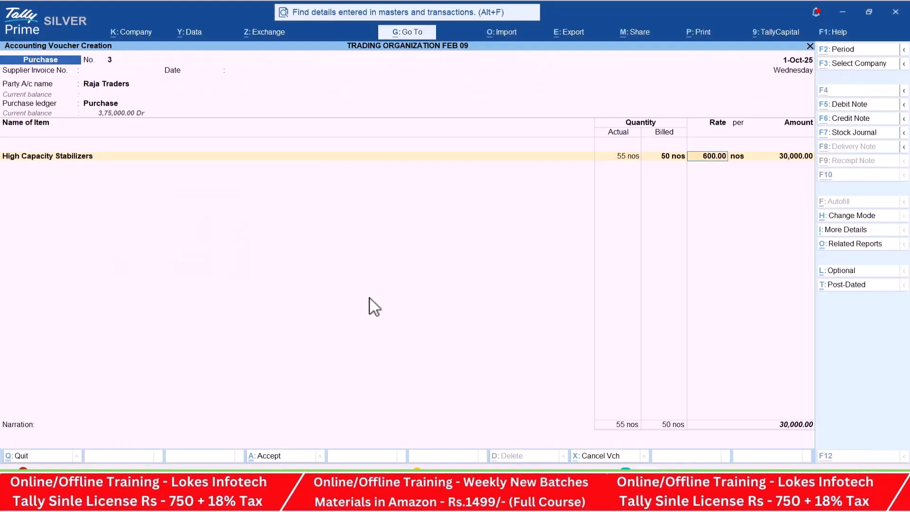
key(alt+Tab)
key(alt+Tab)
text(650)
key(Return)
key(Return)
key(Return)
Add Low Capacity Stabilizers as the second item with an actual quantity of 24 and a billed quantity of 20 nos.
key(alt+Tab)
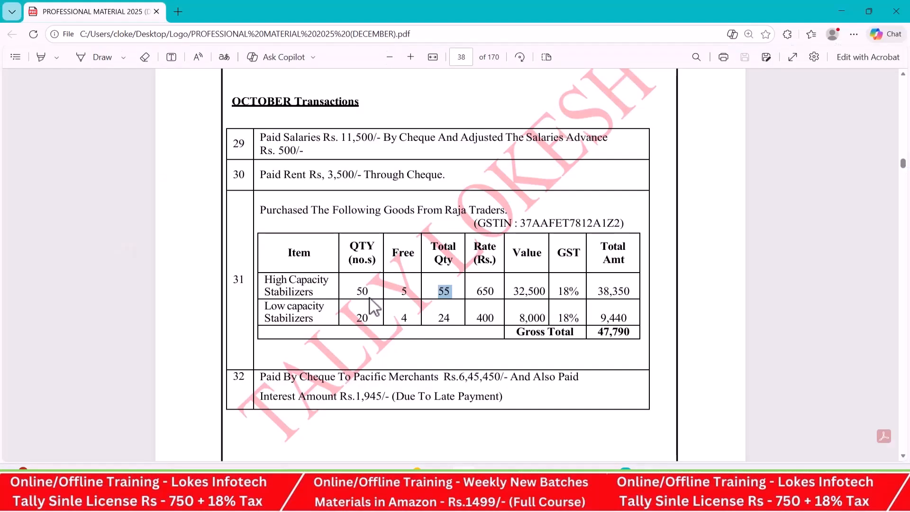
key(alt+Tab)
text(Lo)
key(Return)
key(alt+Tab)
key(alt+Tab)
text(24)
key(Return)
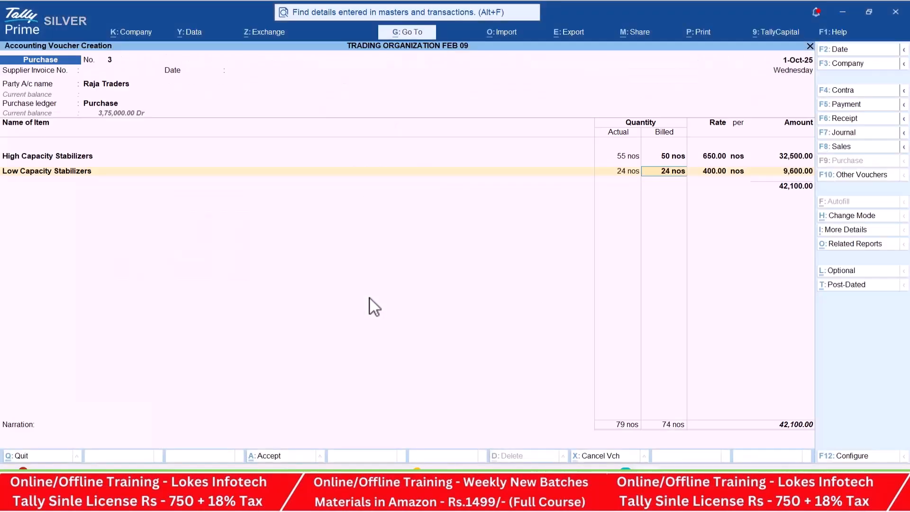
text(20)
key(Return)
Check the Low Capacity Stabilizers rate in the course PDF and accept 400 per nos for that item.
key(alt+Tab)
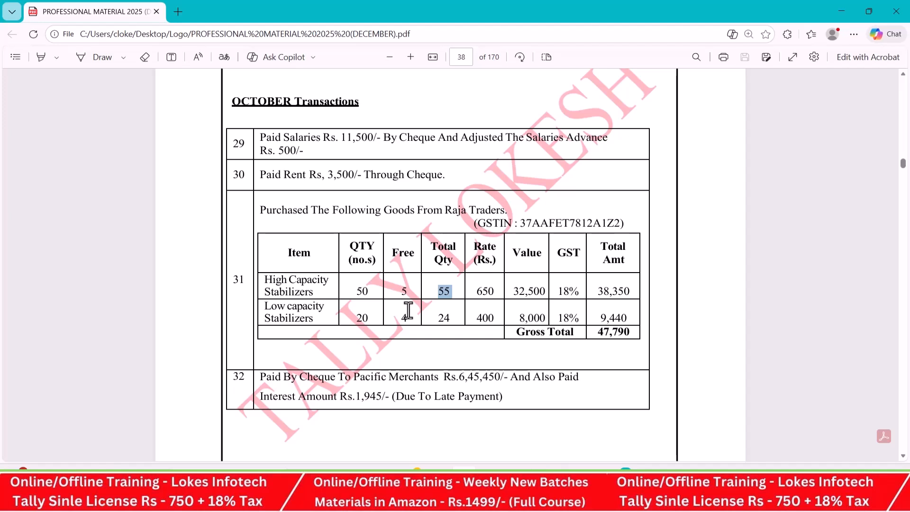
key(alt+Tab)
key(Return)
key(Return)
key(Return)
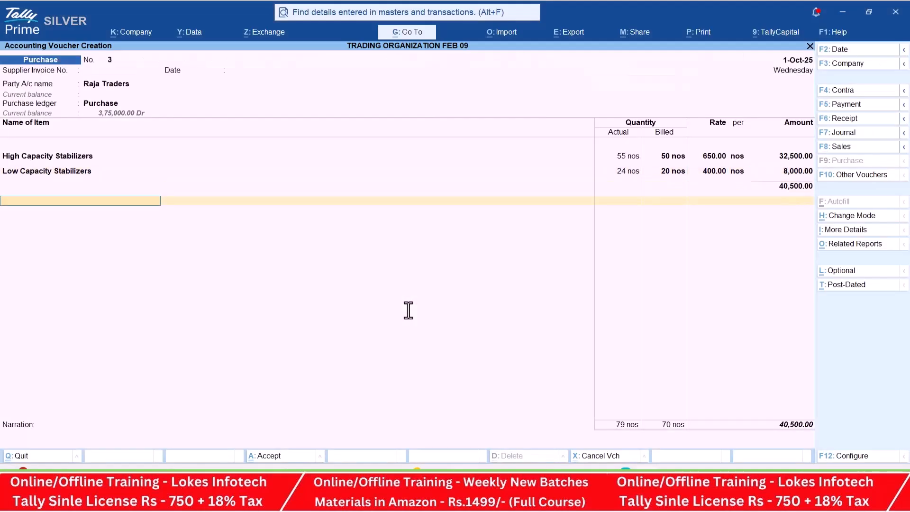
Add the CGST and SGST tax ledgers to the Raja Traders purchase and save the voucher without a narration.
text(Cg)
key(Return)
key(Return)
text(Sg)
key(Return)
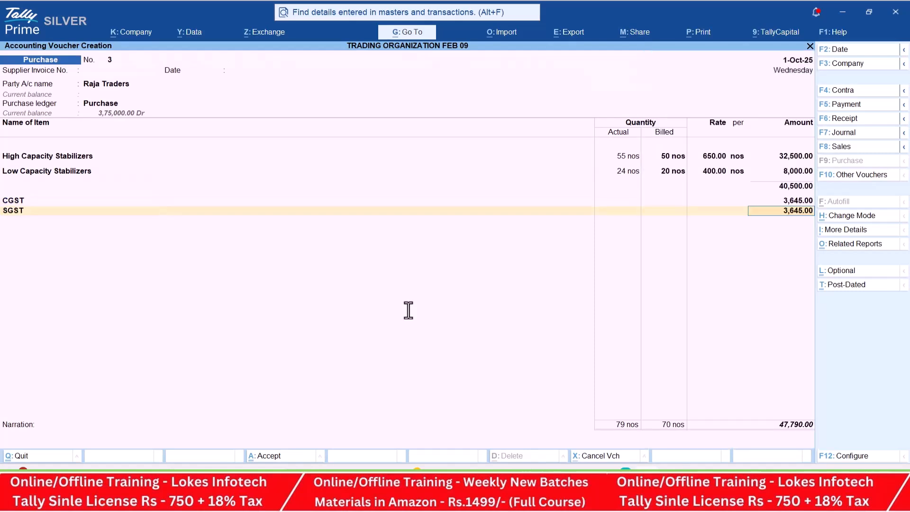
key(Return)
key(Return)
key(Return)
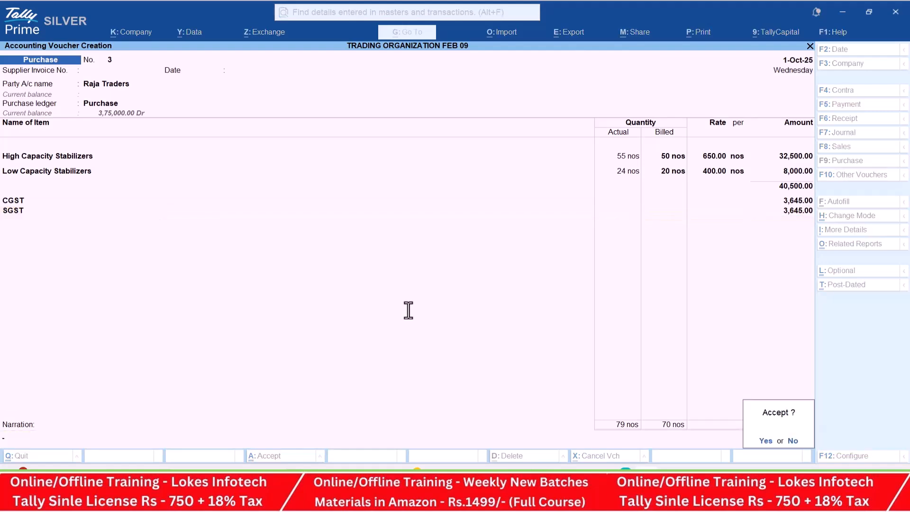
Consult the Pacific Merchants cheque payment with interest in the course PDF and open a payment voucher.
key(alt+Tab)
scroll(385, 334, down, 5)
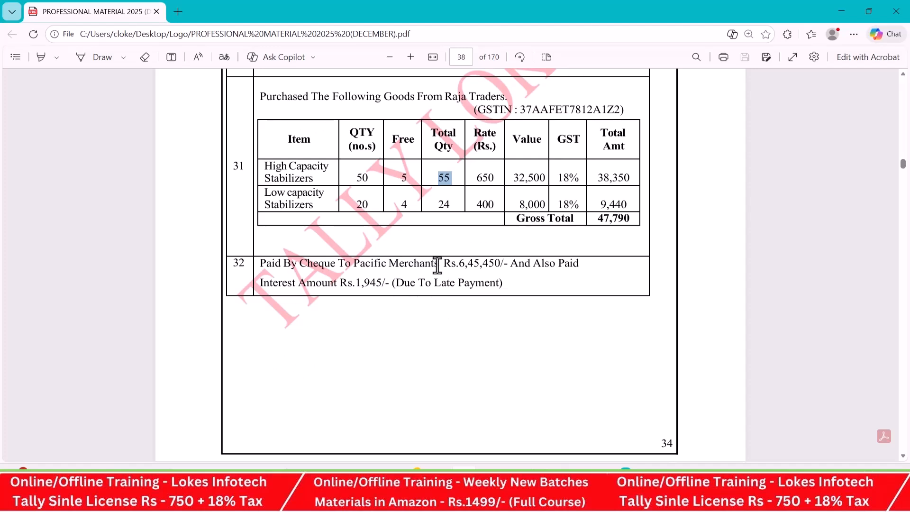
key(alt+Tab)
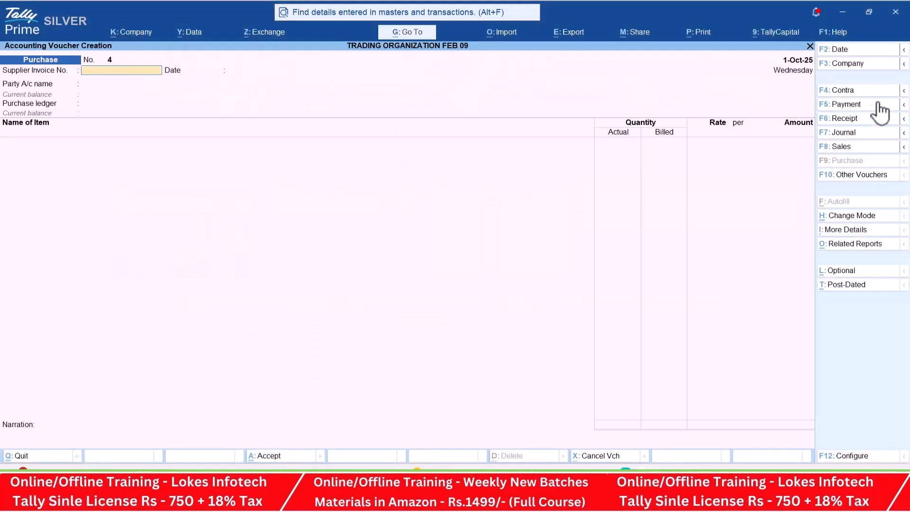
click(856, 108)
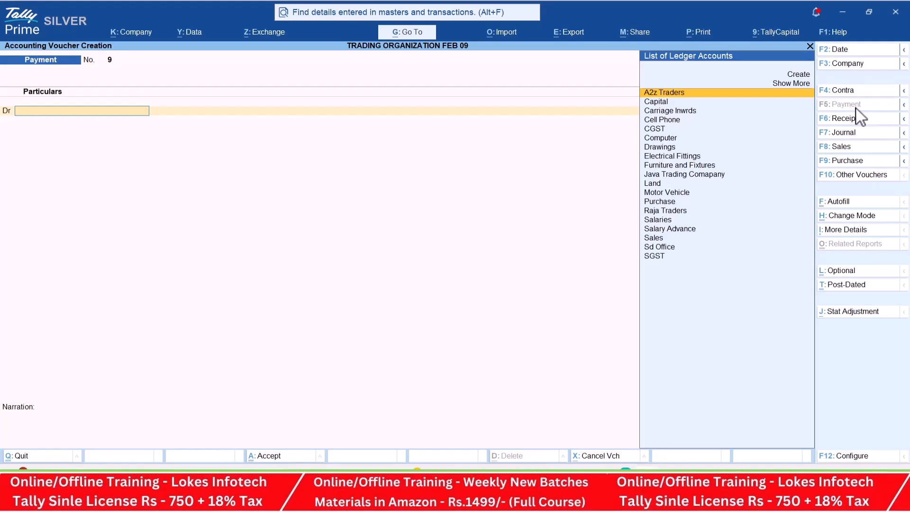
Debit A2z Traders with 6,45,450 in the payment voucher, checking the amount in the course PDF.
key(Return)
key(alt+Tab)
key(alt+Tab)
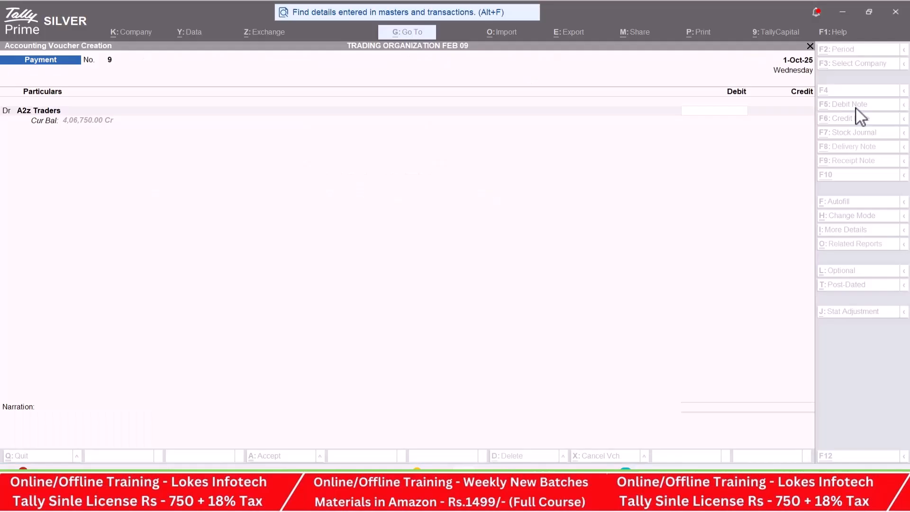
text(645)
key(alt+Tab)
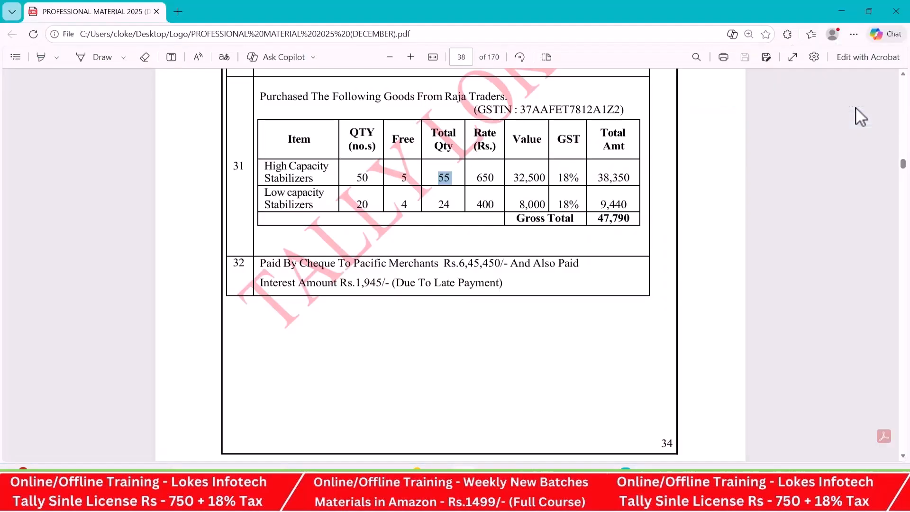
key(alt+Tab)
text(450)
key(Return)
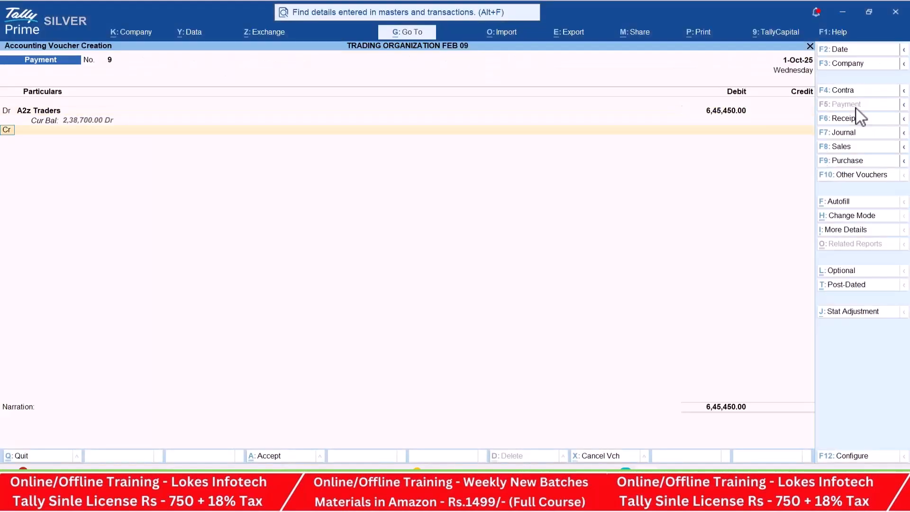
Add a second debit line to the payment and create its ledger Interest Paid under Indirect Expenses.
key(d)
key(Return)
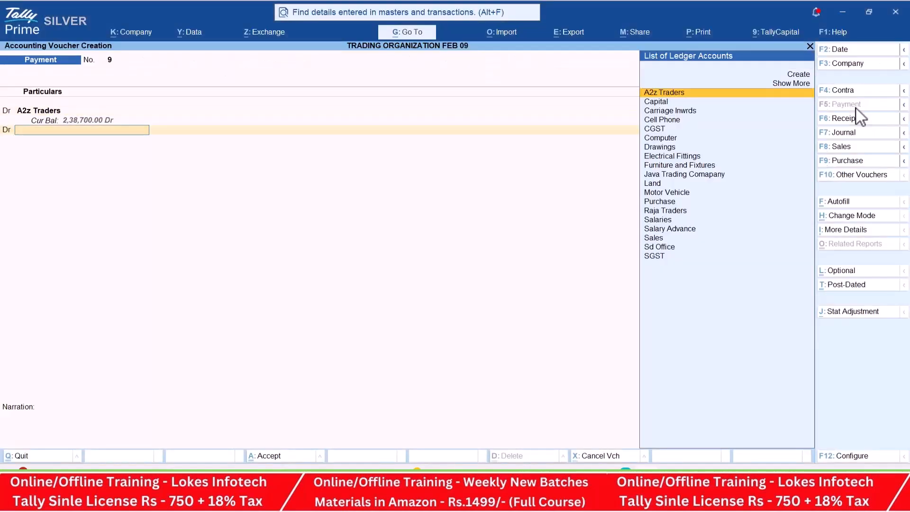
key(alt+c)
text(Interest Pai)
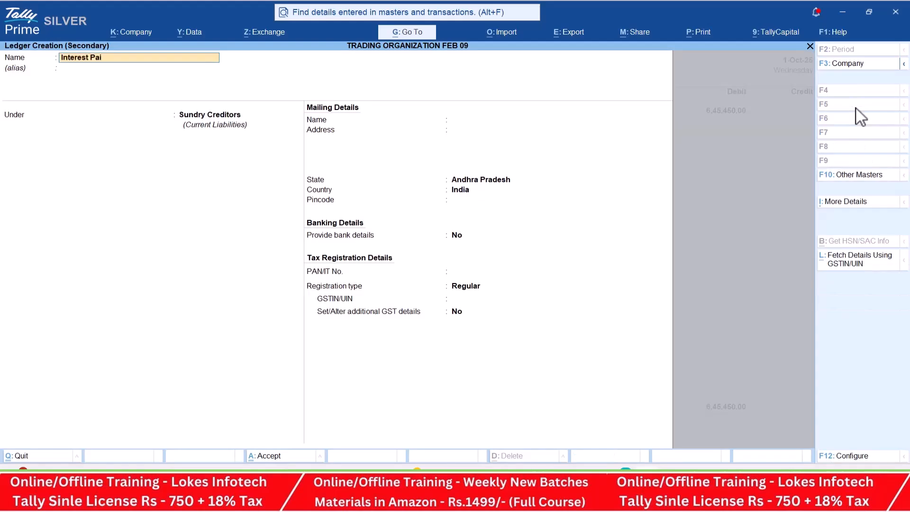
text(d)
key(Return)
text(Indirect Expenses)
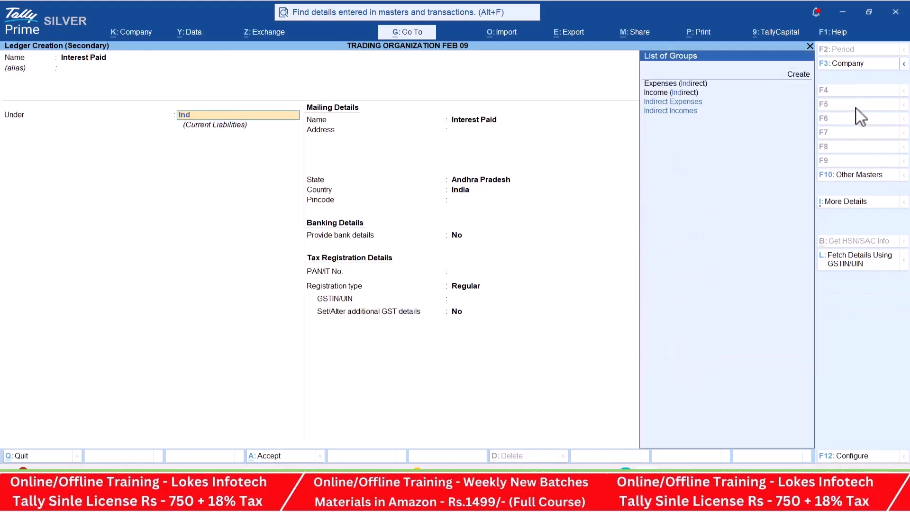
key(Return)
key(ctrl+a)
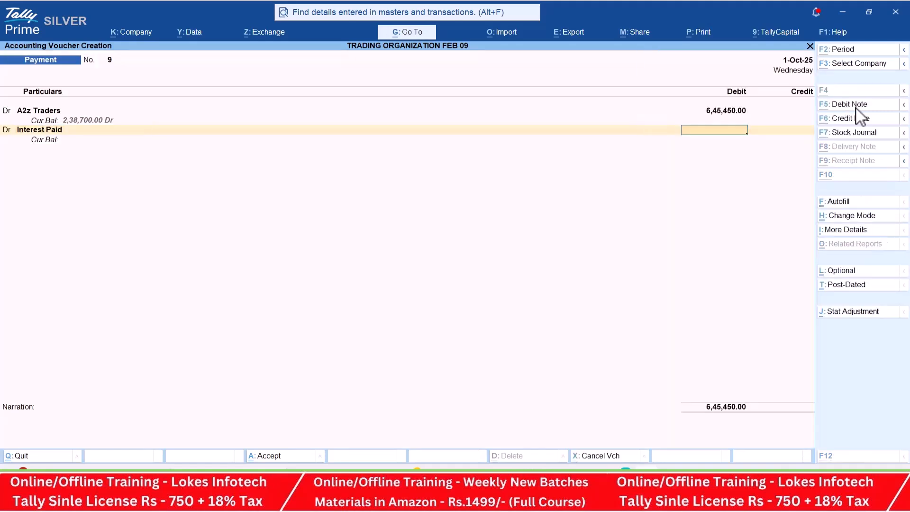
Enter a debit of 1,945 for Interest Paid, checking the interest amount in the course PDF.
key(alt+Tab)
key(alt+Tab)
text(1,945)
key(Return)
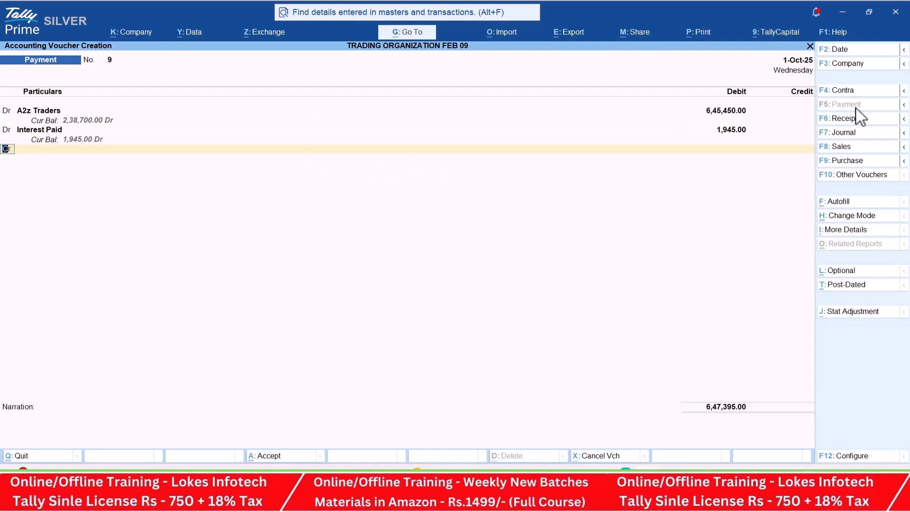
Credit ICICI BANK with 6,47,395, accept the bank allocation, and save the payment voucher without a narration.
key(Return)
text(Ic)
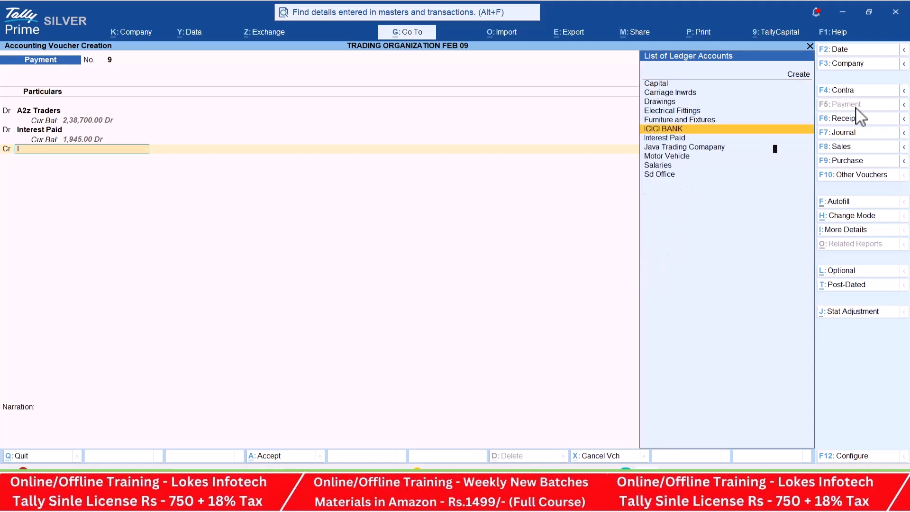
key(Return)
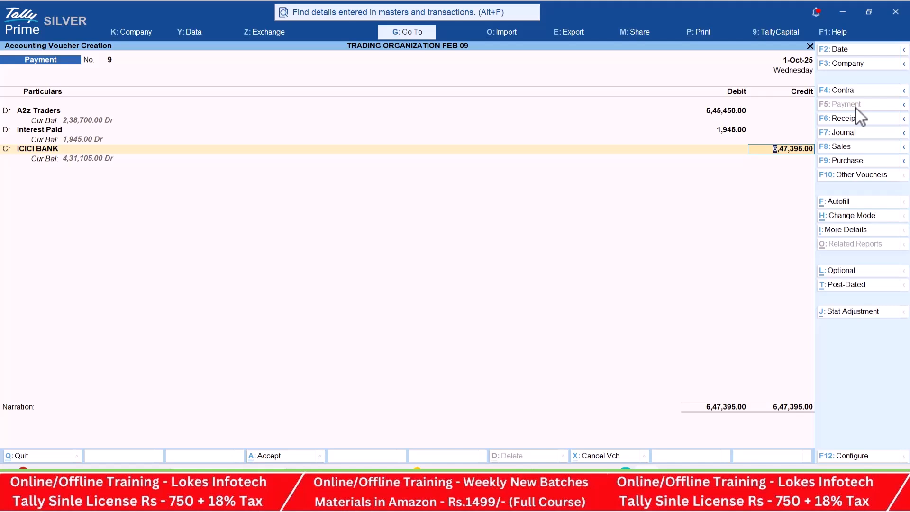
key(Return)
key(Return)
key(Return)
key(Return)
key(Return)
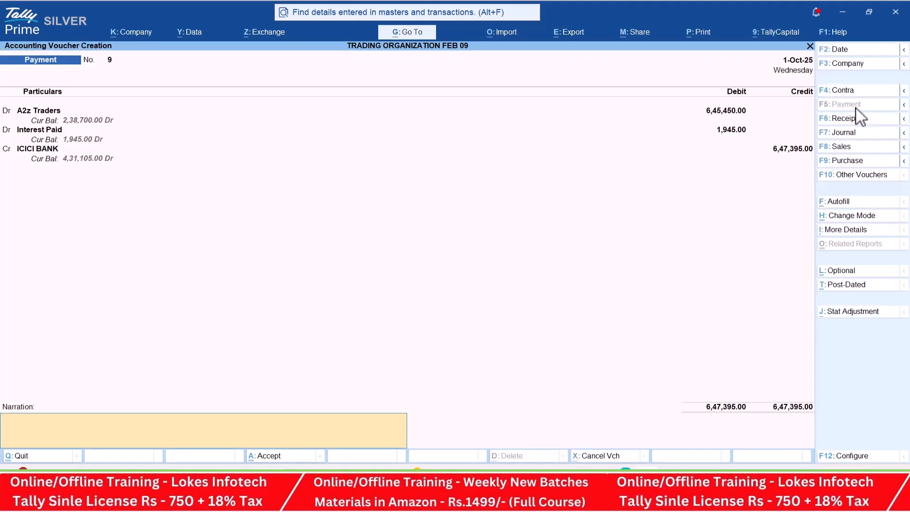
key(Return)
Find the credit sale to Java Trading Company in the course PDF and start a sales voucher for that party with the Sales ledger.
key(alt+Tab)
scroll(471, 264, down, 10)
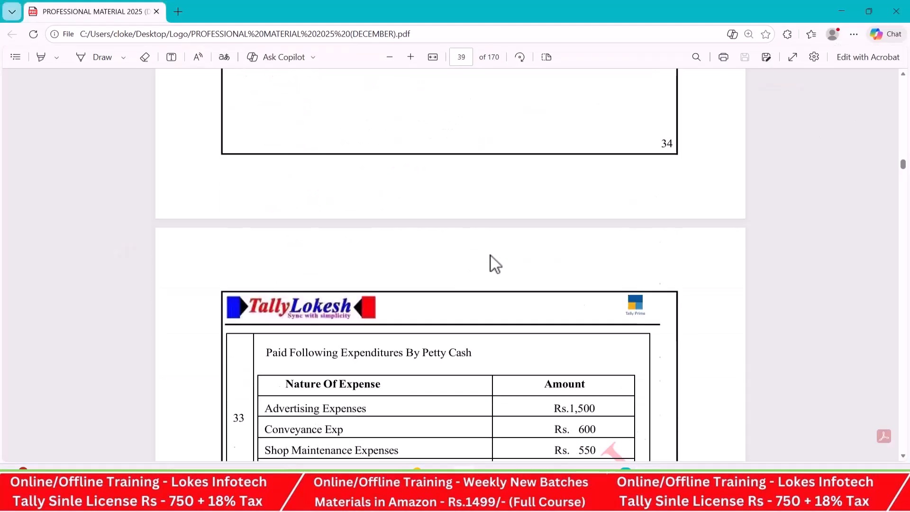
scroll(541, 245, down, 3)
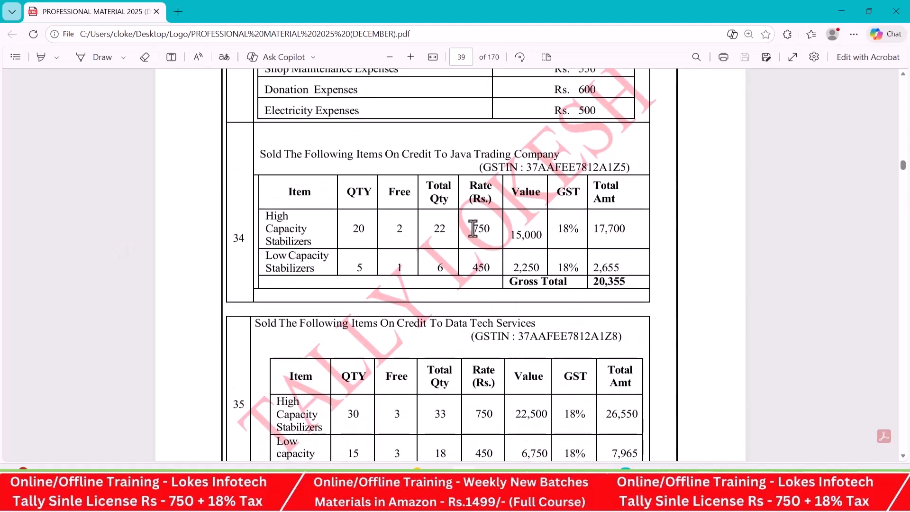
key(alt+Tab)
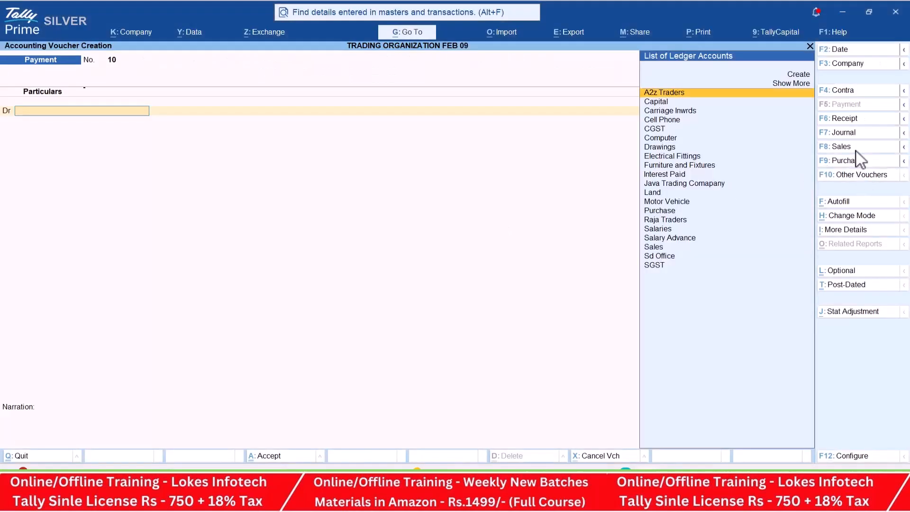
click(856, 151)
key(Down)
key(Down)
key(Down)
key(Return)
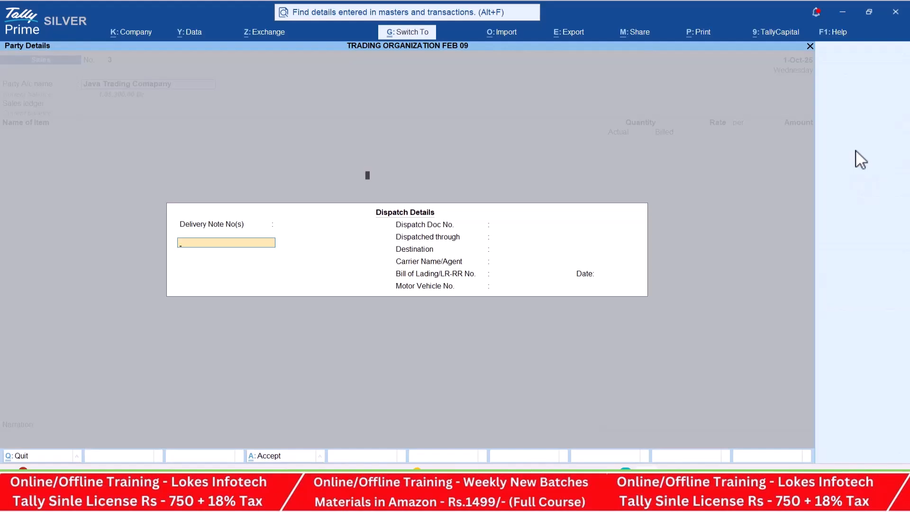
key(ctrl+a)
key(Return)
key(alt+Tab)
key(alt+Tab)
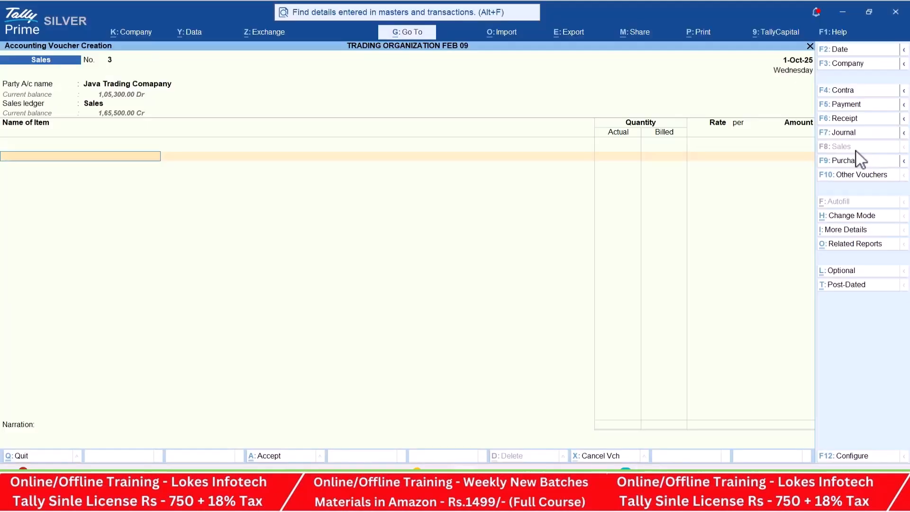
Add High Capacity Stabilizers with 22 nos actual, 20 nos billed and rate 750, following the course PDF.
key(Return)
key(alt+Tab)
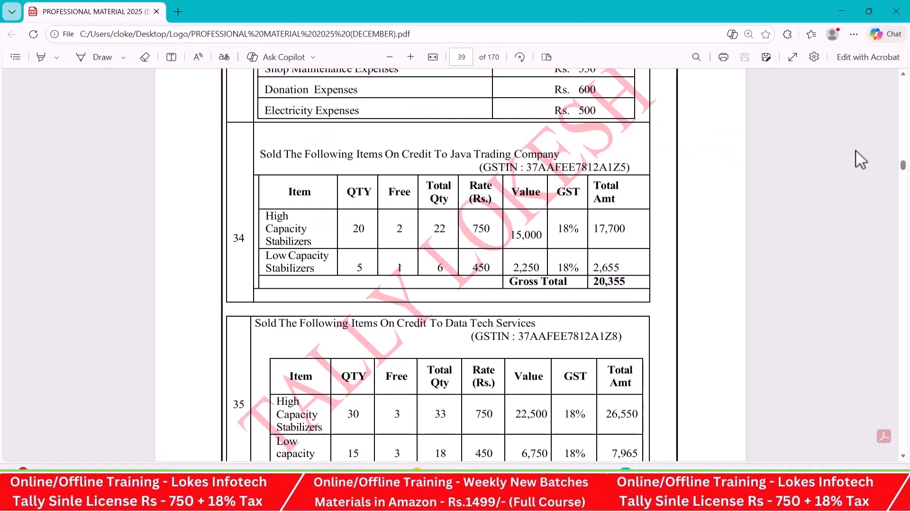
key(alt+Tab)
text(22)
key(Return)
key(alt+Tab)
key(alt+Tab)
text(20)
key(Return)
key(alt+Tab)
key(alt+Tab)
text(750)
key(Return)
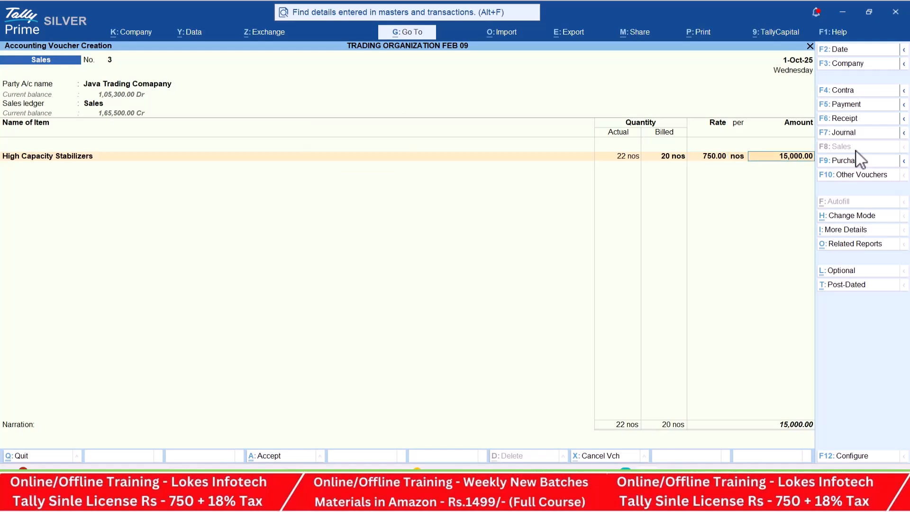
key(Return)
Add Low Capacity Stabilizers with 6 nos actual, 5 nos billed and rate 450, following the course PDF.
key(alt+Tab)
key(alt+Tab)
text(Lo)
key(Return)
key(alt+Tab)
key(alt+Tab)
text(6)
key(Return)
text(5 nos)
key(Return)
key(alt+Tab)
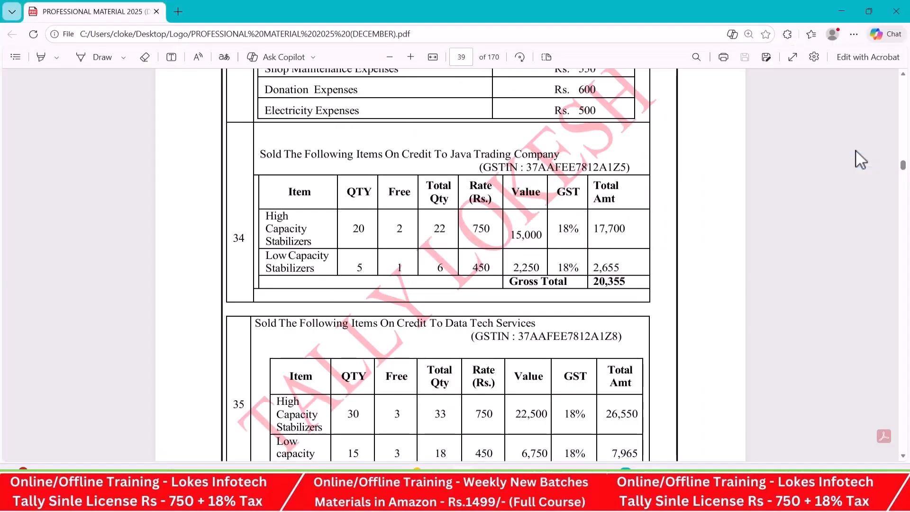
key(alt+Tab)
text(450)
key(Return)
key(Return)
key(Return)
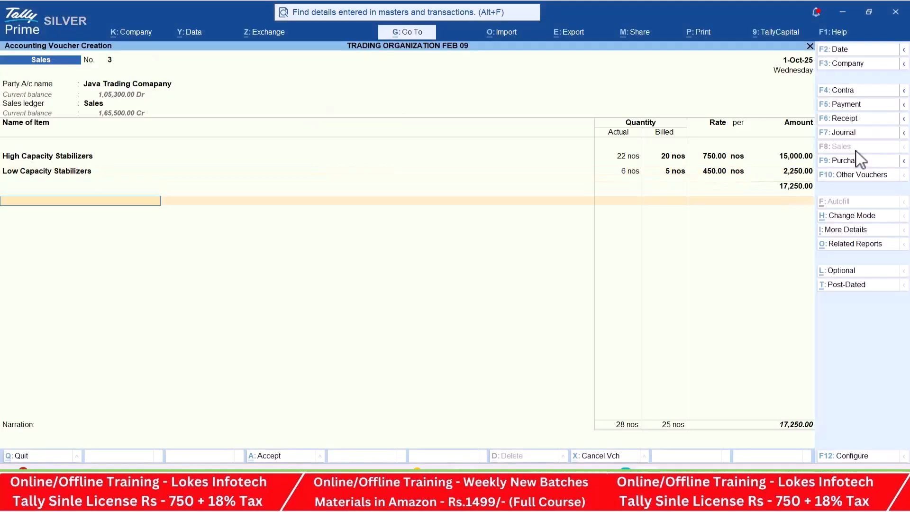
Add the CGST and SGST ledgers to the Java Trading Comapany sale and save the voucher without a narration.
text(c)
key(Return)
key(Return)
text(s)
key(Return)
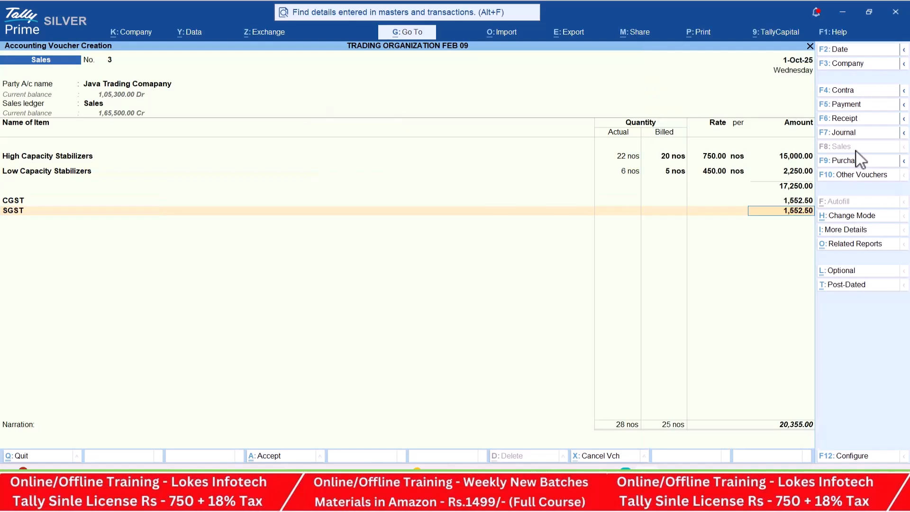
key(Return)
key(Return)
key(Return)
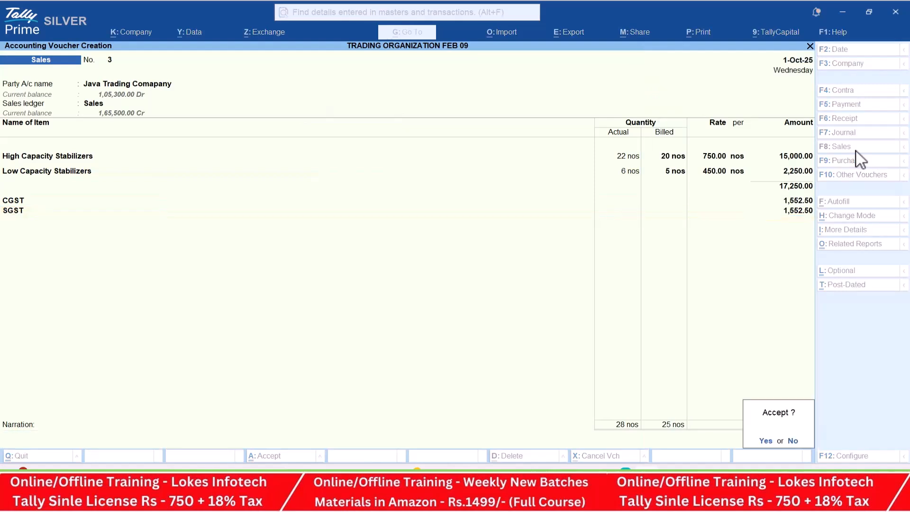
key(Return)
Find the discounted sale in the course PDF, and set company features to use a discount column without separate actual and billed quantity columns.
key(alt+Tab)
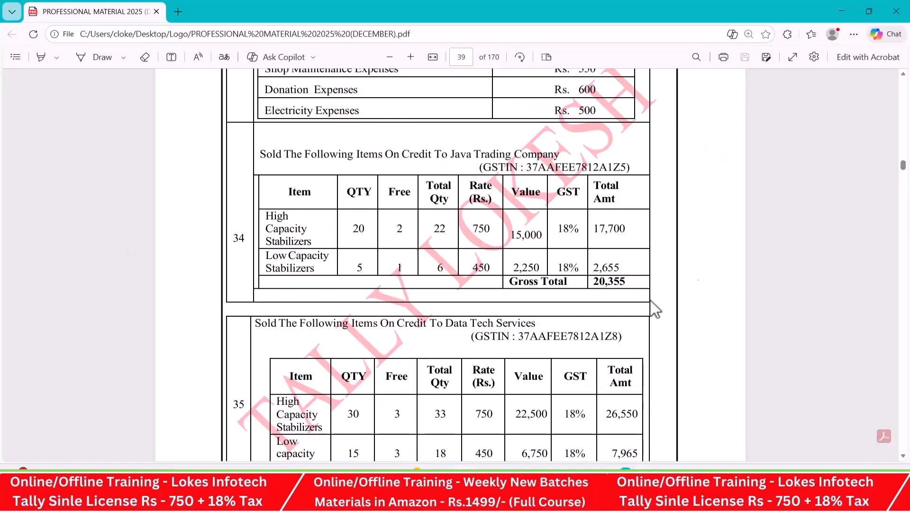
scroll(524, 235, down, 3)
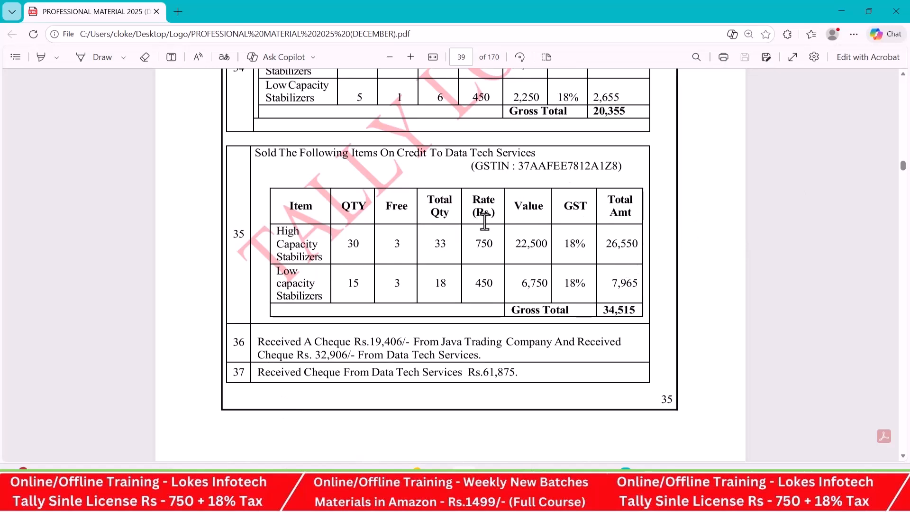
scroll(484, 221, down, 5)
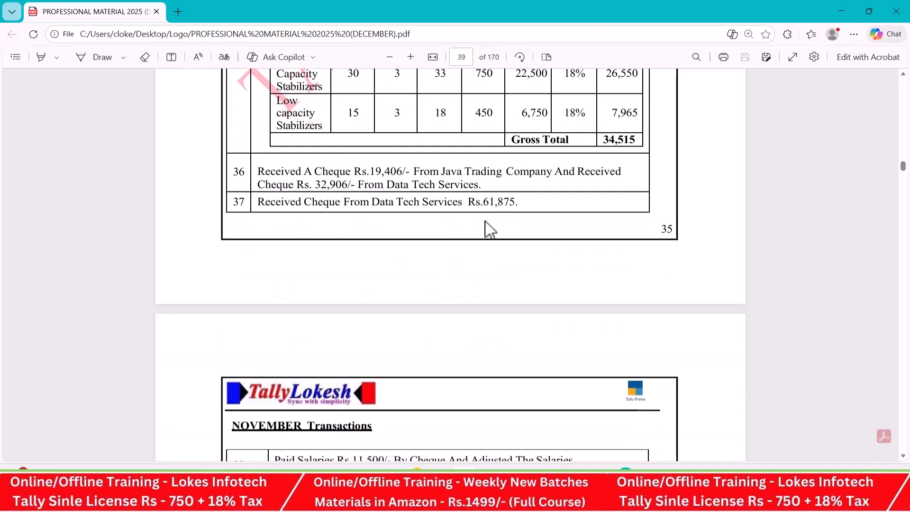
scroll(488, 230, down, 4)
scroll(488, 230, down, 3)
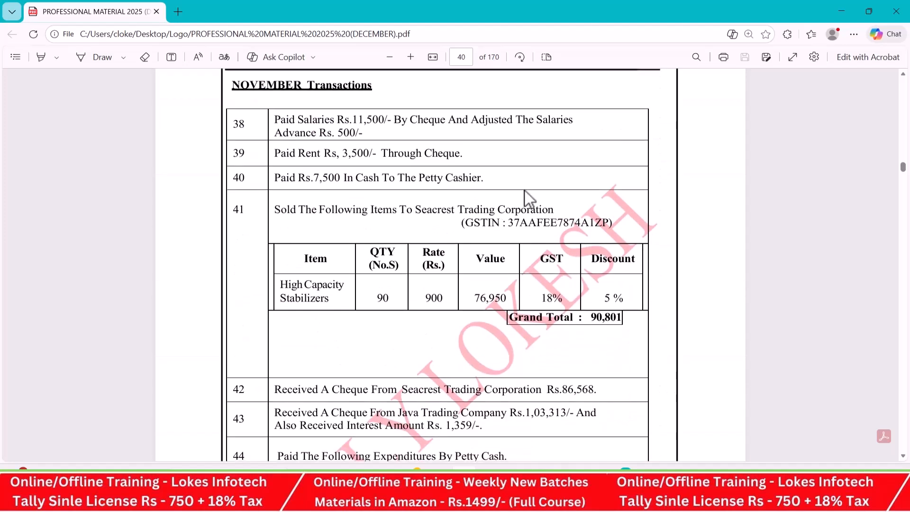
key(alt+Tab)
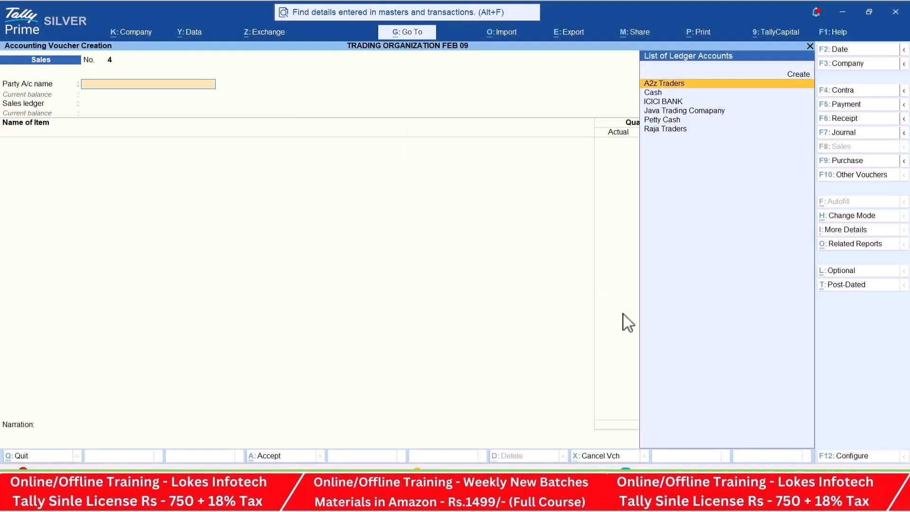
click(130, 32)
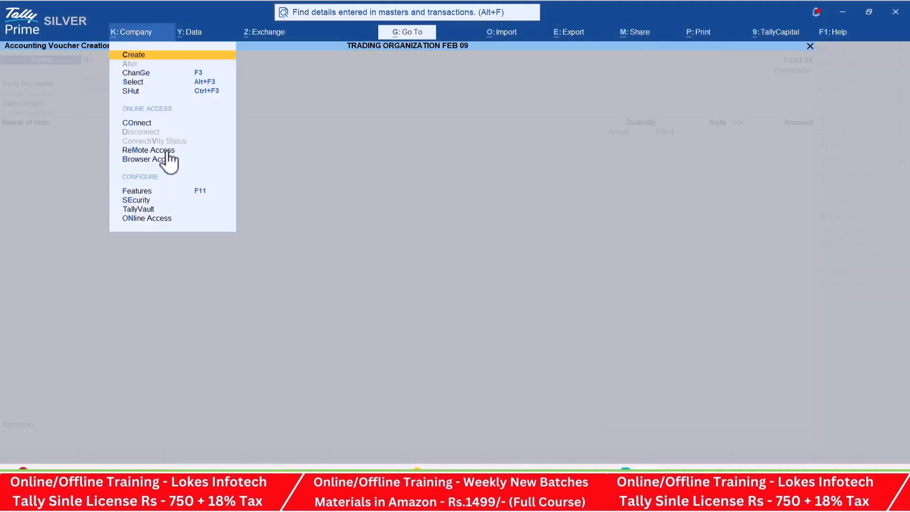
click(153, 192)
key(Down)
key(Down)
key(Down)
key(Down)
key(Down)
key(Down)
key(Down)
key(Down)
key(Down)
key(Down)
key(Down)
text(y)
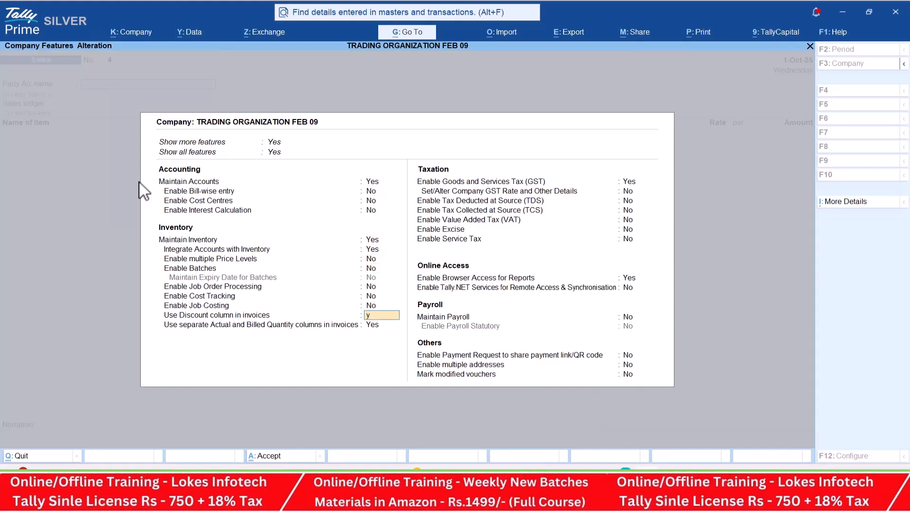
key(Return)
key(Return)
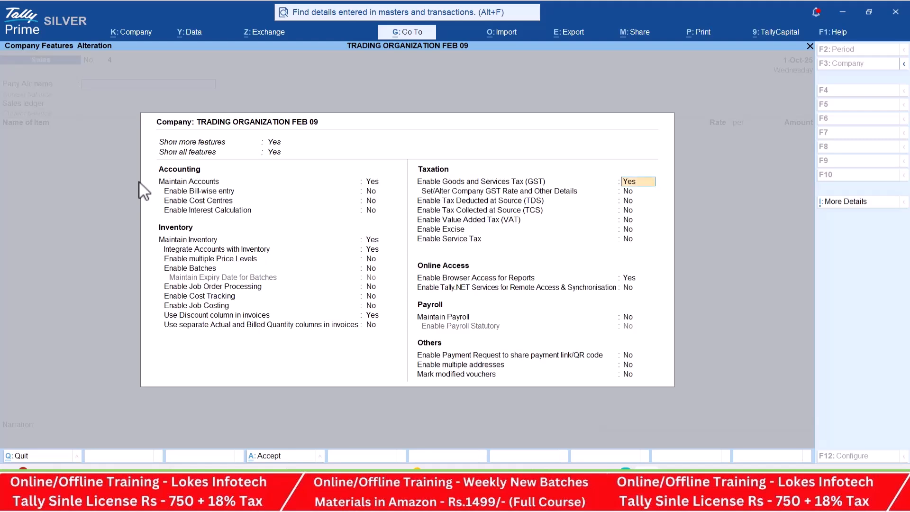
key(ctrl+a)
From the sales voucher's party field, create the ledger Secrest Trading Corporation under Sundry Debtors.
key(alt+Tab)
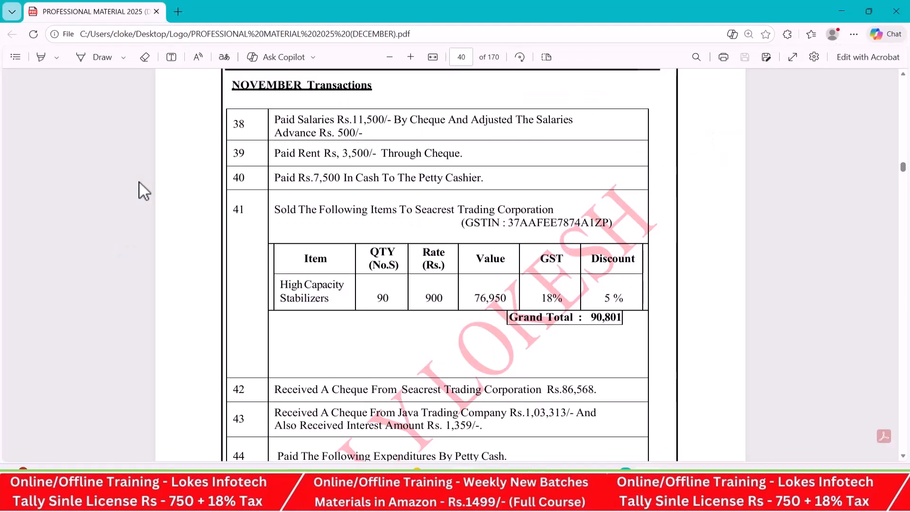
key(alt+Tab)
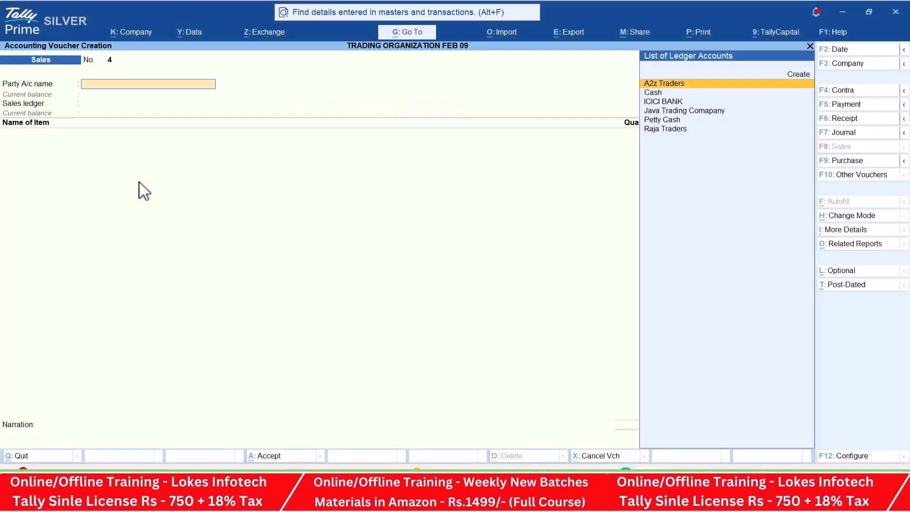
key(alt+c)
text(Secrest T)
key(BackSpace)
text(Tra)
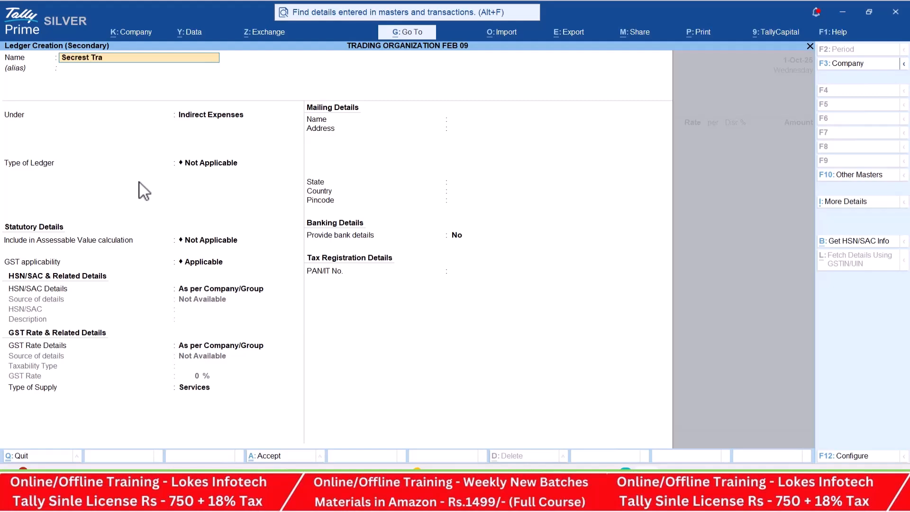
text(ding Corporation)
key(Return)
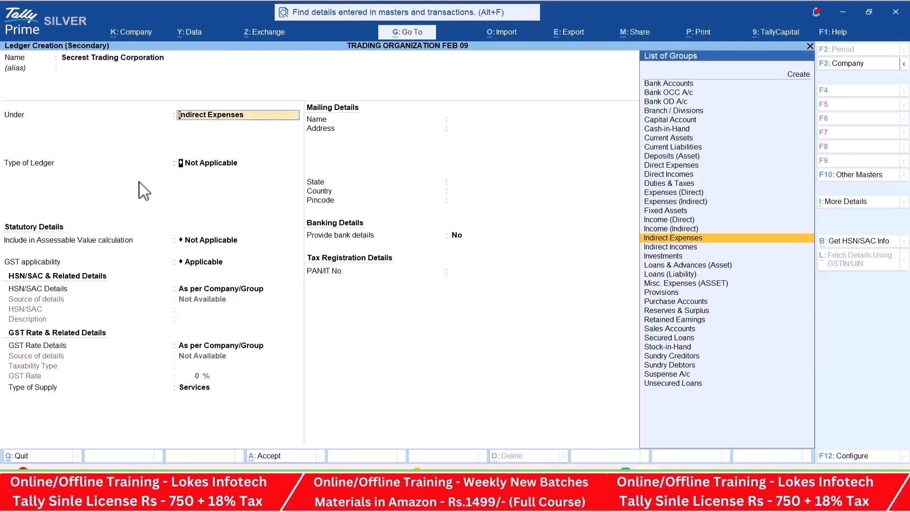
text(sund)
key(Down)
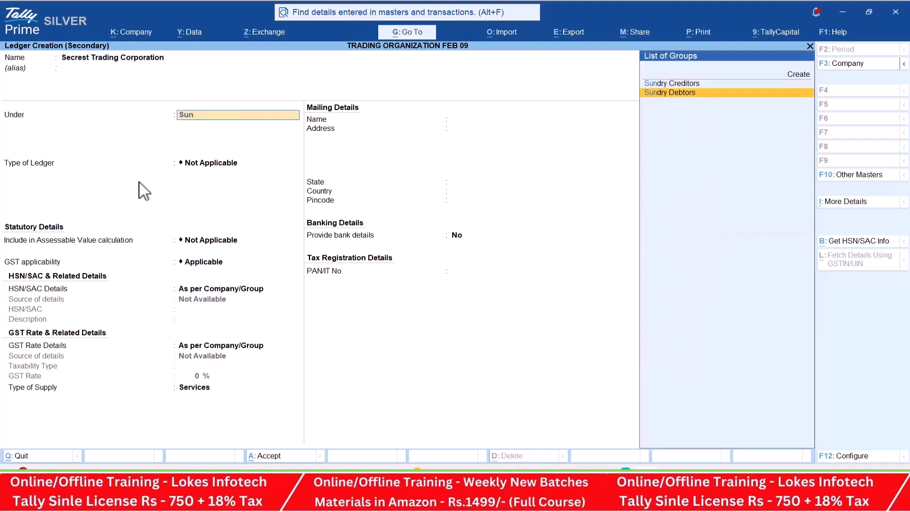
key(Return)
Copy the party's GSTIN from the course PDF into the new ledger's tax registration details and save the ledger.
key(Return)
key(Return)
key(Return)
key(Return)
key(Return)
key(Return)
key(Return)
key(Return)
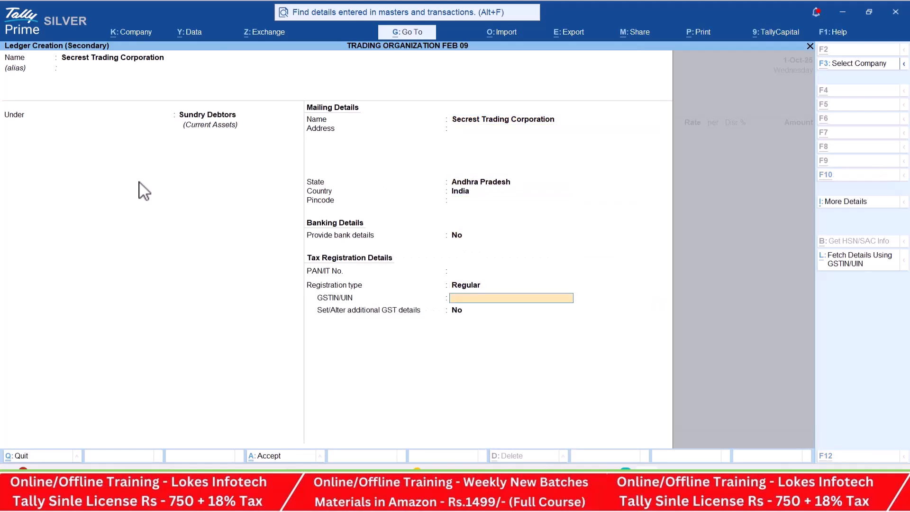
key(alt+Tab)
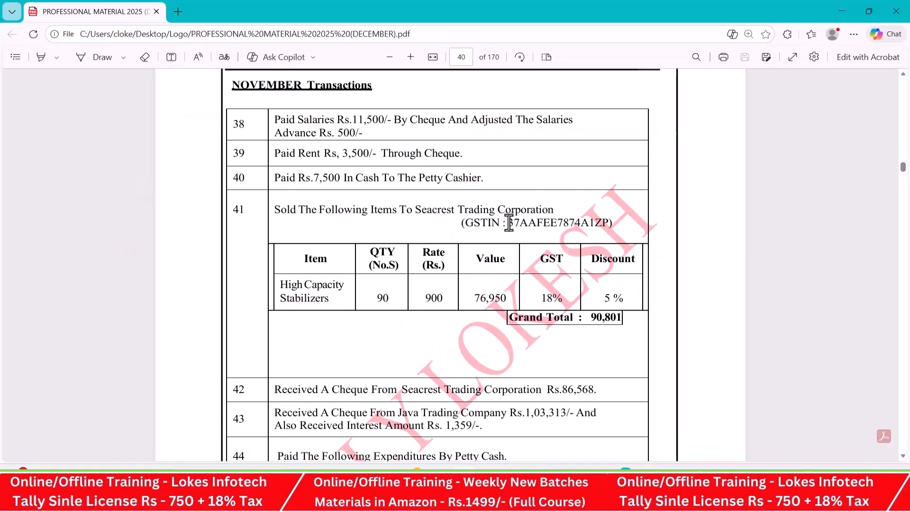
drag(508, 222, 602, 223)
key(ctrl+c)
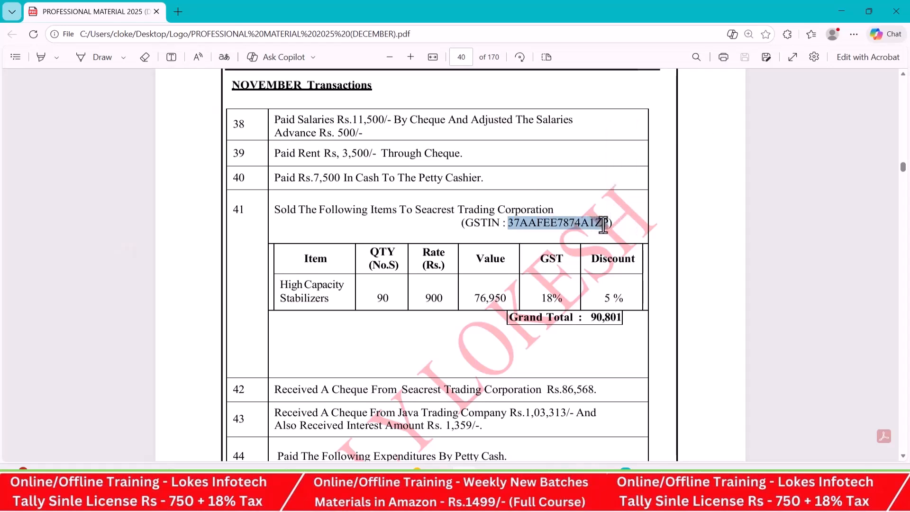
key(alt+Tab)
key(ctrl+v)
key(ctrl+a)
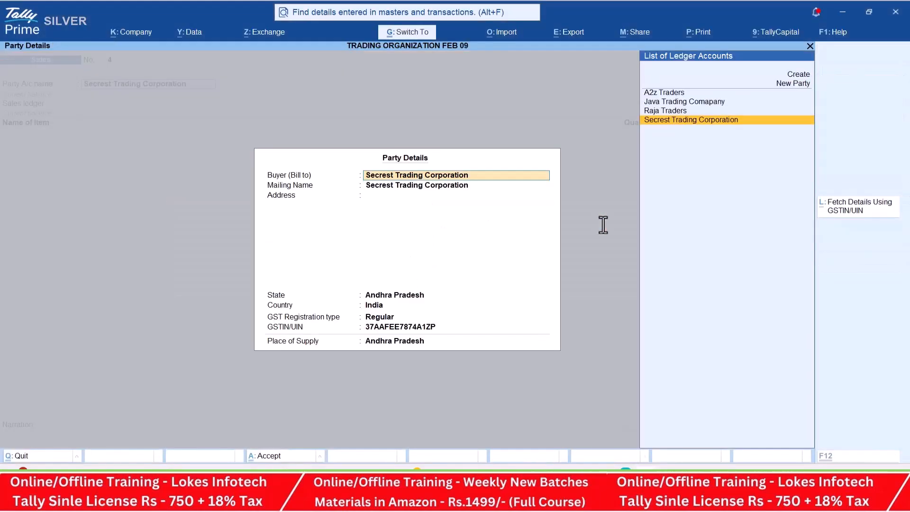
Accept the party details and add 90 nos of High Capacity Stabilizers at rate 900 to the Secrest Trading Corporation sale.
key(ctrl+a)
key(Return)
key(alt+Tab)
key(alt+Tab)
text(h)
key(Return)
key(alt+Tab)
key(alt+Tab)
text(90)
key(Return)
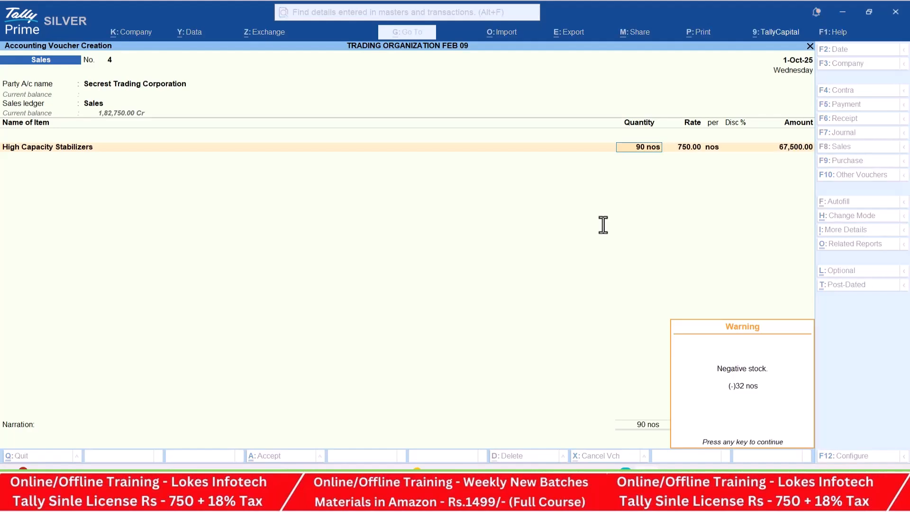
key(Return)
text(900)
key(Return)
key(Return)
key(Return)
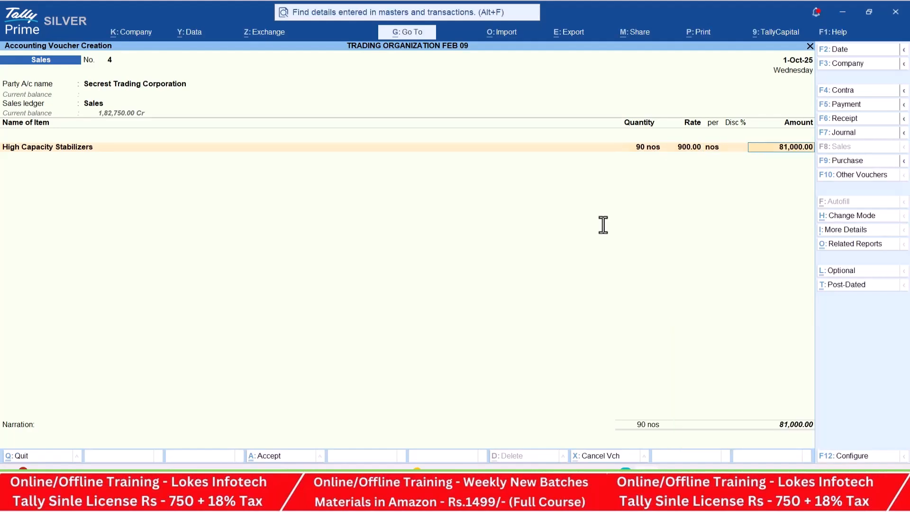
Go back to the stabilizer line's discount and set it to 5 %, checking the rate in the course PDF.
key(BackSpace)
key(BackSpace)
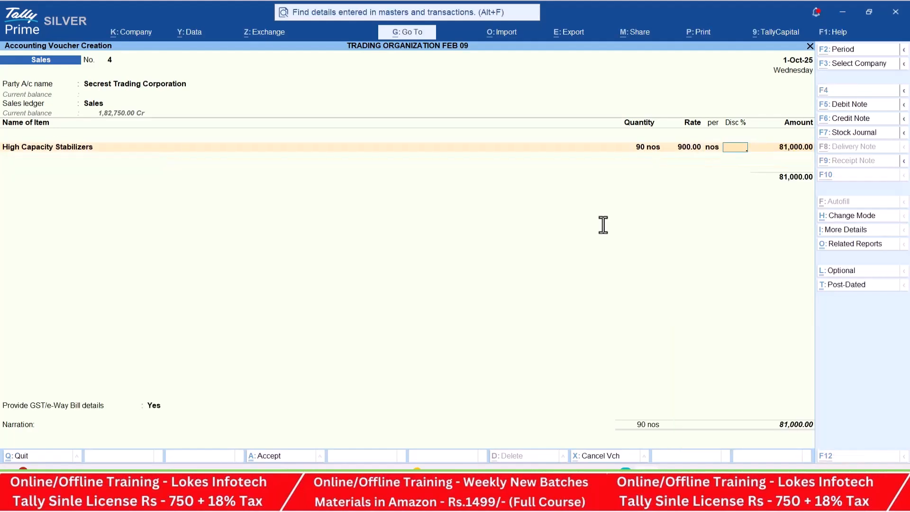
key(alt+Tab)
key(alt+Tab)
text(5)
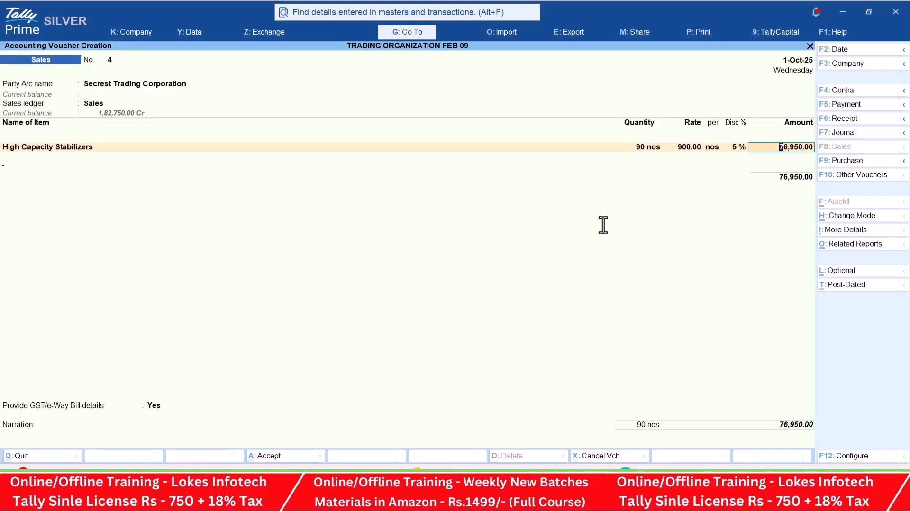
key(Return)
Add the CGST and SGST tax ledgers below the discounted stabilizer line.
text(cg)
key(Return)
key(Return)
text(sg)
key(Return)
key(Return)
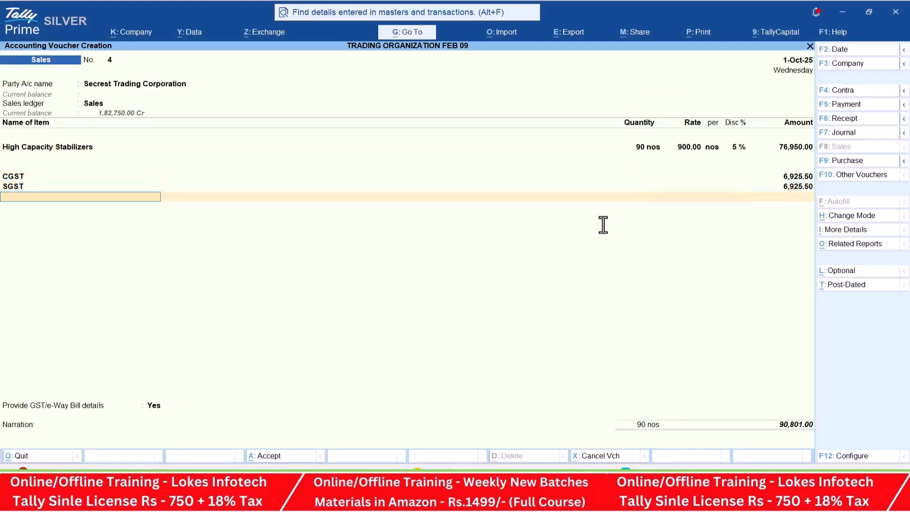
Set Provide GST/e-Way Bill details to No and accept the Secrest Trading Corporation sales voucher.
key(Return)
key(Up)
key(Return)
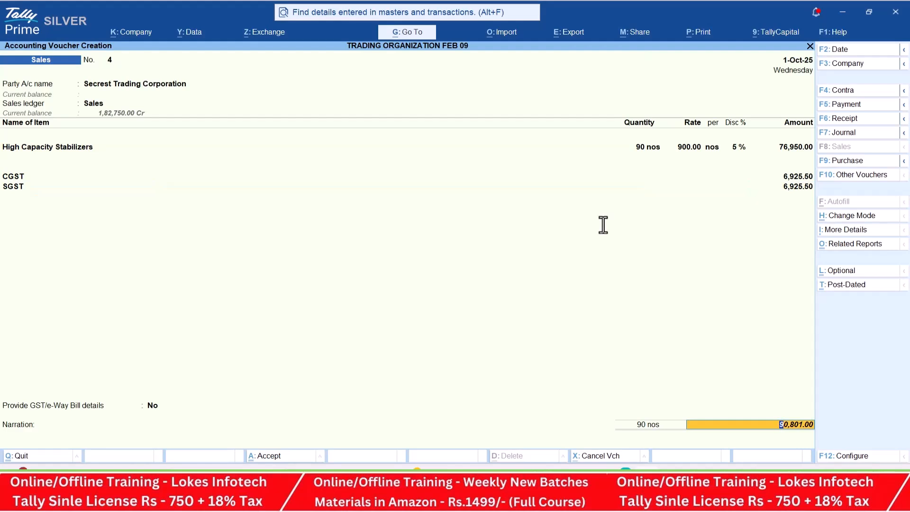
key(ctrl)
key(ctrl+a)
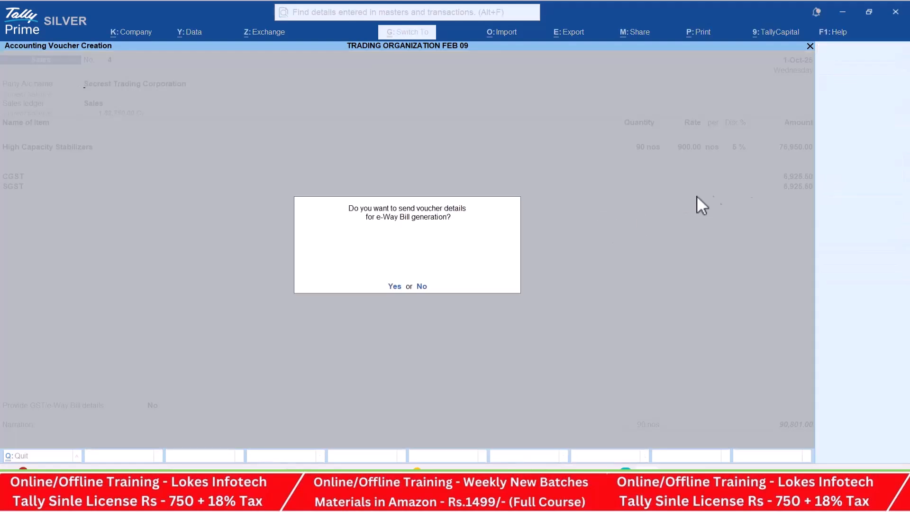
Check the next transactions in the course PDF and start a receipt voucher crediting the Java Trading Comapany ledger.
key(alt+Tab)
scroll(547, 233, down, 3)
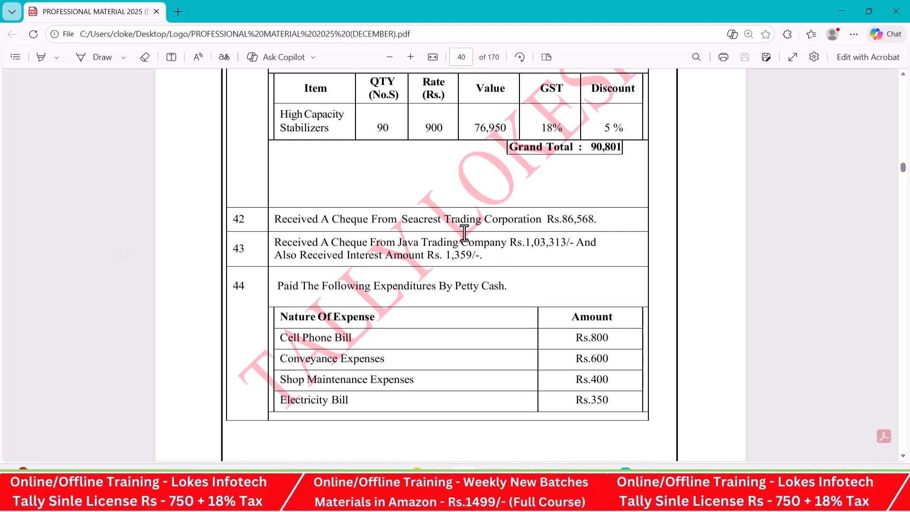
key(alt+Tab)
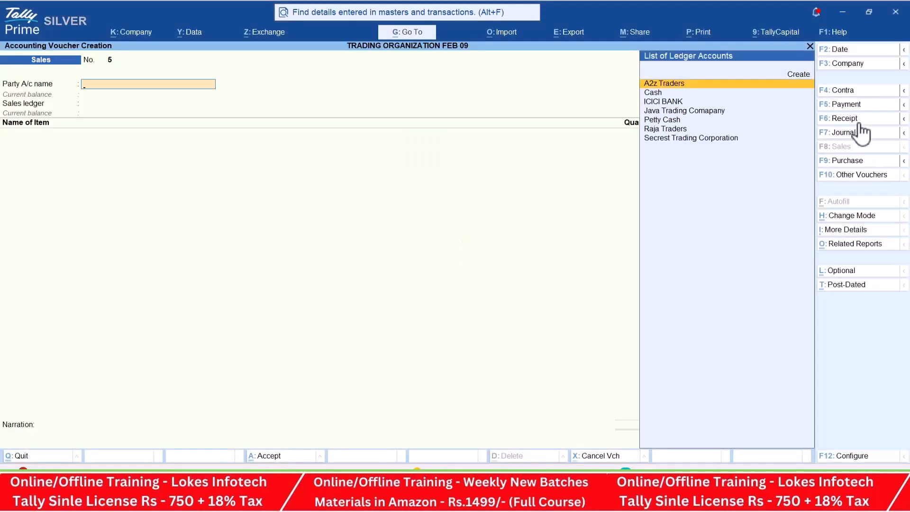
click(859, 123)
text(j)
key(Return)
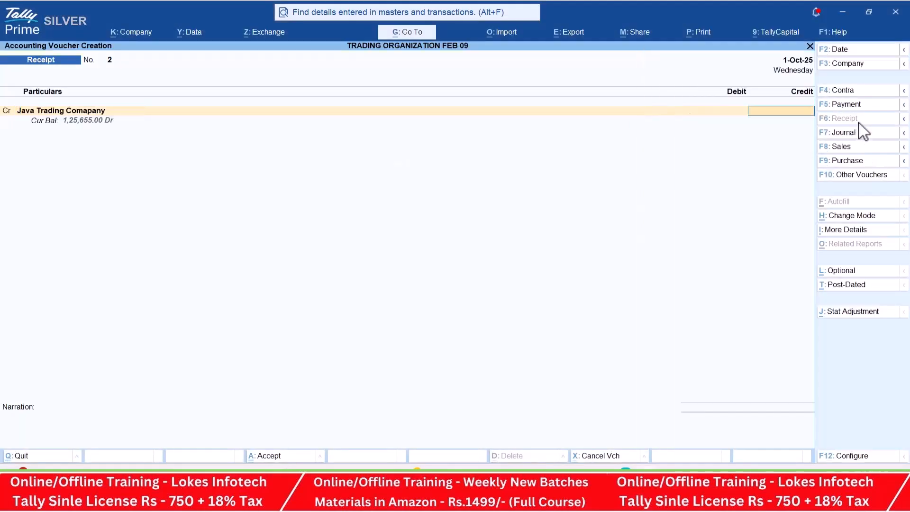
Enter 1,03,313 as the credit amount for Java Trading Comapany, taking the figure from transaction 43 in the course PDF.
key(alt+Tab)
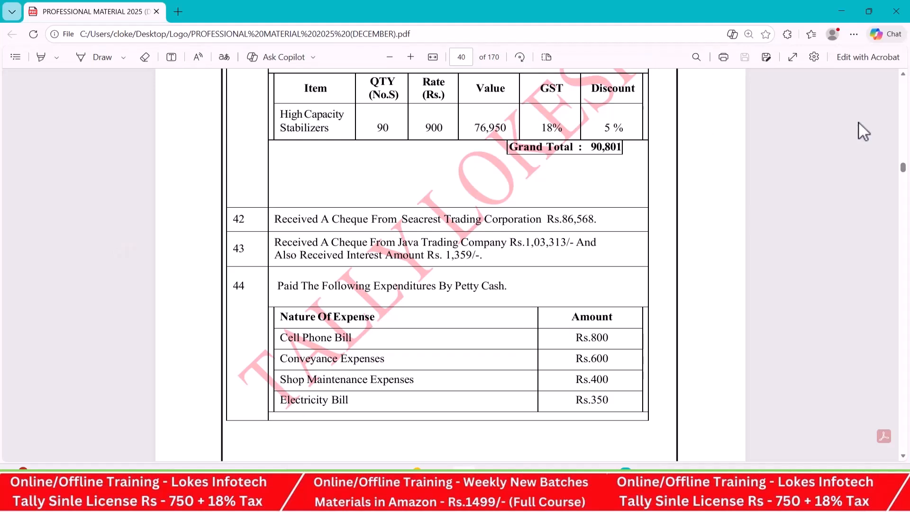
key(alt+Tab)
text(103)
key(alt+Tab)
key(alt+Tab)
text(313)
key(Return)
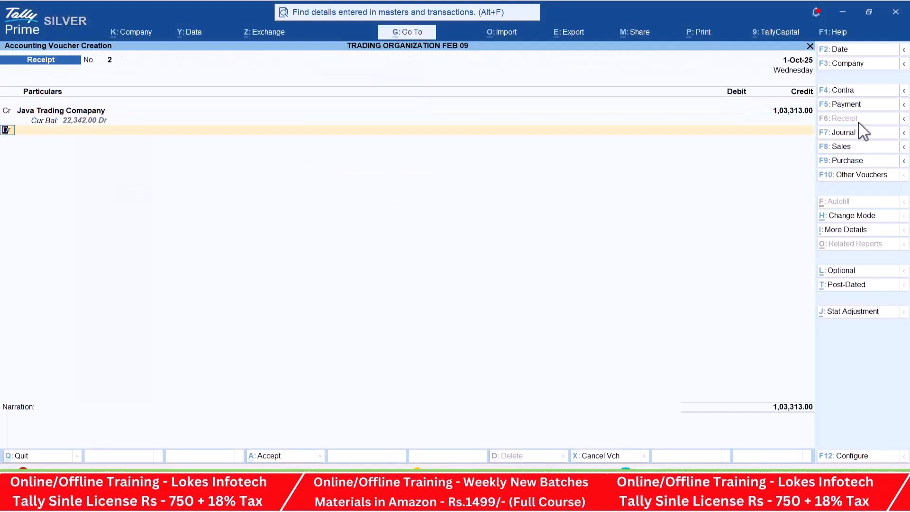
Add a second credit line to the receipt and create its ledger Interest Received under Indirect Incomes.
key(Return)
key(alt+c)
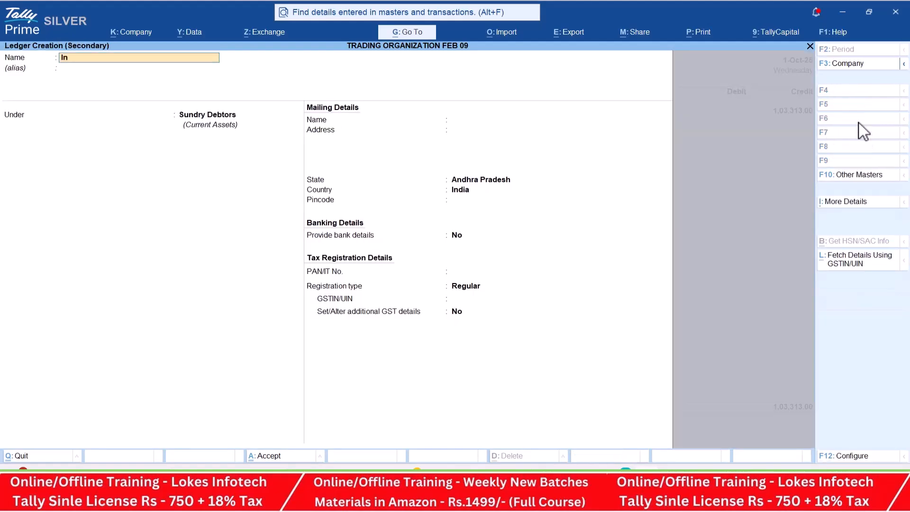
text(Interest Received)
key(Return)
key(Return)
text(Ind)
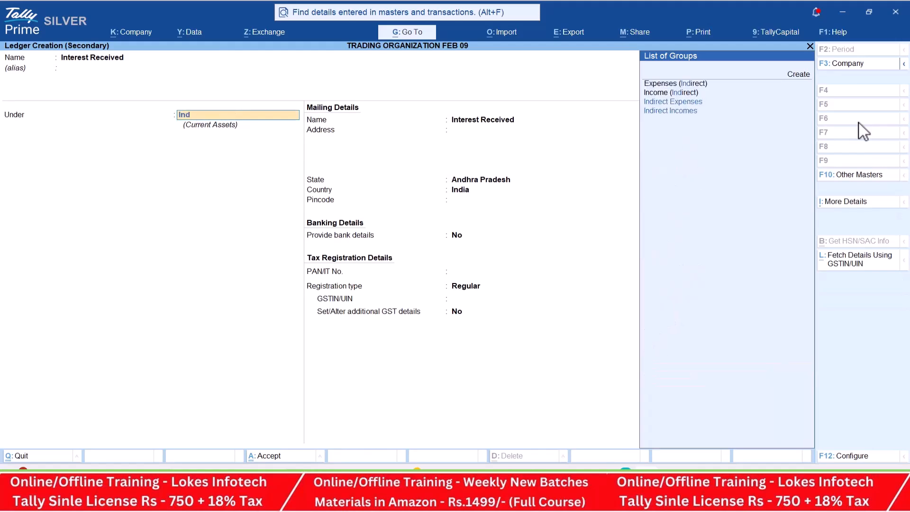
key(Down)
key(Return)
key(ctrl+a)
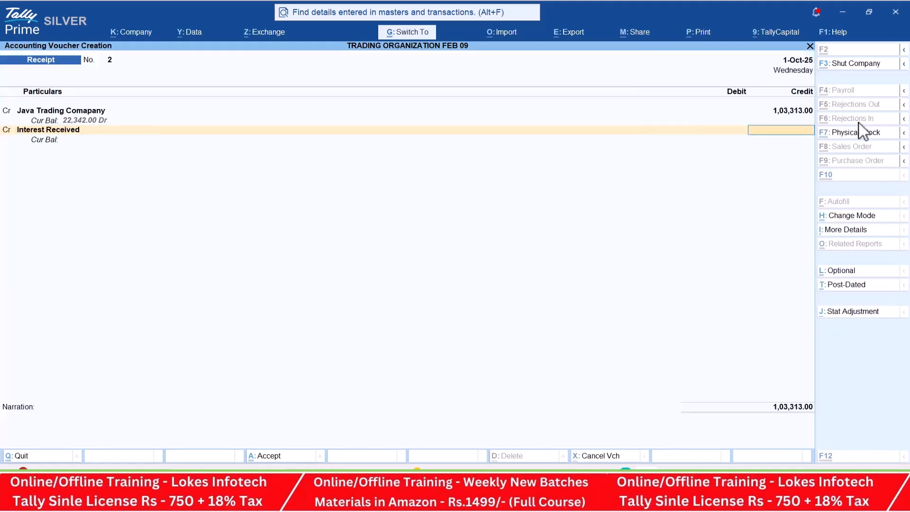
Credit Interest Received with 1,359 as given in the course PDF, and choose ICICI BANK as the receipt's debit ledger.
key(alt+Tab)
key(alt+Tab)
text(1359)
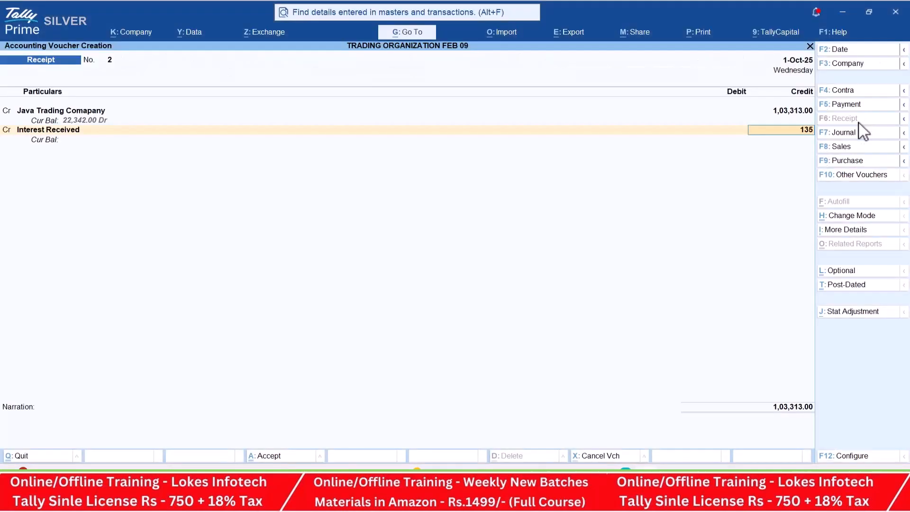
key(Return)
key(alt+Tab)
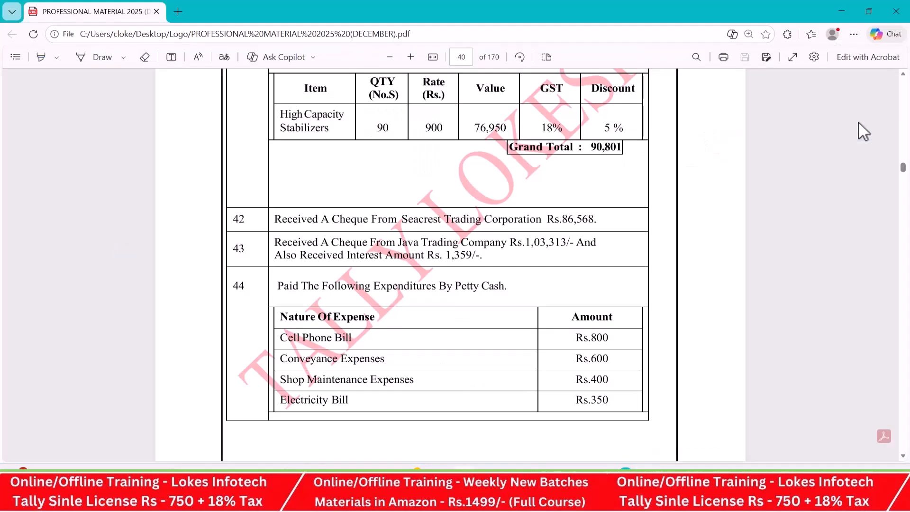
key(alt+Tab)
text(ici)
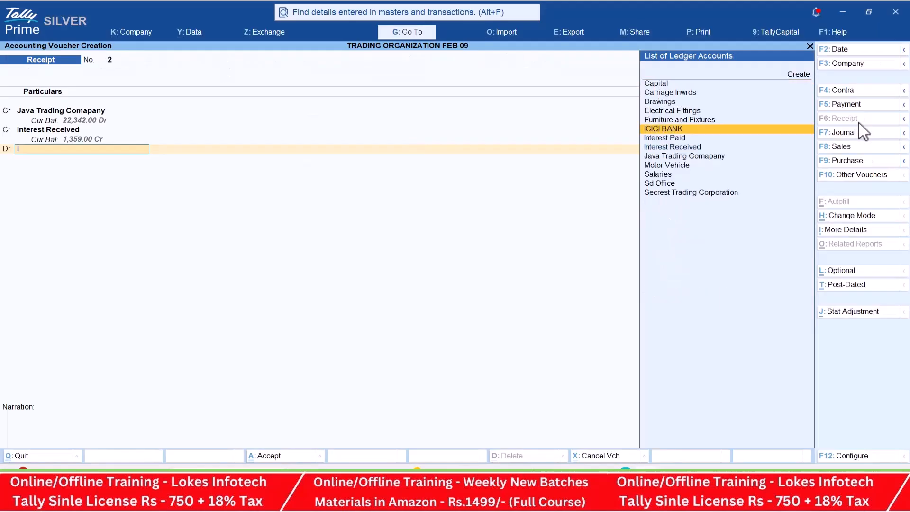
key(Return)
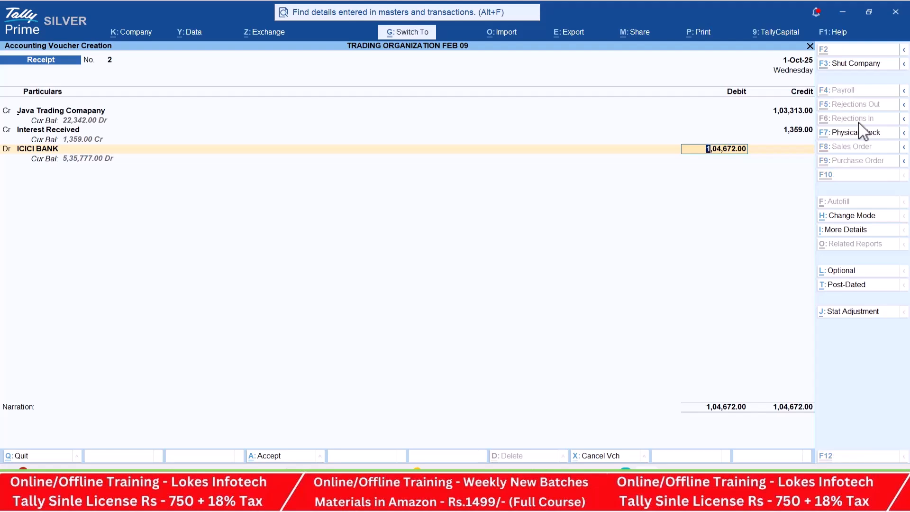
Save the receipt voucher and look up the stabilizer return to A2Z Traders among the December transactions in the PDF material.
key(Return)
key(alt+Tab)
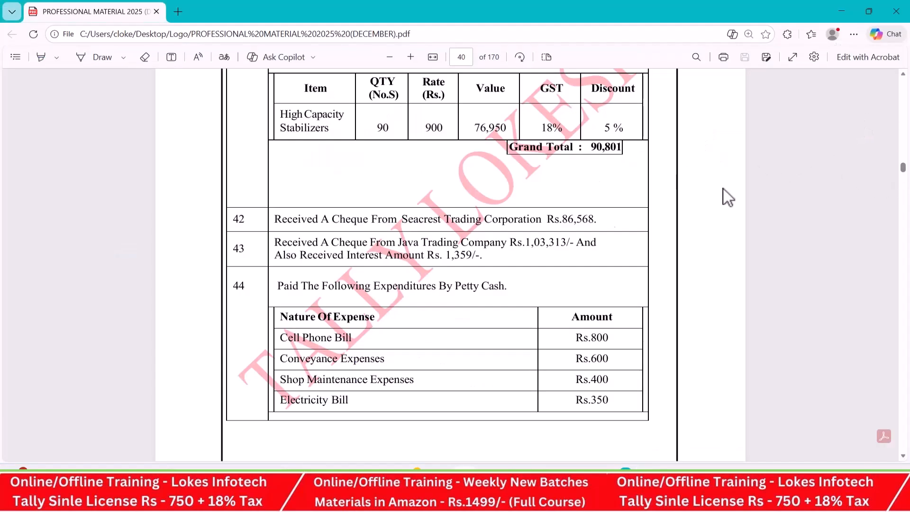
scroll(579, 235, down, 10)
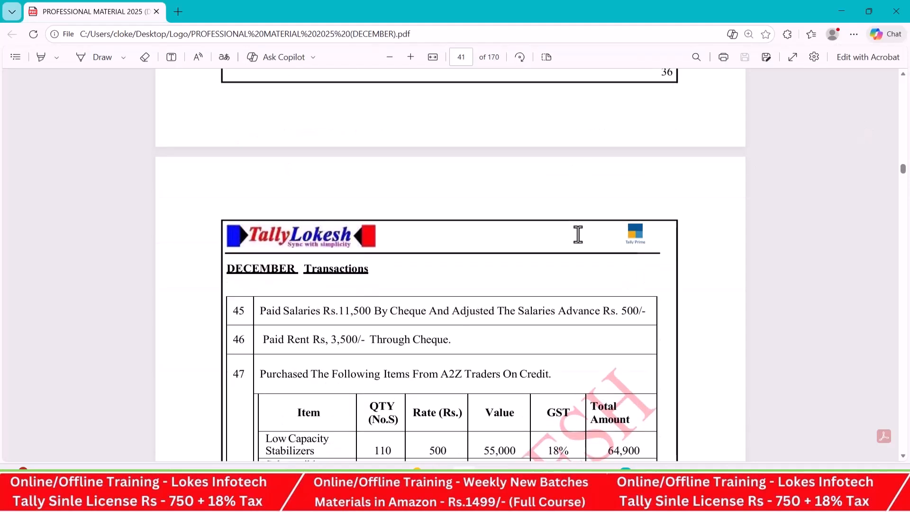
scroll(578, 234, down, 2)
scroll(595, 243, down, 2)
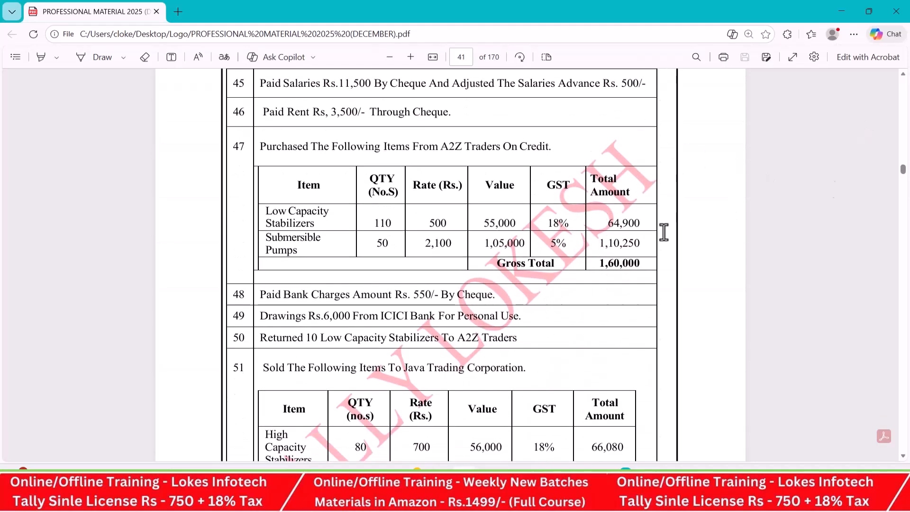
scroll(448, 195, up, 2)
scroll(443, 195, down, 4)
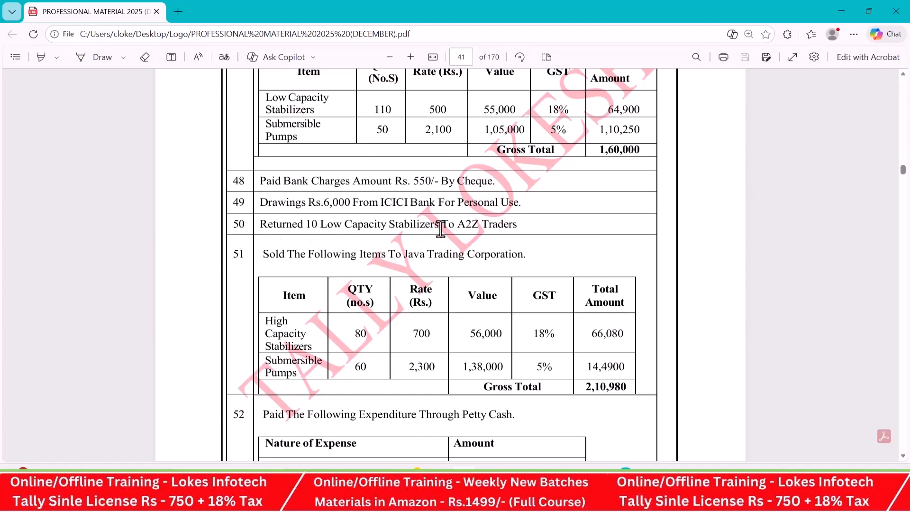
key(alt+Tab)
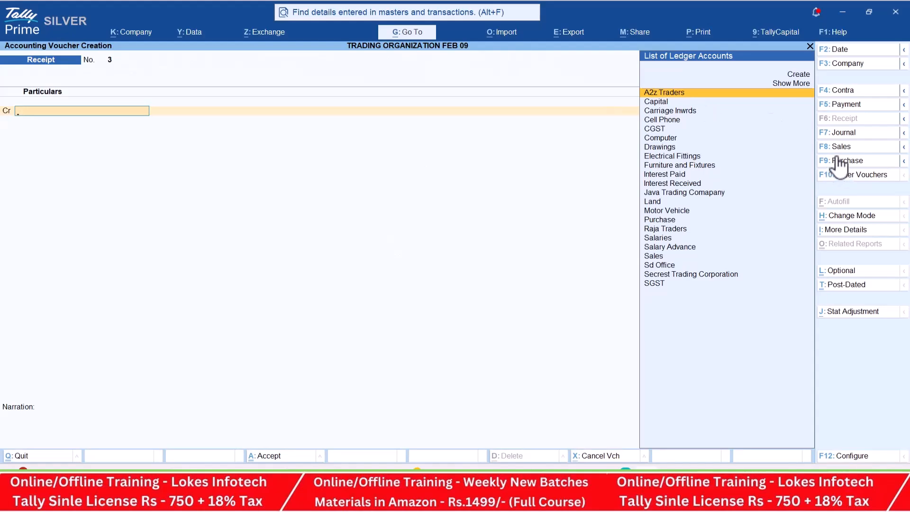
Switch the voucher type from Receipt to Debit Note in TallyPrime.
click(861, 176)
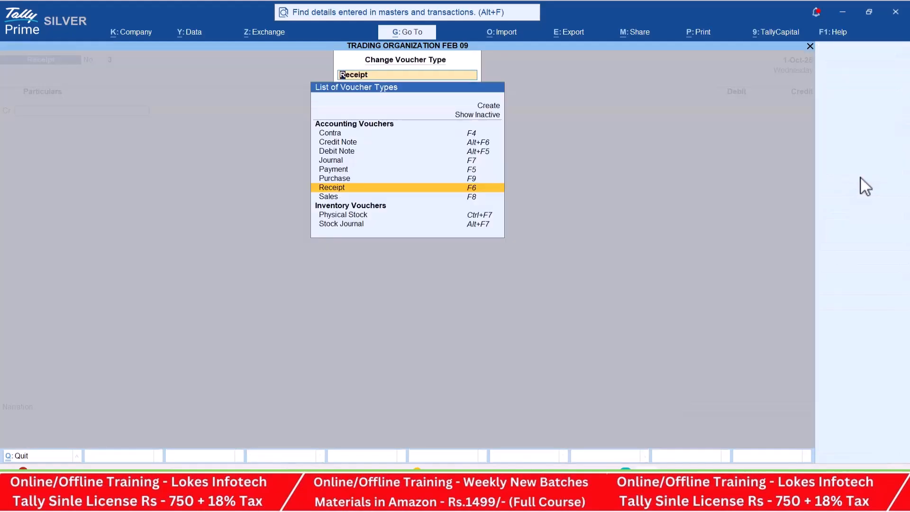
key(Up)
key(Up)
key(Up)
key(Up)
key(Return)
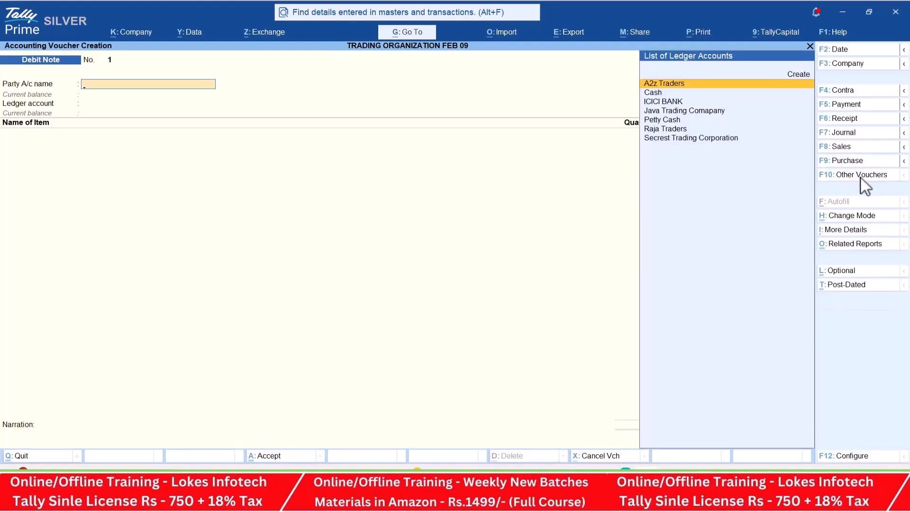
Set the debit note's party to A2z Traders and its ledger account to Purchase.
key(Return)
key(ctrl+a)
key(ctrl+a)
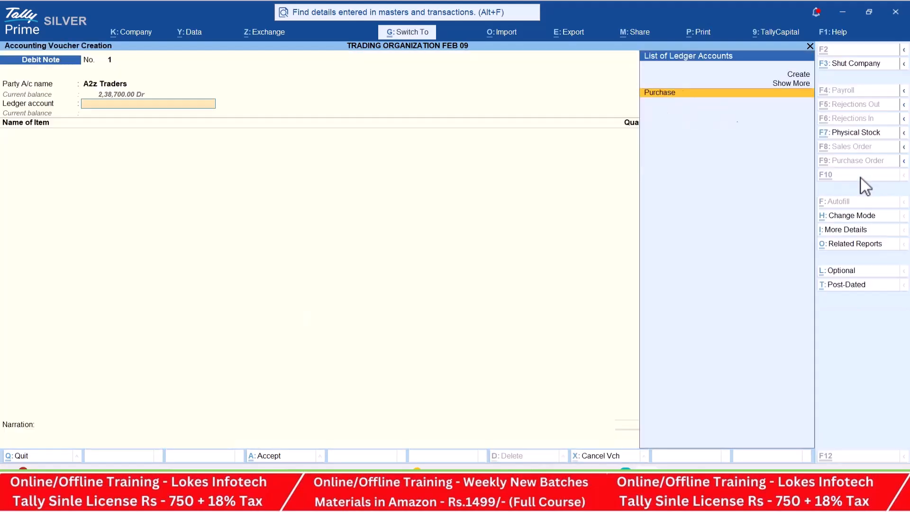
key(Return)
Add the returned Low Capacity Stabilizers to the debit note with quantity 10 nos at a rate of 400, checking the PDF material.
key(alt+Tab)
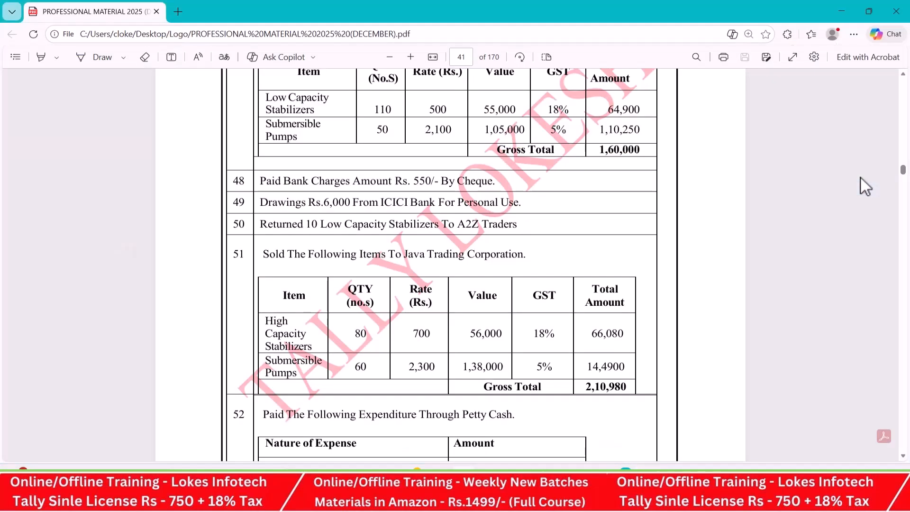
key(alt+Tab)
text(L)
key(Return)
key(alt+Tab)
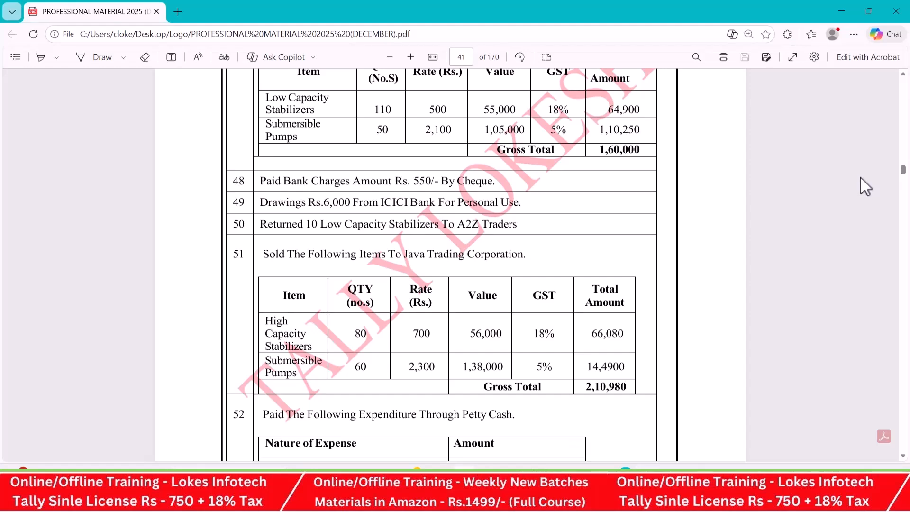
key(alt+Tab)
text(10)
key(Return)
key(Return)
key(Return)
key(Return)
key(Return)
Add the CGST and SGST ledgers to the debit note with their calculated amounts.
text(Cg)
key(Return)
key(Return)
text(Sg)
key(Return)
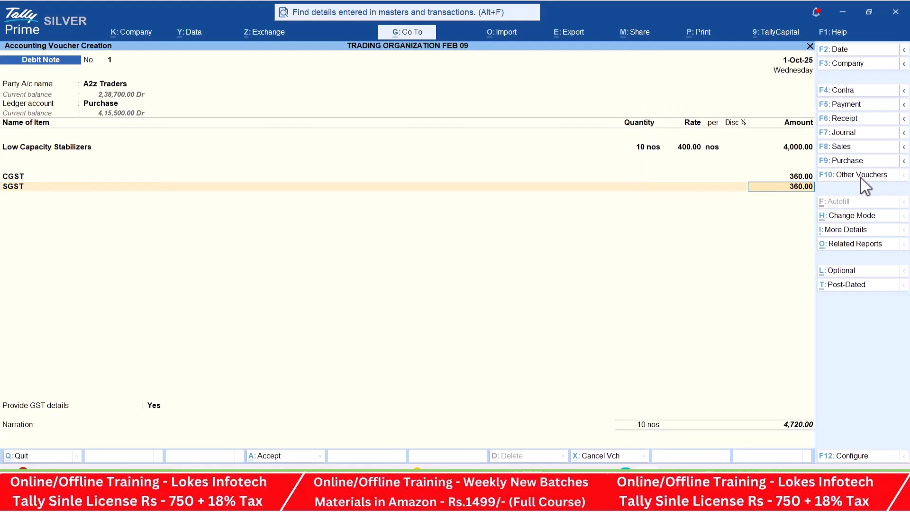
key(Return)
key(Return)
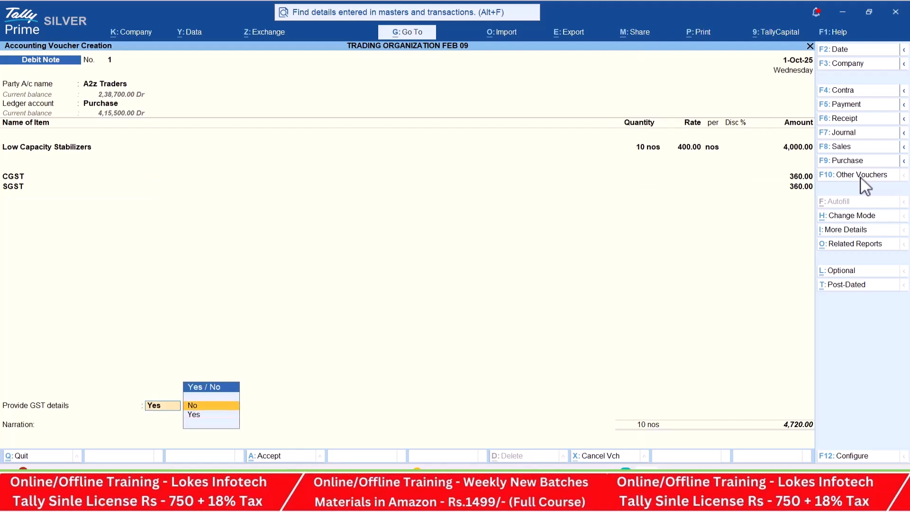
Set Provide GST details to No, leave the narration empty and save the debit note.
key(n)
key(Return)
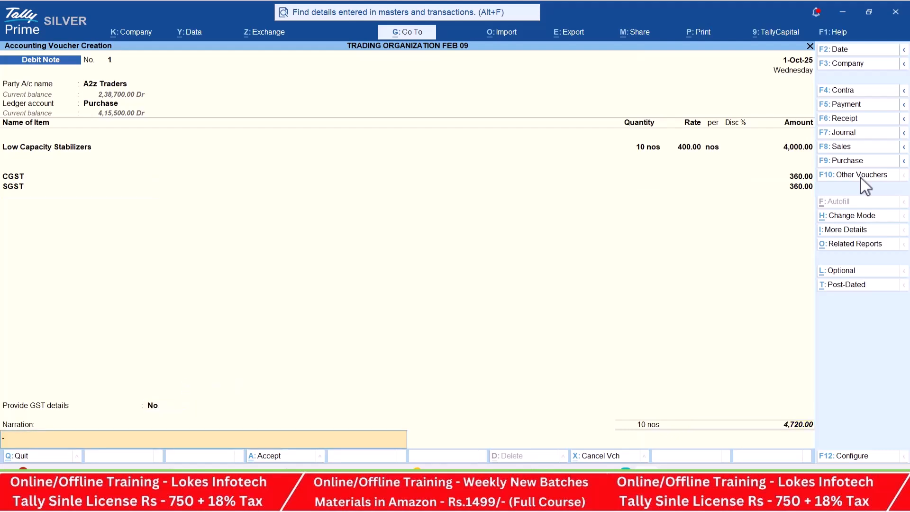
key(Return)
key(y)
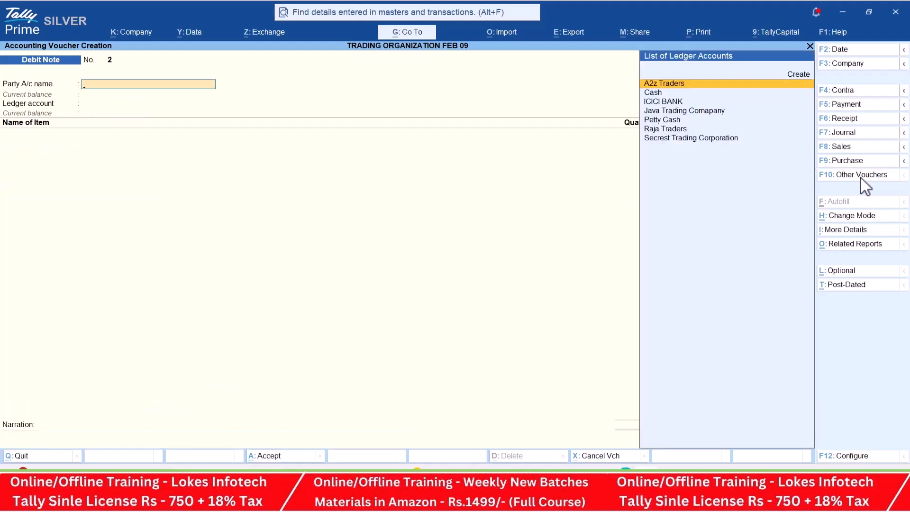
Look up the Java Trading Corporation return in the PDF's January transactions and switch the TallyPrime voucher type to Credit Note.
key(alt+Tab)
scroll(624, 231, down, 1)
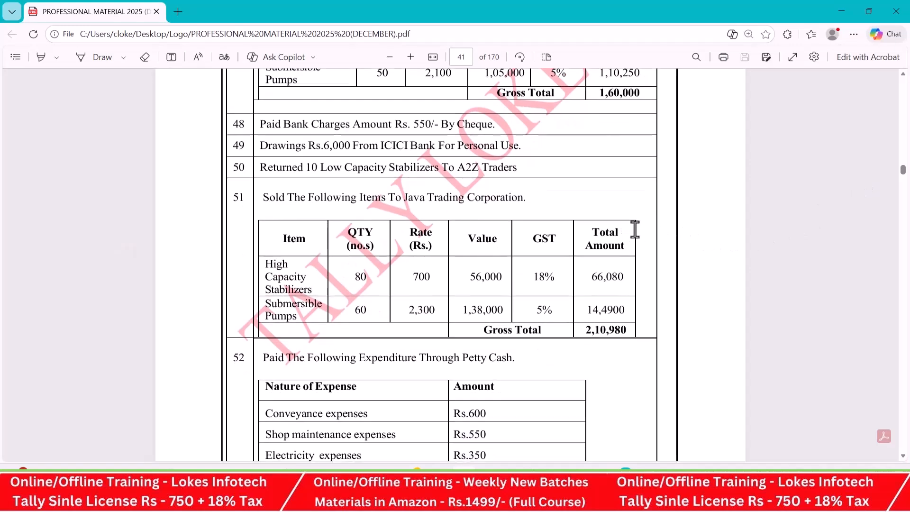
scroll(635, 230, down, 7)
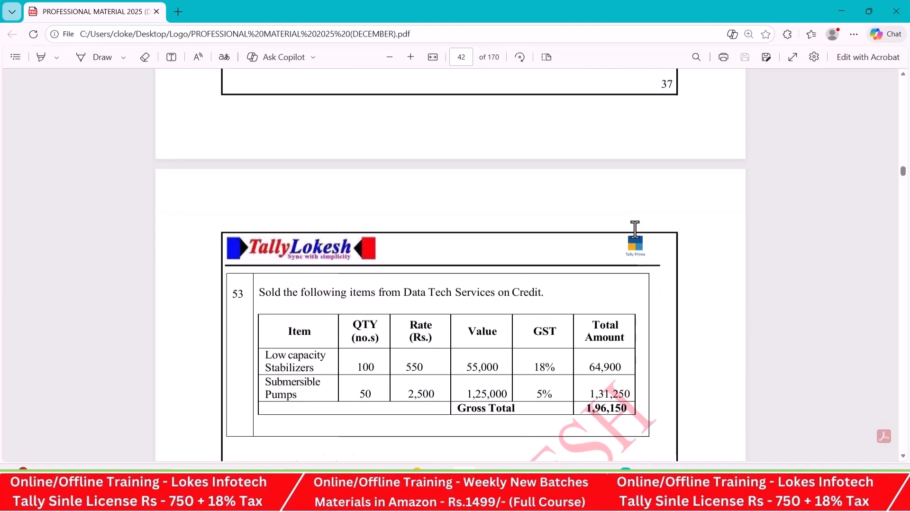
scroll(635, 230, down, 1)
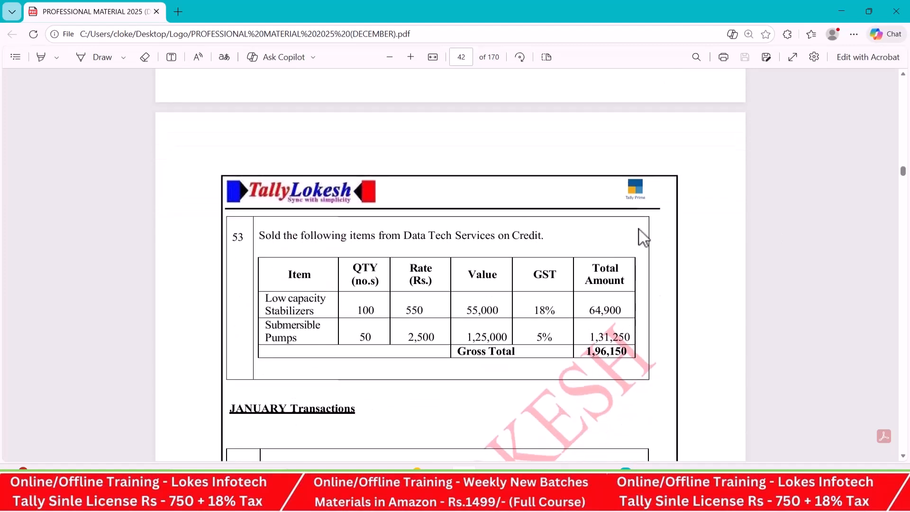
scroll(640, 237, down, 5)
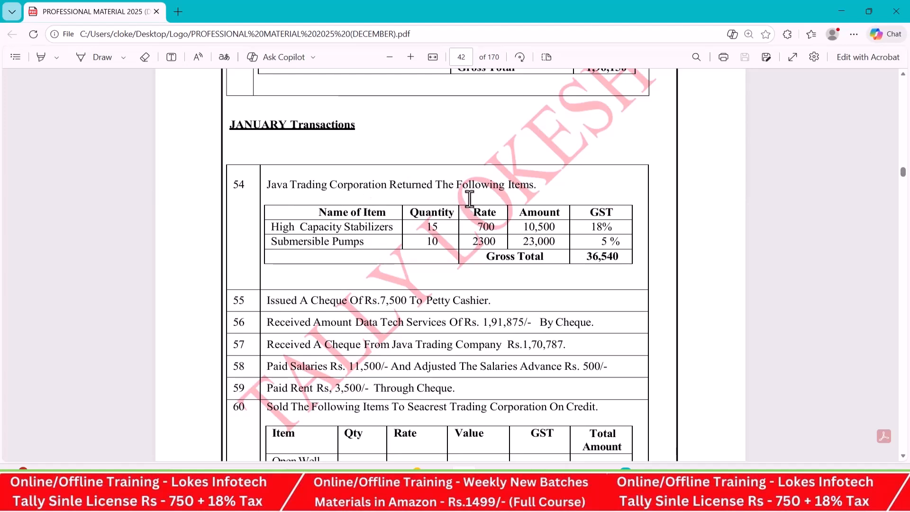
key(alt+Tab)
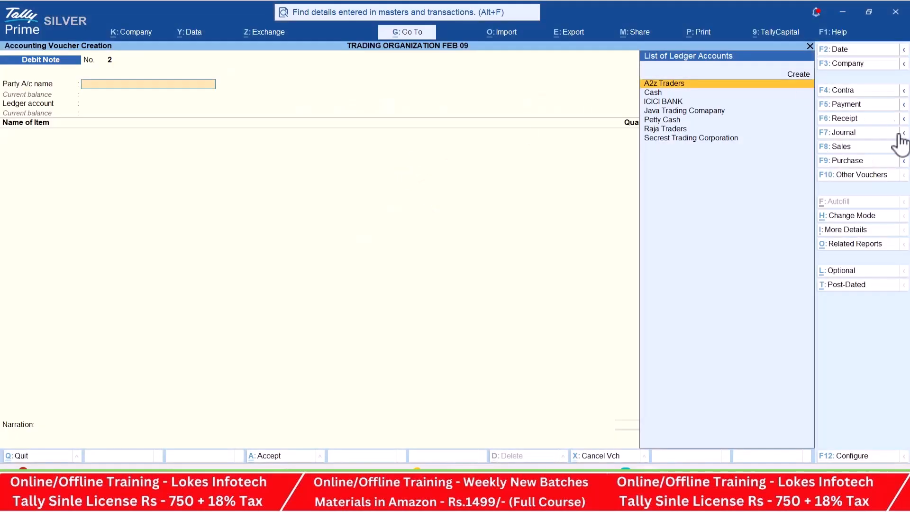
click(872, 176)
key(Up)
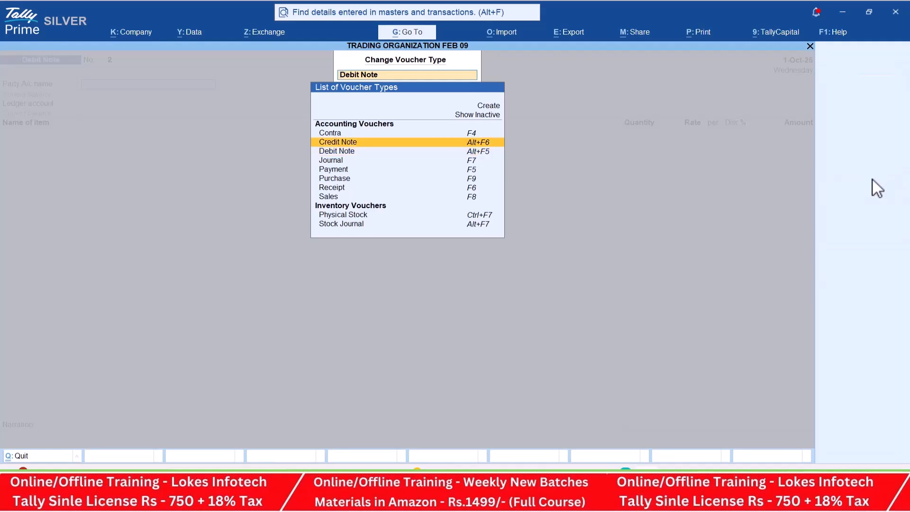
key(Return)
Set the credit note's party to Java Trading Comapany and its ledger account to Sales, leaving the receipt details blank.
text(j)
key(Return)
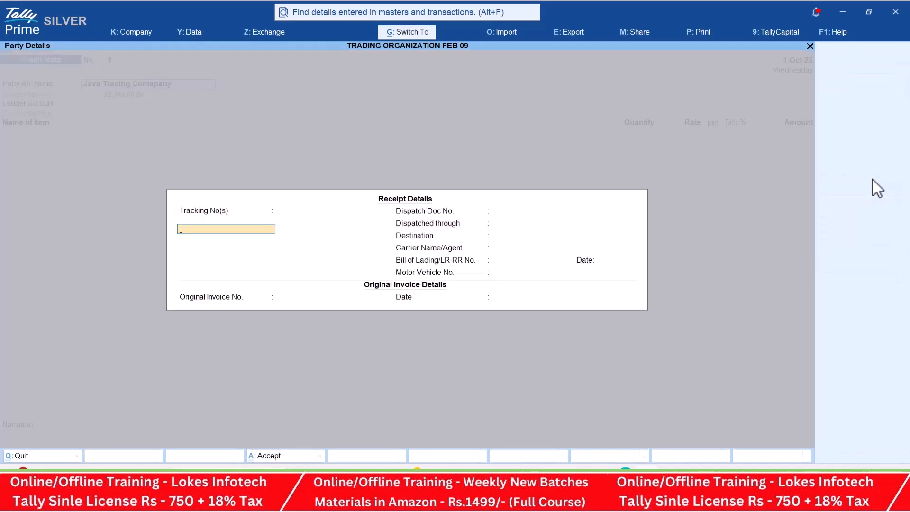
key(Return)
key(Return)
Add High Capacity Stabilizers to the credit note with quantity 15 nos at a rate of 700, following transaction 54 in the PDF.
key(alt+Tab)
key(alt+Tab)
key(alt+Tab)
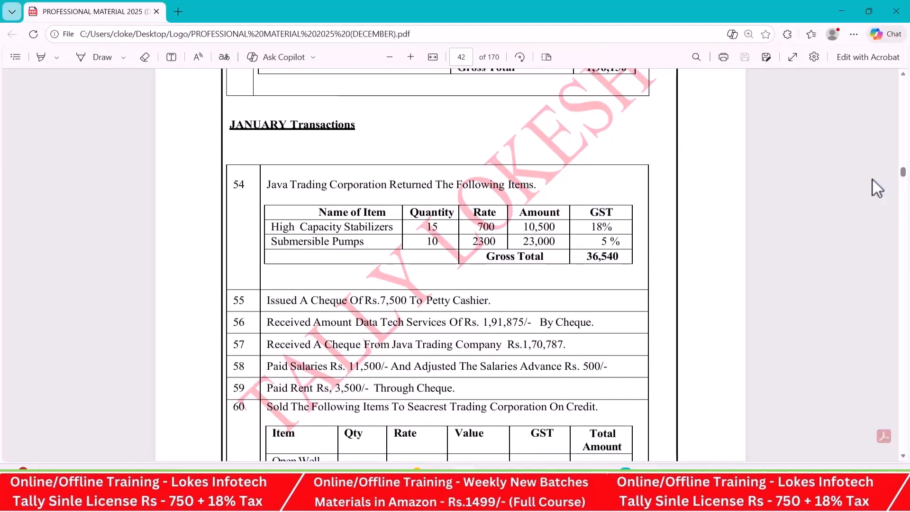
key(alt+Tab)
key(Return)
text(15)
key(Return)
key(Return)
key(alt+Tab)
key(alt+Tab)
text(700)
key(Return)
key(Return)
key(Return)
key(Return)
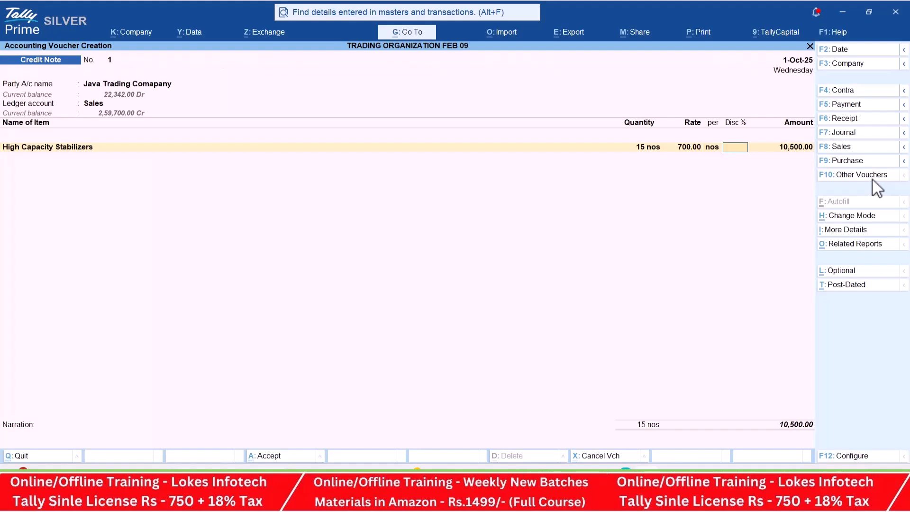
Add Submersible Pumps to the credit note with quantity 10 nos at a rate of 2,300 and close the item list.
key(alt+Tab)
key(alt+Tab)
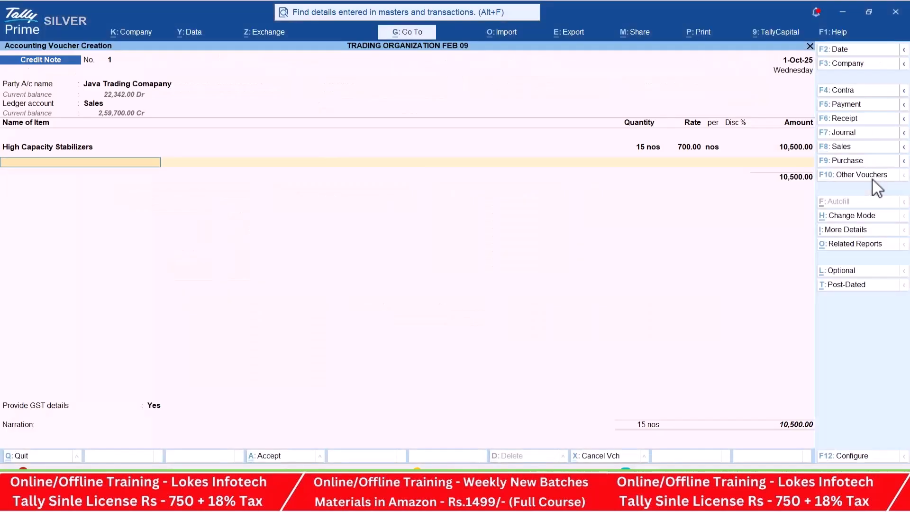
text(Sub)
key(Return)
key(alt+Tab)
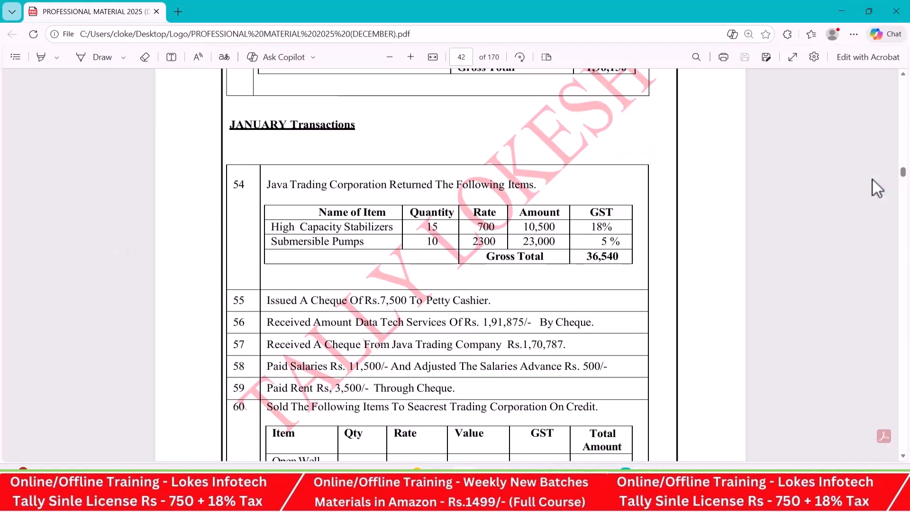
key(alt+Tab)
text(10)
key(Return)
key(alt+Tab)
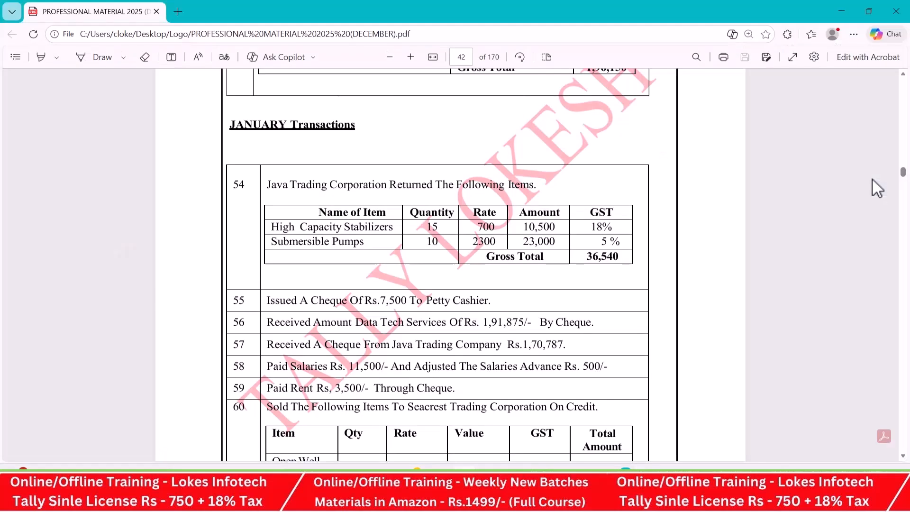
key(alt+Tab)
text(2,300)
key(Return)
key(Return)
key(Return)
key(Return)
key(Return)
Add the CGST and SGST ledgers to the credit note with their calculated amounts.
text(cg)
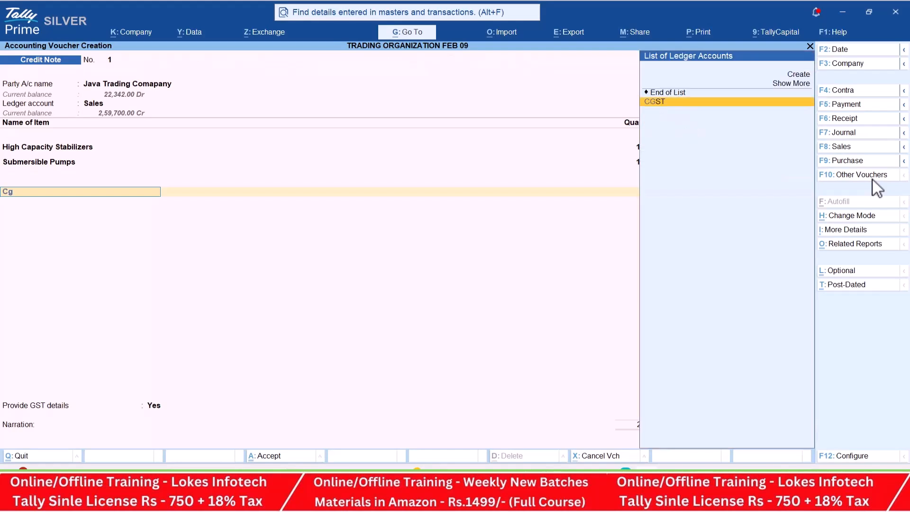
key(Return)
text(sg)
key(Return)
key(Return)
Set Provide GST details to No, leave the narration empty and save the credit note.
key(Up)
key(Return)
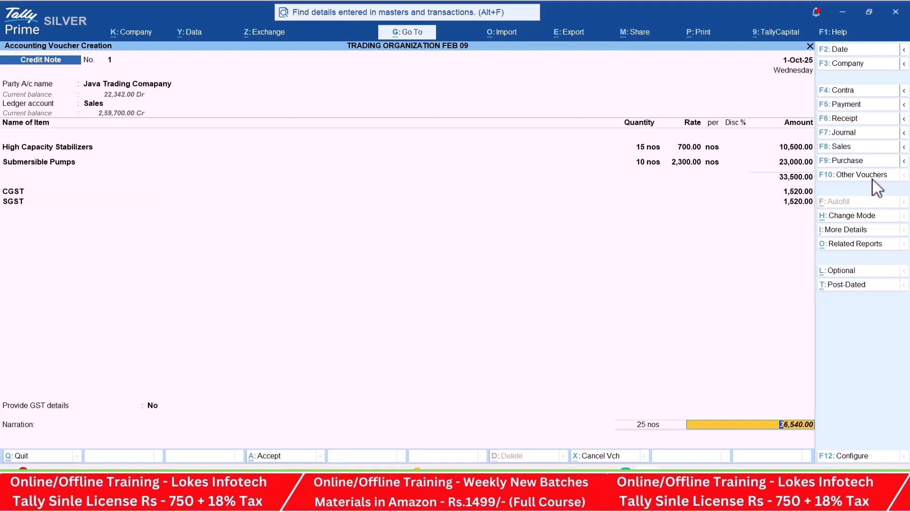
key(Return)
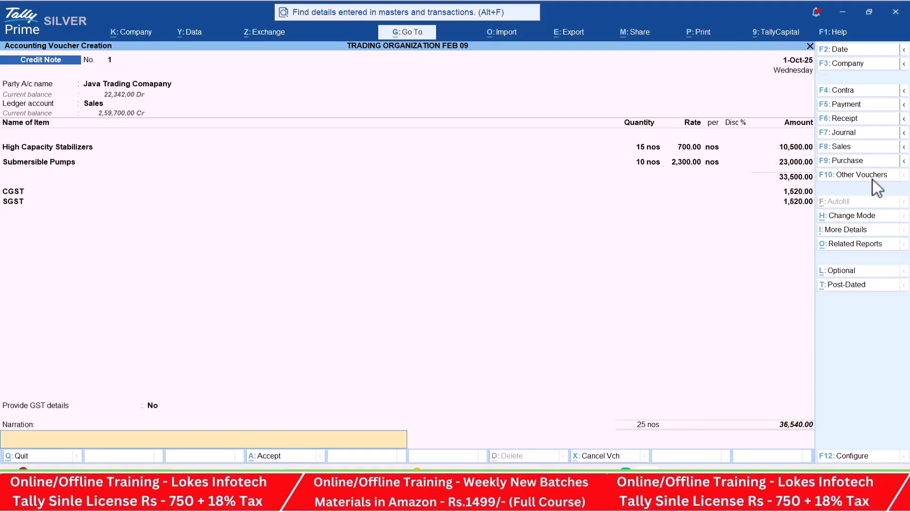
key(Return)
key(Return)
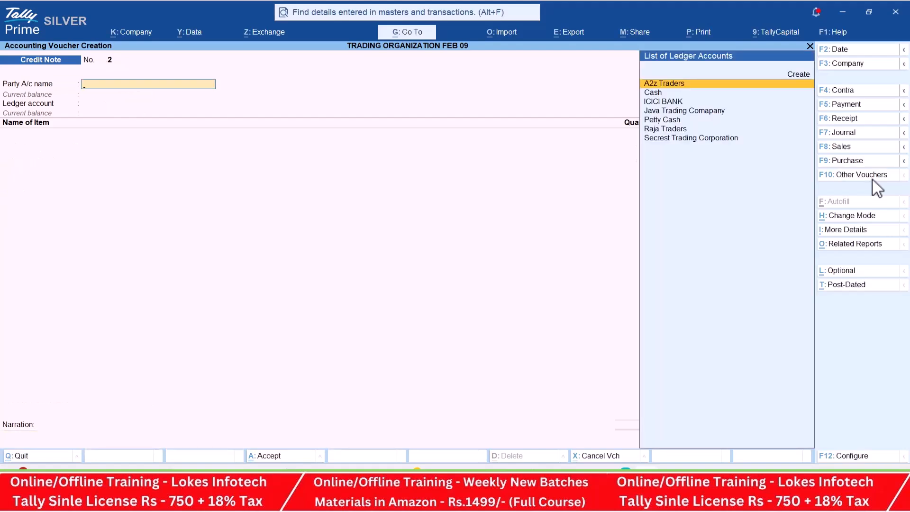
Switch to the PDF material and review the remaining January, February and March transactions.
key(alt+Tab)
scroll(732, 212, down, 1)
scroll(732, 212, down, 2)
scroll(411, 260, down, 3)
scroll(410, 260, down, 8)
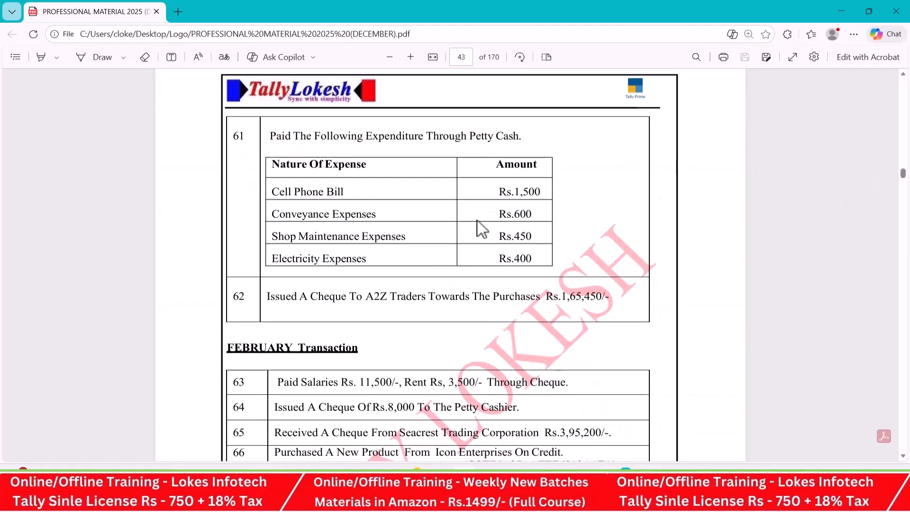
scroll(491, 247, down, 3)
scroll(492, 223, down, 1)
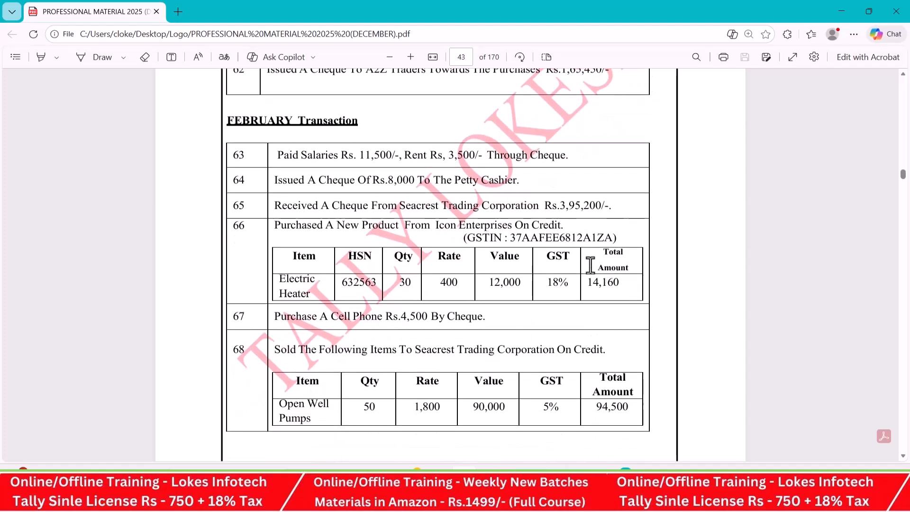
scroll(588, 271, down, 5)
scroll(588, 274, down, 4)
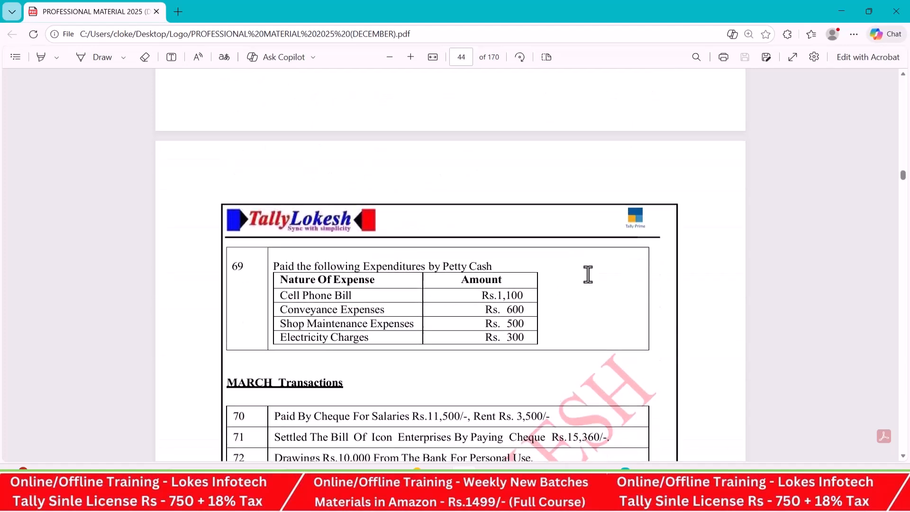
scroll(607, 263, down, 2)
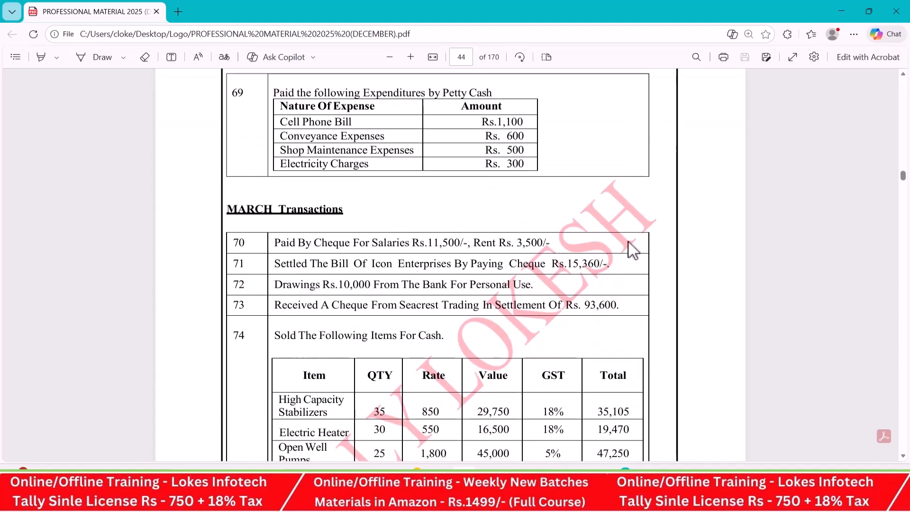
scroll(610, 250, down, 1)
scroll(556, 275, down, 4)
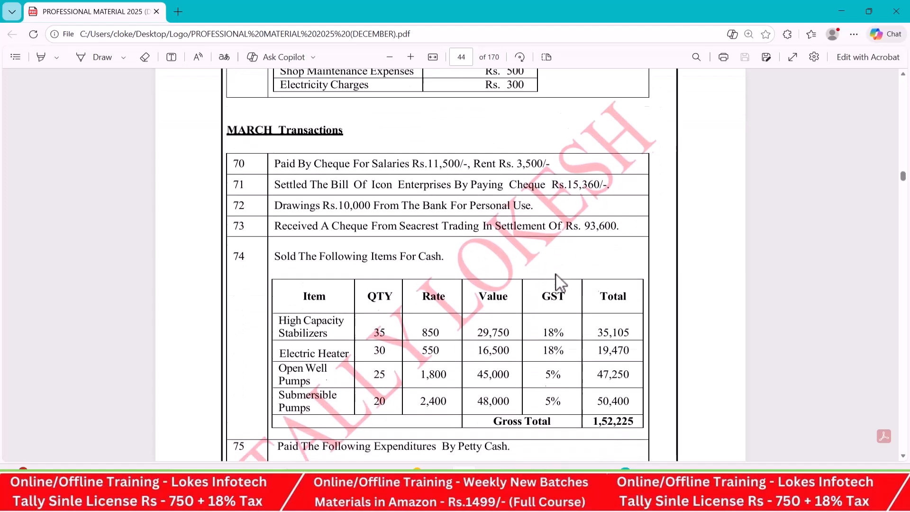
Review the provision entries in the PDF and start a journal voucher in TallyPrime dated 31-3.
scroll(557, 265, down, 7)
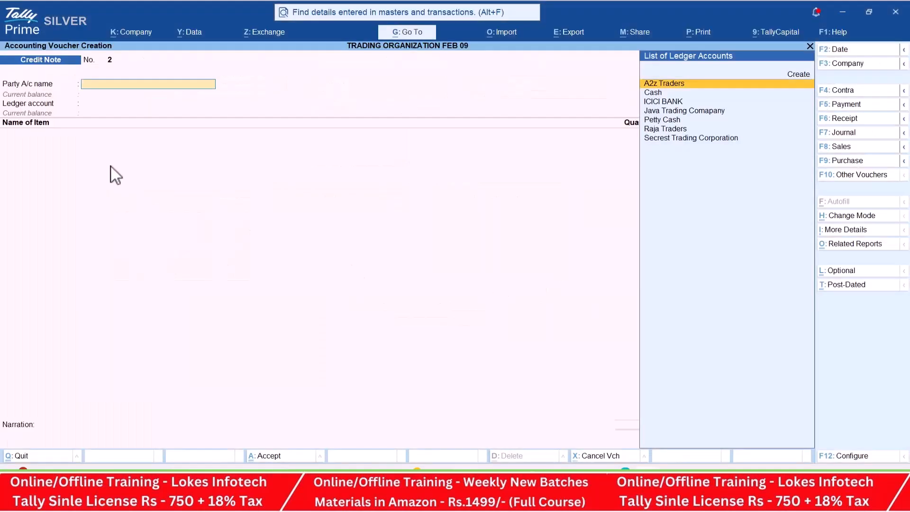
click(857, 132)
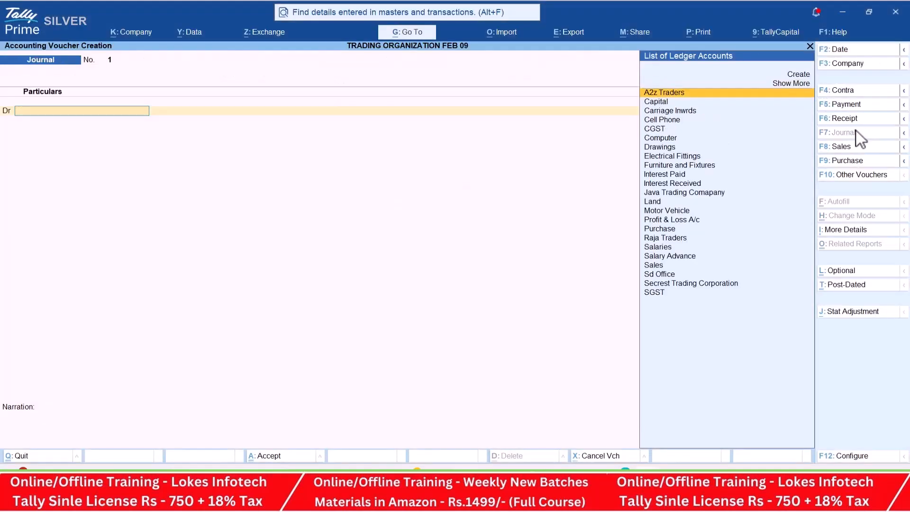
click(848, 50)
text(31-3)
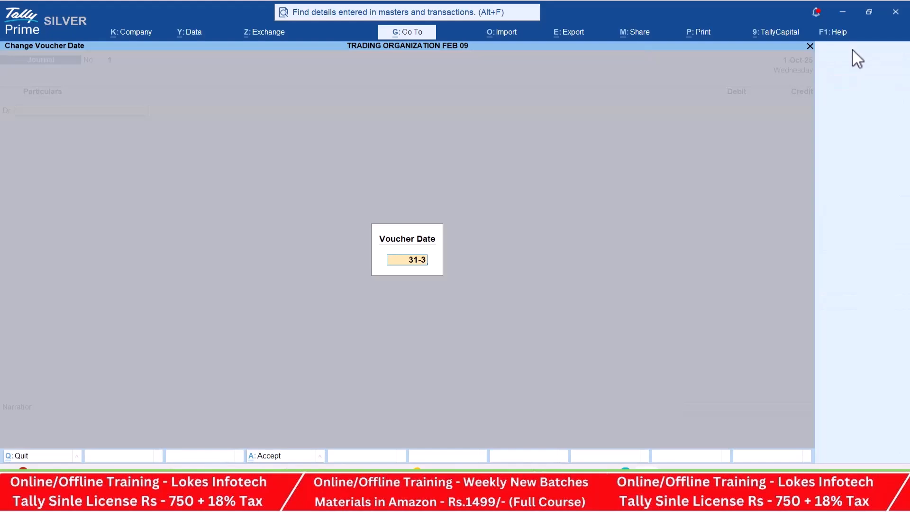
key(Return)
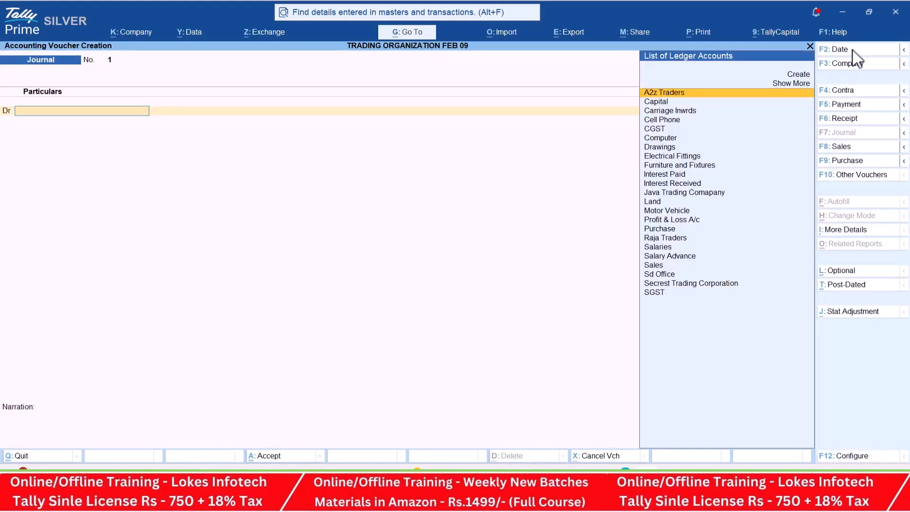
Create a Rent ledger under Indirect Expenses for the journal's debit line.
text(Re)
key(alt+c)
text(Rent)
key(Return)
text(Ind)
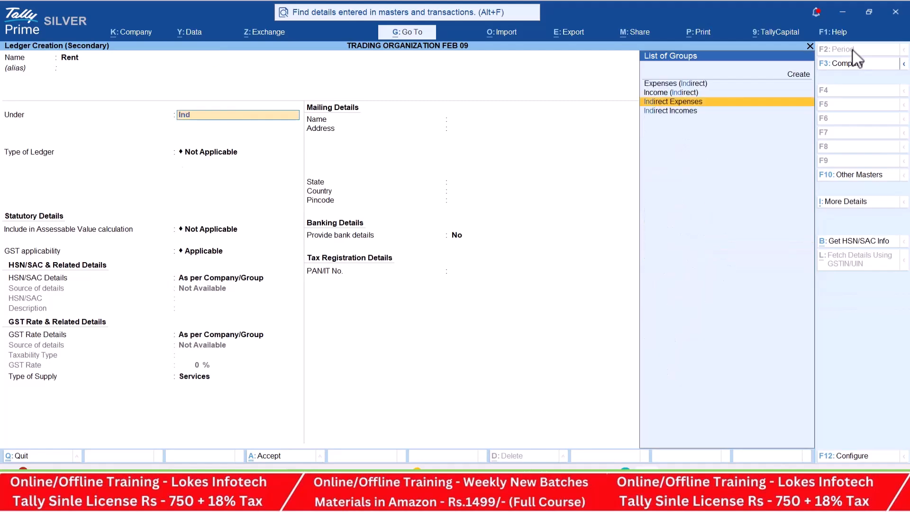
key(Return)
key(ctrl+a)
Check the rent provision in the PDF and debit Rent with 3,500 in the journal.
key(alt+Tab)
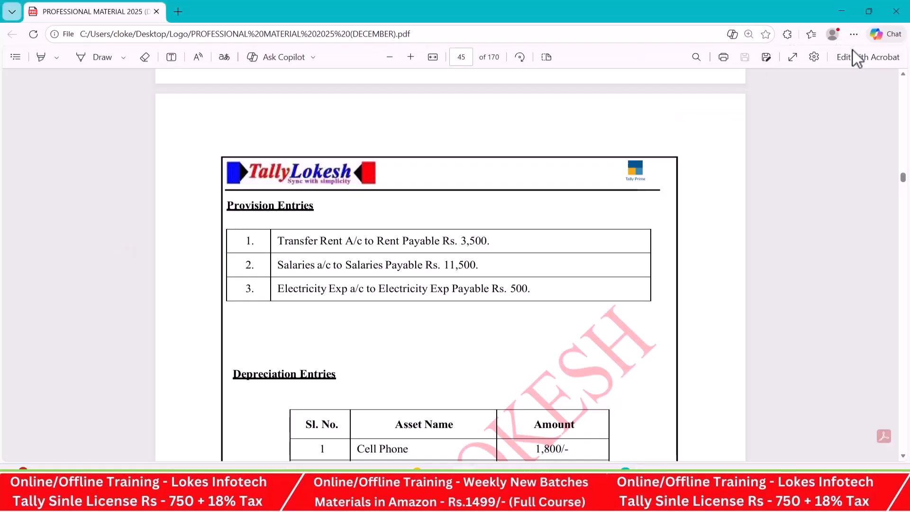
key(alt+Tab)
text(3500)
key(Return)
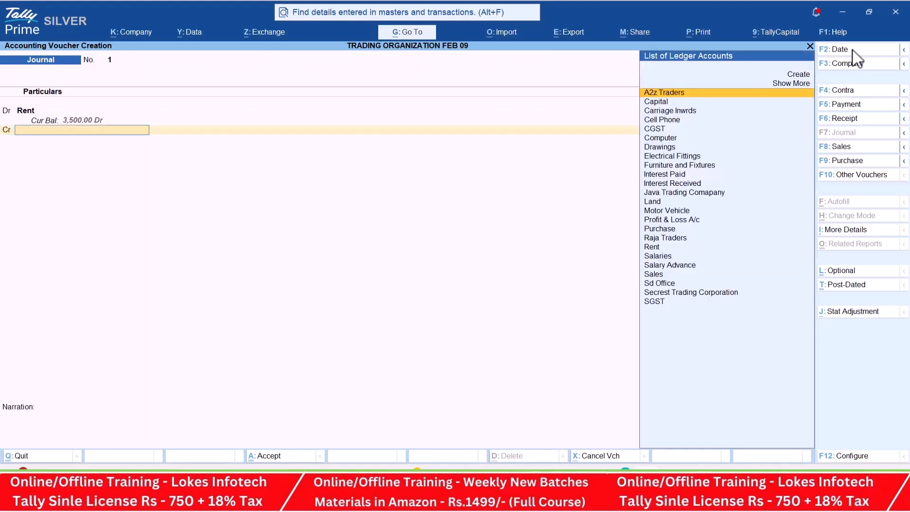
Create the credit ledger Rent Payale under Provisions and save the rent provision journal.
key(alt+c)
text(Rent Payale)
key(Return)
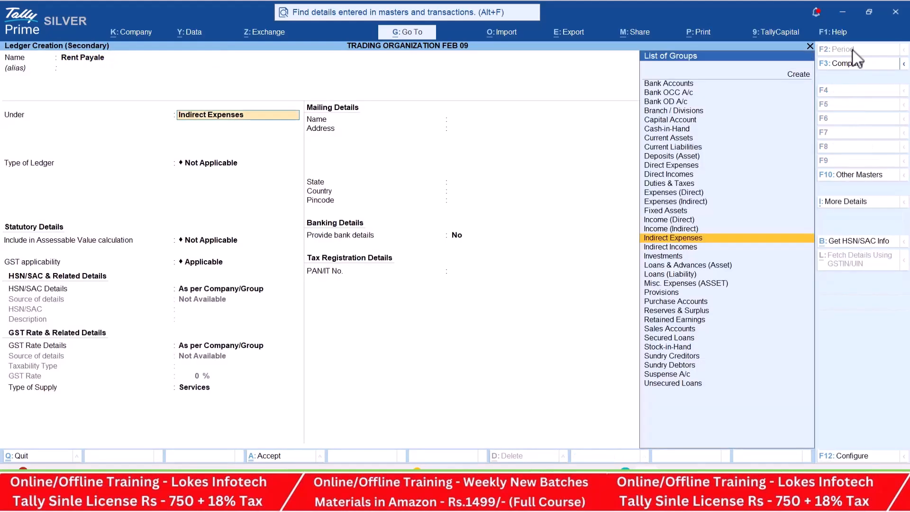
key(Return)
key(BackSpace)
text(pr)
key(Return)
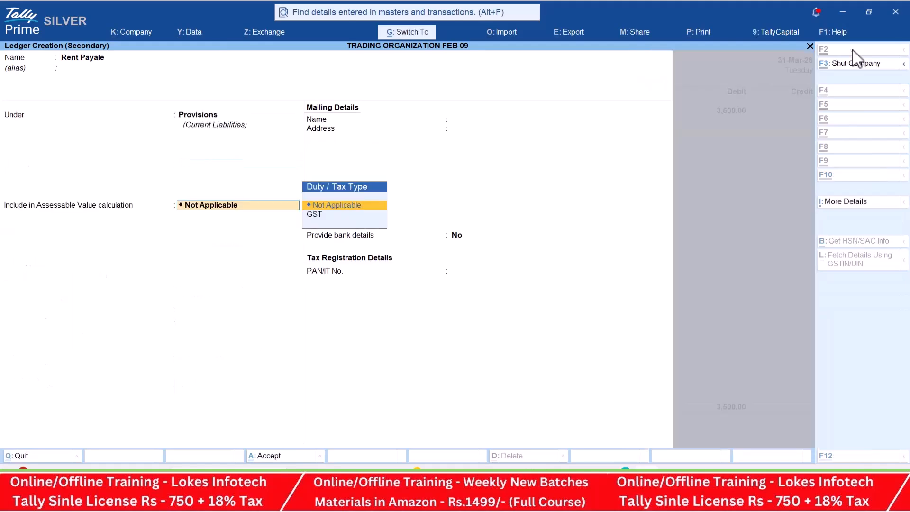
key(ctrl+a)
key(ctrl+a)
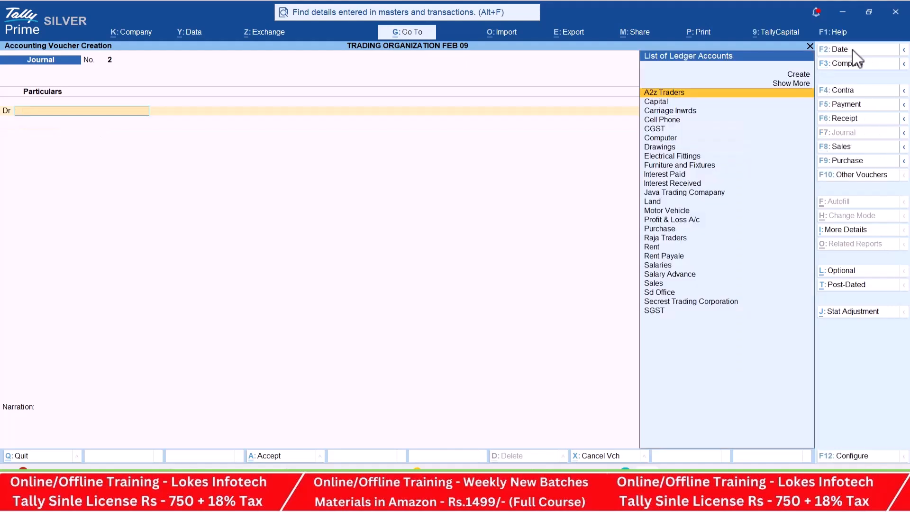
Debit Salaries with 11,500 in a new journal, as given in the PDF's provision entries.
text(sal)
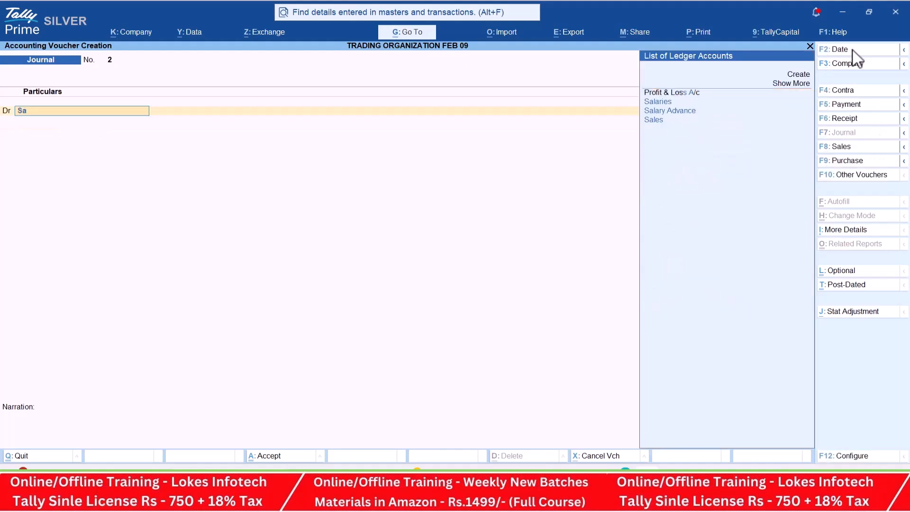
key(Return)
key(alt+Tab)
key(alt+Tab)
text(11500)
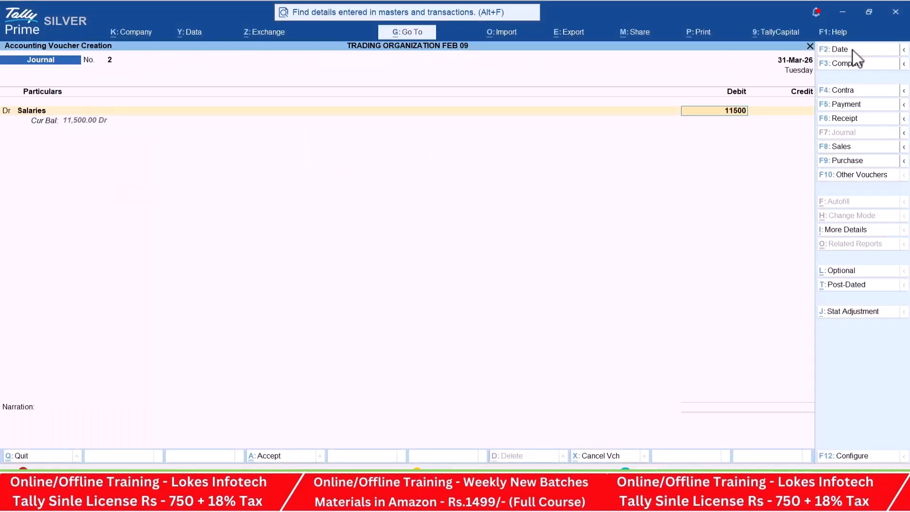
key(Return)
Create the credit ledger Salary Payable under Provisions and save the salaries provision journal.
key(alt+c)
text(Salary Payal)
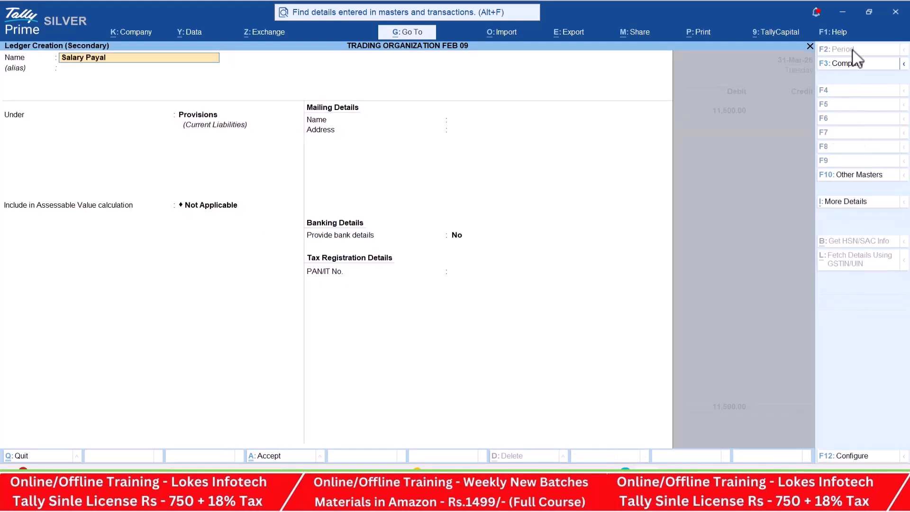
key(Return)
key(Return)
key(Return)
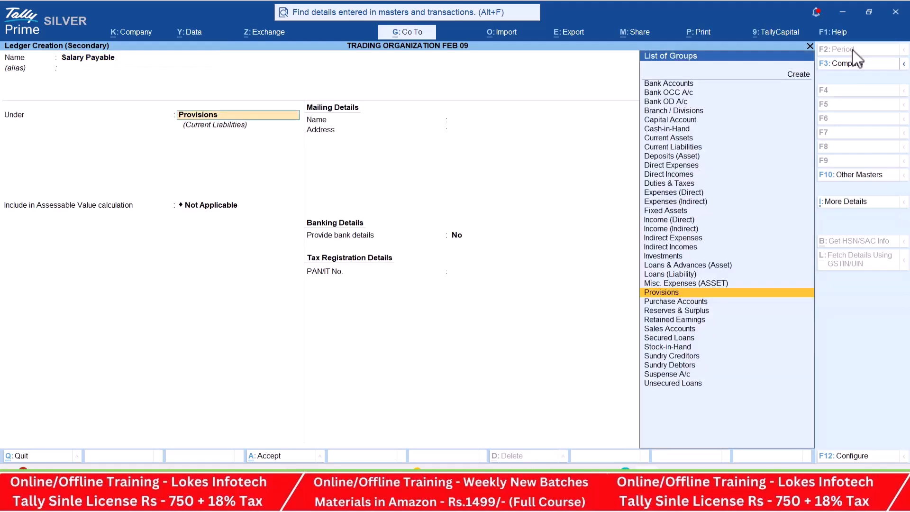
key(ctrl+a)
key(Return)
key(Return)
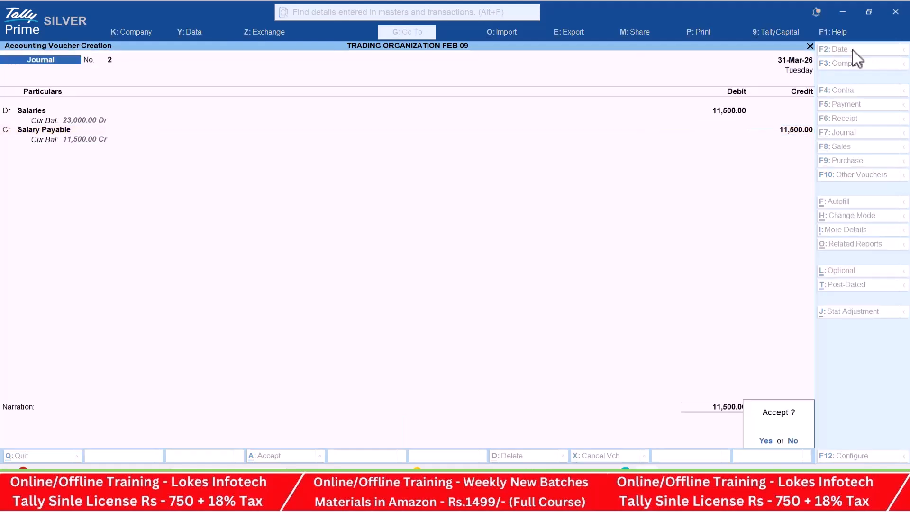
key(Return)
Check the next provision entry in the PDF and create an Electricity Exp ledger under Indirect Expenses for the debit line.
key(alt+Tab)
key(alt+Tab)
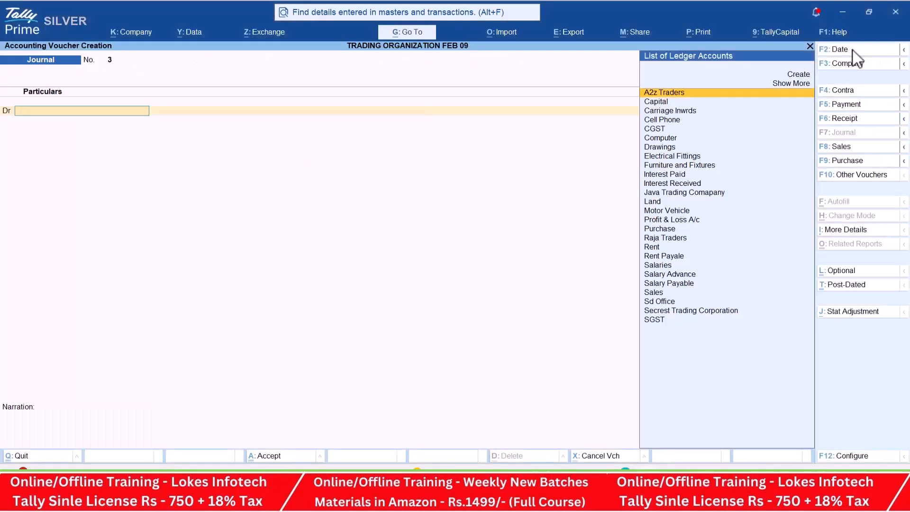
text(El)
key(alt+c)
text(Electricity Exp)
key(Return)
key(Return)
text(Ind)
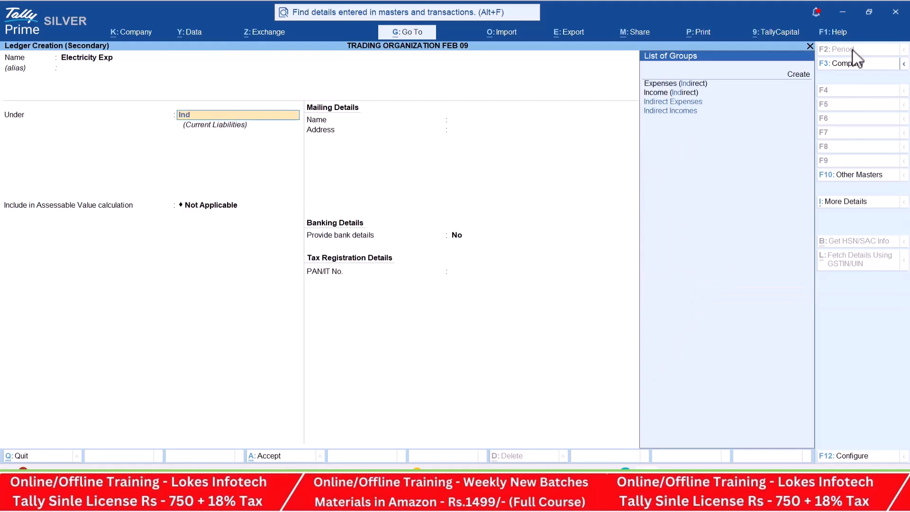
key(Return)
key(ctrl+a)
Look up the electricity provision in the PDF and debit Electricity Exp with 500.
key(alt+Tab)
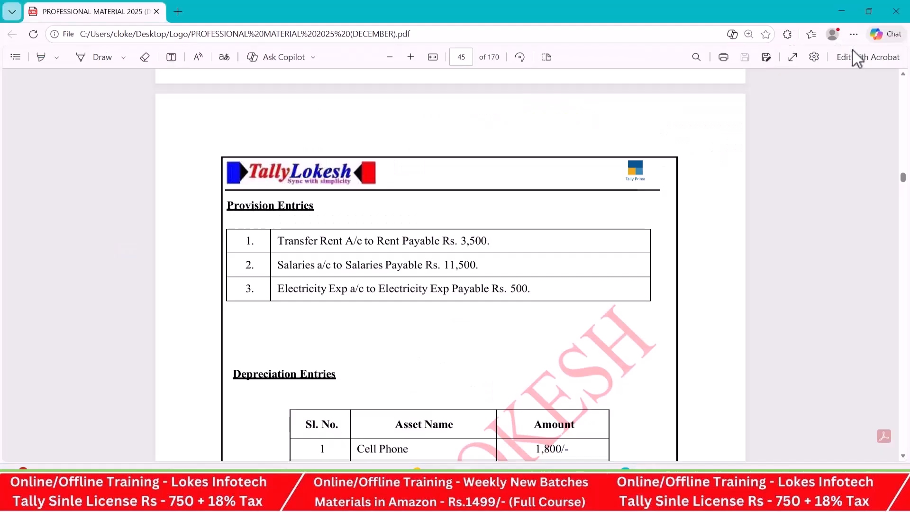
key(alt+Tab)
text(500)
key(Return)
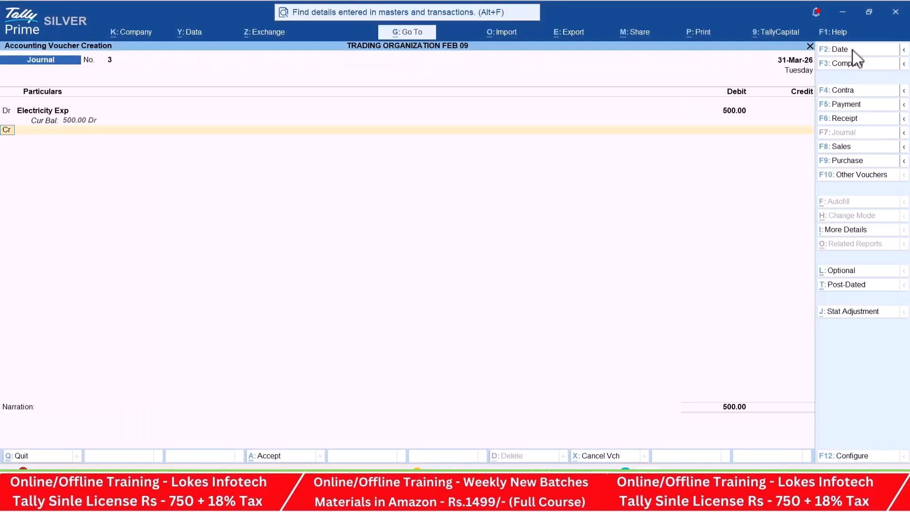
Create the credit ledger Electricity Exp Payale under Provisions and save the journal with no narration.
key(Return)
key(alt+c)
text(Electricity exp Payale)
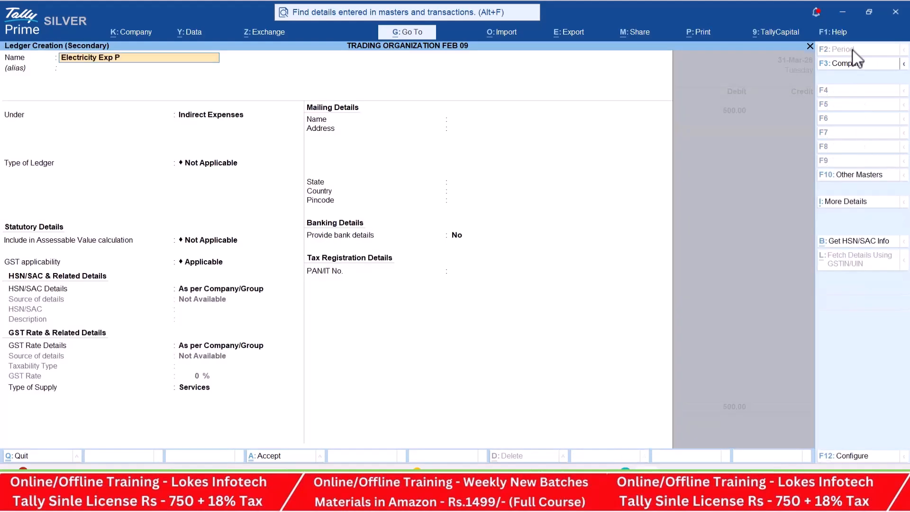
key(Return)
key(Return)
text(Provisions)
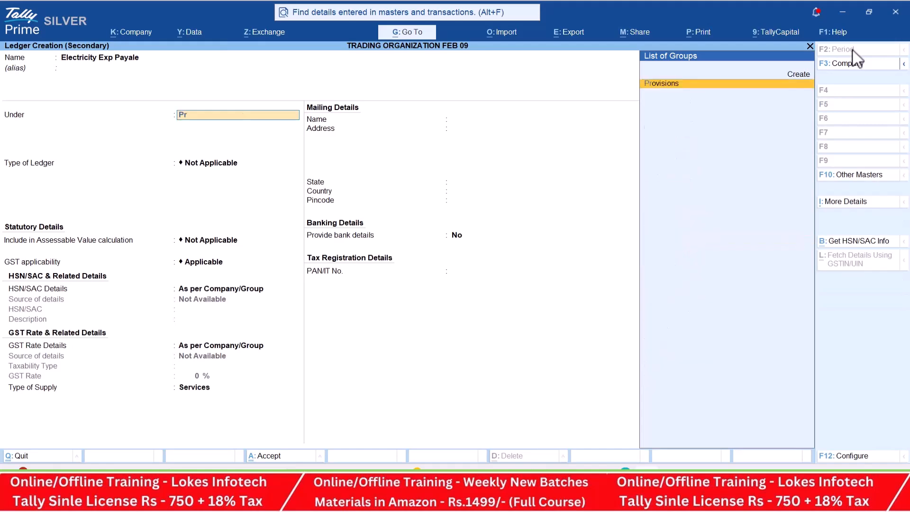
key(Return)
key(ctrl+a)
key(Return)
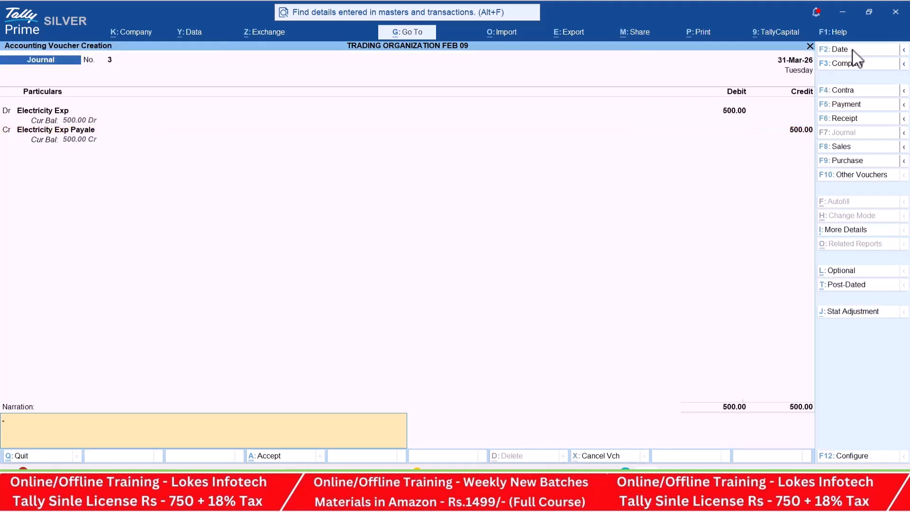
key(Return)
key(Return)
Create a Depreciation ledger under Indirect Expenses for the debit line of a new journal.
key(alt+c)
text(Depreciation)
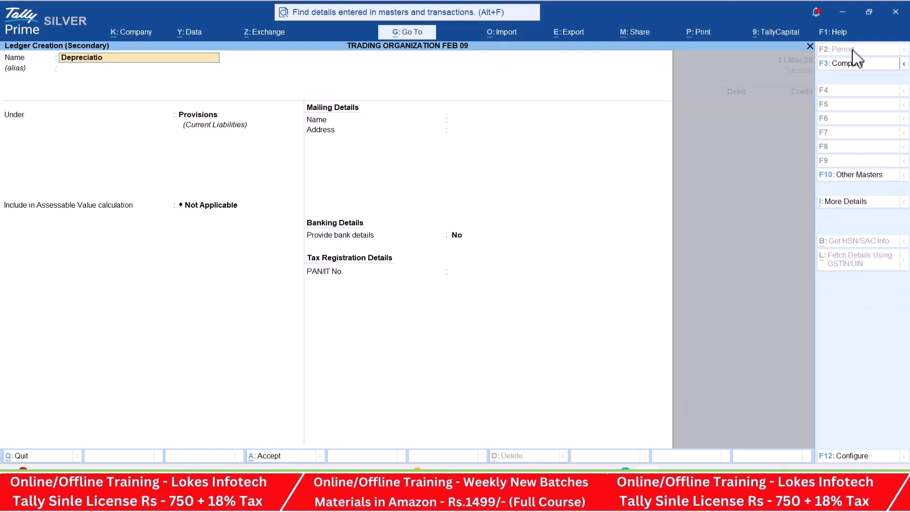
key(Return)
key(Return)
text(Ind)
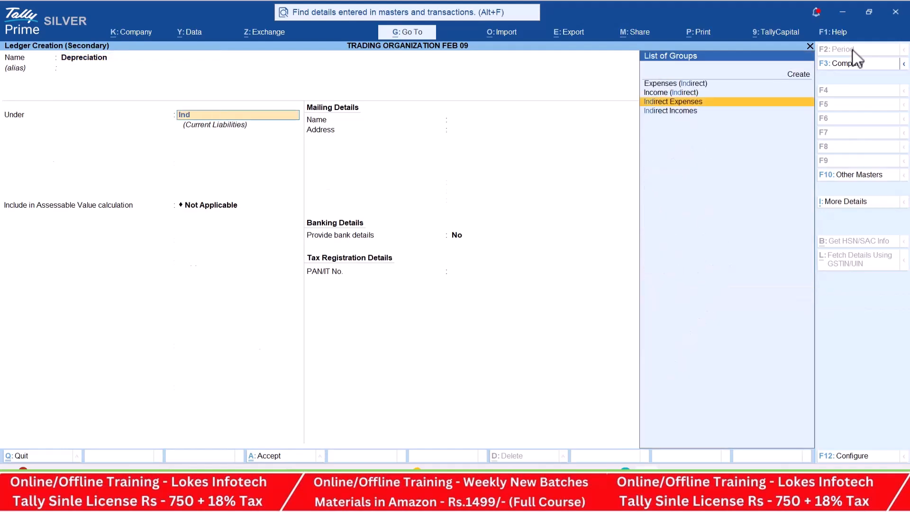
key(Return)
key(Return)
key(ctrl+a)
Find the depreciation table in the PDF and debit Depreciation with its total of 37,300.
key(alt+Tab)
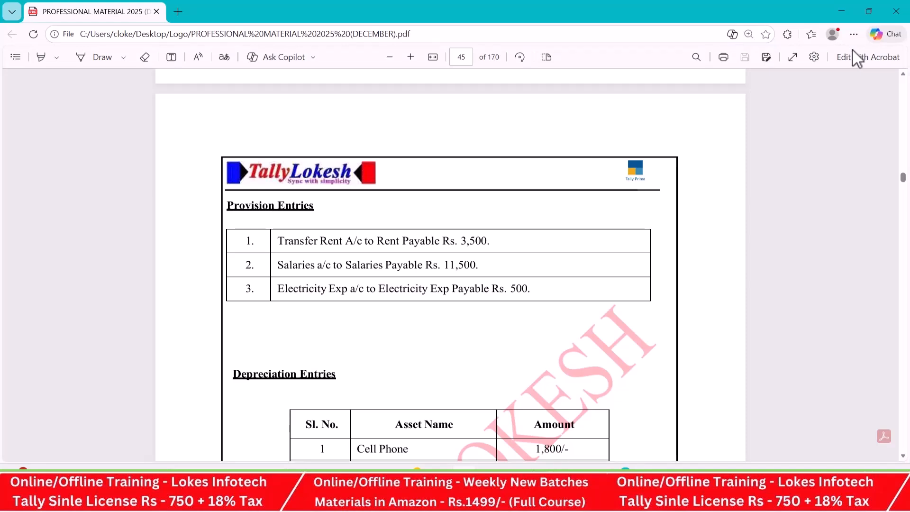
scroll(529, 216, down, 5)
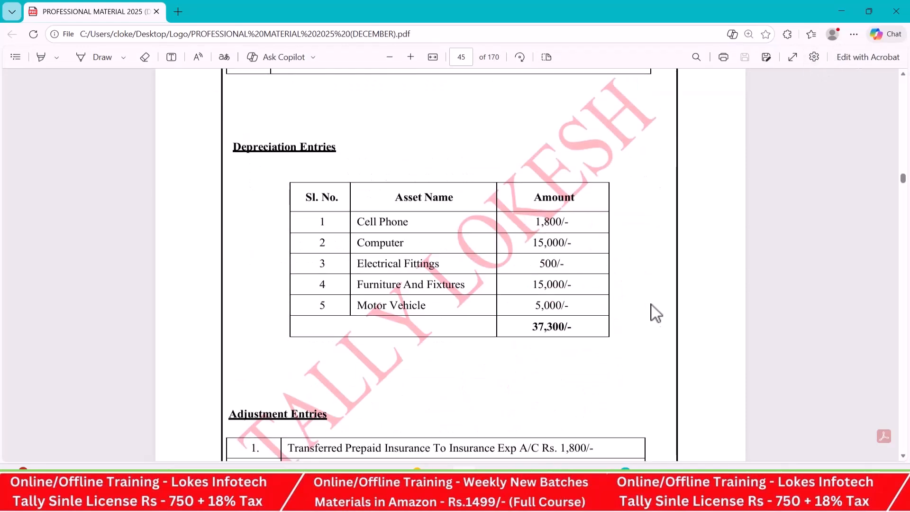
scroll(644, 272, down, 2)
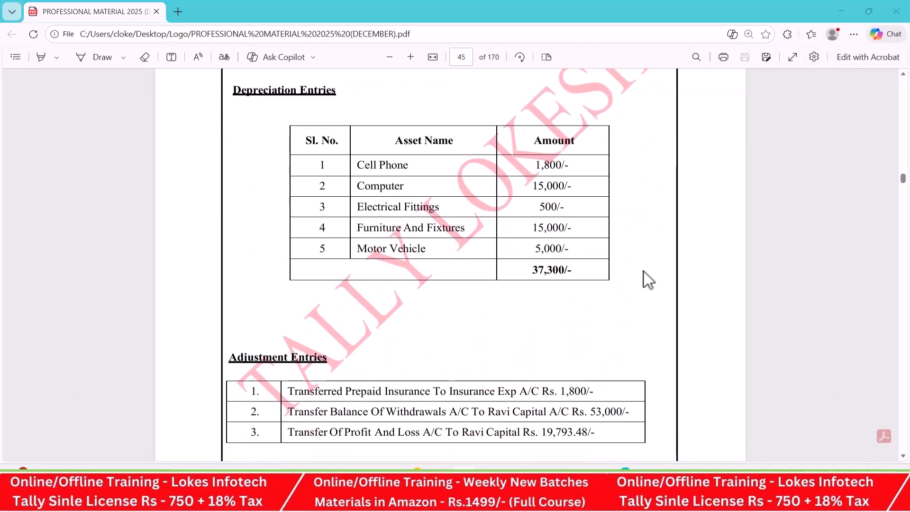
key(alt+Tab)
text(37300)
key(Return)
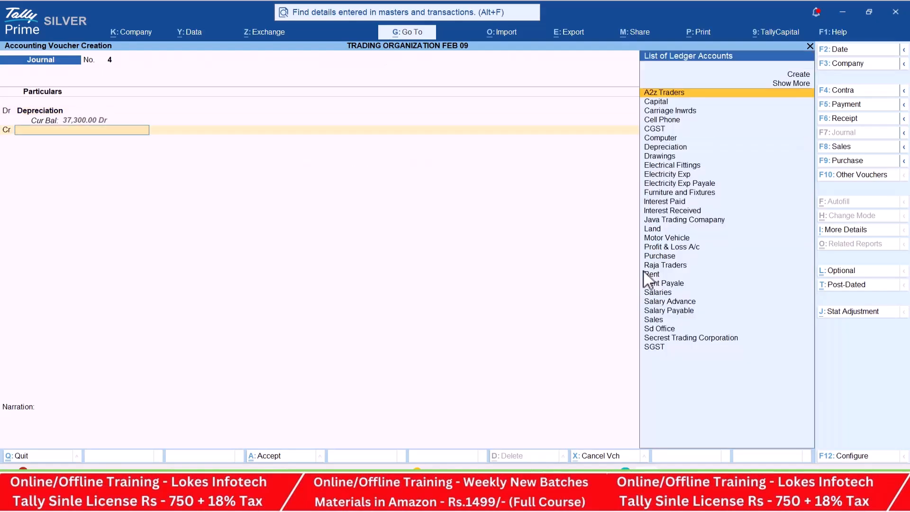
Credit Cell Phone with its depreciation of 1,800, taken from the PDF table.
key(alt+Tab)
key(alt+Tab)
text(E)
key(BackSpace)
text(Cell Phone)
key(Return)
key(alt+Tab)
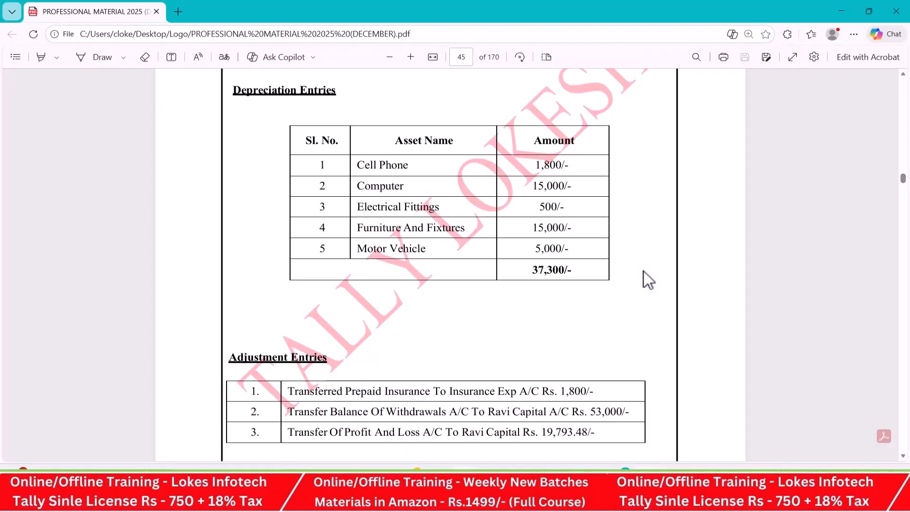
key(alt+Tab)
text(1800)
key(Return)
Credit Computer with its depreciation of 15,000 from the PDF table.
key(alt+Tab)
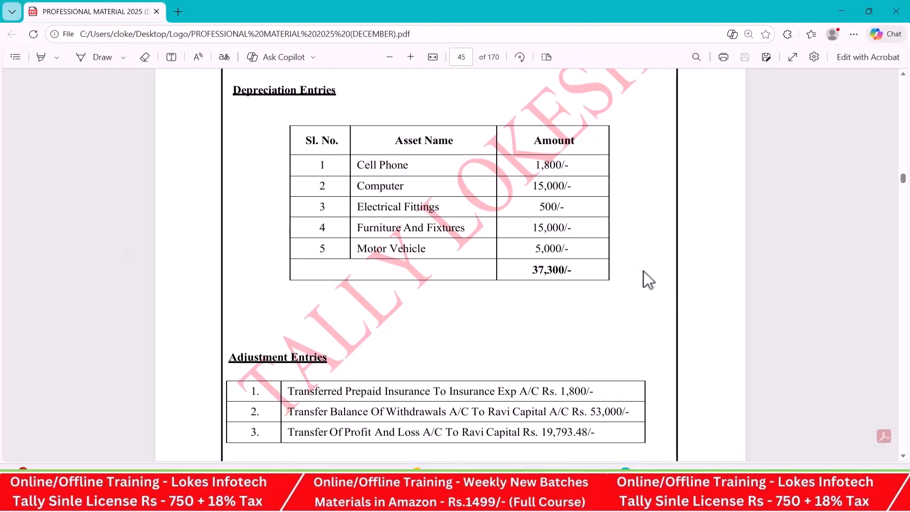
key(alt+Tab)
text(Co)
key(Return)
key(alt+Tab)
key(alt+Tab)
text(15000)
key(Return)
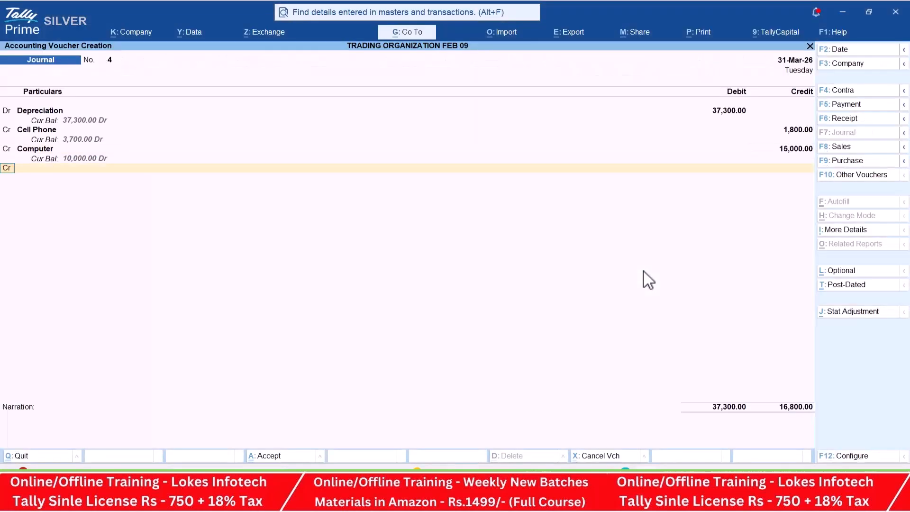
Credit Electrical Fittings with 500 in the depreciation journal, as listed in the PDF.
key(alt+Tab)
key(alt+Tab)
text(El)
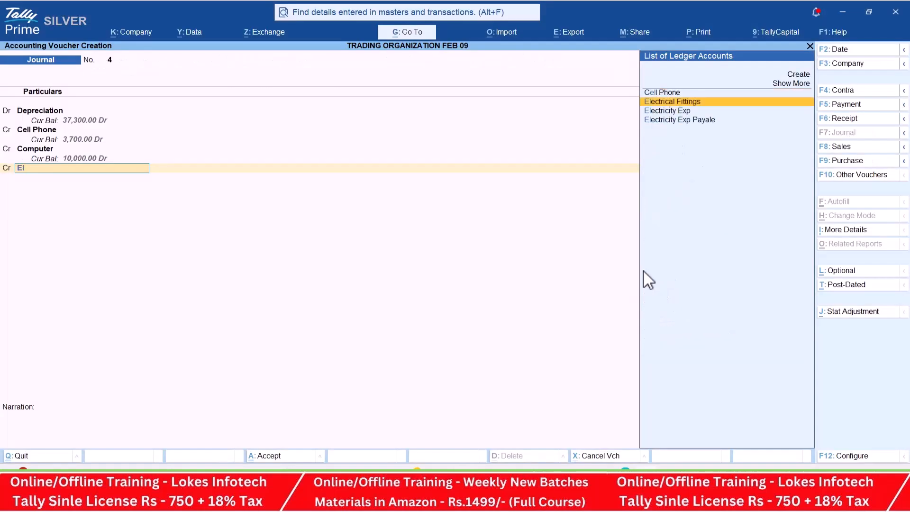
key(Return)
key(alt+Tab)
key(alt+Tab)
text(500)
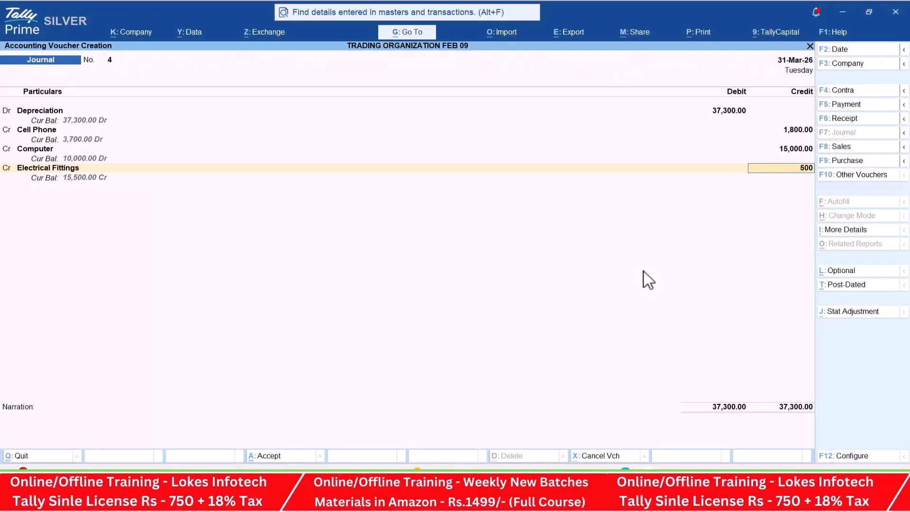
key(Return)
Credit Furniture and Fixtures with 15,000 in the depreciation journal, following the PDF table.
key(alt+Tab)
key(alt+Tab)
text(Fu)
key(Return)
key(alt+Tab)
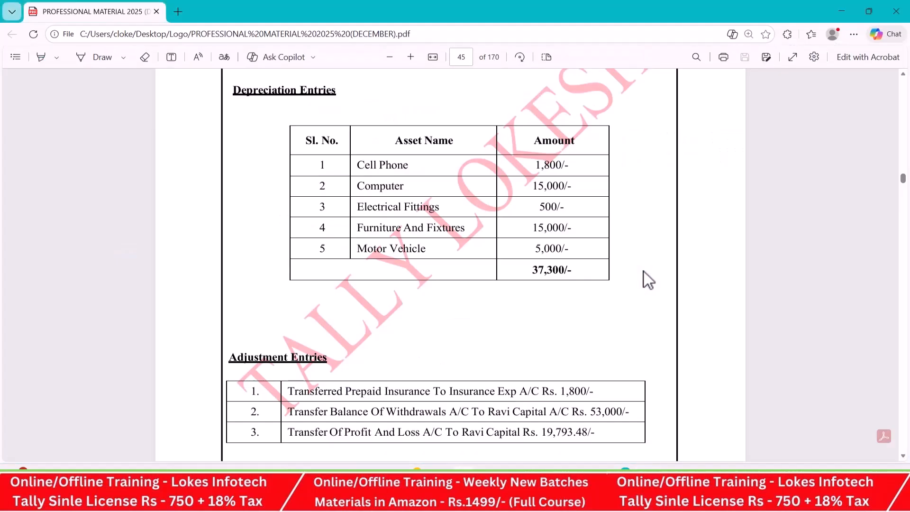
key(alt+Tab)
text(15000)
key(Return)
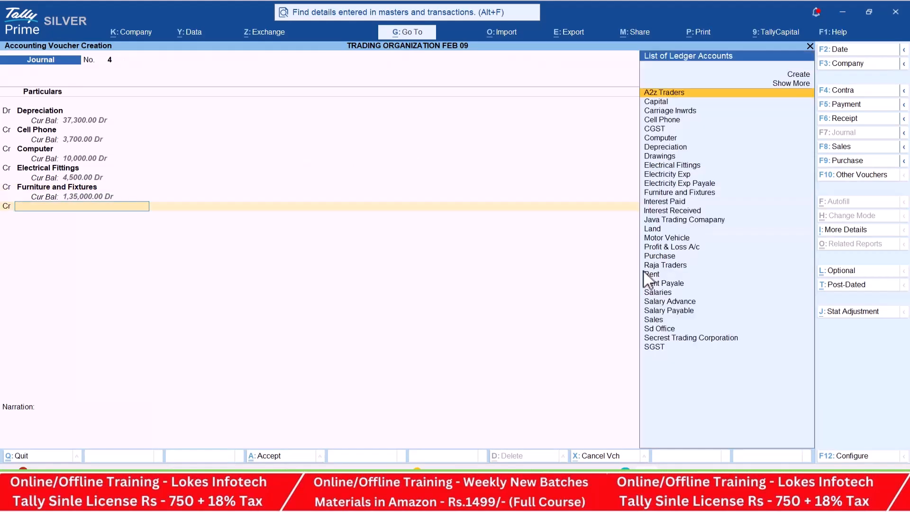
Credit Motor Vehicle with its 5,000 depreciation from the PDF table and save the depreciation journal.
key(alt+Tab)
key(alt+Tab)
text(mo)
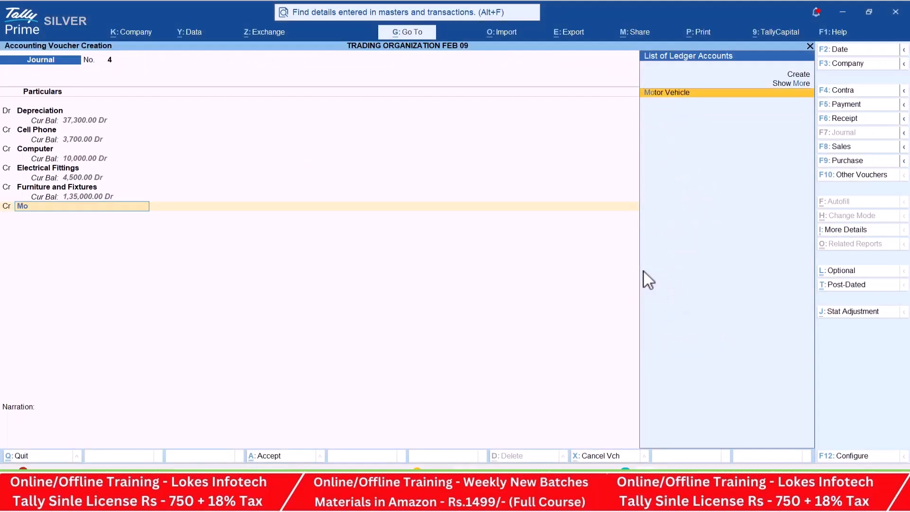
key(Return)
key(Return)
key(Return)
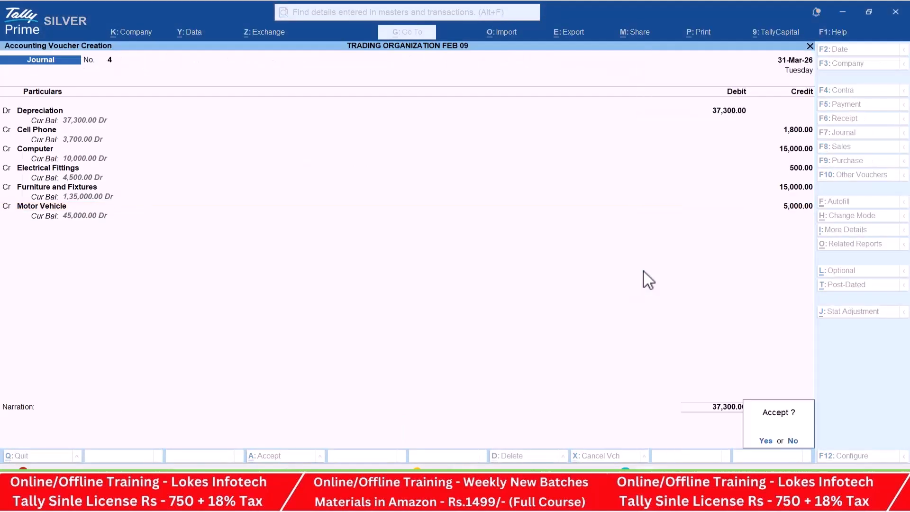
key(Return)
Create an Insurance Exp ledger under Indirect Expenses for the first adjustment entry in the PDF.
key(alt+Tab)
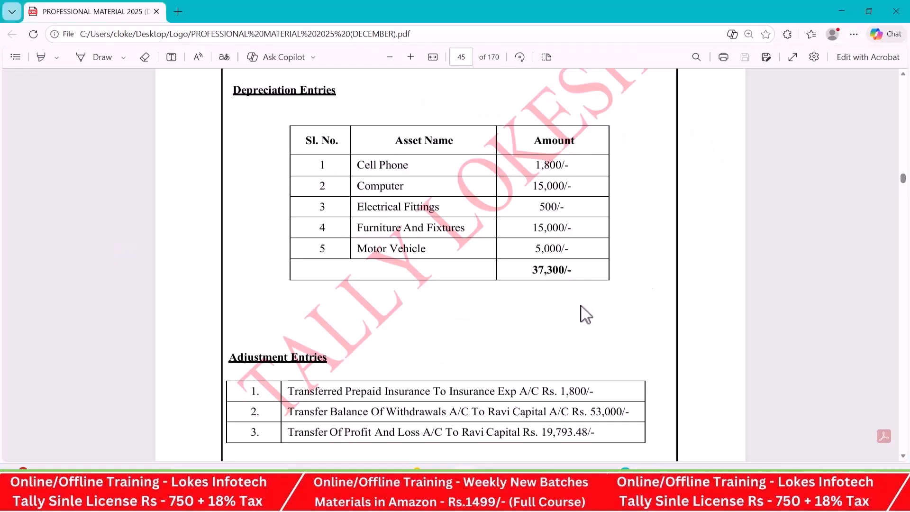
scroll(558, 287, down, 2)
key(alt+Tab)
key(alt+c)
text(Insur)
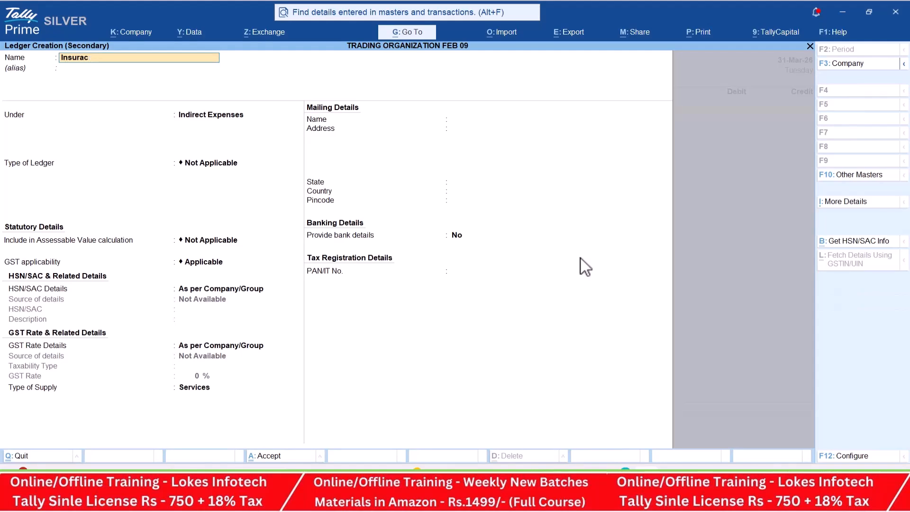
text(ance Exp)
key(Return)
key(ctrl+a)
Debit Insurance Exp with 1,800 in the new journal, following the PDF's first adjustment entry.
key(alt+Tab)
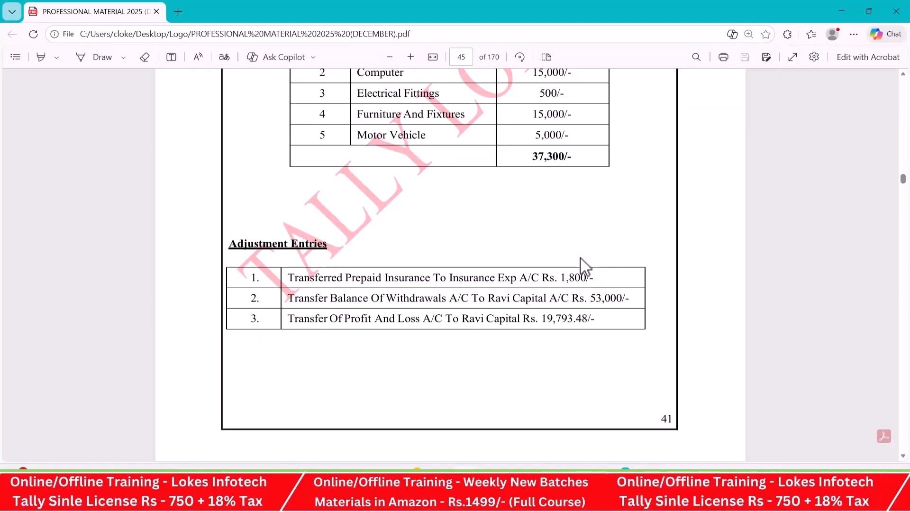
key(alt+Tab)
text(1,800)
key(Return)
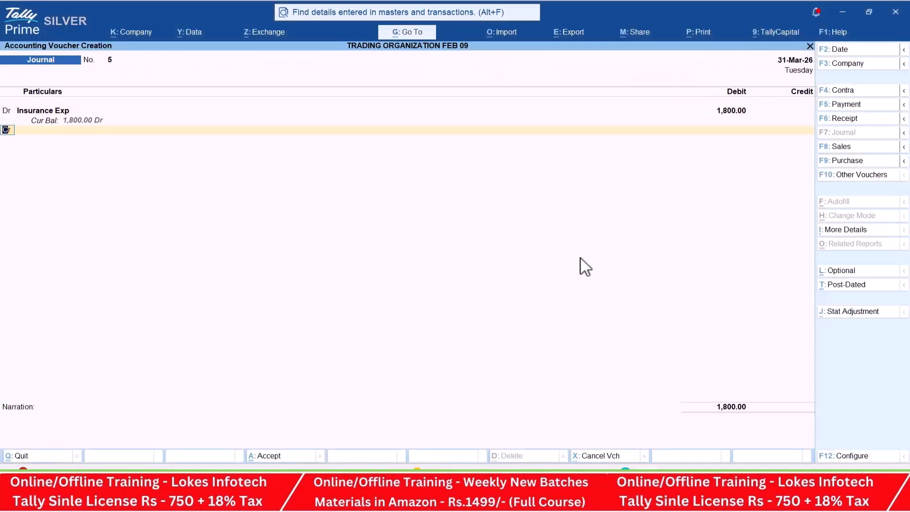
Create a Prepaid Insurance ledger under Current Assets as the credit account of the insurance journal.
key(Return)
key(alt+c)
text(Prepaid Insurance)
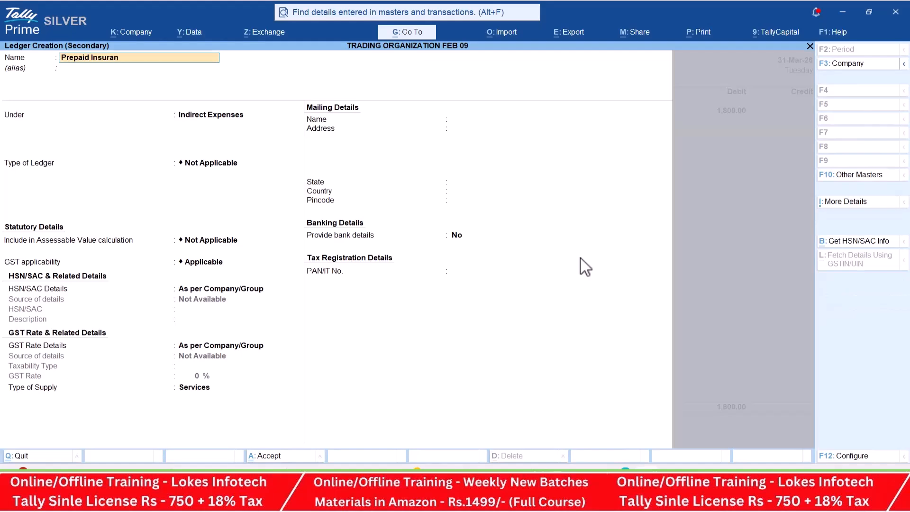
key(Return)
key(Return)
text(cu)
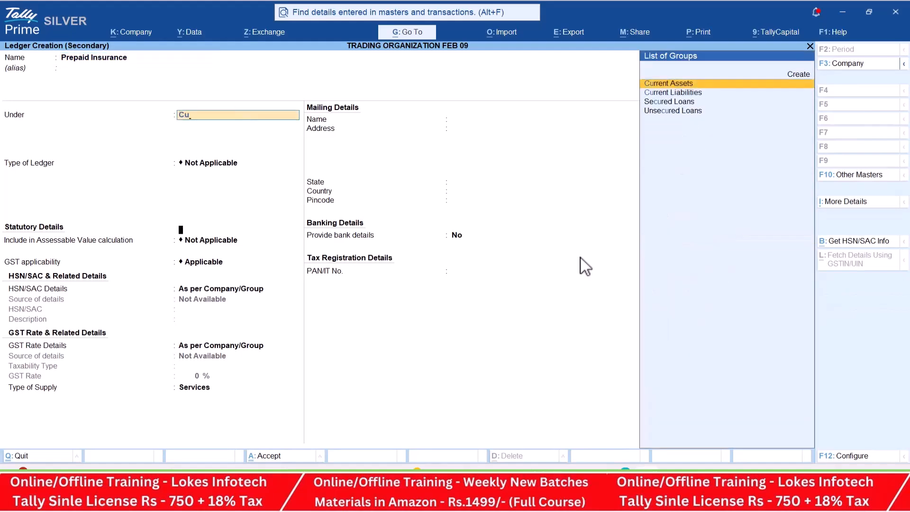
key(Return)
key(ctrl+a)
Credit Prepaid Insurance with 1,800 and save the insurance adjustment journal.
key(Return)
key(Return)
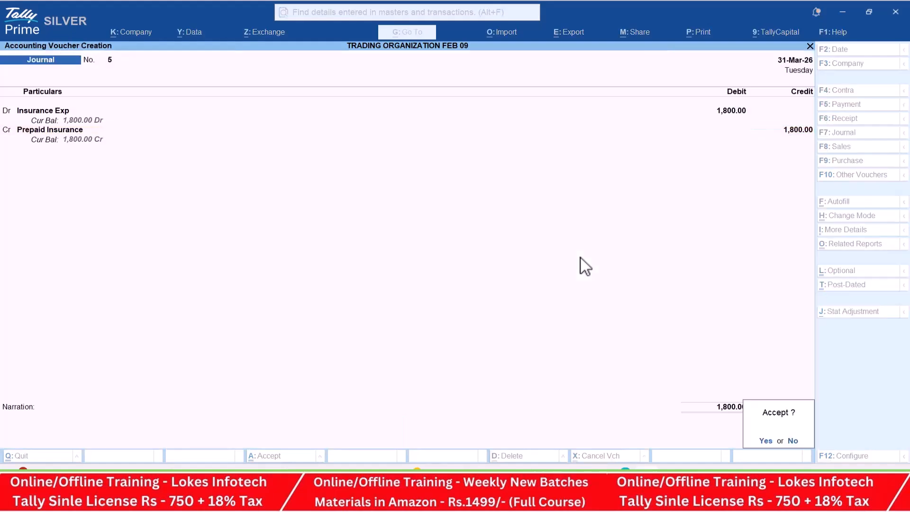
key(Return)
Debit Drawings with 53,000 in a new journal, following the withdrawals transfer listed in the PDF.
text(dr)
key(Return)
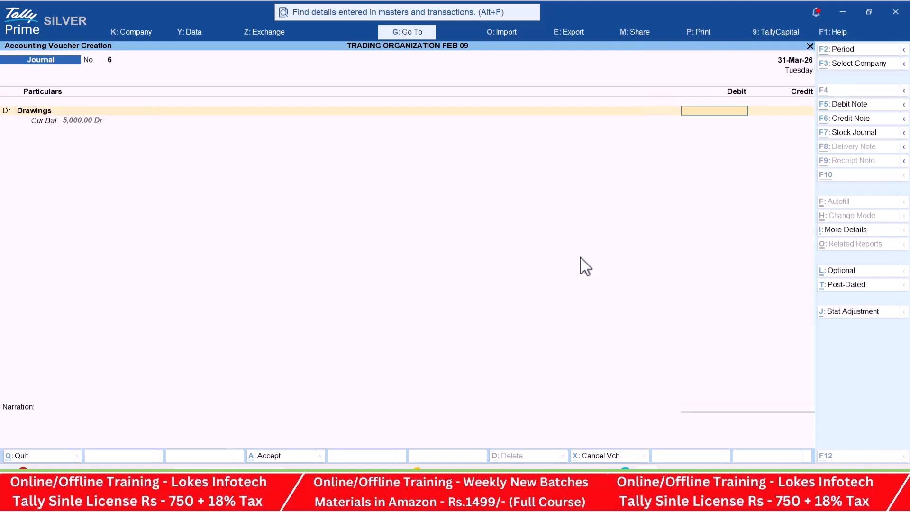
key(alt+Tab)
key(alt+Tab)
text(53000)
key(Return)
Credit Capital with 53,000 and save the withdrawals transfer journal.
key(Return)
text(Ca)
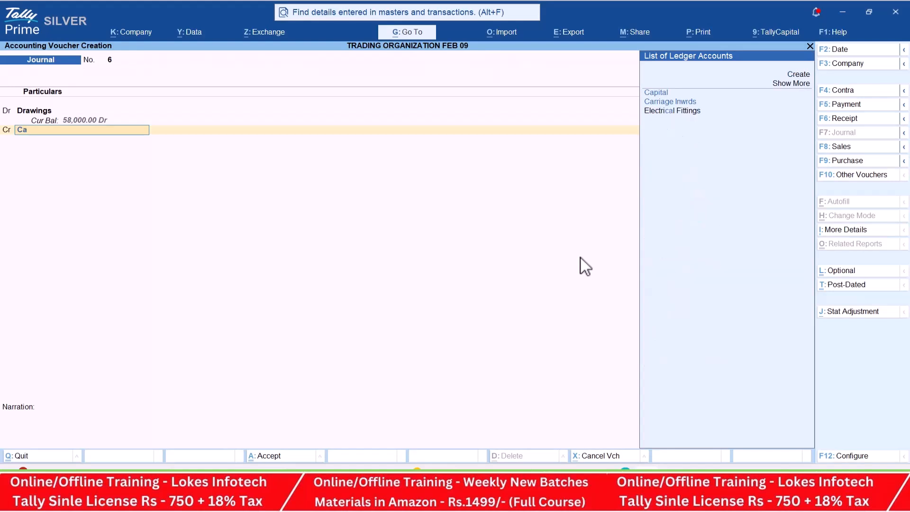
key(Down)
key(Up)
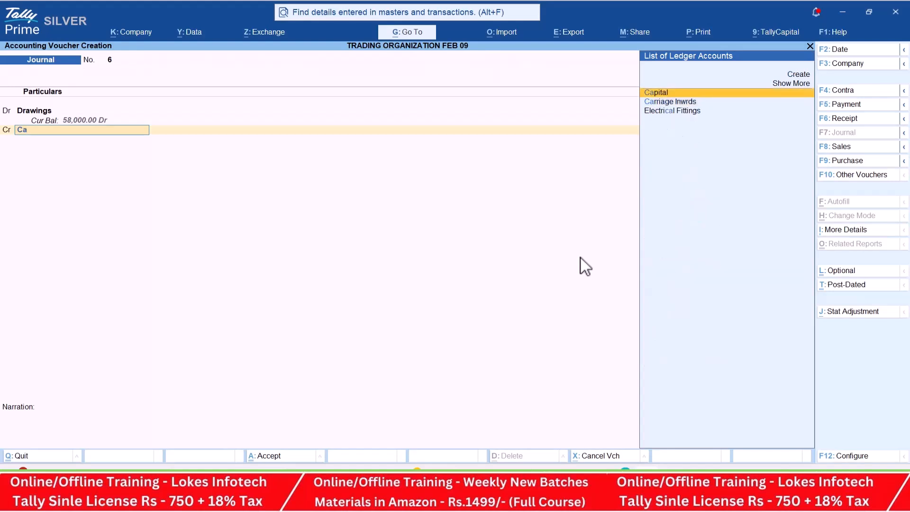
key(Return)
key(Return)
key(Return)
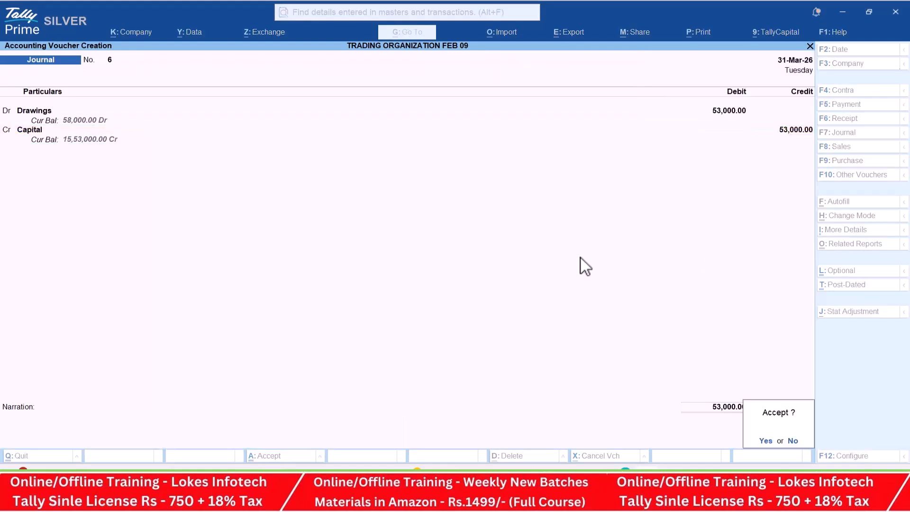
Check the PDF's third adjustment entry, and debit Profit & Loss A/c with its current balance of 8,446.95 in a new journal.
key(alt+Tab)
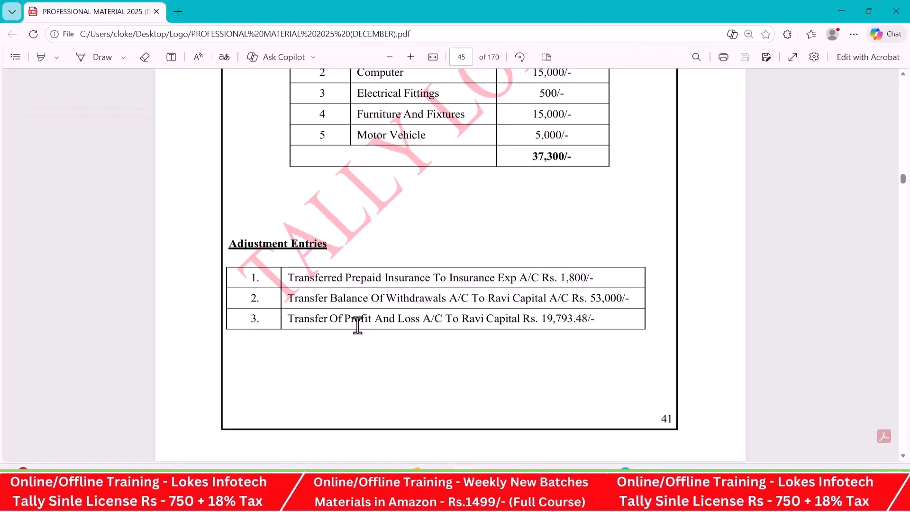
key(alt+Tab)
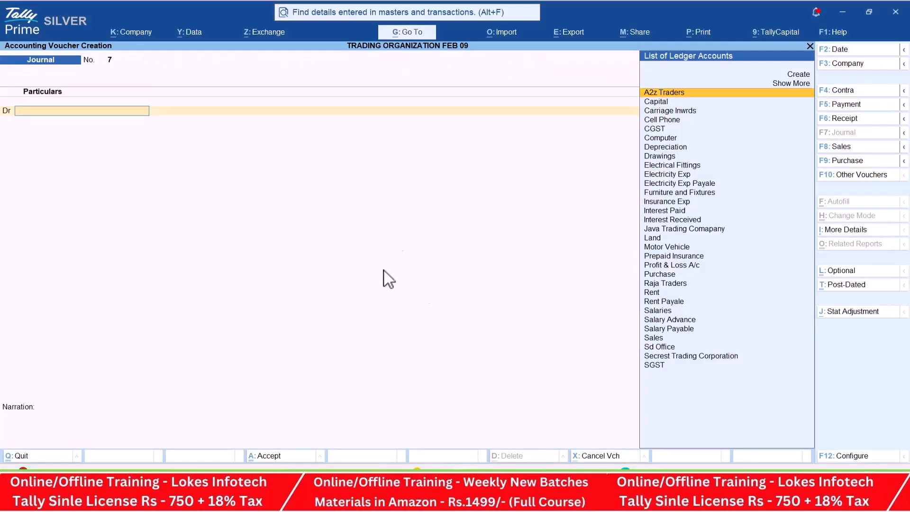
text(Pr)
key(Down)
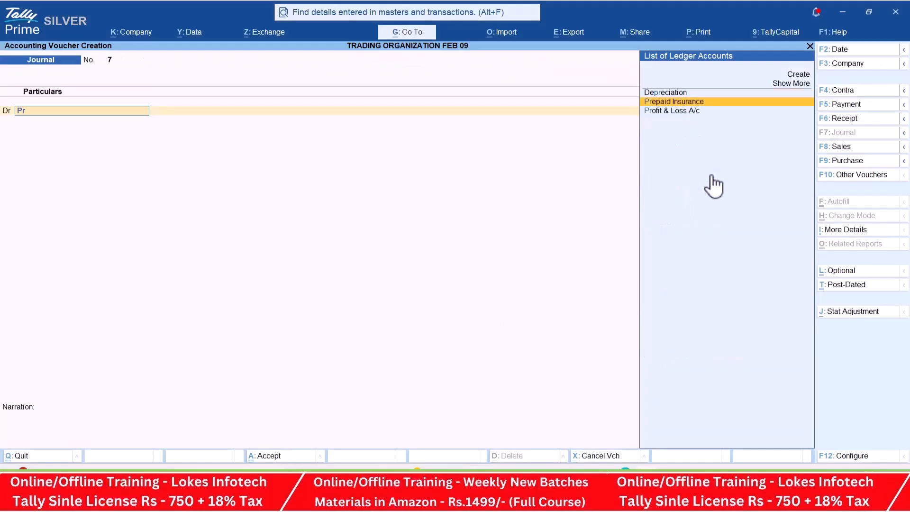
key(Down)
key(Return)
text(8,446.9)
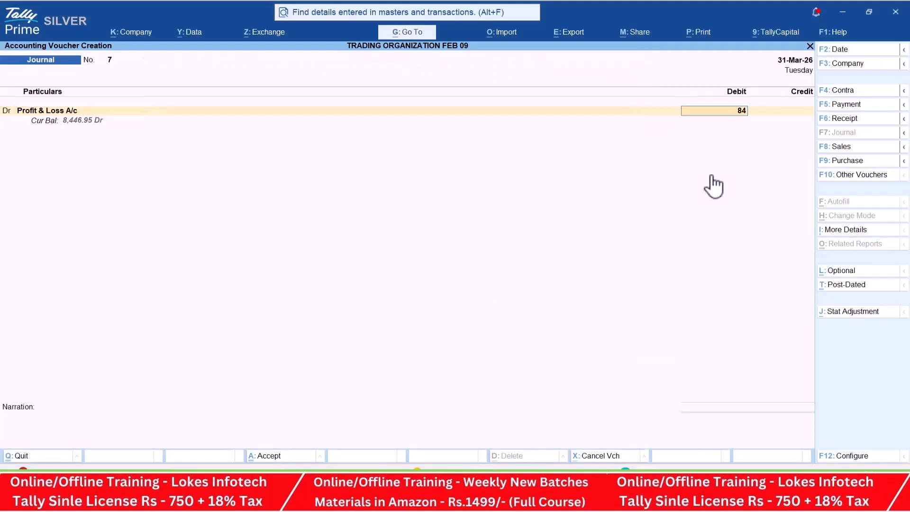
text(5)
key(Return)
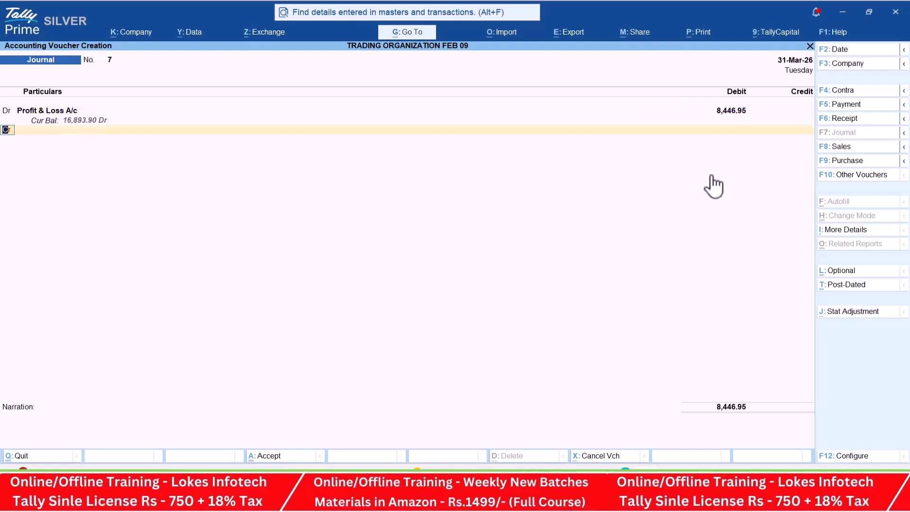
Credit Capital with 8,446.95, save the profit and loss transfer journal, and leave voucher entry.
key(Return)
text(cap)
key(Return)
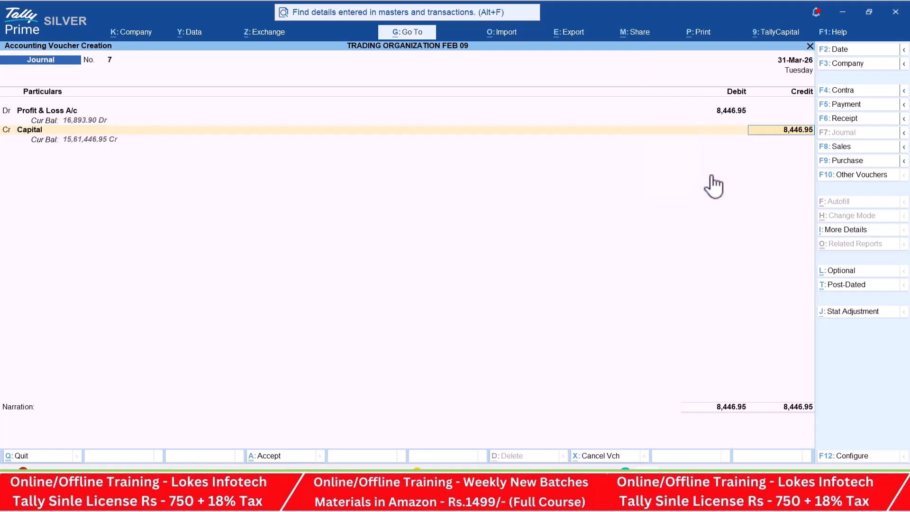
key(Return)
key(Return)
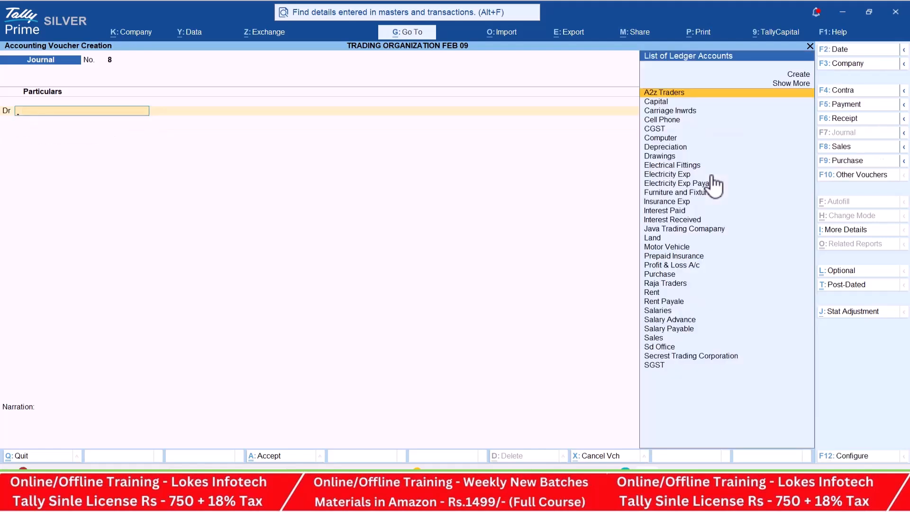
key(Escape)
Examine the company's Balance Sheet in detailed form, and return to the Gateway of Tally.
key(Down)
key(Down)
key(Down)
key(Down)
key(Return)
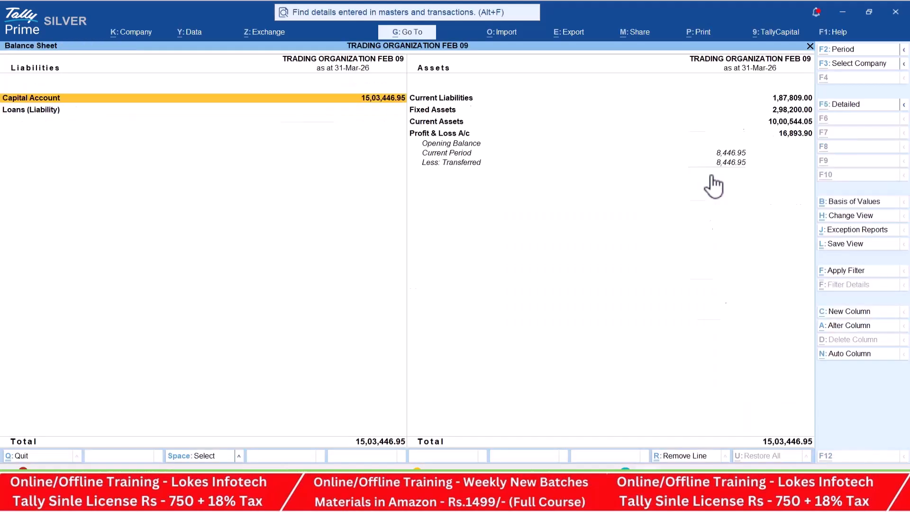
key(alt+F5)
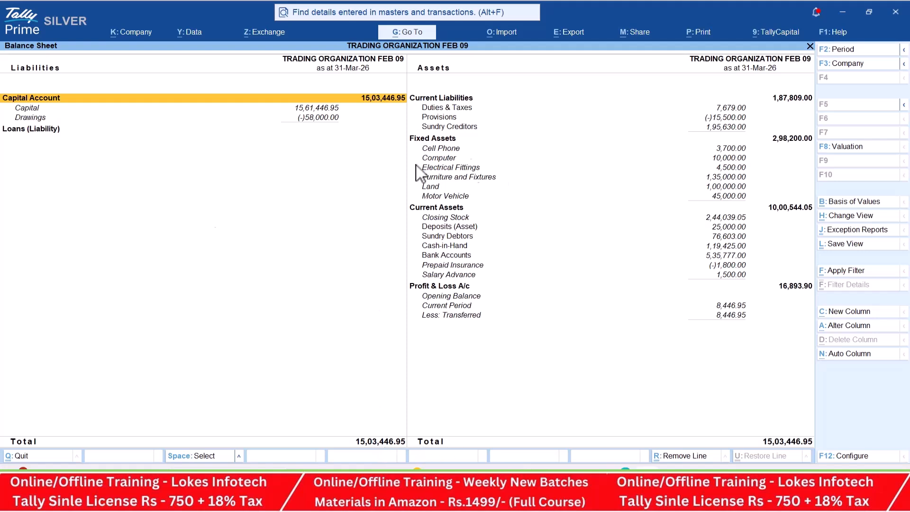
key(Escape)
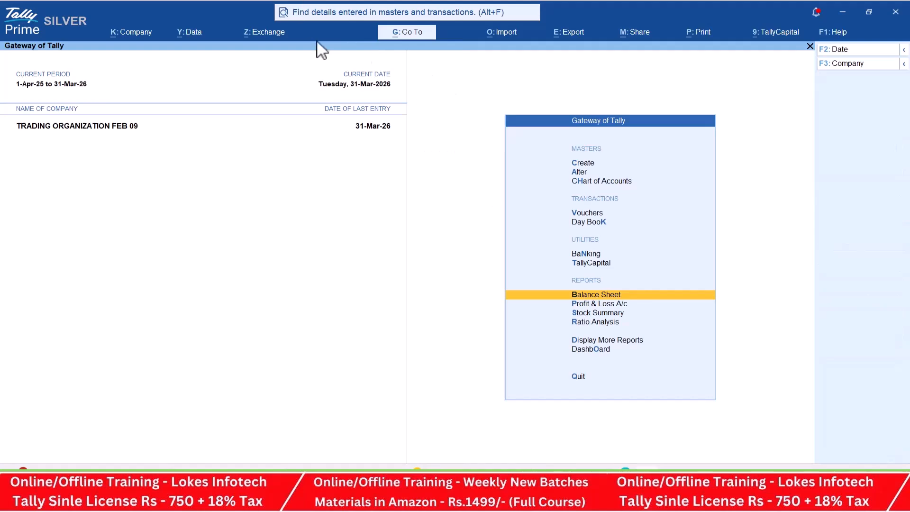
Switch to the Excel topic list to check the Company Splitting item, and return to TallyPrime.
key(alt+Tab)
key(Tab)
key(Tab)
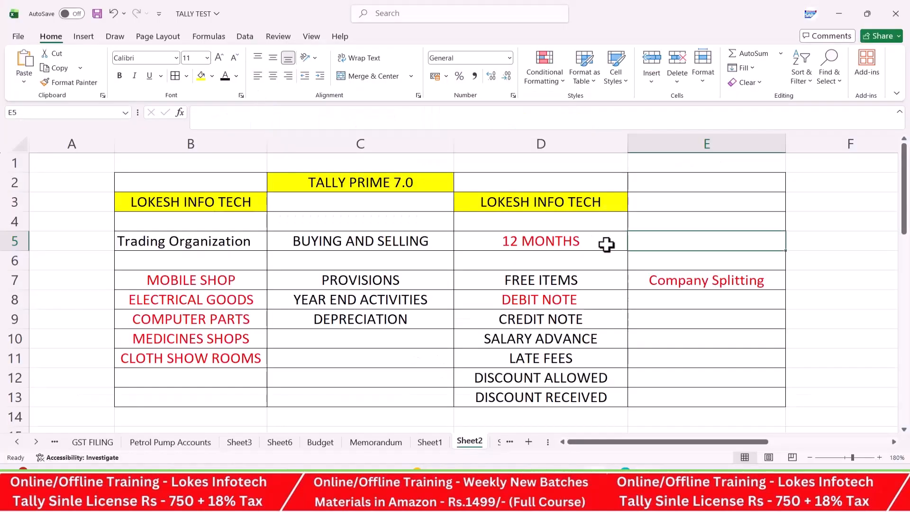
click(645, 278)
key(alt+Tab)
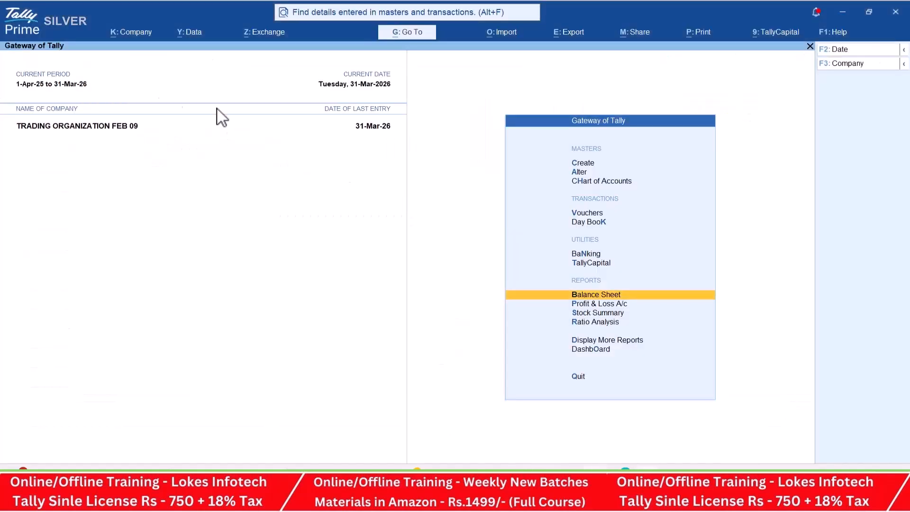
Start splitting the TRADING ORGANIZATION FEB 09 company data without verifying it, with 1-Apr-26 as the split date.
click(200, 32)
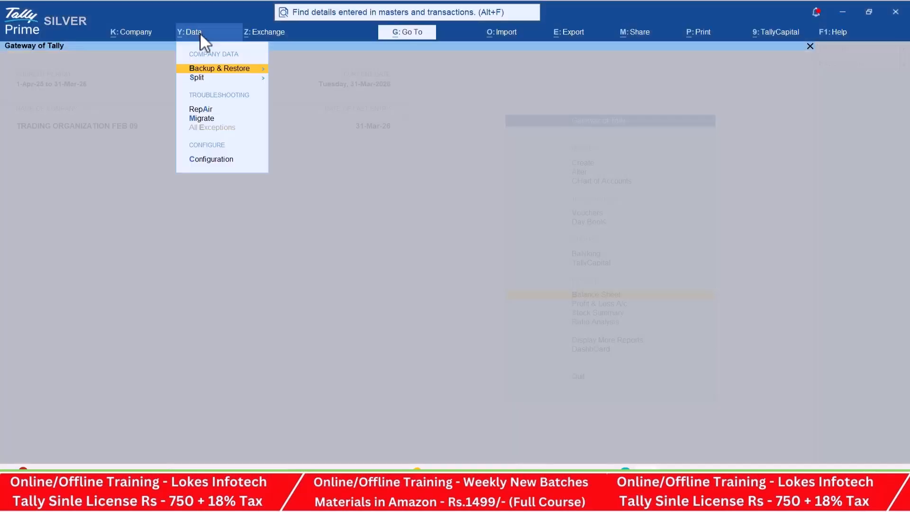
key(s)
key(Down)
key(Return)
key(Right)
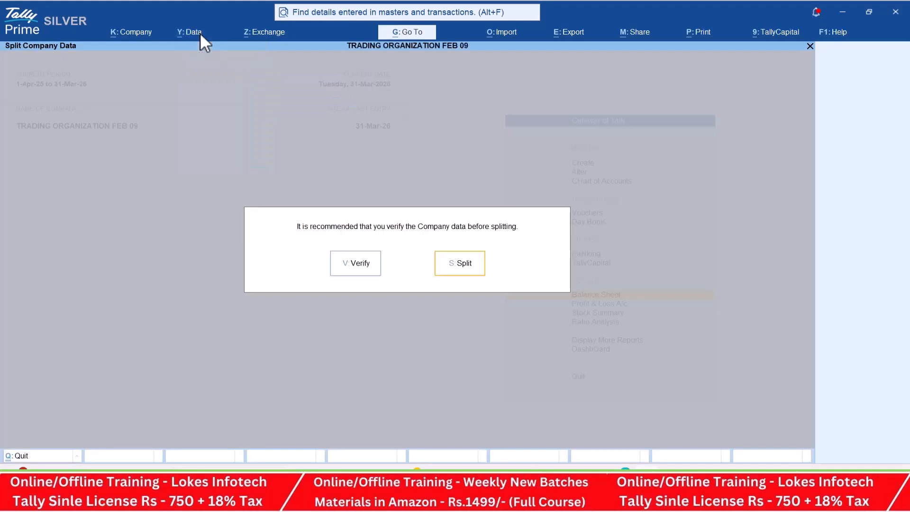
key(Return)
text(1-4)
text(6)
key(Return)
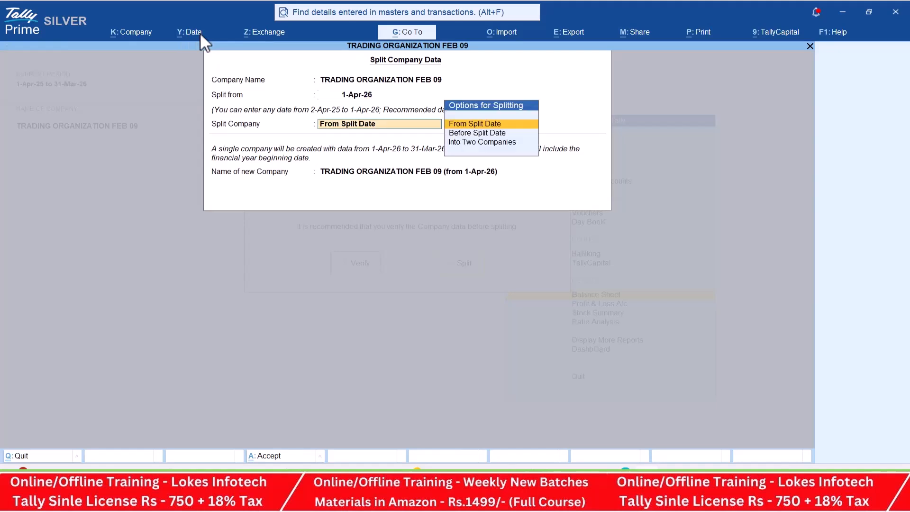
Choose to split the data into two companies, keep the proposed company names, and run the split.
key(Down)
key(Down)
key(Return)
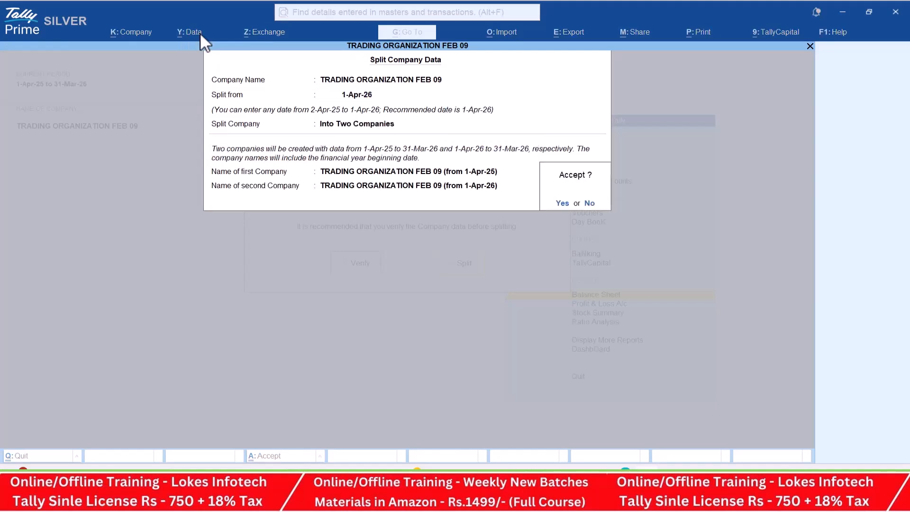
key(Return)
key(Return)
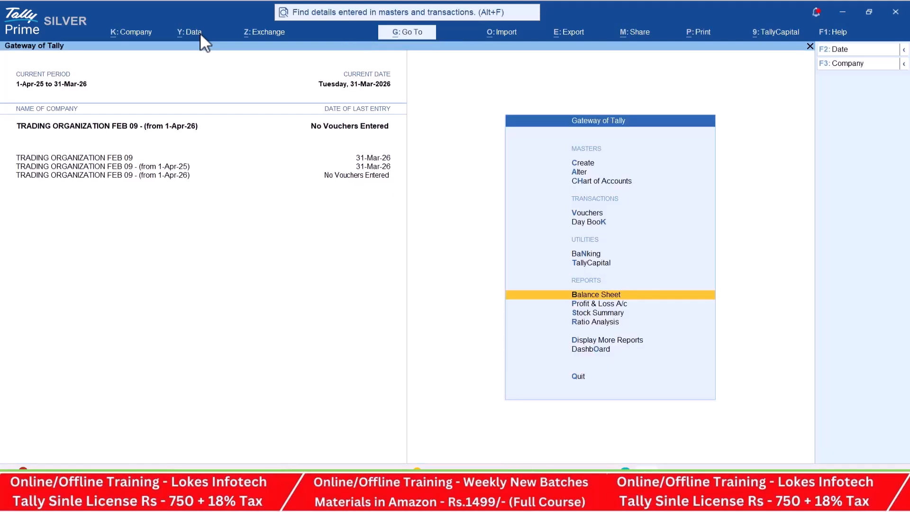
Open the split company TRADING ORGANIZATION FEB 09 - (from 1-Apr-25) for alteration and delete it.
click(139, 34)
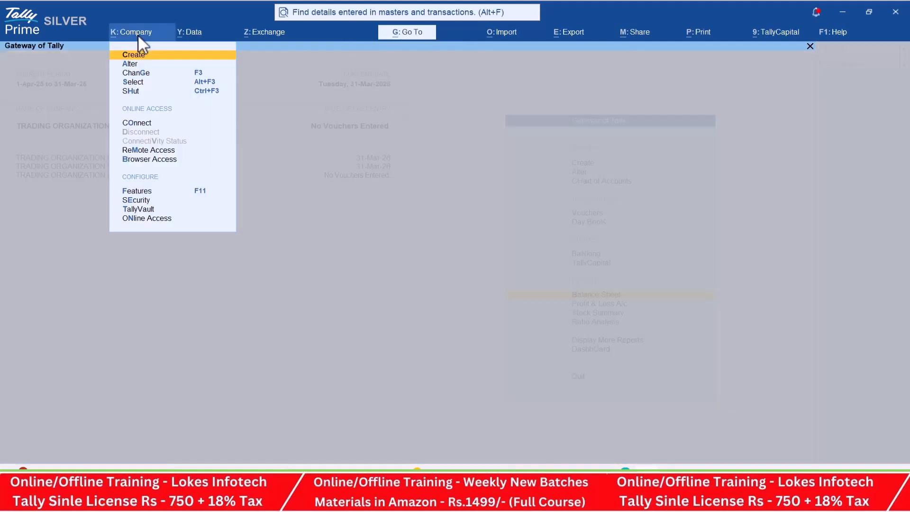
key(Return)
key(Return)
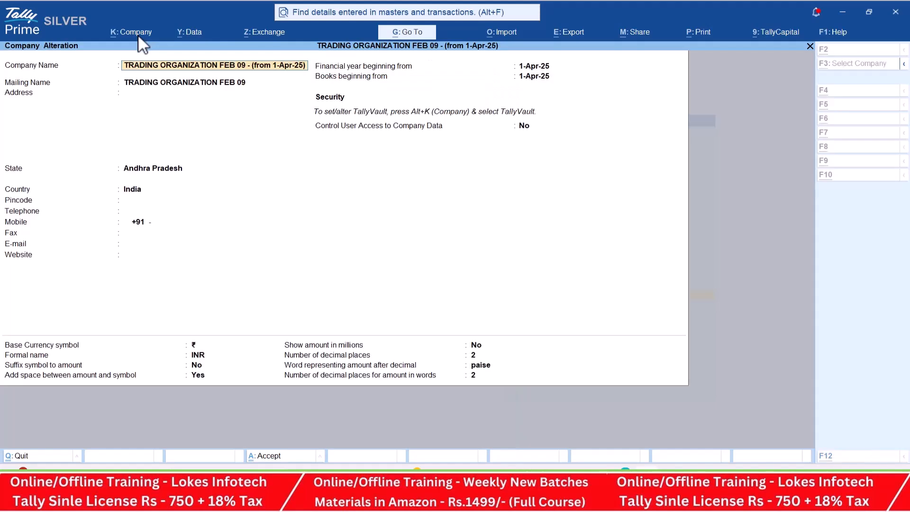
key(alt+d)
key(y)
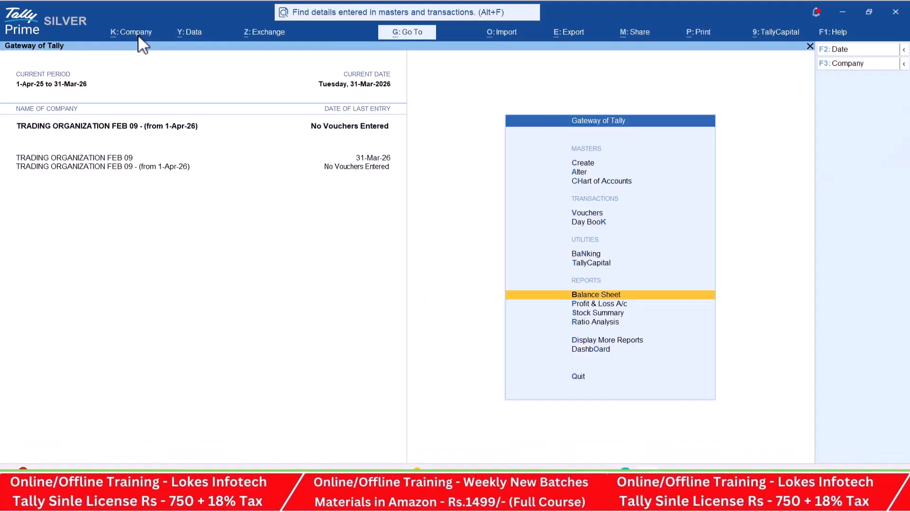
Rename the original company TRADING ORGANIZATION FEB 09 as TRADING ORGANIZATION FEB 09 (25-26) and save the alteration.
click(139, 37)
key(Return)
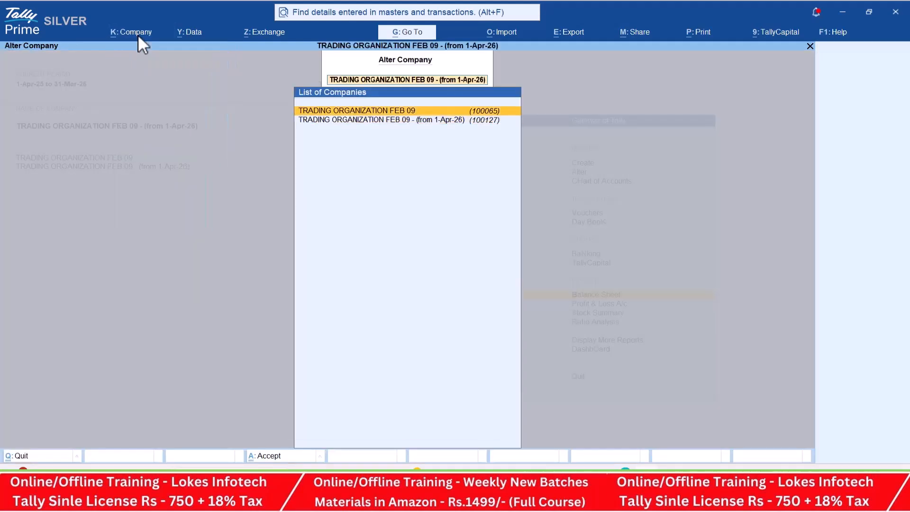
key(Return)
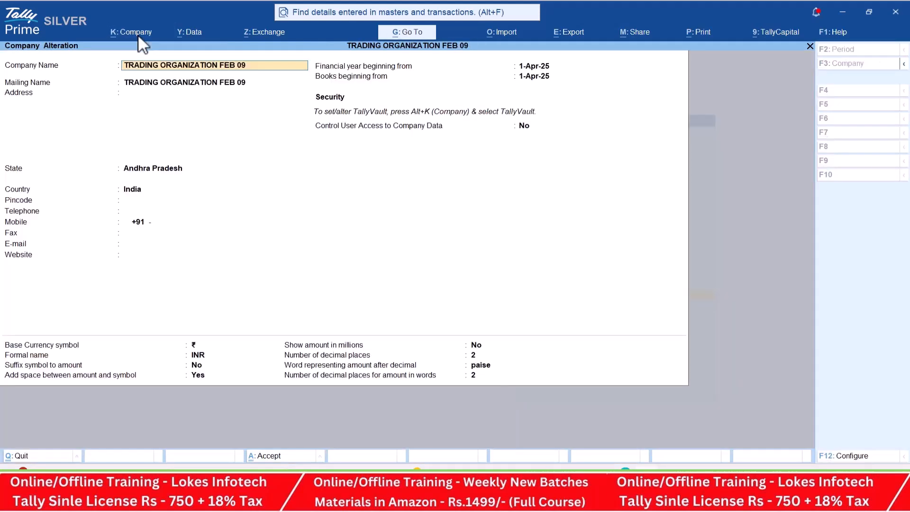
text((25-26)
key(Return)
key(ctrl+a)
Rename the split company TRADING ORGANIZATION FEB 09 - (from 1-Apr-26) as TRADING ORGANIZATION FEB 09 (26-27) and save it.
key(Down)
key(Return)
key(ctrl)
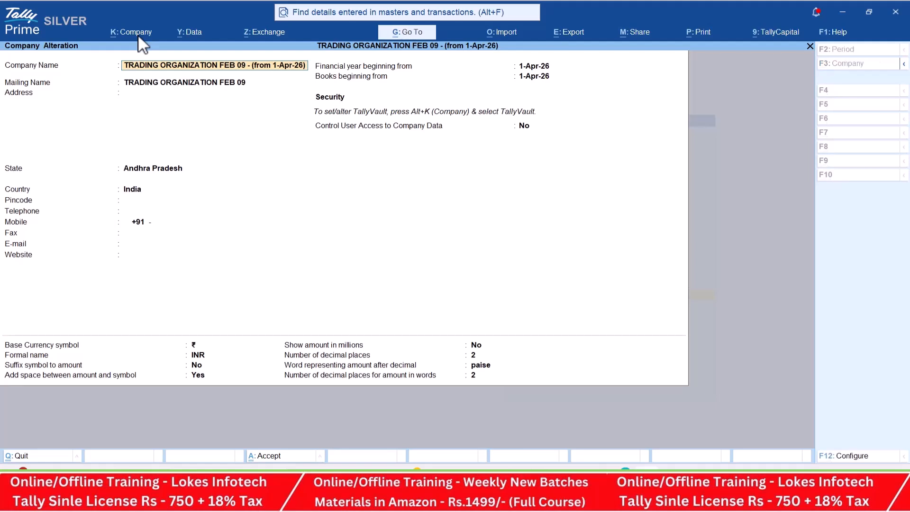
key(BackSpace)
key(BackSpace)
key(BackSpace)
key(BackSpace)
key(BackSpace)
key(BackSpace)
key(BackSpace)
key(BackSpace)
key(BackSpace)
key(BackSpace)
key(BackSpace)
key(BackSpace)
key(BackSpace)
key(BackSpace)
key(BackSpace)
text(26-2)
key(Return)
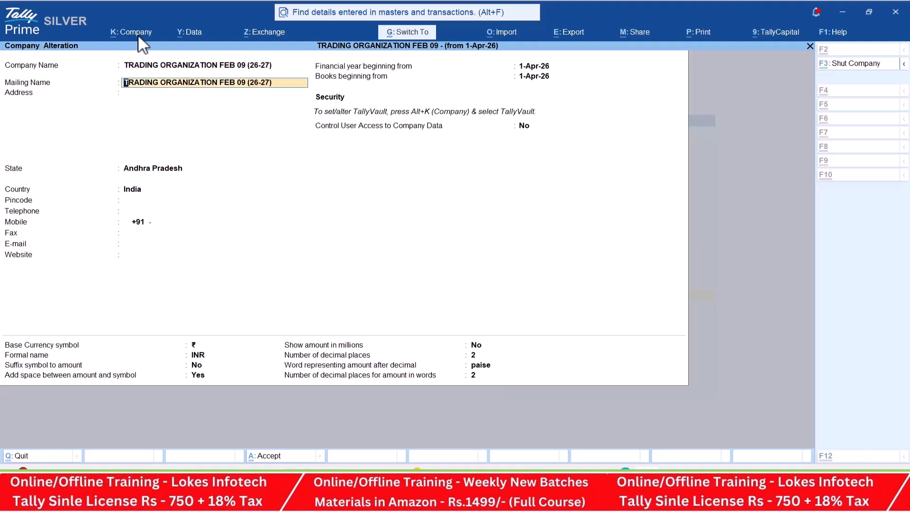
key(ctrl+a)
key(Escape)
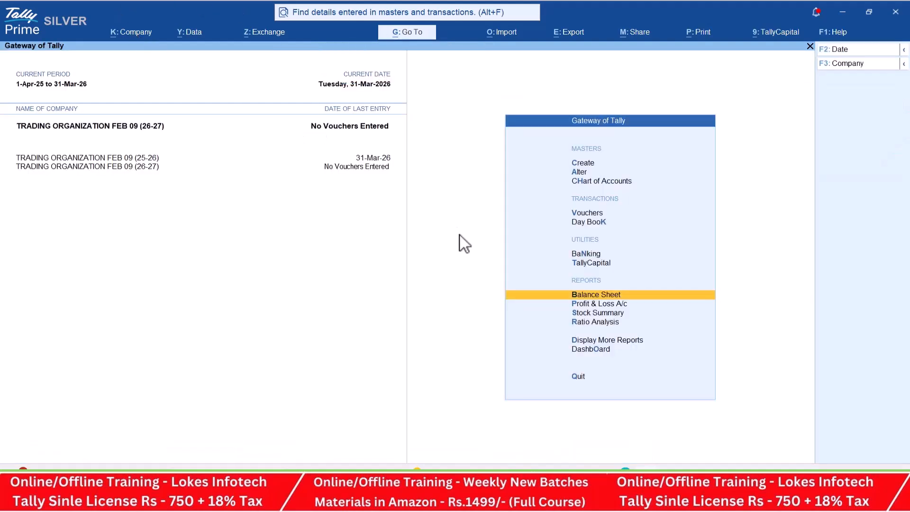
Check the balance sheet of the 26-27 company and close it.
key(Return)
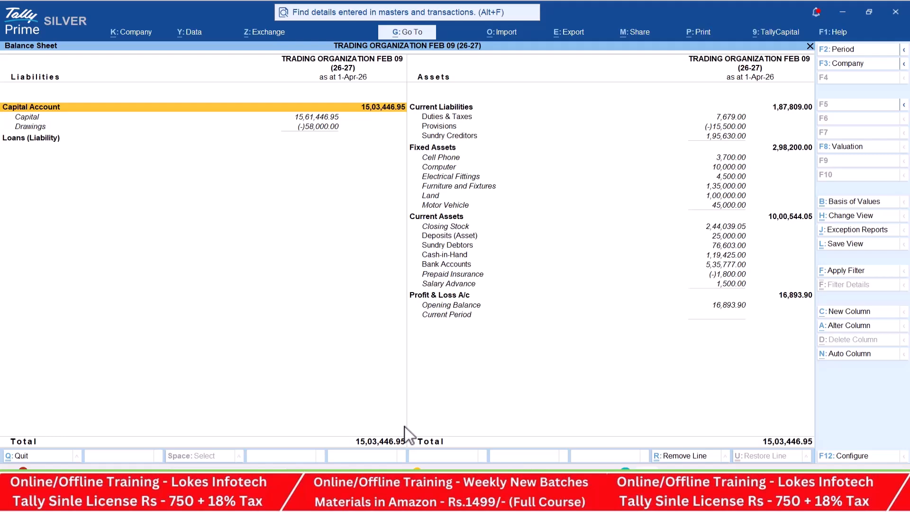
key(Escape)
Open the ledgers of all groups in the chart of accounts for multi-ledger alteration.
key(Up)
key(Up)
key(Up)
key(Up)
key(Up)
key(Up)
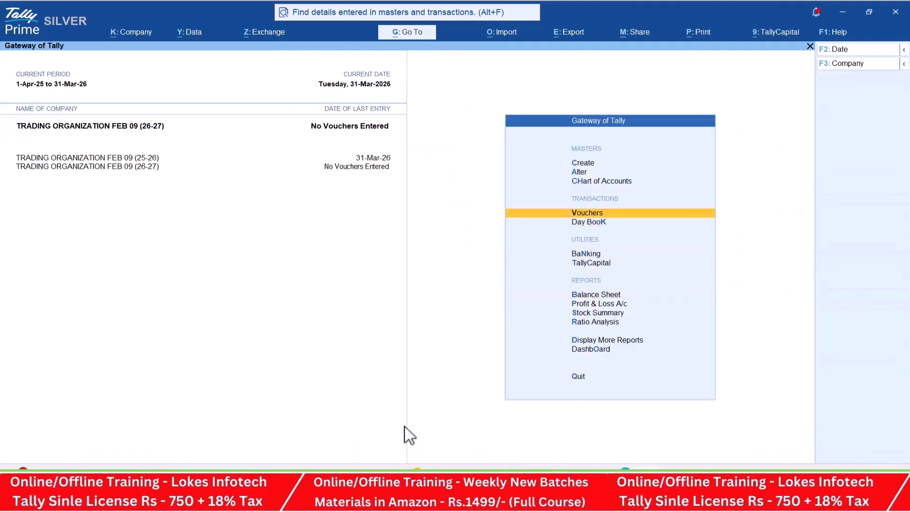
key(Down)
key(Return)
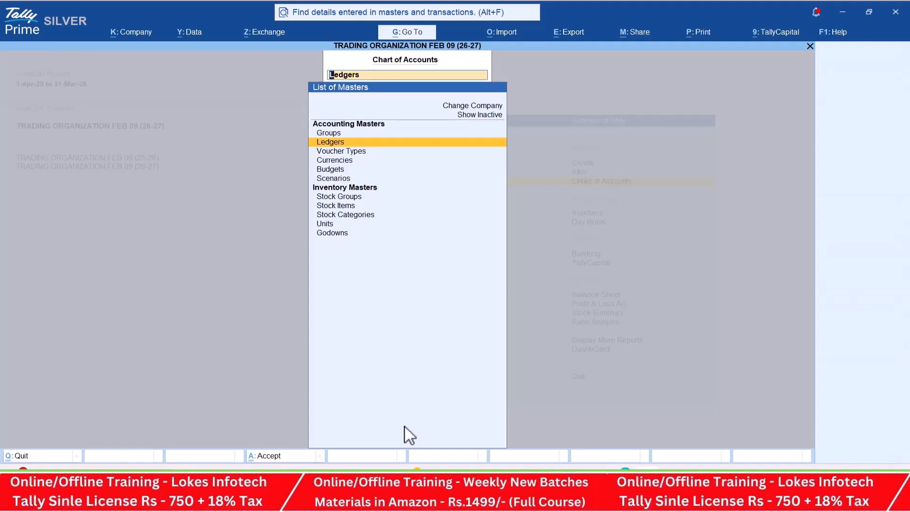
key(Return)
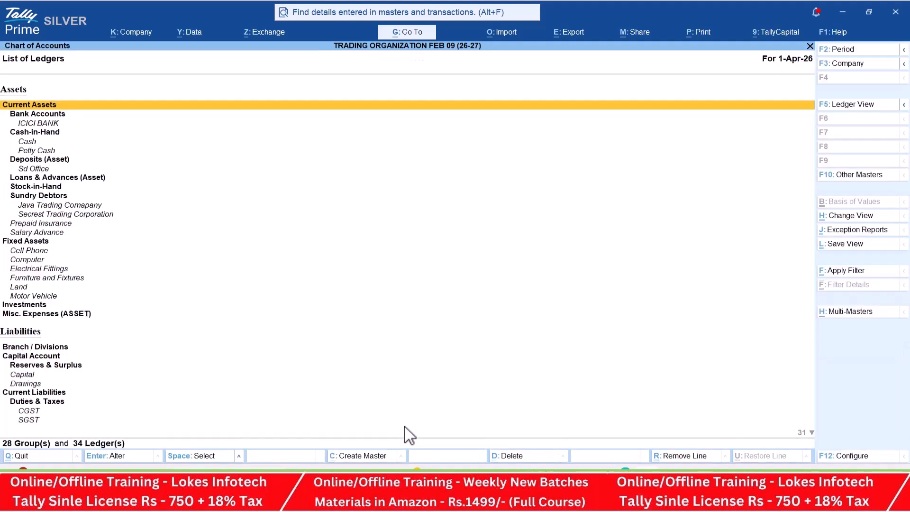
click(850, 312)
key(Down)
key(Down)
key(Return)
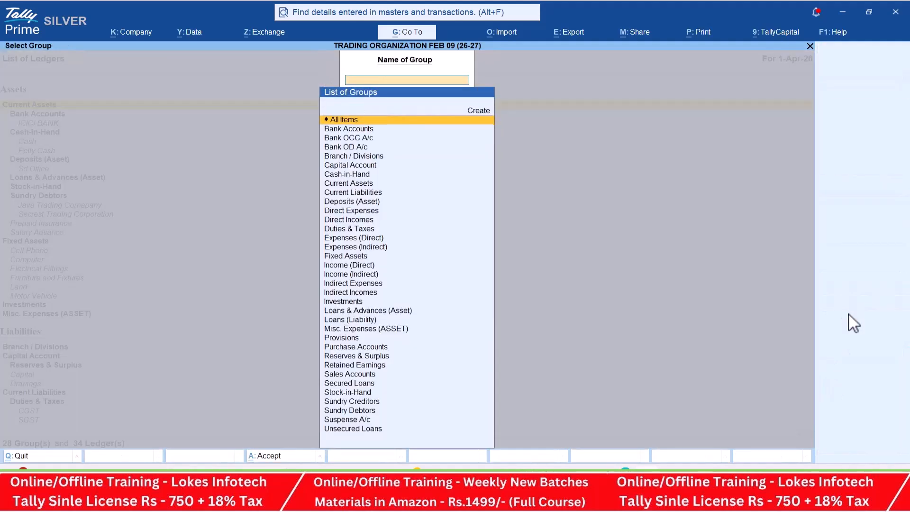
key(Return)
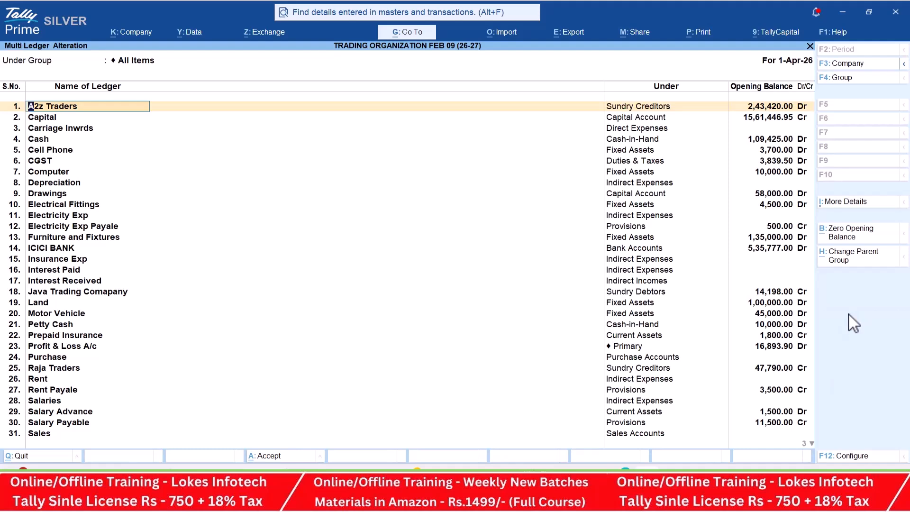
Zero the opening balances of all ledgers and save the alteration.
click(855, 232)
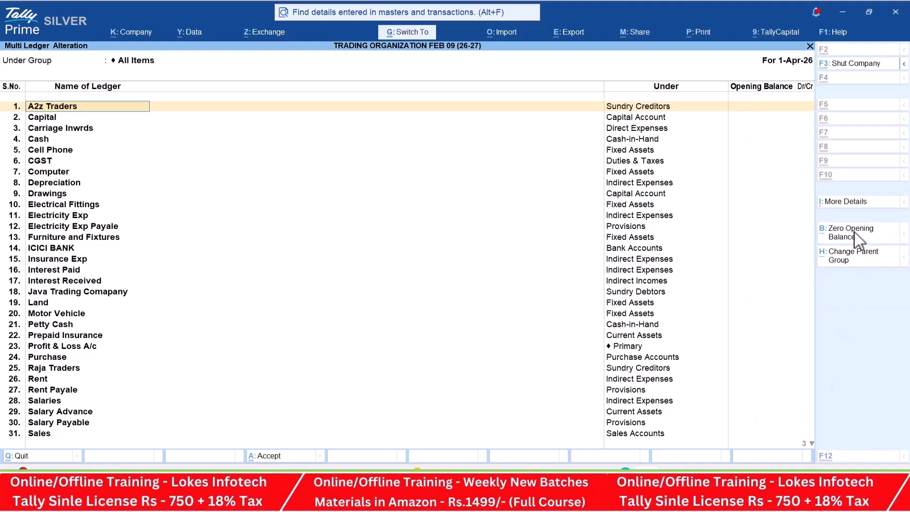
key(ctrl+a)
key(Escape)
key(Escape)
Open the list of stock items in the chart of accounts.
key(Down)
key(Down)
key(Down)
key(Down)
key(Down)
key(Down)
key(Return)
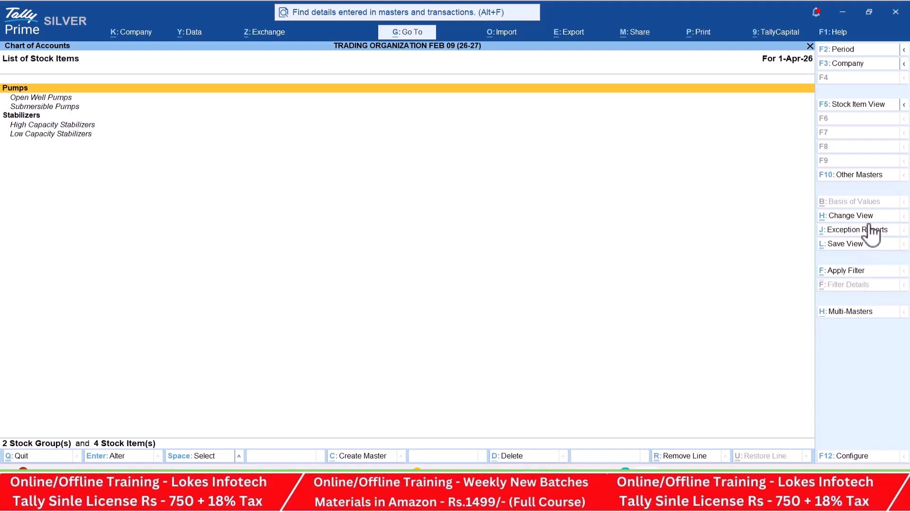
key(Escape)
key(Down)
key(Down)
key(Up)
key(Escape)
key(Return)
key(Down)
key(Down)
key(Down)
key(Down)
key(Down)
key(Down)
key(Down)
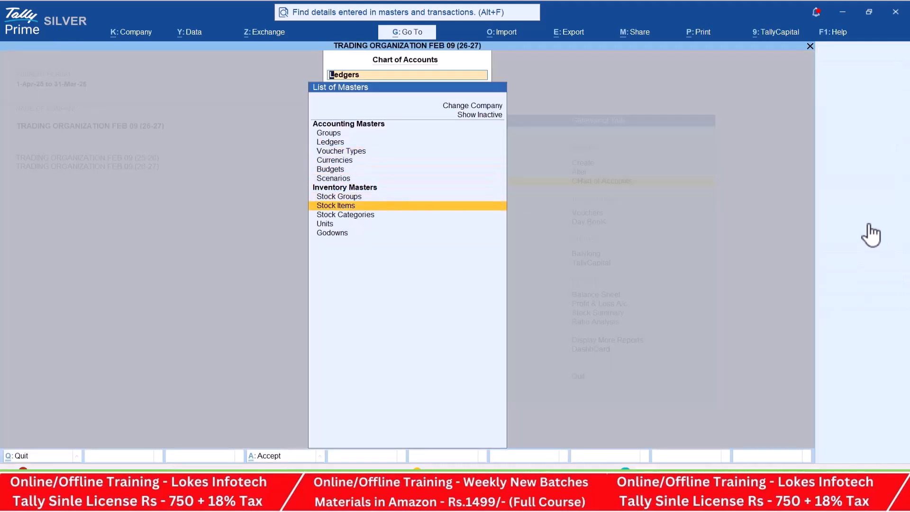
key(Return)
Open all stock items for multi-alteration, zero their opening balances and save.
click(852, 313)
key(Return)
key(Return)
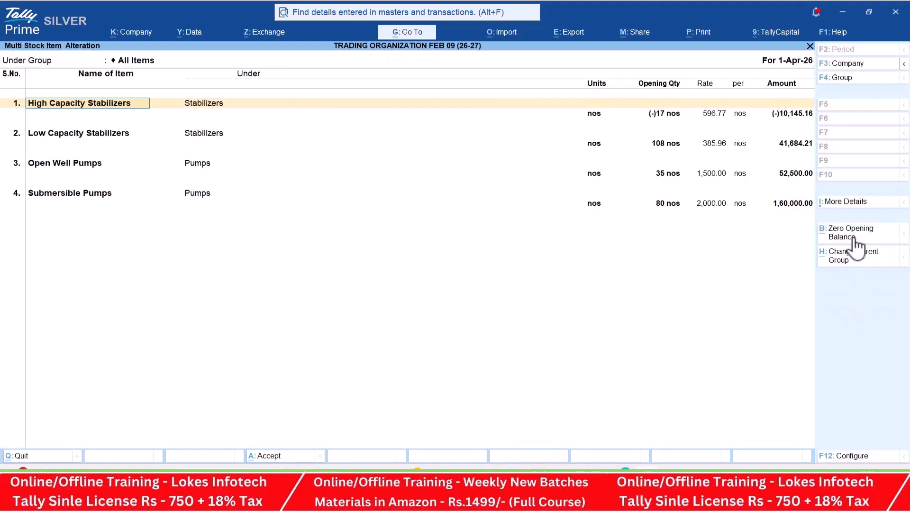
key(ctrl+q)
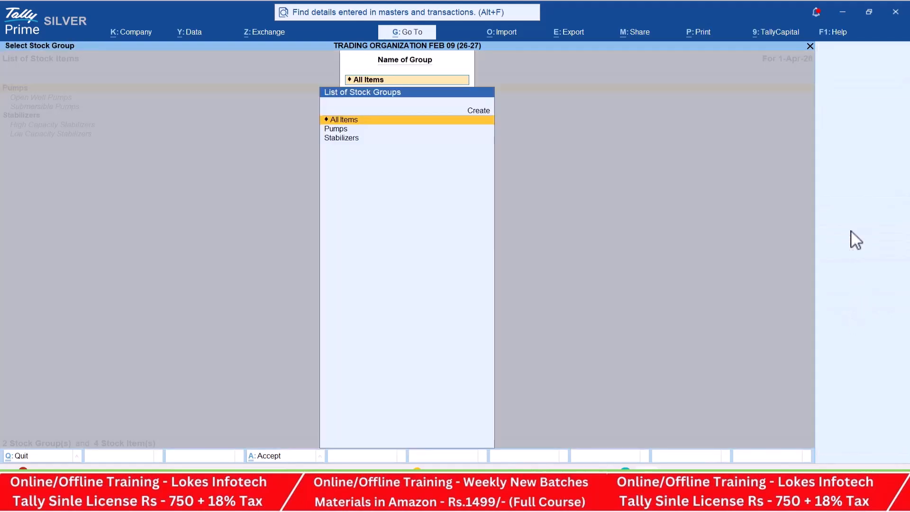
key(Escape)
key(Escape)
key(Escape)
Open the balance sheet of the 26-27 company to check the opening balances.
key(Down)
key(Down)
key(Down)
key(Down)
key(Down)
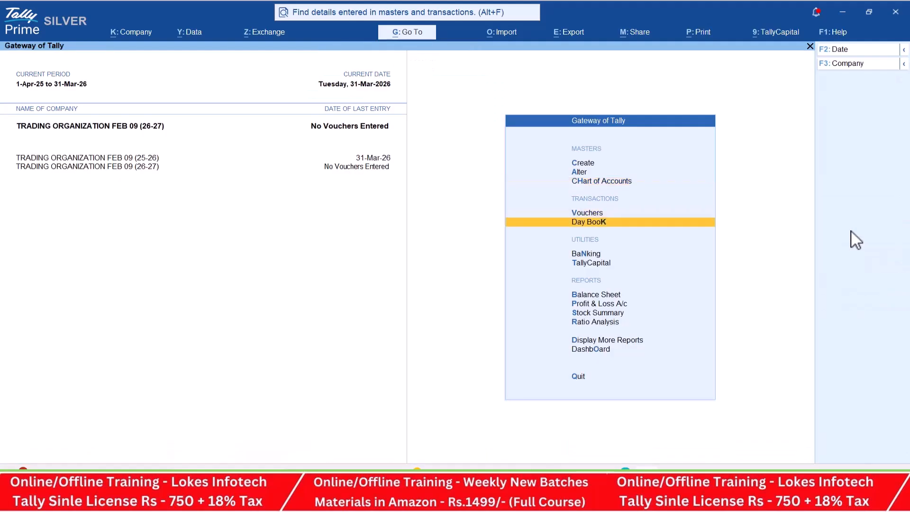
key(Return)
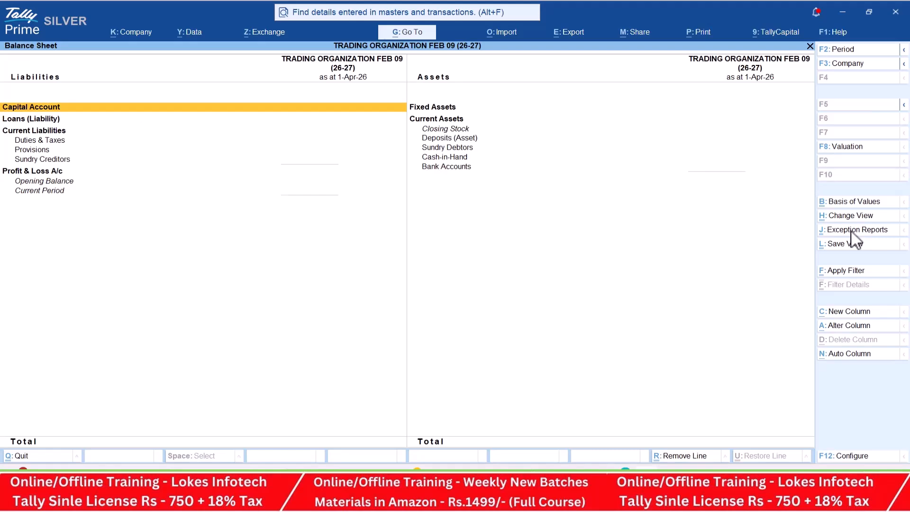
Switch to the Teams meeting window.
key(alt+Tab)
key(alt+Tab)
key(alt+Tab)
key(alt+Tab)
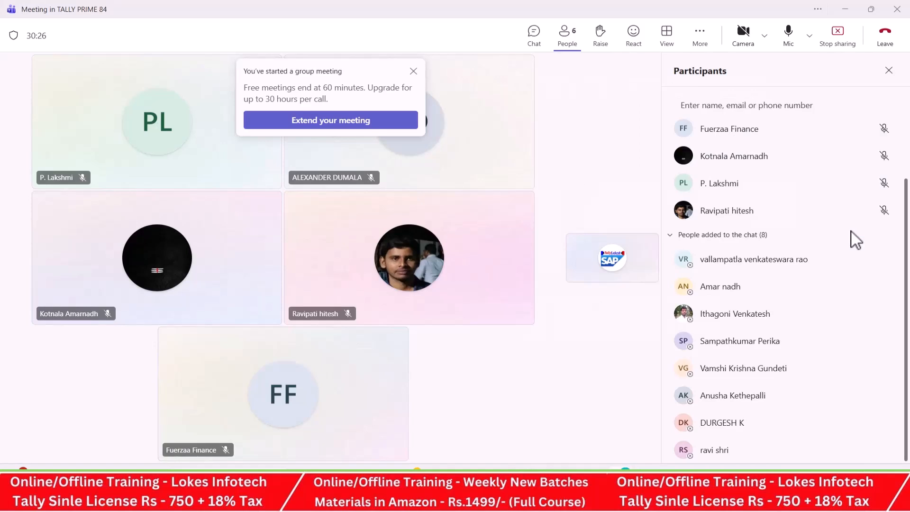
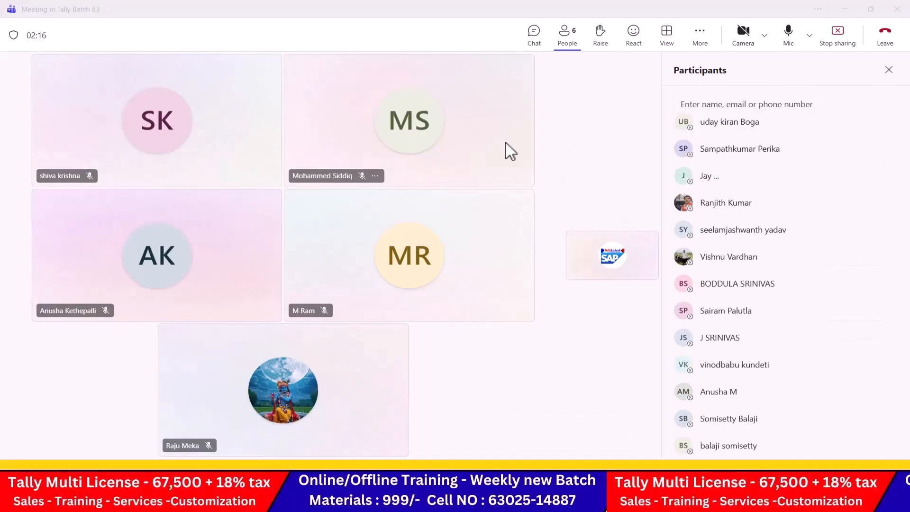
Find Excel in the Windows search and open the recent workbook TALLY TEST.
click(542, 500)
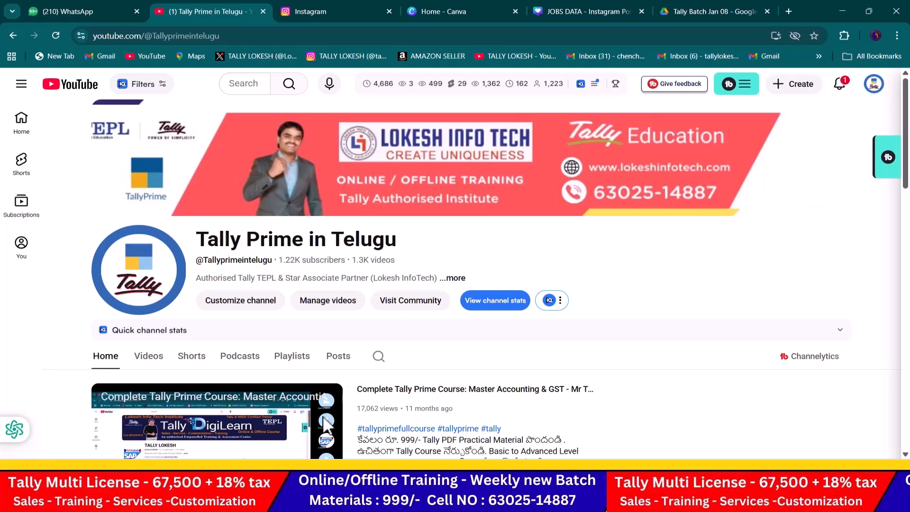
key(super)
text(e)
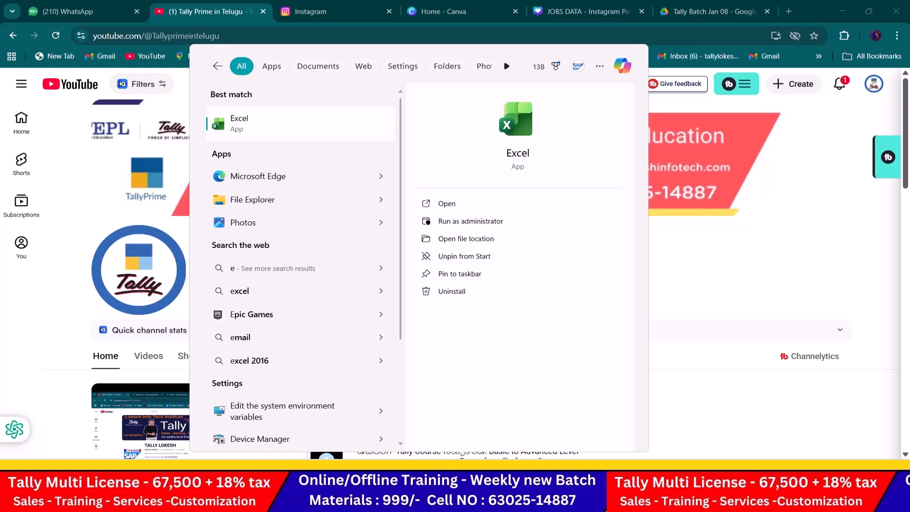
text(xc)
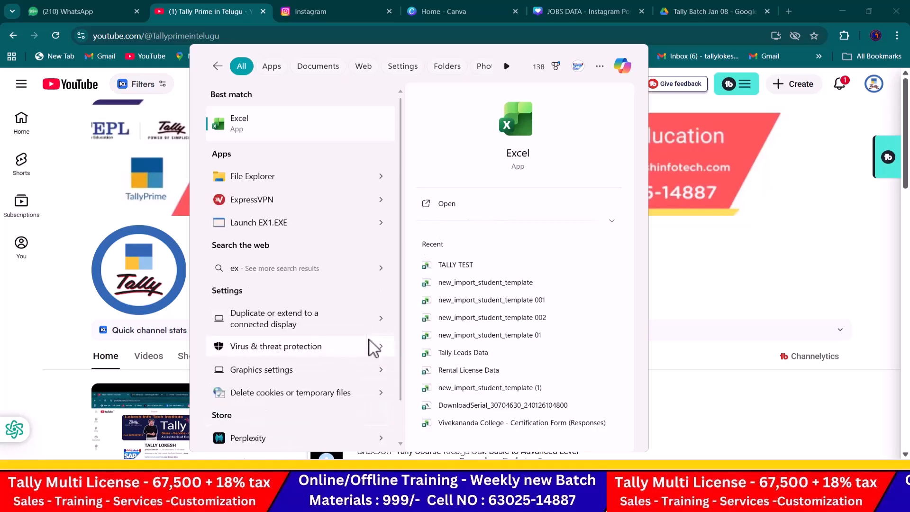
click(491, 266)
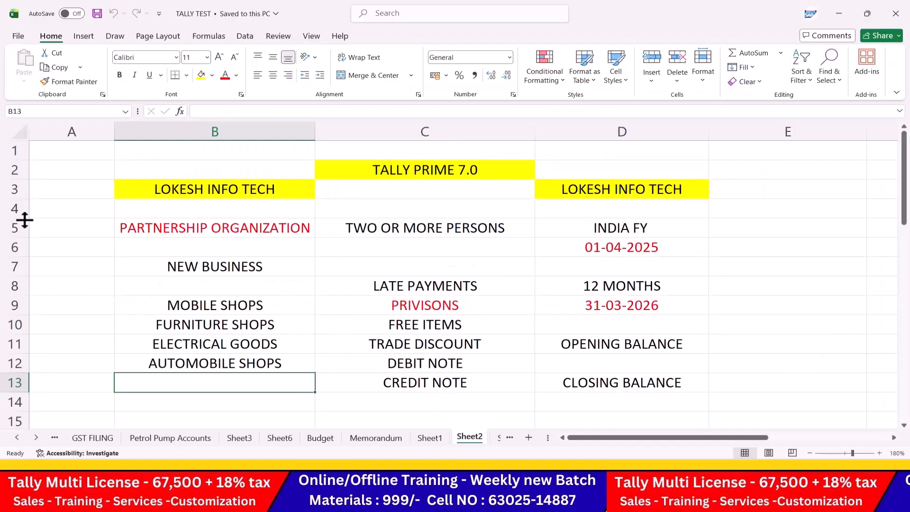
Change the PARTNERSHIP ORGANIZATION heading in cell B5 to "Manufacuring ORGANIZATION".
drag(14, 227, 279, 401)
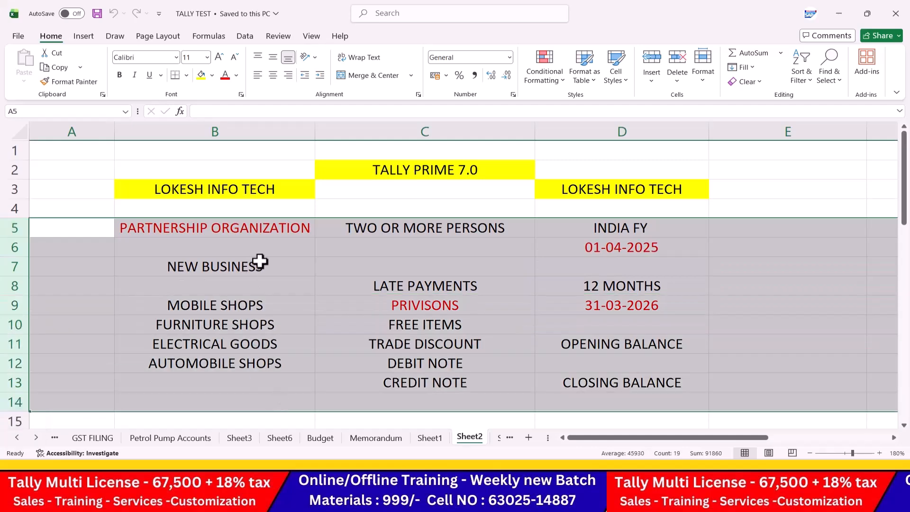
click(261, 262)
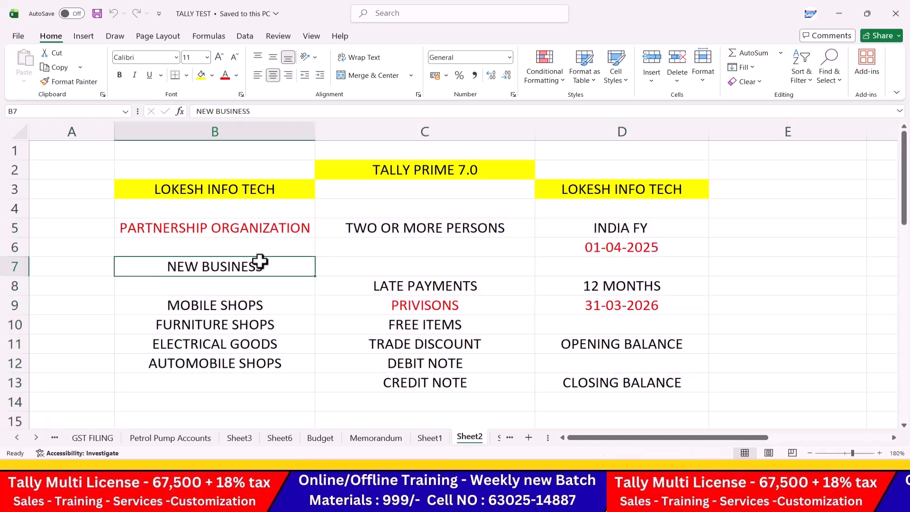
click(279, 227)
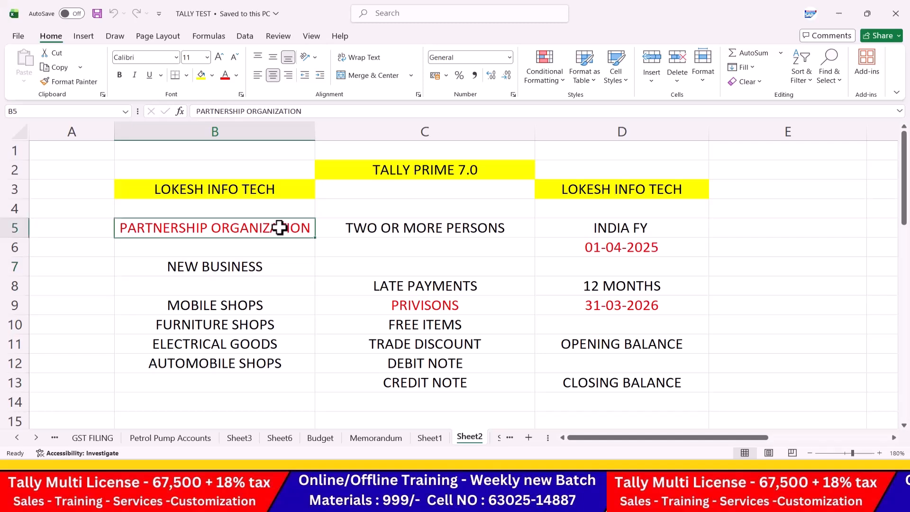
double_click(205, 228)
key(BackSpace)
key(BackSpace)
key(BackSpace)
key(BackSpace)
key(BackSpace)
key(BackSpace)
key(BackSpace)
key(BackSpace)
key(BackSpace)
key(BackSpace)
key(BackSpace)
text(Manufacuti)
text(ng)
key(BackSpace)
key(BackSpace)
key(BackSpace)
key(BackSpace)
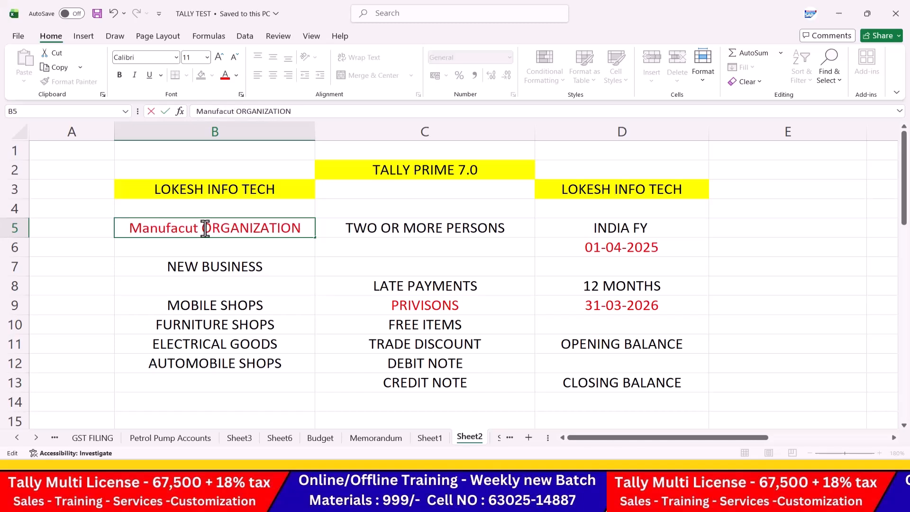
text(ring)
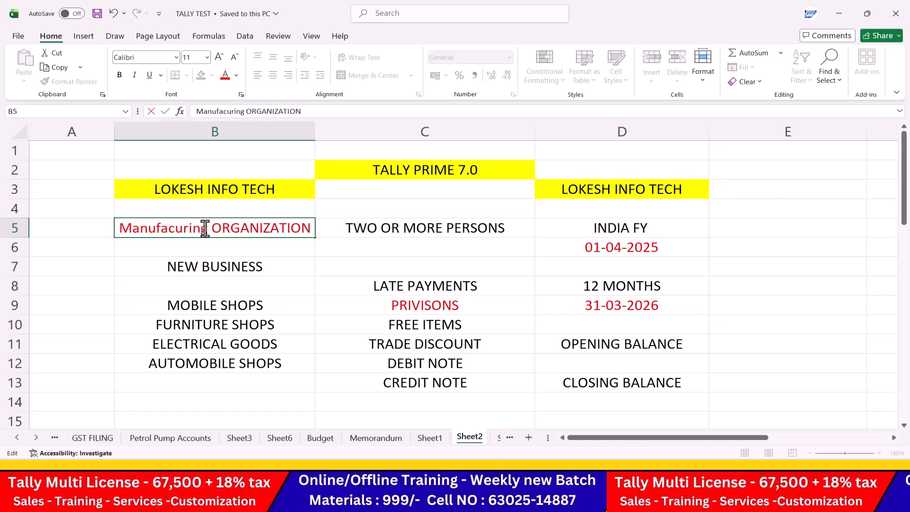
Replace the description in cell C5 with "making a new product".
click(435, 231)
key(F2)
key(Escape)
key(Delete)
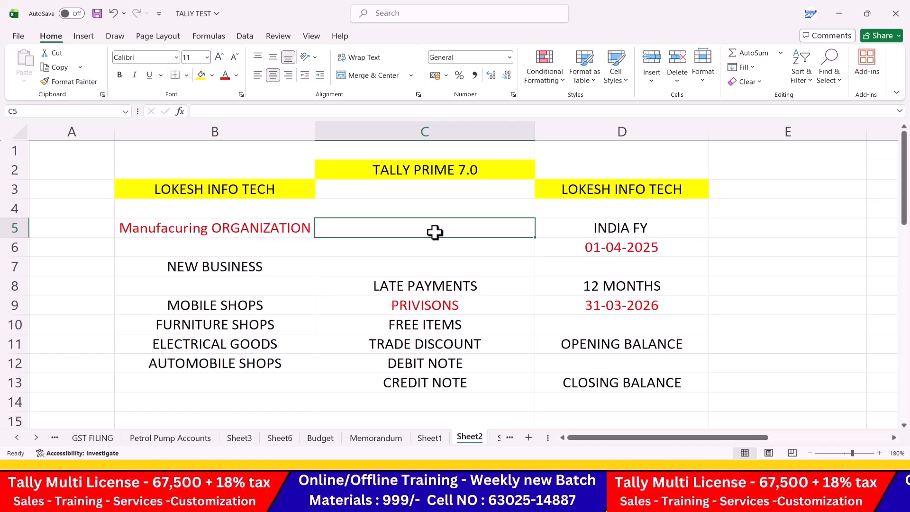
text(making a new product)
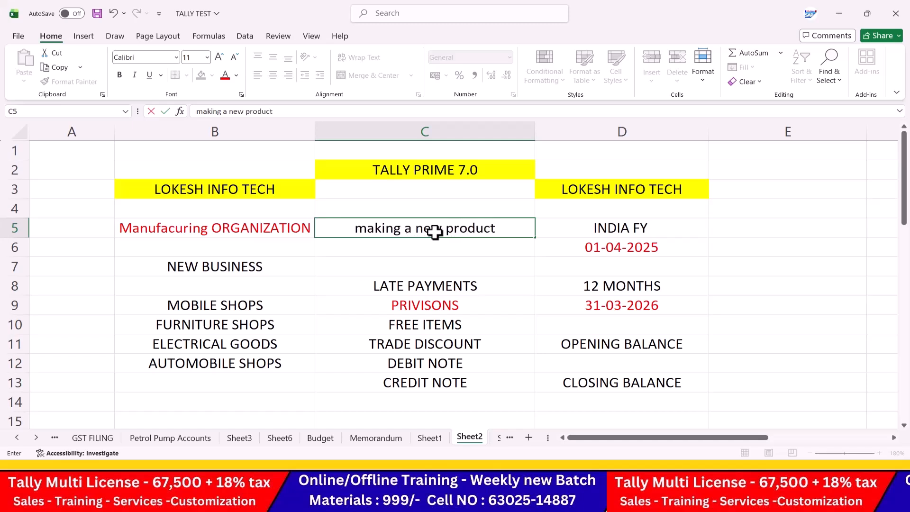
key(Return)
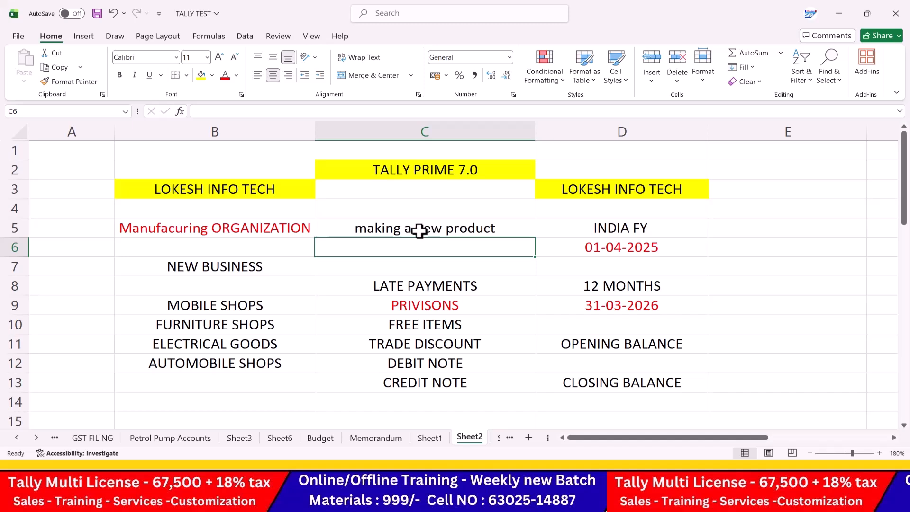
Add "bikes" in cell B13 and "cars" in cell B14 below the list of businesses.
click(236, 384)
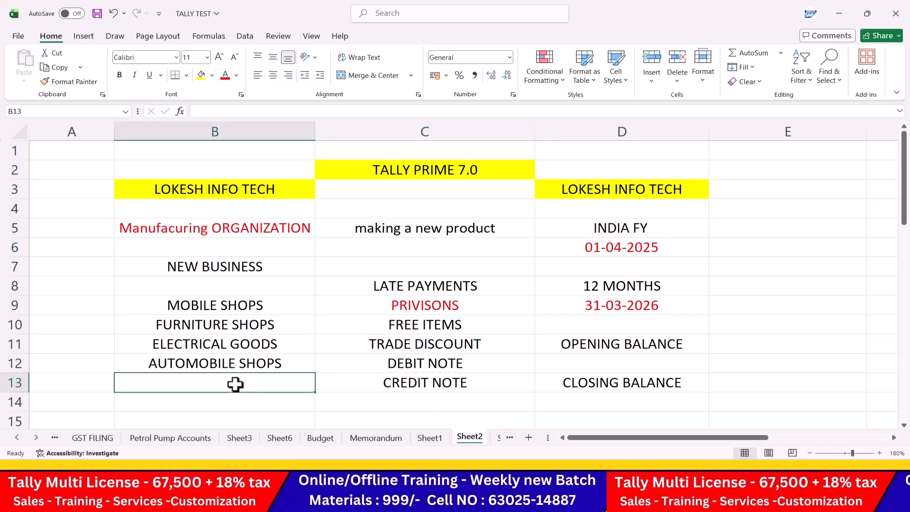
text(bikes)
key(Return)
text(cars)
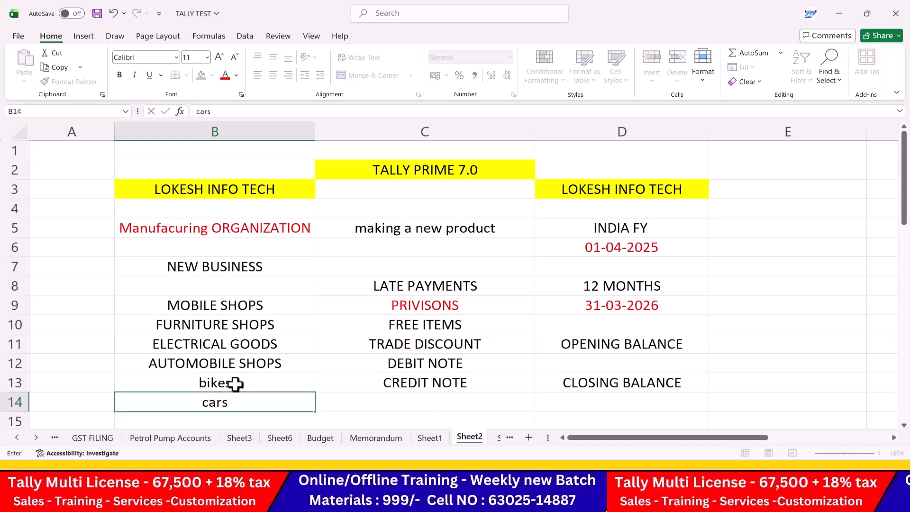
key(Return)
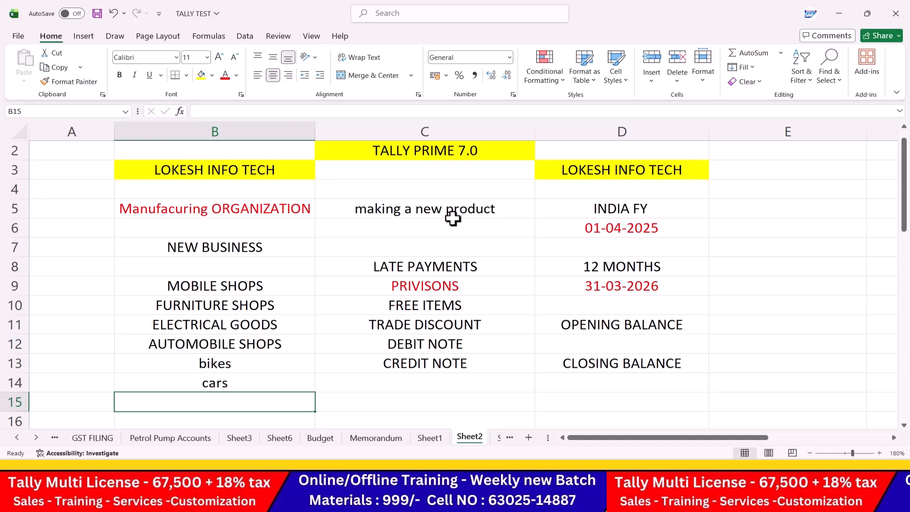
Enter "Raw material" in cell C6 and "Finished goods" in cell C7.
click(421, 224)
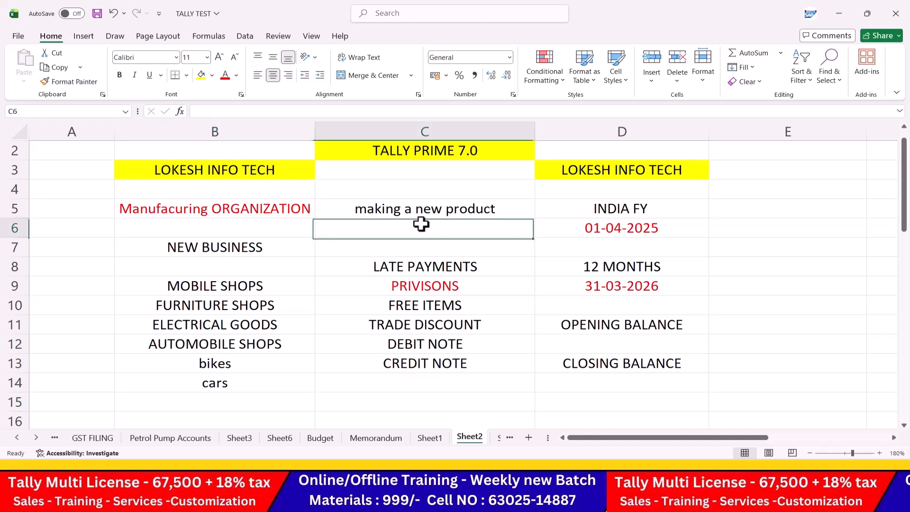
text(Raw material)
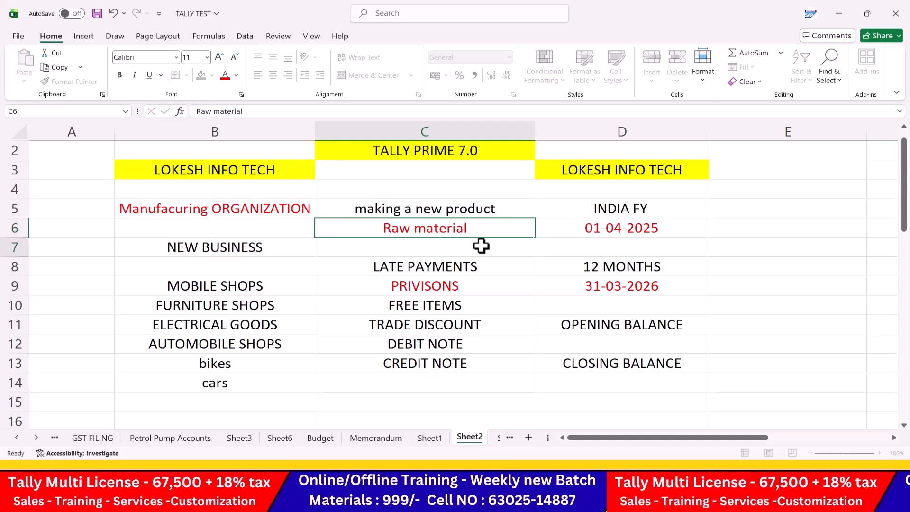
key(Return)
text(Fix)
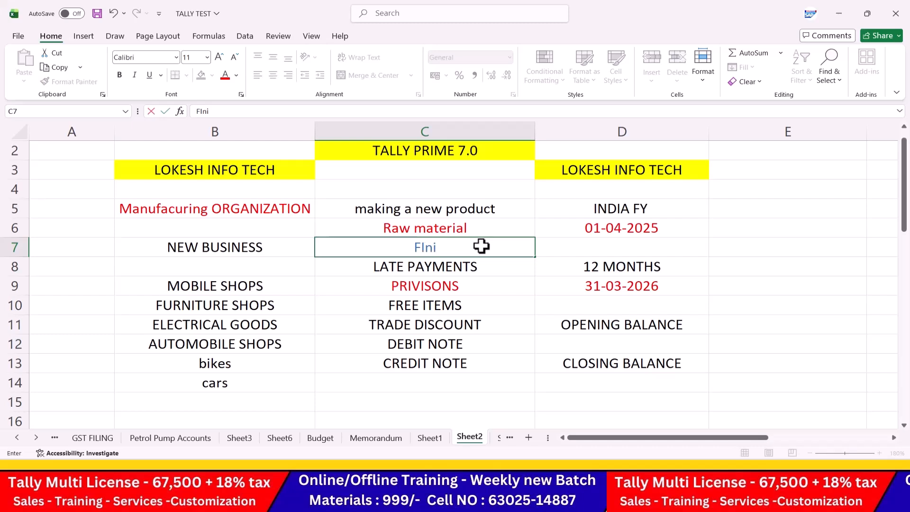
key(BackSpace)
key(BackSpace)
text(inished goods)
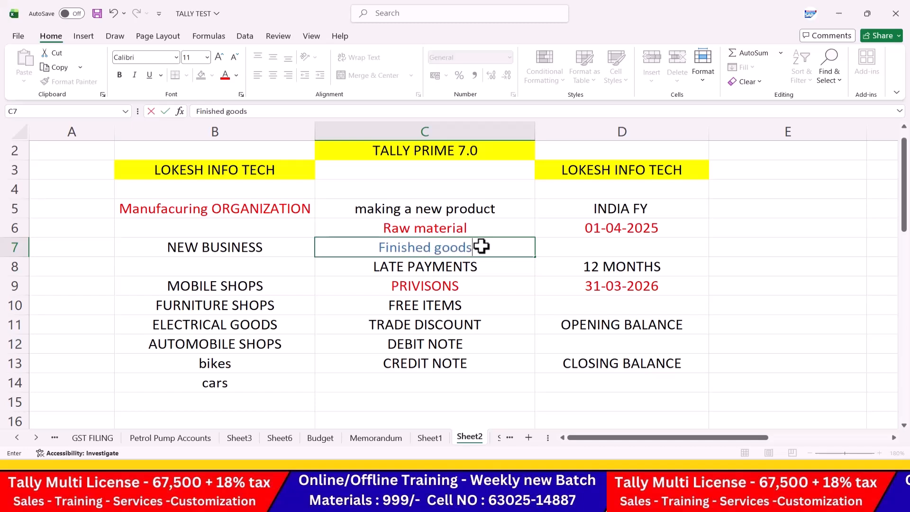
key(Return)
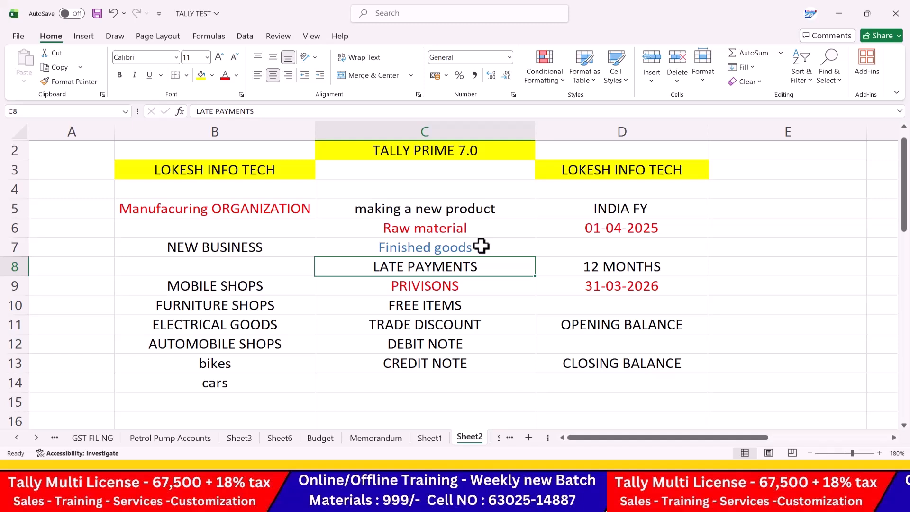
Move LATE PAYMENTS and PRIVISONS to cells C14:C15 and clear the balance labels in D10:D14.
drag(479, 271, 473, 377)
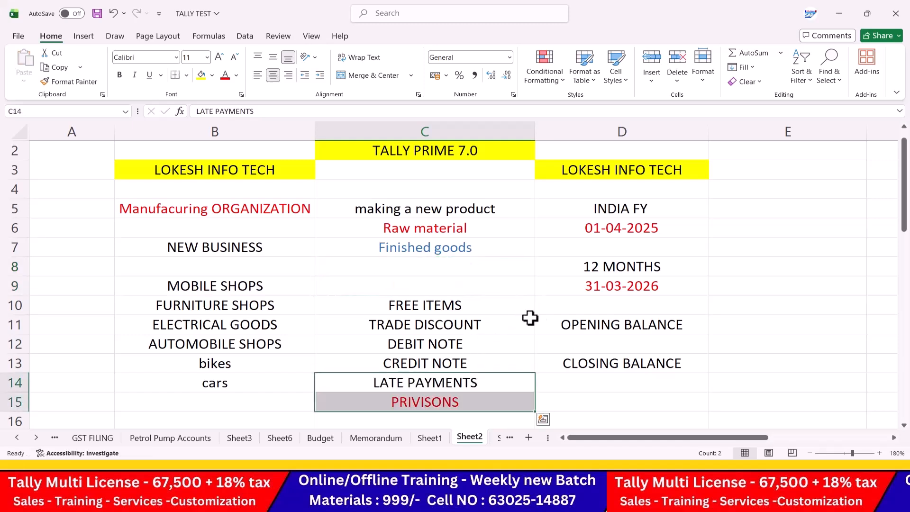
click(548, 312)
drag(584, 304, 599, 385)
key(Delete)
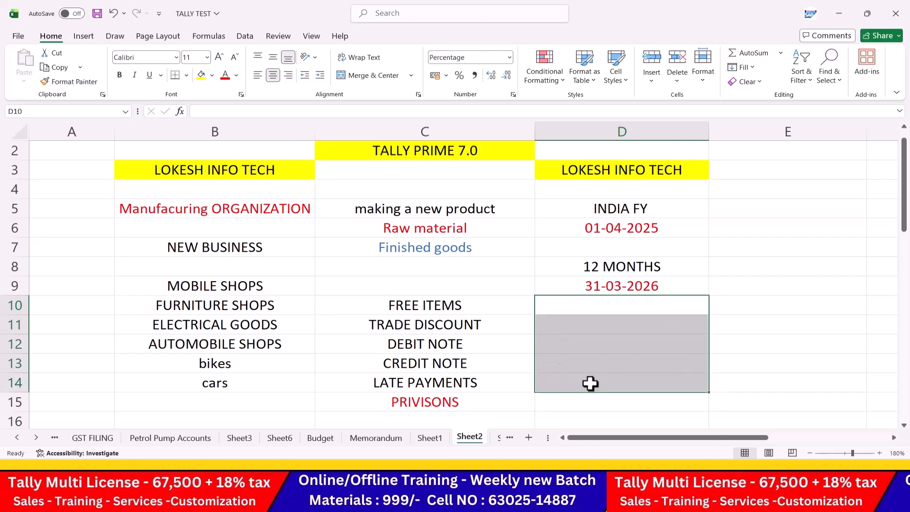
click(484, 300)
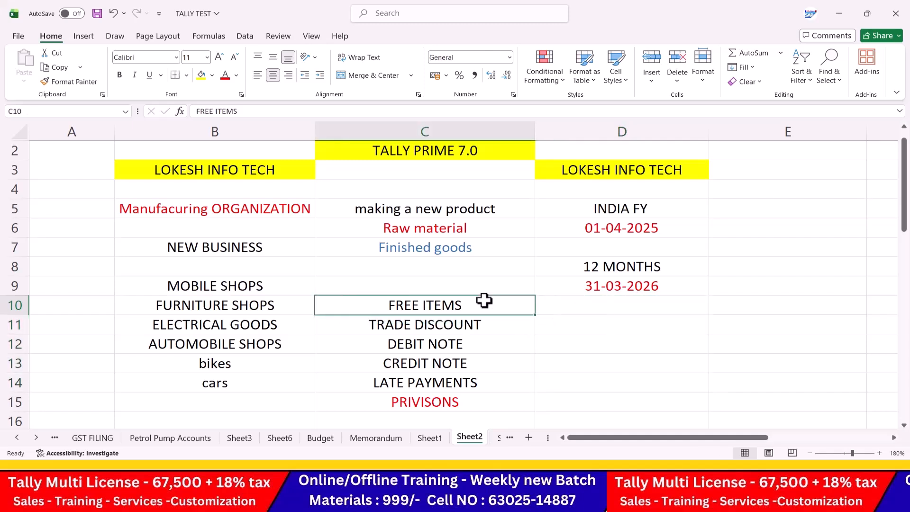
click(494, 361)
click(497, 382)
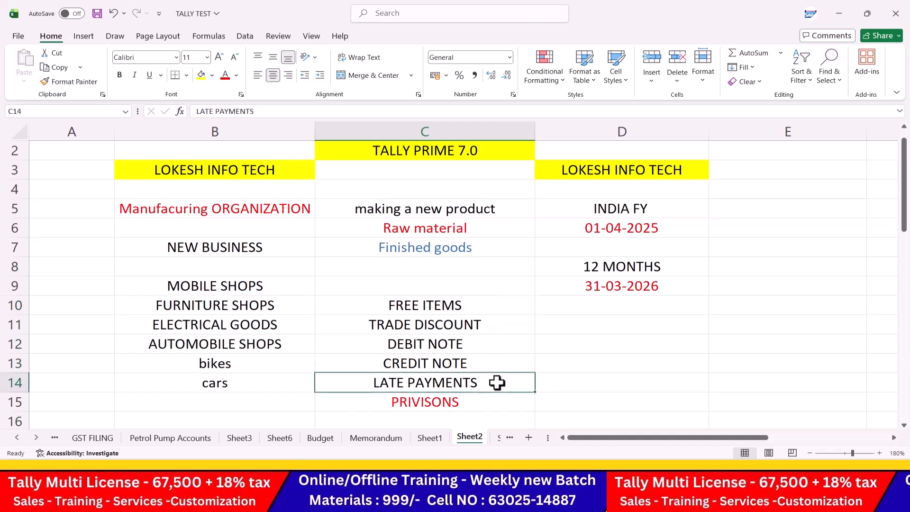
click(496, 407)
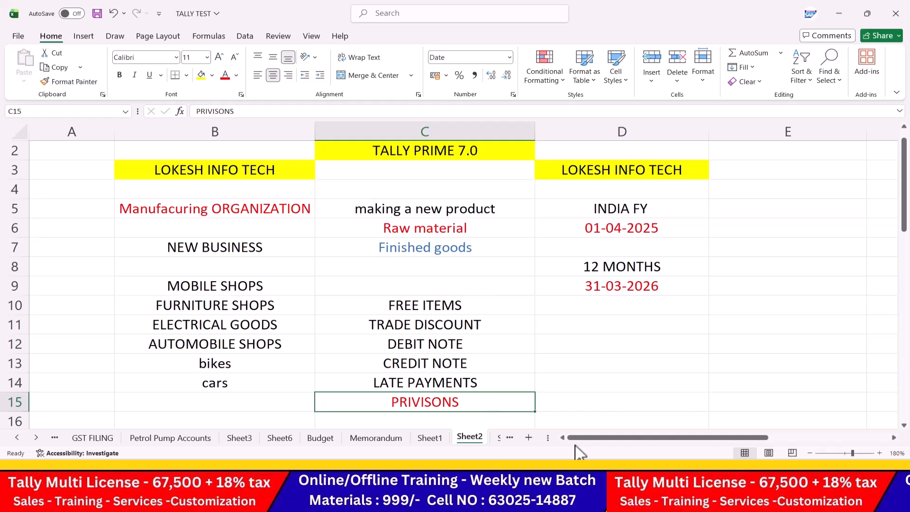
Switch to TallyPrime and start creating a new company from the company selection list.
click(568, 477)
key(Up)
key(Up)
key(Up)
key(Up)
key(Up)
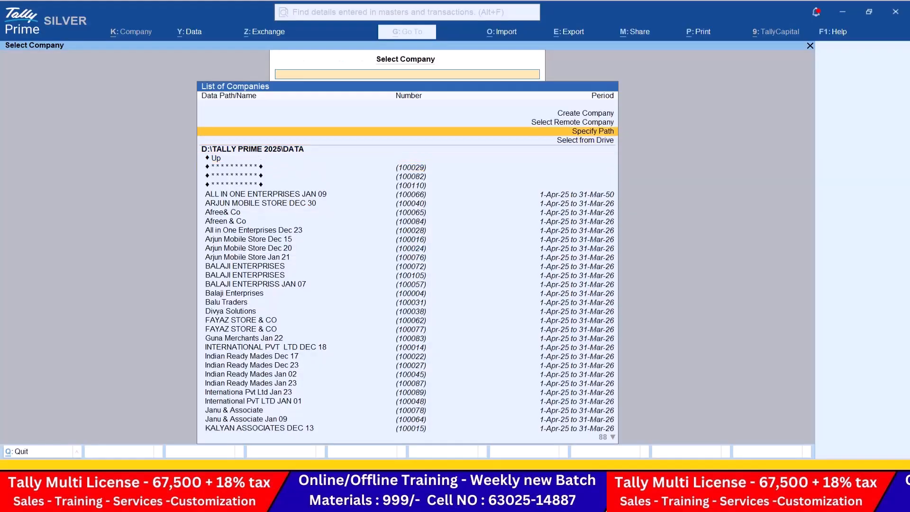
key(Return)
Switch to the professional material PDF in the browser and check the Module 4 heading for manufacturing companies.
key(alt+Tab)
key(alt+Tab)
key(alt+Tab)
key(alt+Tab)
key(alt+Tab)
key(alt+Tab)
key(alt+Tab)
key(alt+Tab)
key(alt+Tab)
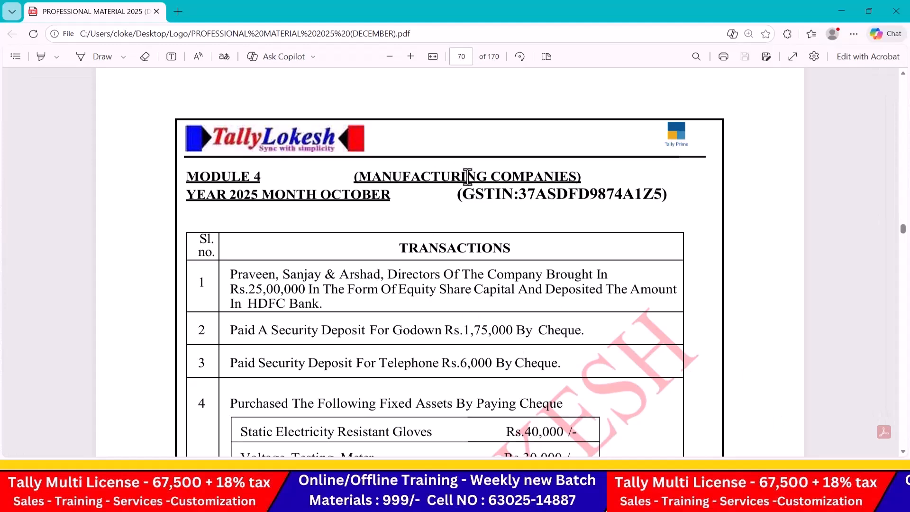
Back in TallyPrime, name the company "Manufacturing Organization Jan 30", set its state to Andhra Pradesh and save it.
key(alt+Tab)
text(Manufacturing Organization Jan)
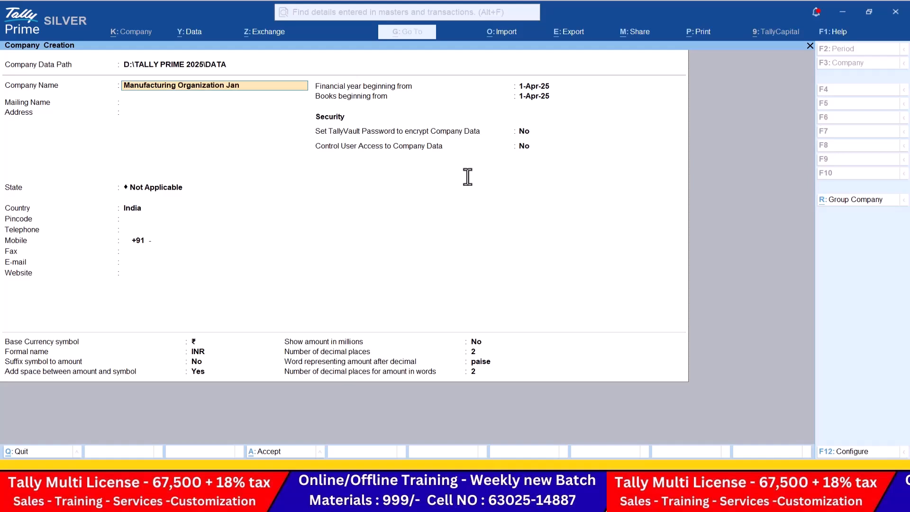
text( 30)
key(Return)
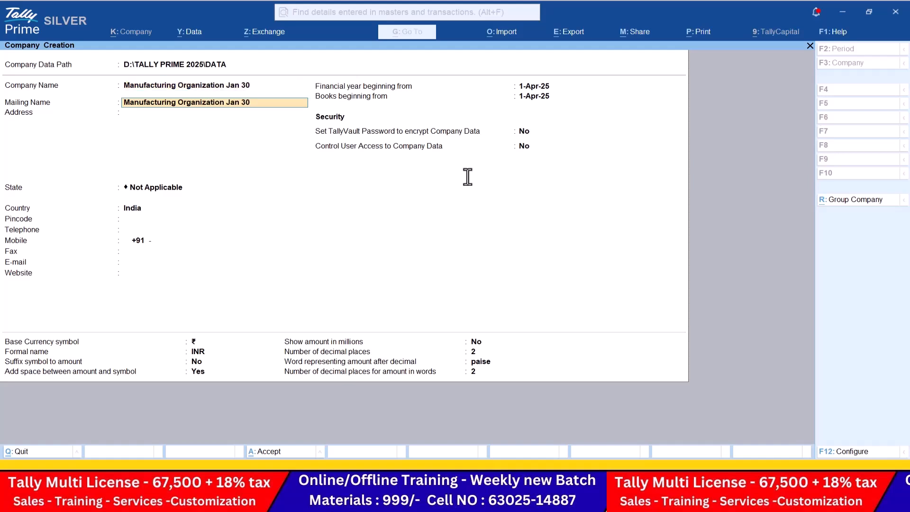
key(Return)
key(Return)
key(Down)
key(Down)
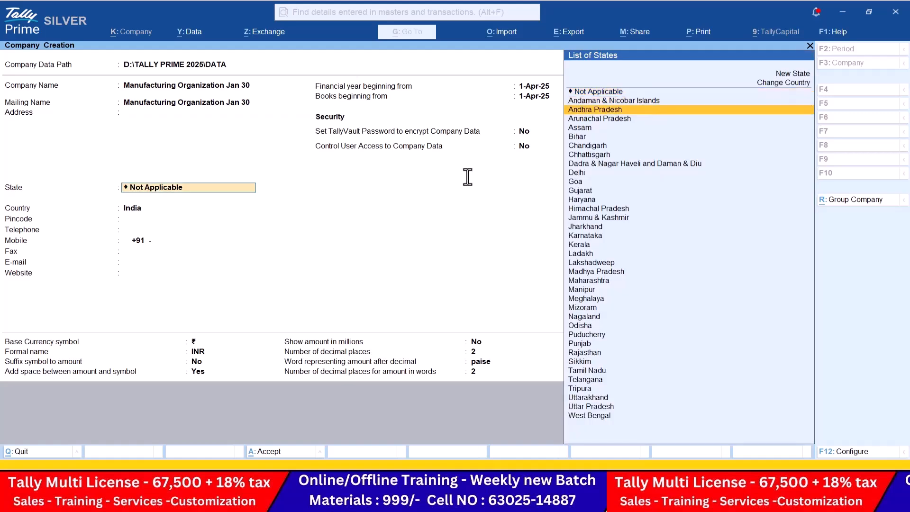
key(Return)
key(ctrl)
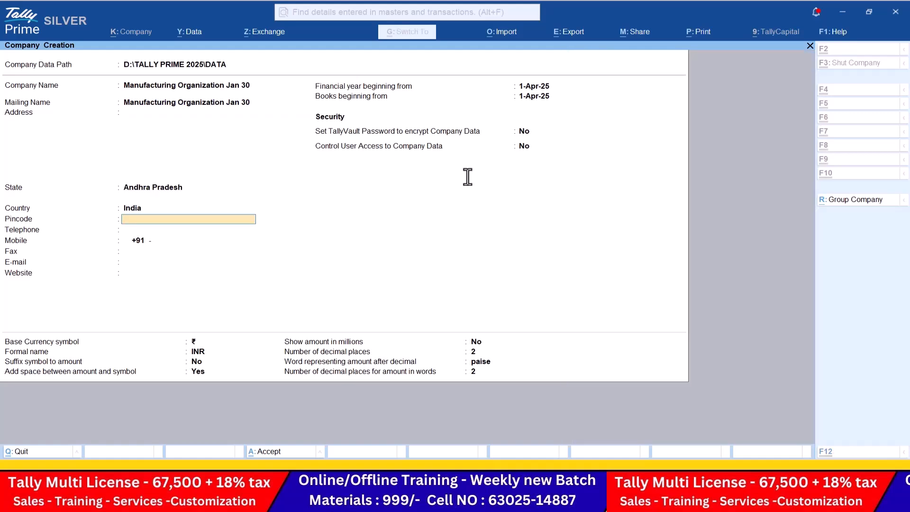
key(ctrl+a)
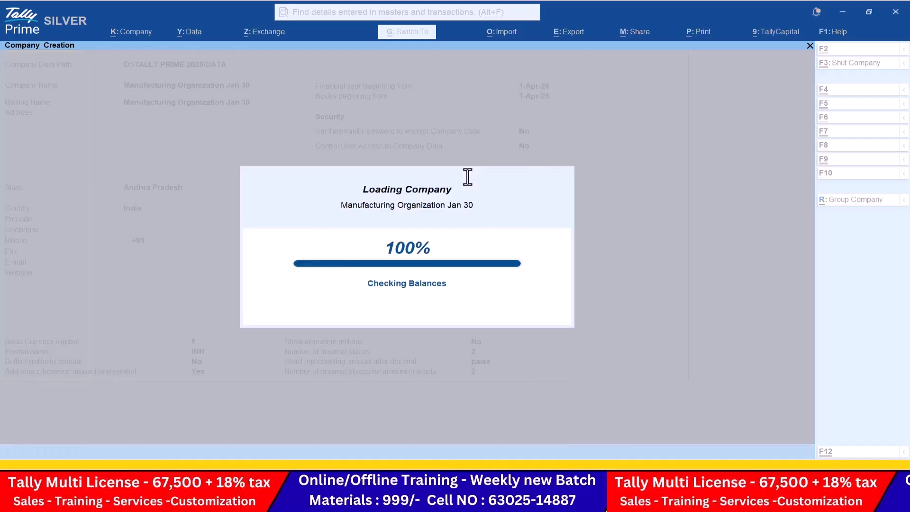
Set bill-wise entry to No in the company features and keep the default inventory options.
key(Return)
text(n)
key(Return)
key(Return)
key(Return)
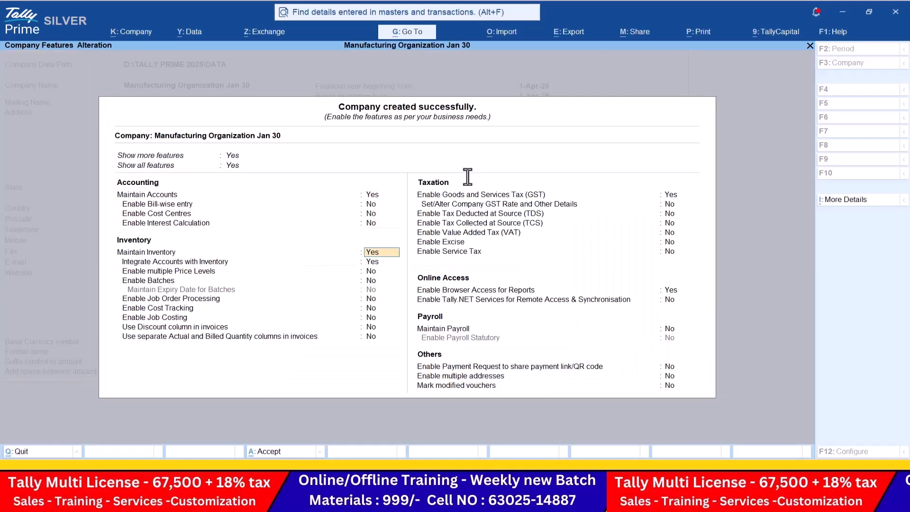
key(Return)
key(Return)
key(Return)
key(Return)
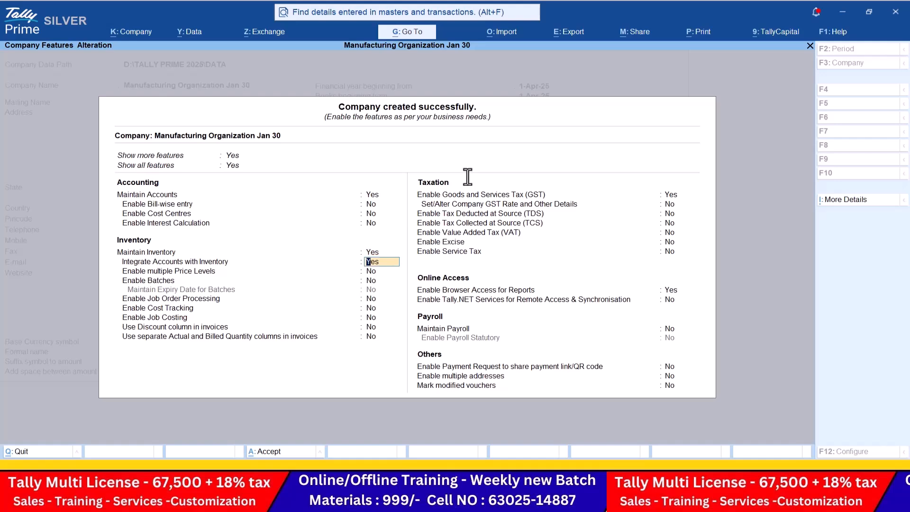
key(Return)
key(Return)
key(Return)
key(Return)
key(Return)
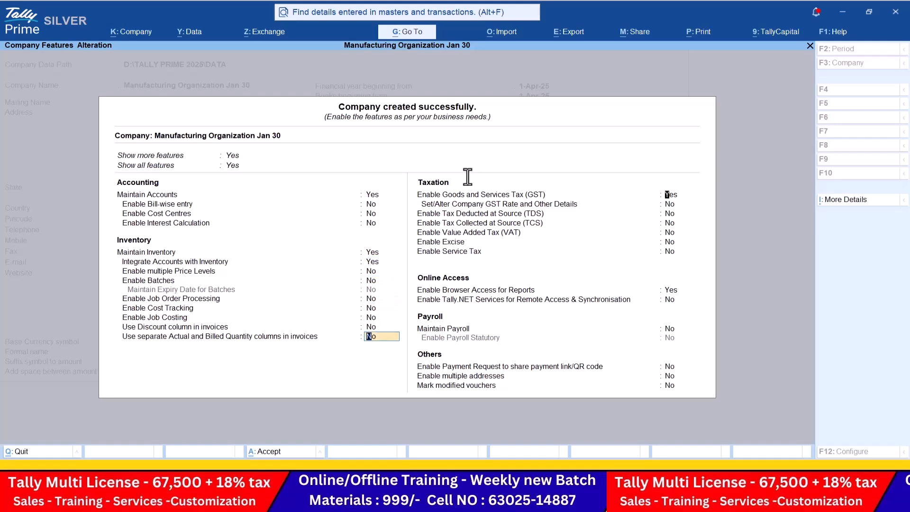
Enable GST with Regular registration, paste the GSTIN copied from the PDF's module heading, and save the company features.
key(Return)
key(Return)
key(Return)
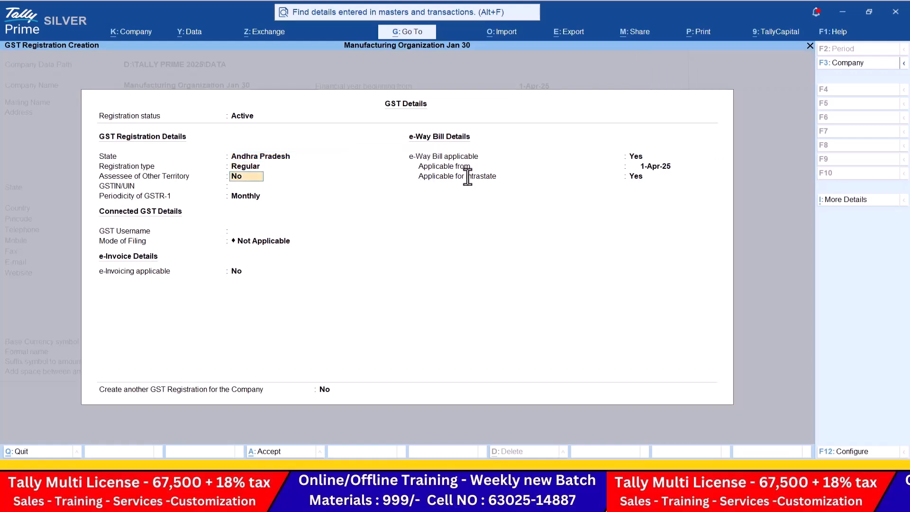
key(alt+Tab)
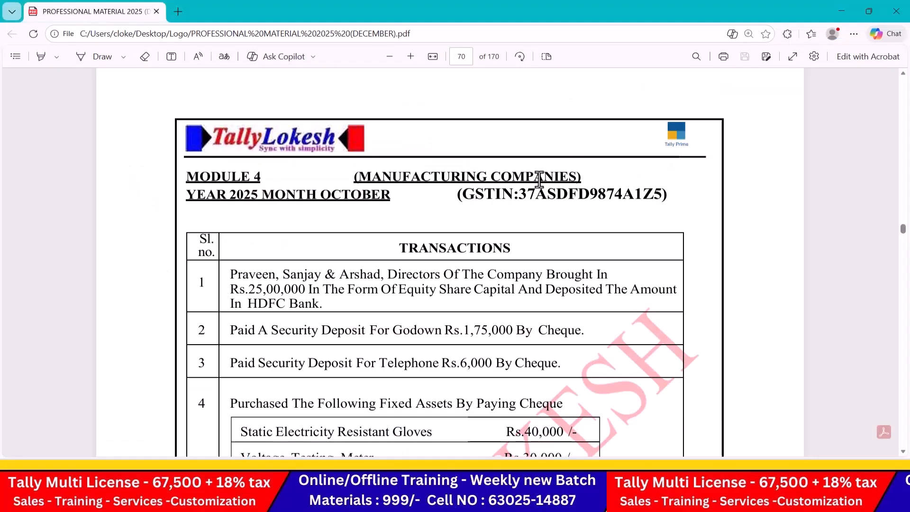
drag(520, 195, 657, 199)
key(ctrl+c)
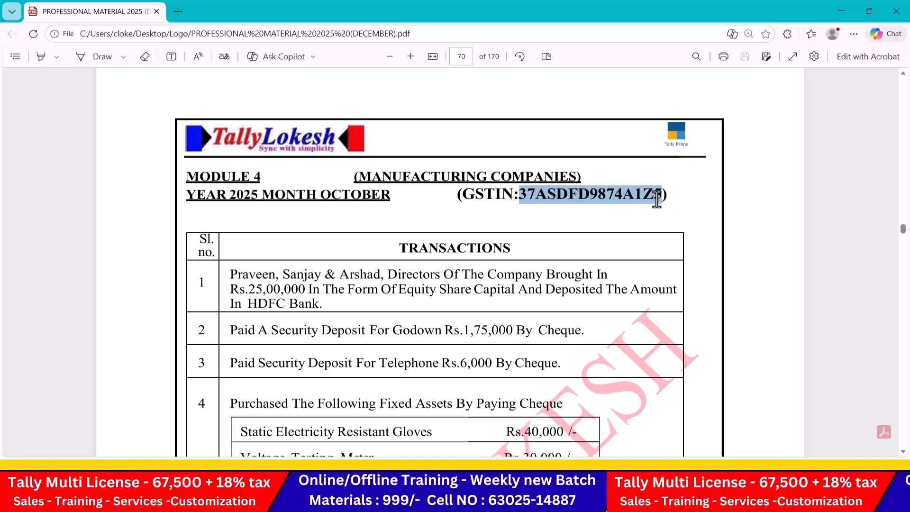
key(alt+Tab)
key(ctrl+alt+v)
key(Return)
key(Return)
key(Return)
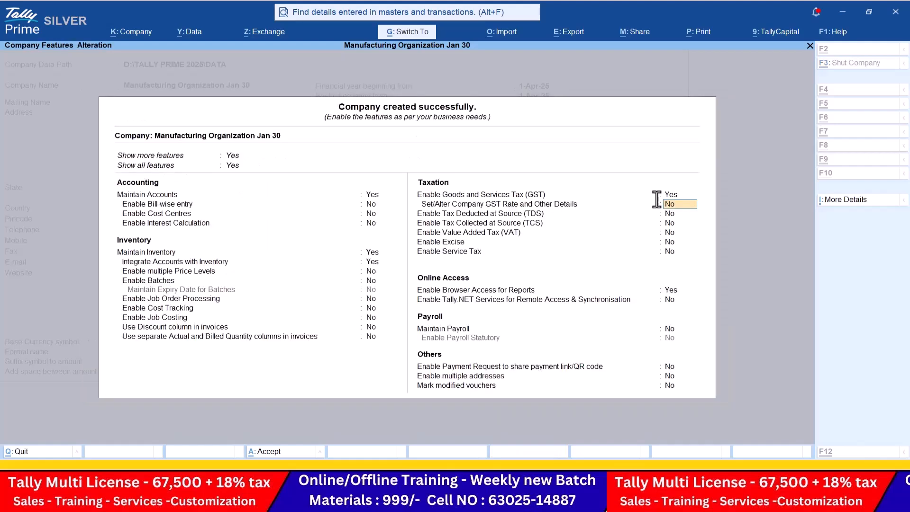
key(ctrl+a)
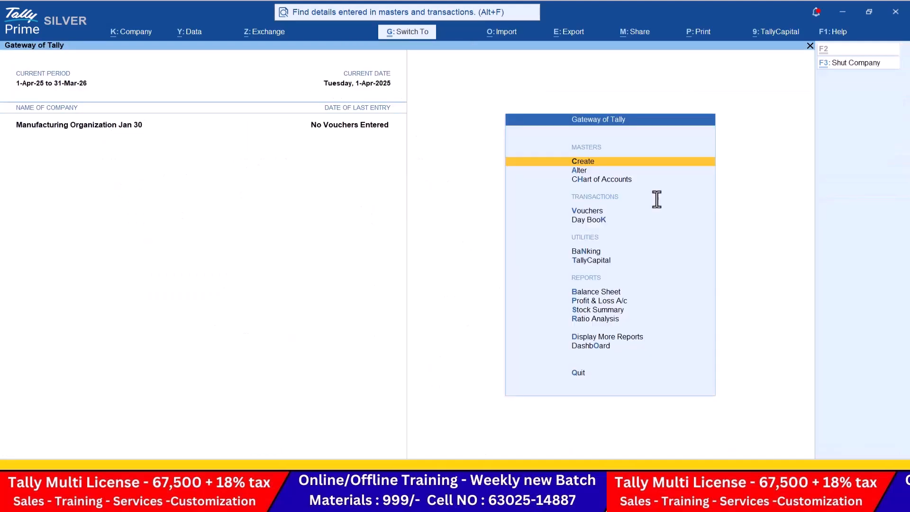
Open a receipt voucher and set its date to 1-10 to match the October module in the PDF.
key(Down)
key(Down)
key(Down)
key(Down)
key(Up)
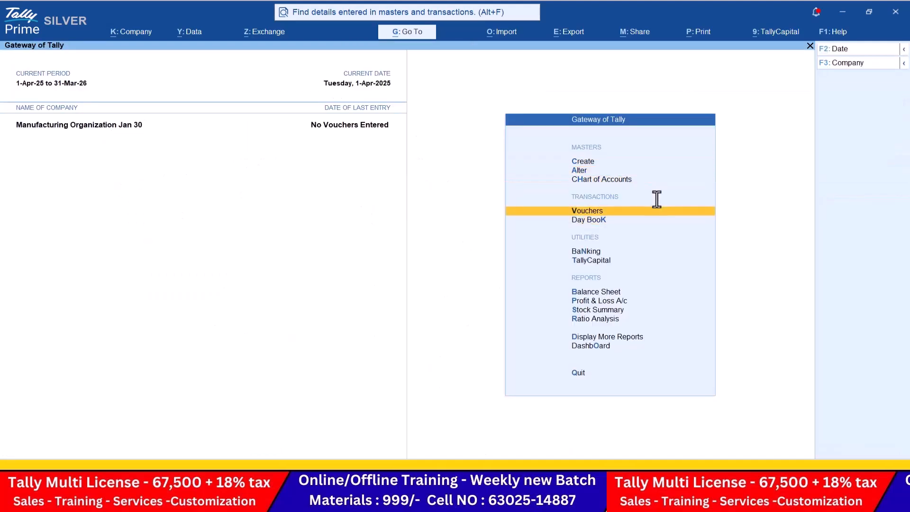
key(Return)
click(853, 118)
click(857, 49)
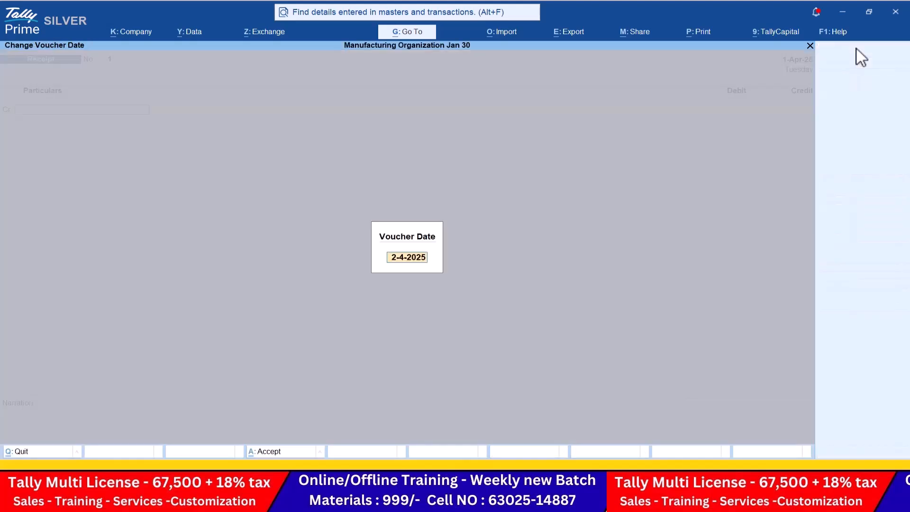
key(alt+Tab)
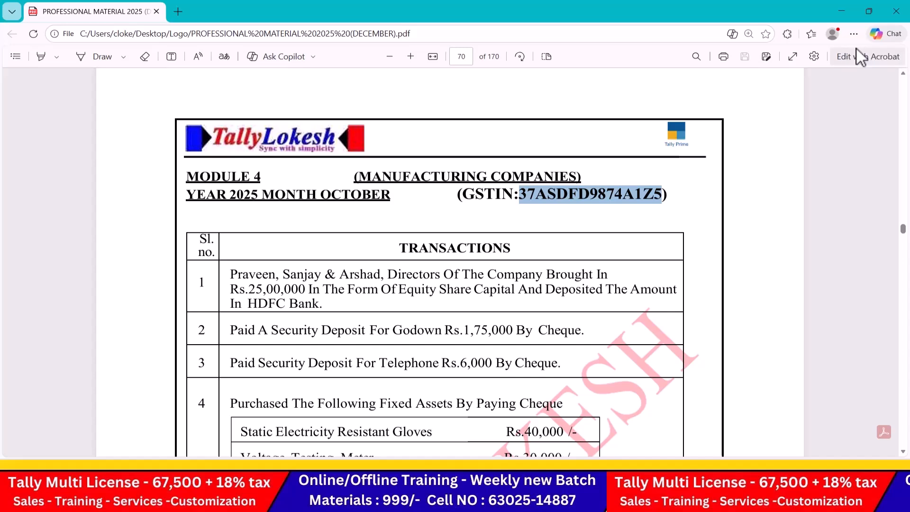
key(alt+Tab)
text(1-4)
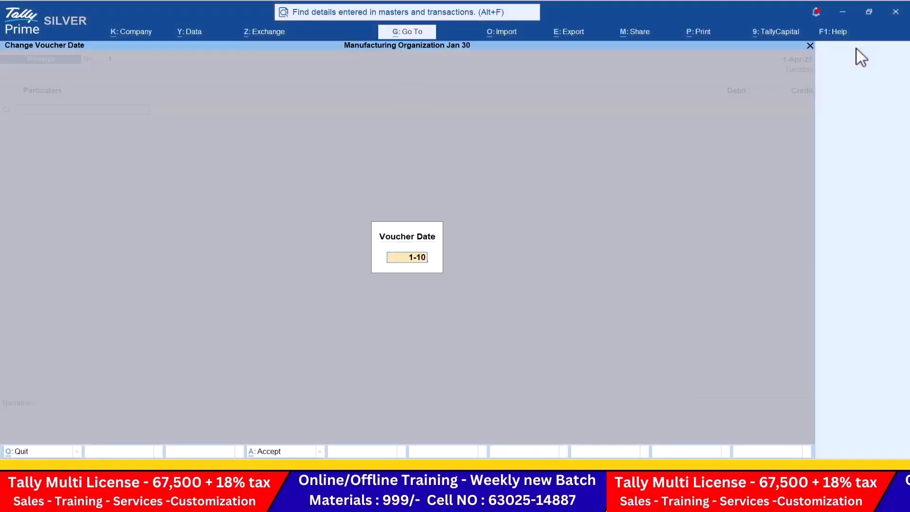
key(Return)
Create the ledger "Equity Share Capital" under Capital Account, following transaction 1 in the PDF.
key(Return)
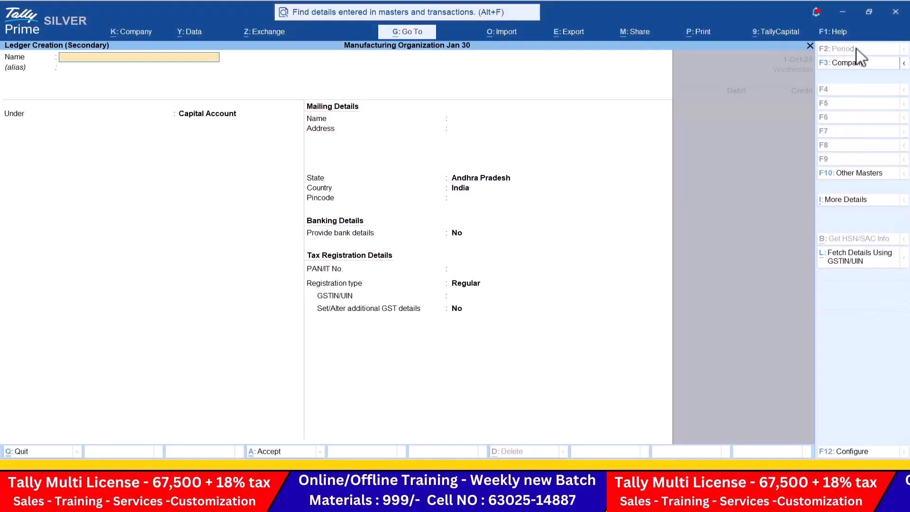
key(alt+Tab)
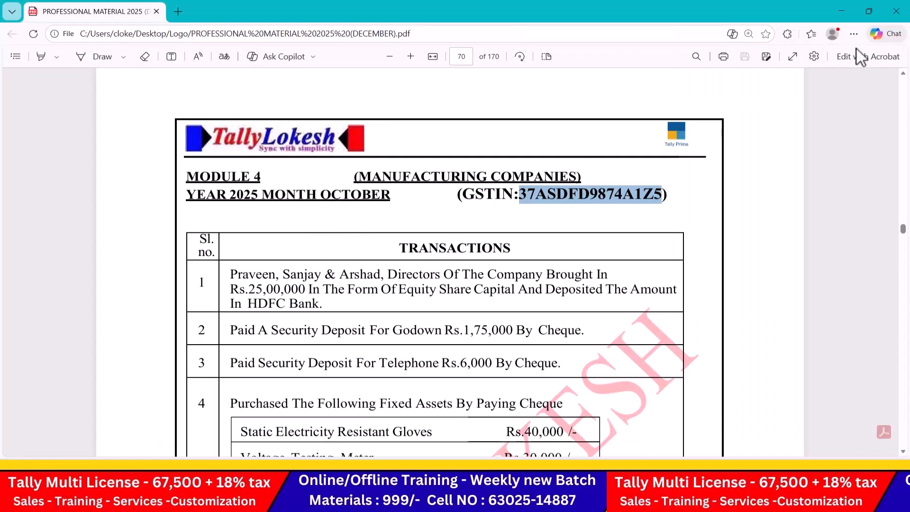
key(Down)
key(Down)
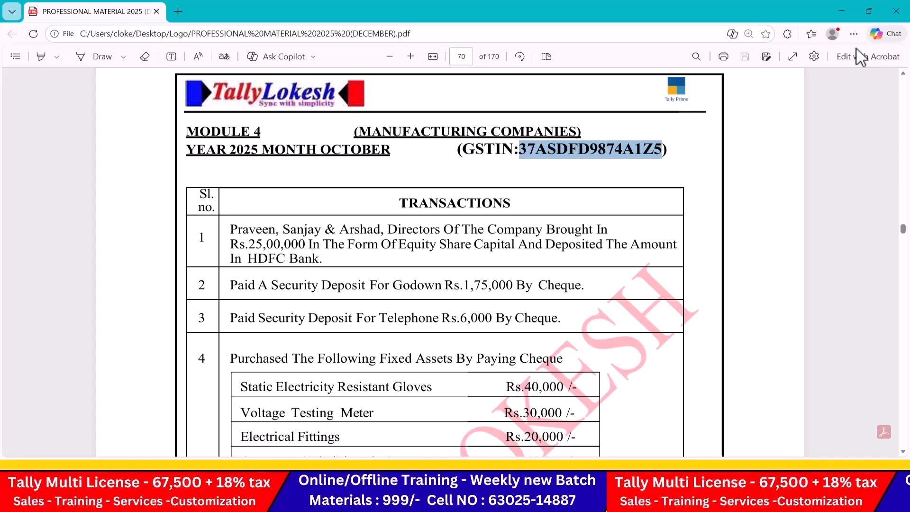
key(alt+Tab)
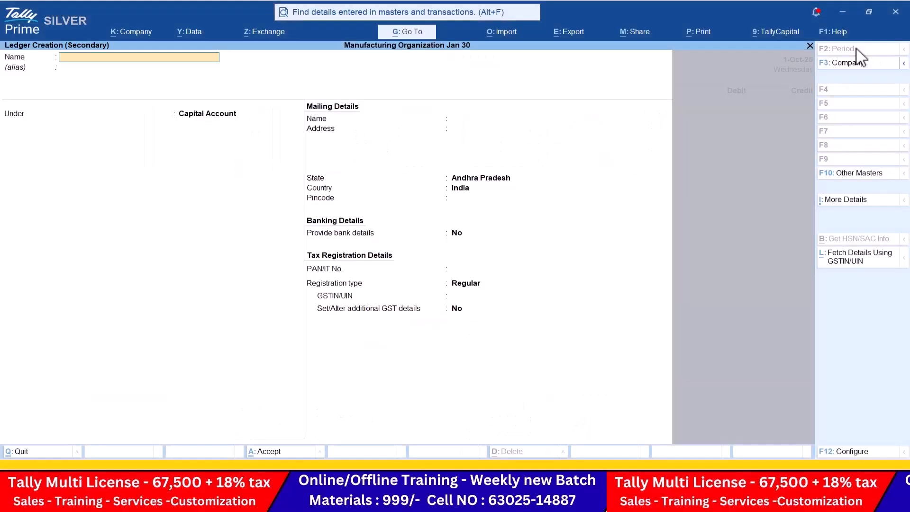
text(Equity Share cpa)
key(BackSpace)
key(BackSpace)
key(BackSpace)
key(BackSpace)
key(Return)
key(Return)
key(ctrl)
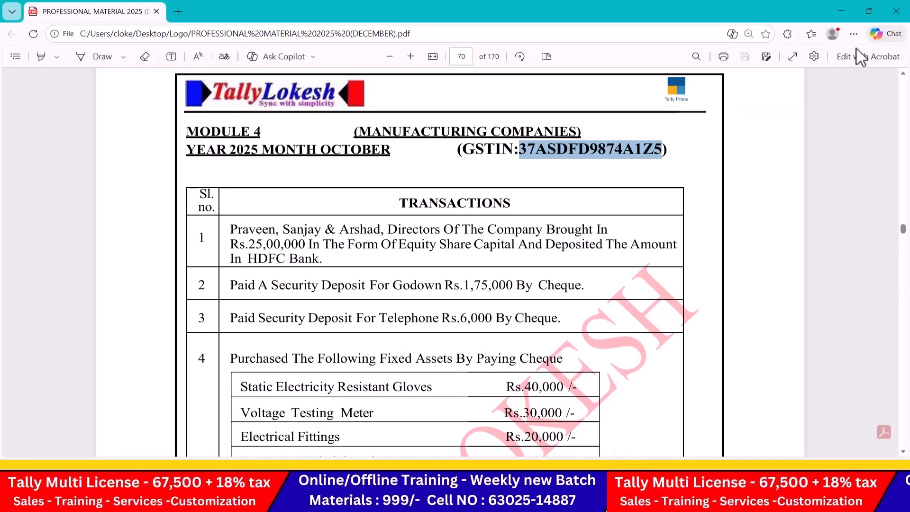
Back in TallyPrime's receipt voucher, credit Equity Share Capital with 25,00,000.
key(alt+Tab)
text(25000)
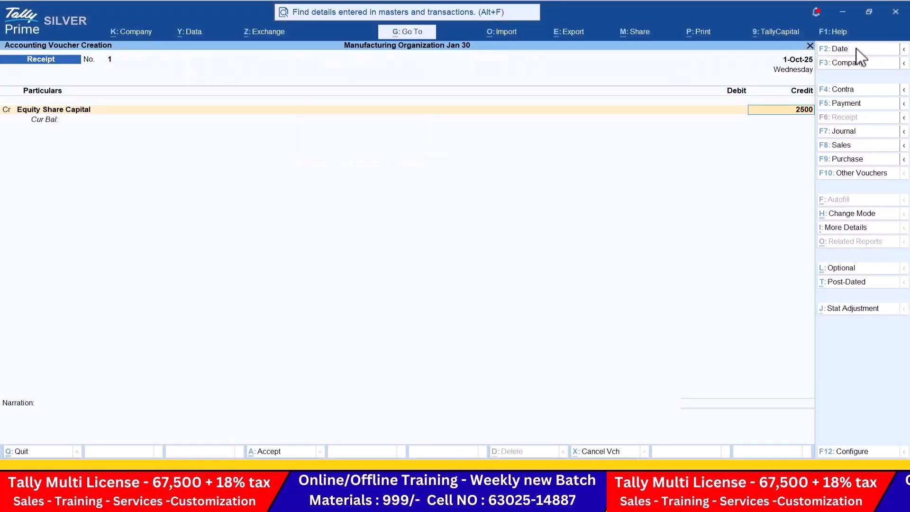
key(Return)
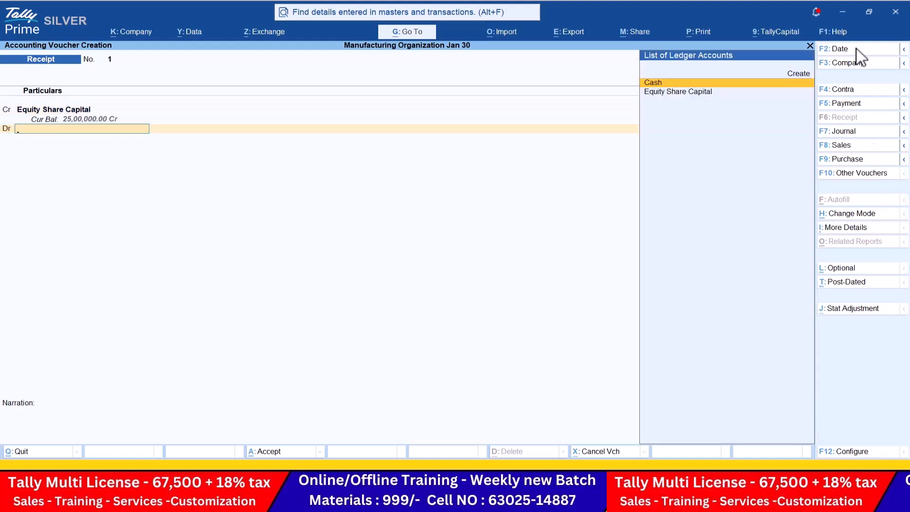
Create the ledger "HDFC Bank" under Bank Accounts for the receipt's debit line and save the voucher.
key(alt+c)
key(alt+Tab)
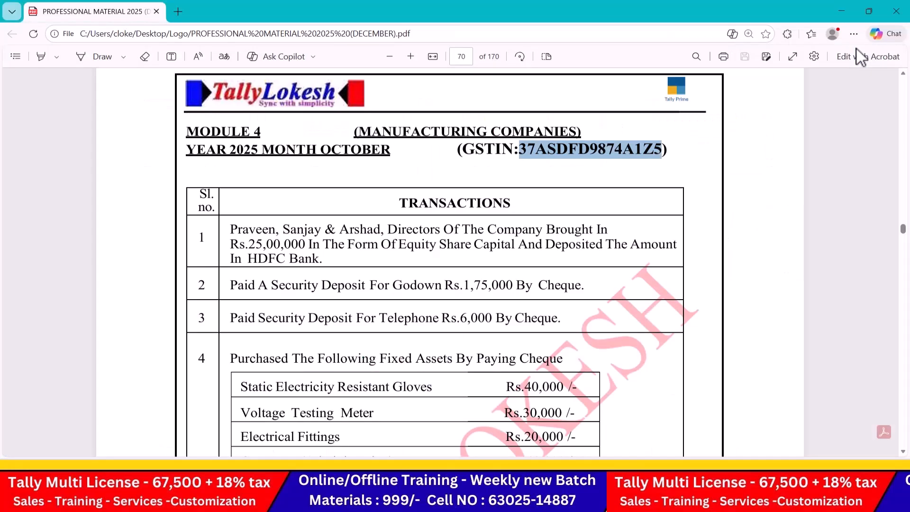
key(alt+Tab)
text(HDF)
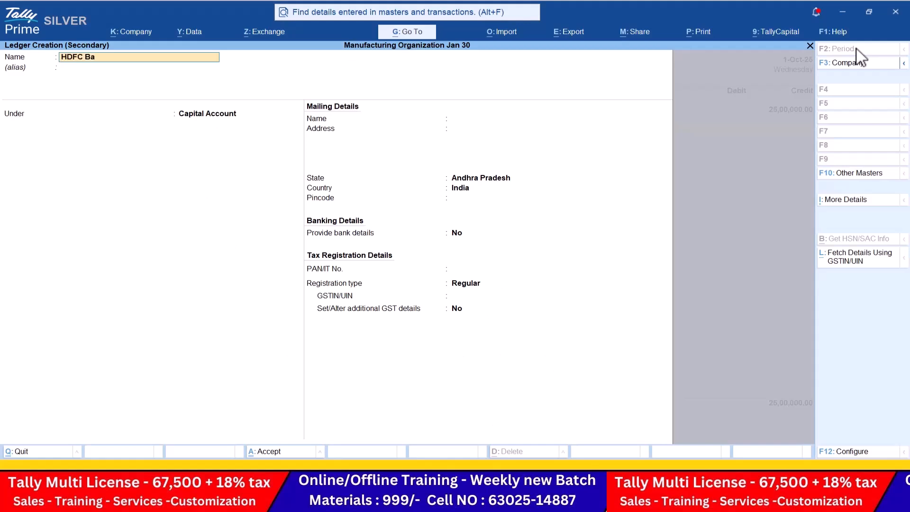
key(Return)
key(Return)
text(Ba)
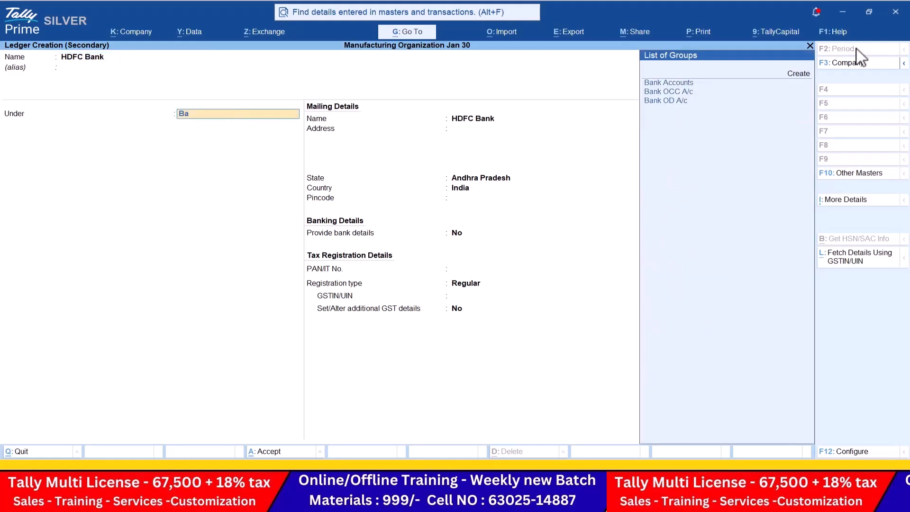
key(Return)
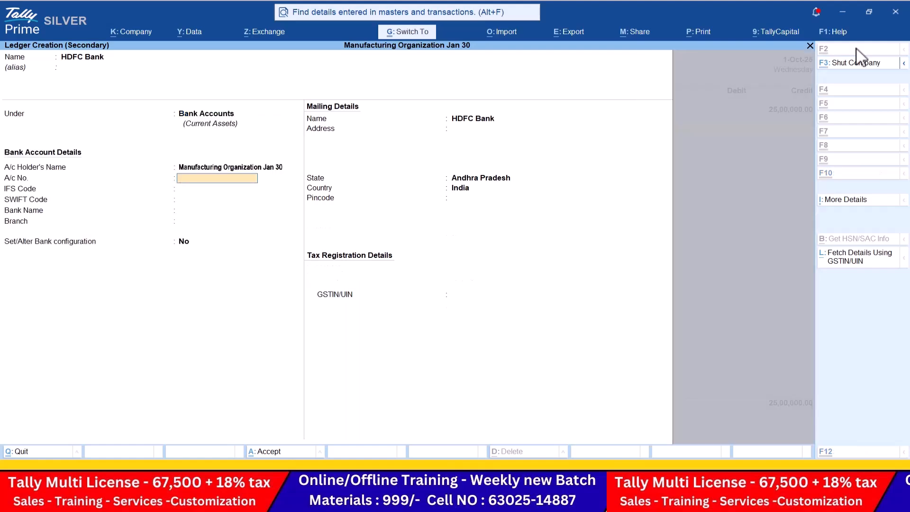
key(ctrl+a)
key(ctrl+a)
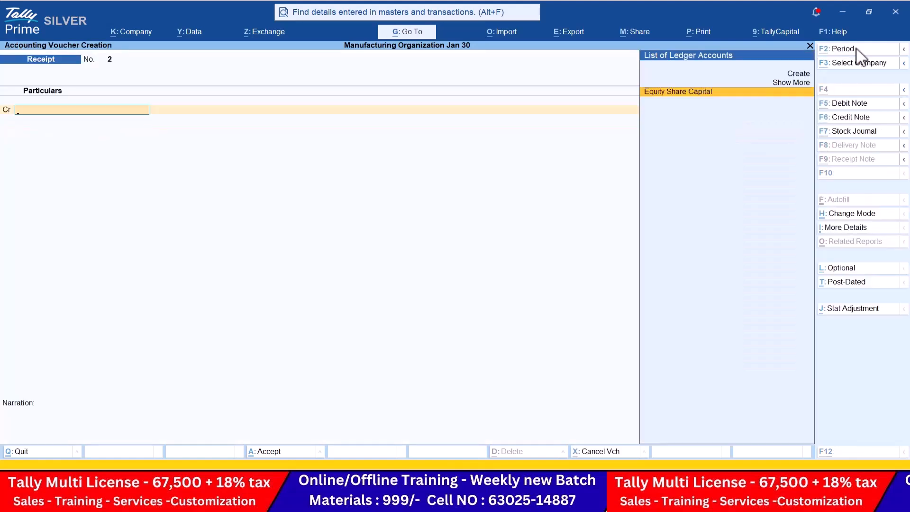
Following transaction 2 in the PDF, start a payment voucher and create the ledger "Sd Godown" under Deposits (Asset).
key(alt+Tab)
key(Down)
key(Down)
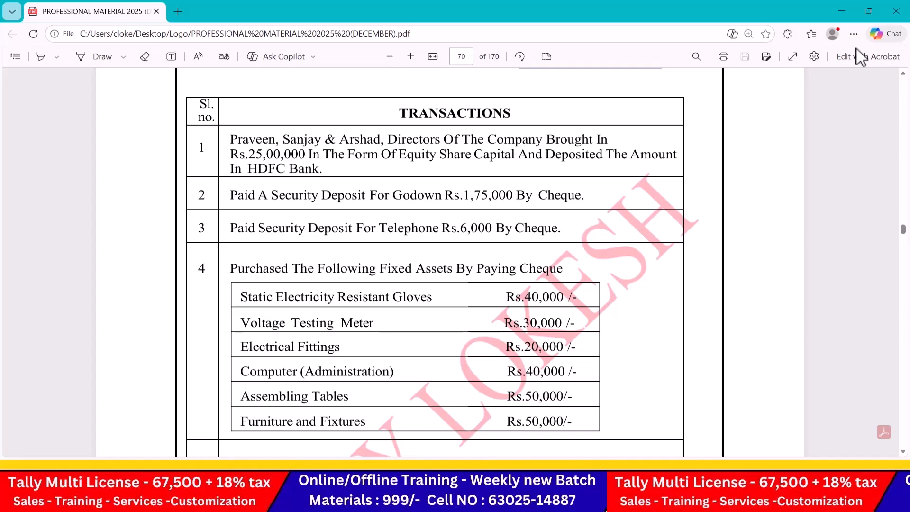
key(alt+Tab)
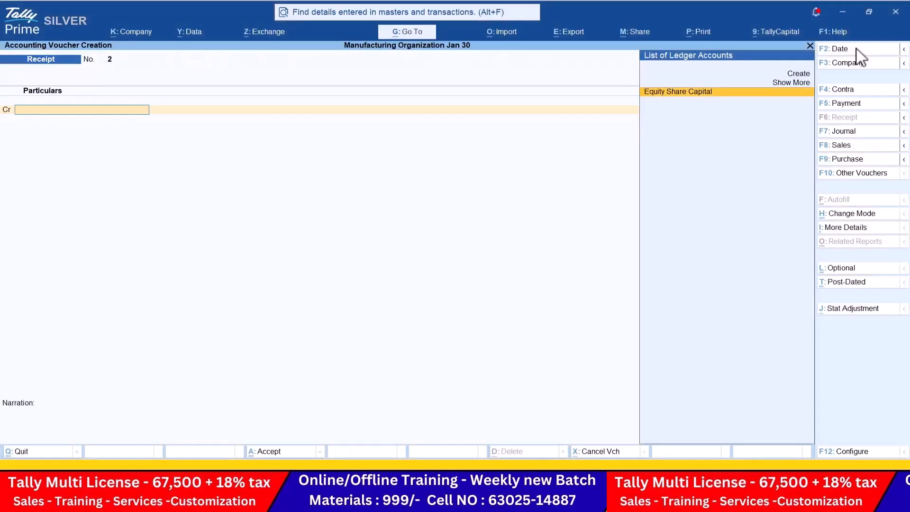
click(861, 103)
key(alt+c)
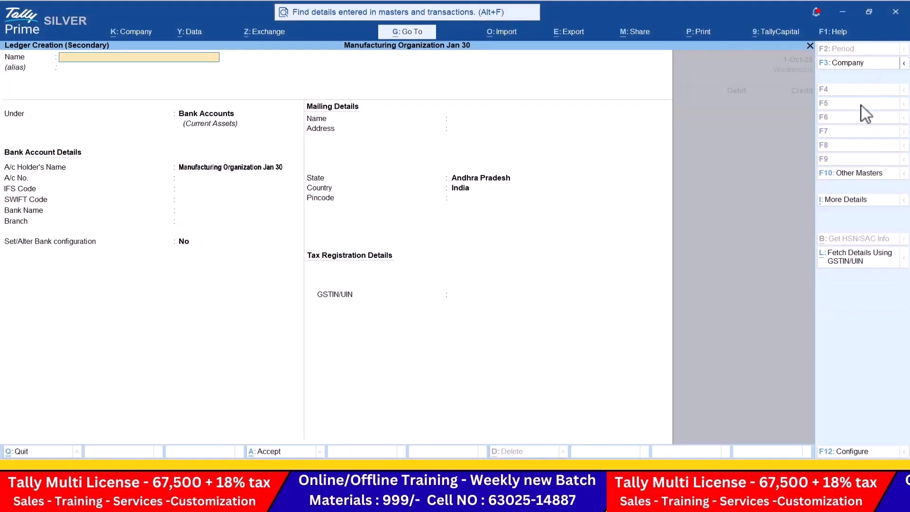
text(Sd Godown)
key(Return)
key(Return)
text(De)
key(Return)
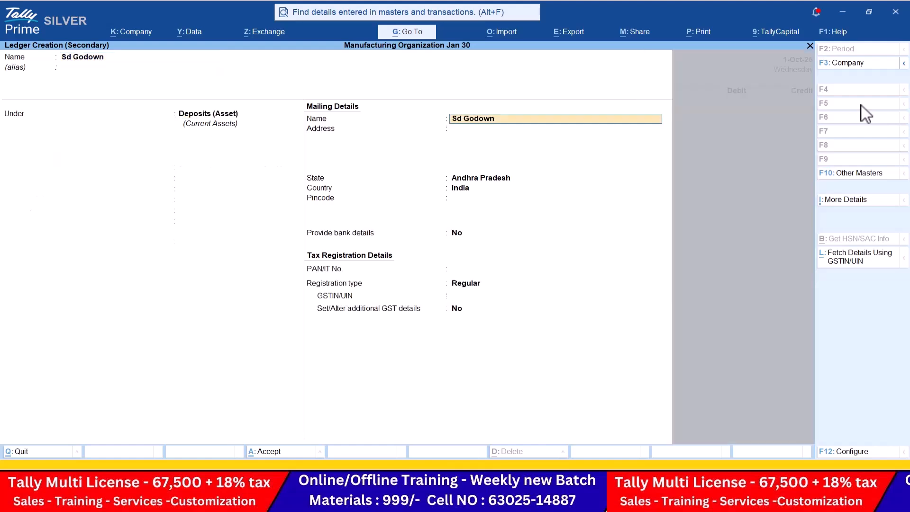
key(ctrl+a)
Debit Sd Godown with 1,75,000, credit HDFC Bank, and save the payment voucher.
key(alt+Tab)
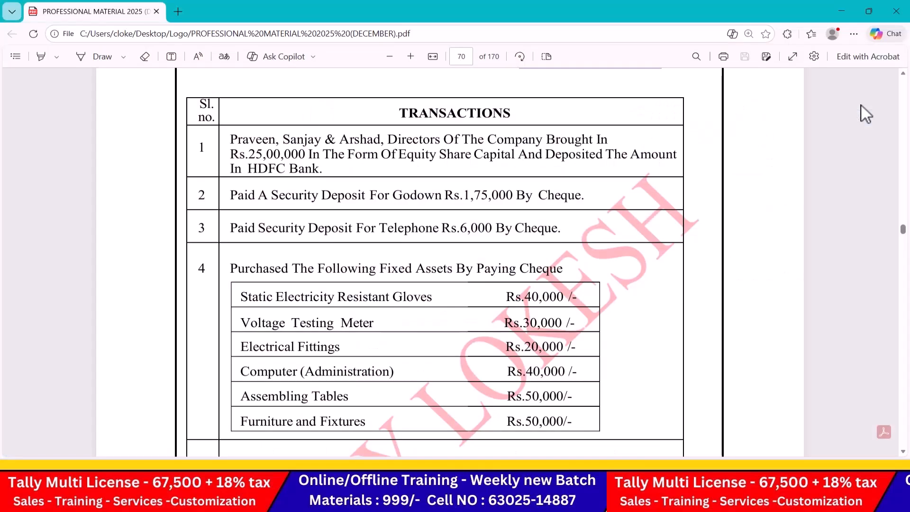
key(alt+Tab)
text(175)
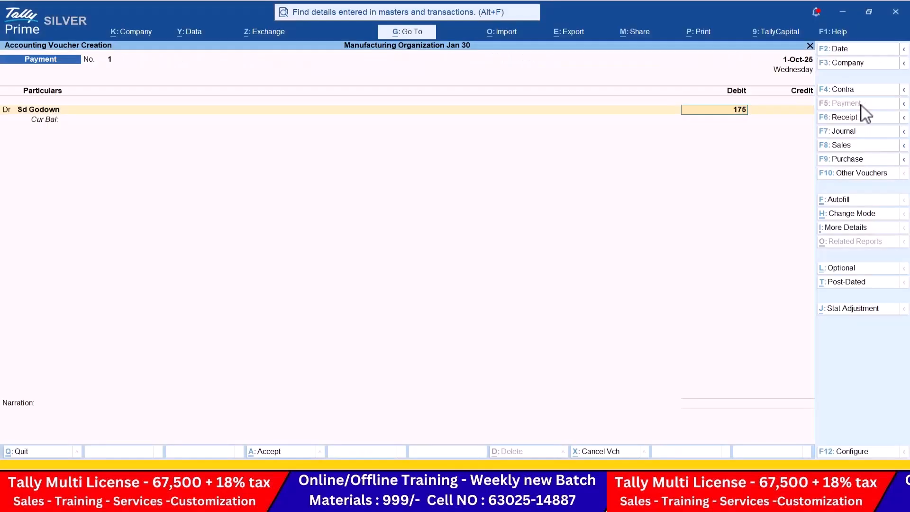
text(000)
key(alt+Tab)
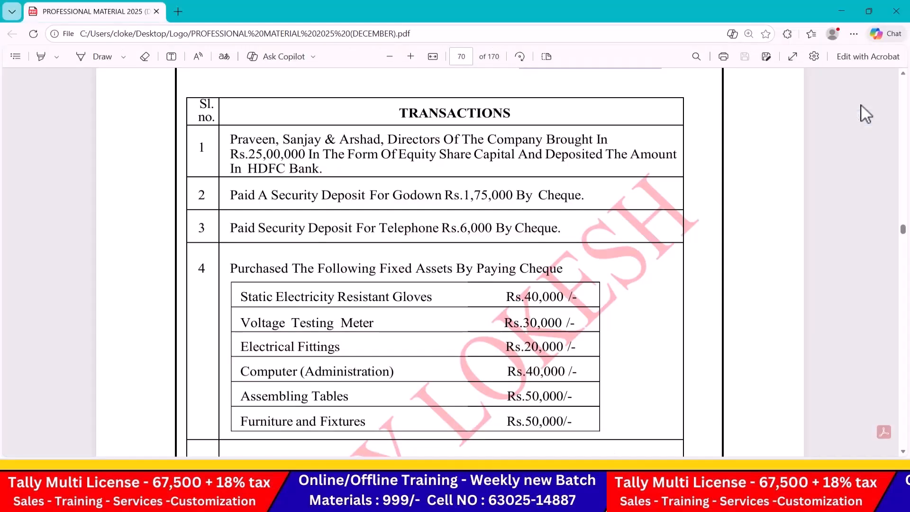
key(alt+Tab)
key(Return)
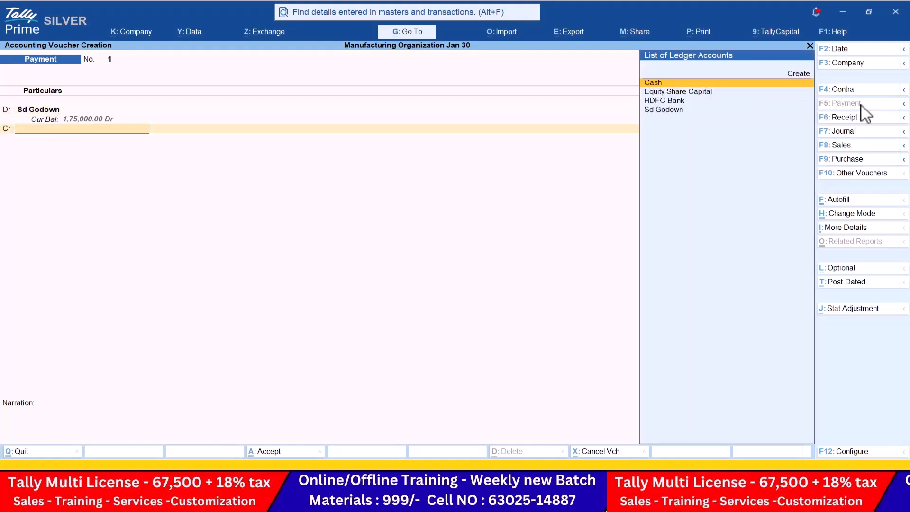
key(Down)
key(Down)
key(Return)
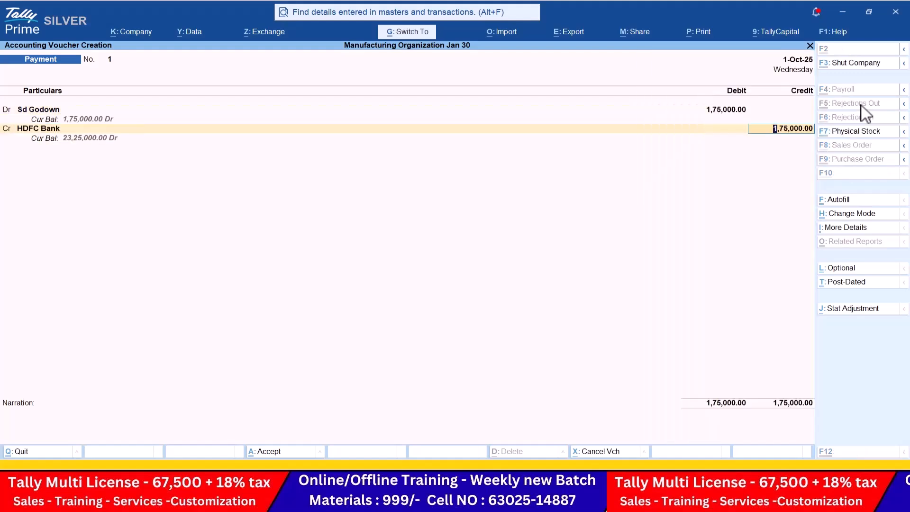
key(ctrl+a)
Following transaction 3 in the PDF, create the ledger "Sd Telephone" under Deposits (Asset) in the next payment voucher.
key(alt+Tab)
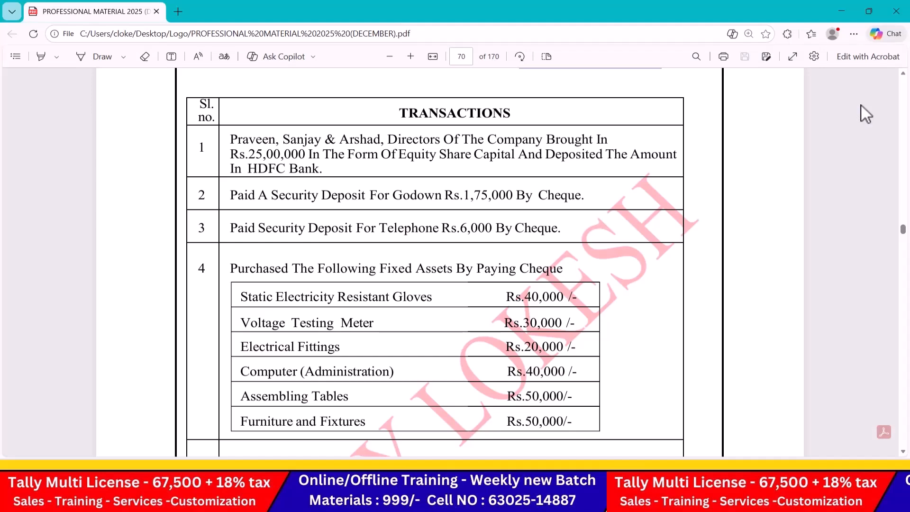
key(alt+Tab)
key(alt+c)
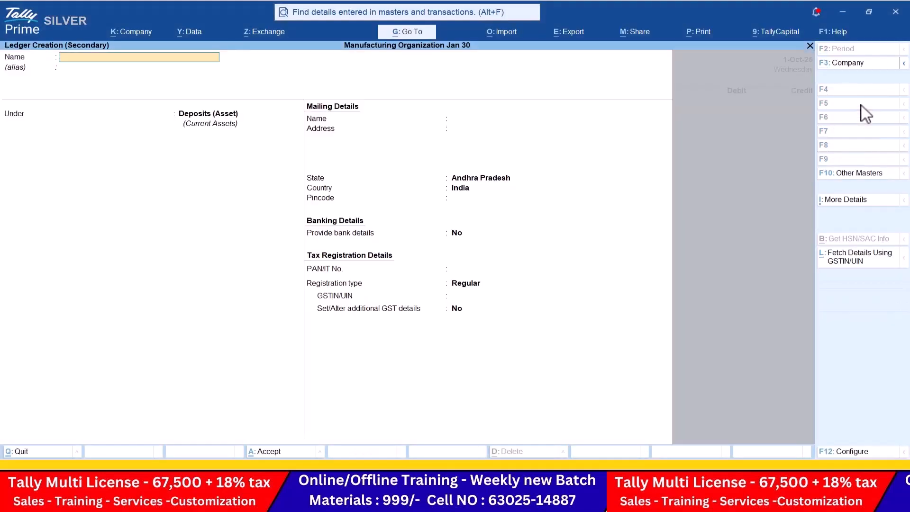
text(Sd Telephone)
key(Return)
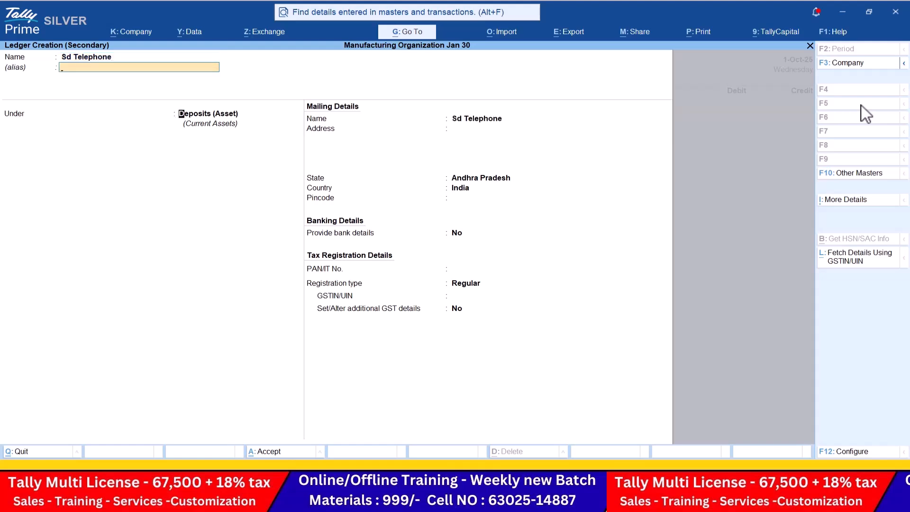
key(Return)
key(ctrl+a)
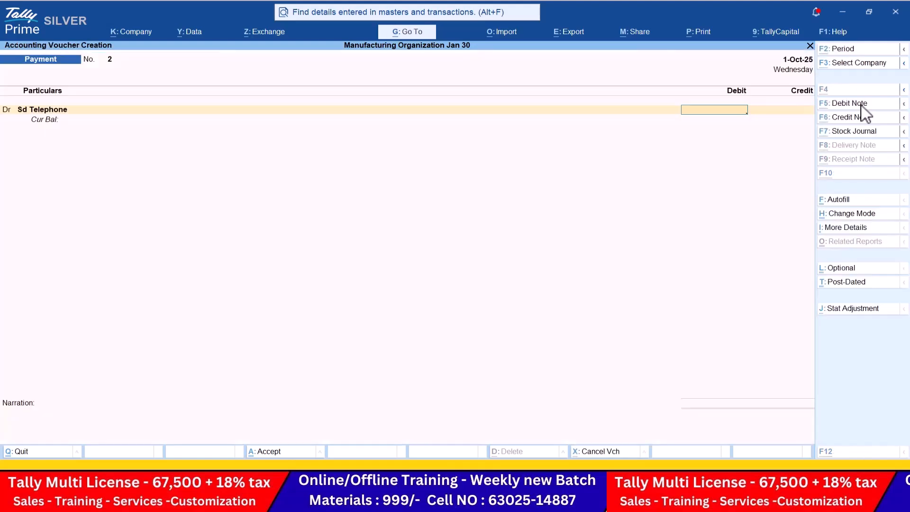
Debit Sd Telephone with 6,000, credit HDFC Bank, and save the payment voucher.
key(alt+Tab)
key(alt+Tab)
text(6000)
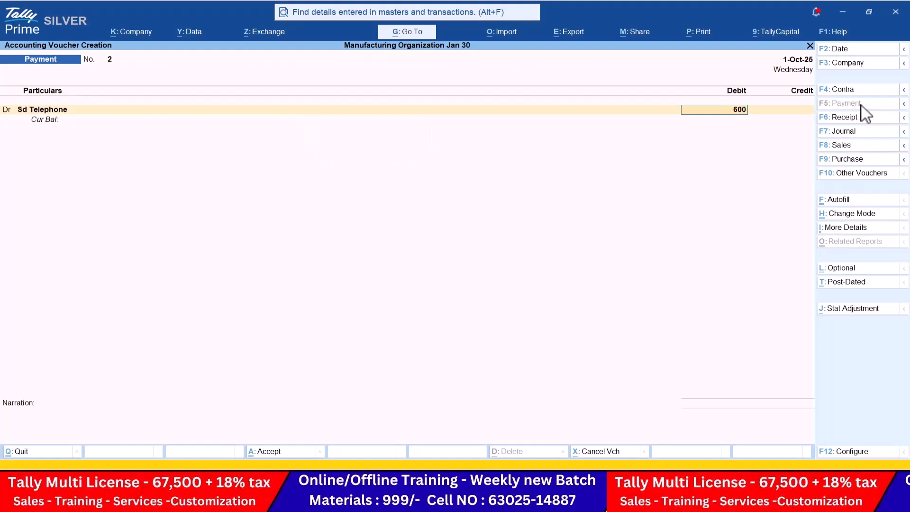
key(Return)
key(Down)
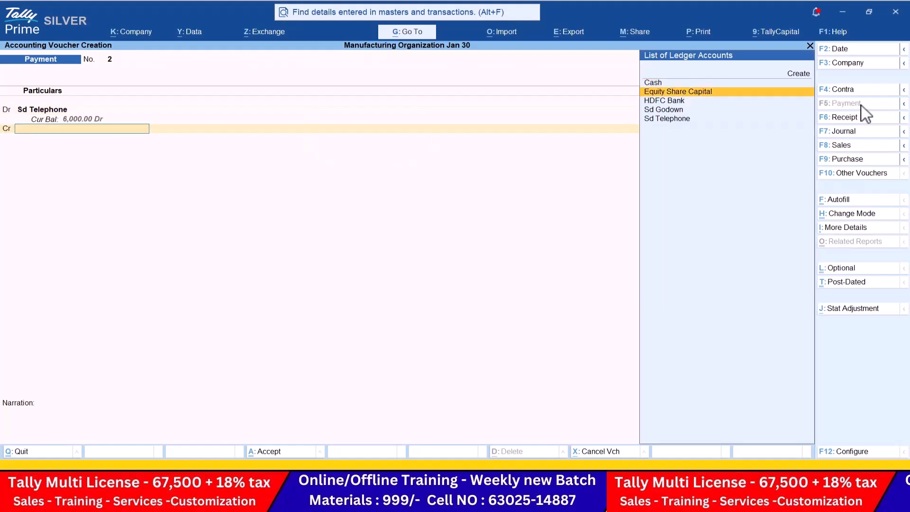
key(Down)
key(Return)
key(Return)
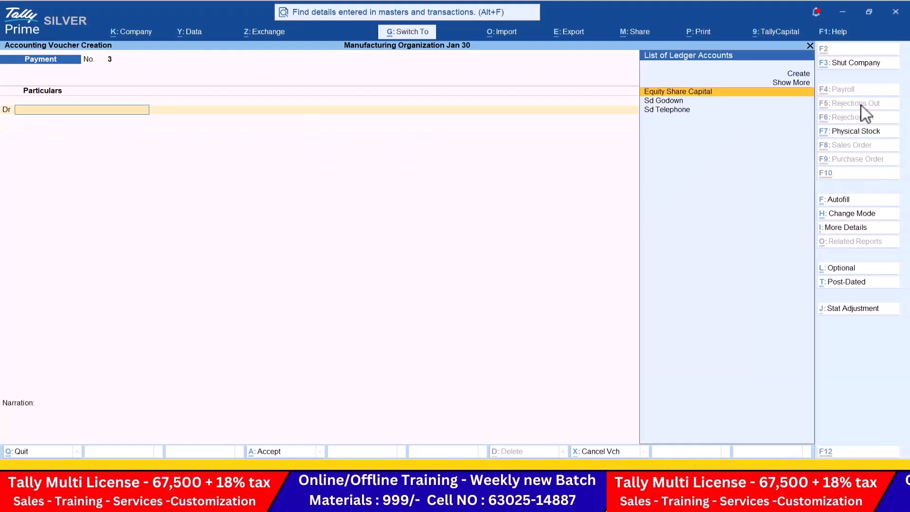
Start a ledger from the next payment voucher and name it "Static Electricity Resistant Gloves", copied from transaction 4 in the PDF.
key(alt+Tab)
scroll(861, 106, down, 3)
scroll(861, 105, down, 2)
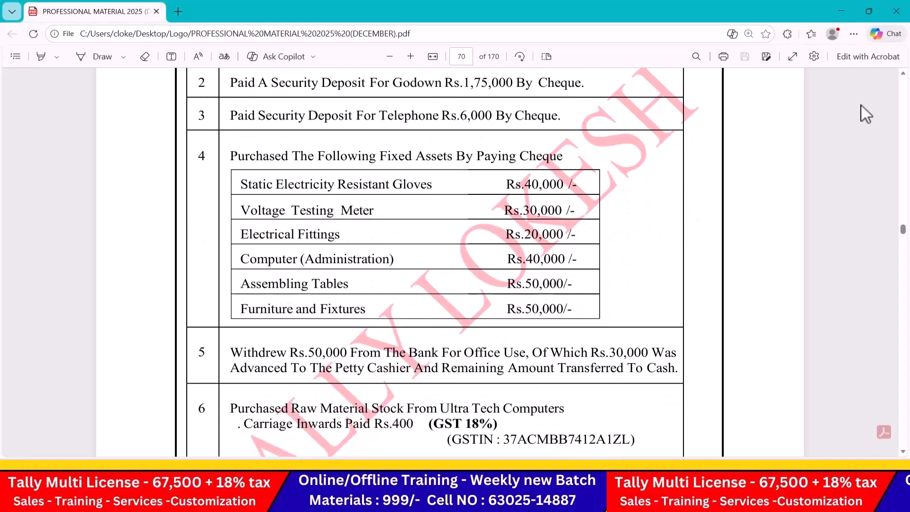
key(alt+Tab)
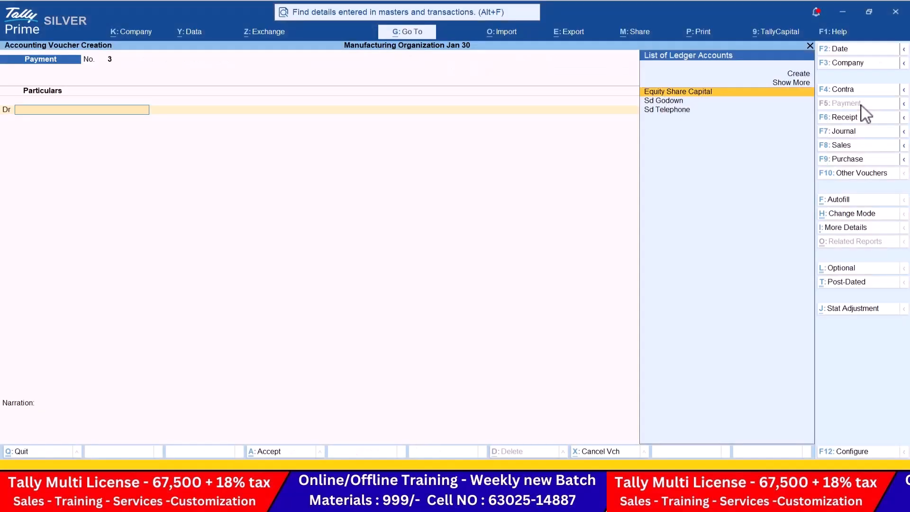
key(alt+c)
key(alt+Tab)
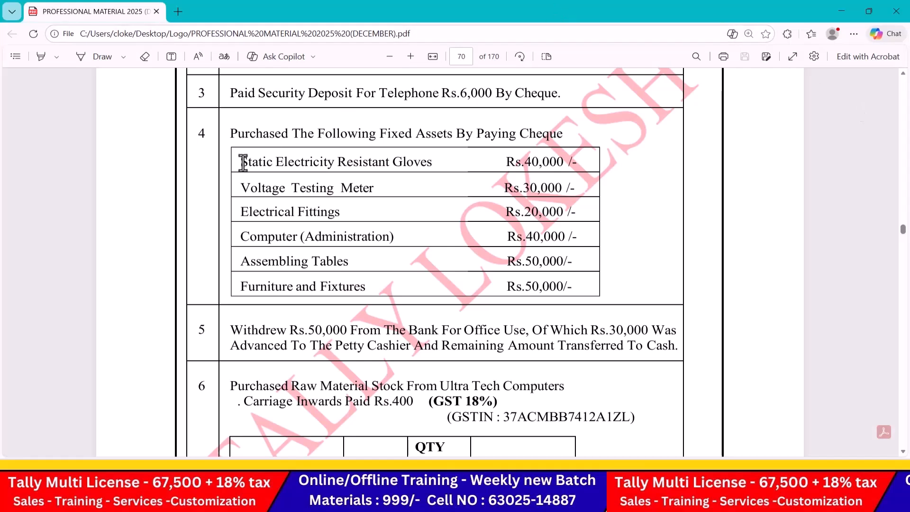
drag(239, 162, 444, 164)
key(ctrl+c)
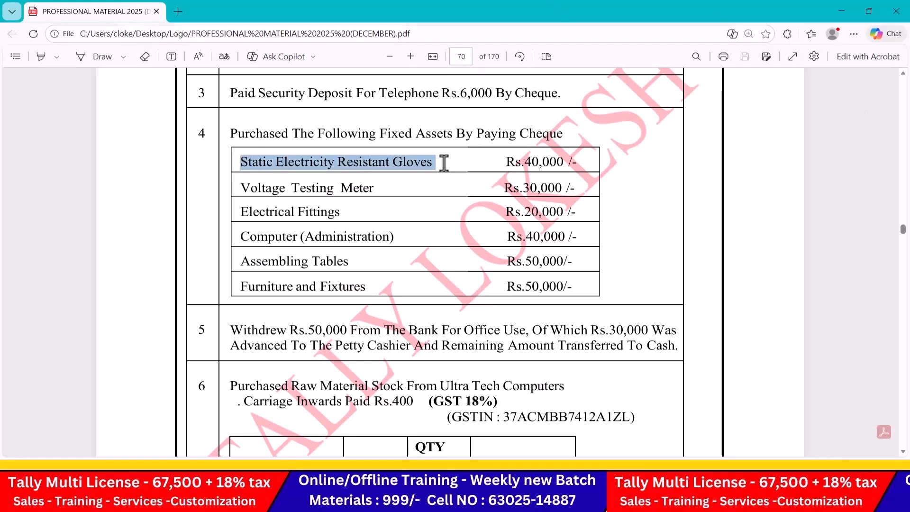
key(alt+Tab)
key(ctrl+v)
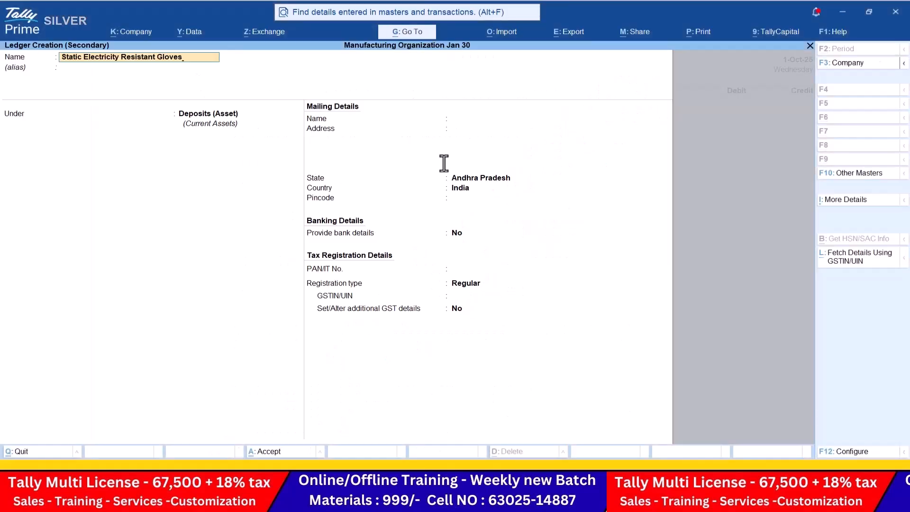
Place the gloves ledger under Fixed Assets and save it with the default statutory details.
key(Return)
key(Return)
text(fixed)
key(Return)
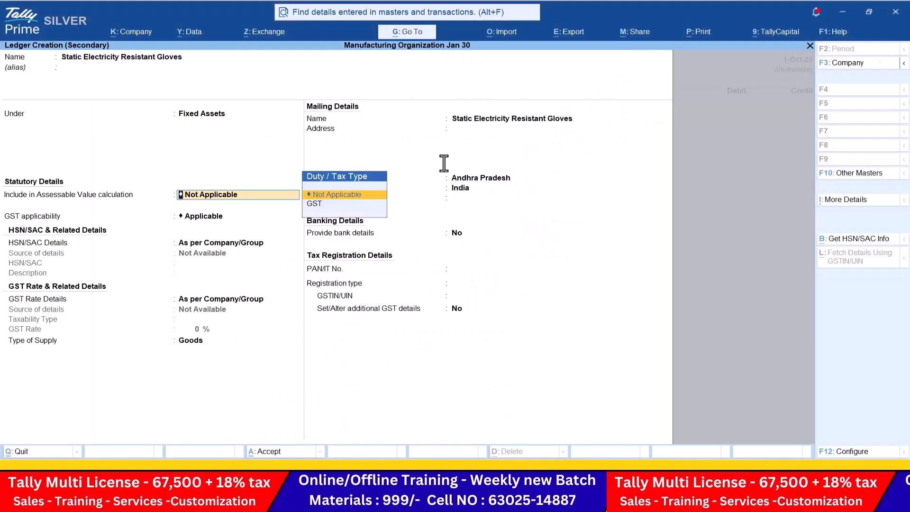
key(ctrl+a)
key(Return)
Check the gloves' price in the PDF and debit Static Electricity Resistant Gloves with 40,000.
key(alt+Tab)
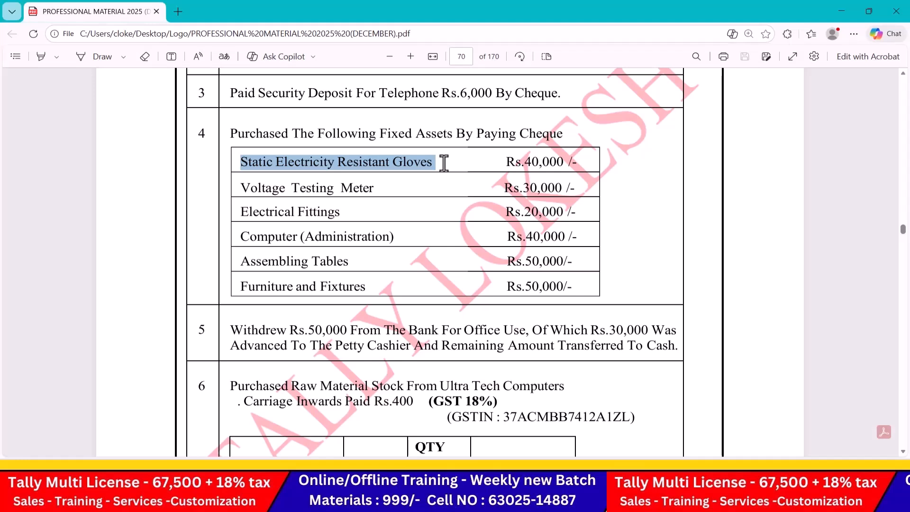
key(alt+Tab)
text(4)
key(Return)
Create a ledger named "Voltage Testing Meter", copied from the PDF's transaction 4, under Fixed Assets and save it with the default details.
key(alt+c)
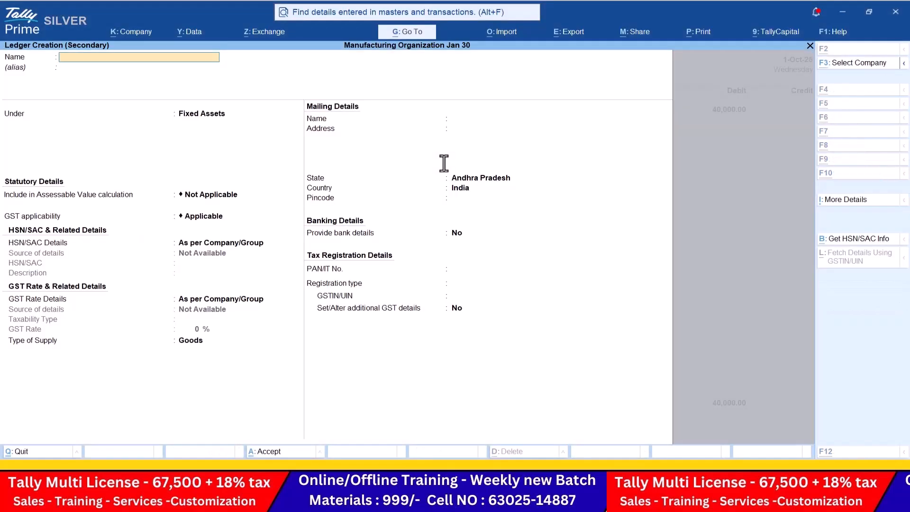
key(alt+Tab)
click(241, 188)
drag(241, 188, 376, 194)
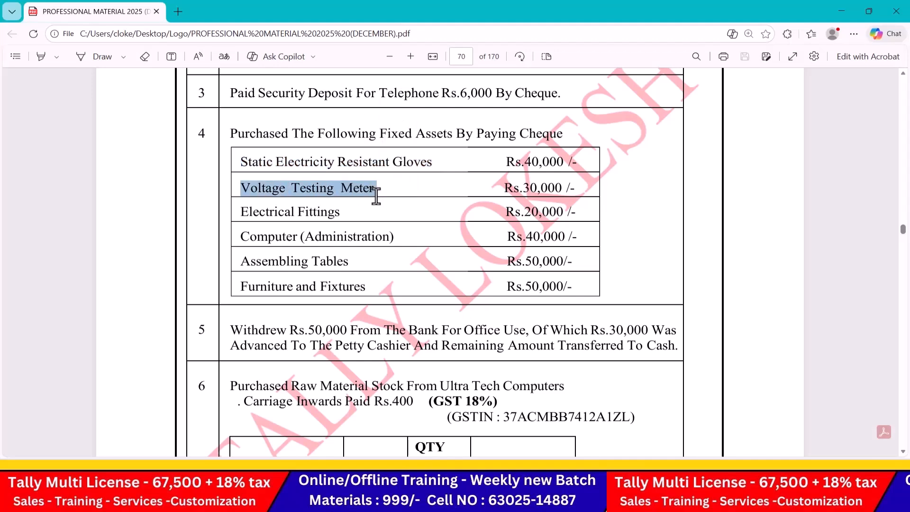
key(alt+Tab)
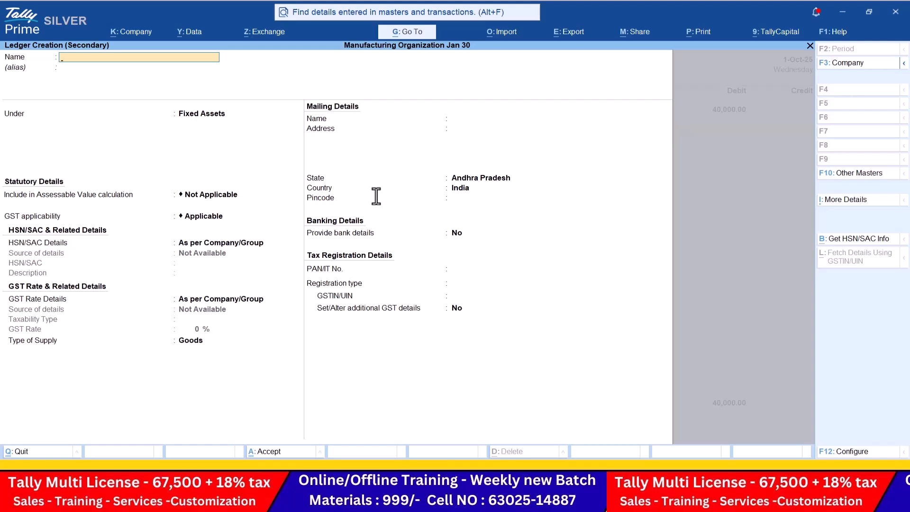
key(alt+Tab)
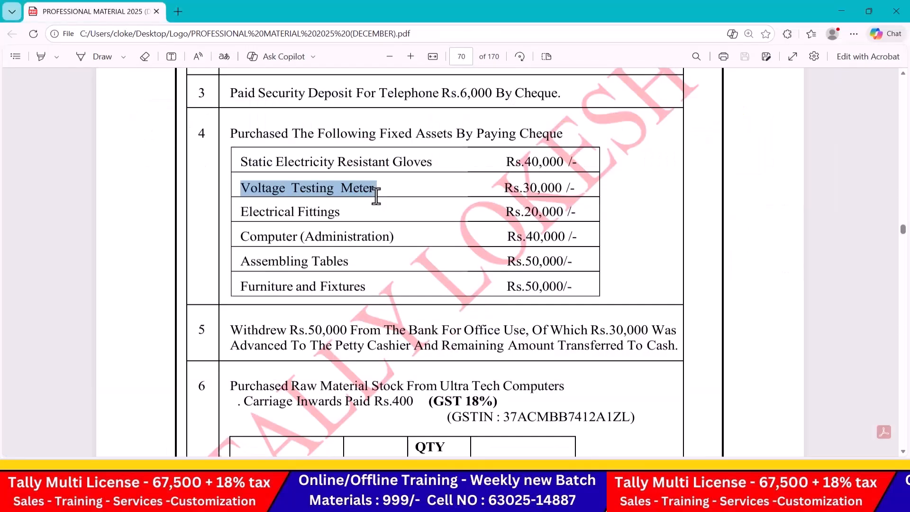
key(alt+Tab)
key(ctrl+v)
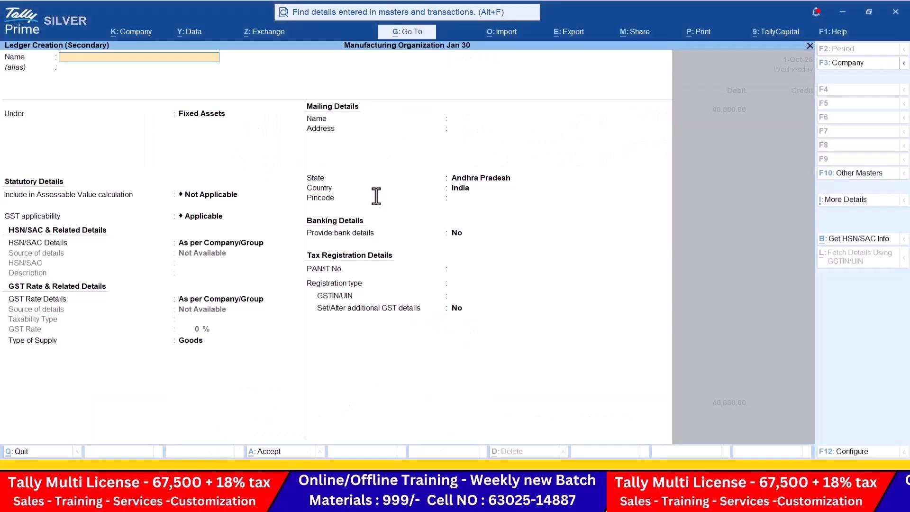
key(Return)
key(Return)
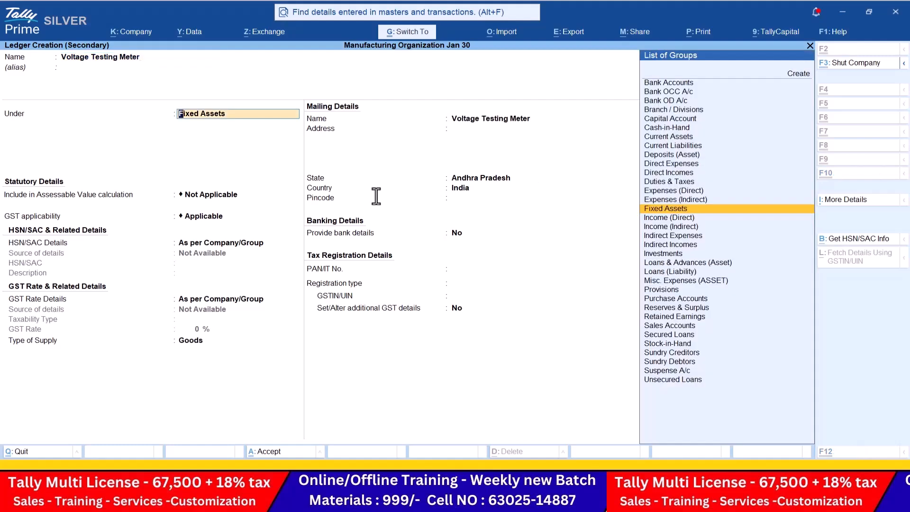
key(ctrl+a)
Check the meter's price in the PDF and debit Voltage Testing Meter with 30,000.
key(alt+Tab)
key(alt+Tab)
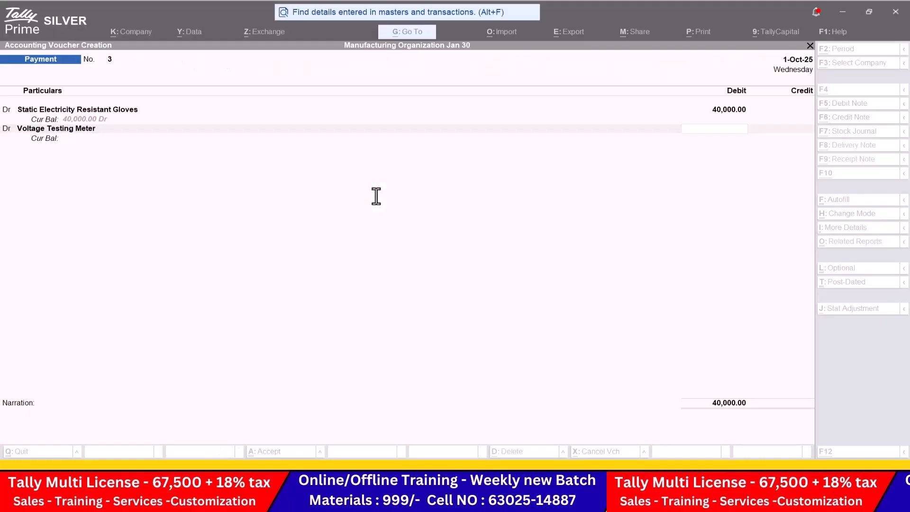
text(30000)
key(Return)
On a new debit line, create the ledger "Electrical Fittings", copied from the PDF, under Fixed Assets and save it.
text(d)
key(Return)
key(alt+c)
key(alt+Tab)
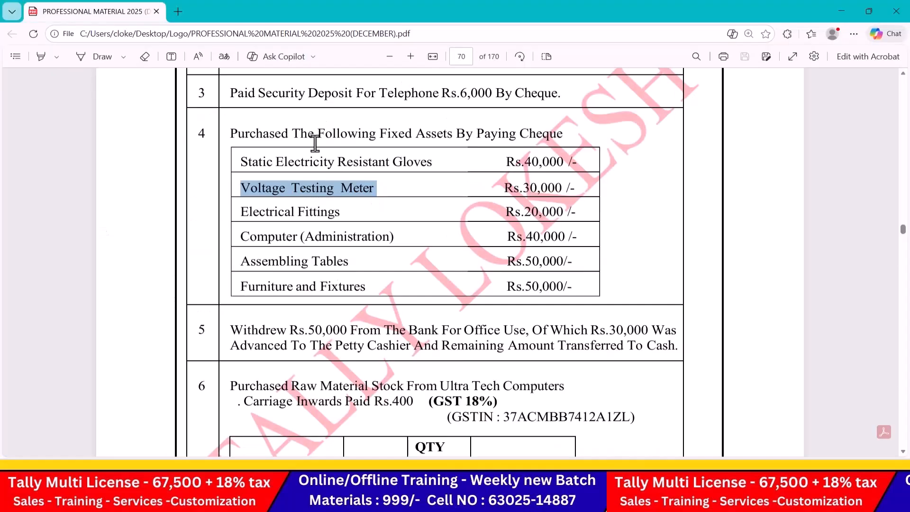
drag(241, 211, 344, 213)
key(ctrl+c)
key(alt+Tab)
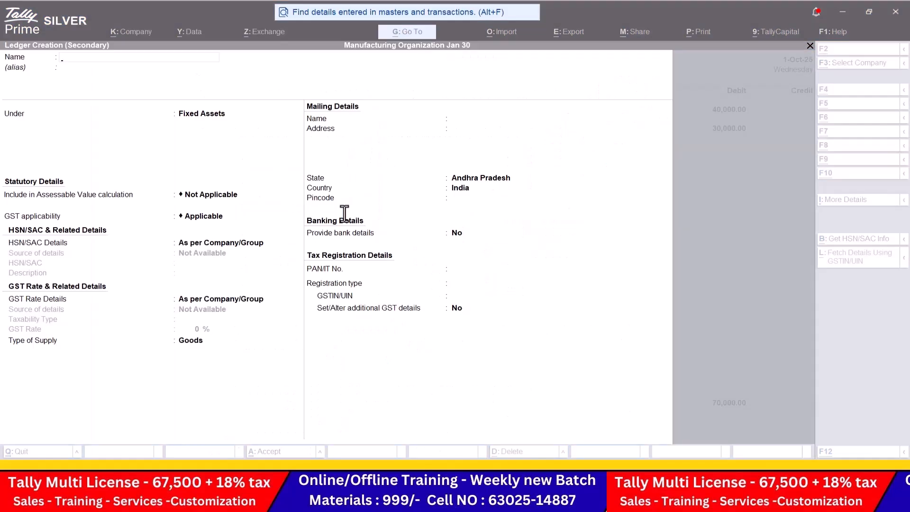
key(ctrl+v)
key(Return)
key(Return)
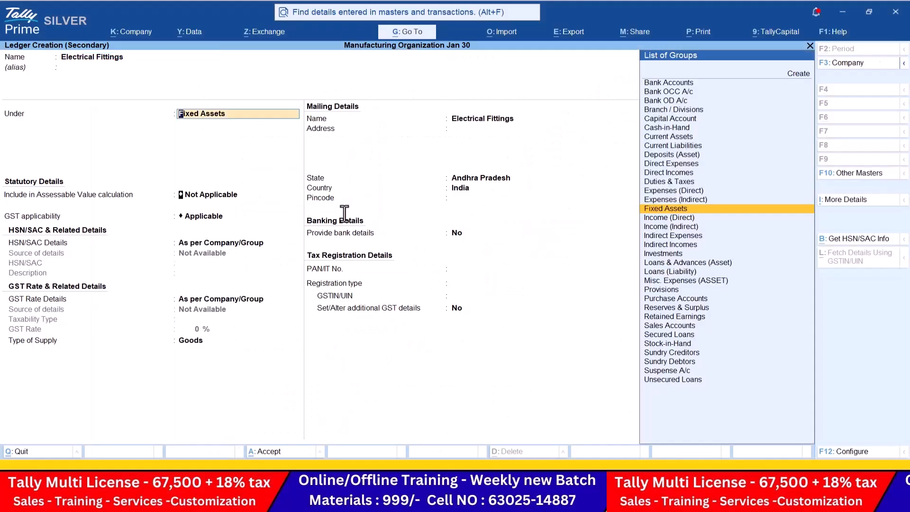
key(ctrl+a)
Check the fittings' price in the PDF and debit Electrical Fittings with 20,000.
key(alt+Tab)
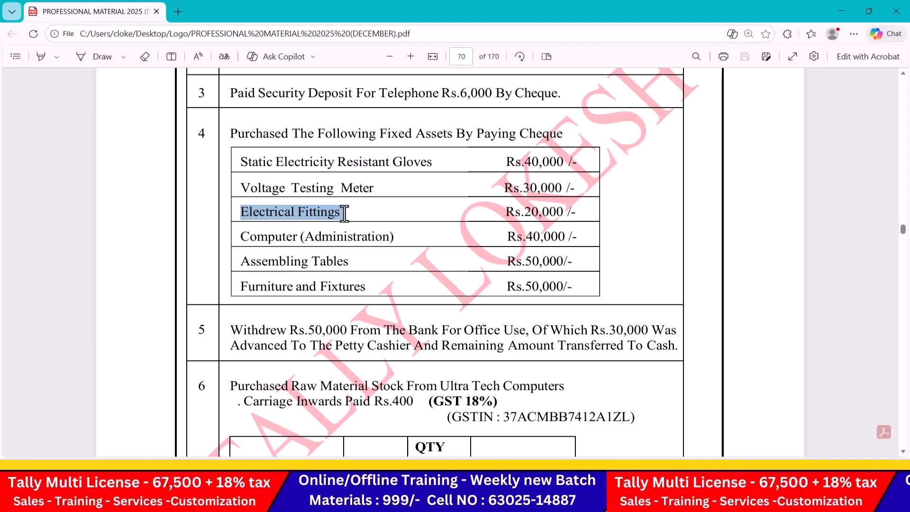
key(alt+Tab)
text(20000)
key(Return)
On the next debit line, create and save the fixed asset ledger "Computer (Administration)", copying its name from the PDF.
text(d)
key(Return)
key(alt+c)
key(alt+Tab)
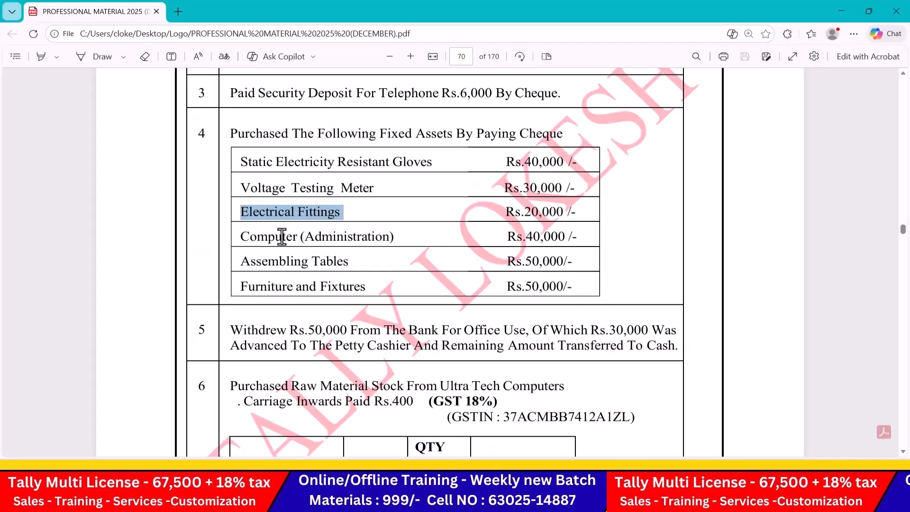
drag(241, 236, 392, 242)
key(ctrl+c)
key(alt+Tab)
key(ctrl+v)
key(ctrl+a)
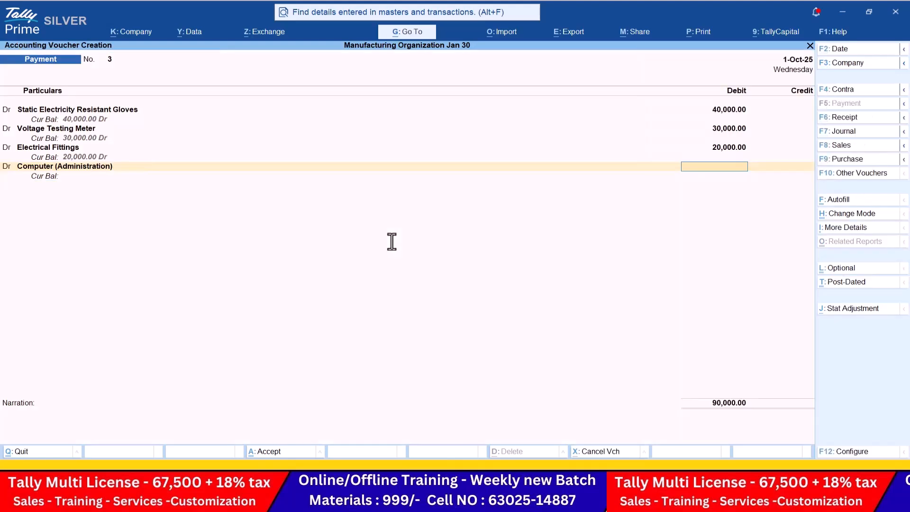
Check the computer's price in the PDF and debit Computer (Administration) with 40,000.
key(alt+Tab)
key(alt+Tab)
text(40000)
key(Return)
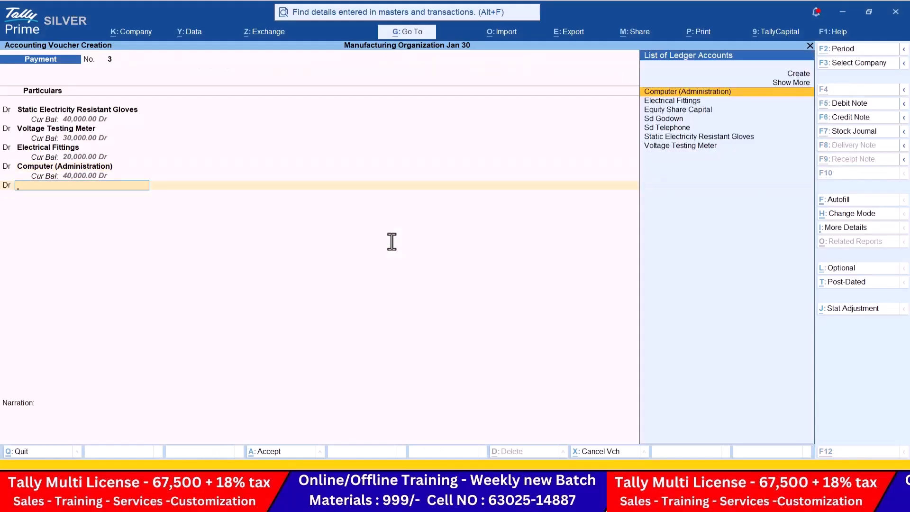
Create the ledger "Assembling Tables" under Fixed Assets from the next debit line, copying the name from the PDF, and save it.
key(alt+c)
key(alt+Tab)
drag(241, 261, 351, 269)
key(ctrl+c)
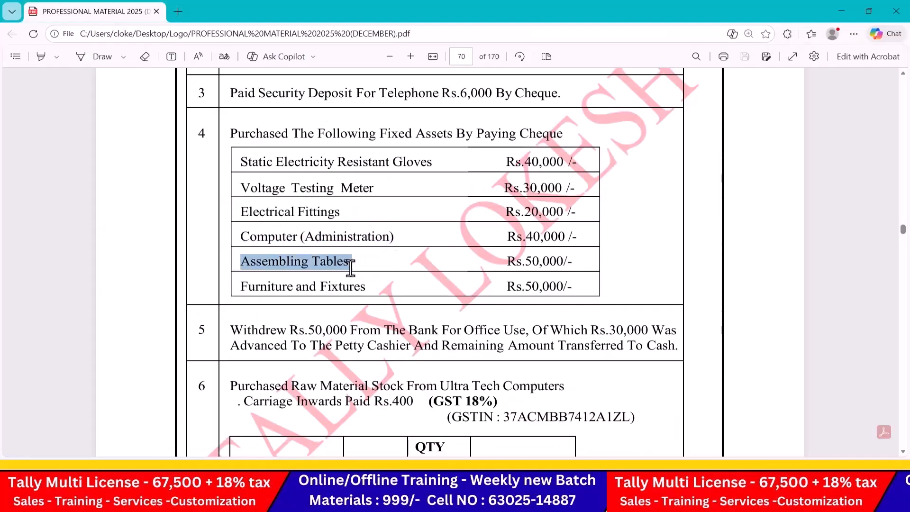
key(alt+Tab)
key(ctrl+v)
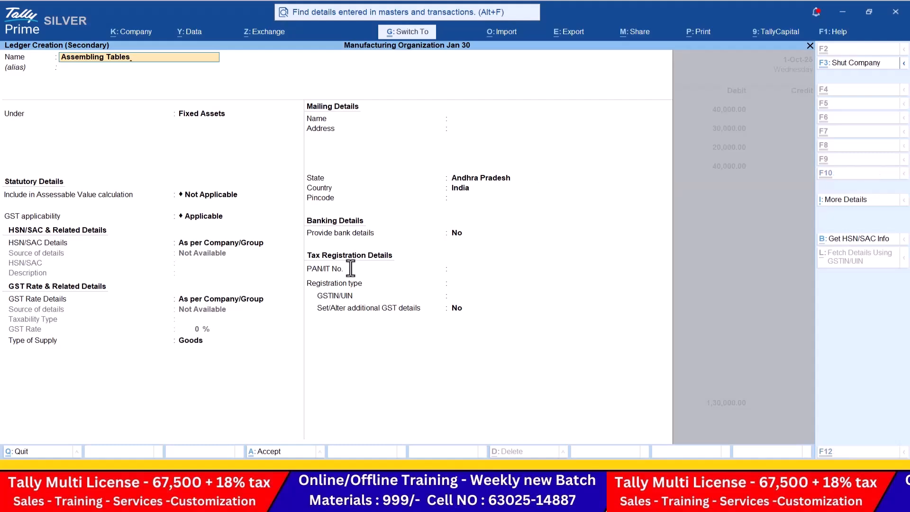
key(ctrl+a)
Check the tables' price in the PDF and debit Assembling Tables with 50,000.
key(alt+Tab)
key(alt+Tab)
text(50,000)
key(Return)
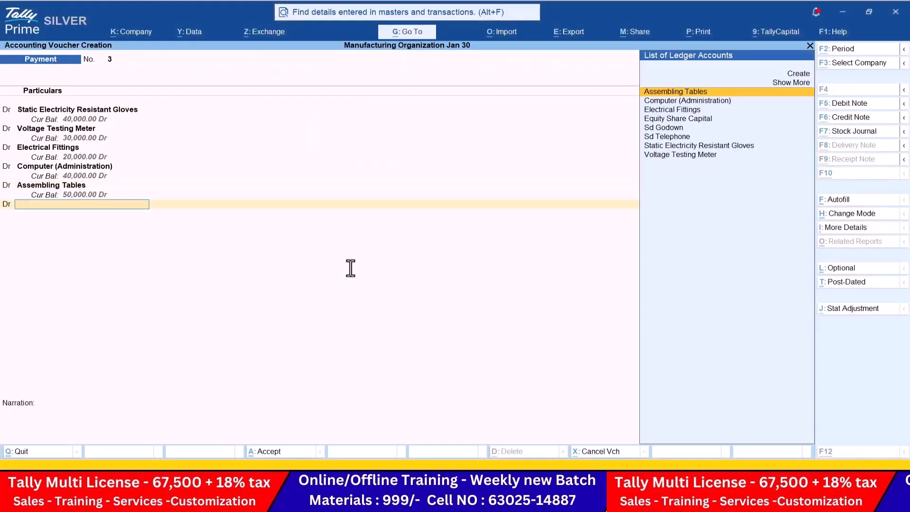
Create the ledger "Furniture and Fixtures" under Fixed Assets, copying the name from the PDF's last asset row, and save it.
key(alt+c)
key(alt+Tab)
drag(241, 286, 366, 287)
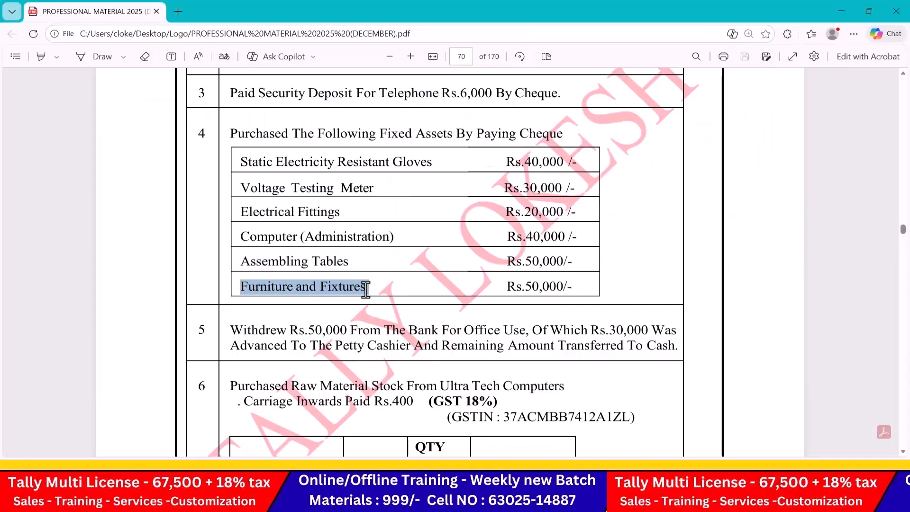
key(ctrl+c)
key(alt+Tab)
key(ctrl+v)
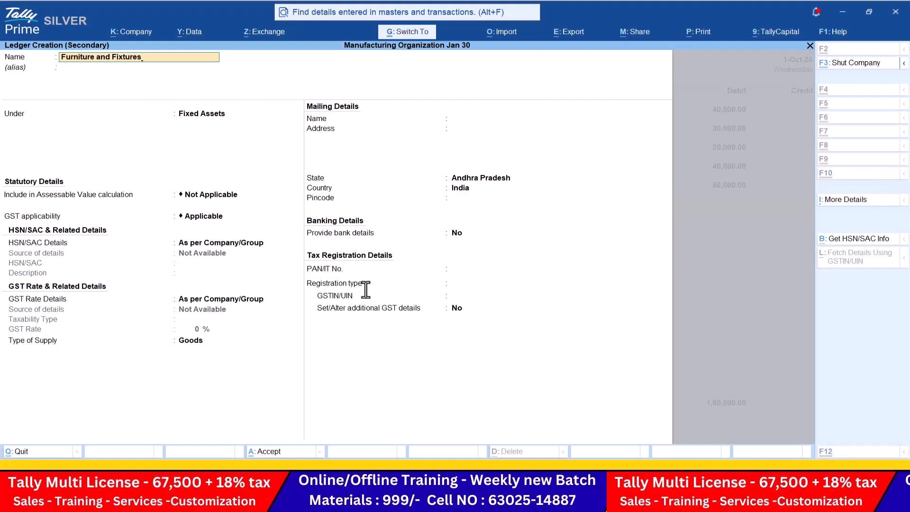
key(ctrl+a)
Check the furniture's price in the PDF and debit Furniture and Fixtures with 50,000.
key(alt+Tab)
key(alt+Tab)
text(5)
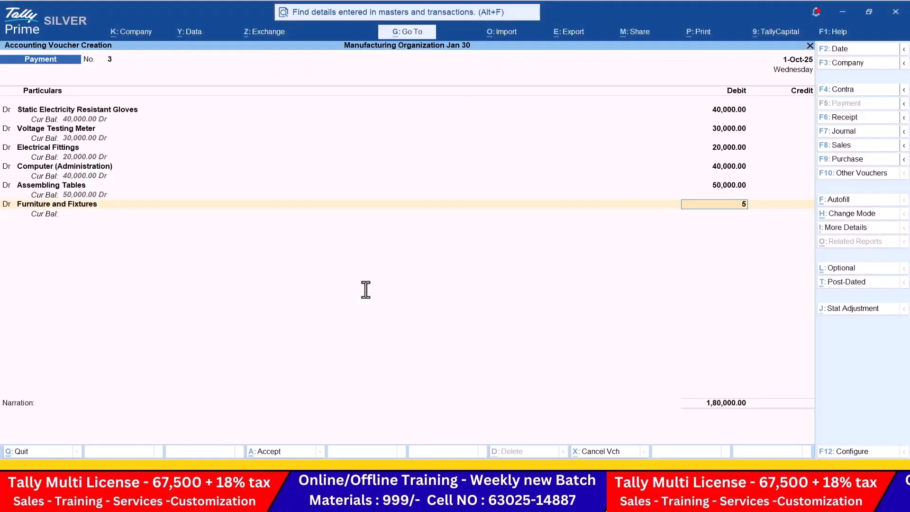
text(0,00000)
key(Return)
Credit HDFC Bank with the full 2,30,000 and save the fixed assets payment voucher.
key(Return)
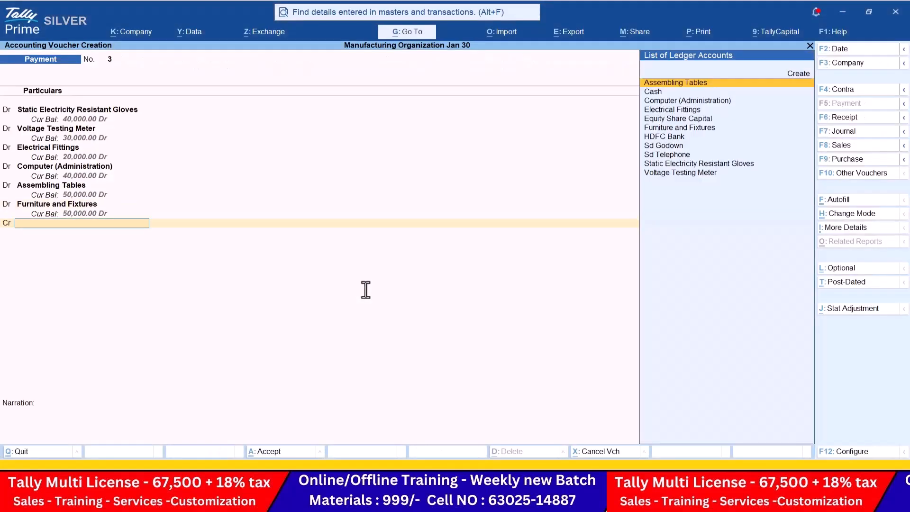
text(h)
key(Return)
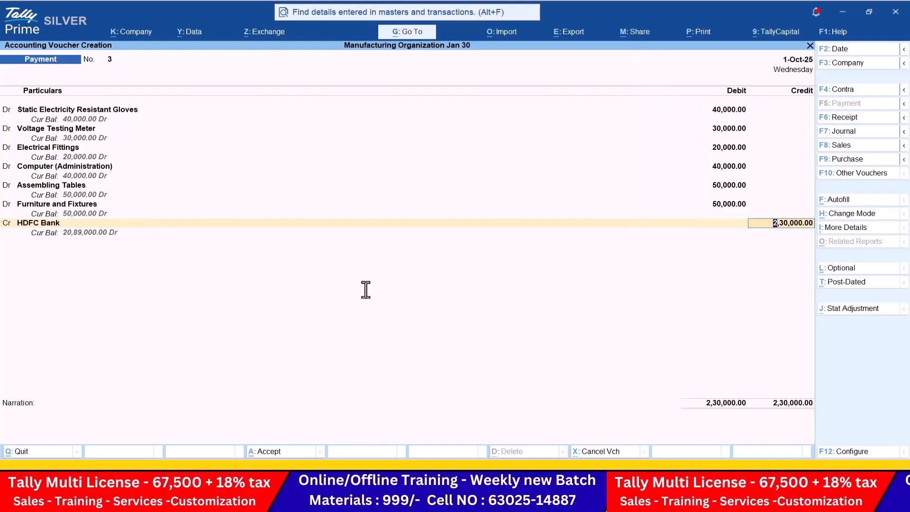
key(ctrl)
key(ctrl+a)
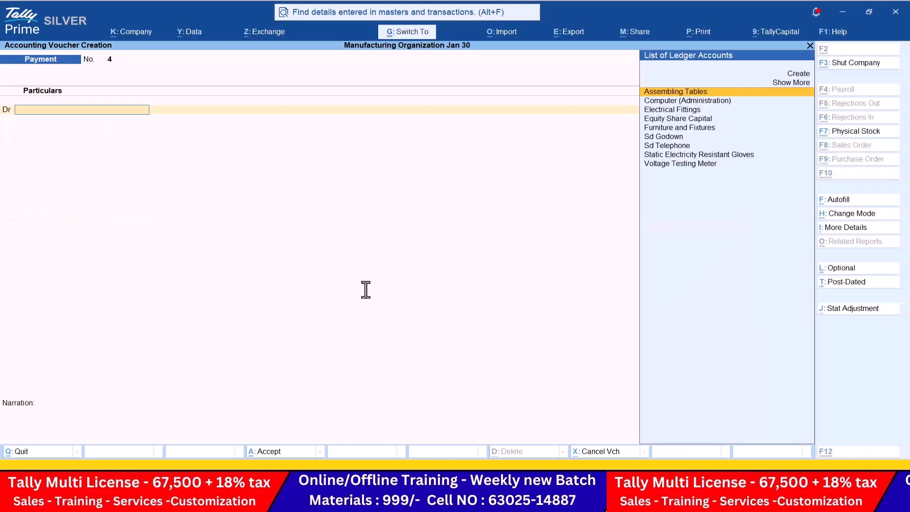
Read transaction 5 in the PDF, change to a contra voucher and credit HDFC Bank with 50,000.
key(alt+Tab)
scroll(365, 290, down, 3)
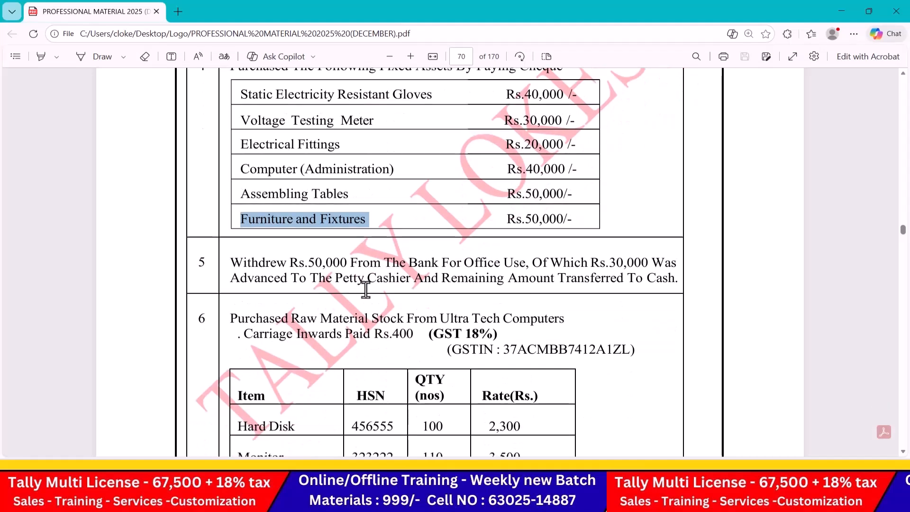
key(alt+Tab)
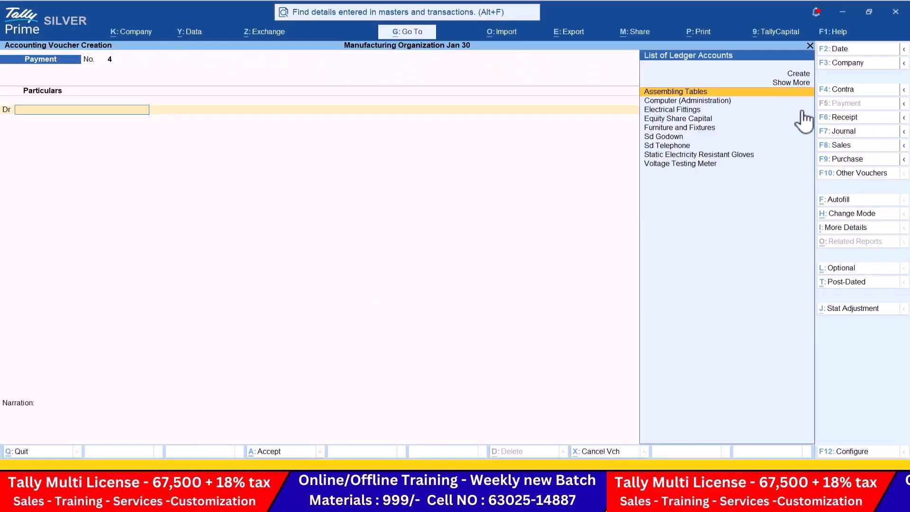
click(860, 90)
key(Down)
key(Return)
text(50,0)
text(0000)
key(Return)
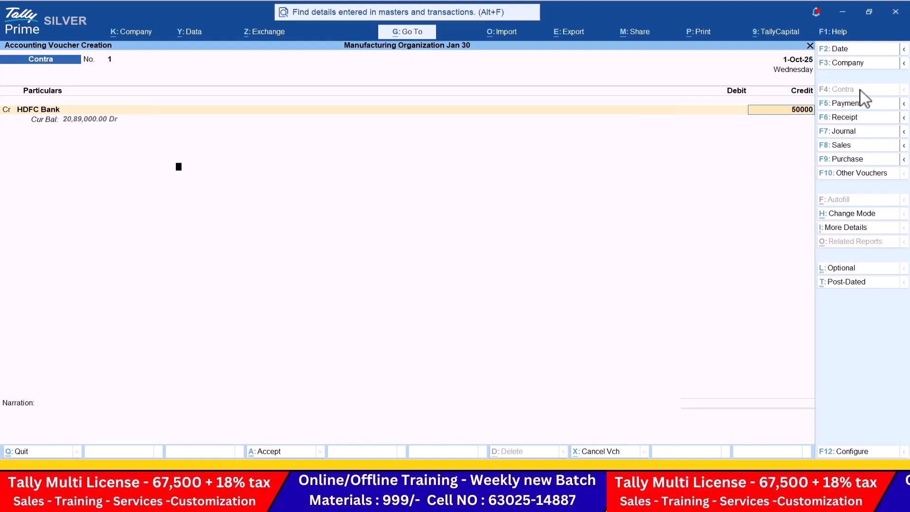
key(Return)
key(Return)
Recheck the PDF, create a ledger named "Petty Cash" under Cash-in-Hand from the contra voucher, and save it.
key(alt+Tab)
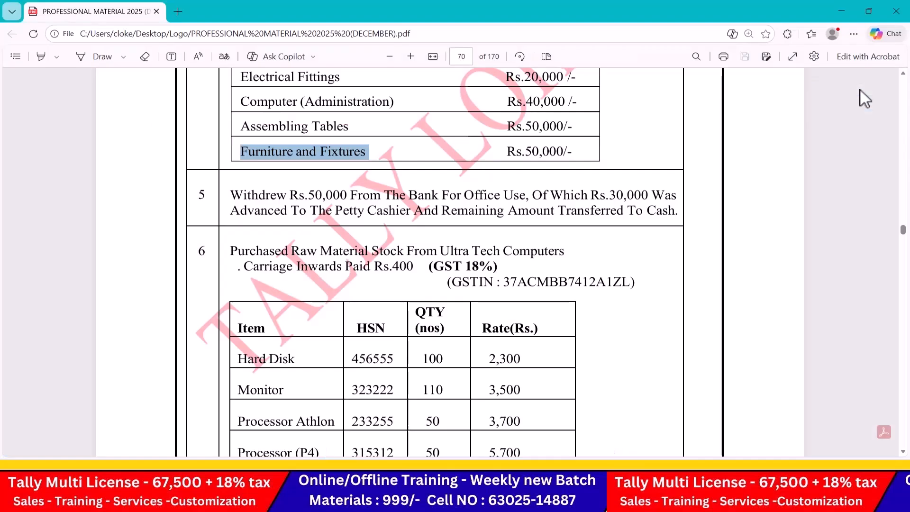
key(alt+Tab)
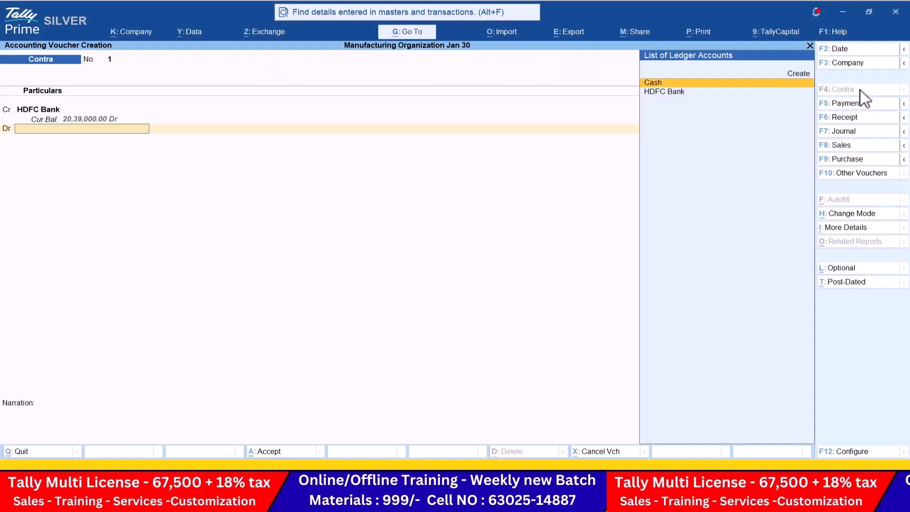
key(alt+c)
text(Petty Cash)
key(Return)
text(cash)
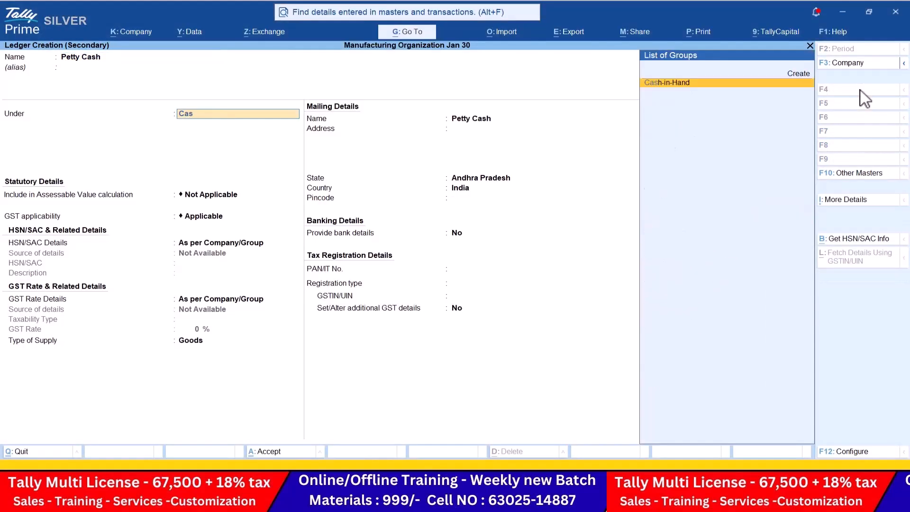
key(Return)
key(Return)
key(Return)
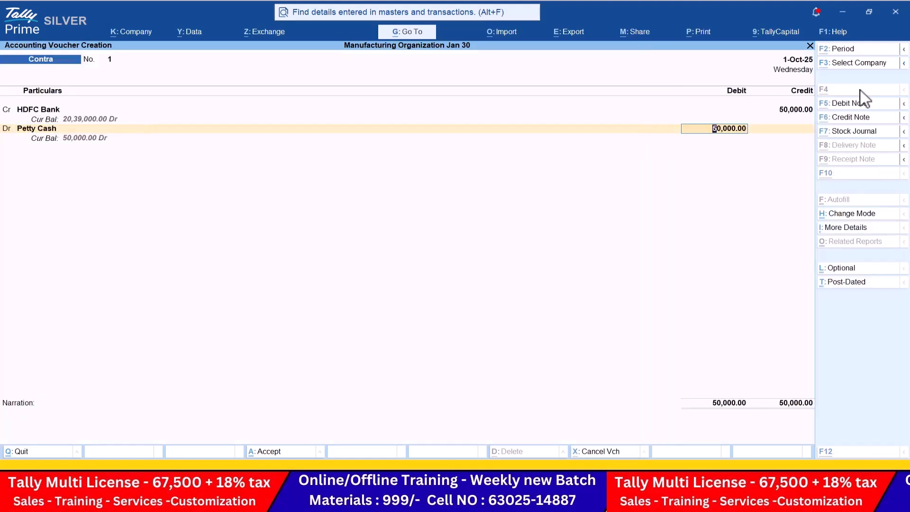
Check the petty cashier's advance in the PDF and debit Petty Cash with 30,000.
key(alt+Tab)
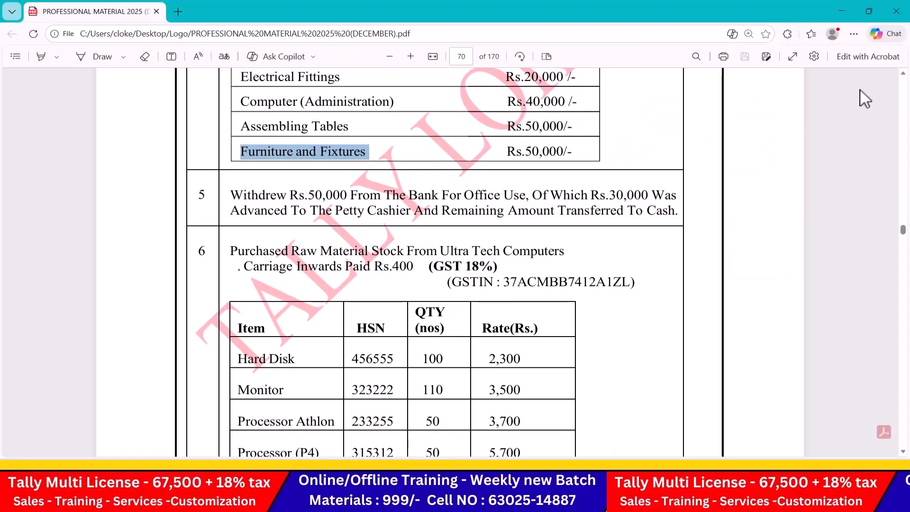
key(alt+Tab)
text(000)
key(Return)
key(Return)
Debit Cash with the remaining 20,000 and save the contra voucher.
key(alt+Tab)
key(alt+Tab)
key(Return)
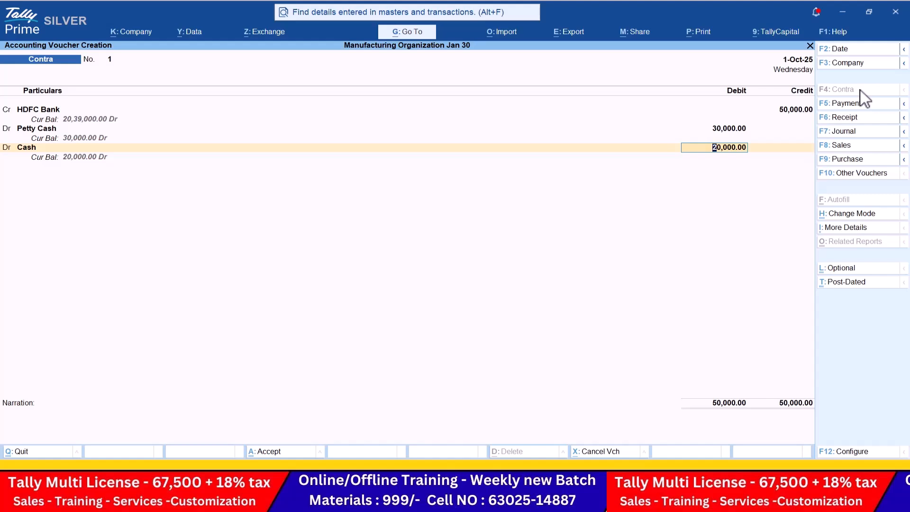
key(Return)
key(Return)
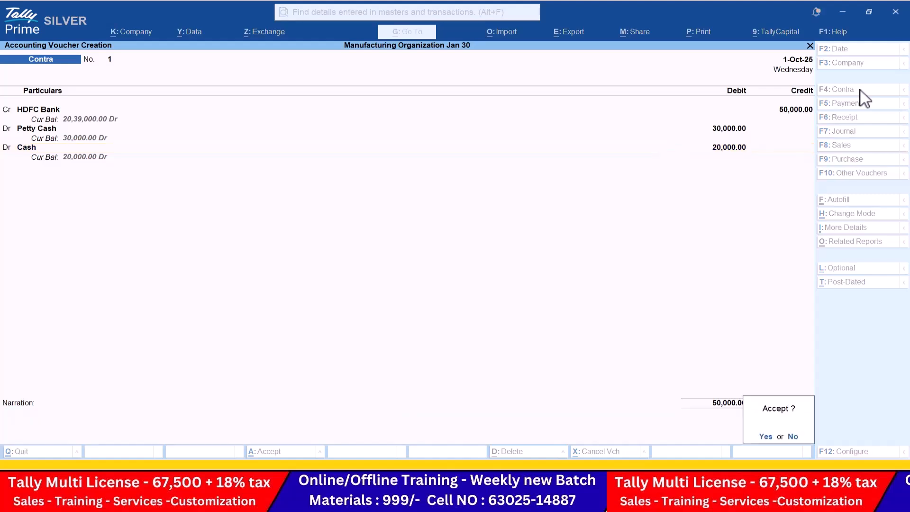
key(Return)
Save the contra voucher, read transaction 6 in the PDF, and change to a purchase voucher with the supplier invoice number left blank.
key(alt+Tab)
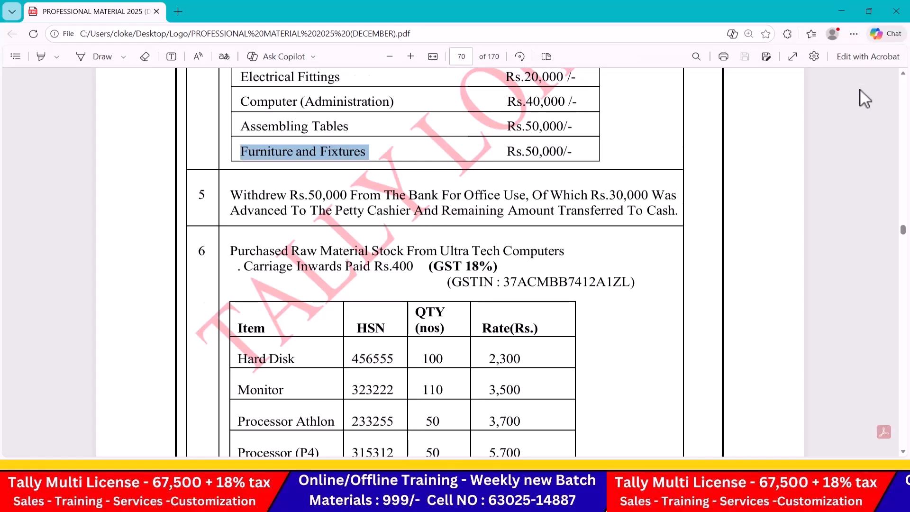
scroll(861, 90, down, 2)
scroll(861, 90, down, 2)
key(alt+Tab)
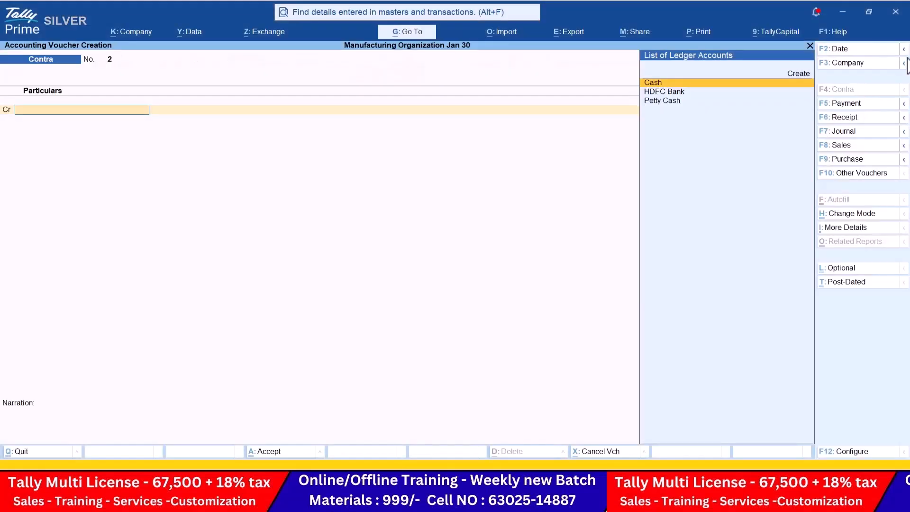
click(848, 159)
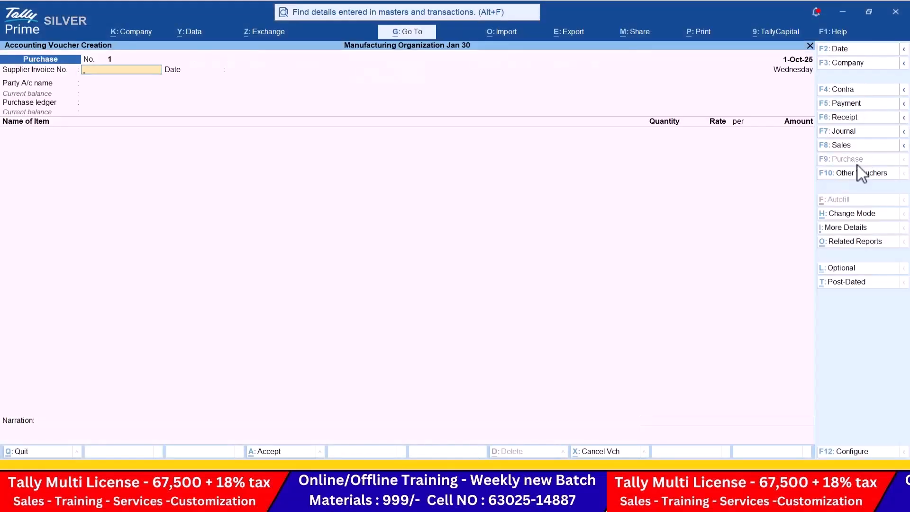
key(Return)
Create a party ledger named "Ultra Tech Computers", copied from the PDF, and place it under Sundry Creditors.
key(alt+c)
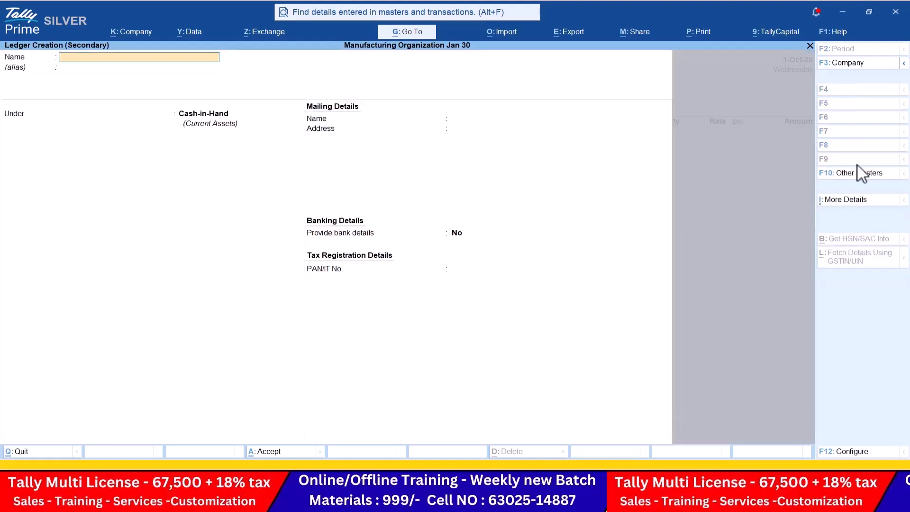
key(alt+Tab)
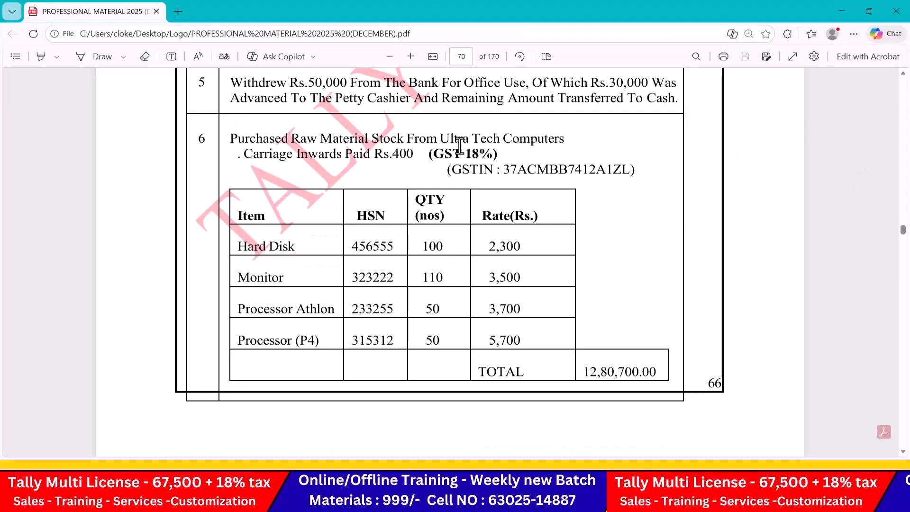
drag(443, 135, 560, 138)
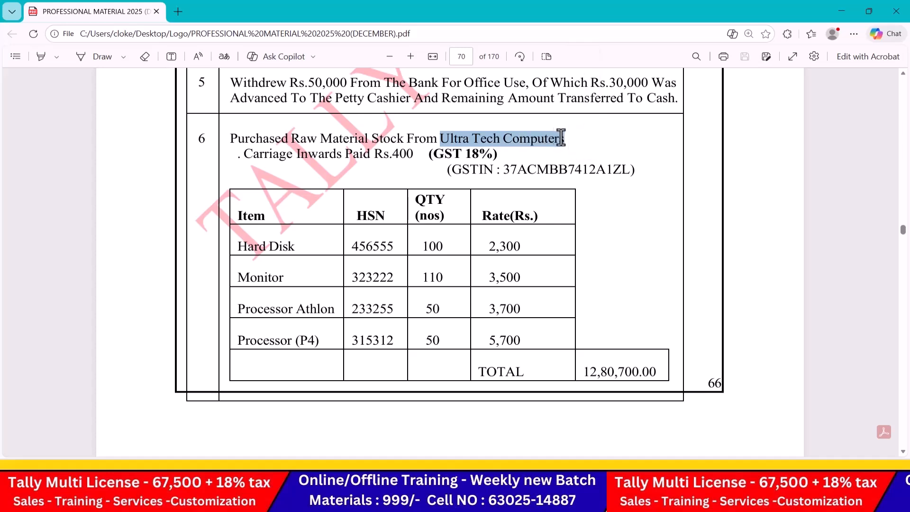
key(ctrl+c)
key(alt+Tab)
key(ctrl+v)
key(Return)
text(F)
key(Return)
key(BackSpace)
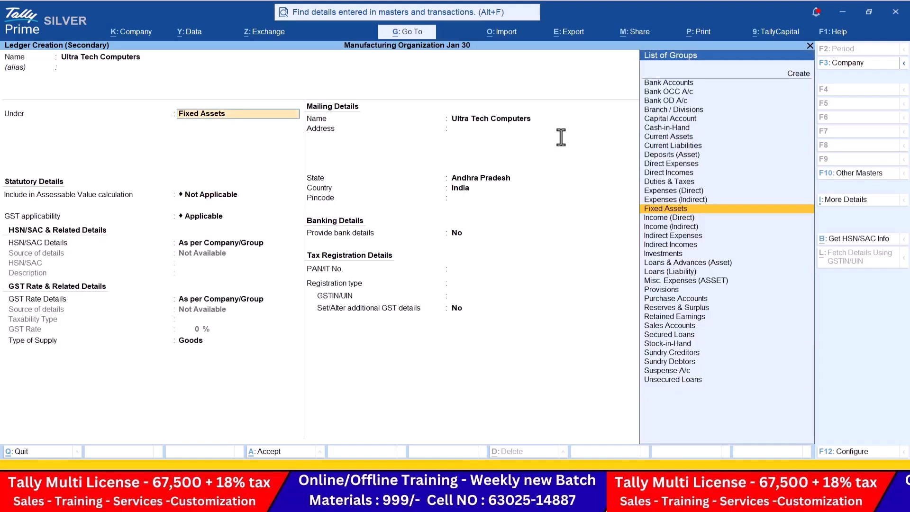
text(sun)
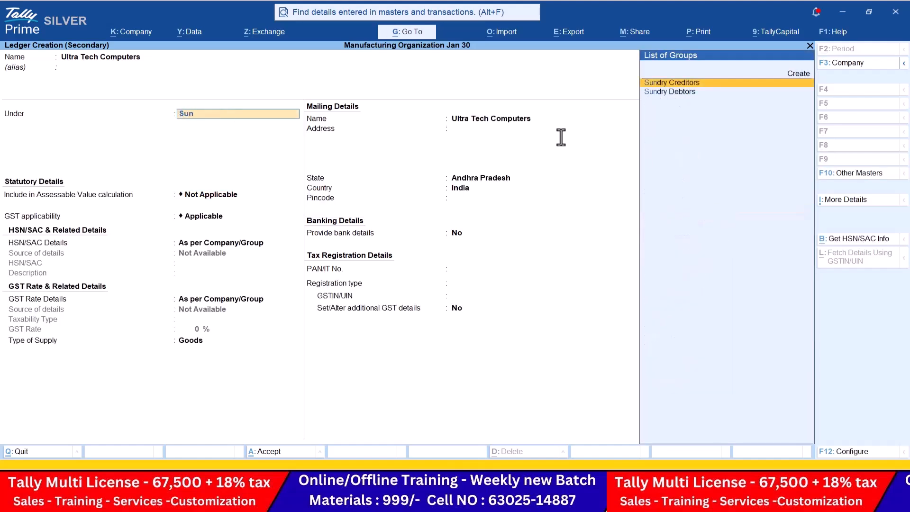
key(Return)
Copy the supplier's GSTIN from the PDF into the Ultra Tech Computers ledger and save the ledger.
key(Return)
key(Return)
key(Return)
key(Return)
key(Return)
key(Return)
key(Return)
key(Return)
key(alt+Tab)
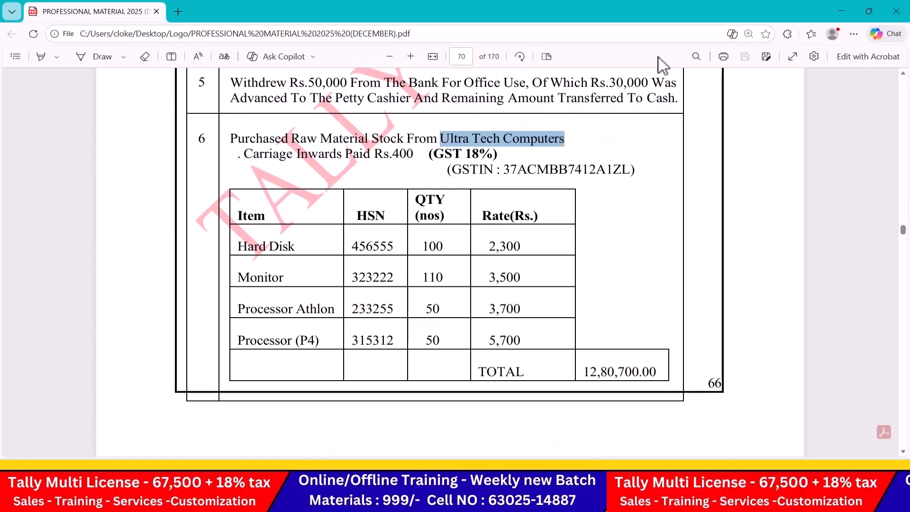
click(506, 169)
drag(506, 169, 624, 165)
key(ctrl+c)
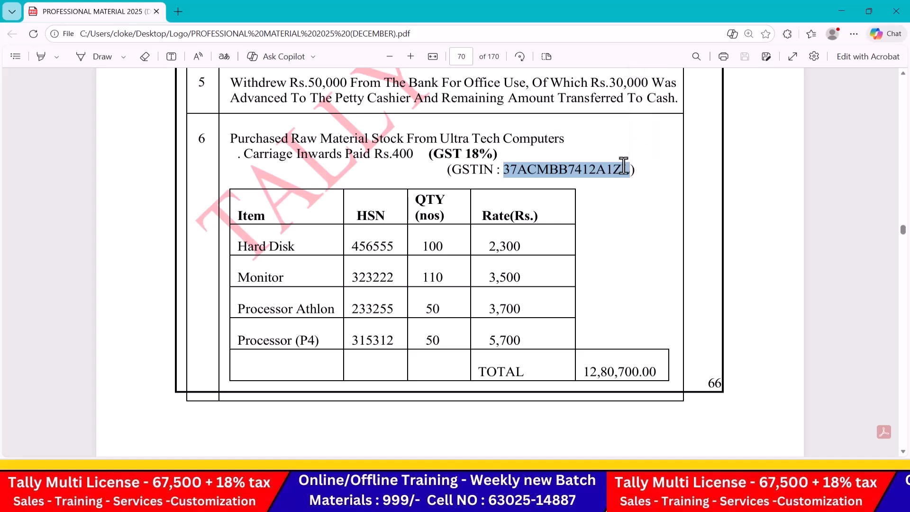
key(alt+Tab)
key(ctrl+v)
key(Return)
key(Return)
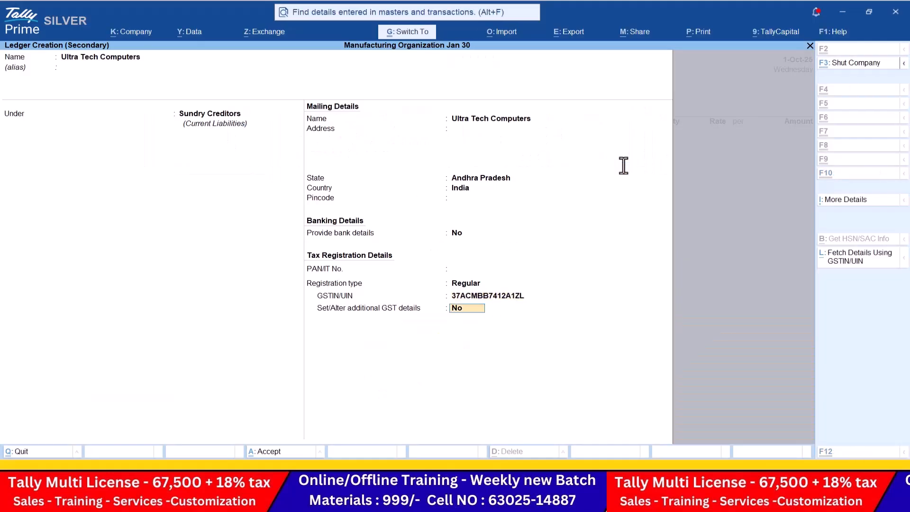
key(Return)
key(ctrl+a)
Create a ledger named "Purchase" under Purchase Accounts for the voucher's purchase ledger.
key(Return)
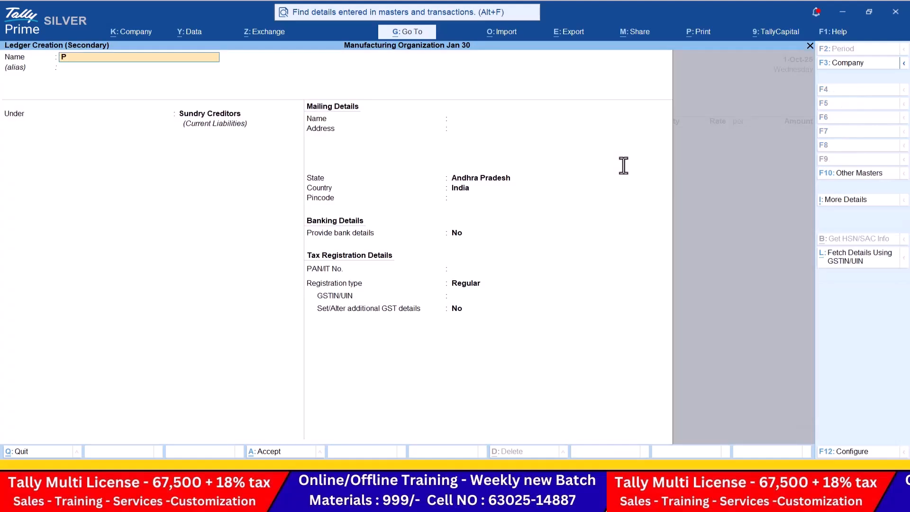
text(Purchase)
key(Return)
text(Pu)
key(Return)
Keep GST applicable for the Purchase ledger, set its type of supply to Goods, and save it.
key(Return)
key(Return)
key(Return)
key(Return)
key(Return)
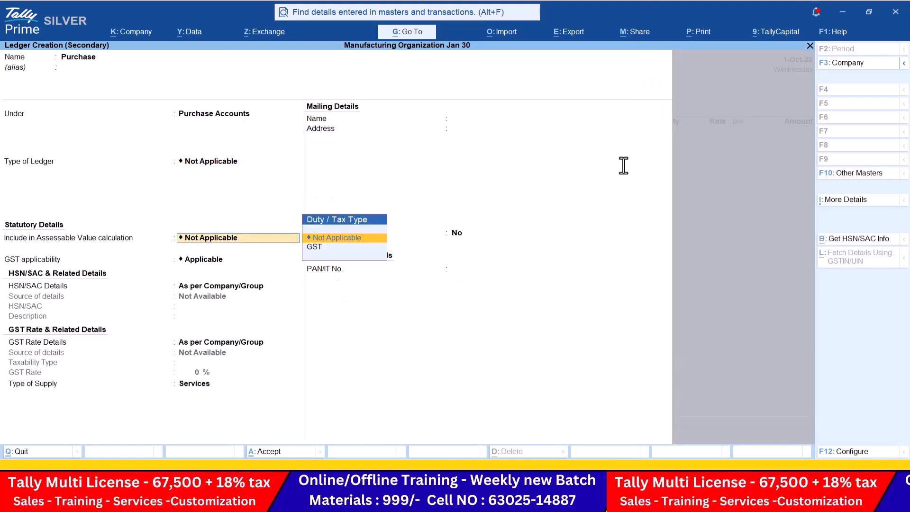
key(Up)
key(Return)
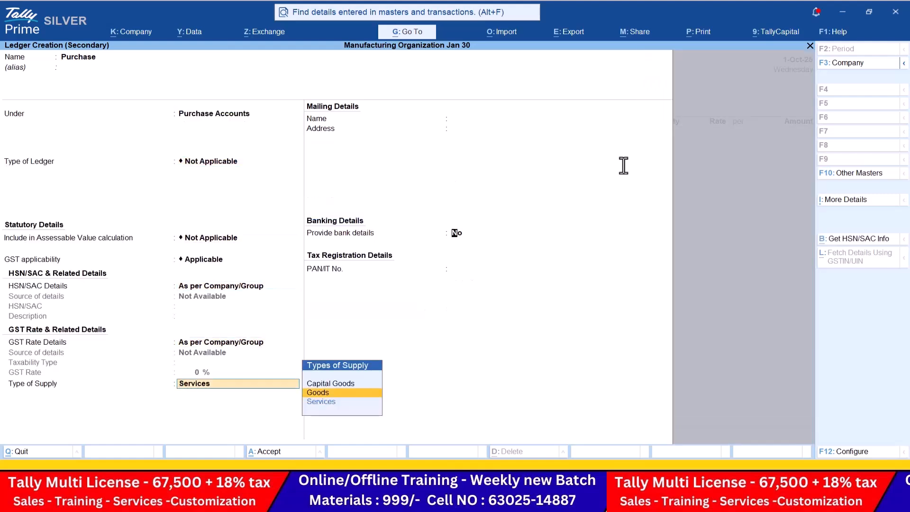
key(Return)
key(Return)
key(Return)
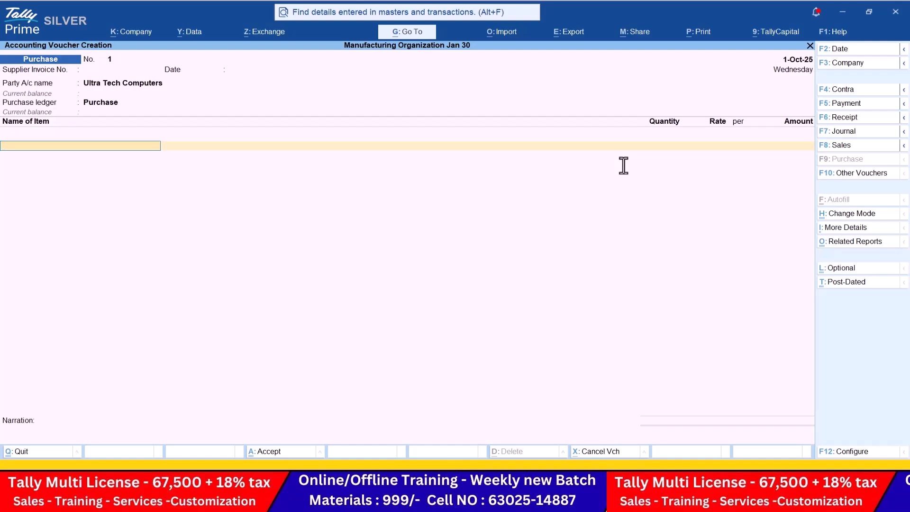
Start a new stock item from the purchase voucher and name it "Hard Disk", copied from the PDF.
key(alt+c)
key(alt+Tab)
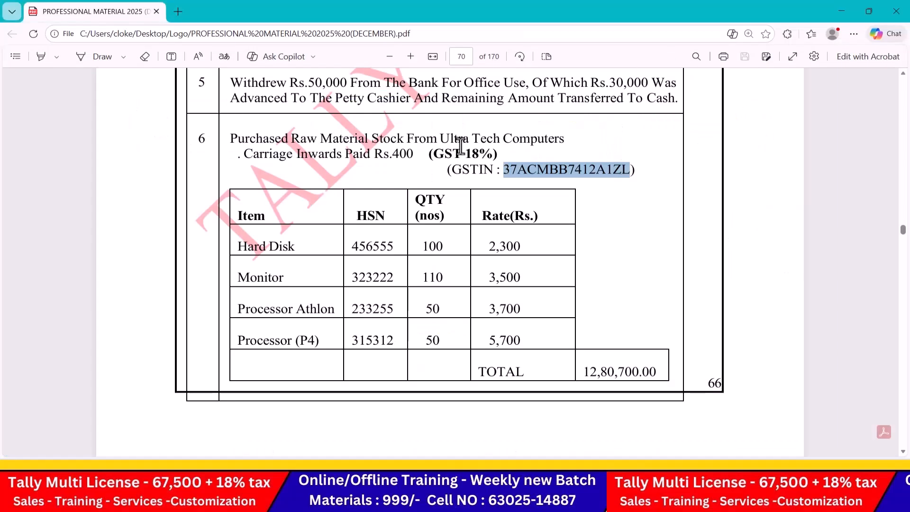
click(240, 245)
drag(240, 245, 302, 246)
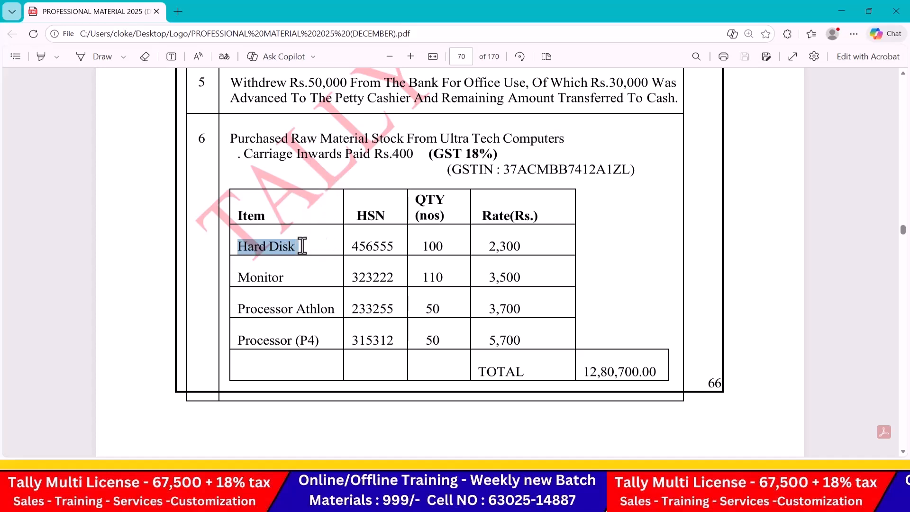
key(ctrl+c)
key(alt+Tab)
key(ctrl+v)
key(Return)
key(Return)
key(Return)
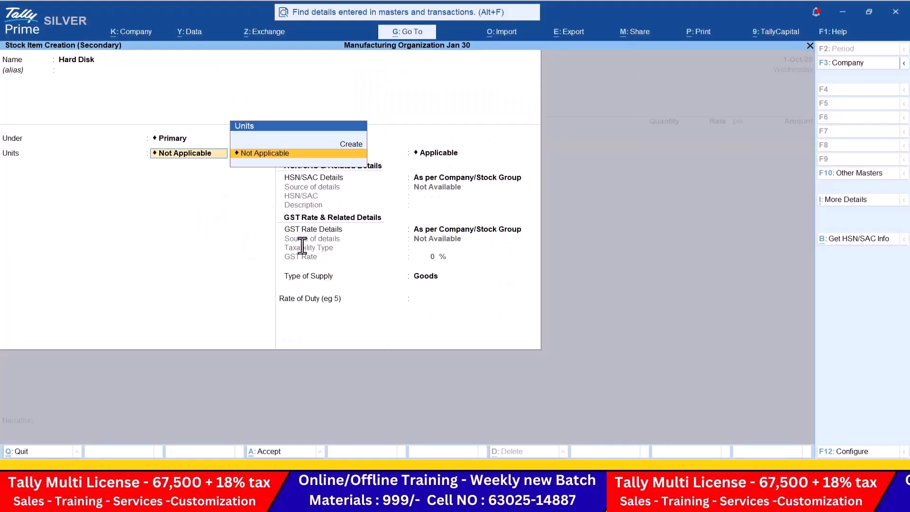
Create a stock group named "Raw Material" under Primary and use it as the group for Hard Disk.
key(BackSpace)
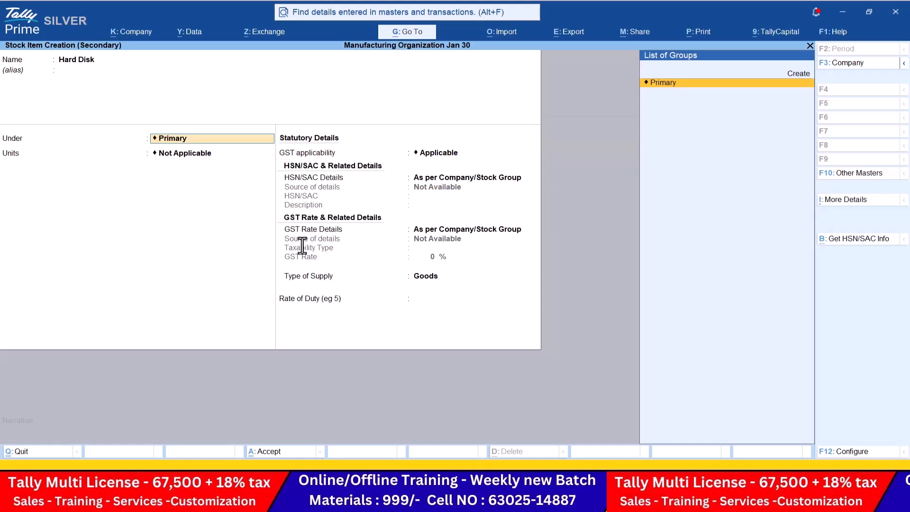
key(alt+c)
text(Raw Materi)
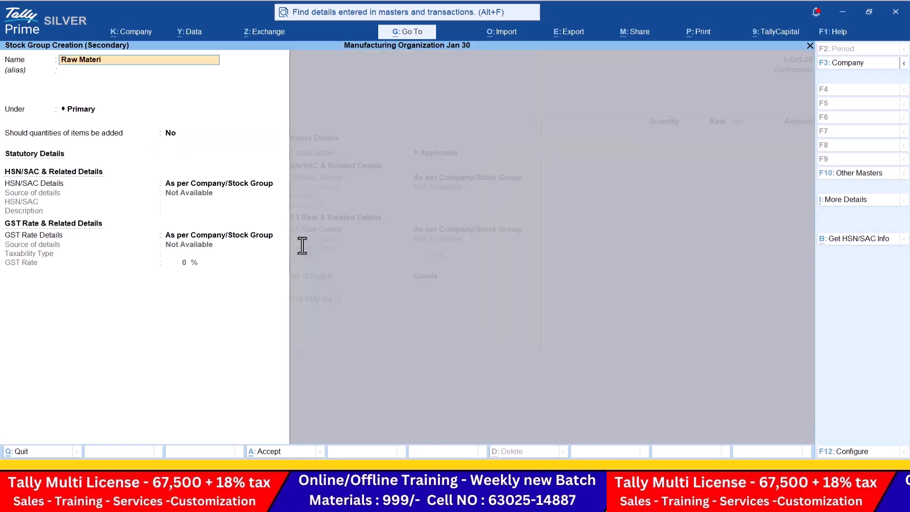
text(al)
key(Return)
key(Return)
key(ctrl+a)
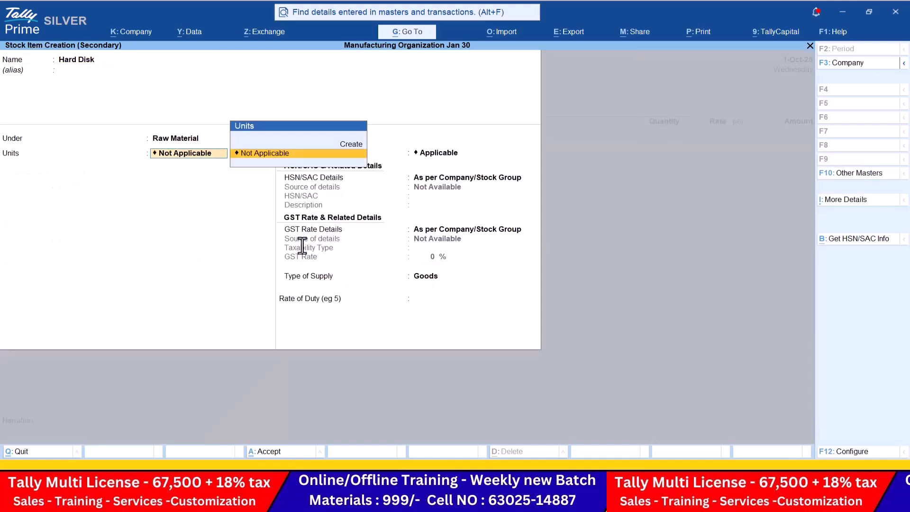
Create a simple unit of measure with the symbol "nos" for the Hard Disk item.
key(alt+c)
text(nos)
key(Return)
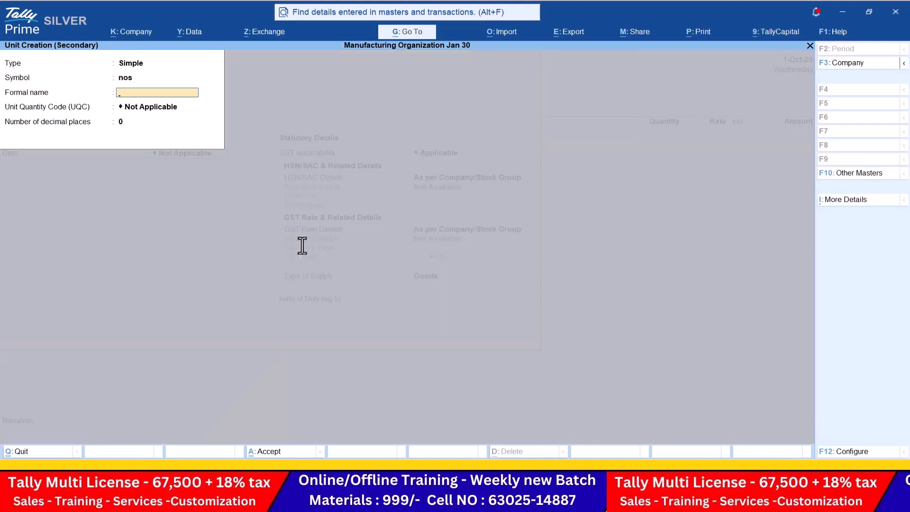
key(Return)
text(n)
key(Return)
key(Return)
key(Return)
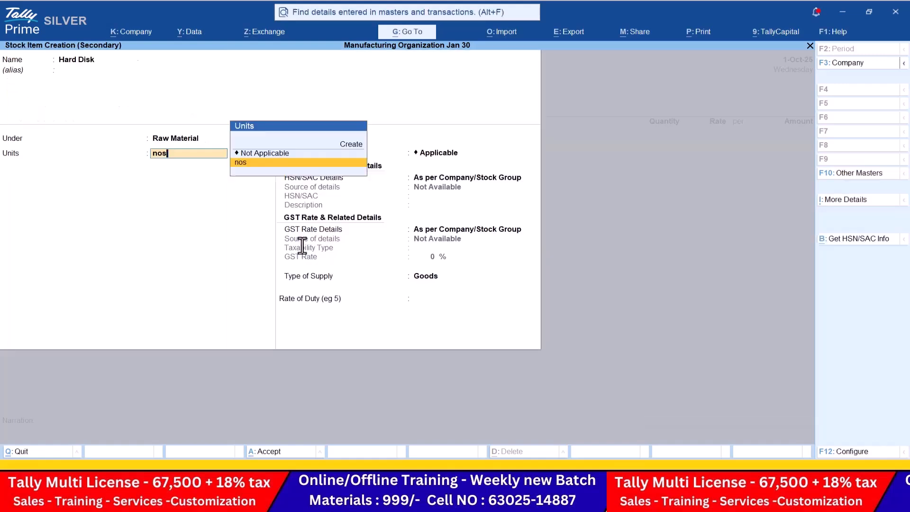
Specify HSN/SAC 85479 and taxable GST rate details for Hard Disk, then save the stock item.
key(Down)
key(Return)
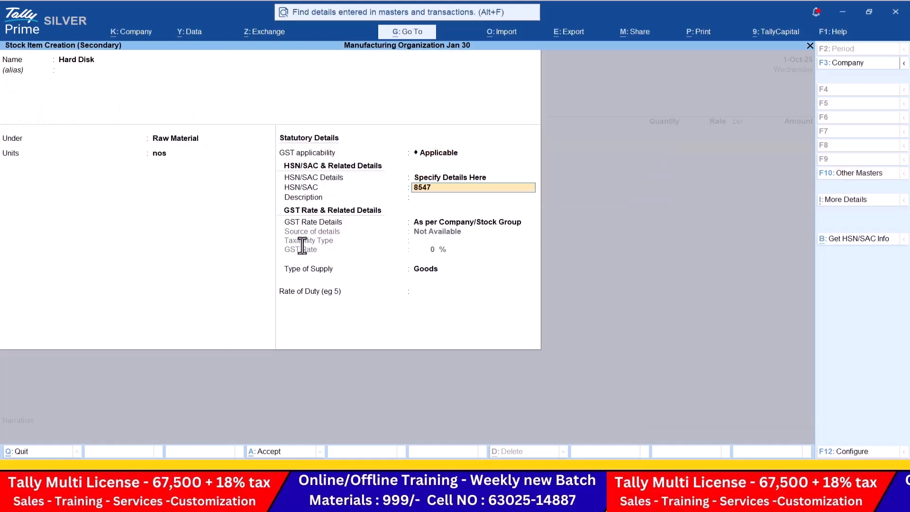
key(Return)
key(Return)
key(Down)
key(Return)
key(Return)
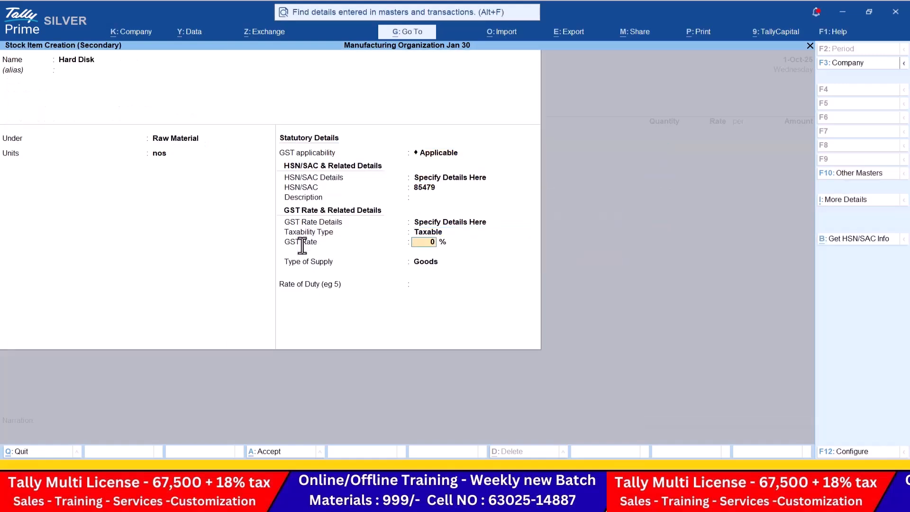
key(Return)
key(Return)
key(Return)
key(Return)
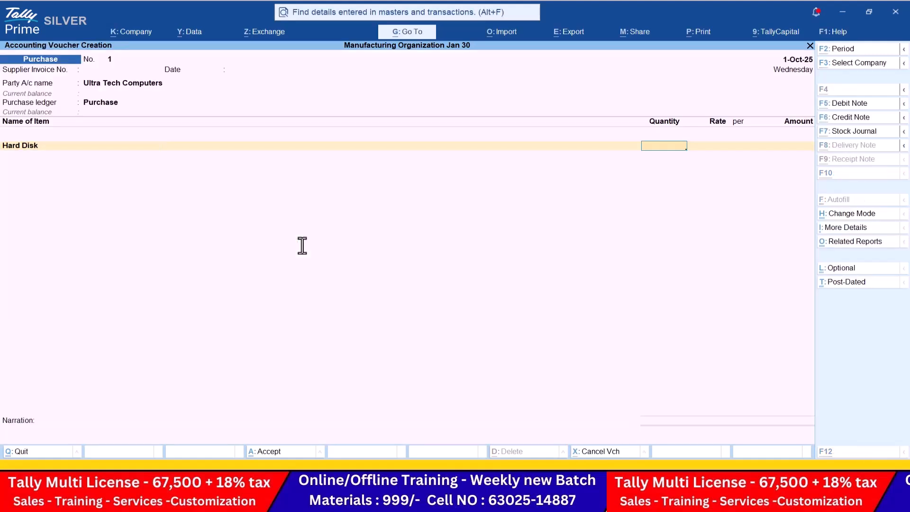
Check the Hard Disk row in the PDF and enter 100 nos at a rate of 2,300 in the voucher.
key(alt+Tab)
key(alt+Tab)
text(100)
key(Return)
text(2,300)
key(Return)
key(Return)
key(Return)
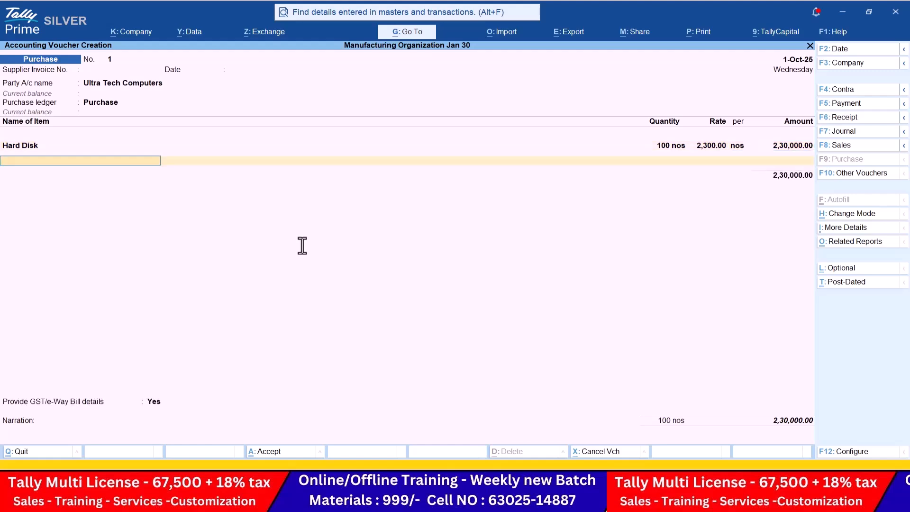
Create a stock item named "Monitor", copied from the PDF, under Raw Material with the unit nos.
key(alt+c)
key(alt+Tab)
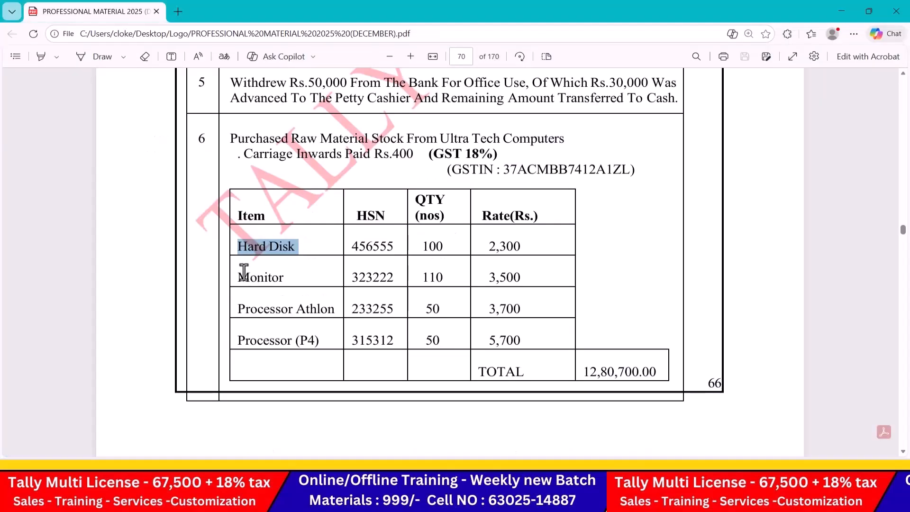
drag(238, 277, 284, 278)
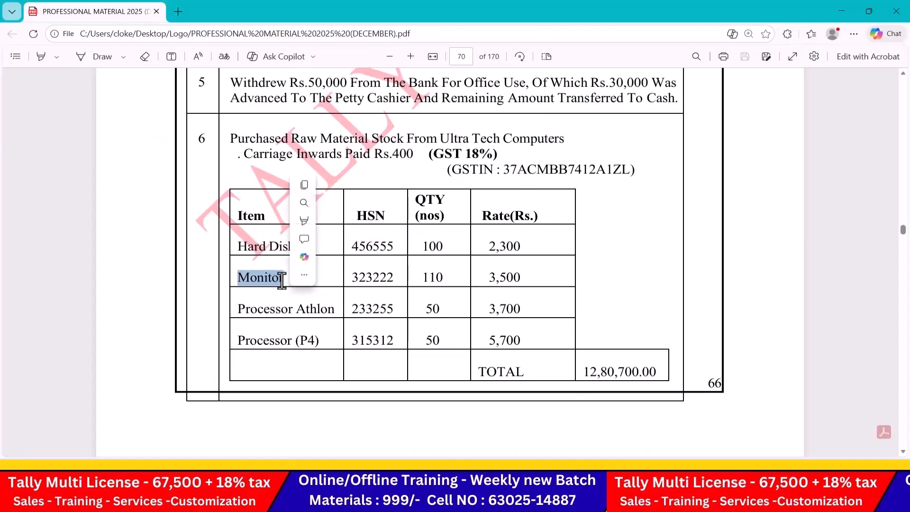
key(ctrl+c)
key(alt+Tab)
key(ctrl+v)
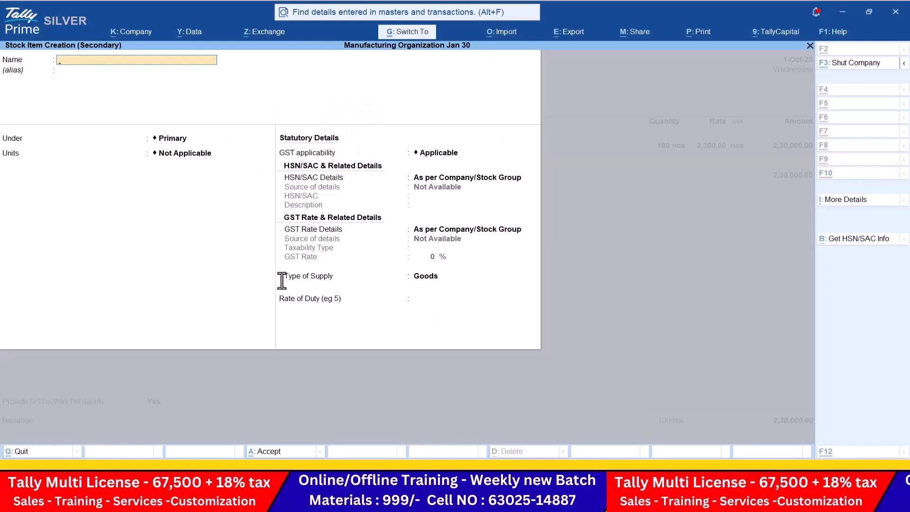
key(Return)
key(Down)
key(Return)
key(Down)
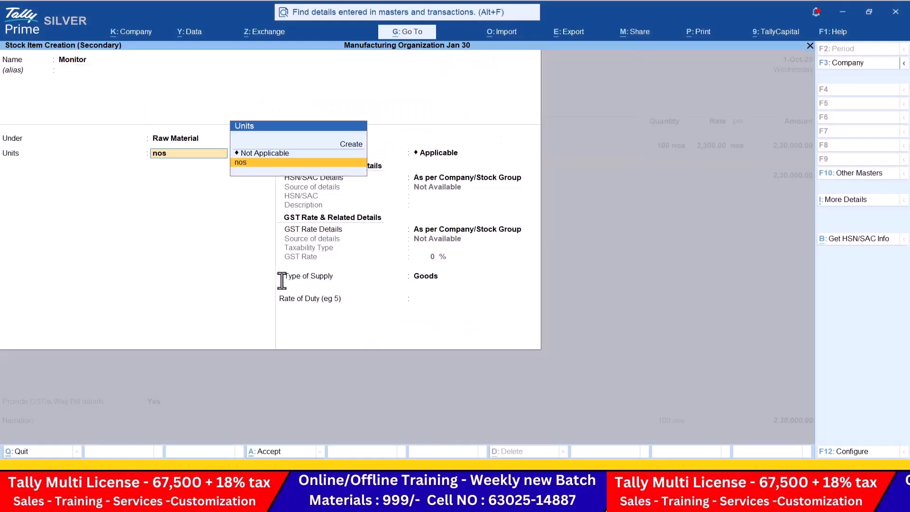
key(Return)
Specify HSN/SAC 95412 and taxable GST rate details for Monitor, then save the stock item.
key(Return)
key(Down)
key(Return)
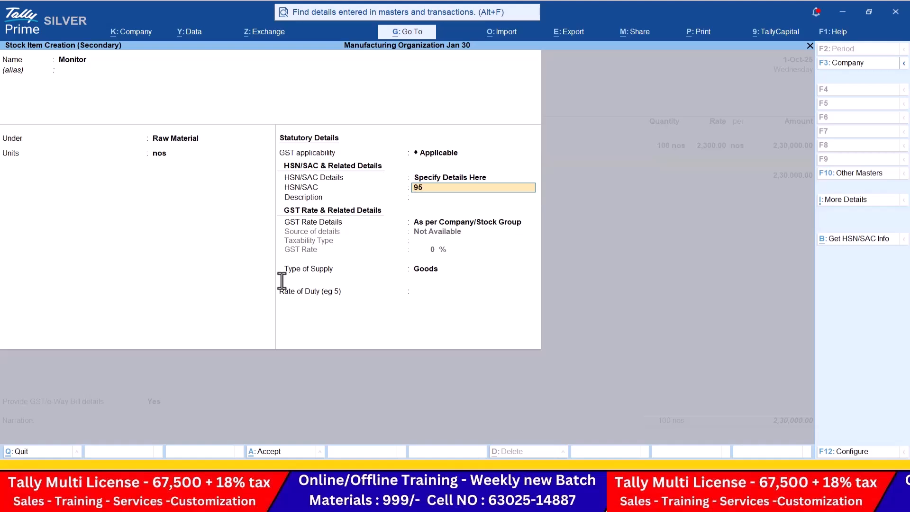
key(Return)
key(Return)
key(Down)
key(Return)
key(Return)
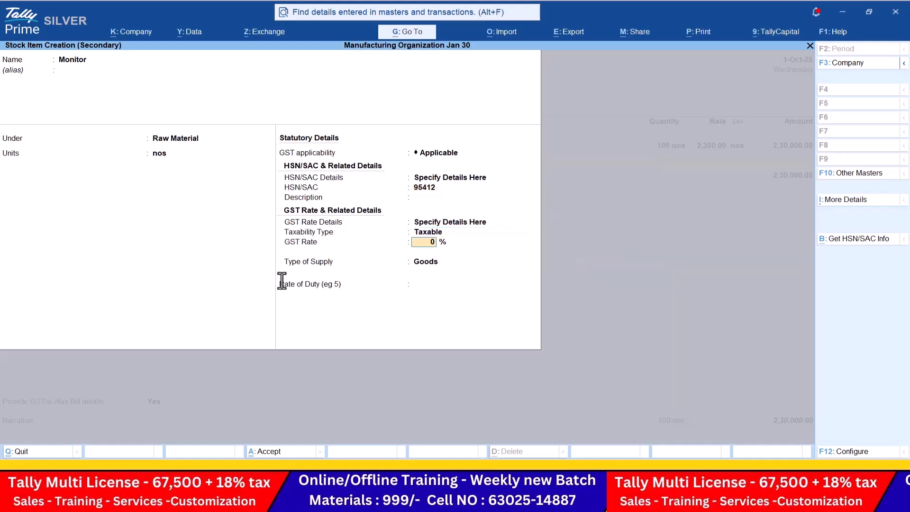
key(Return)
key(ctrl+a)
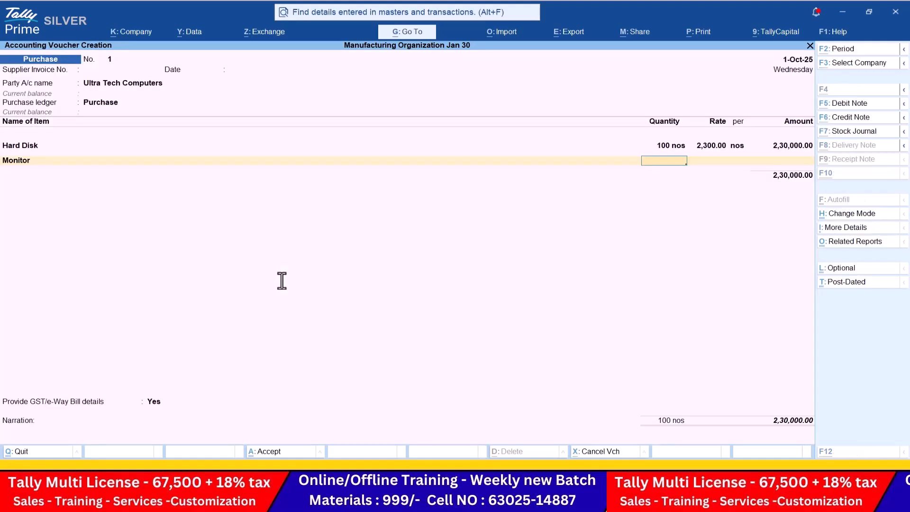
Check the Monitor row in the PDF and enter 110 nos at a rate of 3,500 in the voucher.
key(alt+Tab)
key(alt+Tab)
text(110)
key(Return)
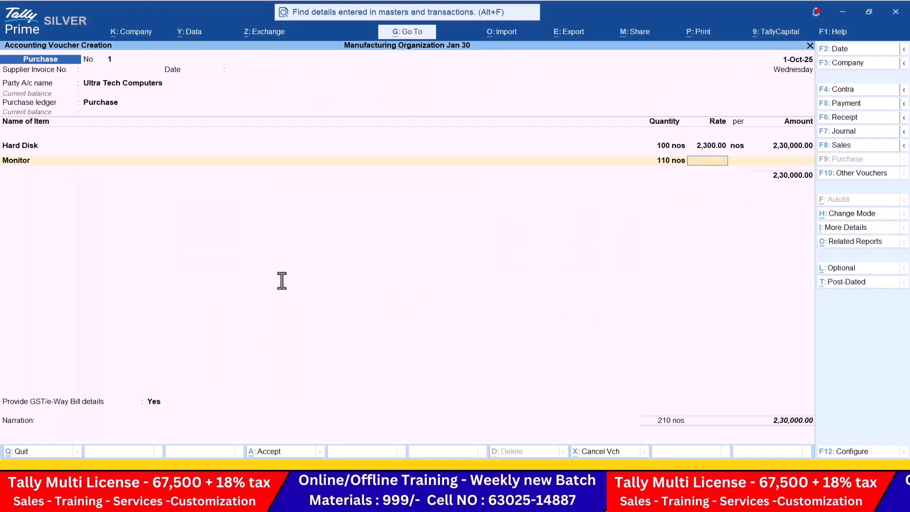
text(3500)
key(Return)
key(Return)
key(Return)
Create a stock item named "Processor Athlon", copied from the PDF, under Raw Material with the unit nos.
key(alt+c)
key(alt+Tab)
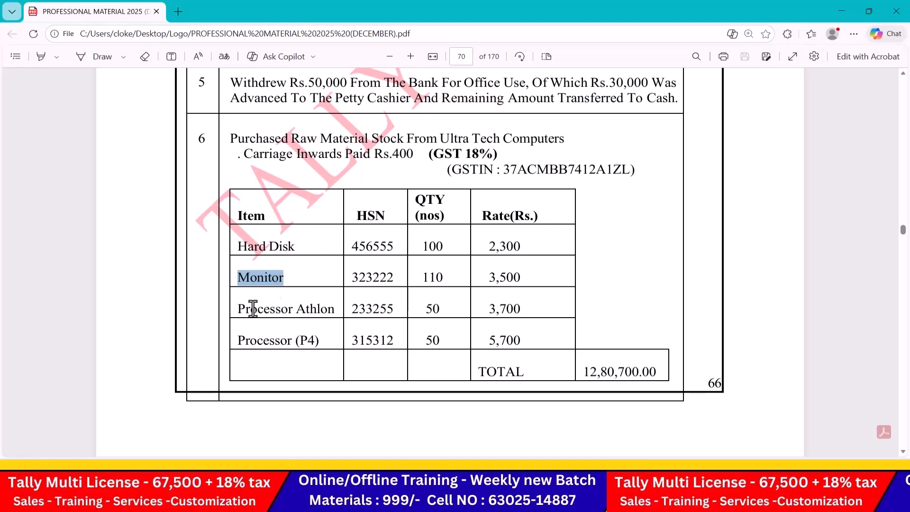
drag(238, 309, 334, 305)
key(ctrl+c)
key(alt+Tab)
key(ctrl+alt+v)
key(Return)
key(Return)
key(Down)
key(Return)
key(Down)
key(Return)
Specify HSN/SAC 65412 and taxable GST rate details for Processor Athlon, then save the stock item.
key(Return)
key(Down)
key(Return)
text(65412)
key(Return)
key(Return)
key(Return)
key(Return)
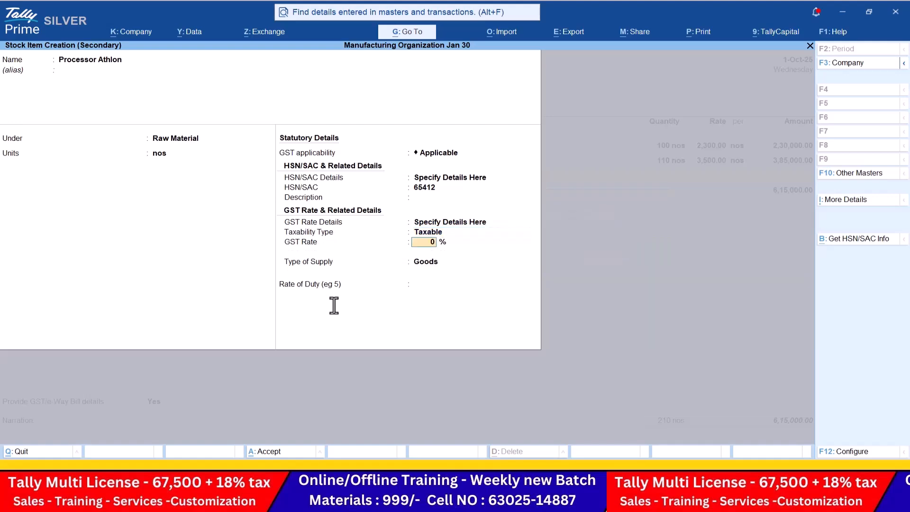
key(Return)
key(ctrl+a)
Check the Processor Athlon row in the PDF and enter 50 nos at a rate of 3,700 in the voucher.
key(alt+Tab)
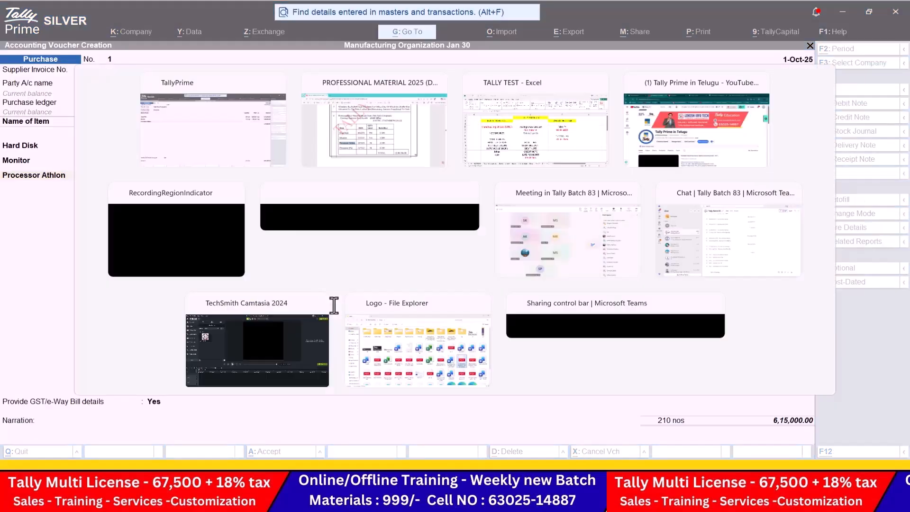
key(alt+Tab)
text(50)
key(Return)
text(3,700)
key(Return)
key(Return)
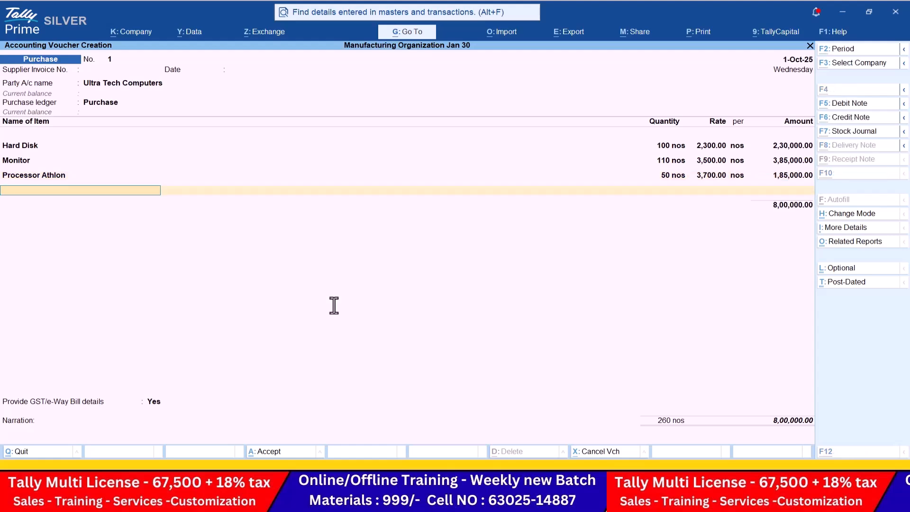
Create a stock item named "Processor (P4)", copied from the PDF, under Raw Material with the unit nos.
key(alt+c)
key(alt+Tab)
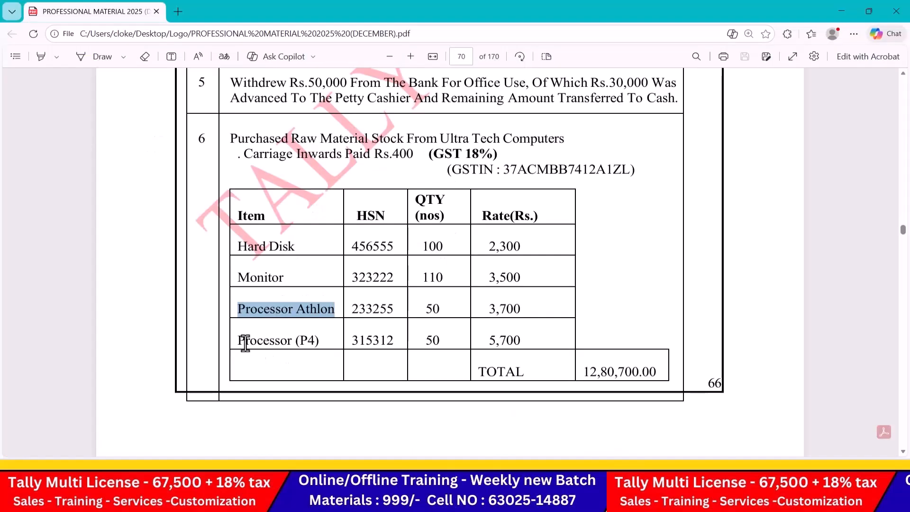
drag(241, 340, 325, 341)
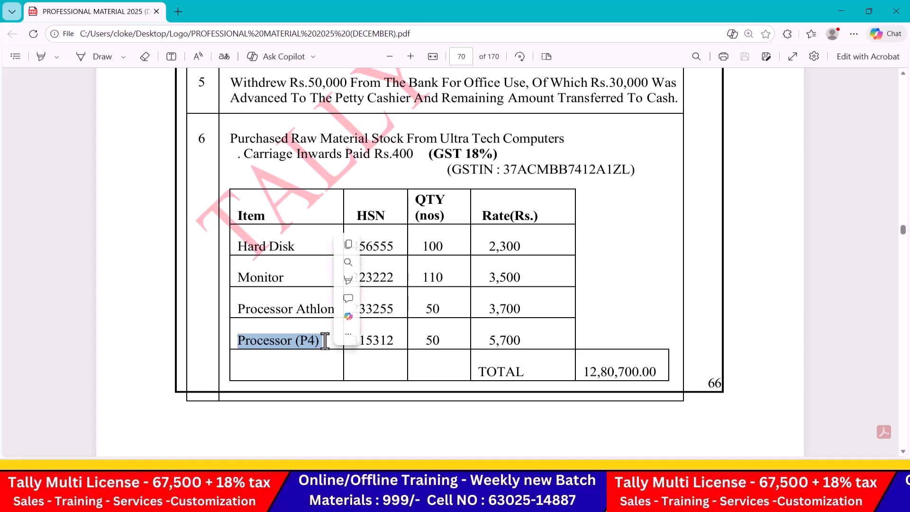
key(ctrl+c)
key(alt+Tab)
key(ctrl+v)
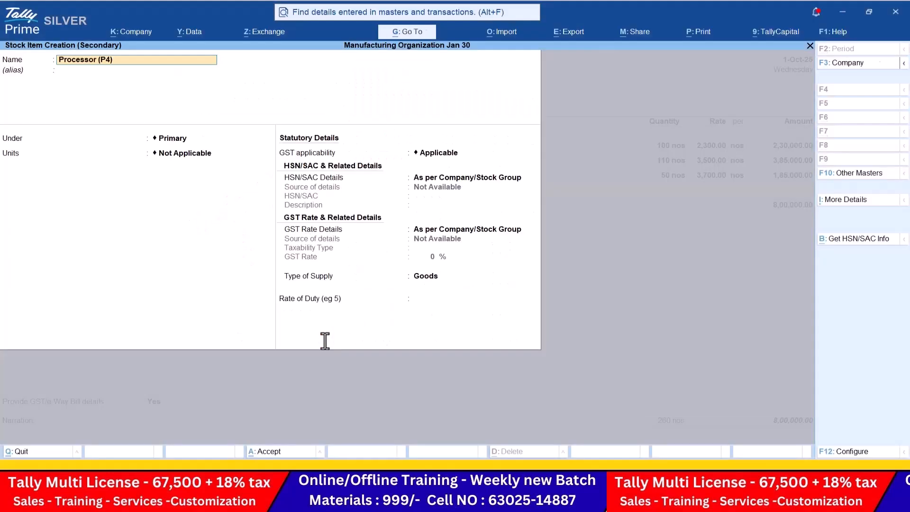
key(Return)
key(Return)
key(Return)
key(Return)
Specify HSN/SAC 98245 and a taxable GST rate of 18% for Processor (P4), then save the stock item.
key(Return)
key(Down)
key(Return)
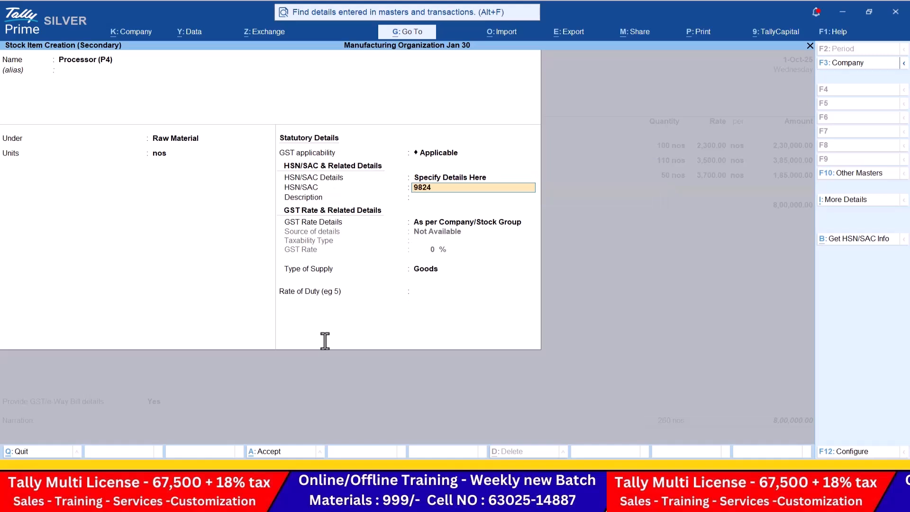
text(98245)
key(Return)
key(Return)
key(Down)
key(Return)
key(Return)
text(18)
key(Return)
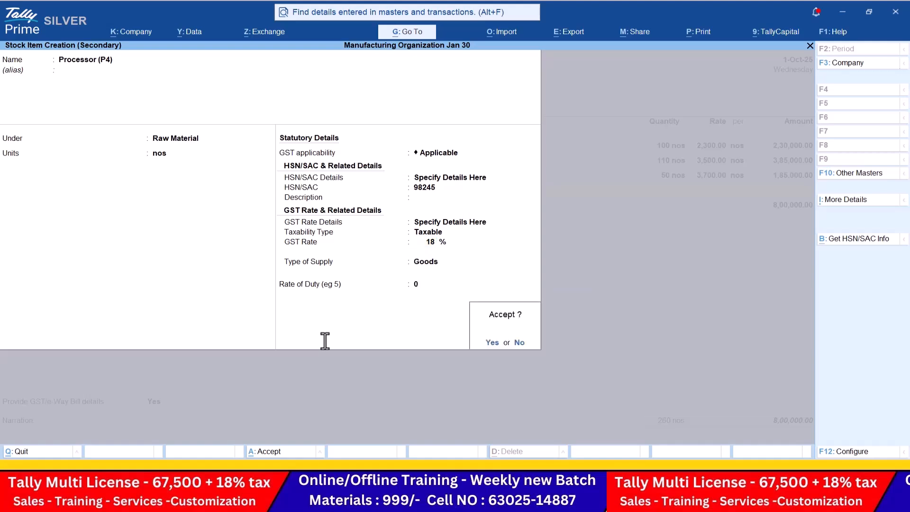
key(Return)
Enter 50 nos at a rate of 5,700 for Processor (P4) per the PDF and end the item list.
key(alt+Tab)
key(alt+Tab)
text(50)
key(Return)
text(5,700)
key(Return)
key(Return)
key(Return)
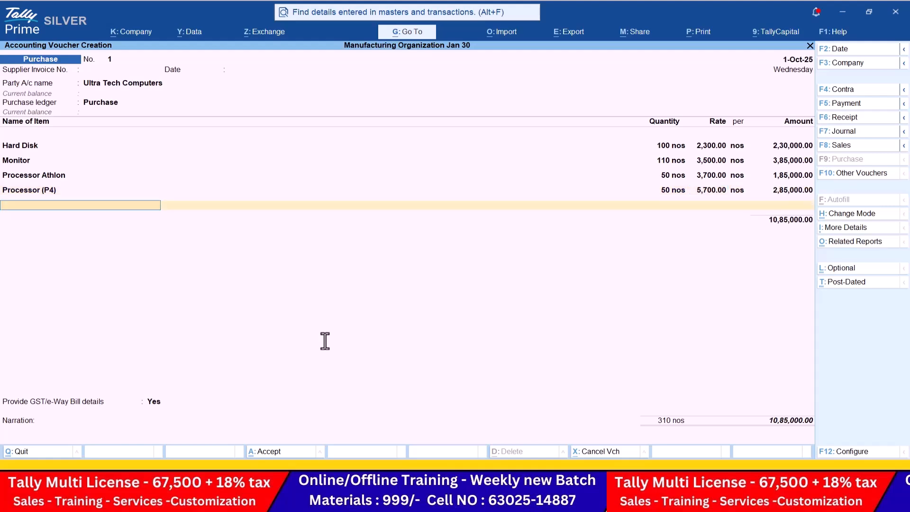
key(Return)
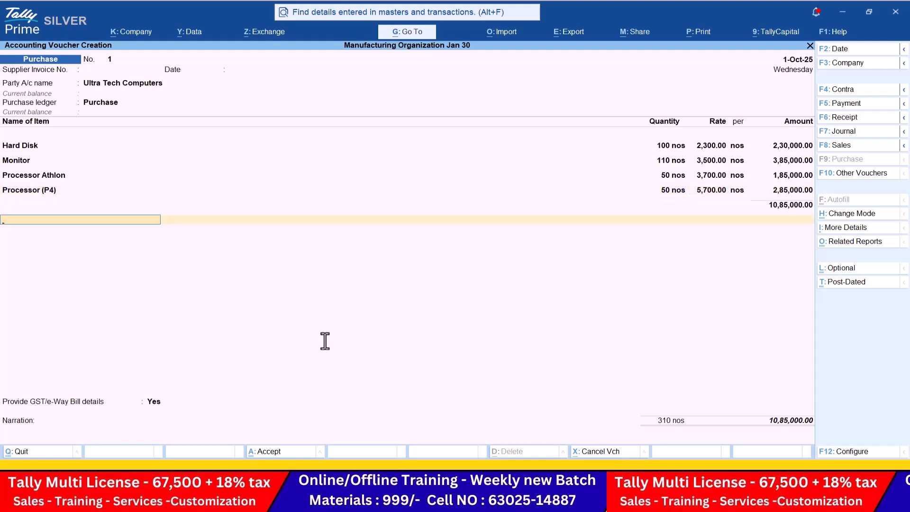
Check the carriage charge in the PDF and create a ledger named "Carriage Inwards" under Direct Expenses.
key(alt+Tab)
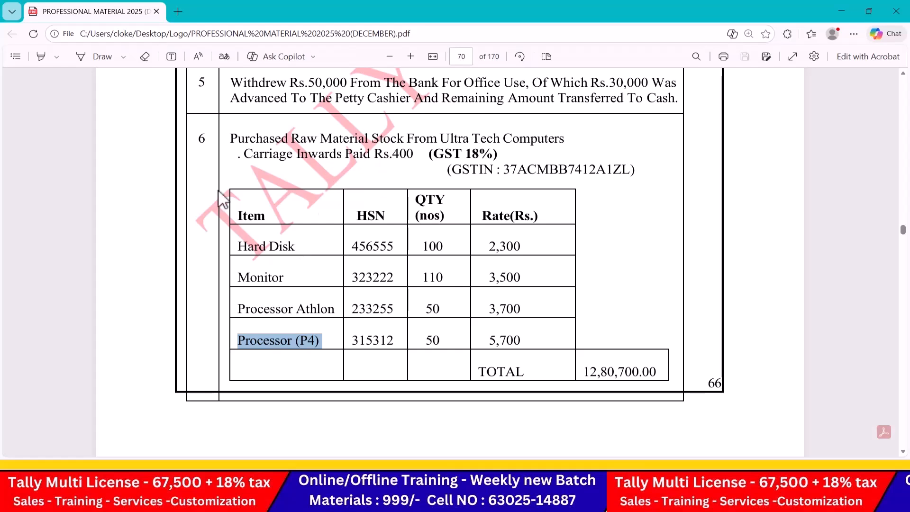
drag(244, 151, 408, 153)
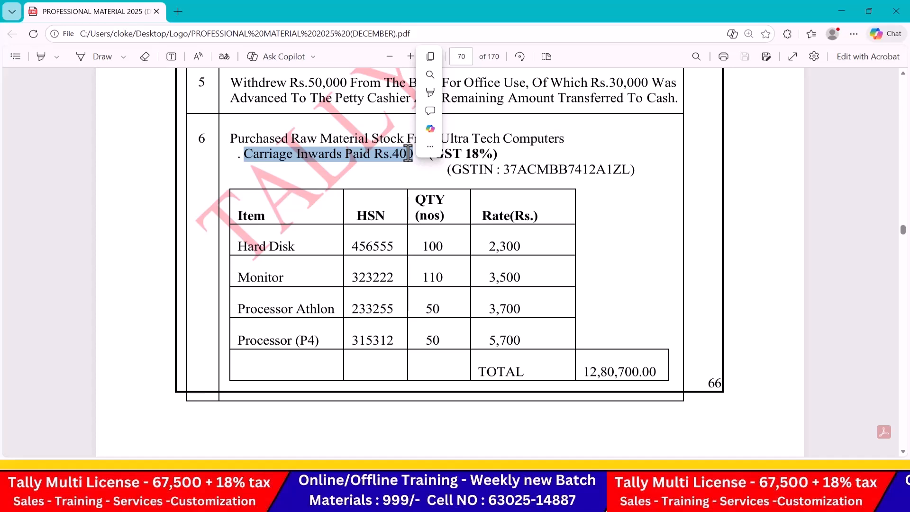
key(alt+Tab)
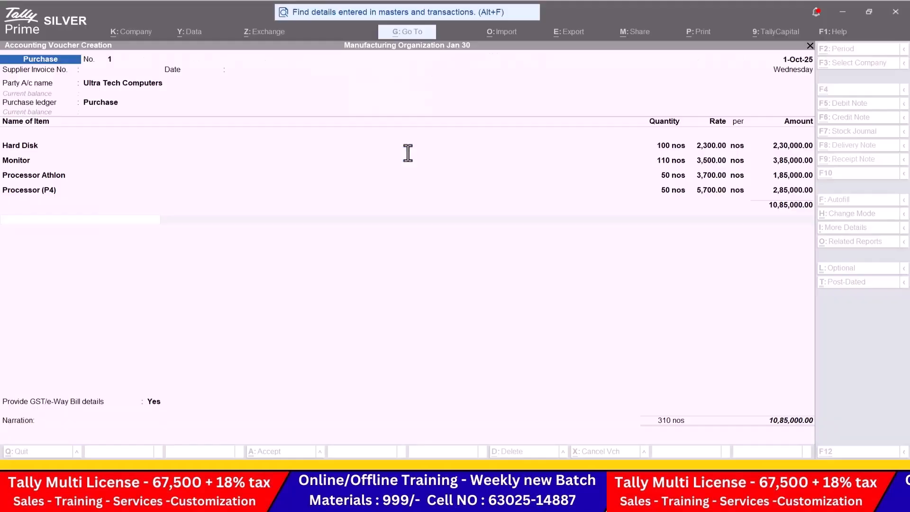
key(alt+c)
text(Ca)
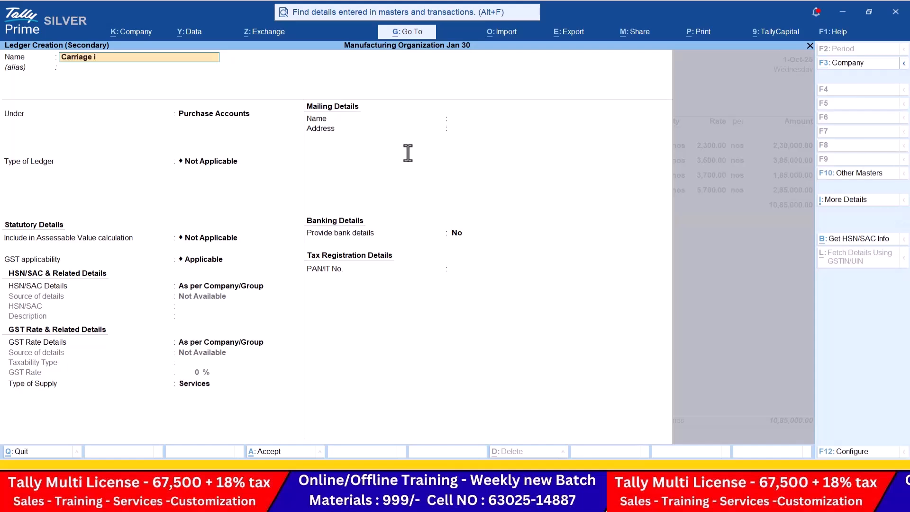
text(rriage Inwards)
key(Return)
text(Dir)
key(Return)
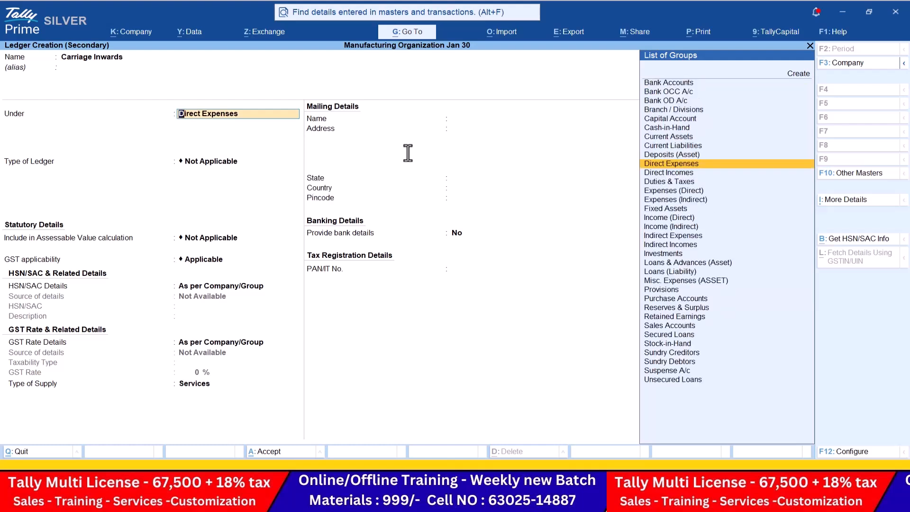
Alter the Direct Expenses group to allocate by Appropriate by Value in purchase invoices, then save the group.
key(ctrl+Return)
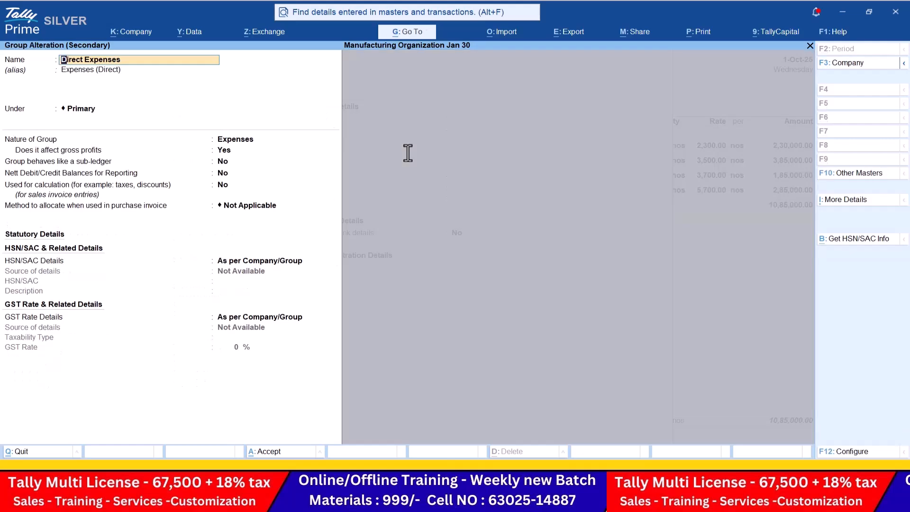
key(Return)
key(Return)
key(Return)
key(Return)
key(Return)
key(Return)
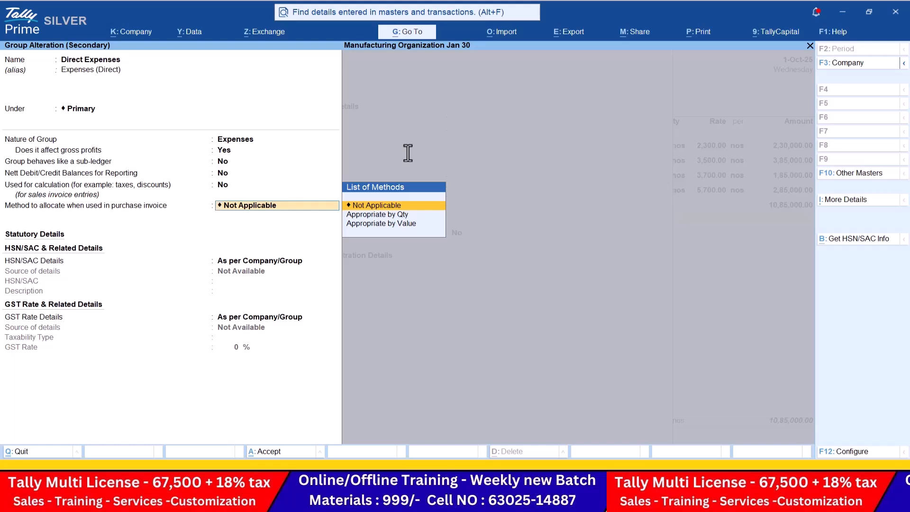
key(Down)
key(Down)
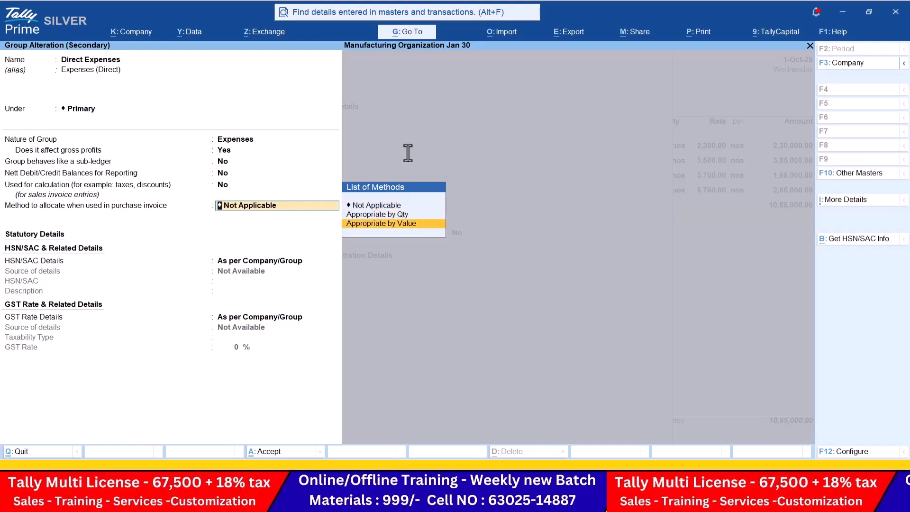
key(Return)
key(Return)
key(Return)
key(Return)
key(Return)
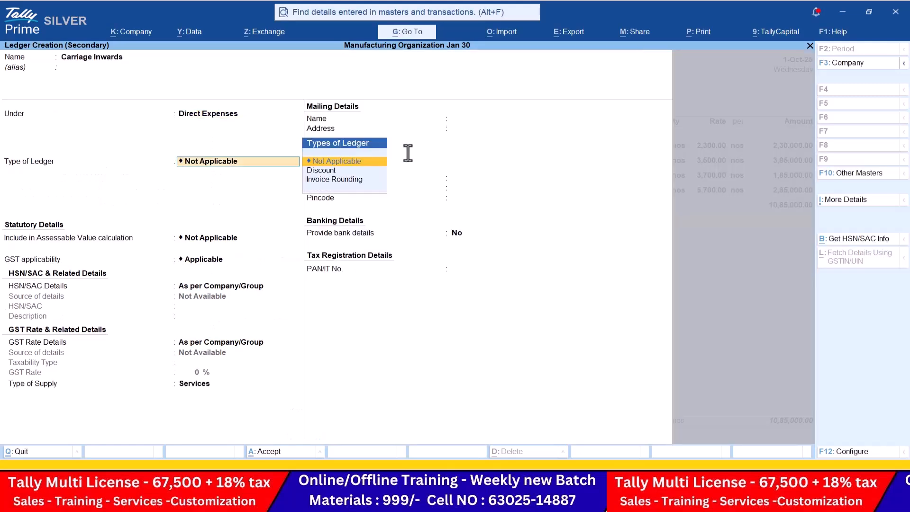
Save the Carriage Inwards ledger and enter 400 as its amount in the voucher, as given in the PDF.
key(ctrl+a)
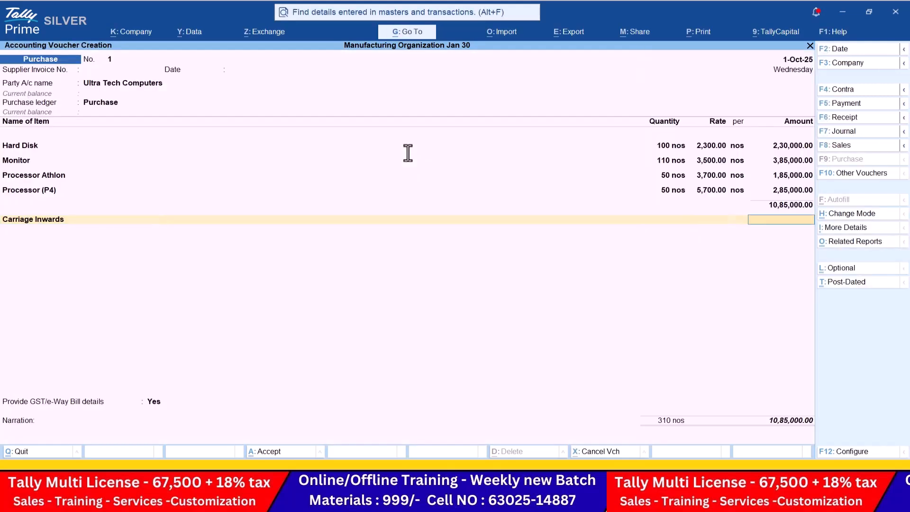
key(alt+Tab)
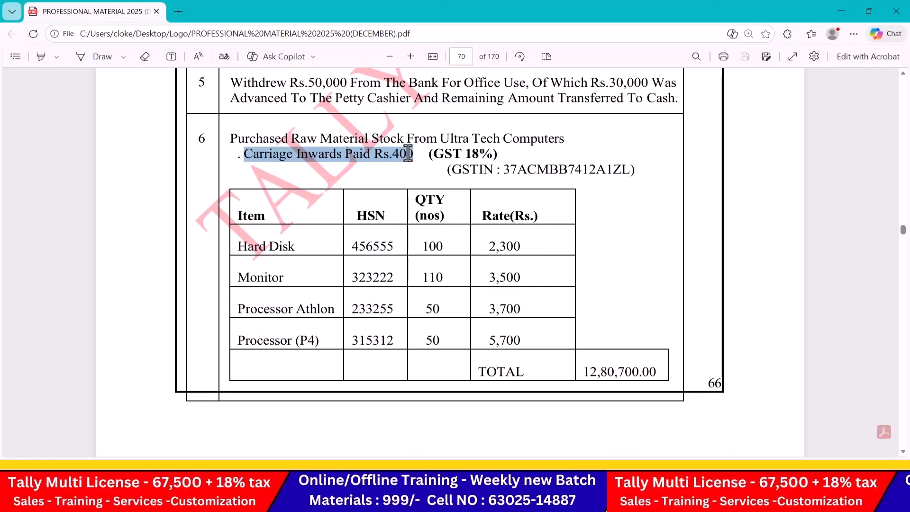
key(alt+Tab)
text(400)
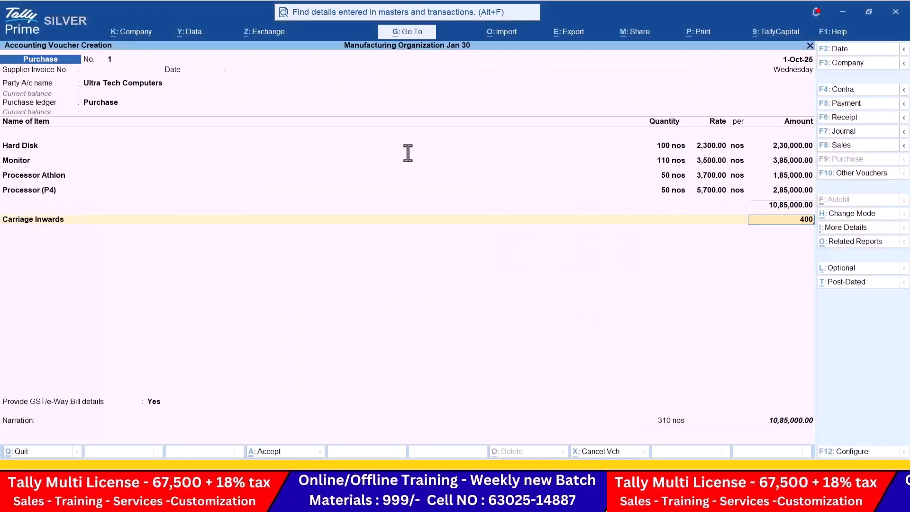
key(Return)
Start a new tax ledger named "CGST" from the voucher and place it under Duties & Taxes.
text(C)
key(alt+c)
text(CGST)
key(Return)
key(Return)
text(DU)
key(Return)
Set the CGST ledger's duty type to GST, choose its tax type, save it and add it to the voucher.
key(Up)
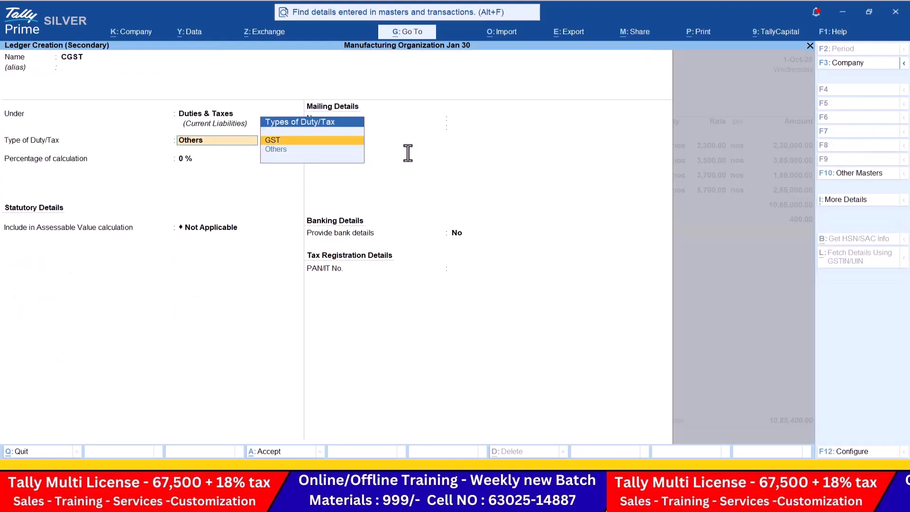
key(Return)
key(Down)
key(Return)
key(Return)
key(Return)
key(Return)
key(Return)
Create an "SGST" ledger under Duties & Taxes with duty type GST and tax type SGST/UTGST, and add it to the voucher.
key(alt+c)
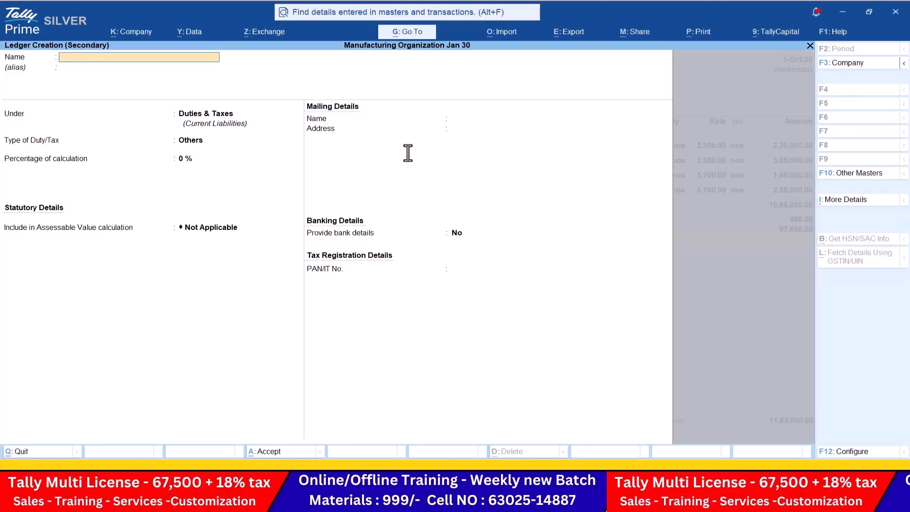
text(SGST)
key(Return)
key(Return)
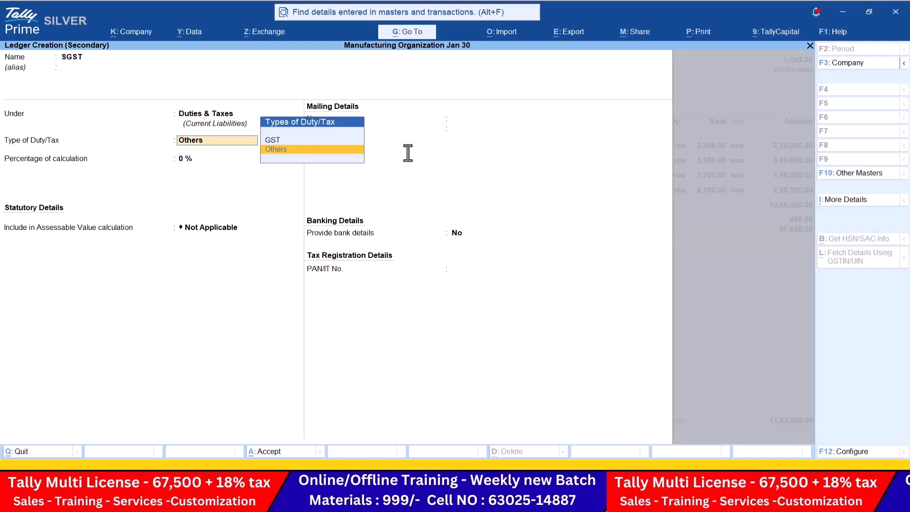
key(Up)
key(Return)
key(Down)
key(Down)
key(Return)
key(Return)
key(Return)
key(Return)
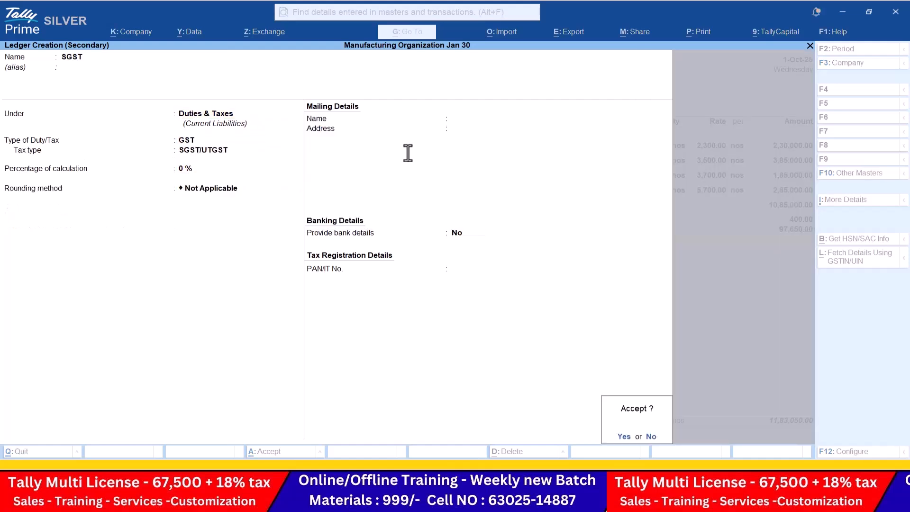
key(Return)
key(Return)
key(Return)
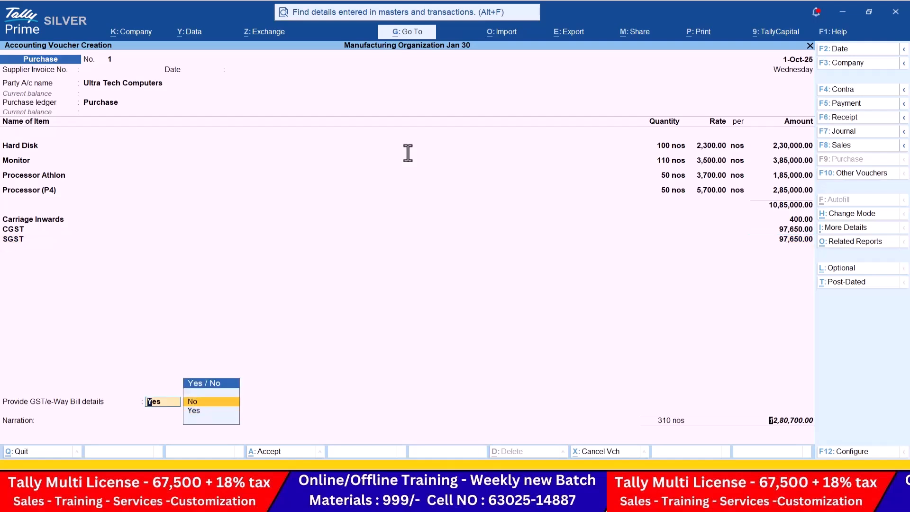
Set Provide GST/e-Way Bill details to No, compare the voucher total with the PDF, and save the purchase voucher.
key(Return)
key(Return)
key(alt+Tab)
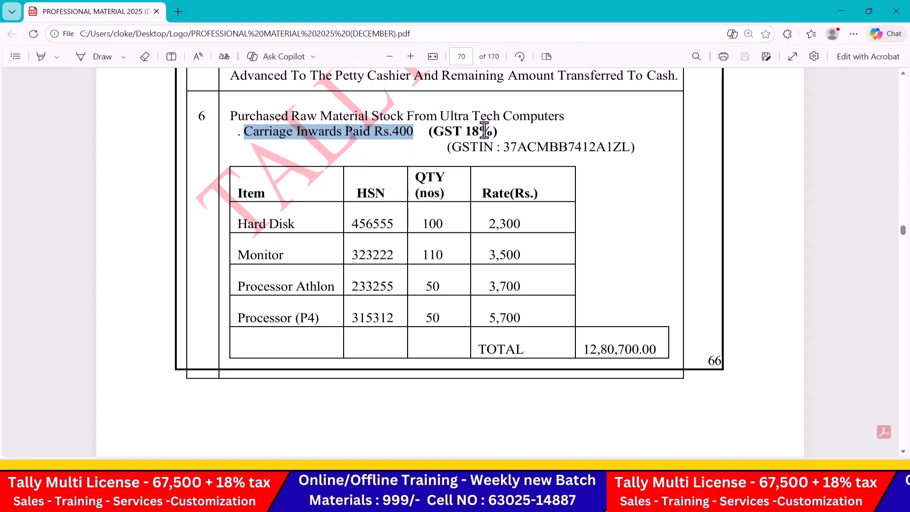
key(alt+Tab)
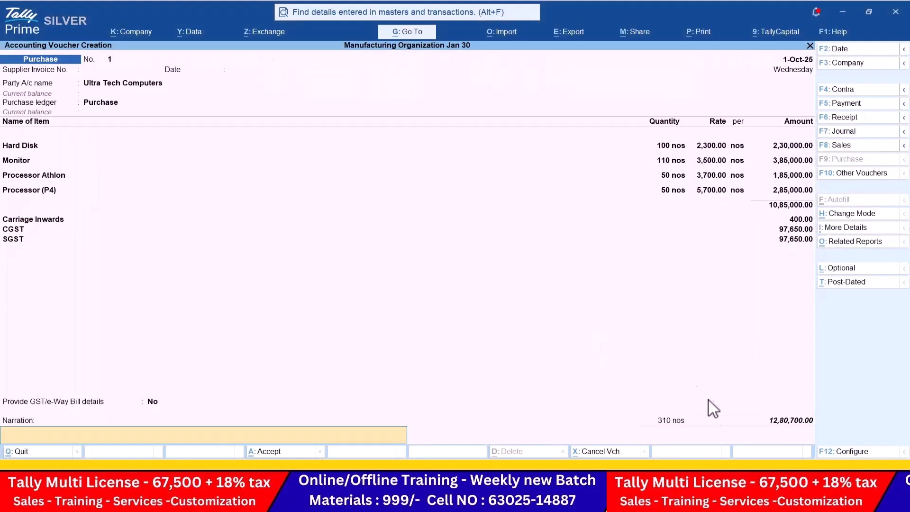
key(Return)
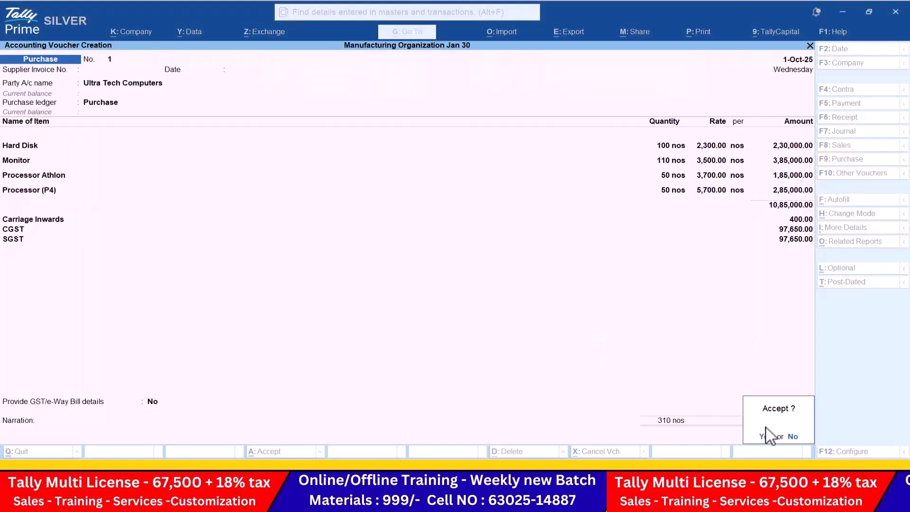
key(Return)
Read transaction 7 in the PDF, the raw material purchase from Isilon Systems, and return to the blank purchase voucher.
key(alt+Tab)
scroll(766, 428, down, 10)
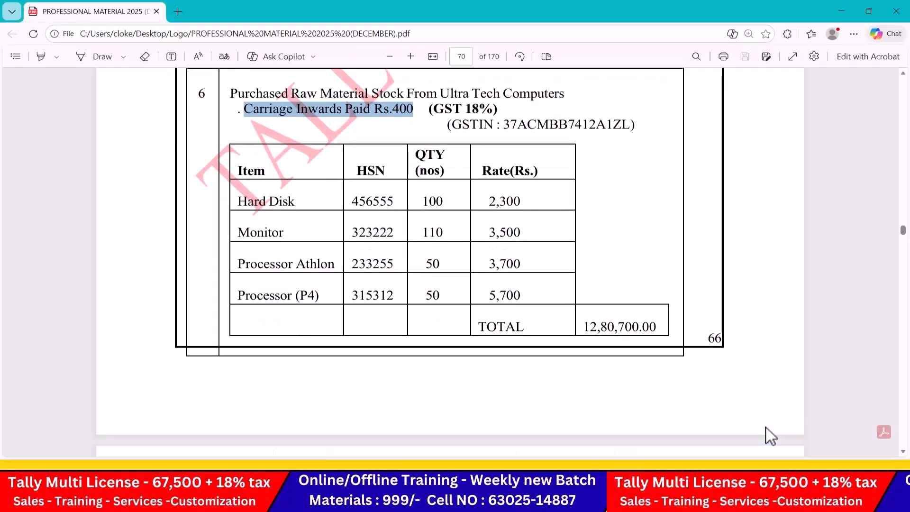
scroll(767, 428, down, 1)
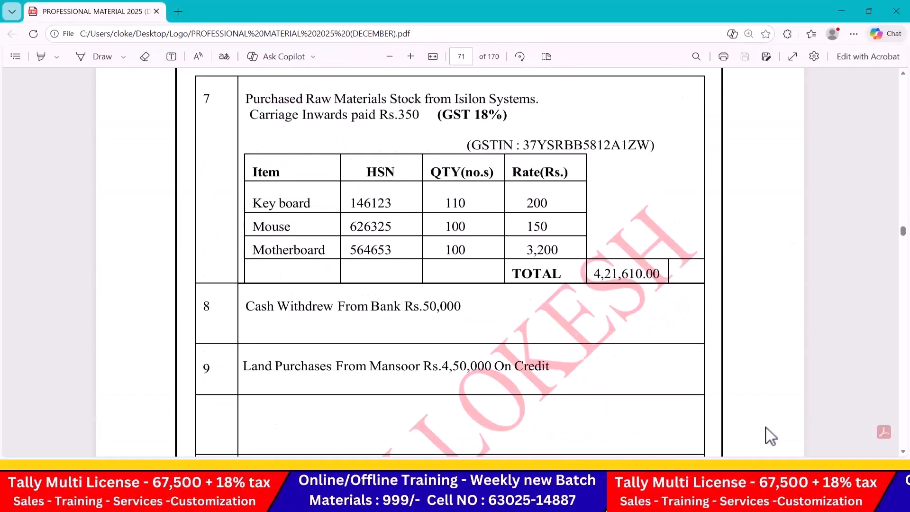
key(alt+Tab)
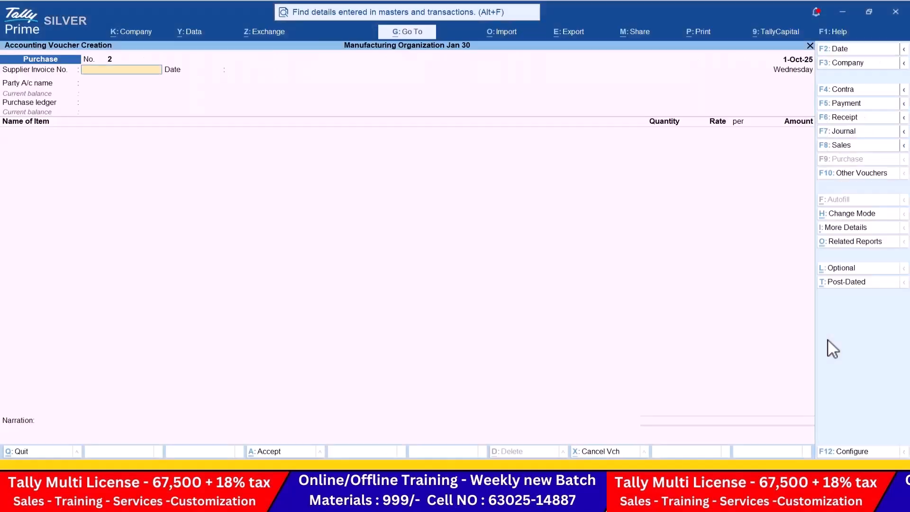
Create a party ledger named "Isilon Systems" from the purchase voucher, copying the name from the PDF and placing it under Sundry Creditors.
key(Return)
key(Return)
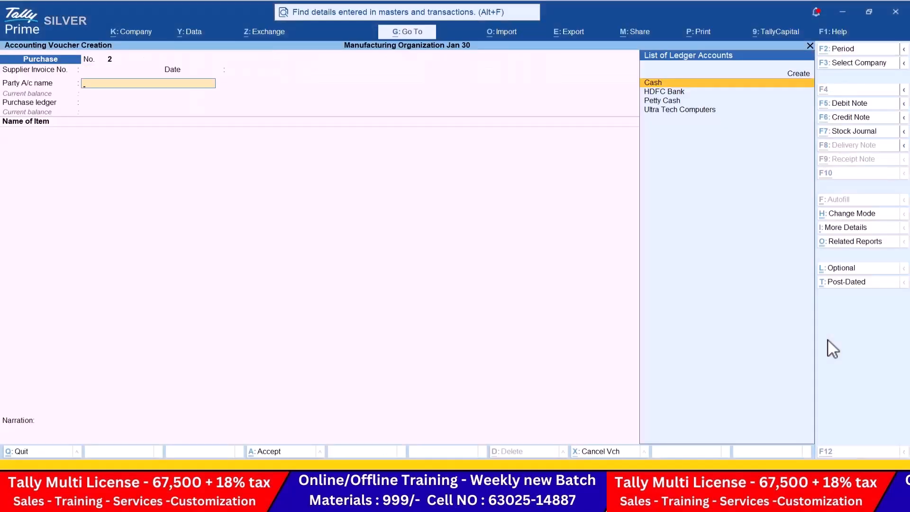
key(alt+c)
key(alt+Tab)
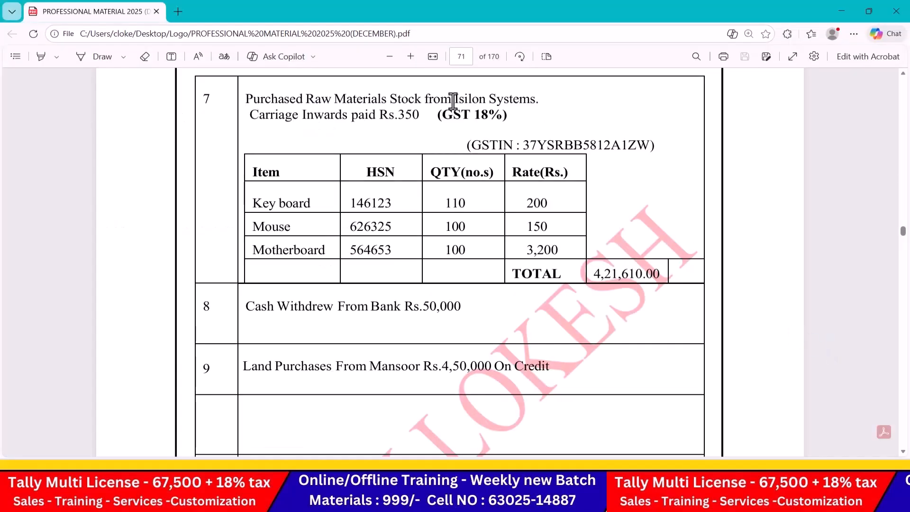
drag(456, 98, 534, 99)
key(ctrl+c)
key(alt+Tab)
key(ctrl+v)
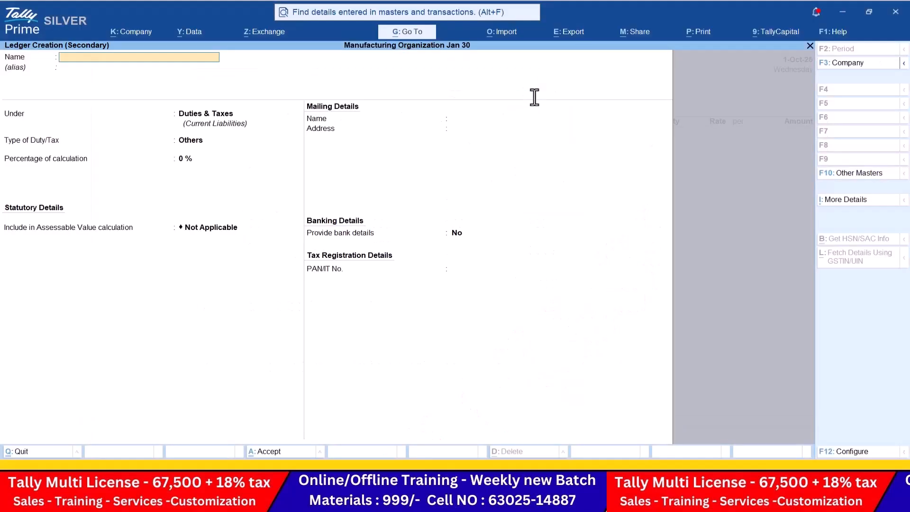
key(Return)
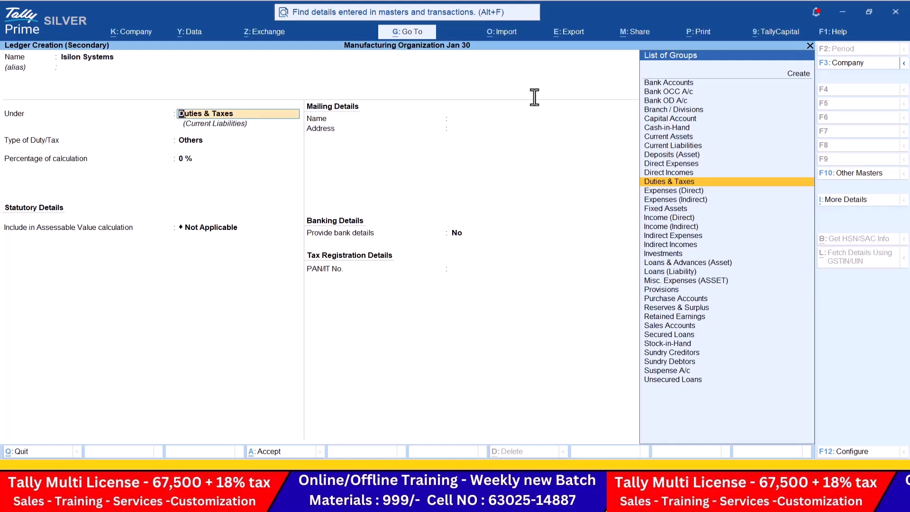
text(SUN)
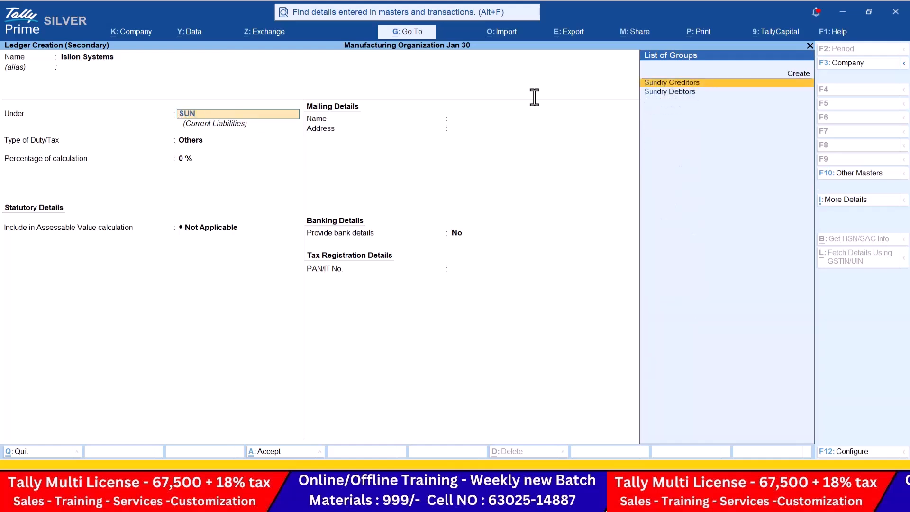
key(Return)
Complete the Isilon Systems ledger with the GSTIN from the PDF, and choose Purchase as the voucher's purchase ledger.
key(Return)
key(Return)
key(Return)
key(Return)
key(Return)
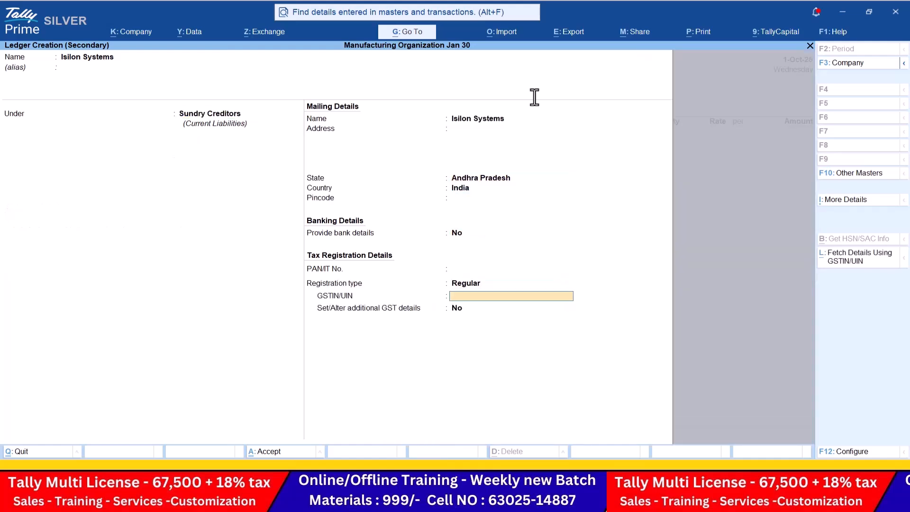
key(alt+Tab)
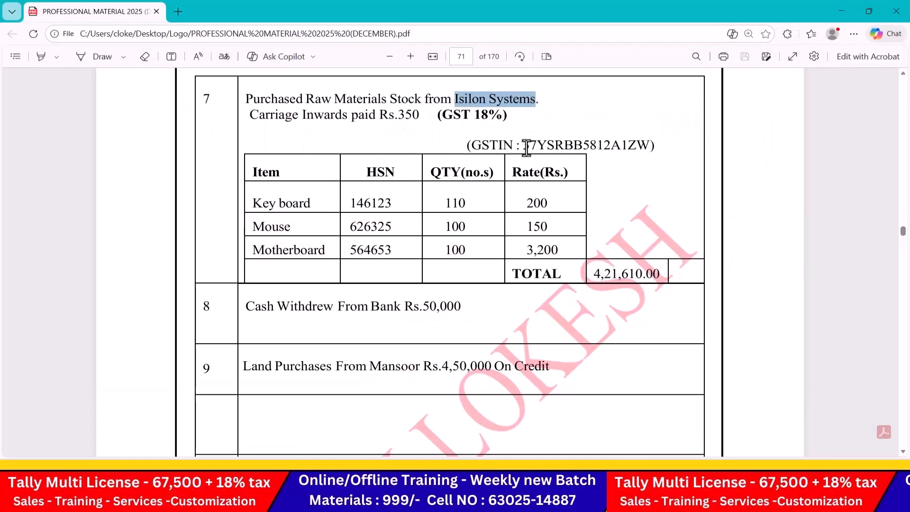
drag(524, 144, 643, 146)
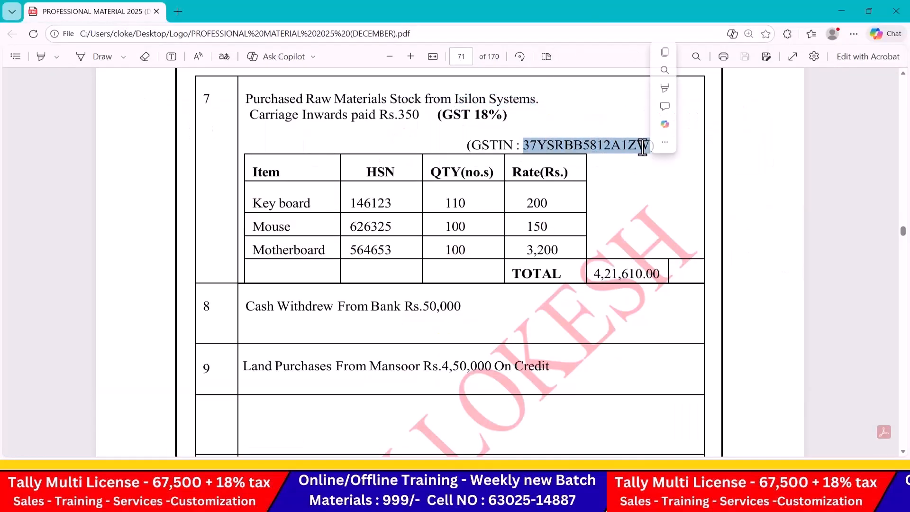
key(ctrl+c)
key(alt+Tab)
key(ctrl+alt+v)
key(Return)
key(Return)
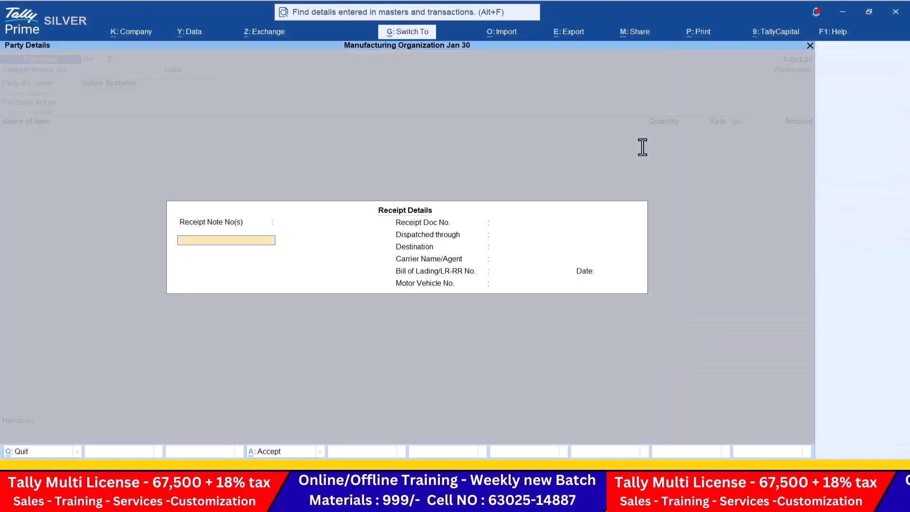
key(Return)
key(Return)
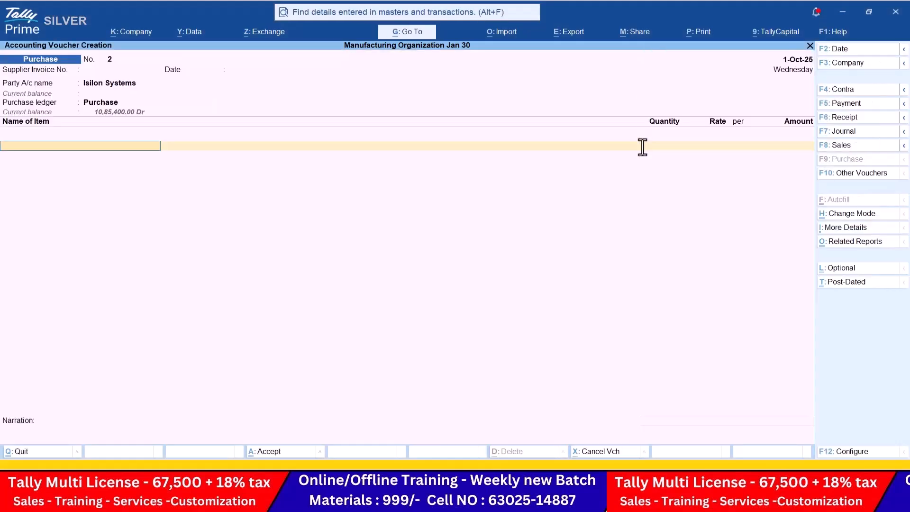
Start a new stock item named "Key Board" under Raw Material with nos as its unit.
key(alt+Tab)
key(alt+Tab)
key(alt+c)
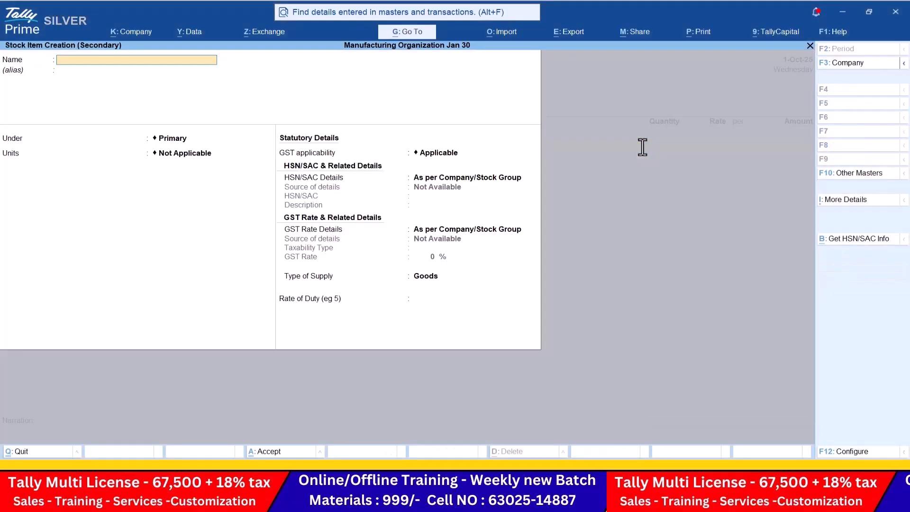
text(Key Boa)
key(Return)
key(Return)
key(Down)
key(Return)
key(Return)
Specify HSN/SAC 854712 and a taxable GST rate of 18% for the Key Board item, and save it.
key(Return)
key(Down)
key(Return)
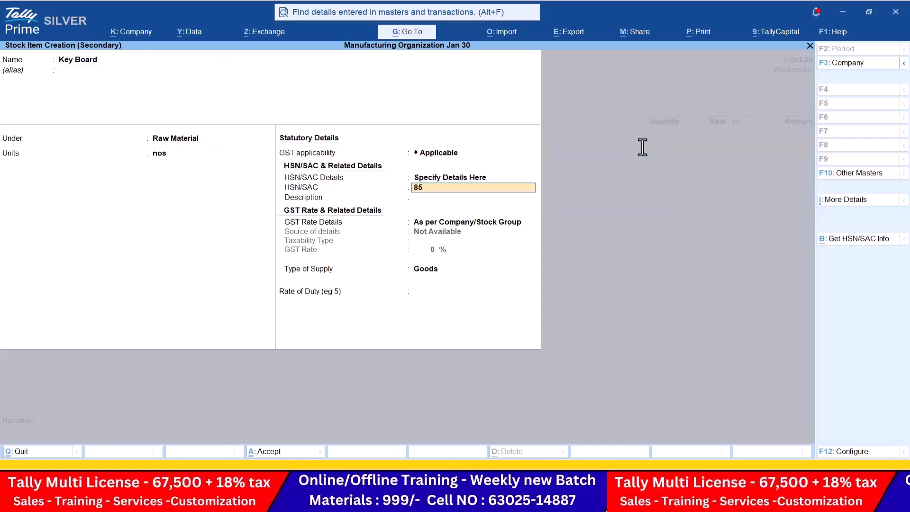
text(854712)
key(Return)
key(Return)
key(Down)
key(Return)
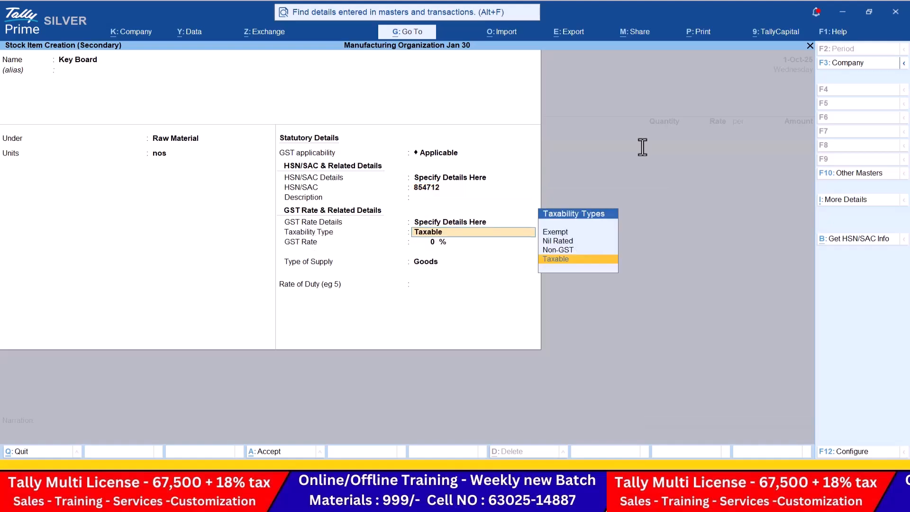
key(Return)
key(alt+Tab)
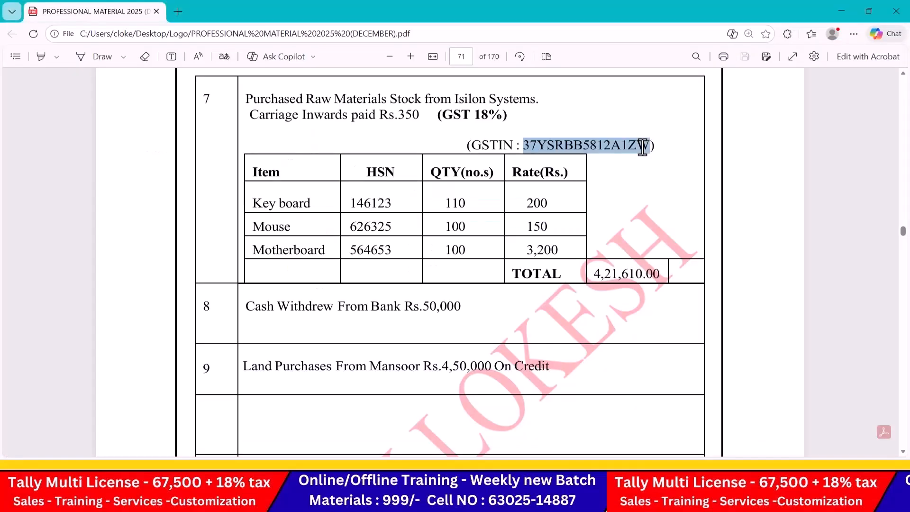
key(alt+Tab)
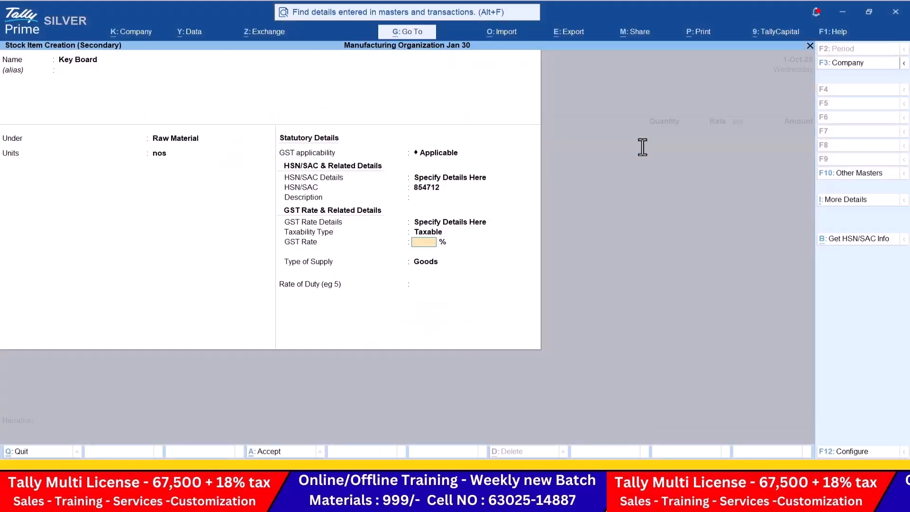
key(Return)
key(Return)
key(Return)
Enter the Key Board line from the PDF with a quantity of 110 nos at a rate of 200.
key(alt+Tab)
key(alt+Tab)
text(110)
key(Return)
text(200)
key(Return)
key(Return)
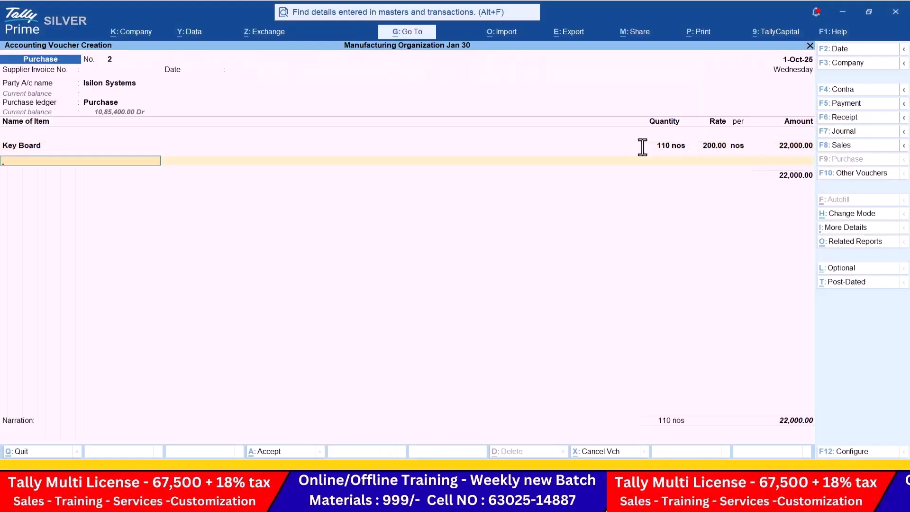
Start a new stock item named "Mouse" under Raw Material with nos as its unit.
key(alt+c)
key(alt+Tab)
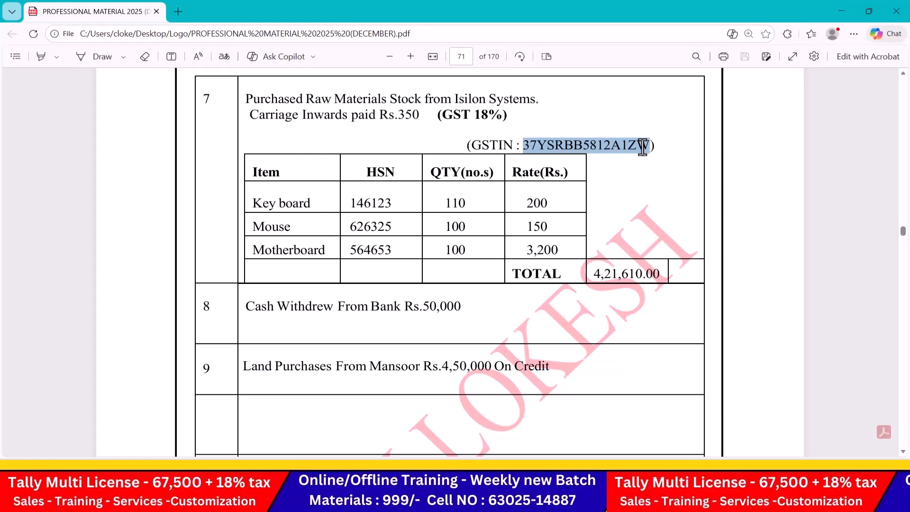
key(alt+Tab)
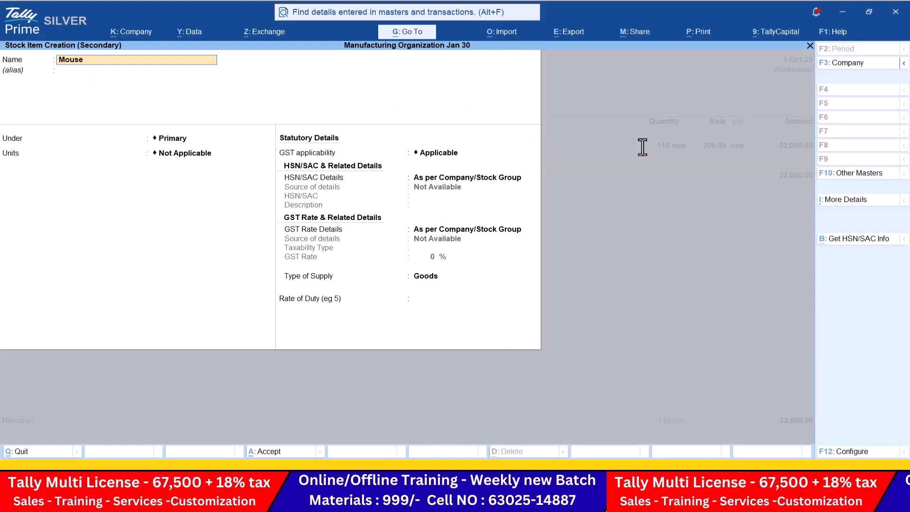
key(Return)
key(Down)
key(Return)
key(Down)
key(Return)
Specify HSN/SAC 98547 and a taxable GST rate of 18% for the Mouse item, and save it.
key(Return)
key(Down)
key(Return)
text(98547)
key(Return)
key(Return)
key(Down)
key(Return)
key(Return)
key(alt+Tab)
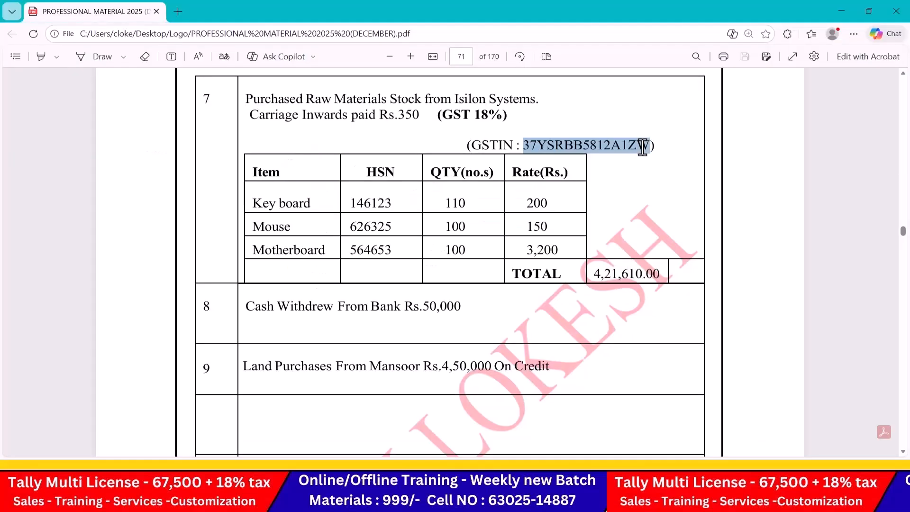
key(alt+Tab)
key(Return)
key(Return)
key(Return)
key(Return)
Enter the Mouse line from the PDF with a quantity of 100 nos at a rate of 150.
key(alt+Tab)
key(alt+Tab)
text(100)
key(Return)
text(150)
key(Return)
key(Return)
key(Return)
Start a new stock item named "Motherboard", copied from the PDF, under Raw Material with nos as its unit.
key(alt+c)
key(alt+Tab)
drag(255, 250, 324, 260)
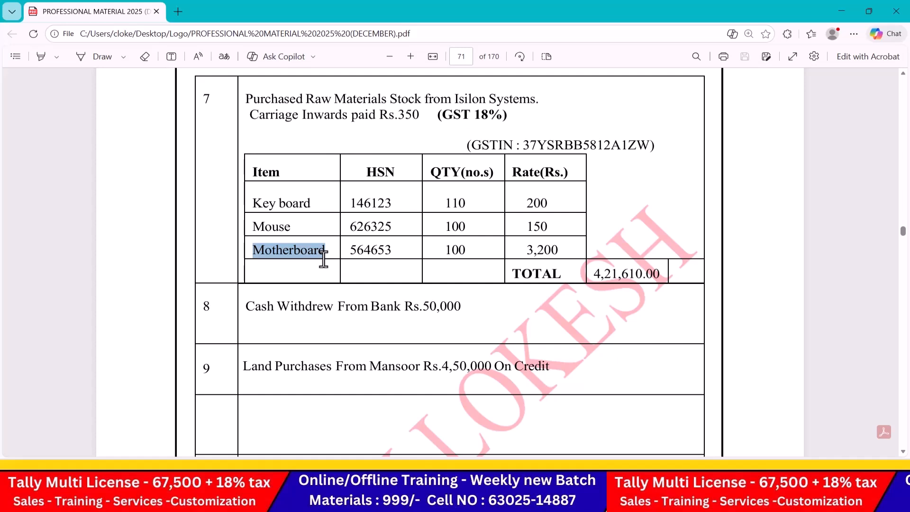
key(ctrl+c)
key(alt+Tab)
key(ctrl+alt+v)
key(Return)
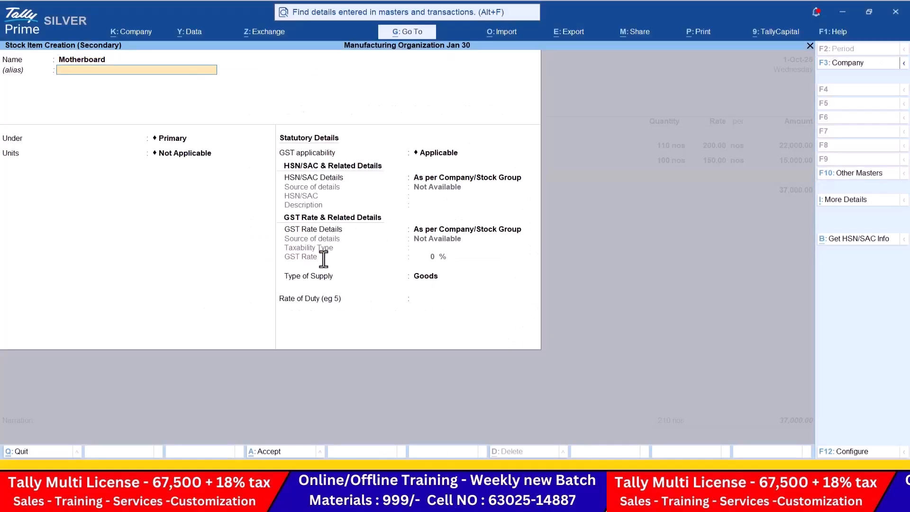
key(Return)
key(Down)
key(Return)
key(Down)
key(Return)
Specify HSN/SAC 98485 and a taxable GST rate of 18% for the Motherboard item, and save it.
key(Return)
key(Return)
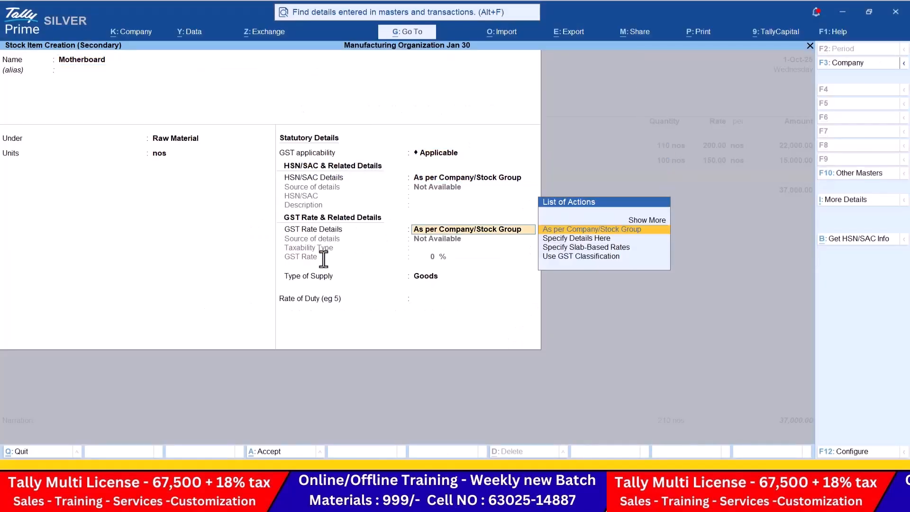
key(BackSpace)
key(Down)
key(Return)
text(98485)
key(Return)
key(Return)
key(Down)
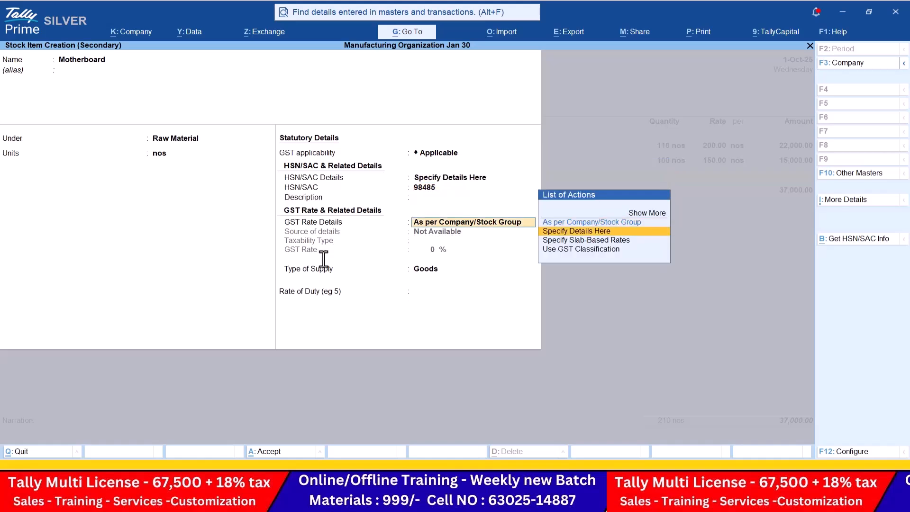
key(Return)
key(Return)
text(18)
key(Return)
key(Return)
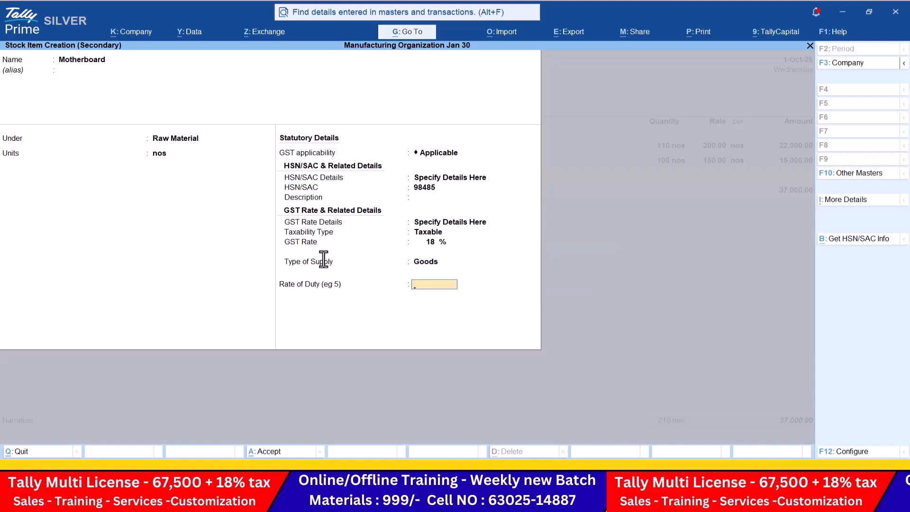
key(Return)
key(Return)
Enter the Motherboard line with a quantity of 100 nos at a rate of 3,200, and end the item list.
key(alt+Tab)
key(alt+Tab)
text(1)
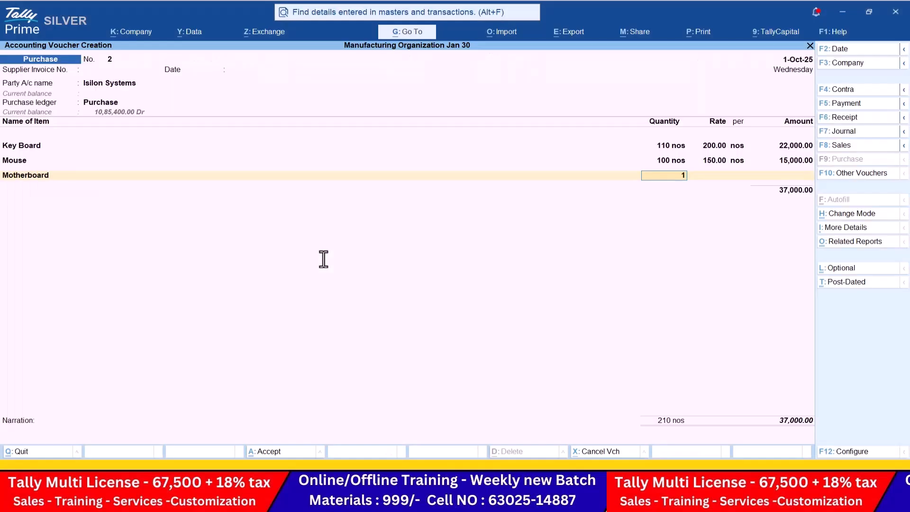
text(00)
key(Return)
text(3,200)
key(Return)
key(Return)
key(Return)
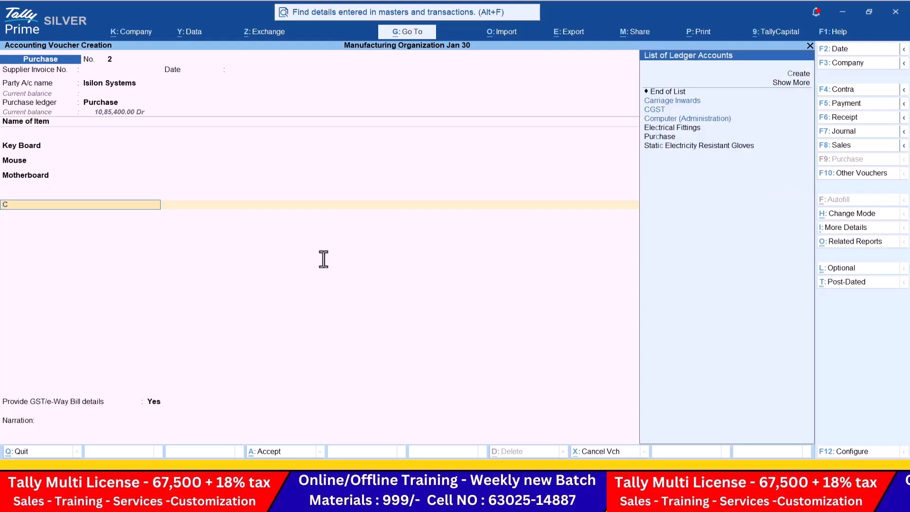
Add Carriage Inwards of 350 and the CGST and SGST ledgers below the purchased items.
text(Ca)
key(Return)
key(Return)
text(350)
key(Return)
text(CG)
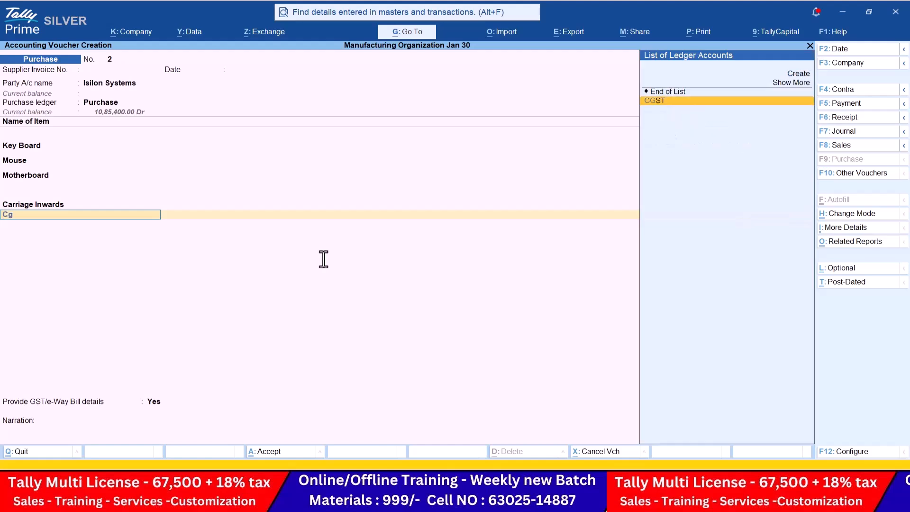
key(Return)
key(Return)
text(SG)
key(Return)
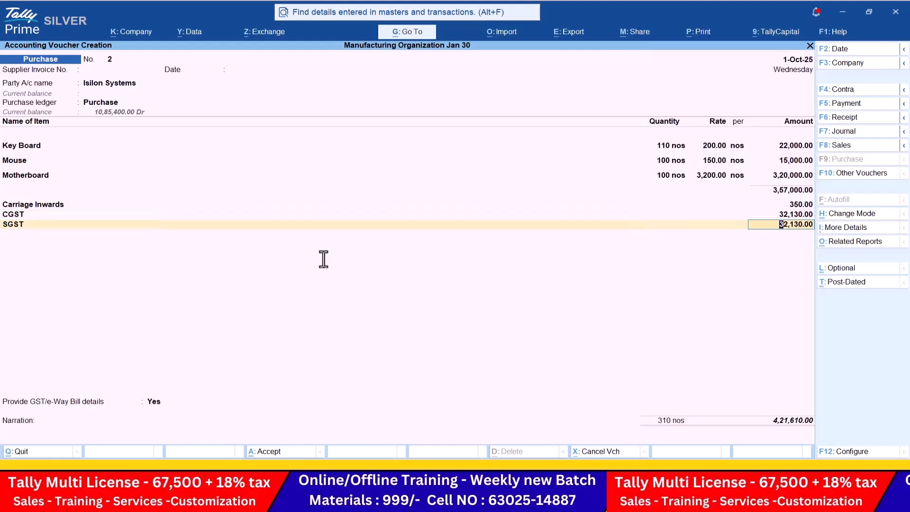
Compare the Isilon Systems voucher total with the PDF, set Provide GST/e-Way Bill details to No, and save the voucher.
key(alt+Tab)
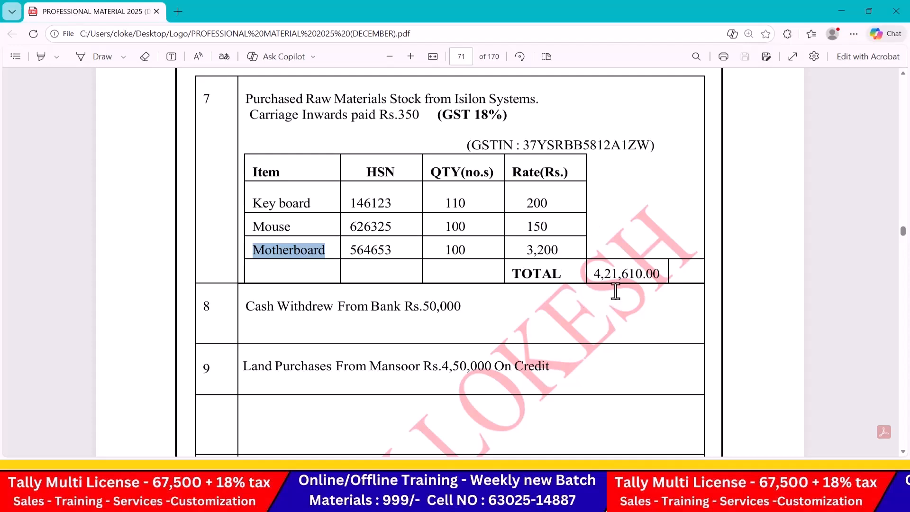
key(alt+Tab)
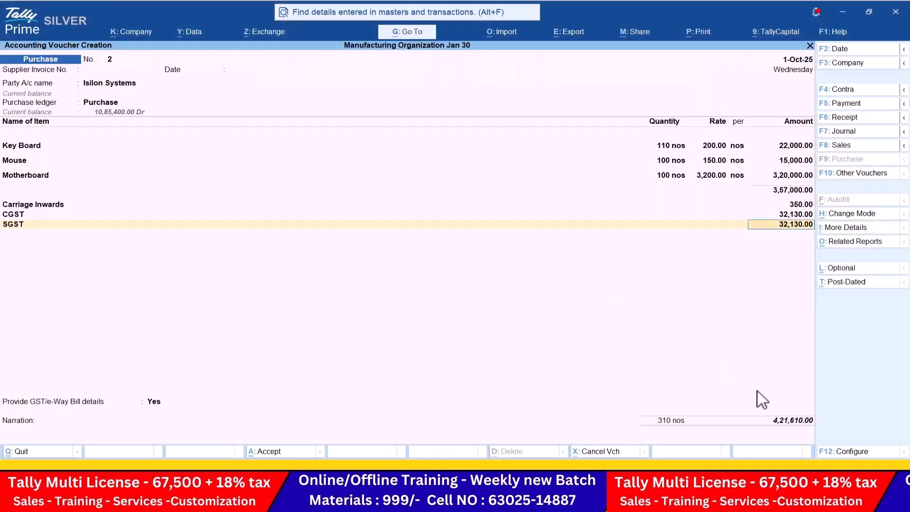
key(Return)
key(Return)
key(Up)
key(Return)
key(Return)
key(Return)
Start a contra voucher for the cash withdrawal in transaction 8 and credit HDFC Bank with 50,000.
key(alt+Tab)
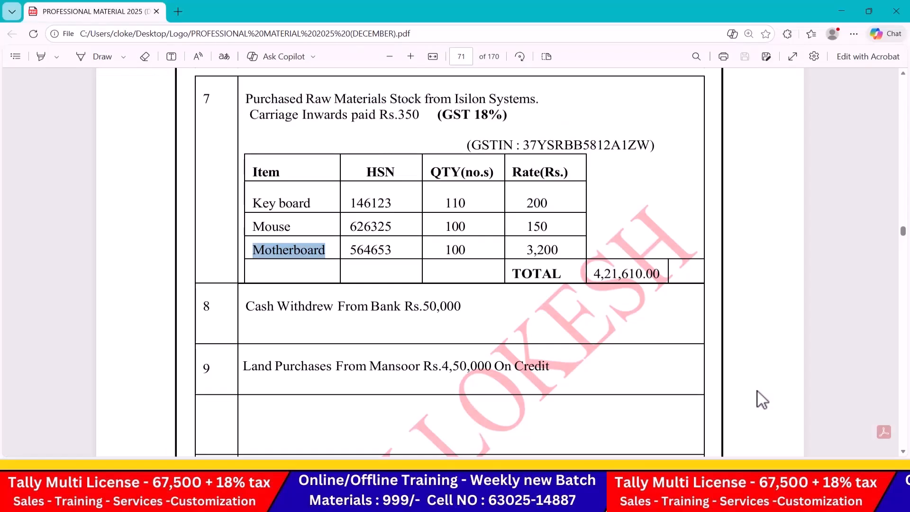
scroll(758, 399, down, 1)
key(alt+Tab)
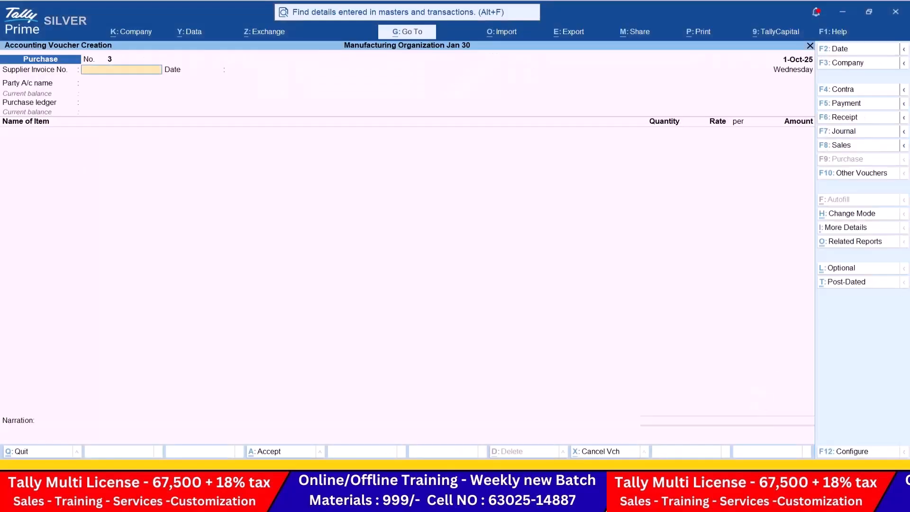
click(866, 92)
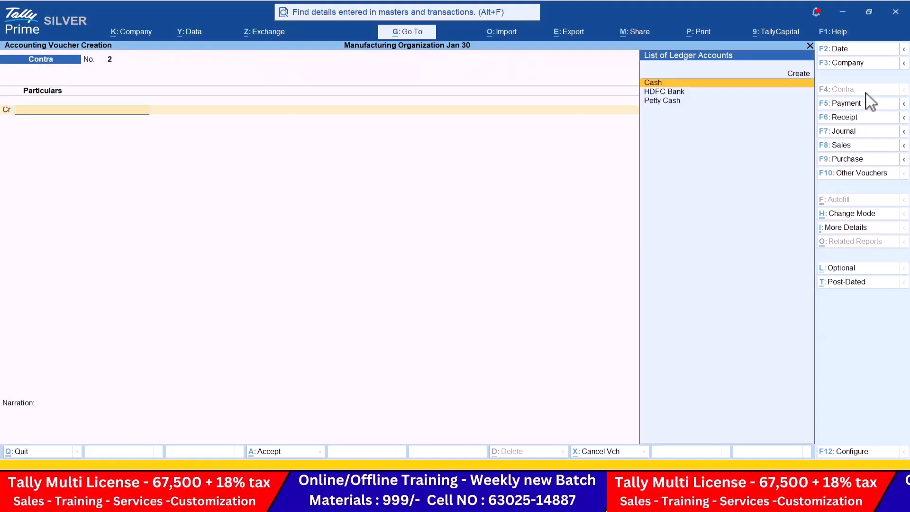
key(Down)
key(Return)
key(alt+Tab)
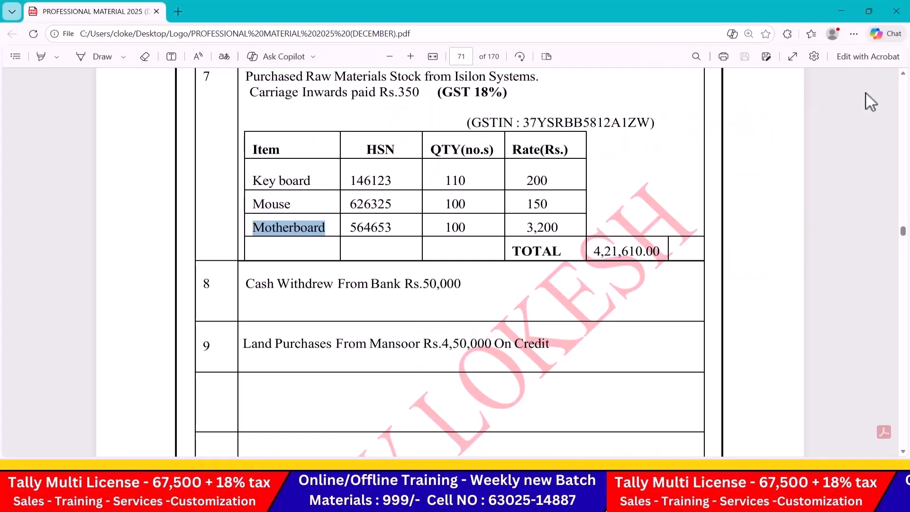
key(alt+Tab)
text(50000)
key(Return)
Debit Cash with 50,000 in the contra voucher and save it.
key(Return)
key(Return)
key(Return)
key(Return)
key(Return)
key(Return)
key(Return)
key(Return)
Start a journal voucher for transaction 9 and create the Land ledger under Fixed Assets for its debit line.
key(alt+Tab)
key(alt+Tab)
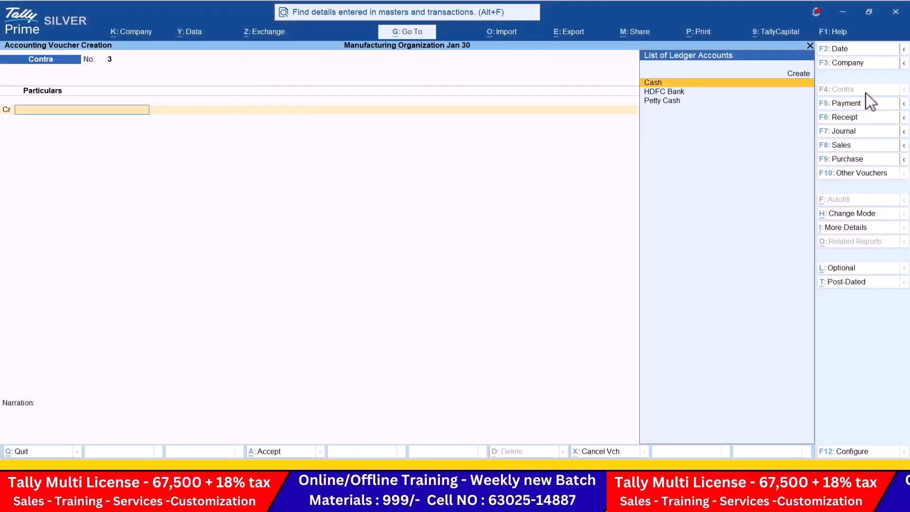
click(882, 132)
key(alt+c)
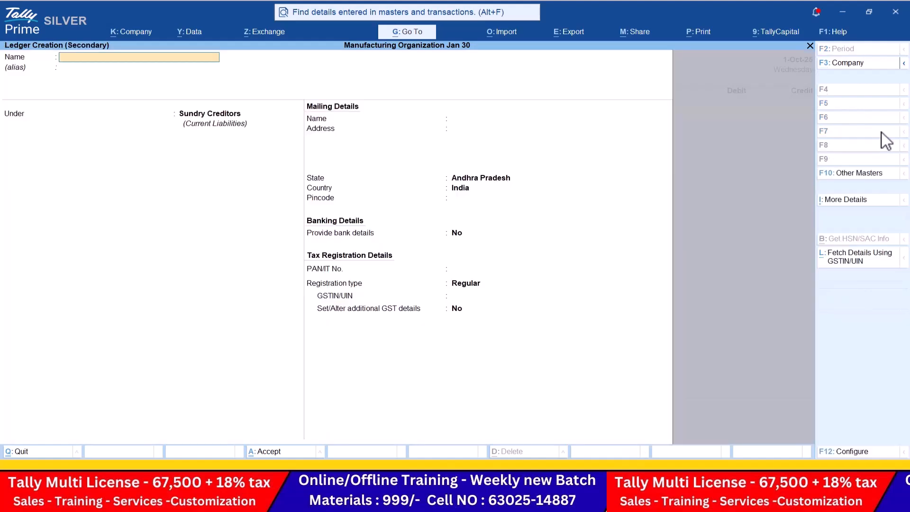
key(Return)
key(Return)
text(F)
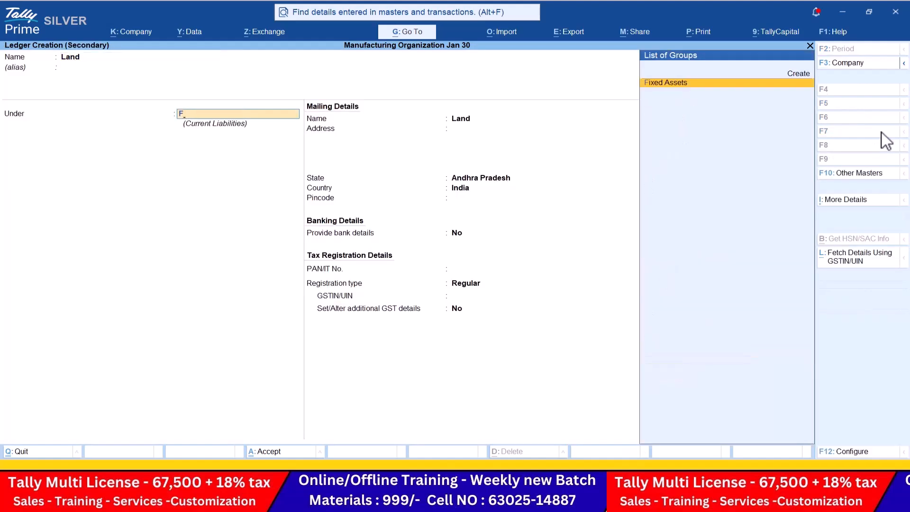
key(Return)
key(ctrl+a)
Debit the Land ledger with 4,50,000 as given in the PDF.
key(alt+Tab)
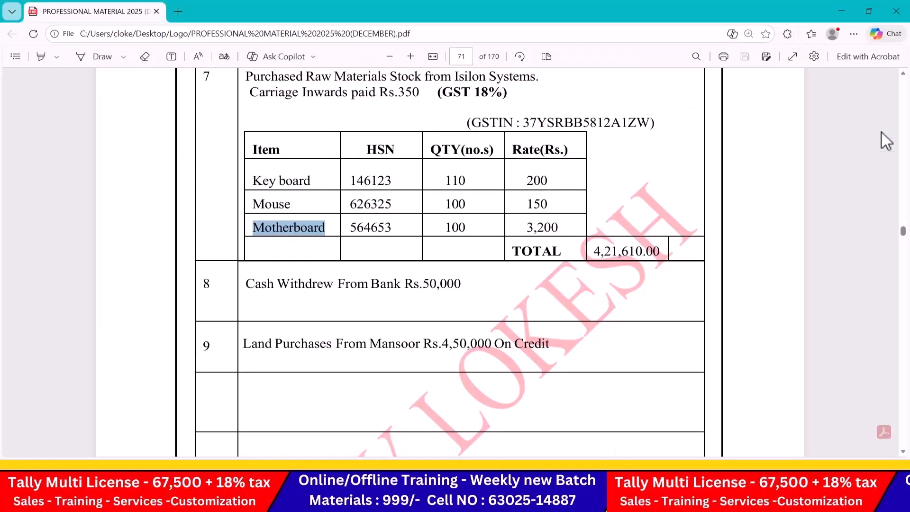
key(alt+Tab)
text(450000)
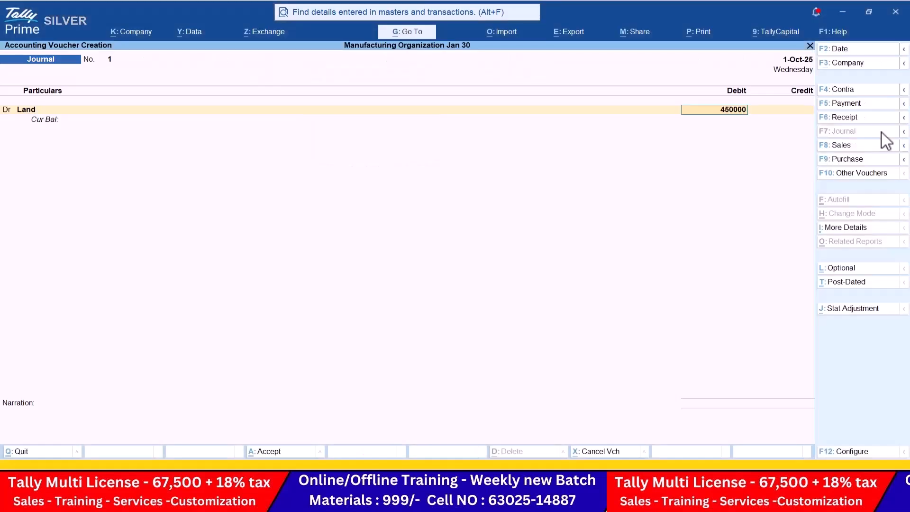
key(Return)
Credit 4,50,000 to a new Sundry Creditors ledger in the land seller's name and save the journal voucher.
key(alt+Tab)
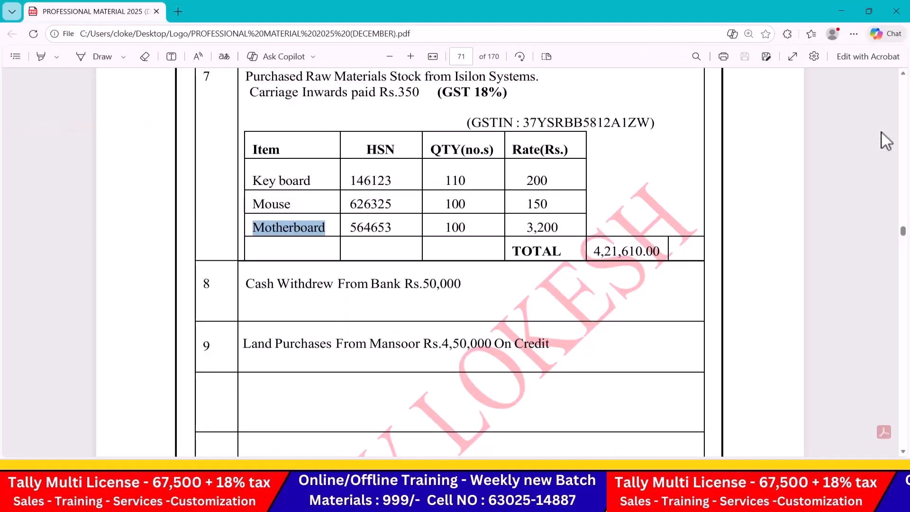
key(alt+Tab)
key(alt+Tab)
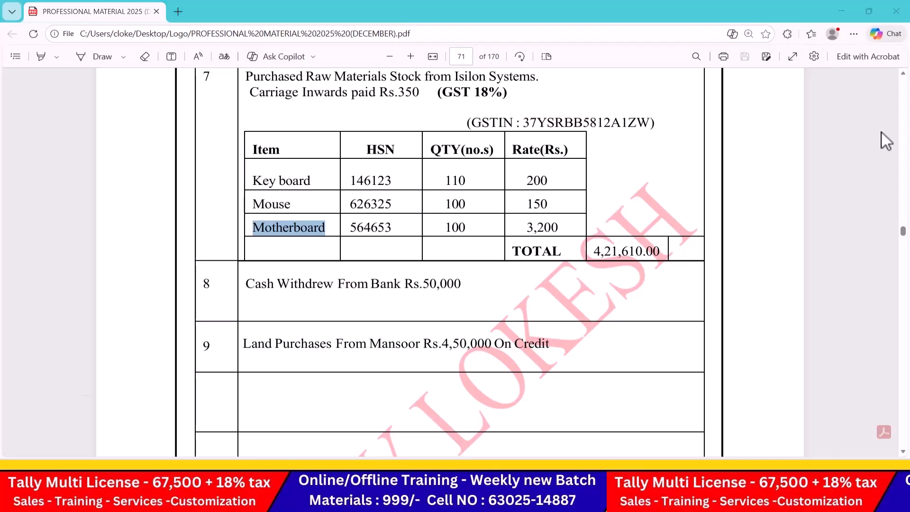
key(alt+Tab)
key(alt+c)
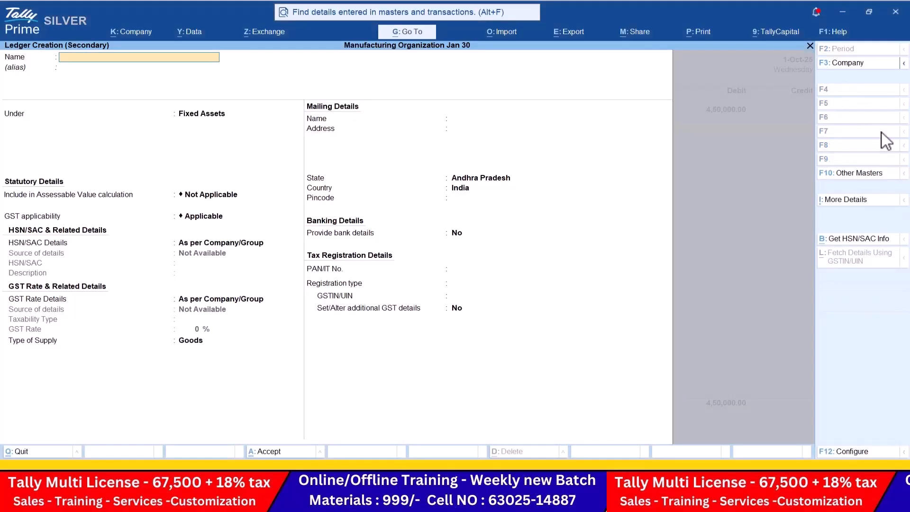
key(Return)
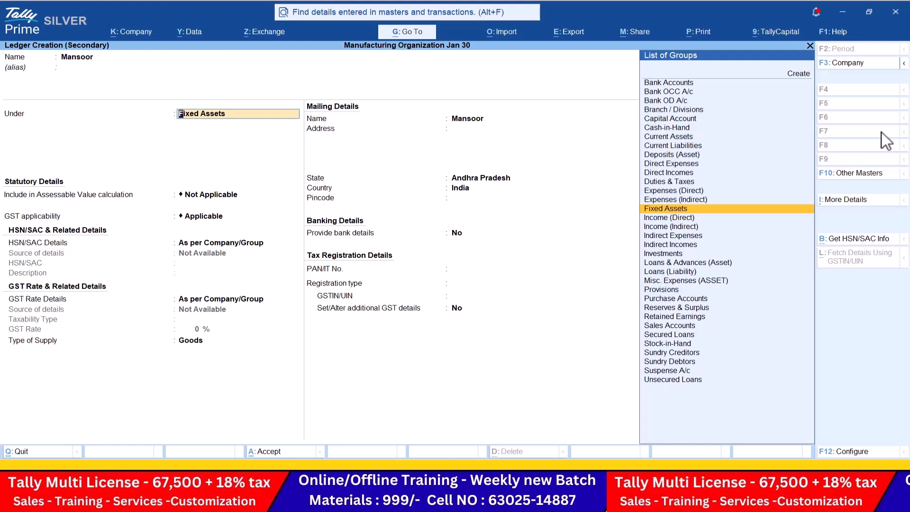
text(Sun)
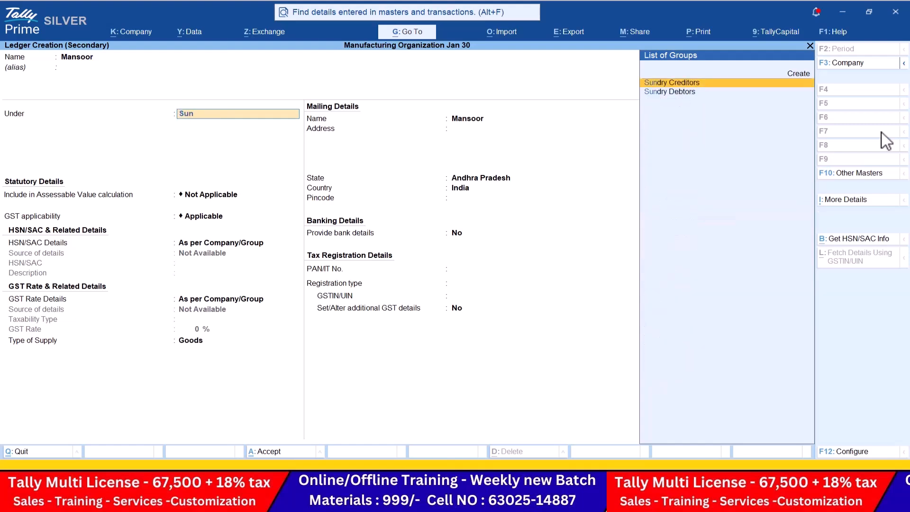
key(Return)
key(ctrl+a)
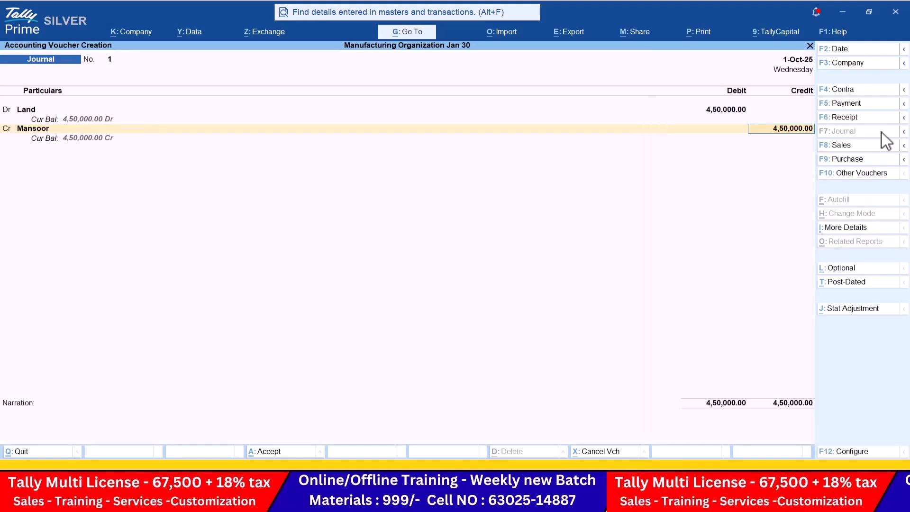
key(Escape)
key(Return)
Open the Profit & Loss A/c from the Gateway of Tally and show it in detailed format.
key(Down)
key(Down)
key(Down)
key(Down)
key(Down)
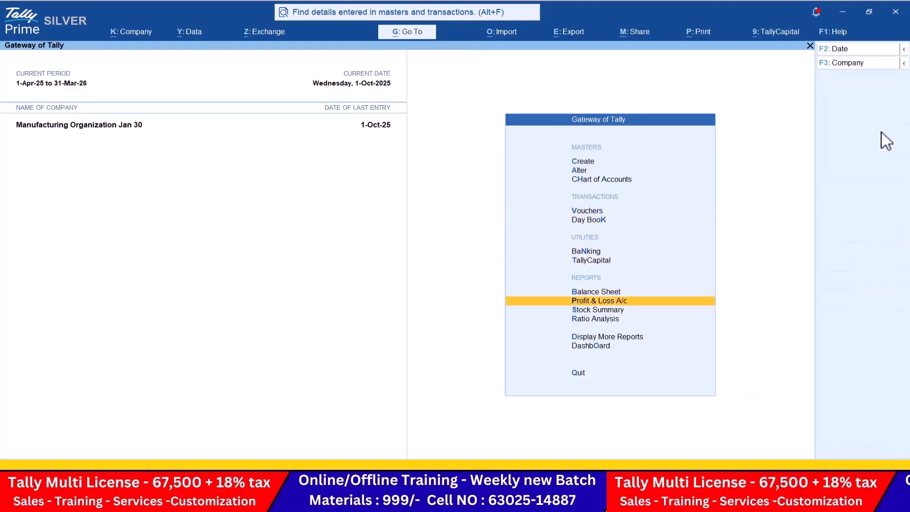
key(Return)
key(alt+F5)
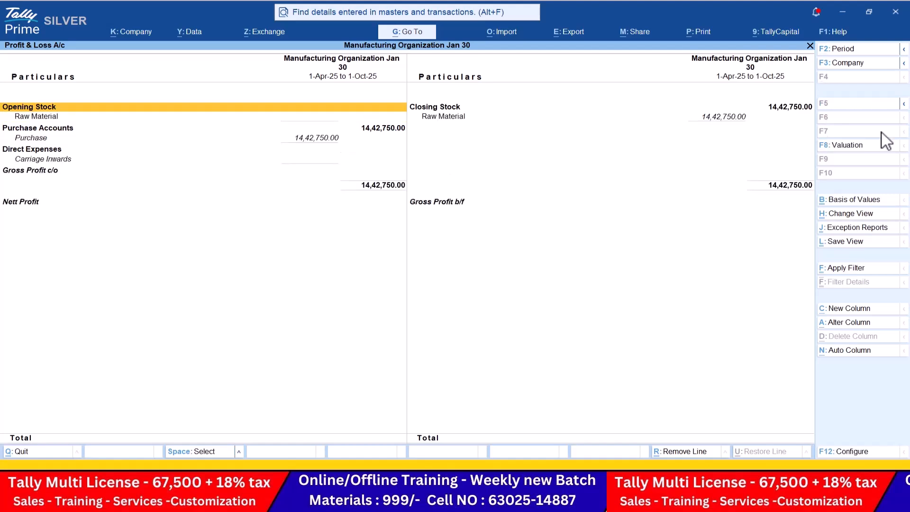
Compare the report with the PDF's Module 4 Profit & Loss A/C table for October Month.
key(alt+Tab)
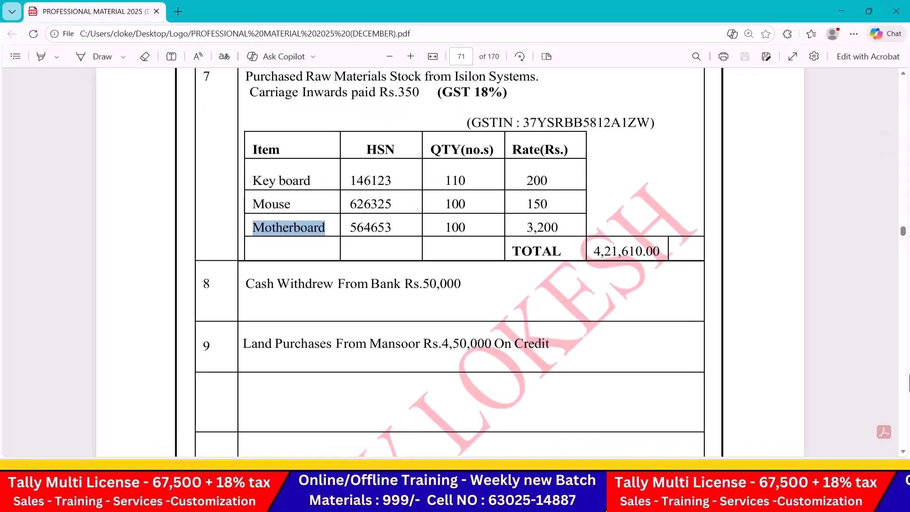
scroll(904, 379, down, 20)
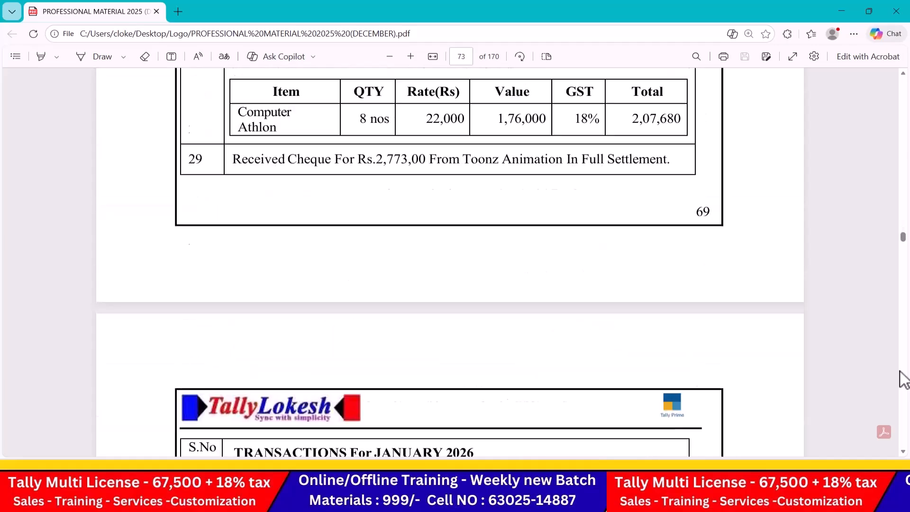
scroll(904, 380, down, 20)
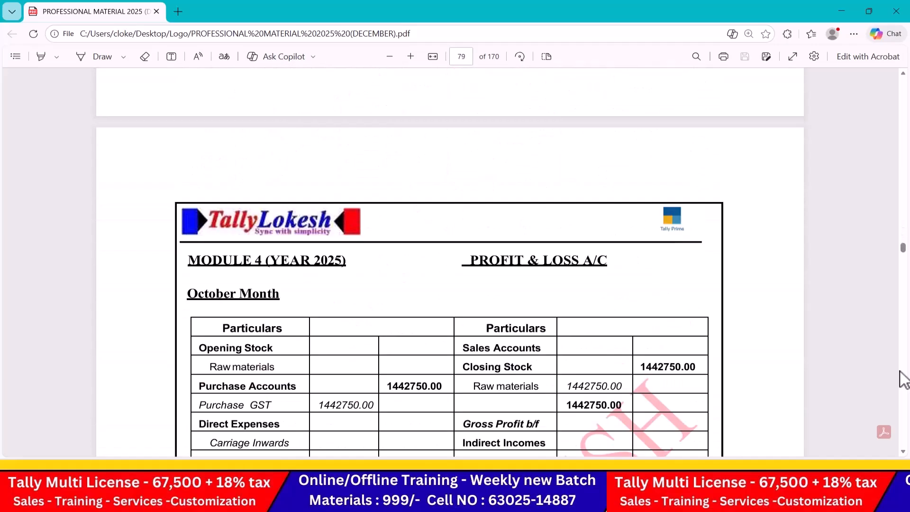
click(904, 74)
click(903, 74)
click(903, 73)
click(904, 73)
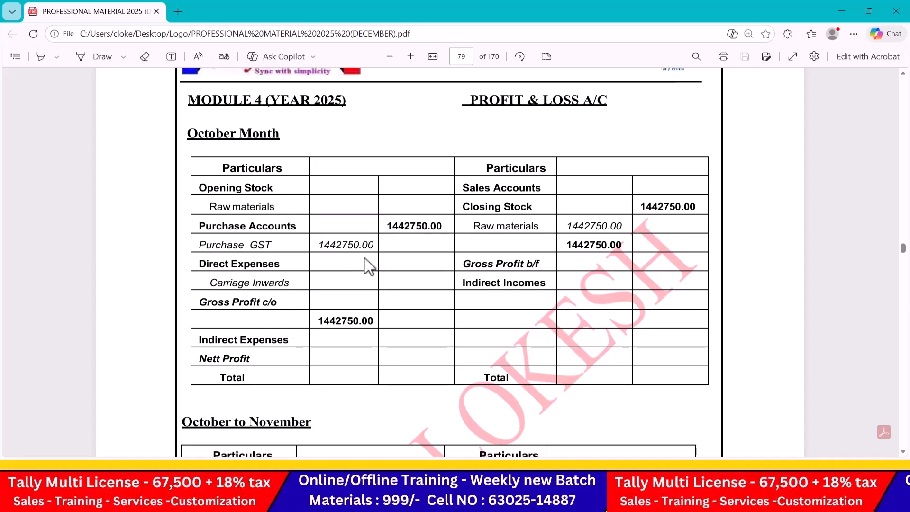
key(alt+Tab)
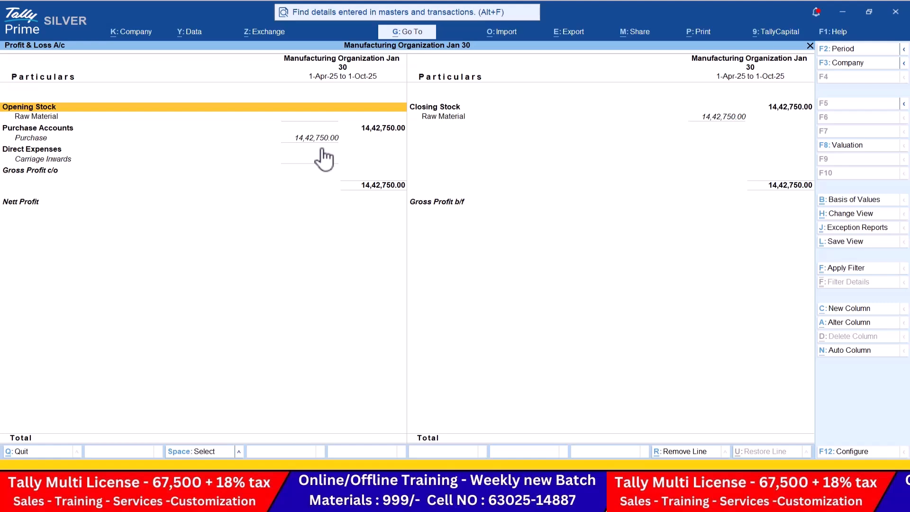
Open the Stock Summary and expand it to show the individual stock items.
key(Escape)
key(Down)
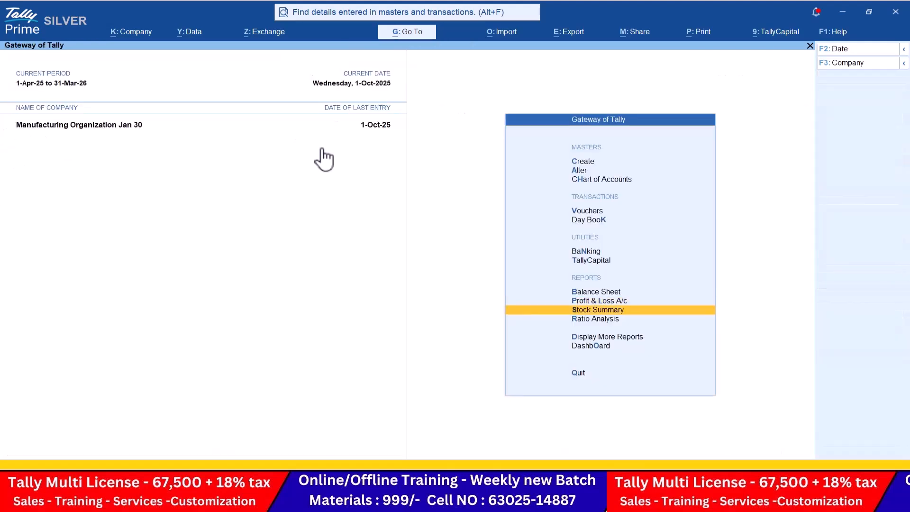
key(Return)
key(alt+F5)
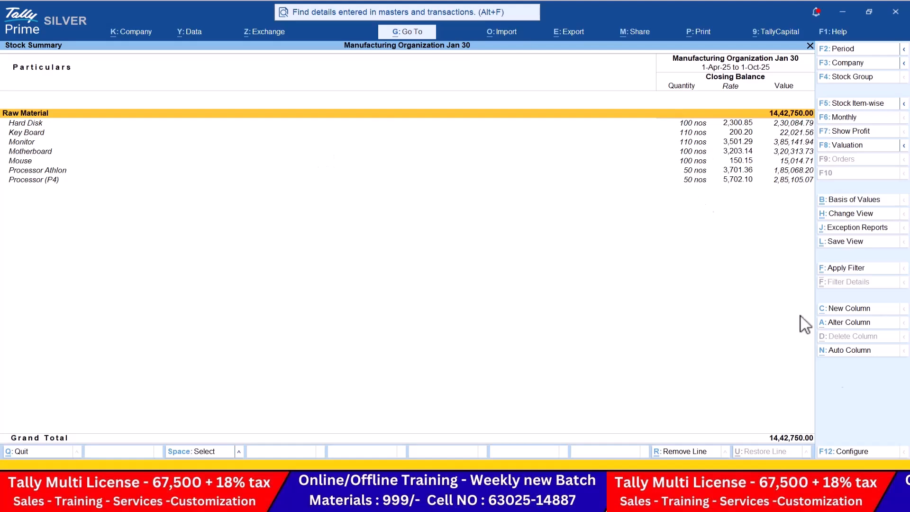
Configure the Stock Summary with Show Goods Inwards and Show Goods Outwards both set to Yes.
click(859, 454)
key(Down)
key(Down)
key(Down)
key(Down)
key(Down)
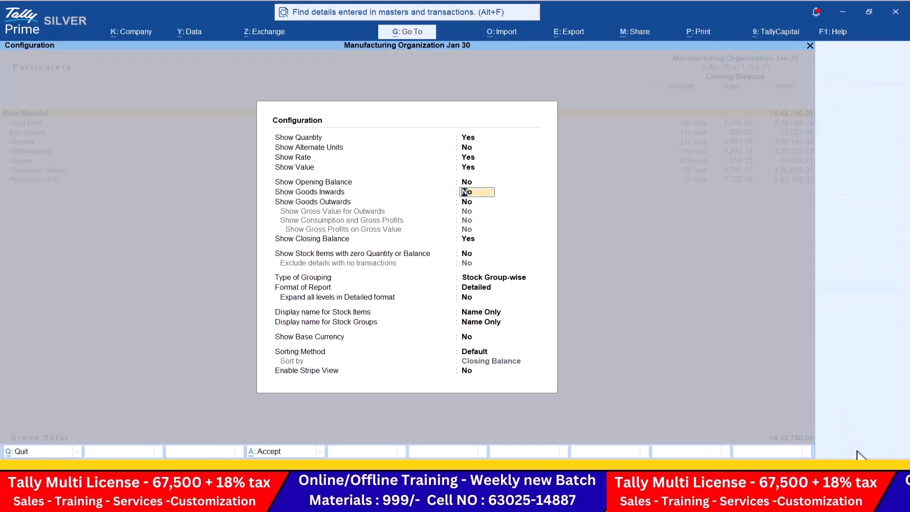
key(y)
key(y)
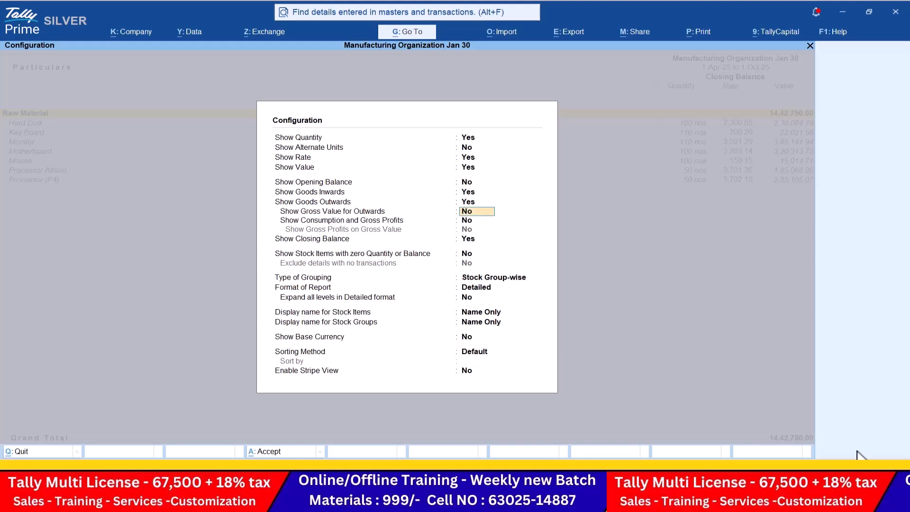
key(ctrl+a)
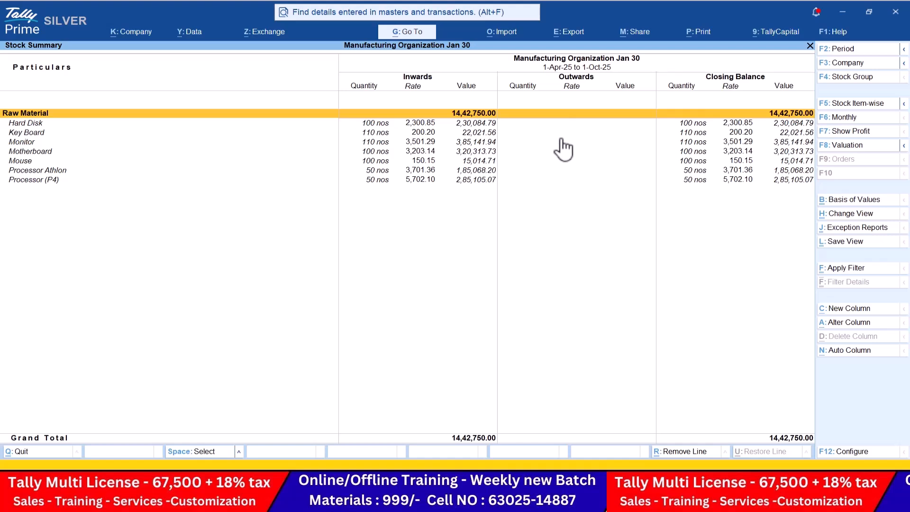
Leave the Stock Summary and examine the Trial Balance among the additional reports.
key(Escape)
key(Down)
key(Down)
key(Return)
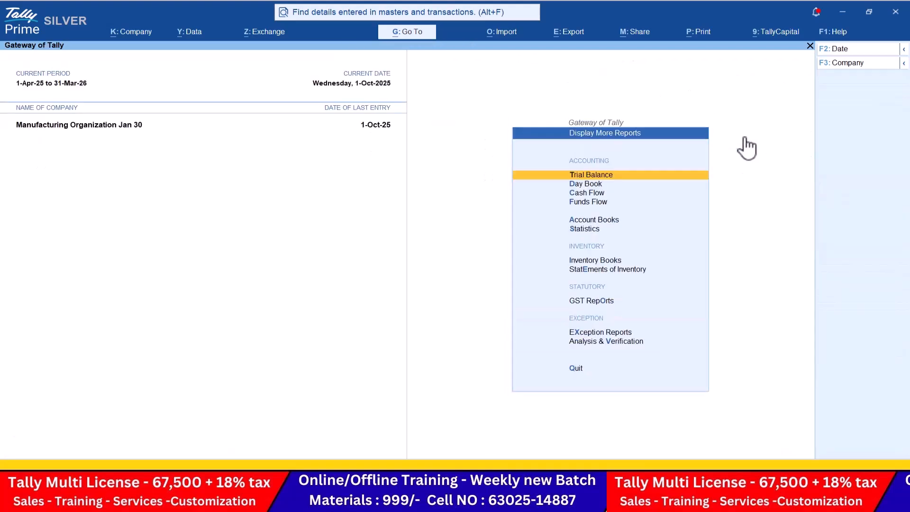
key(Return)
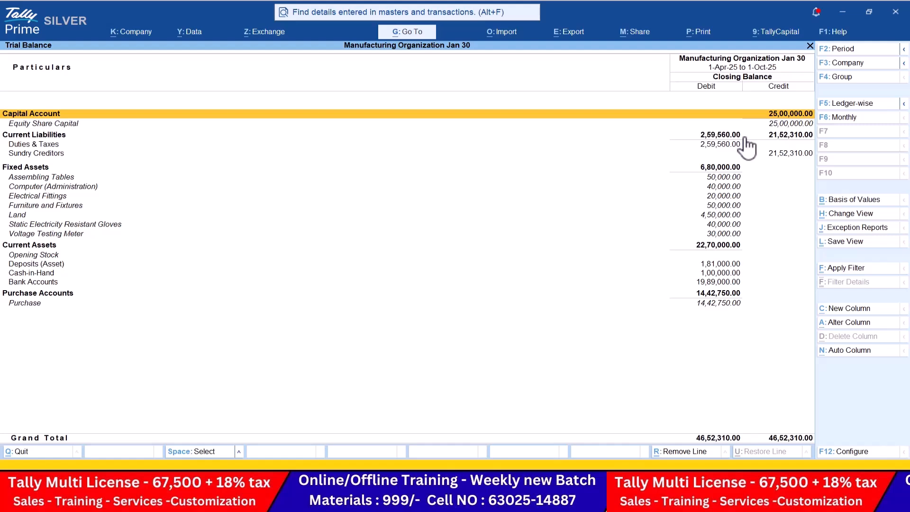
Close the Trial Balance and look over the company Dashboard.
key(Escape)
key(Down)
key(Return)
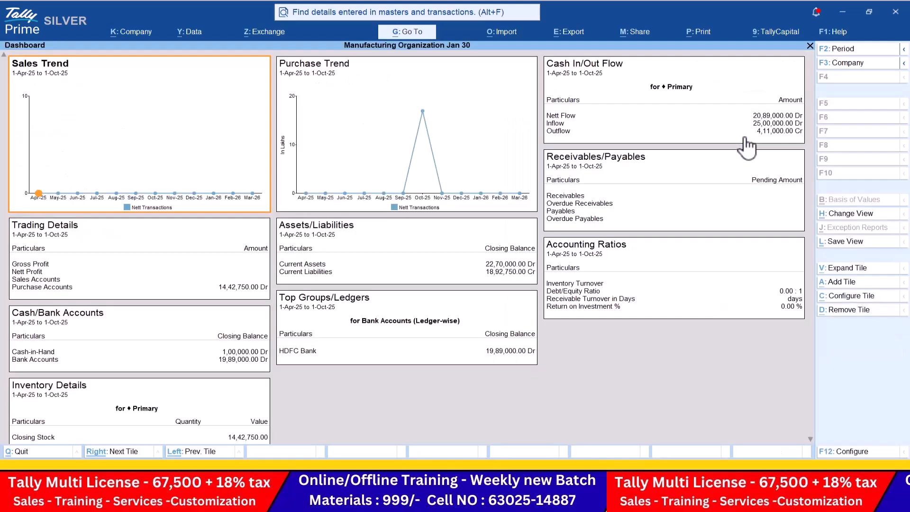
Close the Dashboard and open the Cash/Bank Summary from the account books to examine the balances.
key(Escape)
key(Up)
key(Return)
key(Down)
key(Down)
key(Down)
key(Down)
key(Return)
key(Return)
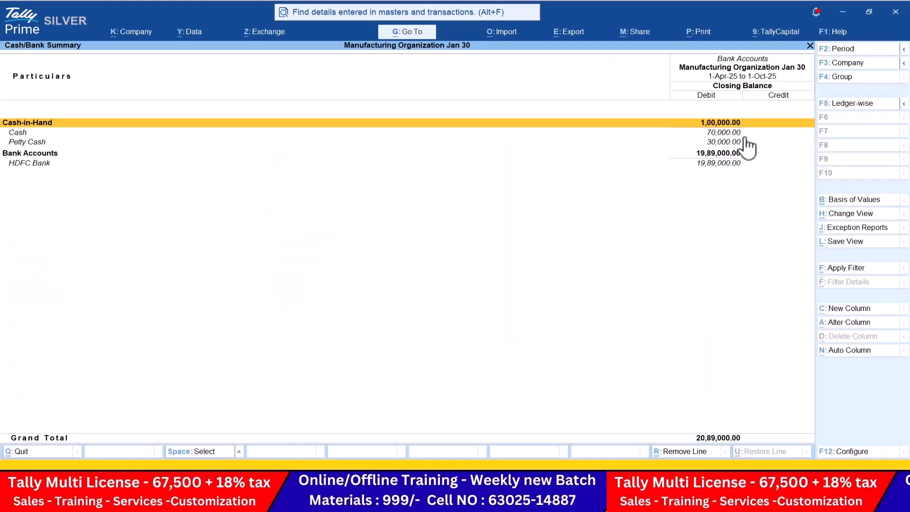
Close the Cash/Bank Summary and open the Purchase Register to examine the monthly purchases.
key(Escape)
key(Down)
key(Down)
key(Down)
key(Down)
key(Down)
key(Down)
key(Down)
key(Down)
key(Return)
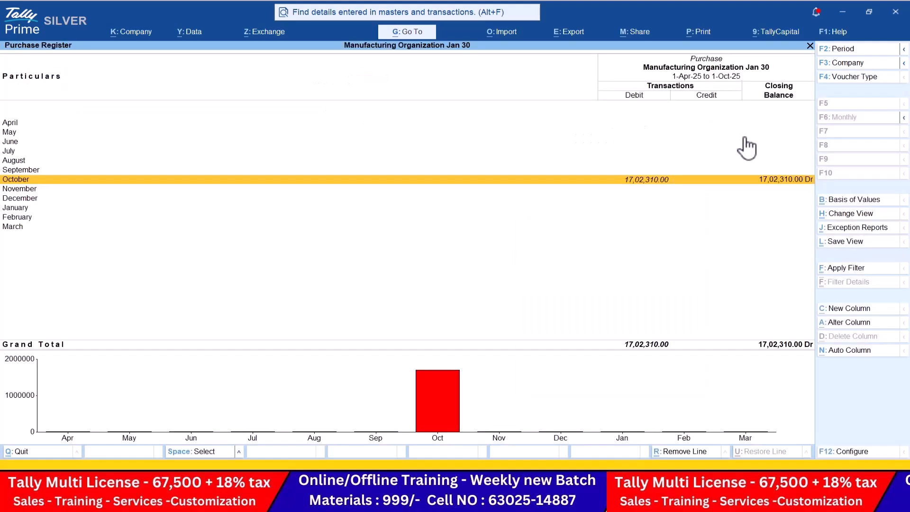
Look through the three registers listed above the Purchase Register, opening and closing each in turn.
key(Escape)
key(Up)
key(Return)
key(Escape)
key(Up)
key(Return)
key(Escape)
key(Up)
key(Return)
key(Escape)
Open the Statistics report and go through the voucher types from Contra down to Payment.
key(Escape)
key(Down)
key(Return)
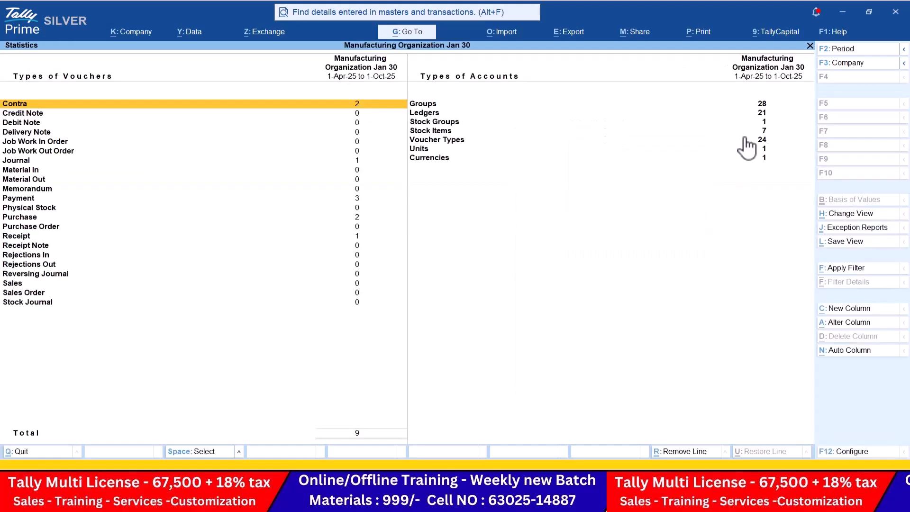
key(Down)
key(Down)
key(Down)
key(Down)
key(Down)
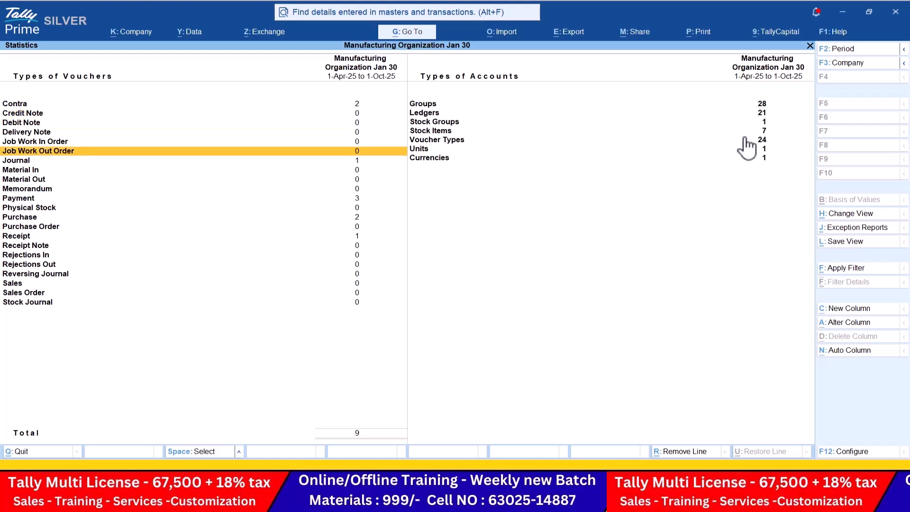
key(Down)
key(Down)
key(Down)
key(Down)
key(Down)
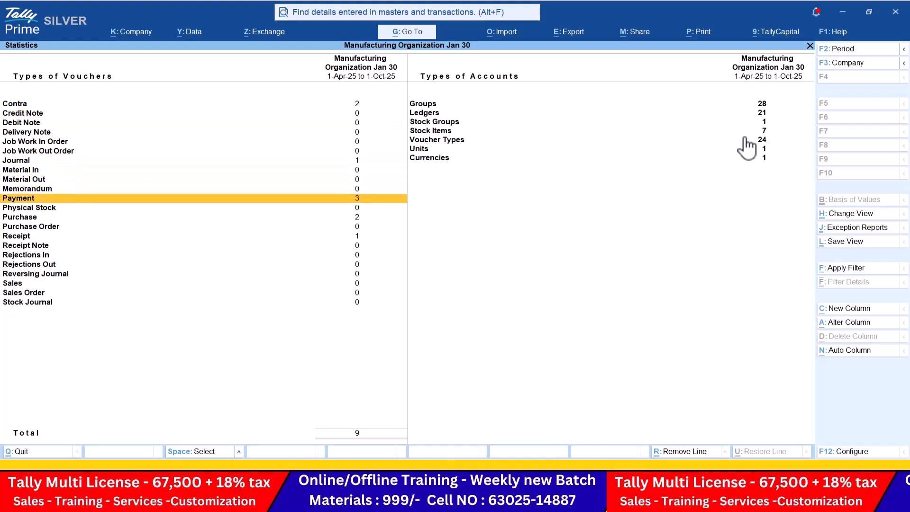
Go through the remaining voucher types in the Statistics report from Payment down to Purchase Order.
key(Down)
key(Down)
key(Down)
key(Down)
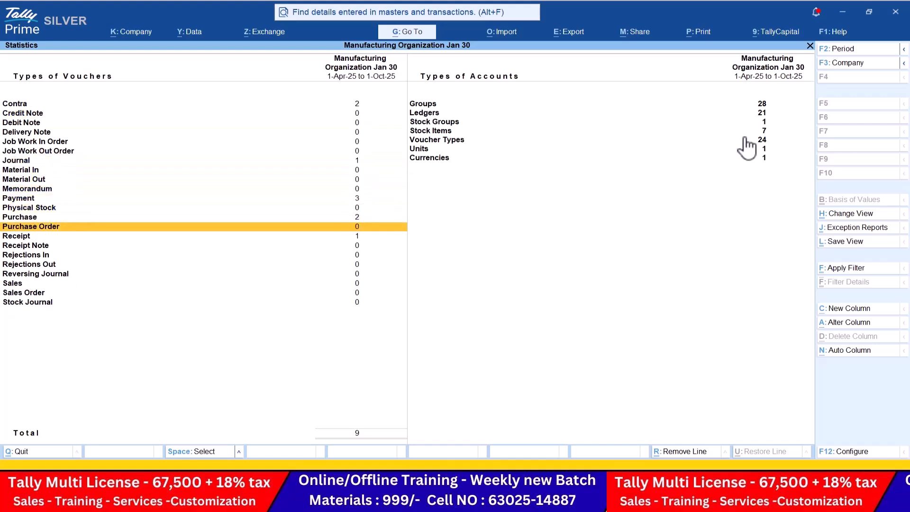
Examine the types of accounts in the Statistics report, going from Groups down to Voucher Types.
key(Right)
key(Up)
key(Up)
key(Up)
key(Up)
key(Up)
key(Up)
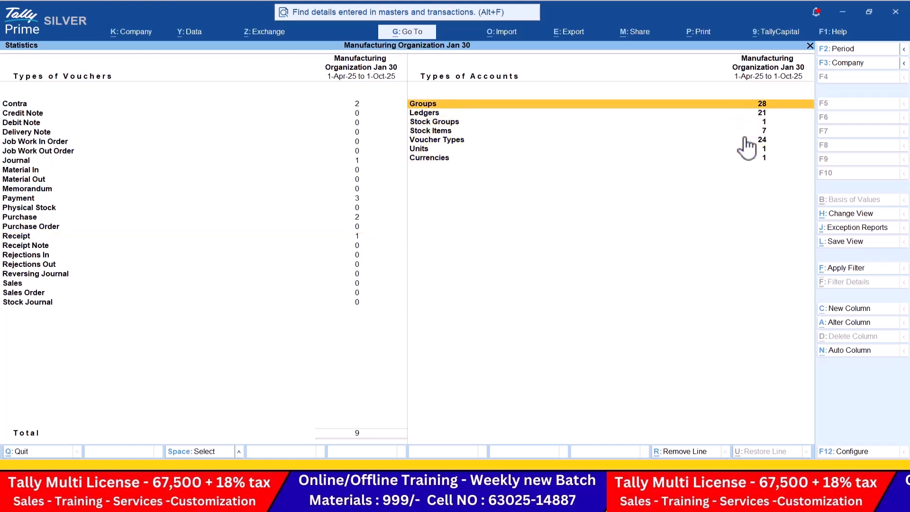
key(Down)
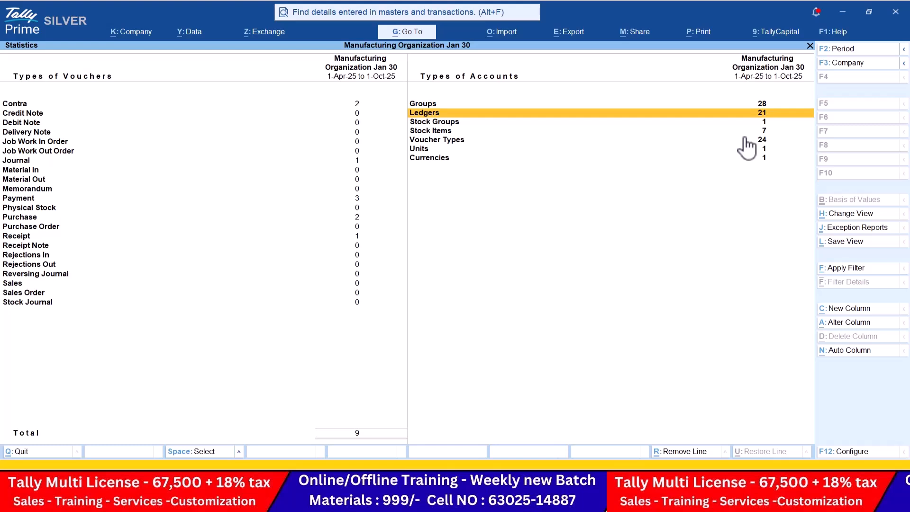
key(Down)
key(Down)
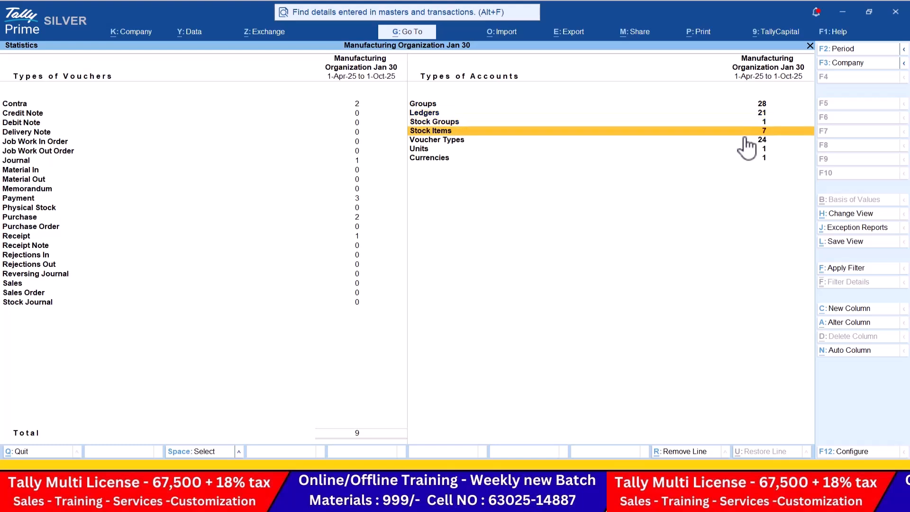
key(Down)
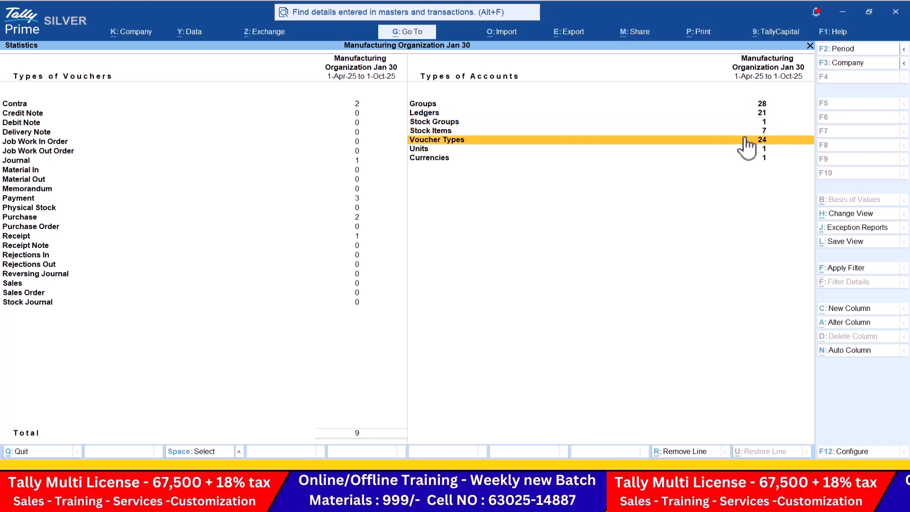
Close the Statistics report, view the stock item list under Inventory Books, and return to the additional reports.
key(Escape)
key(Down)
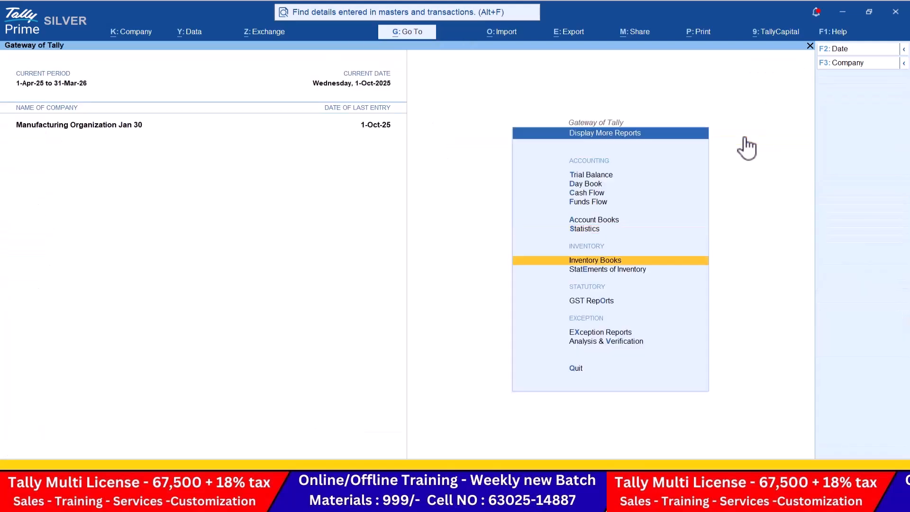
key(Return)
key(Return)
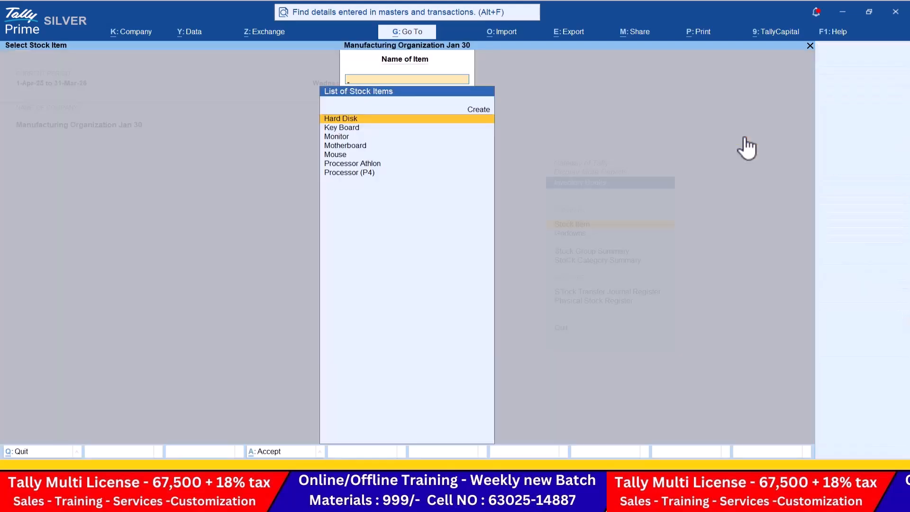
key(Escape)
key(Down)
key(Escape)
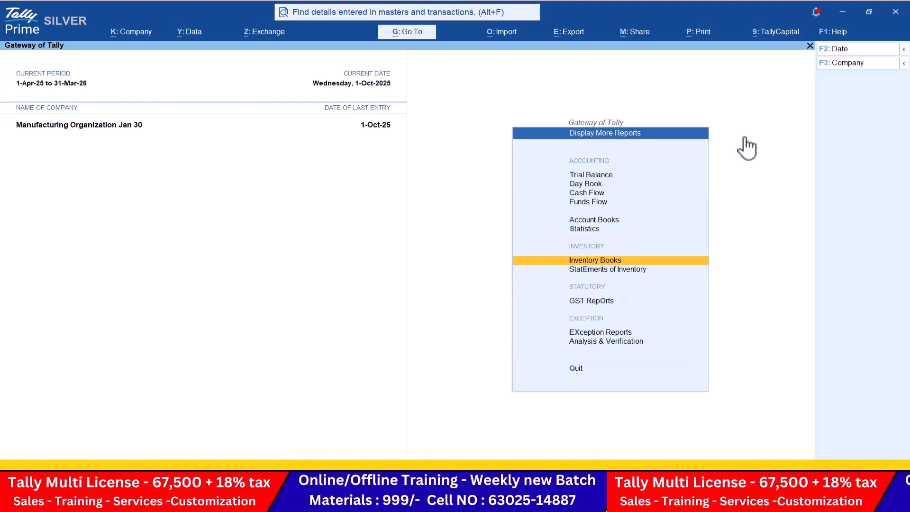
Open the Stock Query from the statements of inventory and examine Hard Disk, Key Board and one further stock item.
key(Down)
key(Return)
key(Return)
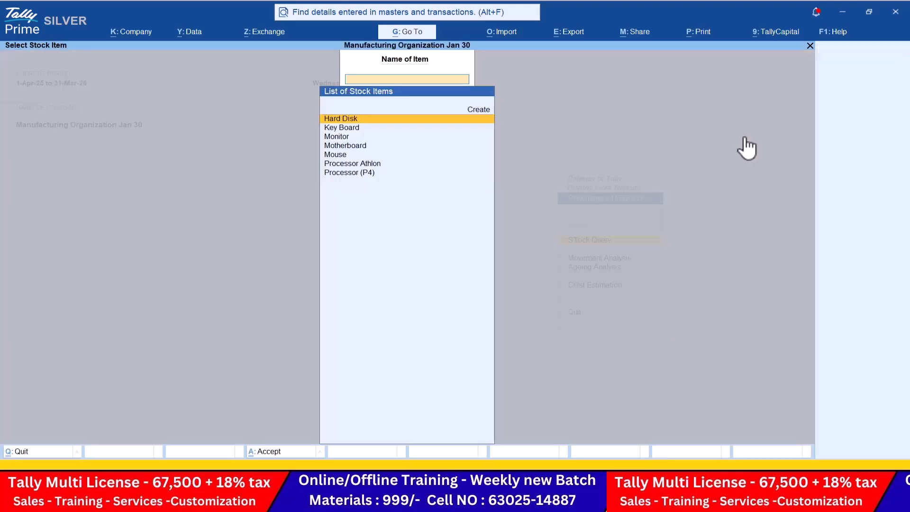
key(Return)
key(F4)
key(Down)
key(Return)
key(F4)
key(Down)
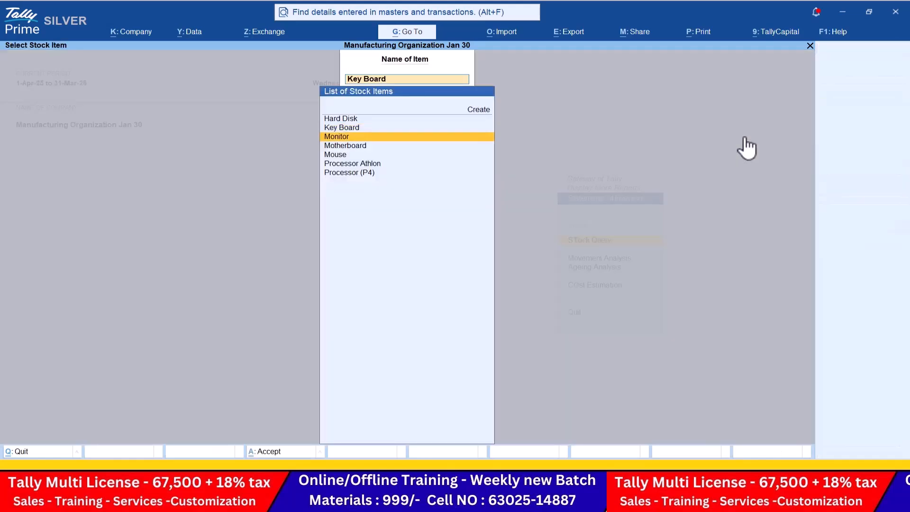
key(Down)
key(Return)
key(F4)
Leave the Stock Query and return to the reports listed on the Gateway of Tally.
key(Escape)
key(Escape)
key(Up)
key(Up)
key(Up)
key(Up)
key(Up)
key(Up)
key(Up)
key(Up)
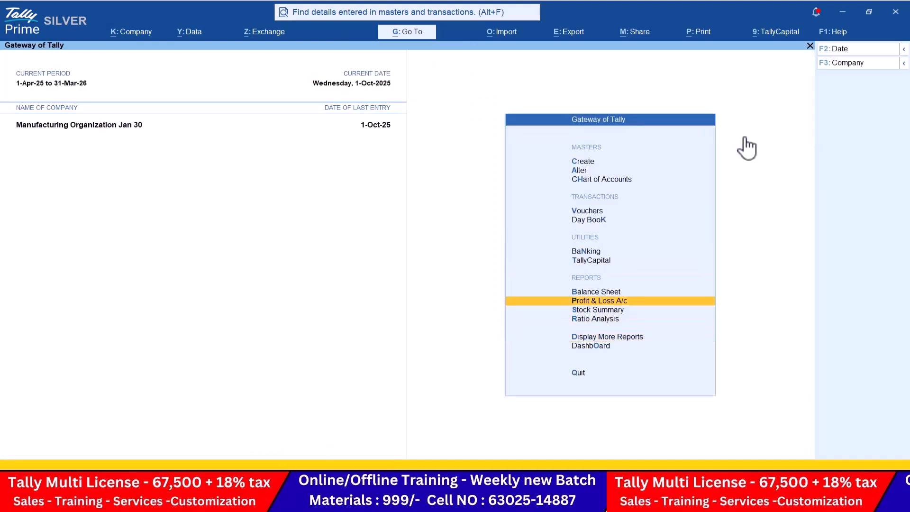
Switch to the PDF in the browser and page back from the October Profit & Loss figures through the Module 4 transactions.
key(alt+Tab)
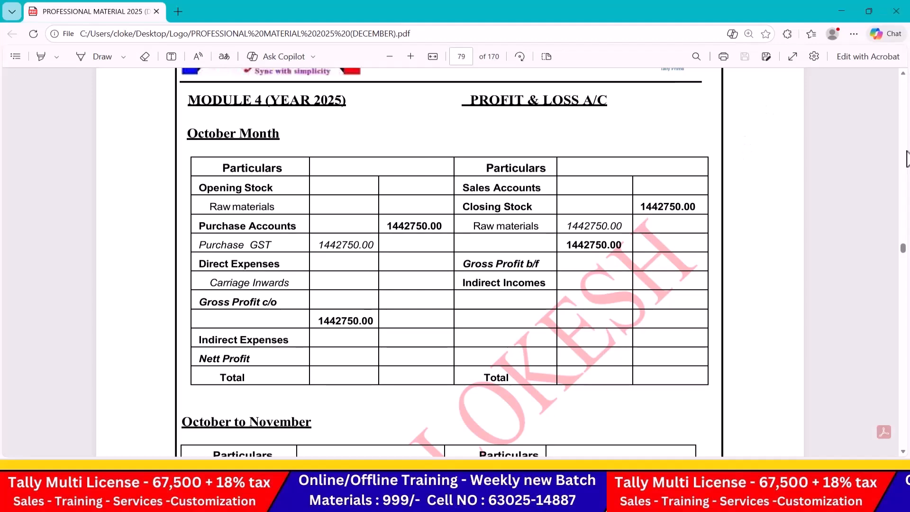
scroll(908, 147, up, 10)
scroll(907, 152, up, 15)
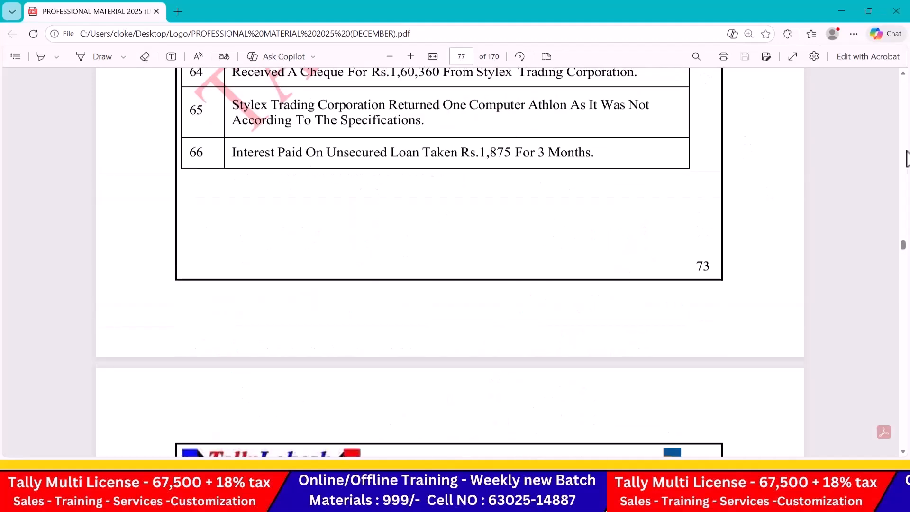
scroll(907, 158, up, 15)
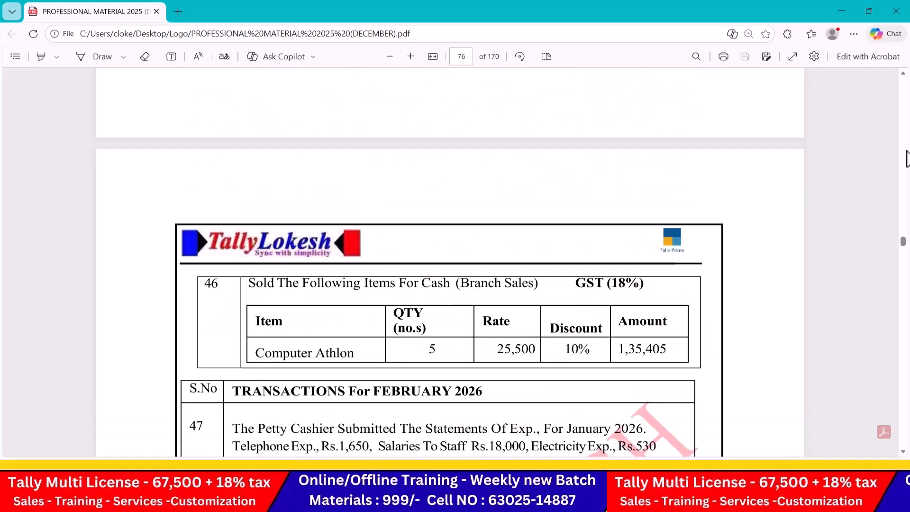
scroll(907, 159, up, 10)
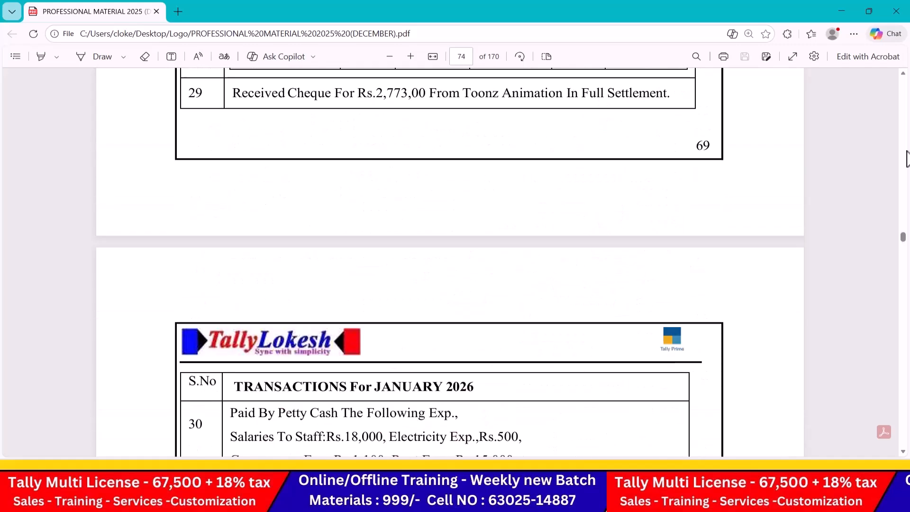
Review the November 2025 transactions in the PDF, examining the Computer P4 and Computer Athlon assembly entries and their peripherals.
scroll(907, 159, up, 10)
scroll(907, 159, up, 10)
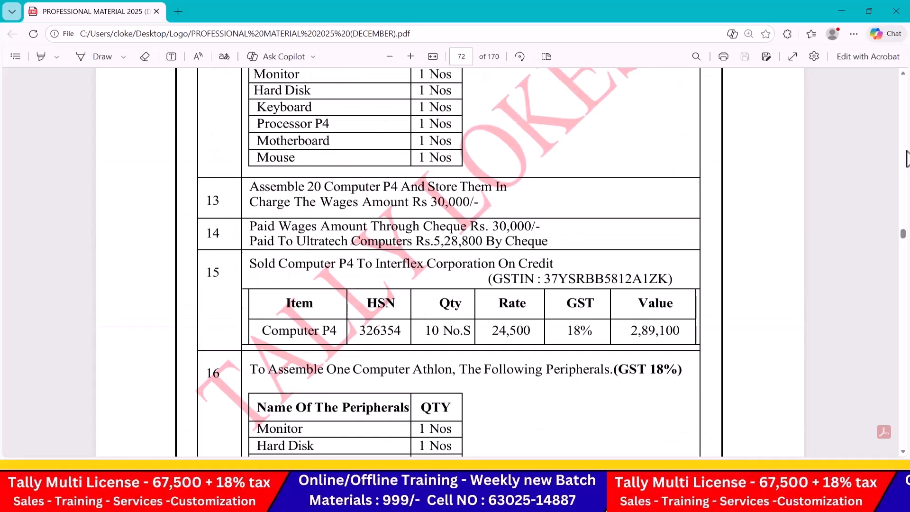
click(903, 452)
click(905, 453)
click(904, 453)
click(905, 453)
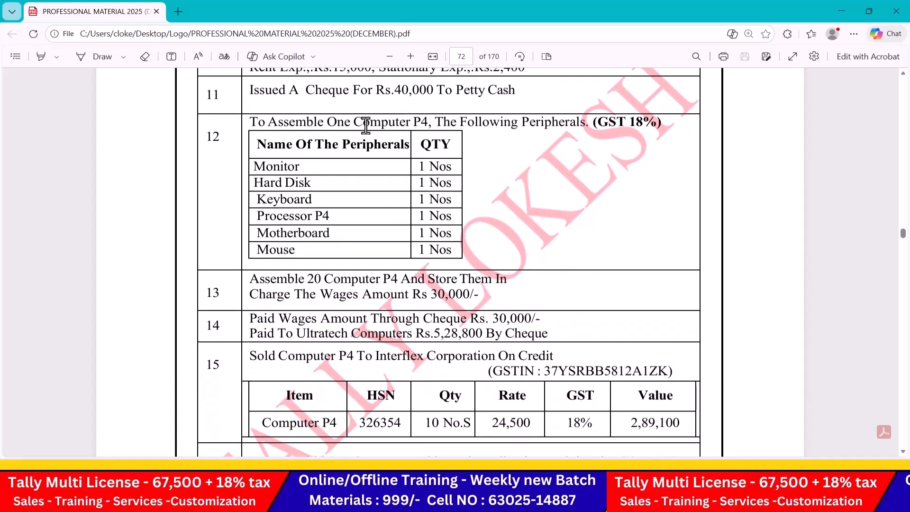
scroll(389, 136, down, 4)
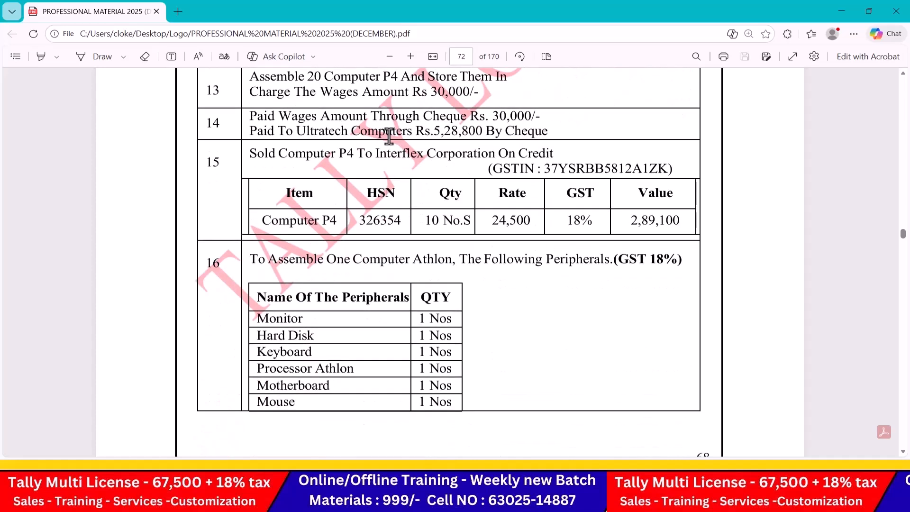
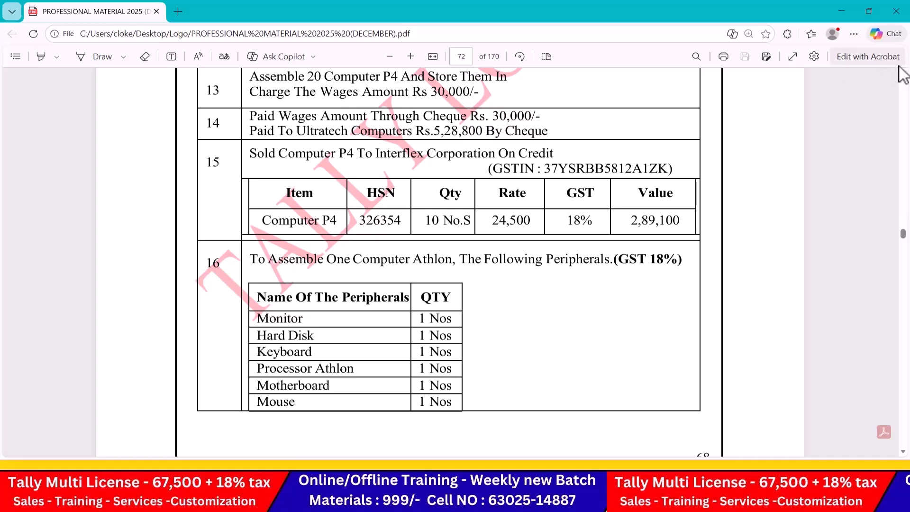
scroll(903, 80, up, 2)
scroll(903, 83, up, 5)
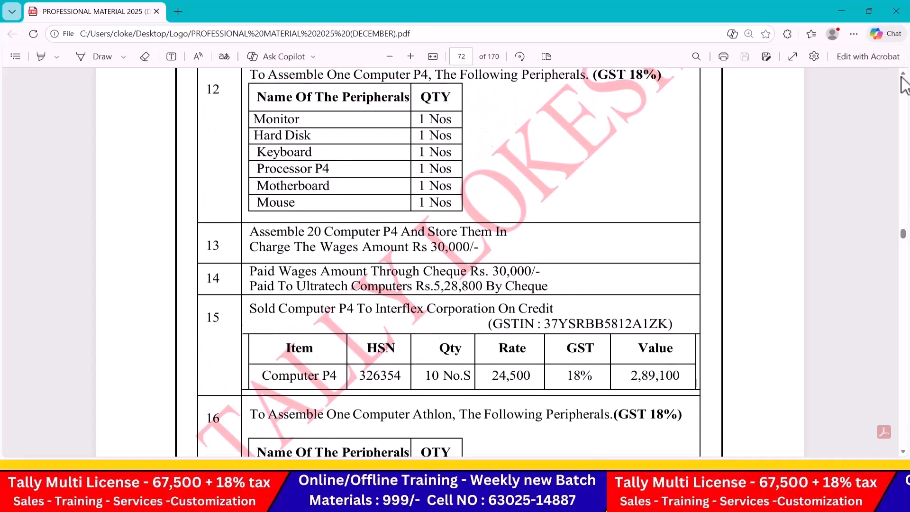
scroll(903, 79, up, 1)
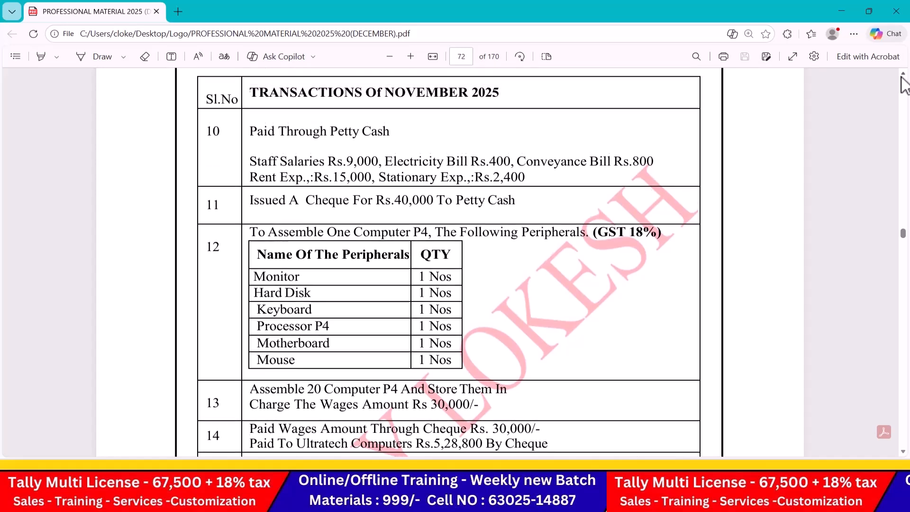
Switch to TallyPrime and open the creation form for a new stock item.
key(alt+Tab)
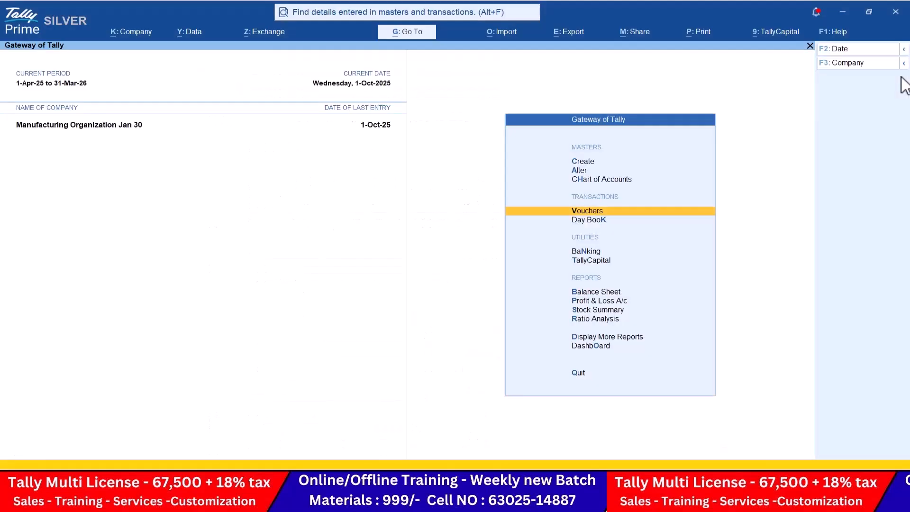
key(Up)
key(Up)
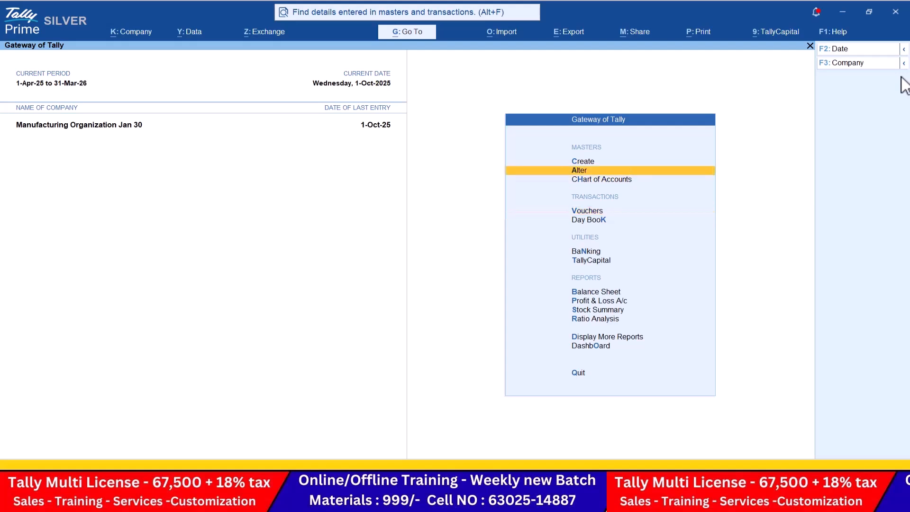
key(Up)
key(Return)
key(Down)
key(Down)
key(Down)
key(Down)
key(Down)
key(Down)
key(Return)
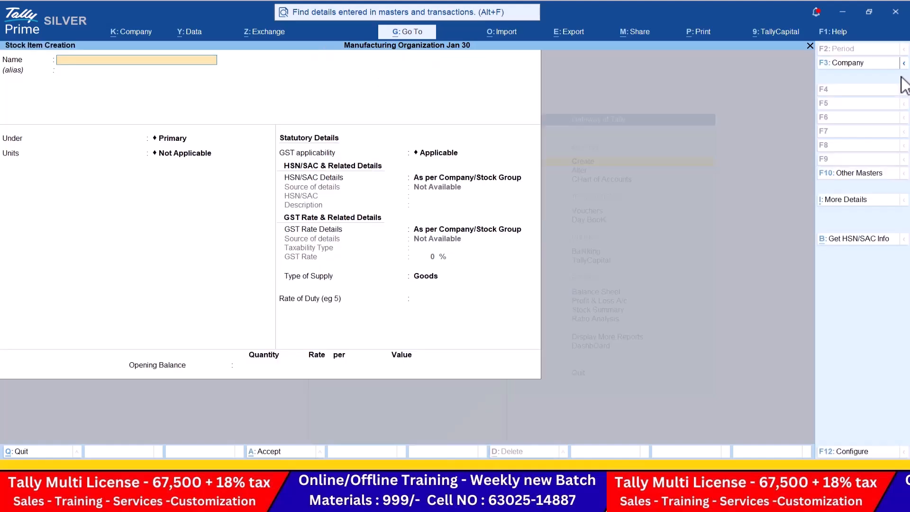
Name the new stock item "Computer P4" and leave its alias blank.
key(alt+Tab)
key(alt+Tab)
text(Computer P4)
key(Return)
key(Return)
Create a "Finished Goods" stock group for Computer P4 and set the item's units to nos.
key(alt+c)
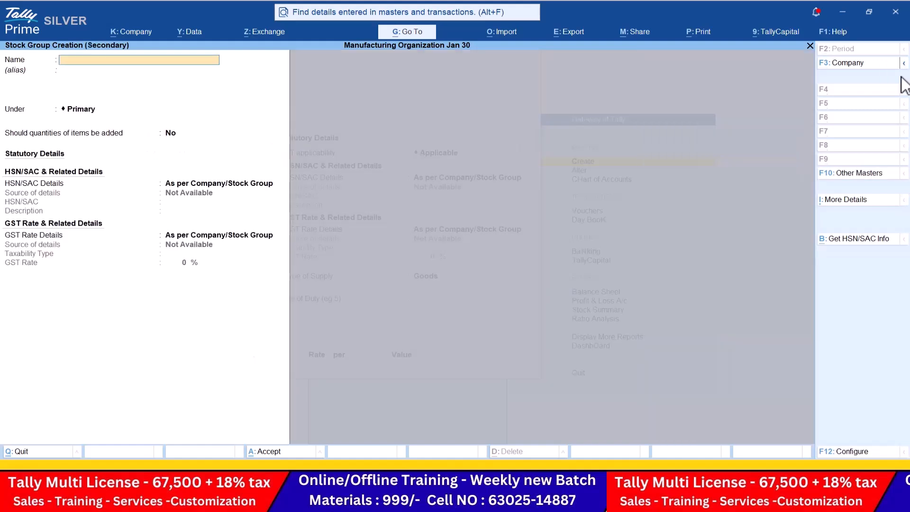
text(Finished Good)
key(Return)
key(ctrl+a)
key(Down)
key(Return)
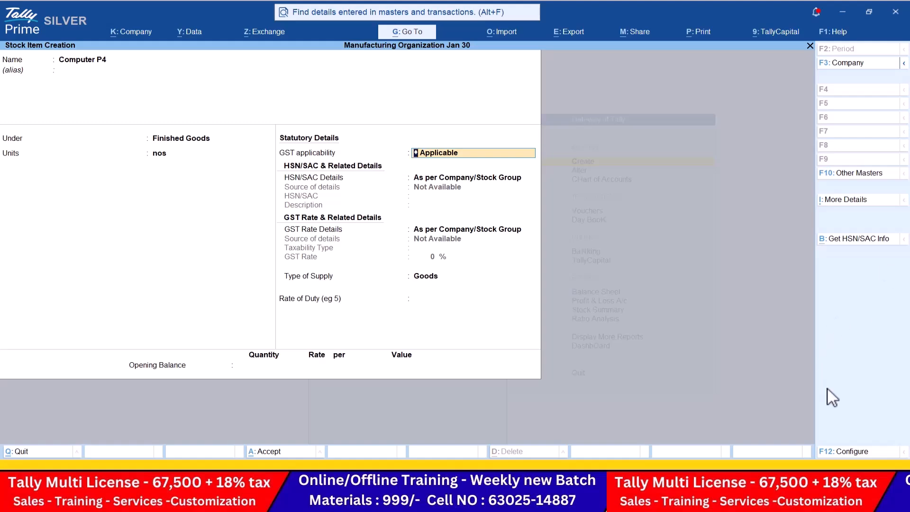
Enable Set Components List (Bill of Materials) in the stock item configuration and return to the item's Set components field.
click(860, 453)
key(Down)
key(Down)
key(Down)
key(Down)
key(Down)
key(Down)
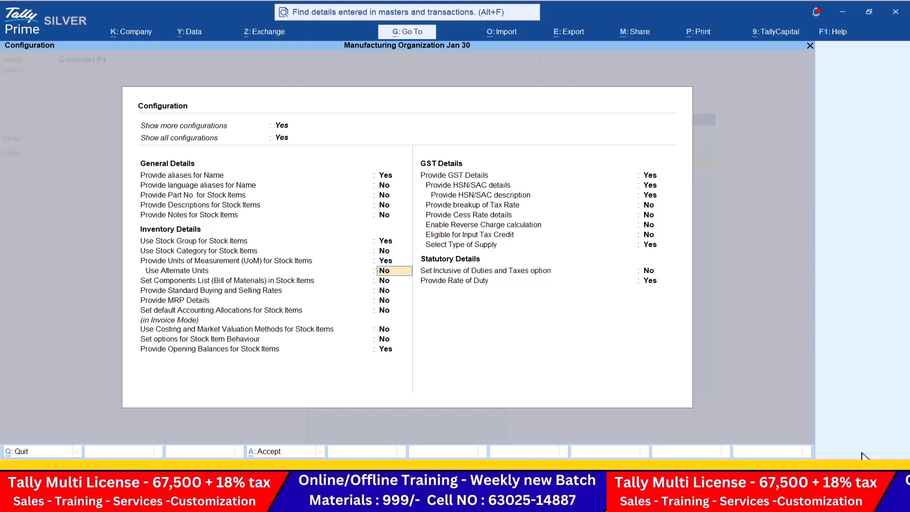
key(Down)
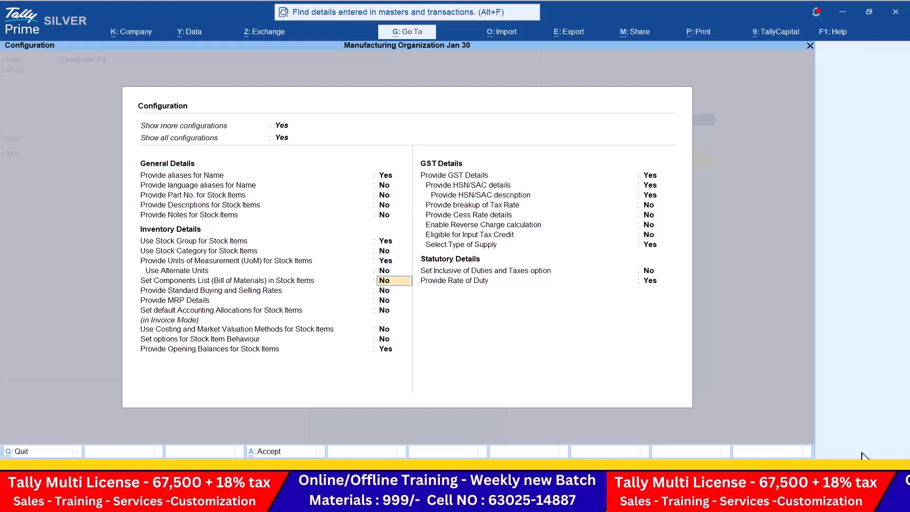
key(Down)
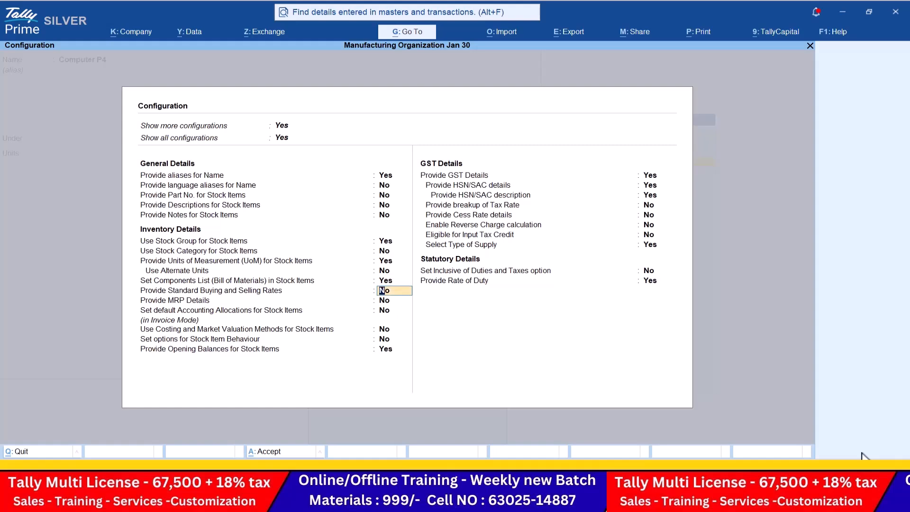
key(ctrl+a)
key(BackSpace)
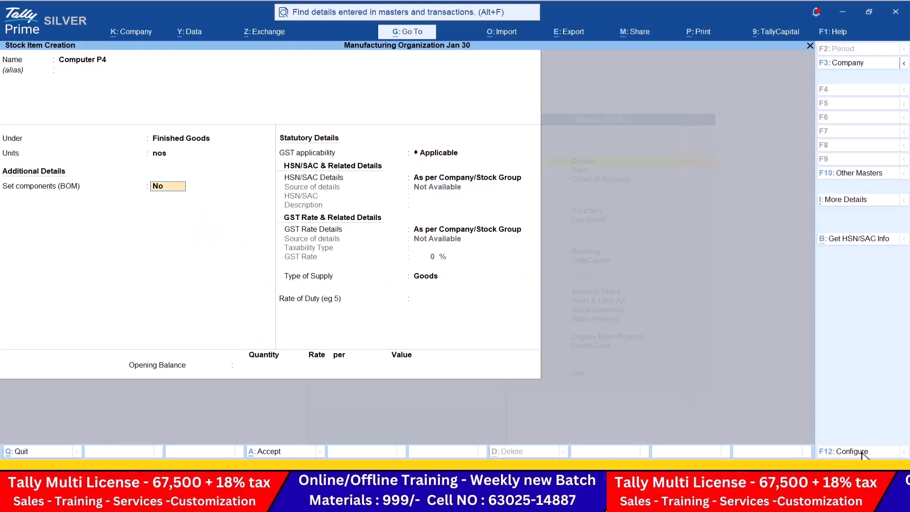
Turn on components for the item and create a BOM named "Computer P4" with 1 nos as the unit of manufacture.
text(y)
key(Return)
text(Computer)
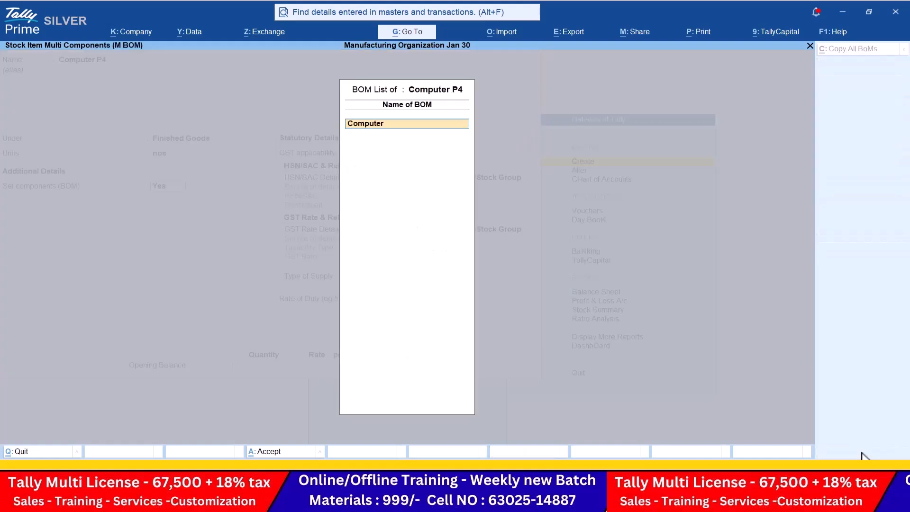
text( P4)
key(Return)
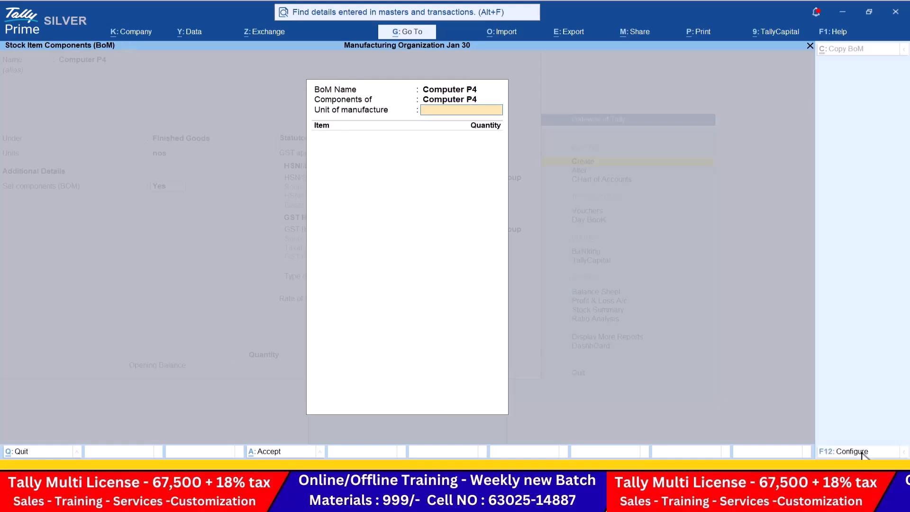
text(1)
key(Return)
Check the peripherals list in the PDF and add Monitor, 1 nos, to the Computer P4 BOM.
key(alt+Tab)
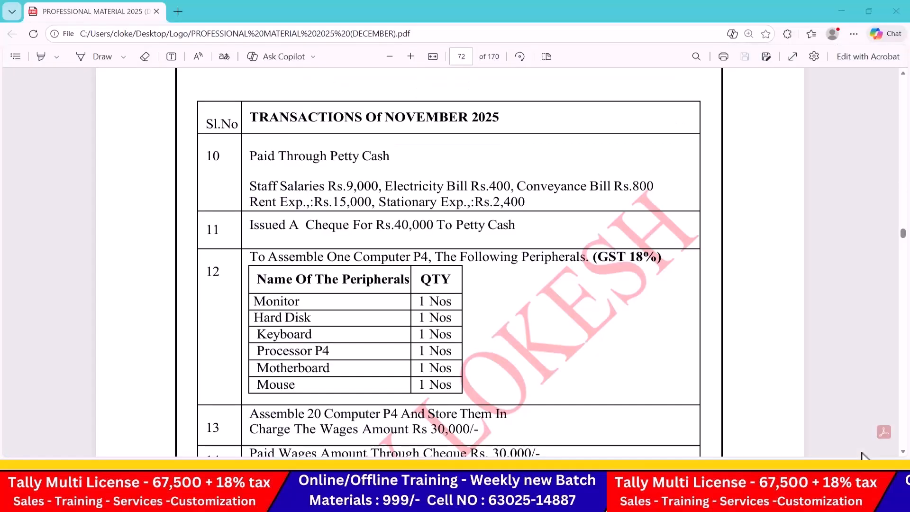
key(alt+Tab)
text(Mo)
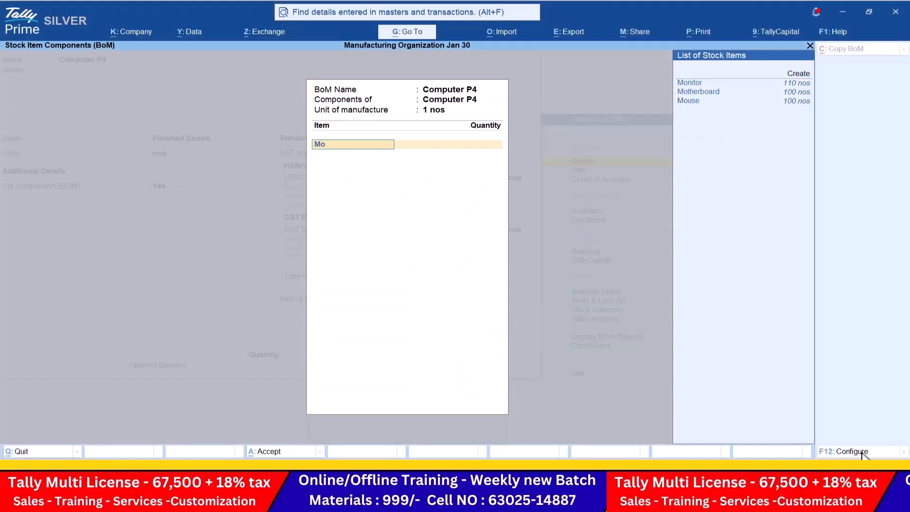
key(Return)
text(1)
key(Return)
Add Hard Disk with a quantity of 1 nos to the Computer P4 BOM.
key(alt+Tab)
key(alt+Tab)
text(H)
key(Return)
text(1)
key(Return)
Add Key Board with a quantity of 1 nos to the Computer P4 BOM, following the PDF list.
key(alt+Tab)
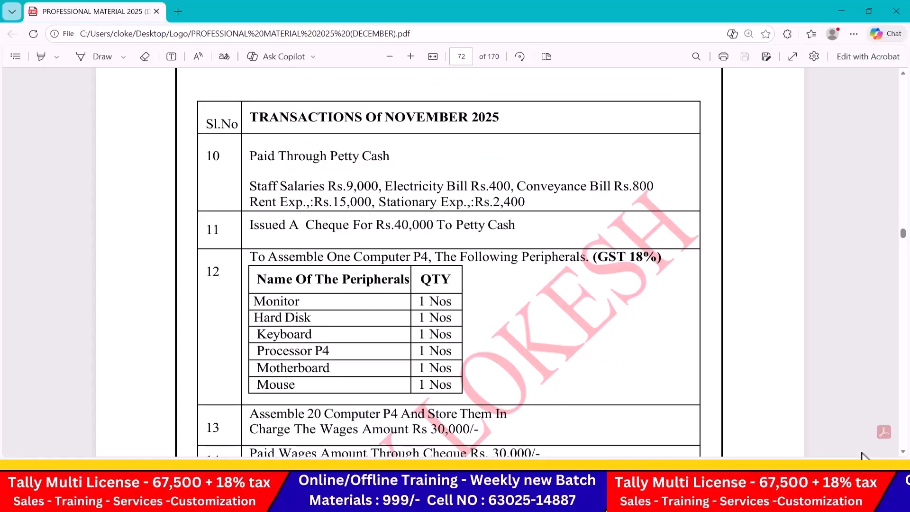
key(alt+Tab)
text(K)
key(Return)
text(1)
key(Return)
Add Processor (P4) with a quantity of 1 nos to the Computer P4 BOM.
key(alt+Tab)
key(alt+Tab)
text(P)
key(Down)
key(Down)
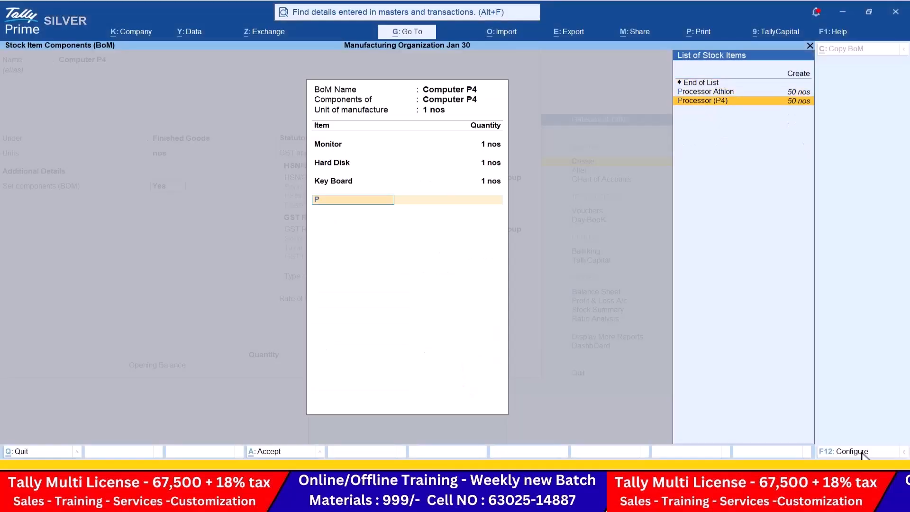
key(Return)
text(1)
key(Return)
Check the PDF list and add Motherboard, 1 nos, to the Computer P4 BOM.
key(alt+Tab)
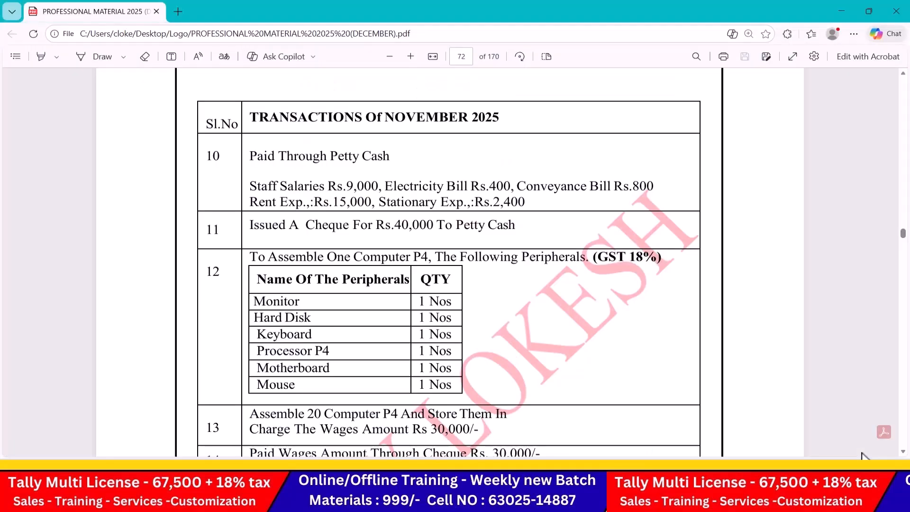
key(alt+Tab)
text(Mo)
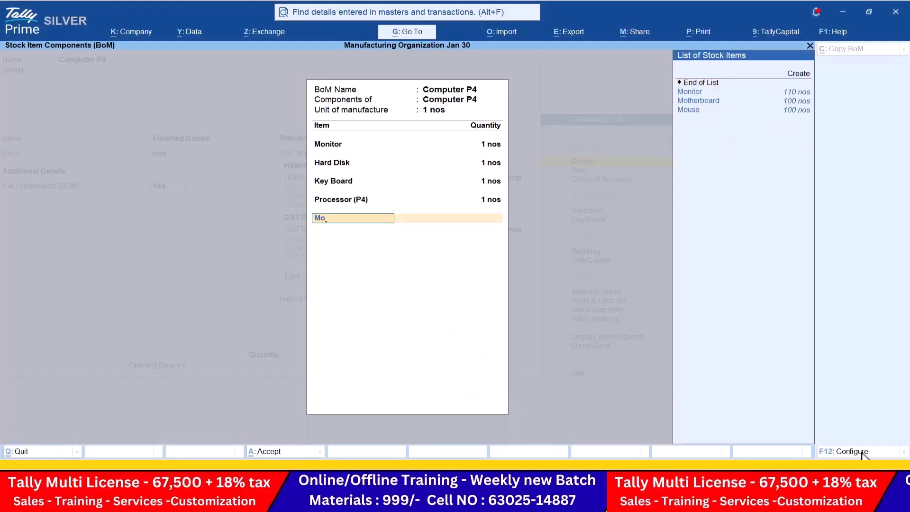
key(Down)
key(Return)
key(Return)
Add Mouse, 1 nos, as the last Computer P4 component and finish the BOM list.
key(alt+Tab)
key(alt+Tab)
text(Mo)
key(Down)
key(Down)
key(Return)
key(Return)
key(Return)
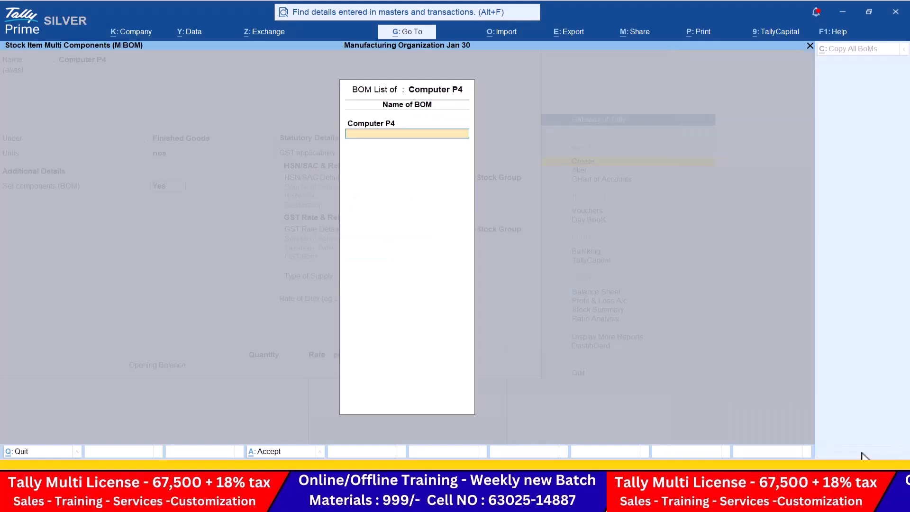
key(Return)
Specify the HSN/SAC details directly on Computer P4 with code 98566 and leave the description blank.
key(Return)
key(Down)
key(Return)
text(98566)
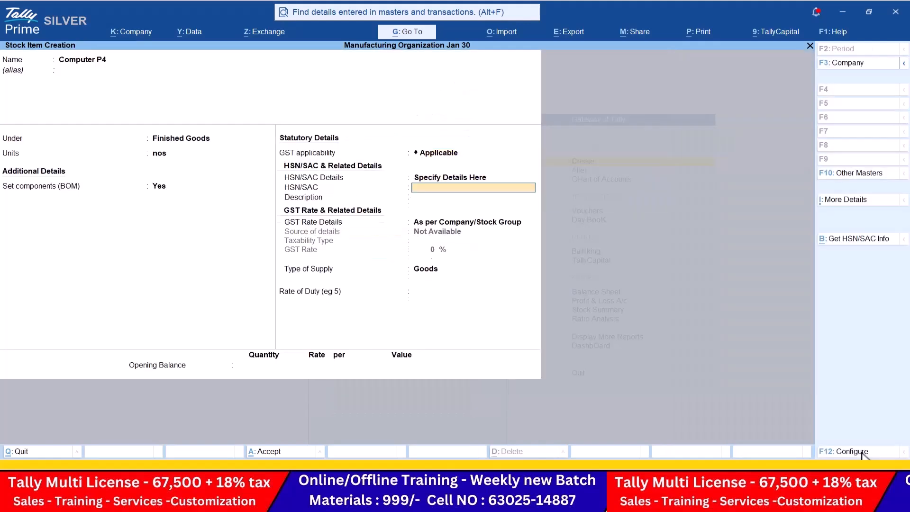
key(Return)
key(Return)
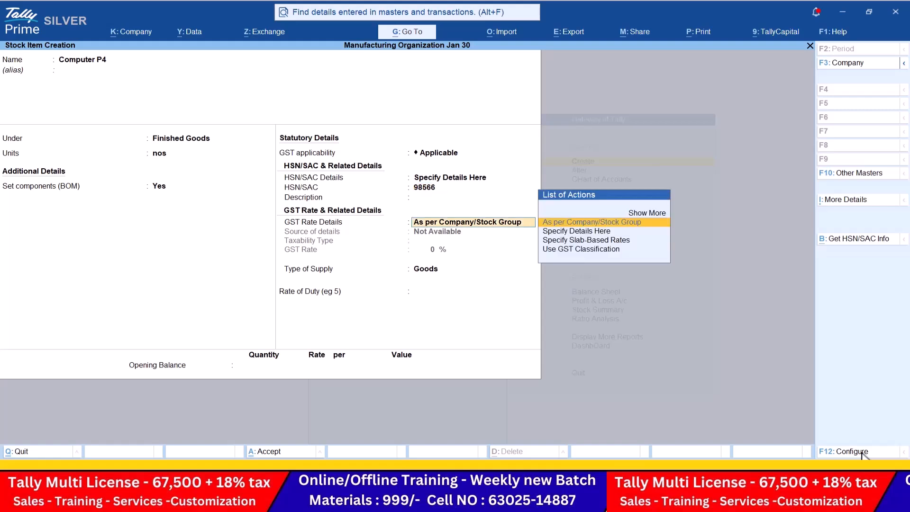
Specify a taxable GST rate of 18% with Goods as the supply type, and save the Computer P4 item.
key(Down)
key(Return)
key(Return)
text(18)
key(Return)
key(Return)
key(Return)
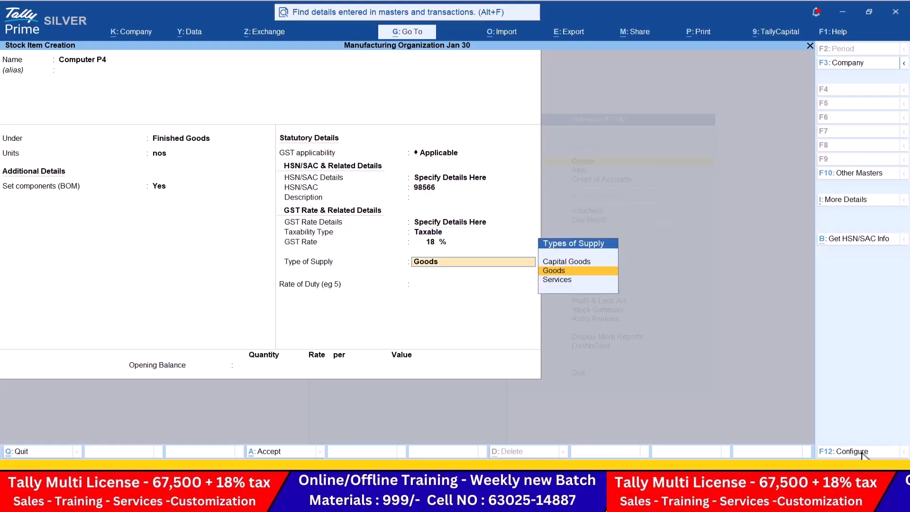
key(Return)
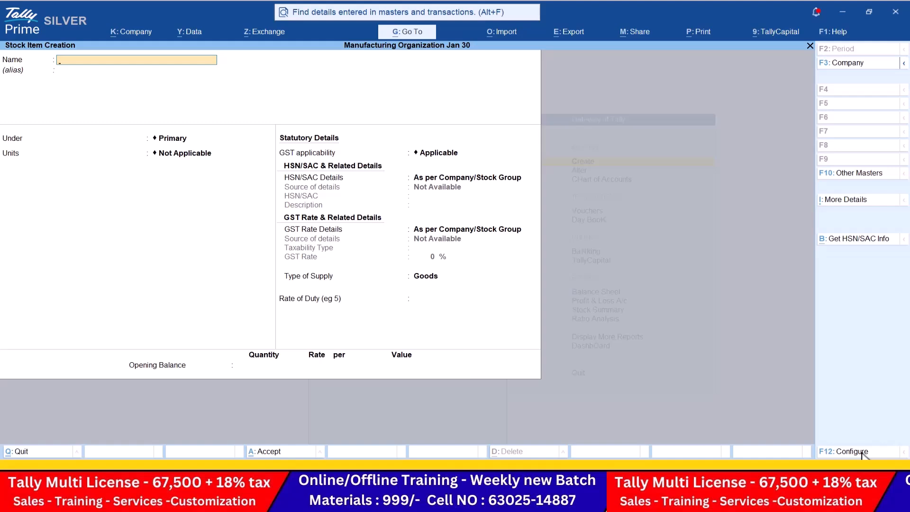
Look up the next assembly entry in the PDF and start stock item "Computer Athlon" under Finished Goods with units nos.
key(alt+Tab)
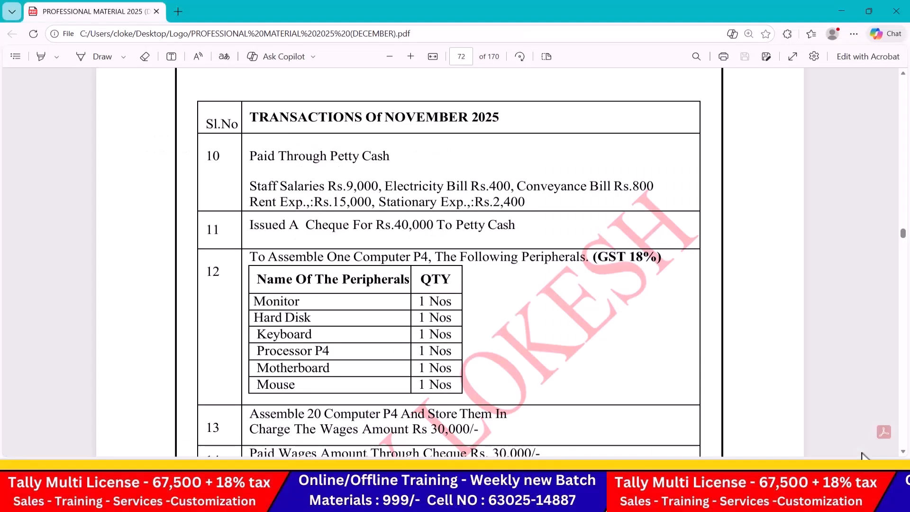
scroll(863, 456, down, 10)
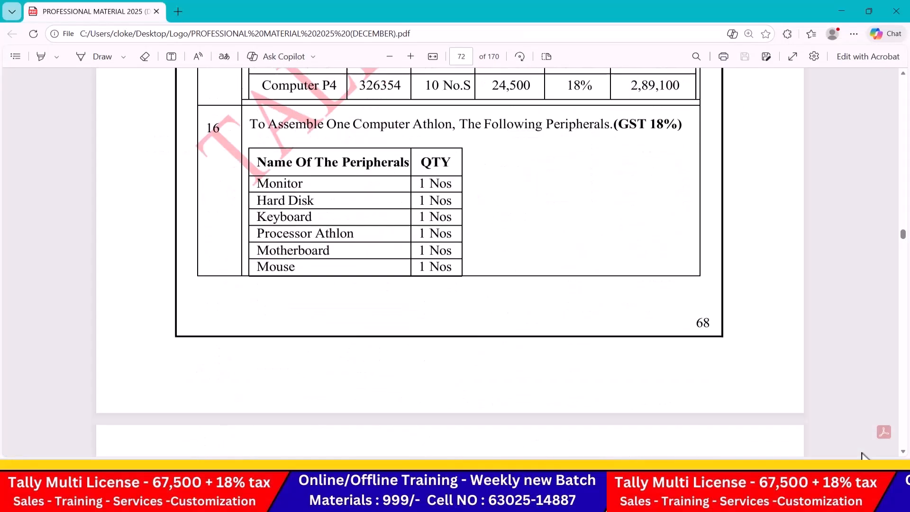
key(alt+Tab)
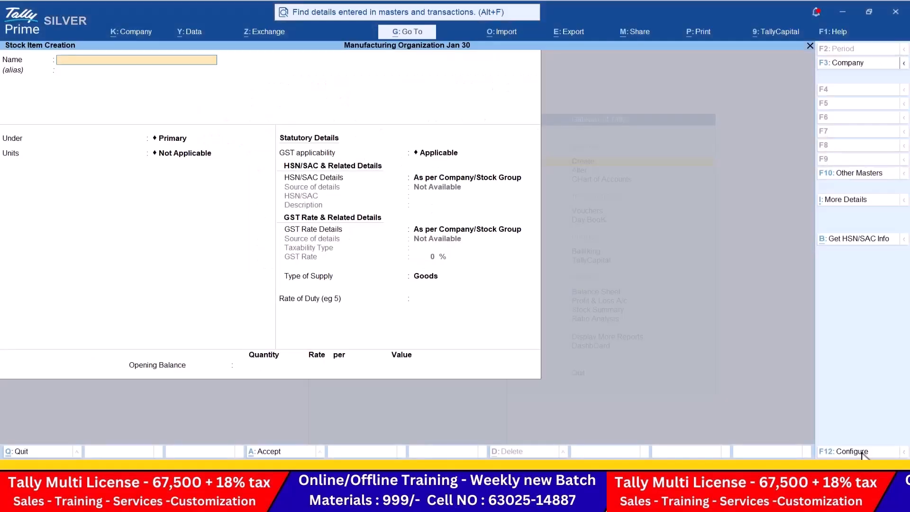
text(Computer Athlon)
key(alt)
key(Return)
key(Return)
key(Down)
key(Return)
key(Down)
key(Return)
Turn on components for Computer Athlon and create a BOM named "computer athlon" with 1 nos as the unit of manufacture.
text(y)
key(Return)
text(computer athlon)
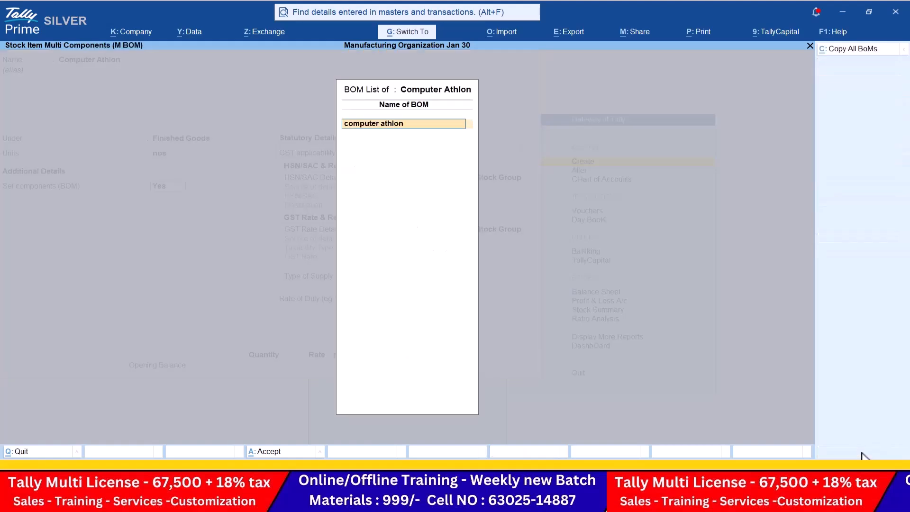
key(Return)
text(1)
key(Return)
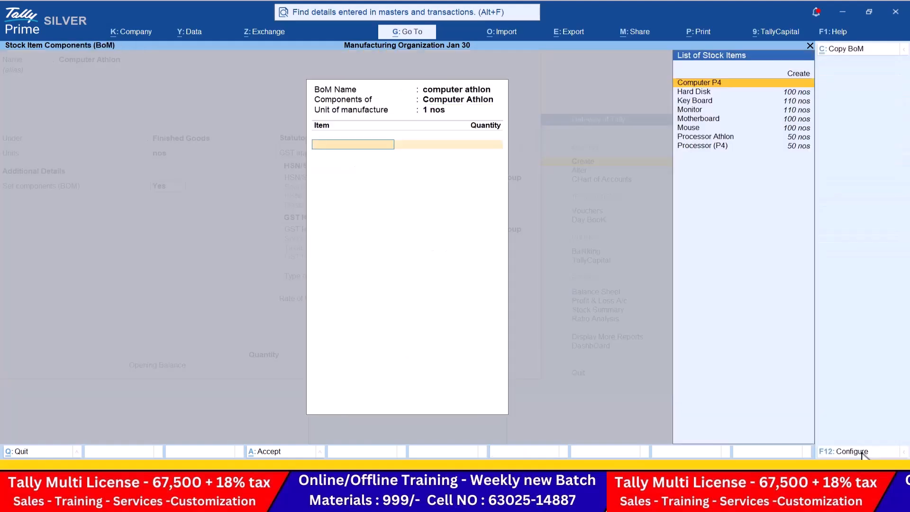
Check the Athlon peripherals in the PDF and add Monitor, 1 nos, to the computer athlon BOM.
key(alt+Tab)
key(alt+Tab)
text(mo)
key(Return)
text(1)
key(Return)
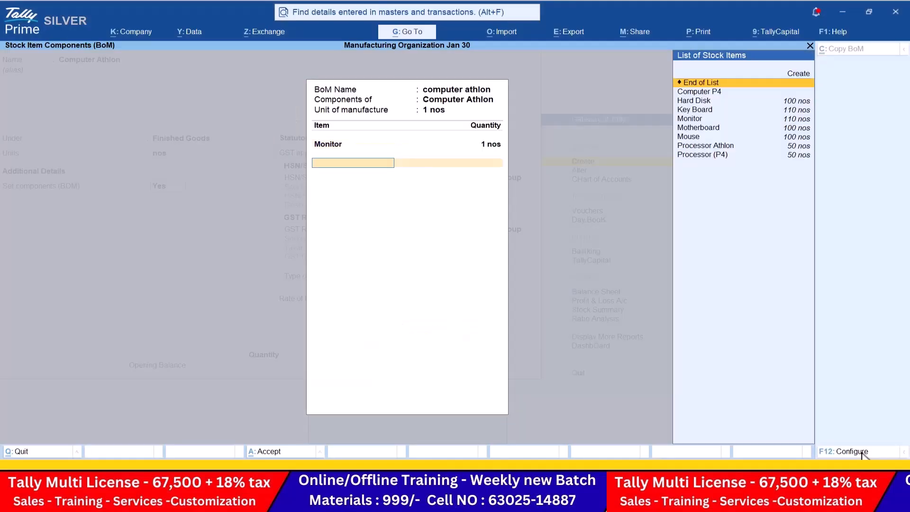
Add Hard Disk and Key Board, 1 nos each, to the computer athlon BOM following the PDF's peripherals list.
key(alt+Tab)
key(alt+Tab)
text(h)
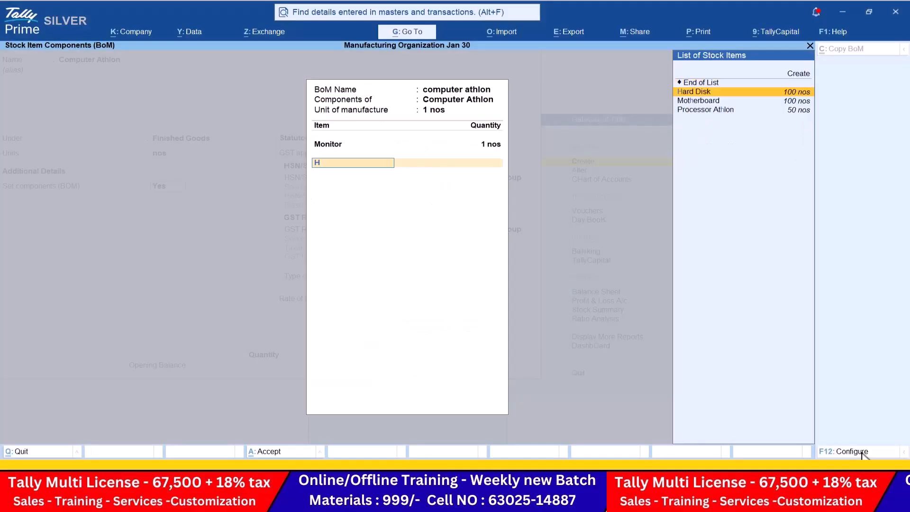
key(Return)
key(alt+Tab)
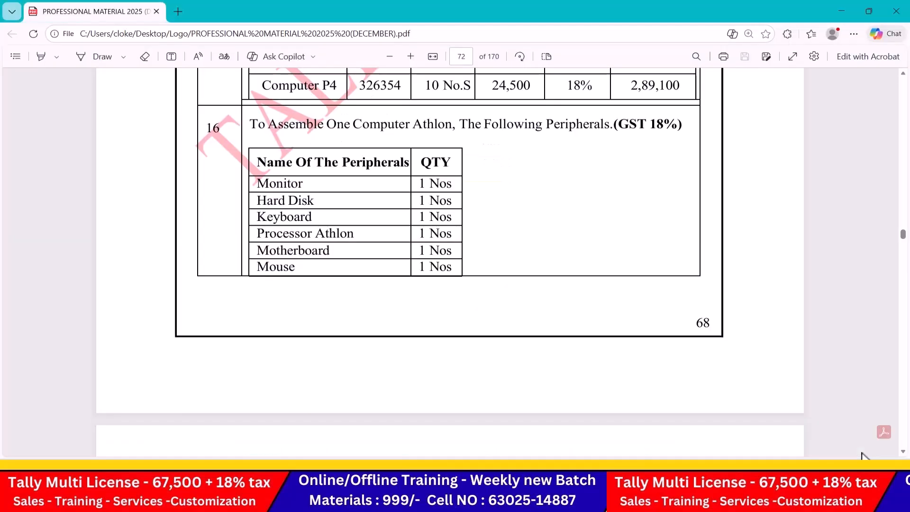
key(alt+Tab)
text(k)
key(Return)
text(1)
key(Return)
Add Processor Athlon and Motherboard, 1 nos each, to the computer athlon BOM as listed in the PDF.
key(alt+Tab)
key(alt+Tab)
text(p)
key(Down)
key(Return)
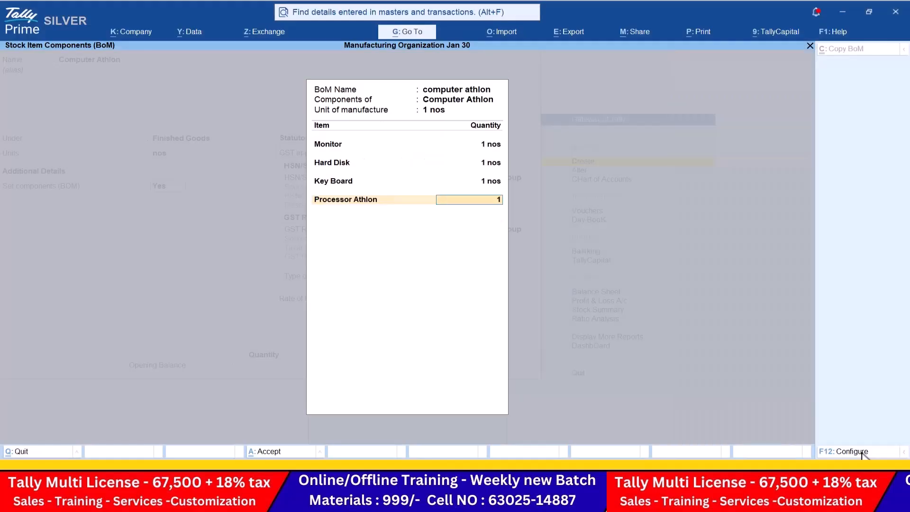
key(Return)
key(alt+Tab)
key(alt+Tab)
text(Mo)
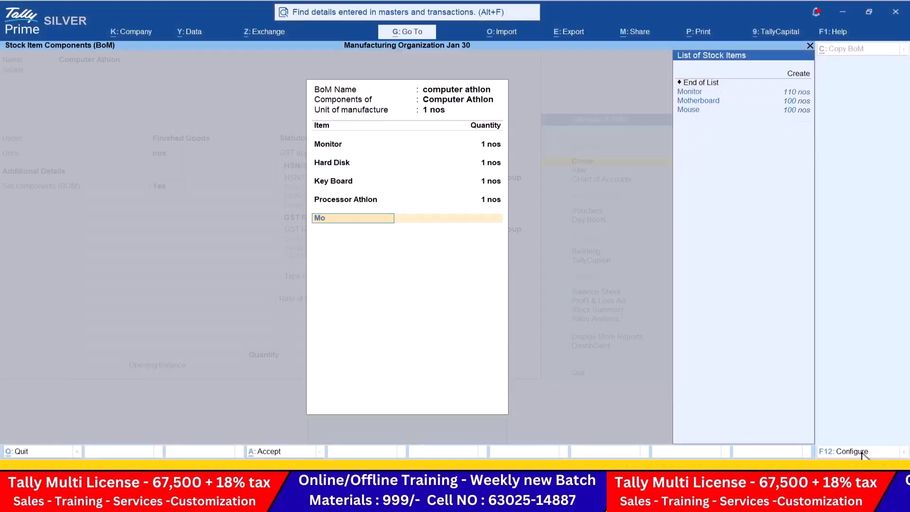
key(Down)
key(Return)
key(Return)
Add Mouse, 1 nos, as the last component and finish the BOM list of Computer Athlon.
key(alt+Tab)
key(alt+Tab)
text(Mo)
key(Down)
key(Down)
key(Return)
key(Return)
key(Return)
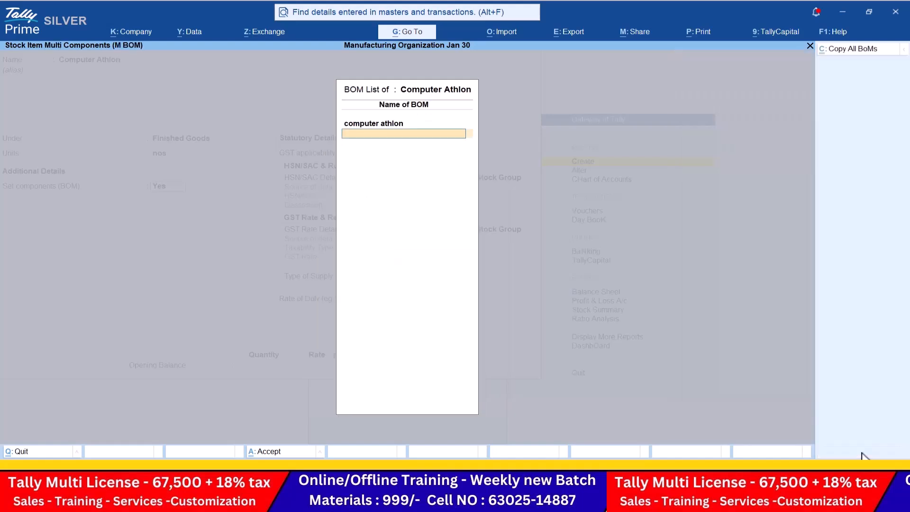
key(Return)
Specify HSN/SAC code 85479 directly on the Computer Athlon stock item.
key(Return)
key(Return)
text(85479)
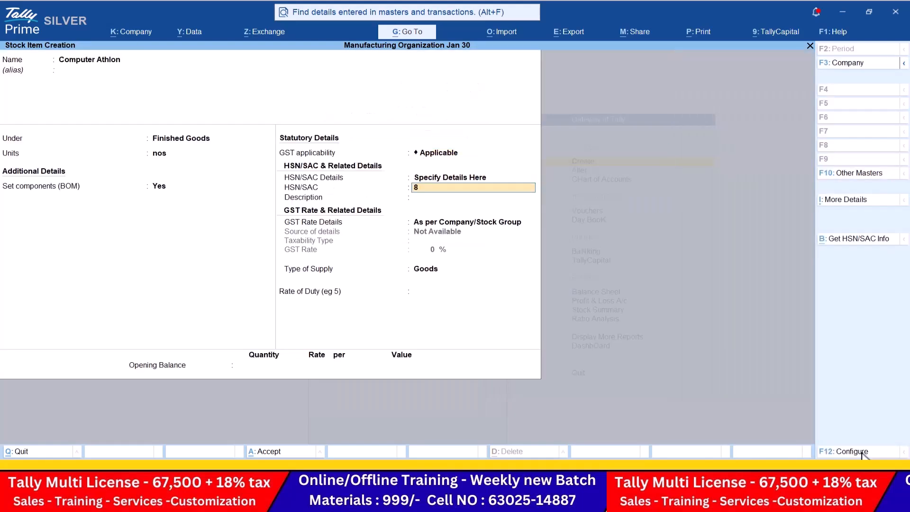
key(Return)
key(Return)
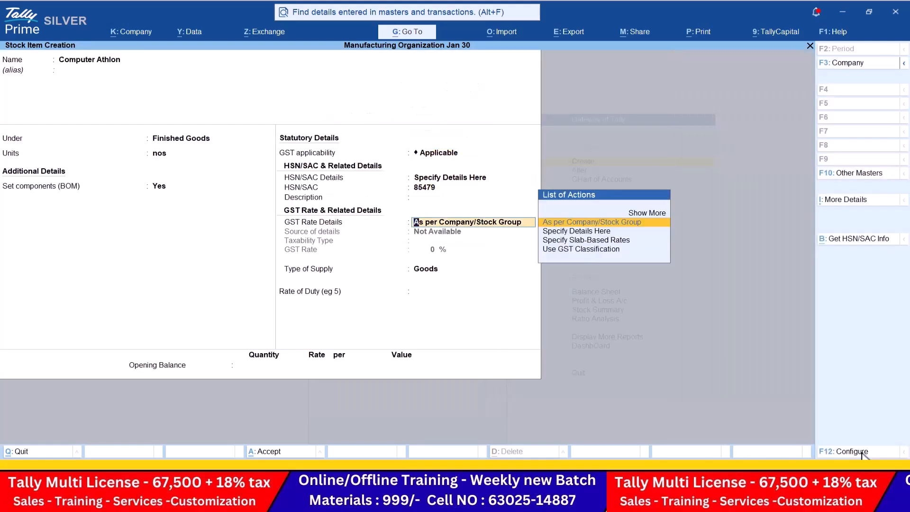
Specify the GST rate details on the item itself with a rate of 18%, and save Computer Athlon.
key(Down)
key(Return)
key(Return)
text(18)
key(Return)
key(Return)
key(Return)
key(Return)
key(Return)
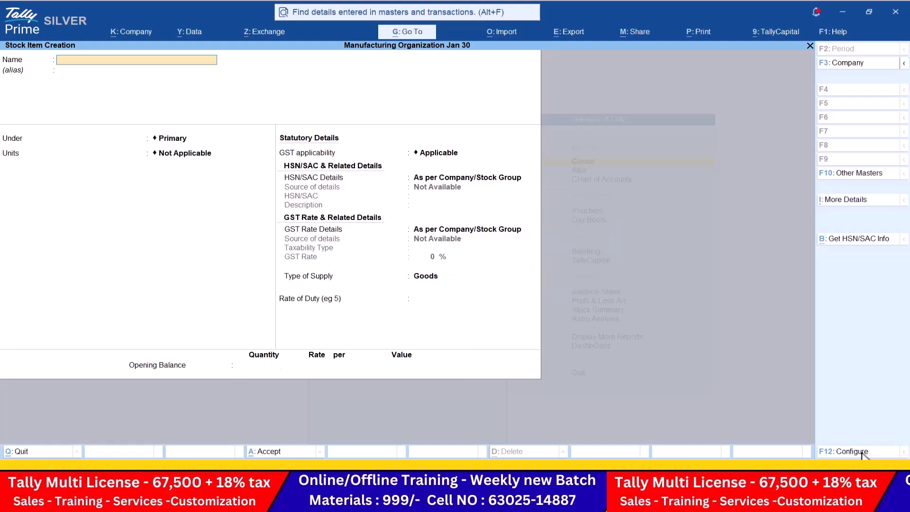
Leave stock item creation and start a new voucher type named "Manufacturing".
key(Escape)
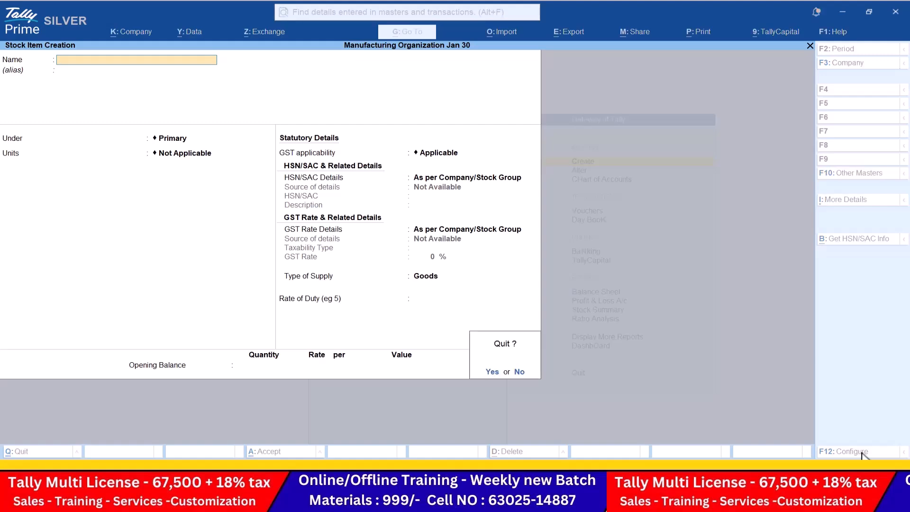
key(Return)
key(Up)
key(Up)
key(Up)
key(Up)
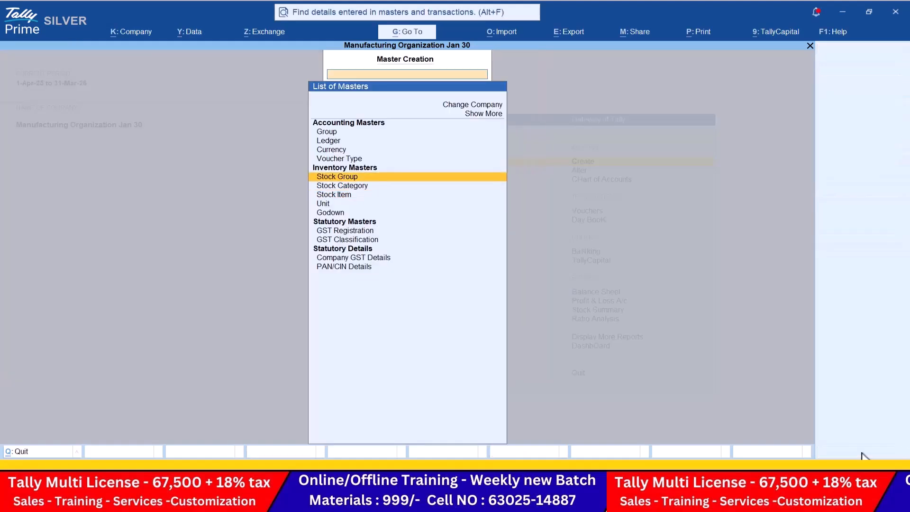
key(Return)
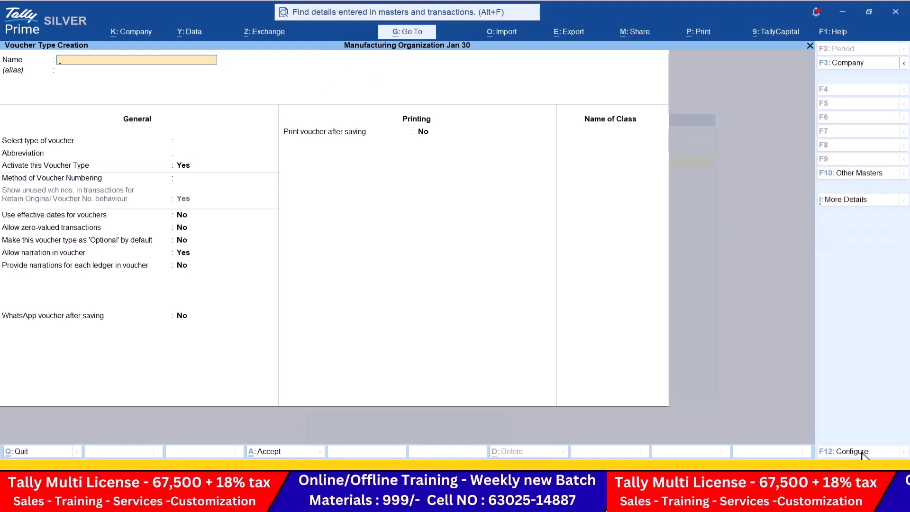
text(Manufacturing)
key(Return)
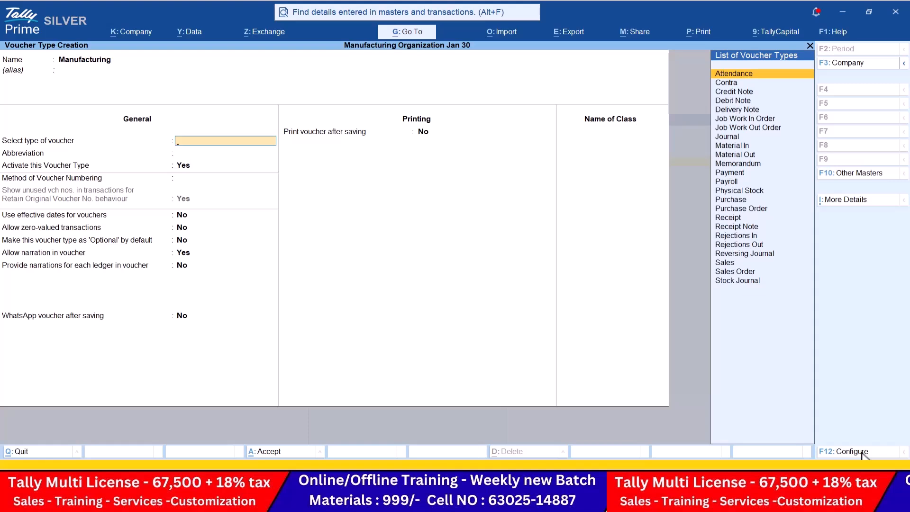
Base the Manufacturing voucher type on Stock Journal with automatic numbering, keeping the other default options.
text(St)
key(Return)
key(Return)
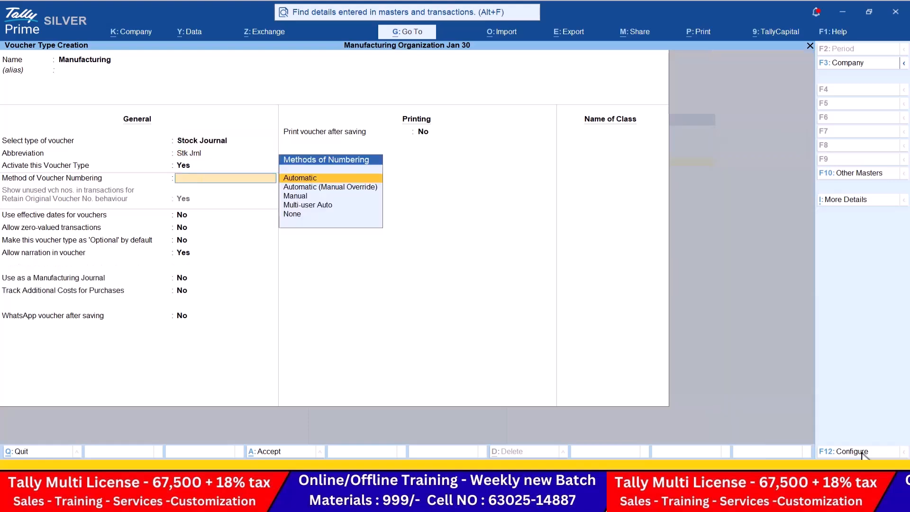
key(Return)
key(Return)
key(Return)
key(Return)
key(Return)
key(Return)
key(Return)
key(Return)
key(Return)
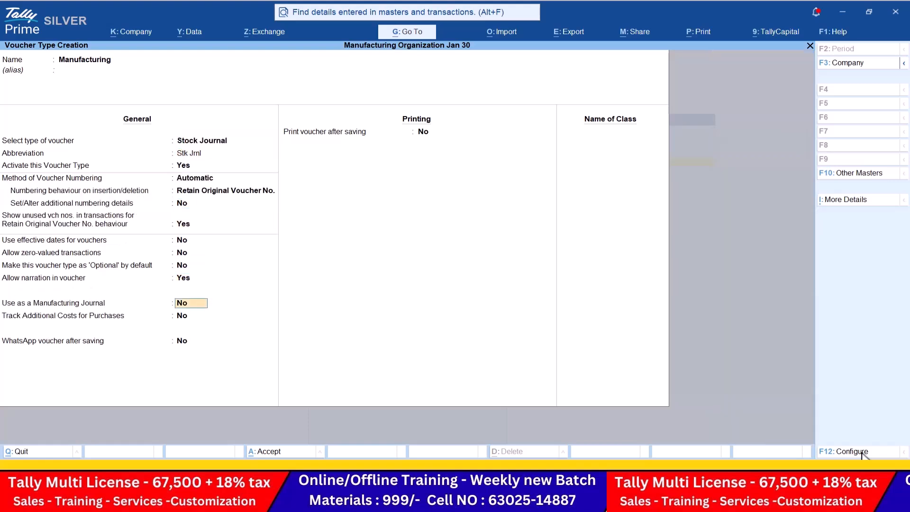
Enable use as a manufacturing journal, save the voucher type, and return to the Gateway of Tally.
key(y)
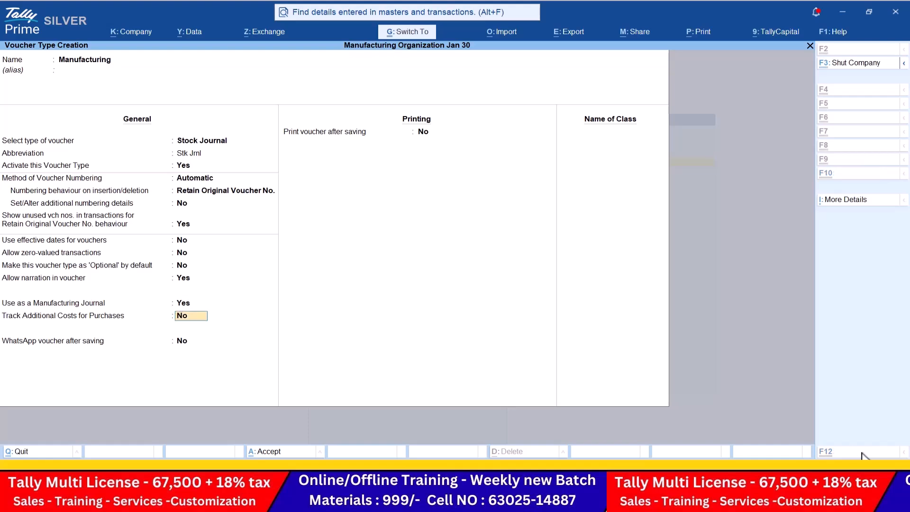
key(ctrl+a)
key(Escape)
key(y)
key(Escape)
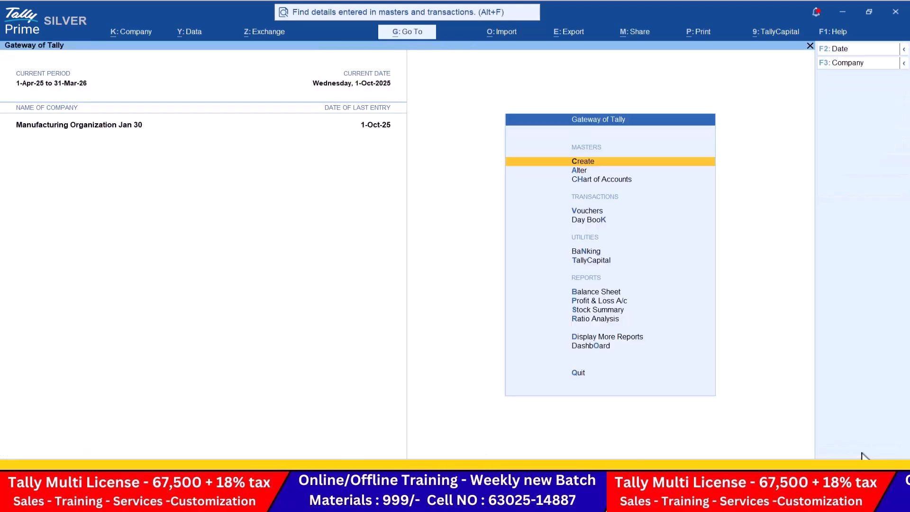
Start a Payment voucher and set its date to 1-11 (1-Nov-25).
key(Down)
key(Down)
key(Return)
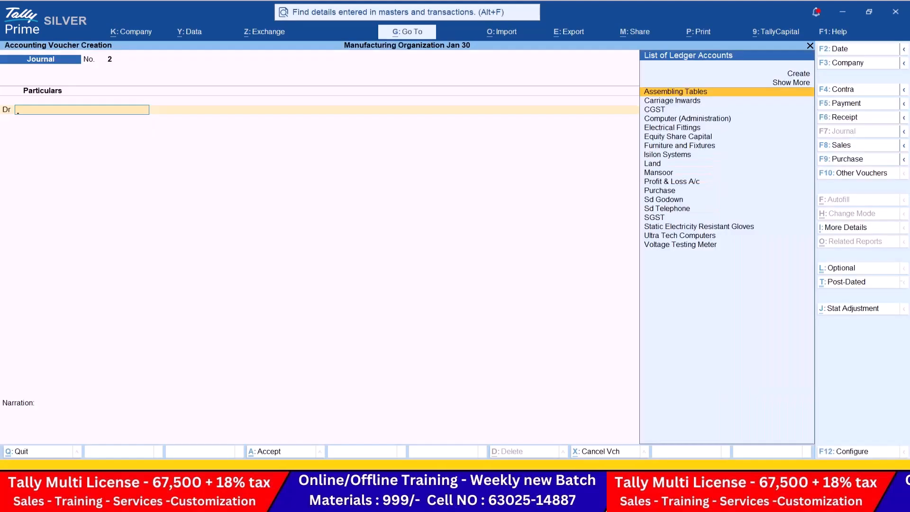
click(856, 106)
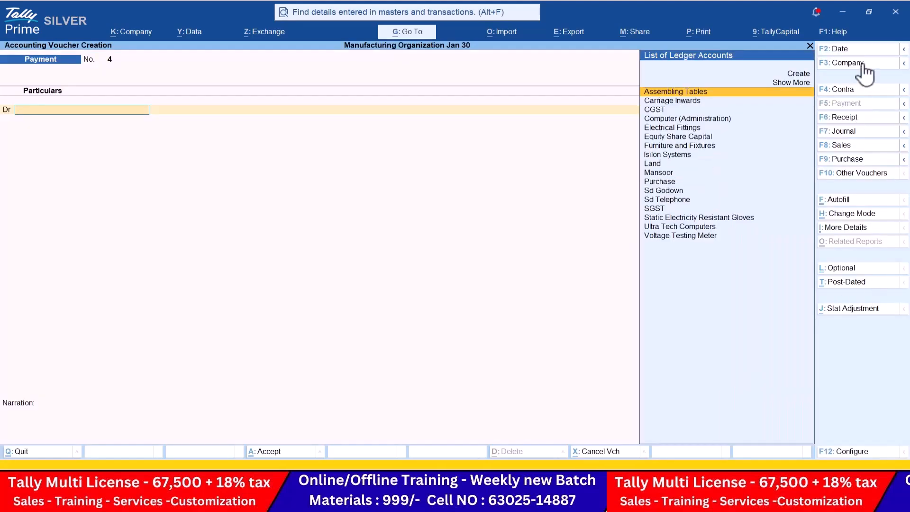
click(846, 48)
text(1-11)
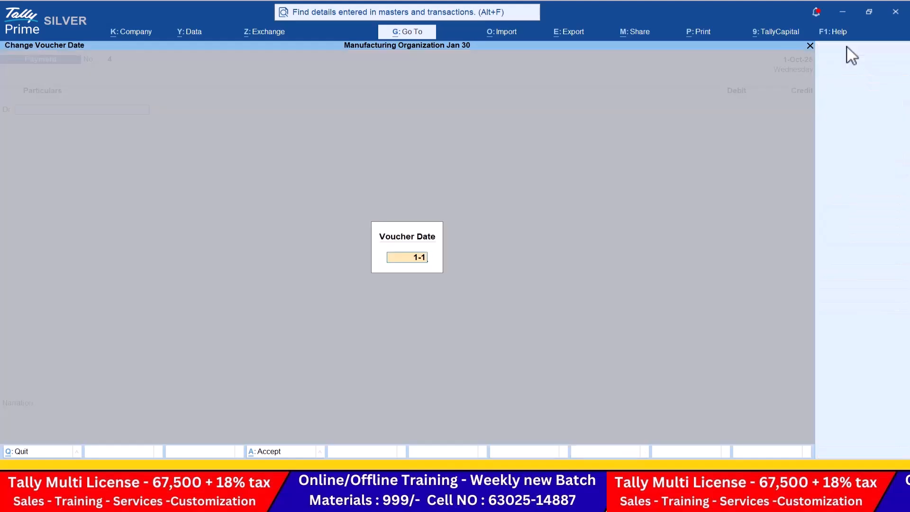
key(Return)
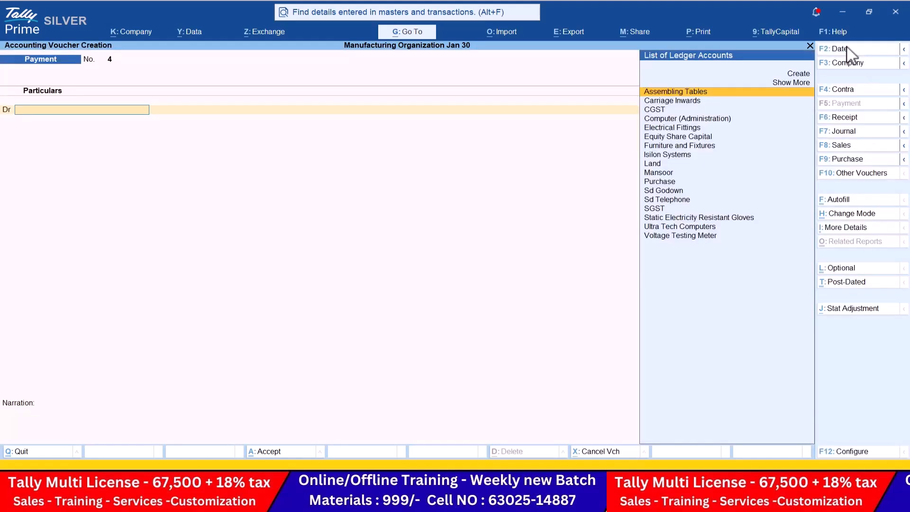
Look up the petty cash payments of November 2025 in the PDF and create the ledger "Staff Salaries" under Indirect Expenses from the voucher.
key(alt+c)
key(alt+Tab)
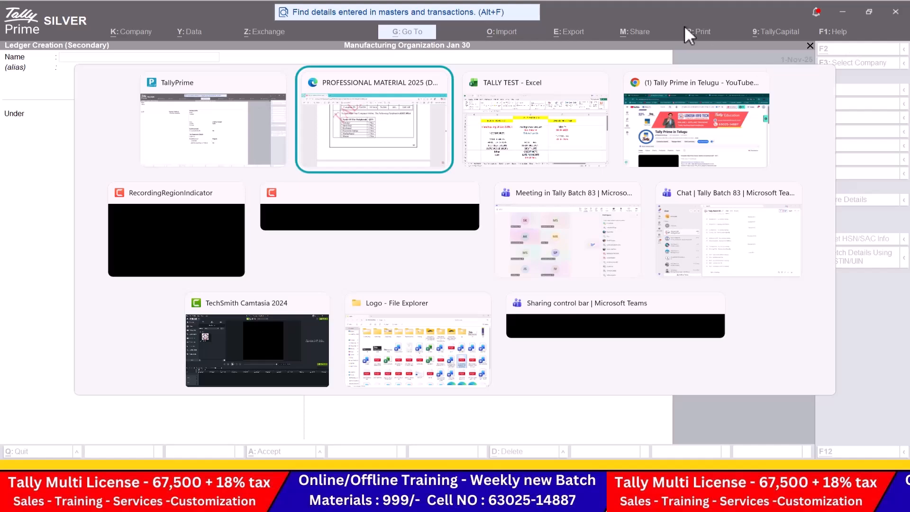
click(433, 145)
scroll(433, 144, up, 10)
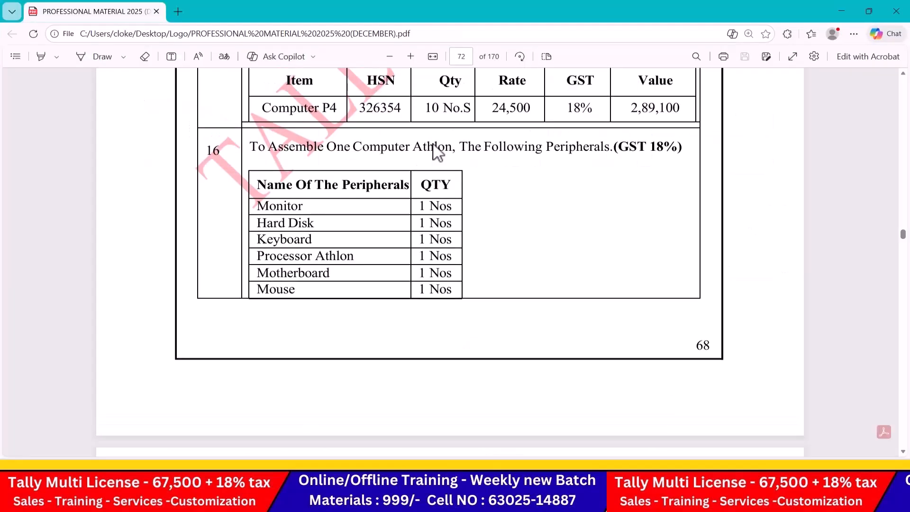
scroll(433, 144, up, 1)
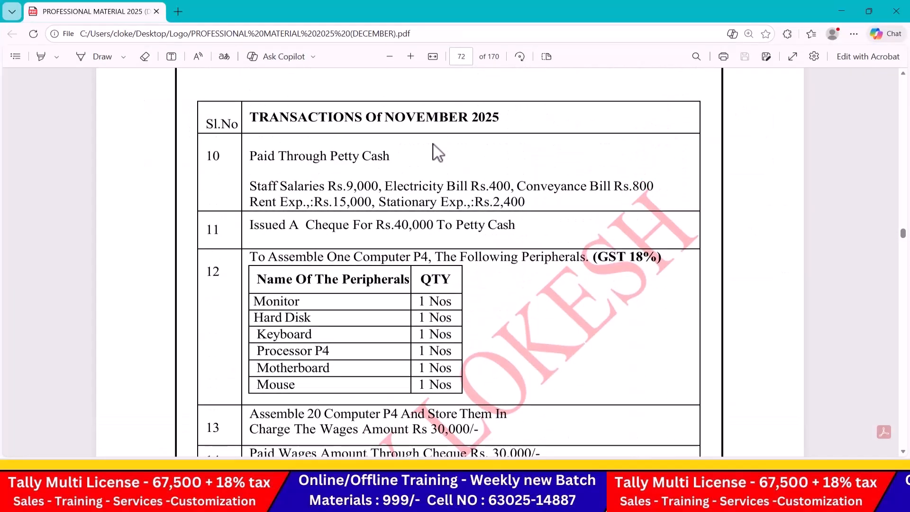
key(alt+Tab)
text(Sat)
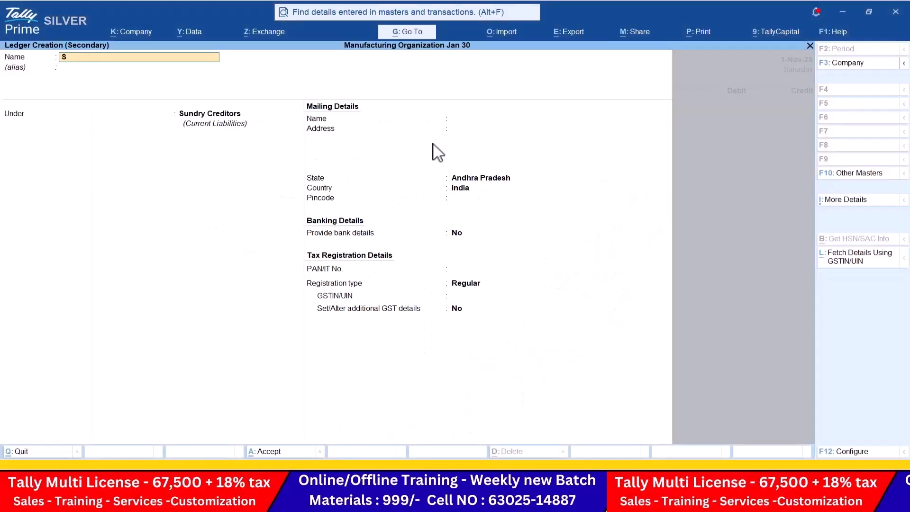
key(BackSpace)
text(taff Salaries)
key(Return)
text(ind)
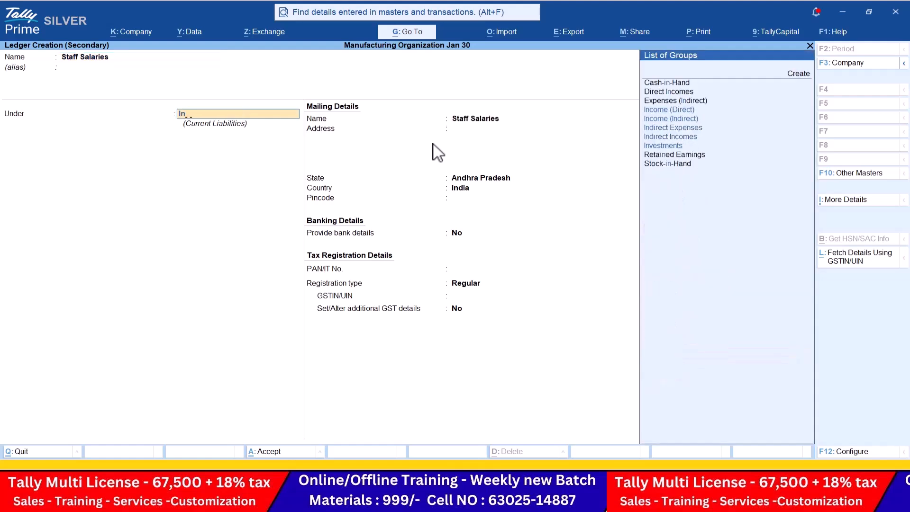
key(Return)
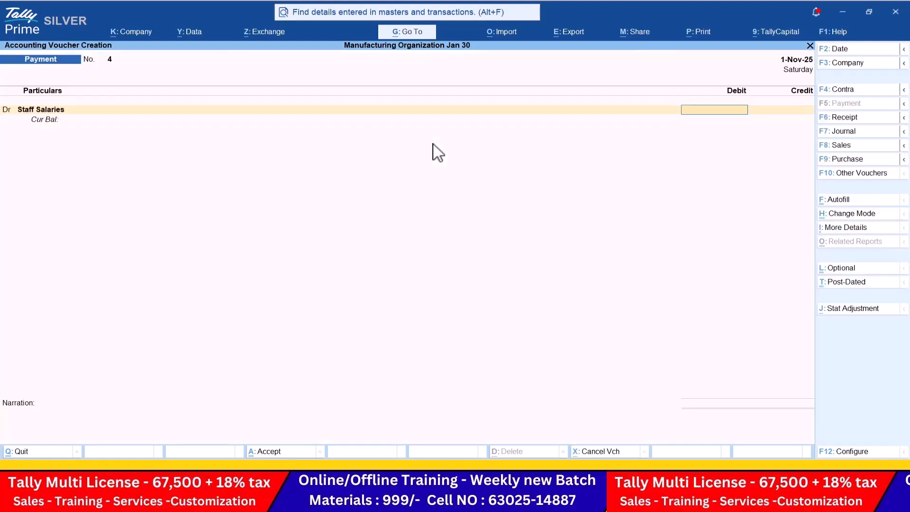
Check the salary amount in the PDF and debit Staff Salaries with 9000.
key(alt+Tab)
key(alt+Tab)
text(9000)
key(Return)
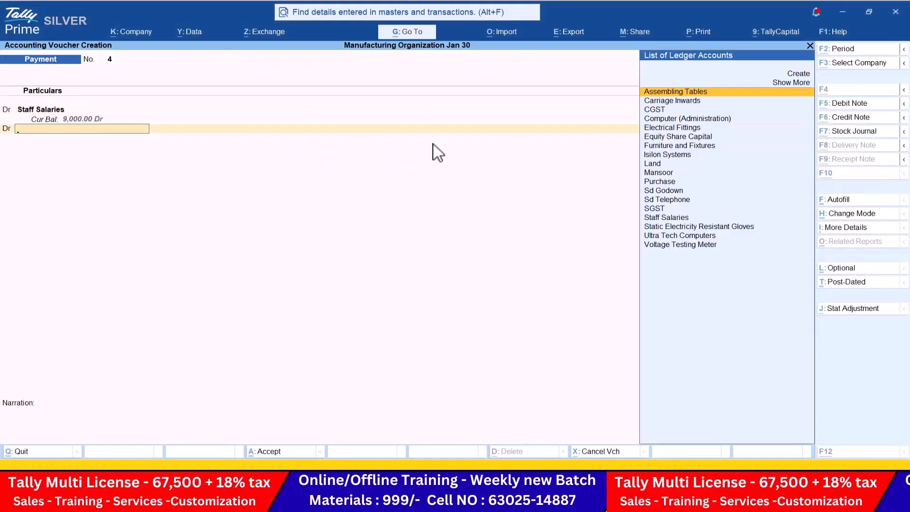
Create the ledger "Electricity Bill" under Indirect Expenses for the second debit line of the payment.
key(alt+c)
key(alt+Tab)
key(alt+Tab)
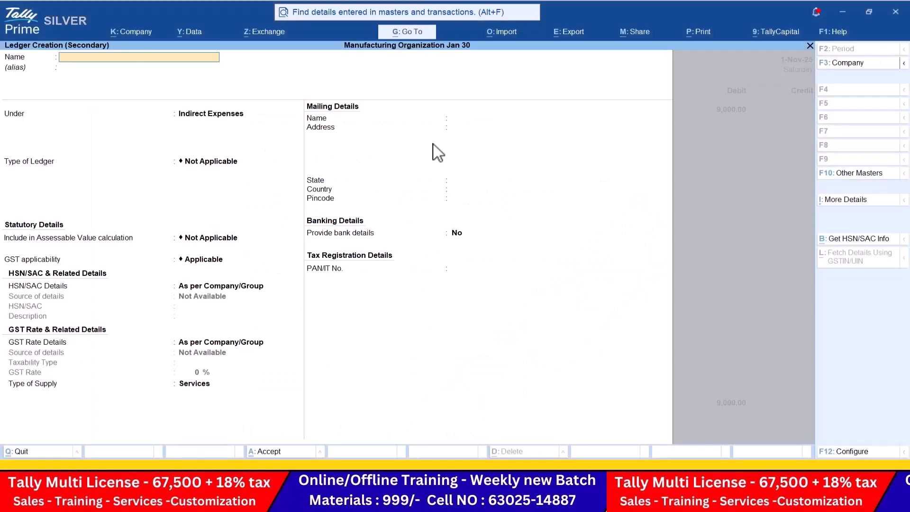
text(Elettic)
key(BackSpace)
key(BackSpace)
text(ricity Bill)
key(Return)
key(Return)
key(ctrl+a)
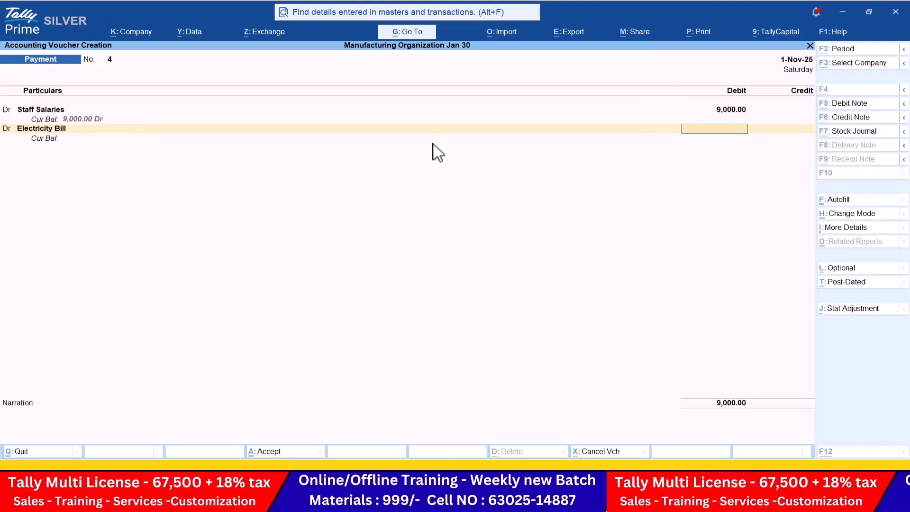
Check the electricity amount in the PDF and debit Electricity Bill with 400.
key(alt+Tab)
key(alt+Tab)
text(400)
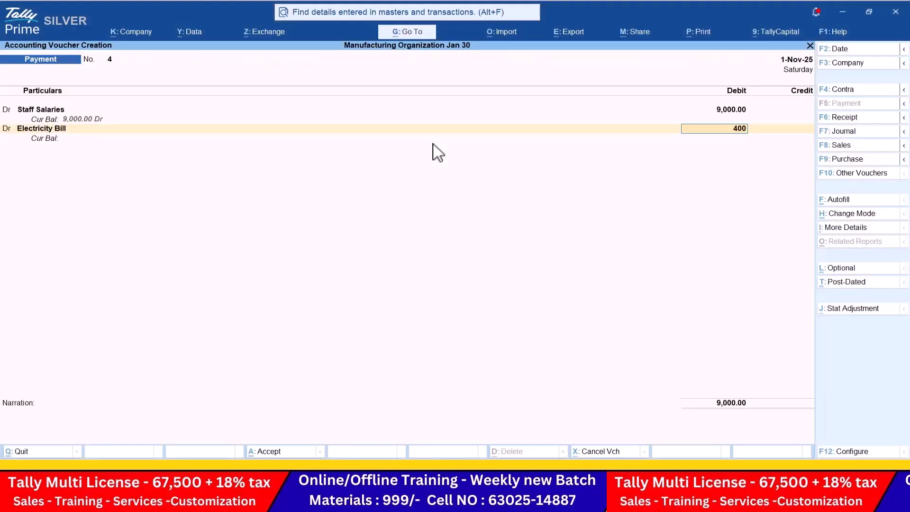
key(Return)
key(Return)
Create the ledger "Conveyance Bill" under Indirect Expenses for the third debit line of the payment.
key(alt+c)
key(alt+Tab)
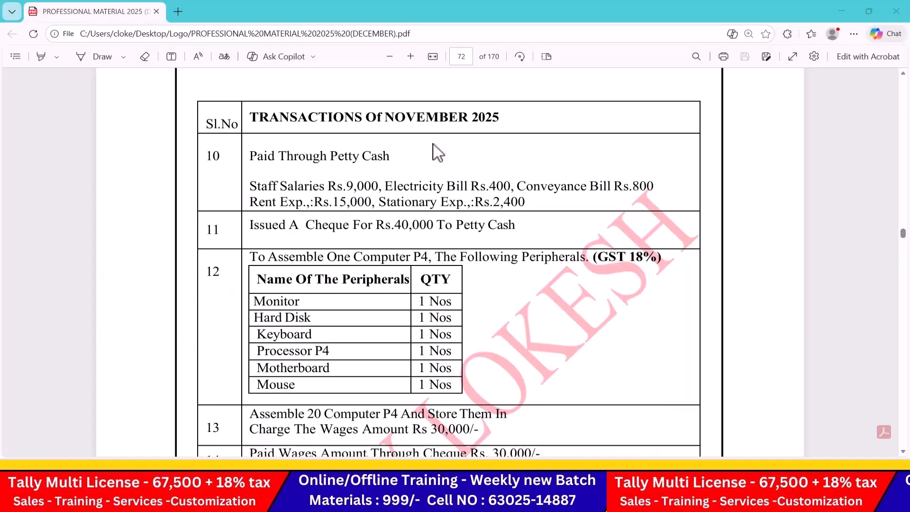
key(alt+Tab)
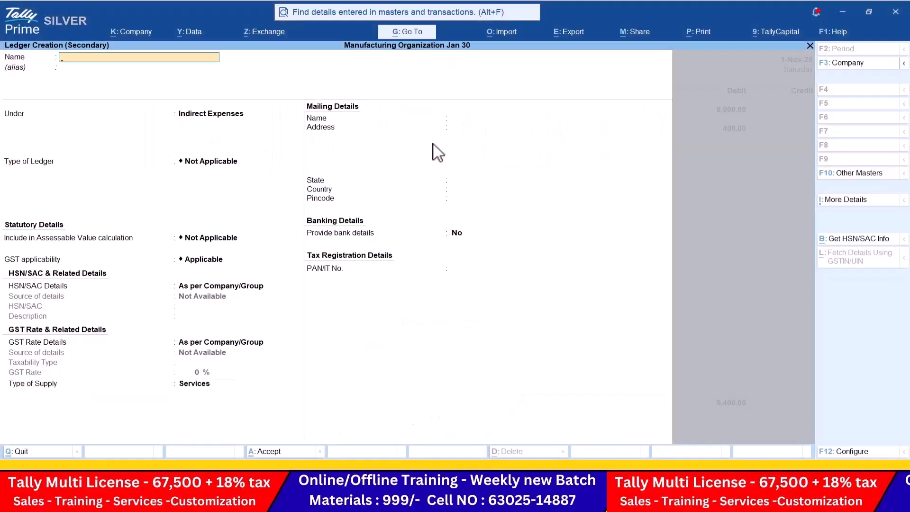
text(Conveyance Bill)
key(Return)
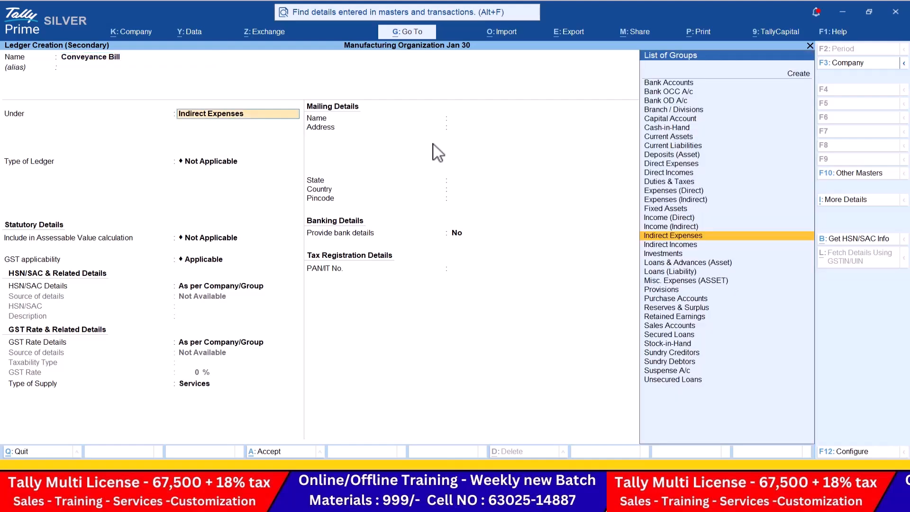
key(ctrl+a)
Check the conveyance amount in the PDF and debit Conveyance Bill with 800.
key(alt+Tab)
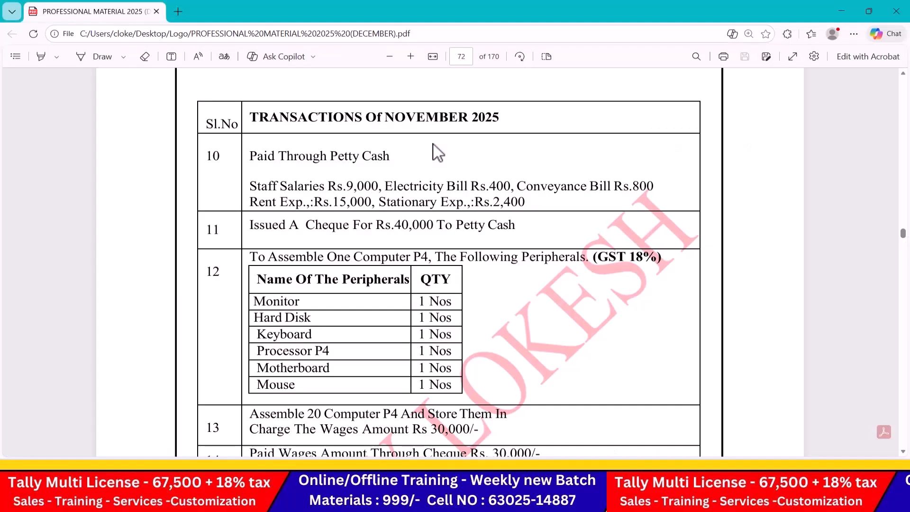
key(alt+Tab)
text(800)
key(Return)
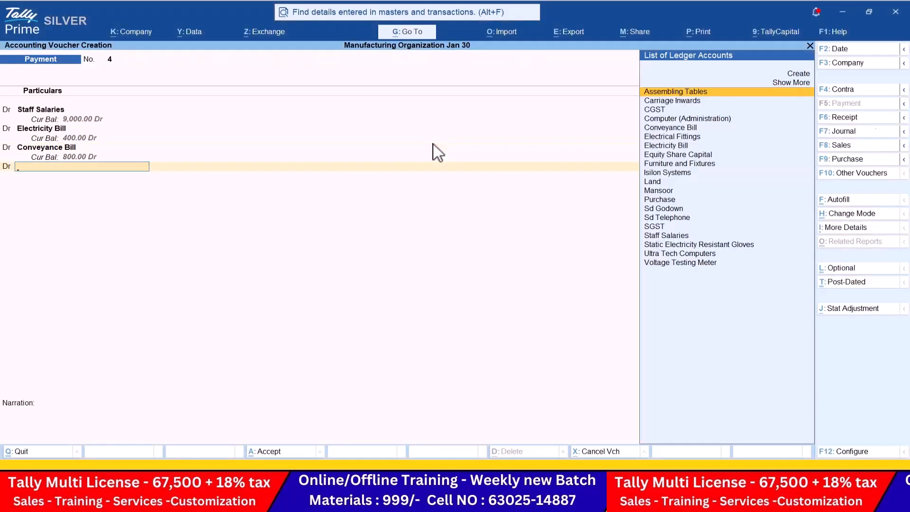
Create the ledger "Rent" under Indirect Expenses for the fourth debit line of the payment.
key(alt+c)
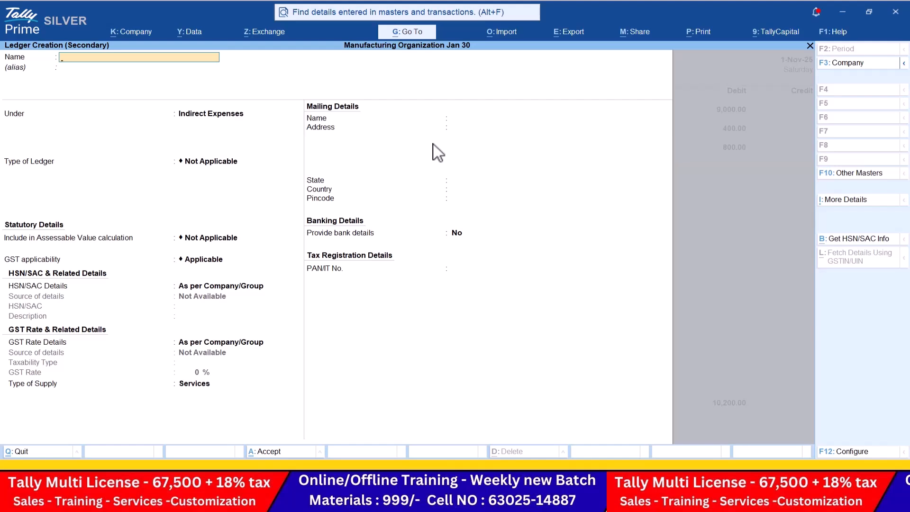
key(alt+Tab)
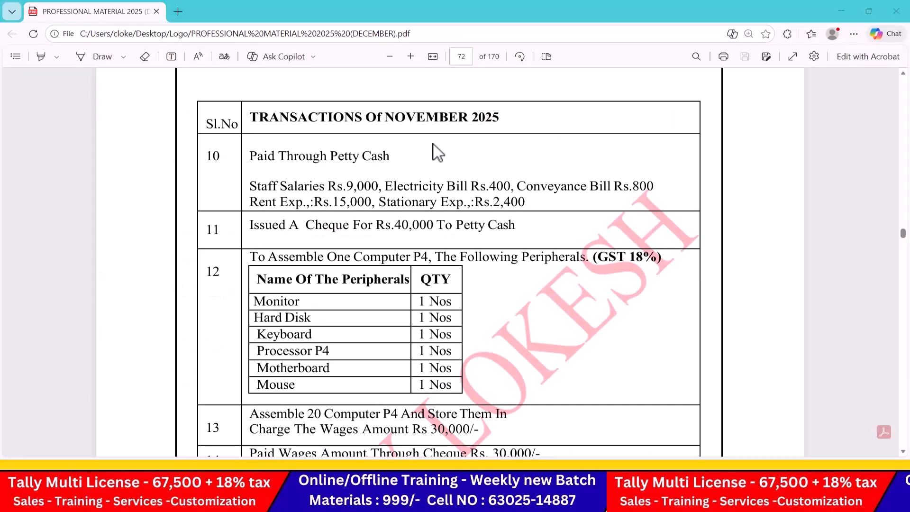
key(alt+Tab)
text(Rent)
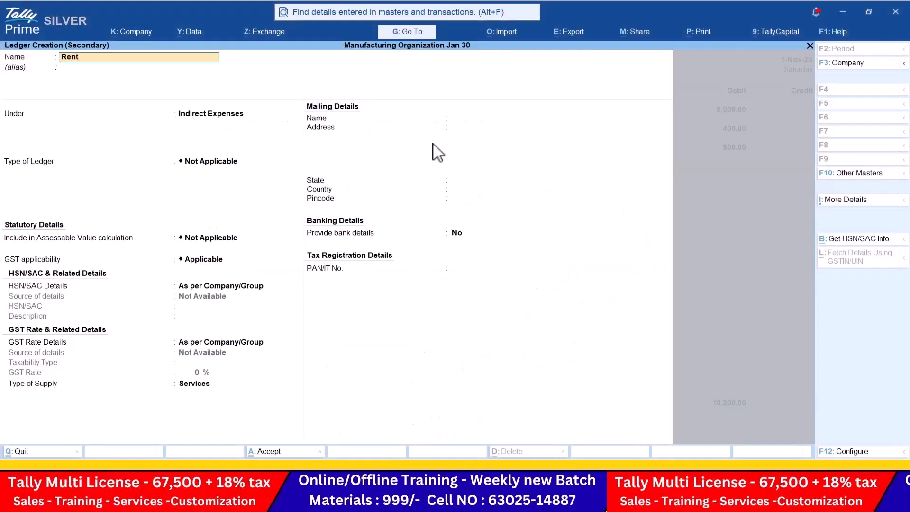
key(Return)
key(ctrl+a)
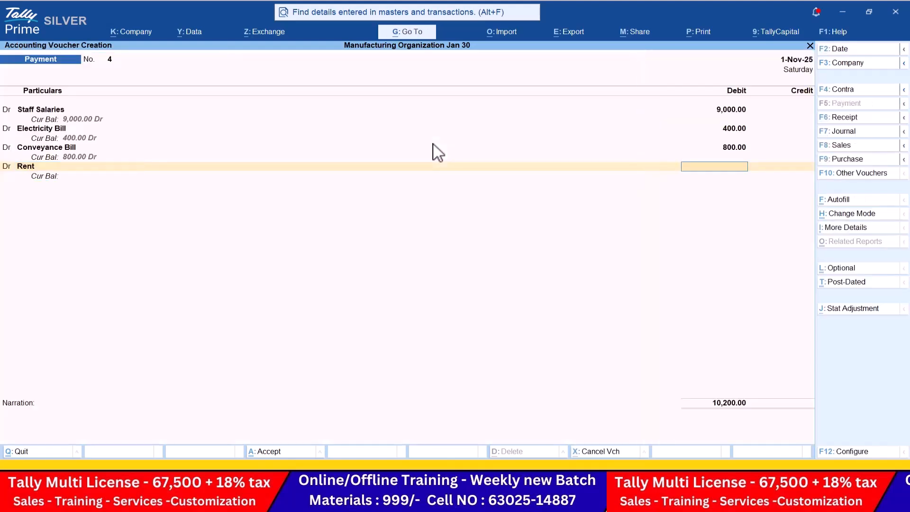
Check the rent amount in the PDF and debit Rent with 15,000.
key(alt+Tab)
key(alt+Tab)
text(1511)
key(BackSpace)
key(BackSpace)
text(000)
key(Return)
Create the ledger "Stationery Exp" under Indirect Expenses for the fifth debit line of the payment.
key(alt+c)
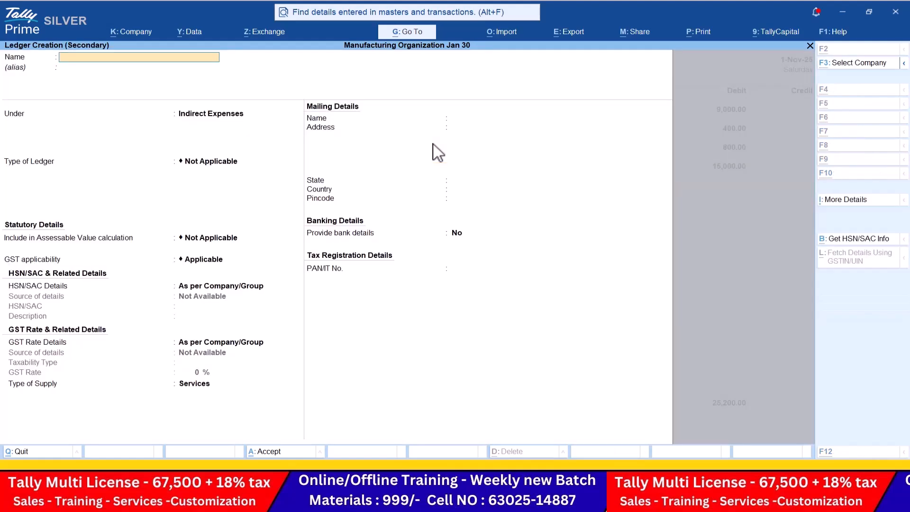
key(alt+Tab)
key(alt+Tab)
text(Stationery exp)
key(Return)
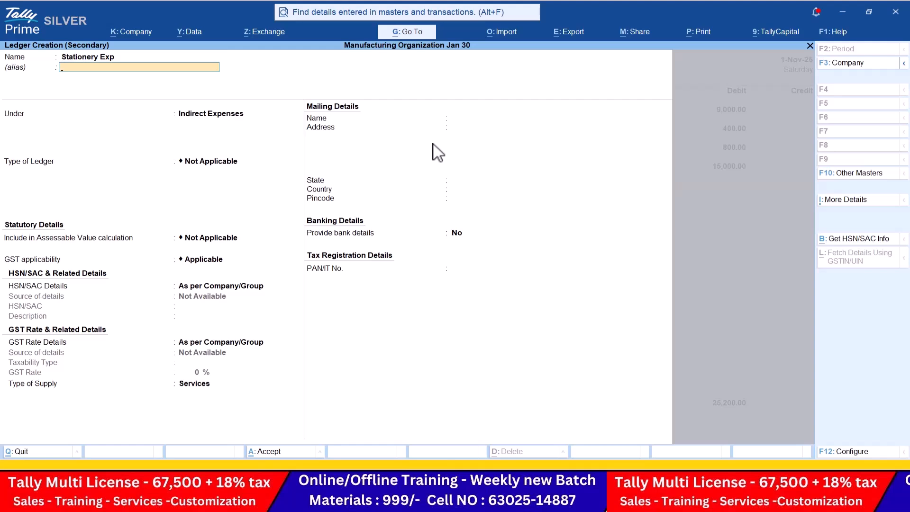
key(Return)
key(ctrl+a)
Check the stationery amount in the PDF and debit Stationery Exp with 2,400.
key(alt+Tab)
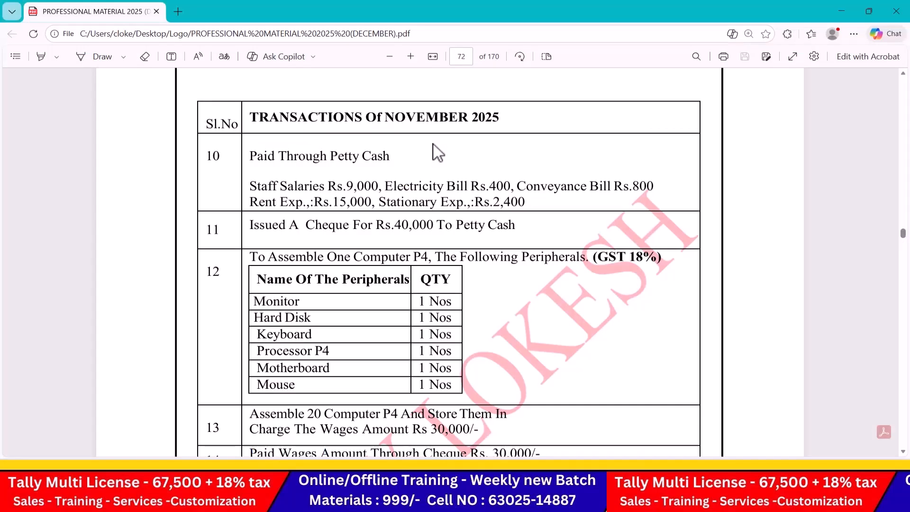
key(alt+Tab)
text(2400)
key(Return)
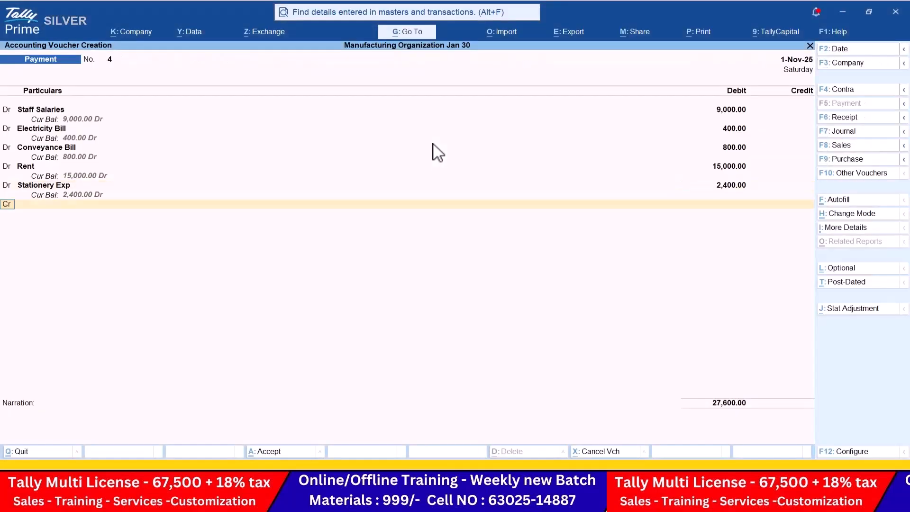
Check the payment source in the PDF, credit Petty Cash with 27,600 and save the payment voucher.
key(alt+Tab)
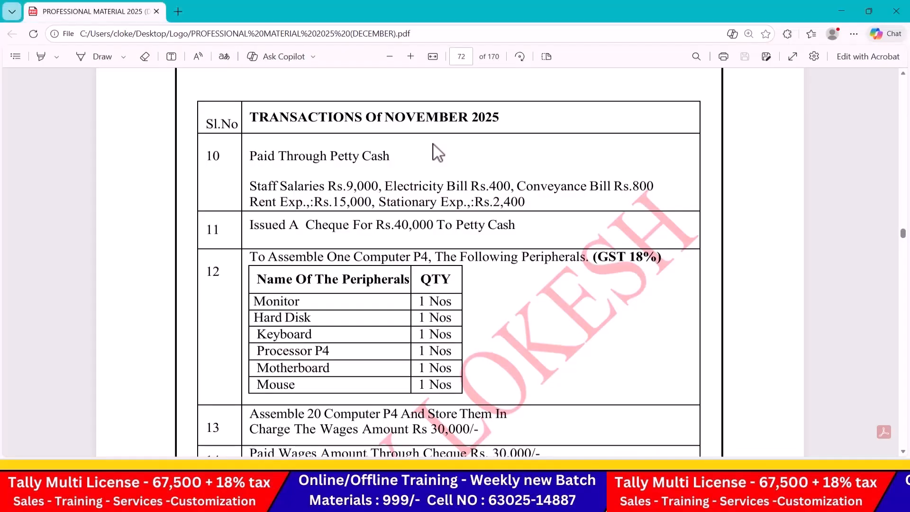
key(alt+Tab)
key(alt+Tab)
key(alt+Tab)
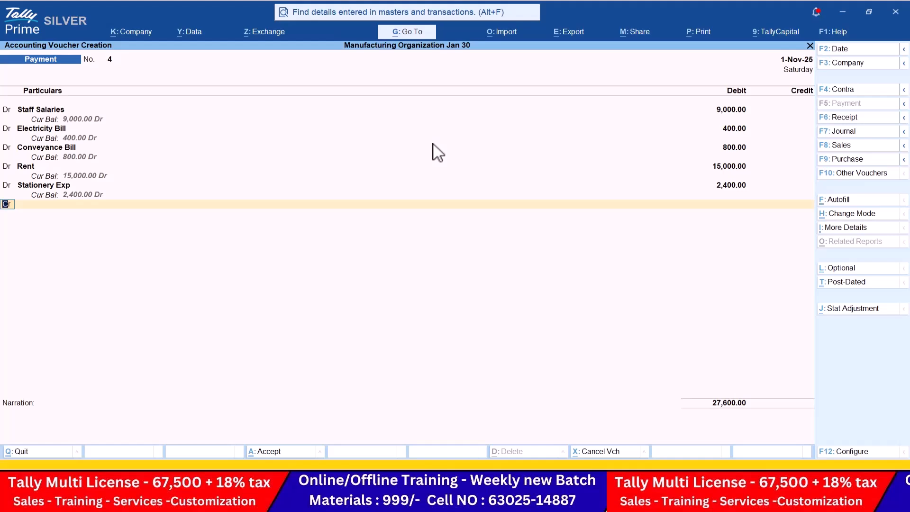
key(Return)
key(alt+Tab)
key(alt+Tab)
text(P)
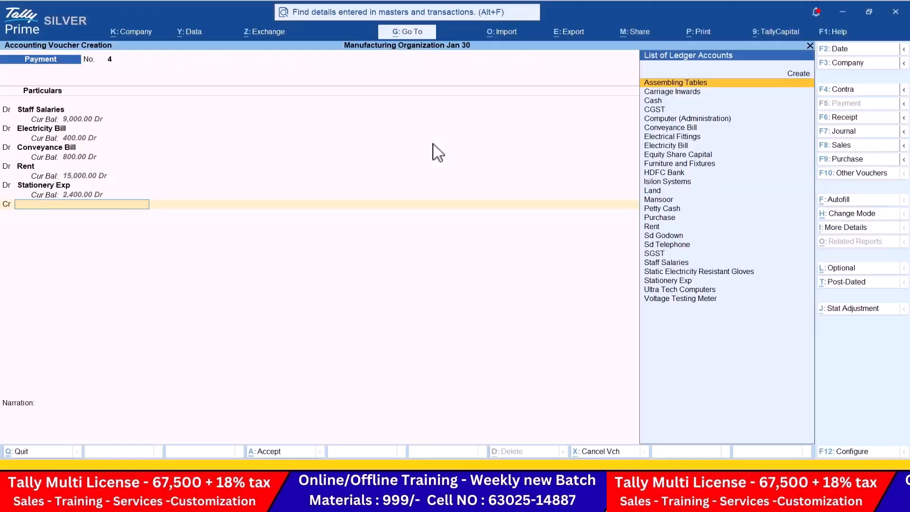
key(Down)
key(Return)
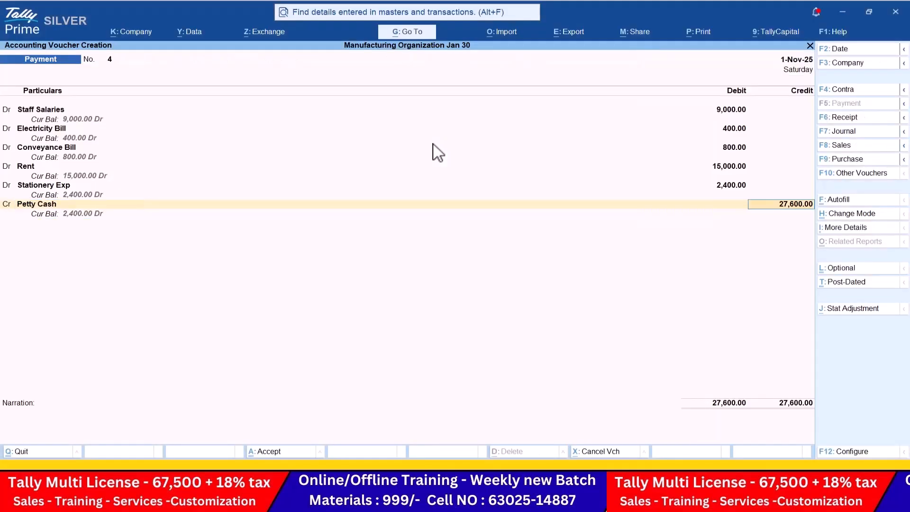
key(ctrl+a)
Read transaction 11 in the PDF and start a Contra voucher crediting HDFC Bank with 40,000.
key(alt+Tab)
scroll(433, 144, down, 2)
key(alt+Tab)
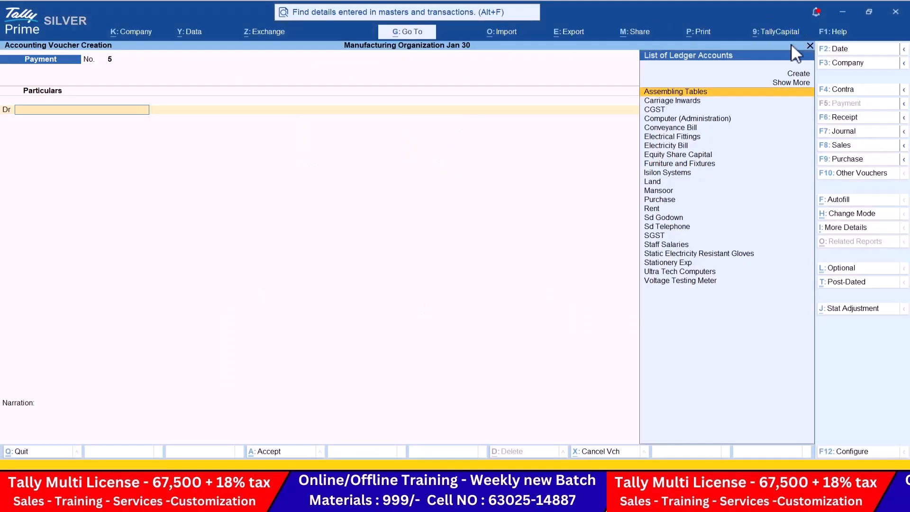
click(850, 89)
key(Return)
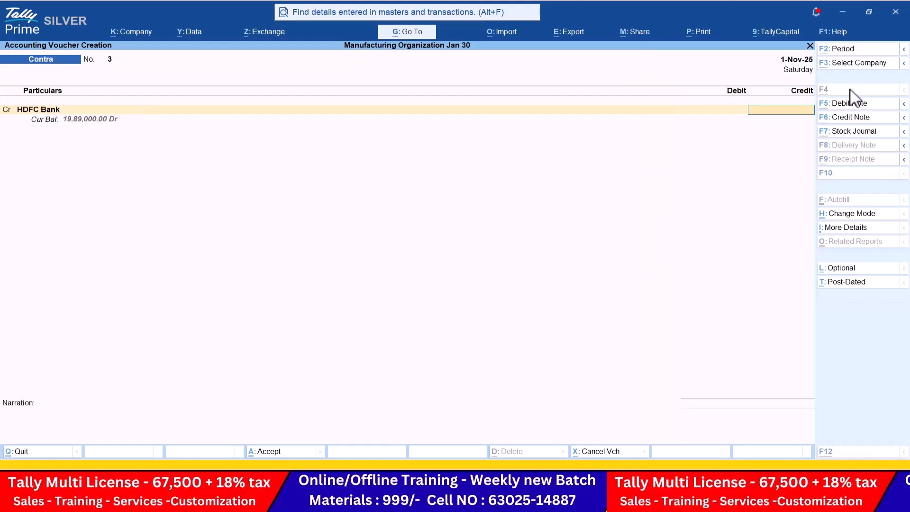
key(alt+Tab)
key(alt+Tab)
text(40000)
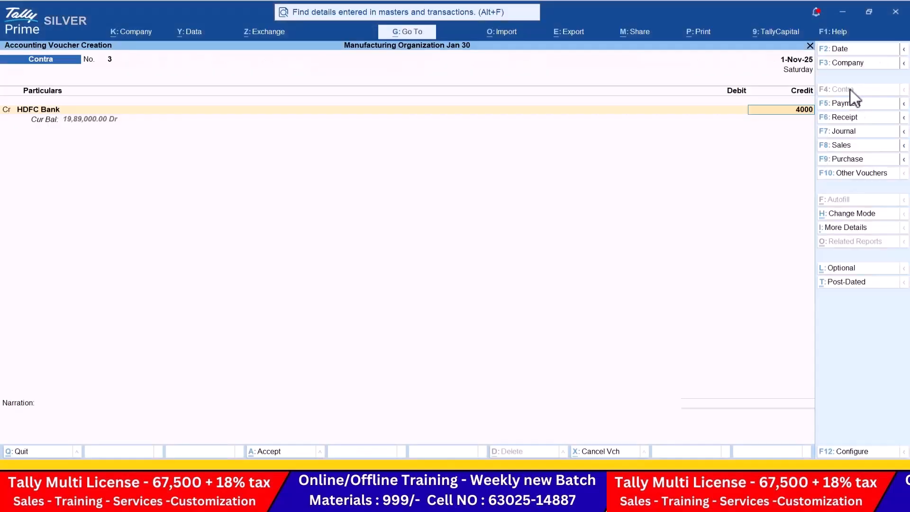
key(Return)
key(Return)
key(Return)
key(Return)
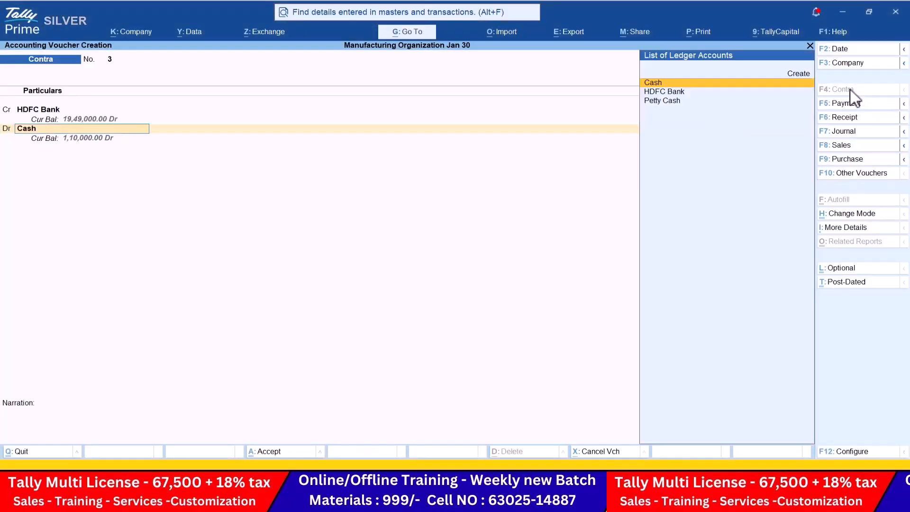
Debit Petty Cash with 40,000 in the contra entry, recheck the PDF and save the voucher.
key(Down)
key(Down)
key(Return)
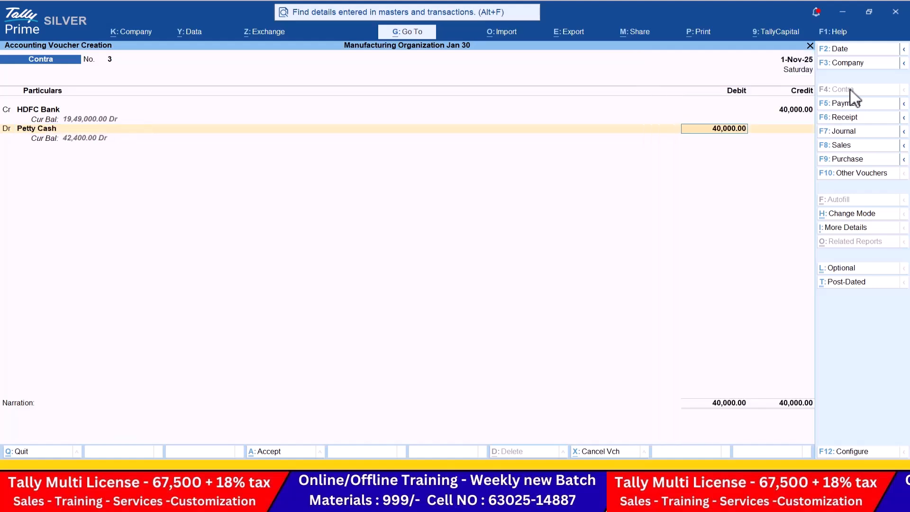
key(alt+Tab)
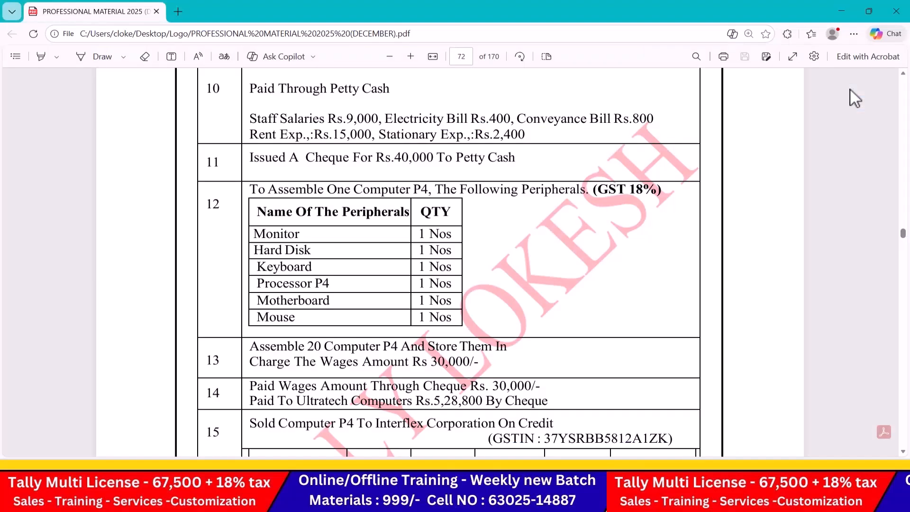
key(alt+Tab)
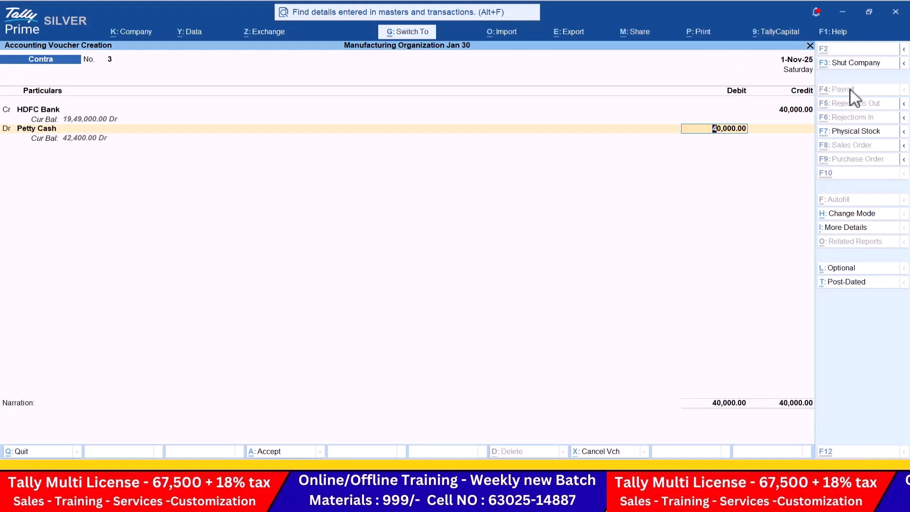
key(Return)
key(Return)
Read the assembly transactions in the PDF and switch the voucher type to Manufacturing.
key(alt+Tab)
scroll(850, 90, down, 1)
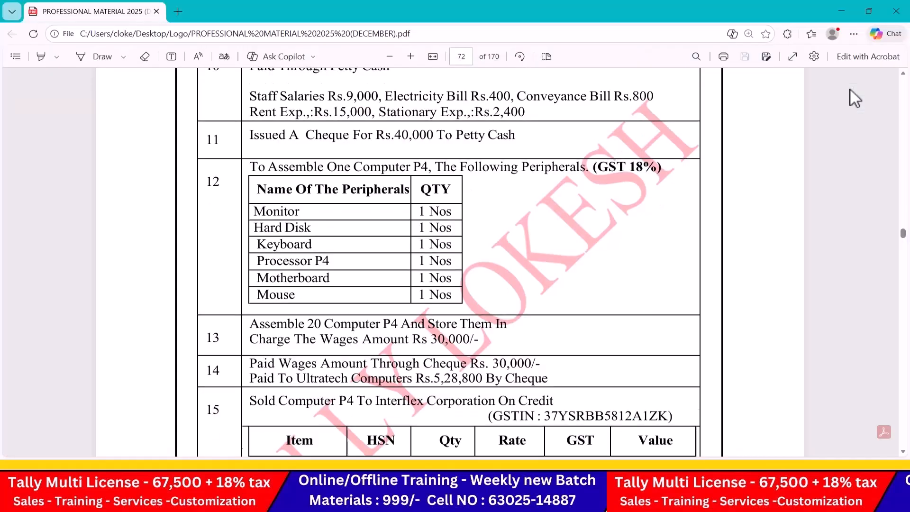
scroll(851, 90, down, 5)
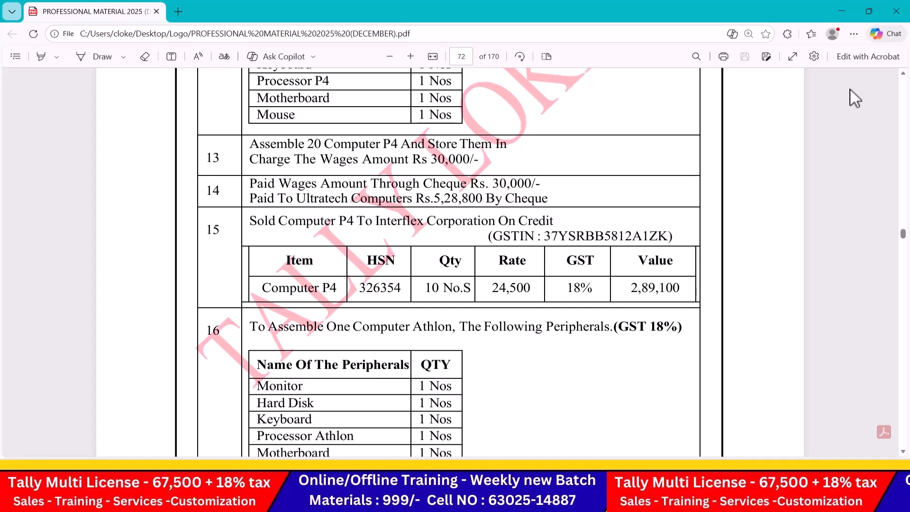
key(alt+Tab)
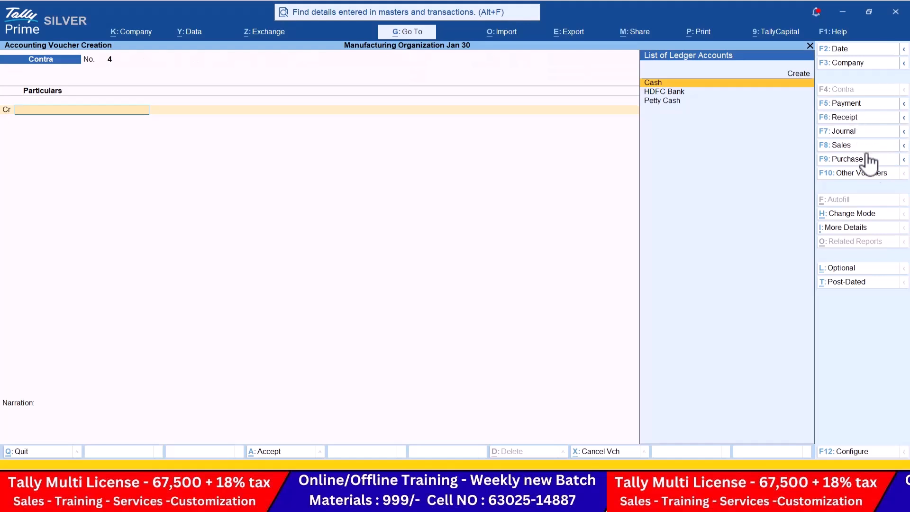
click(877, 178)
key(Down)
key(Down)
key(Down)
key(Down)
key(Down)
key(Down)
key(Down)
key(Down)
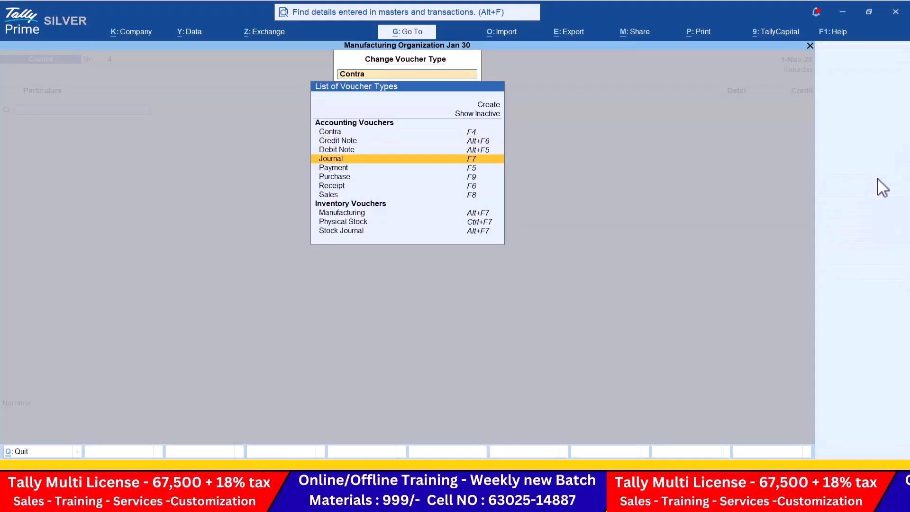
key(Down)
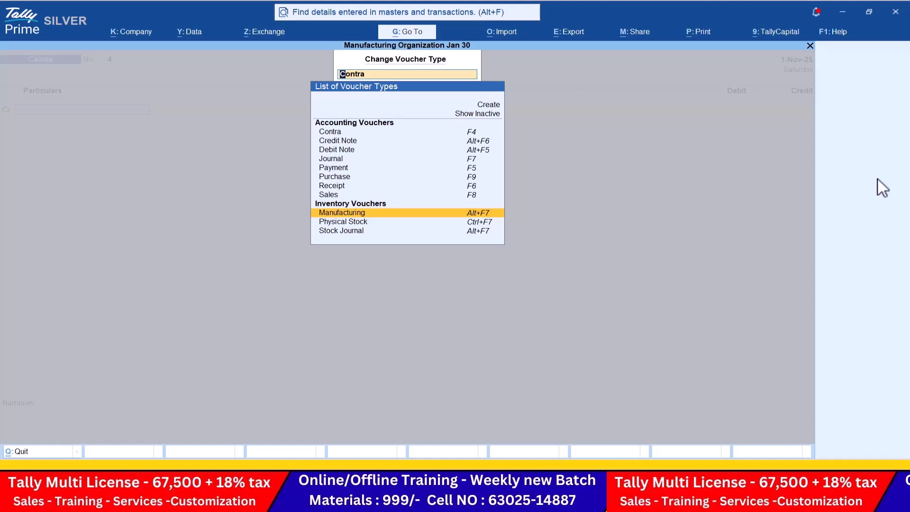
key(Return)
Choose the product Computer P4 with its Computer P4 BOM and set the manufactured quantity to 20 nos.
key(alt+Tab)
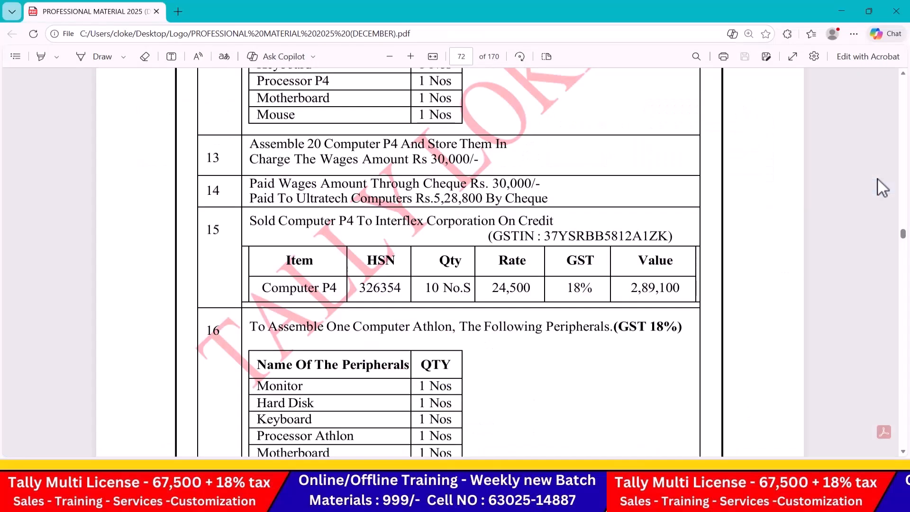
key(alt+Tab)
text(C)
key(Down)
key(Return)
key(Return)
key(alt+Tab)
key(alt+Tab)
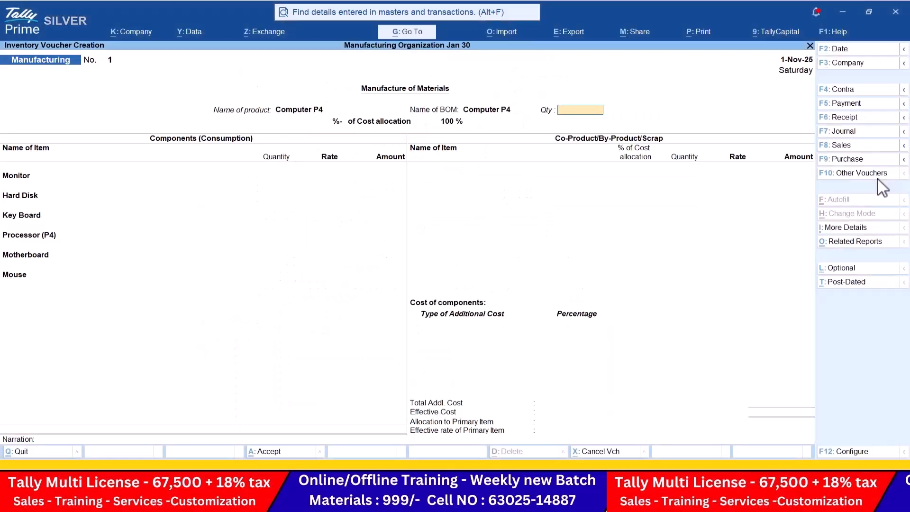
text(20)
key(Return)
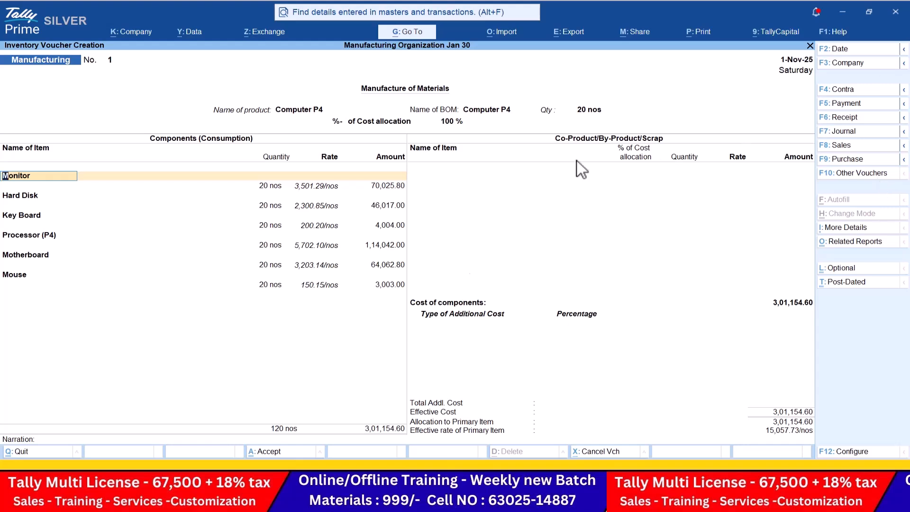
Keep the BOM components as listed and create the ledger "Wages" under Direct Expenses as an additional cost.
click(388, 281)
key(Return)
key(Return)
key(Return)
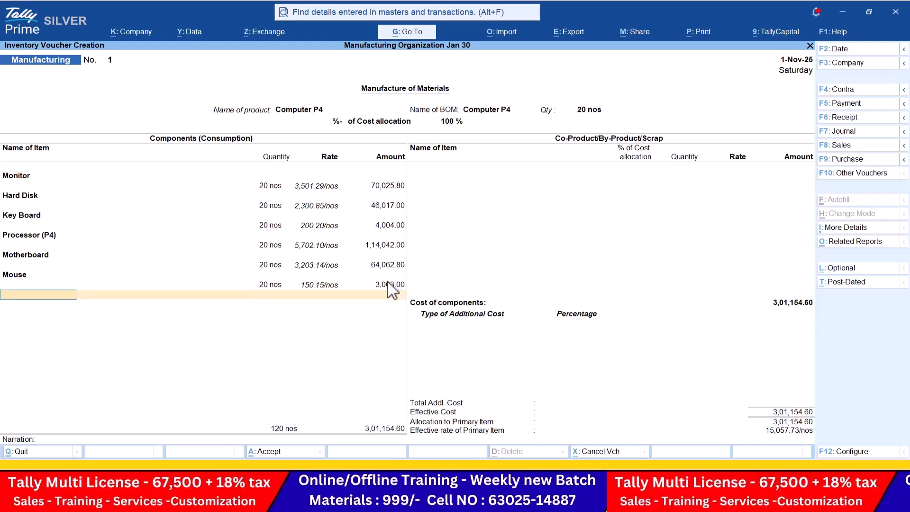
text(W)
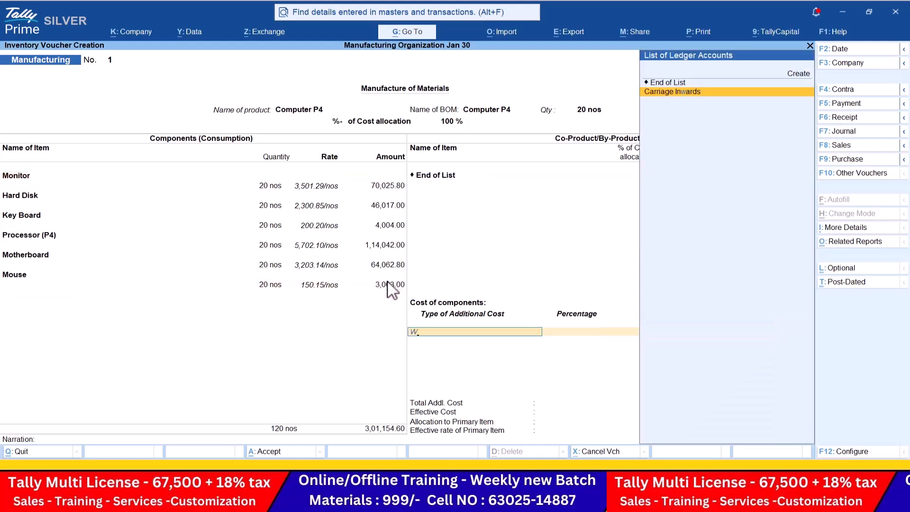
key(alt+c)
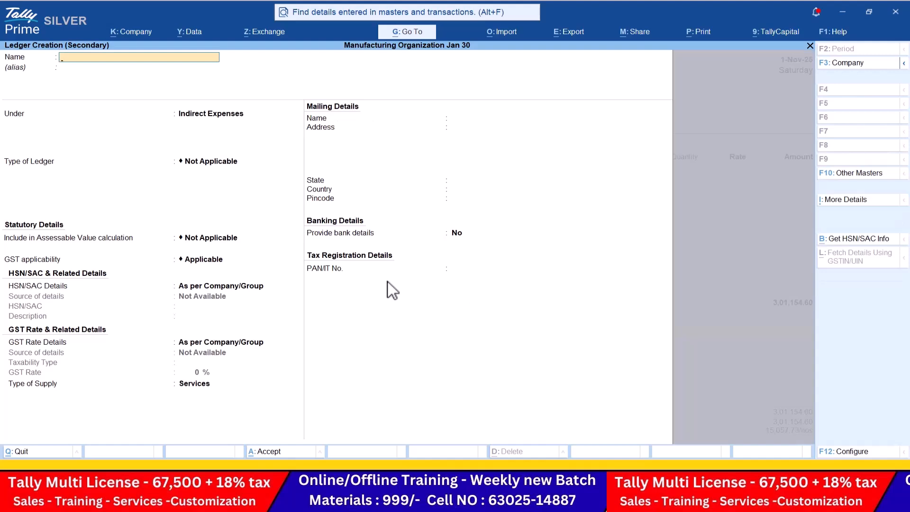
key(Return)
text(di)
key(Down)
key(Return)
key(ctrl+a)
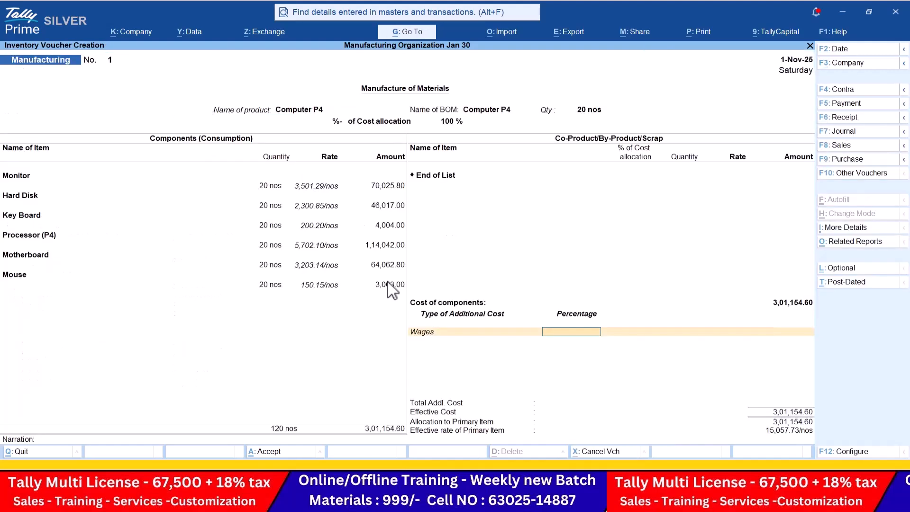
Check the wages amount in the PDF, enter 30,000 for Wages and save the manufacturing voucher.
key(alt+Tab)
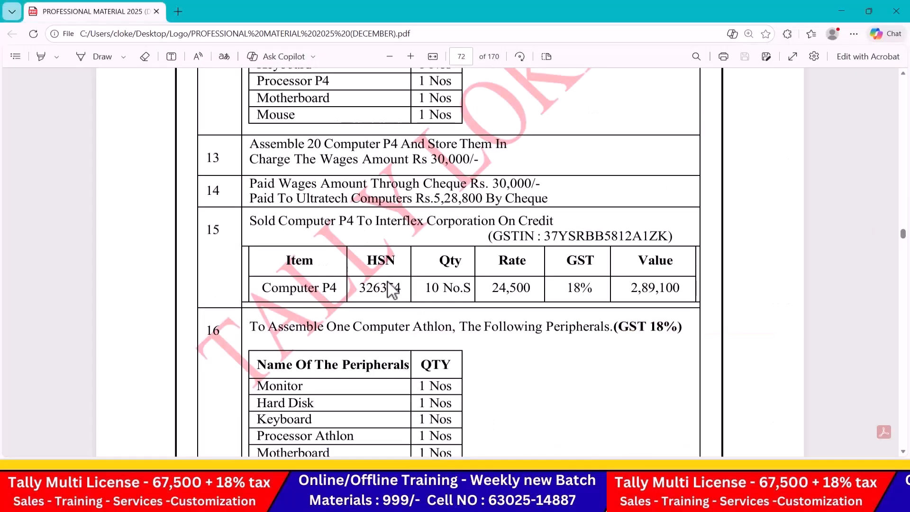
key(alt+Tab)
text(3)
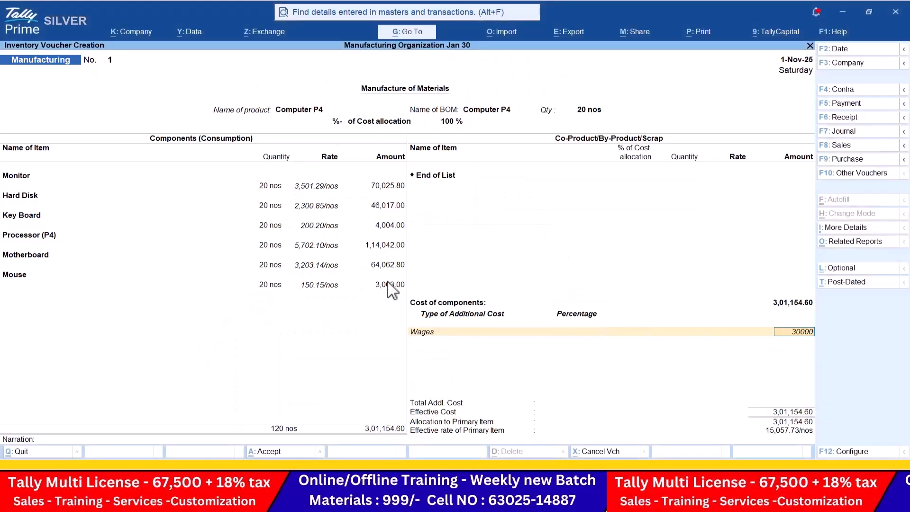
key(Return)
key(Return)
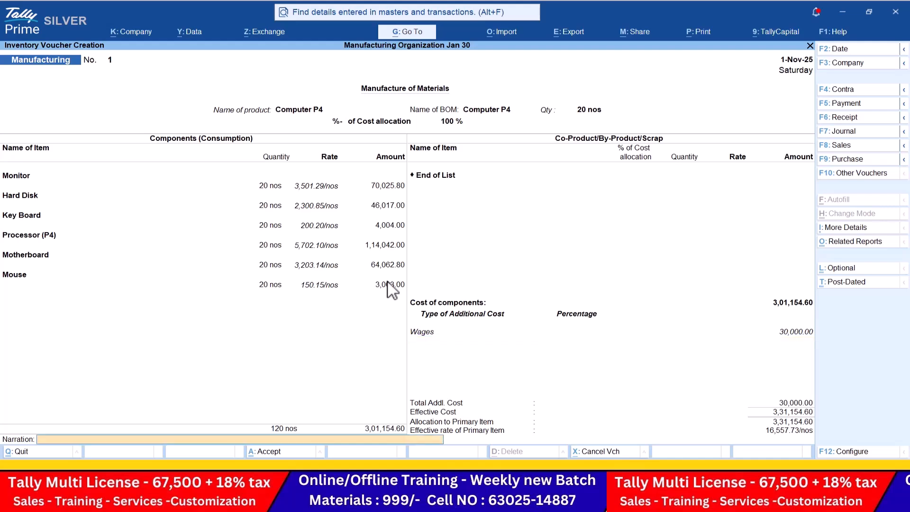
key(Return)
key(Return)
key(alt+Tab)
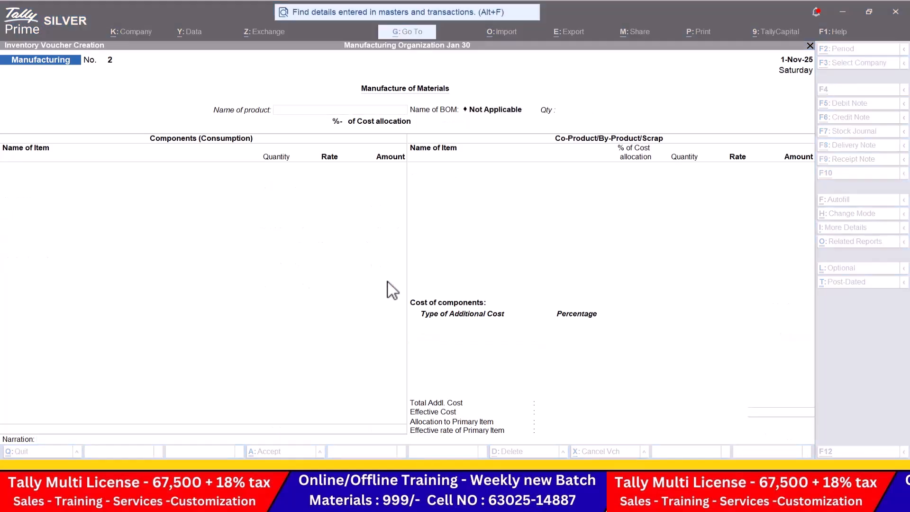
Check the cheque payments in the PDF, switch to a Journal voucher and debit Wages with 30,000.
scroll(388, 282, down, 1)
key(alt+Tab)
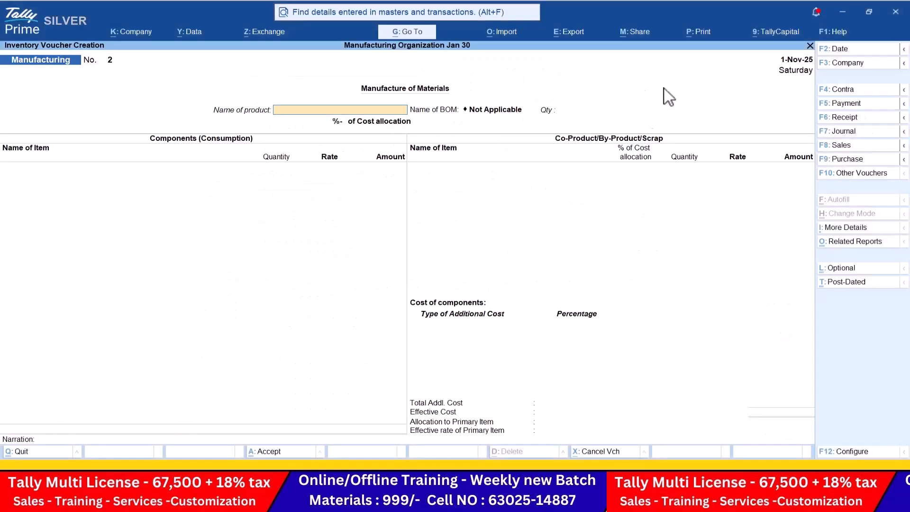
click(858, 135)
text(wa)
key(Return)
key(alt+Tab)
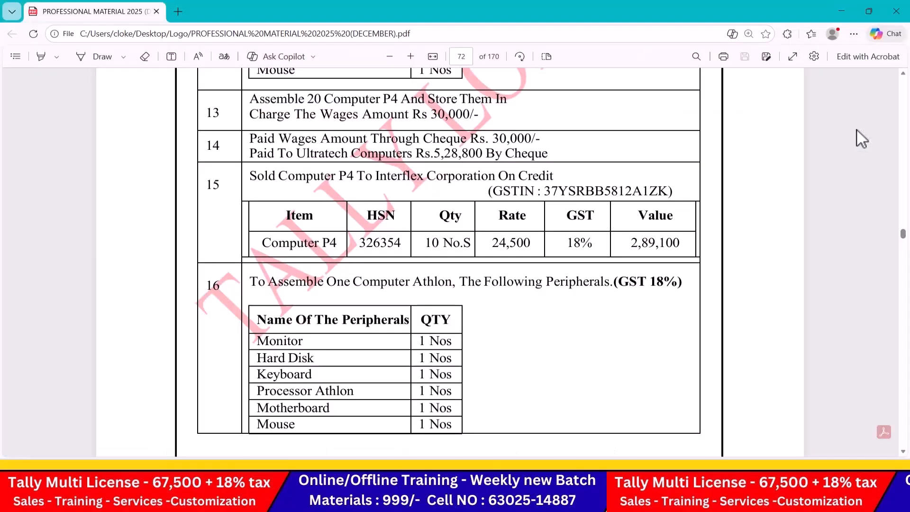
key(alt+Tab)
text(3000)
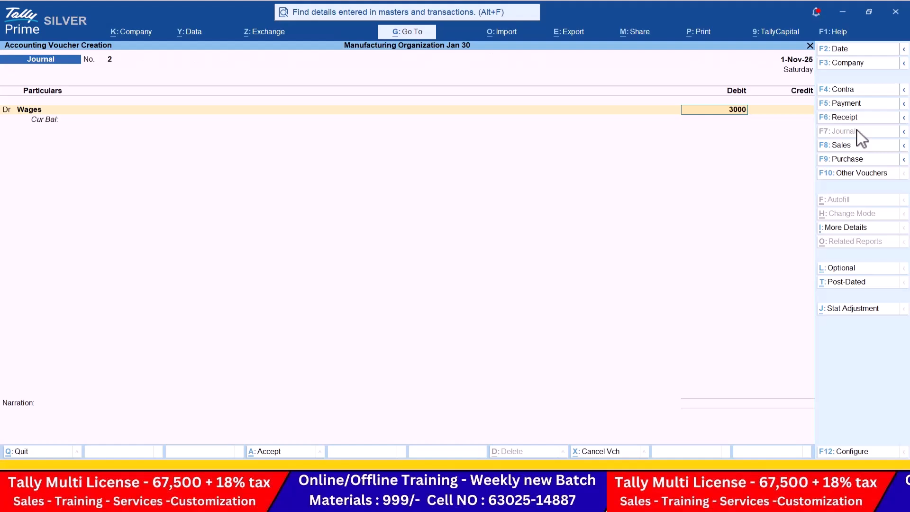
text(0)
key(Return)
key(Return)
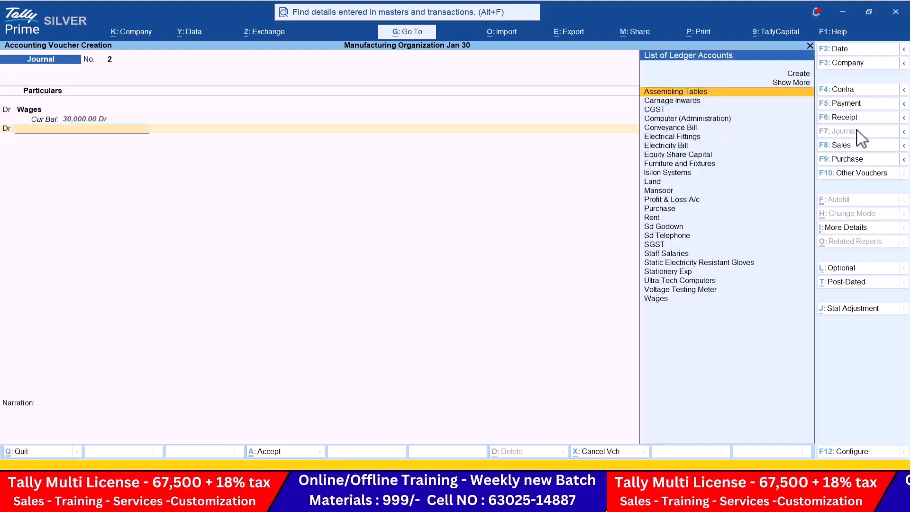
Add a second debit line for Ultra Tech Computers with 5,28,800 as listed in the PDF.
key(alt+Tab)
key(alt+Tab)
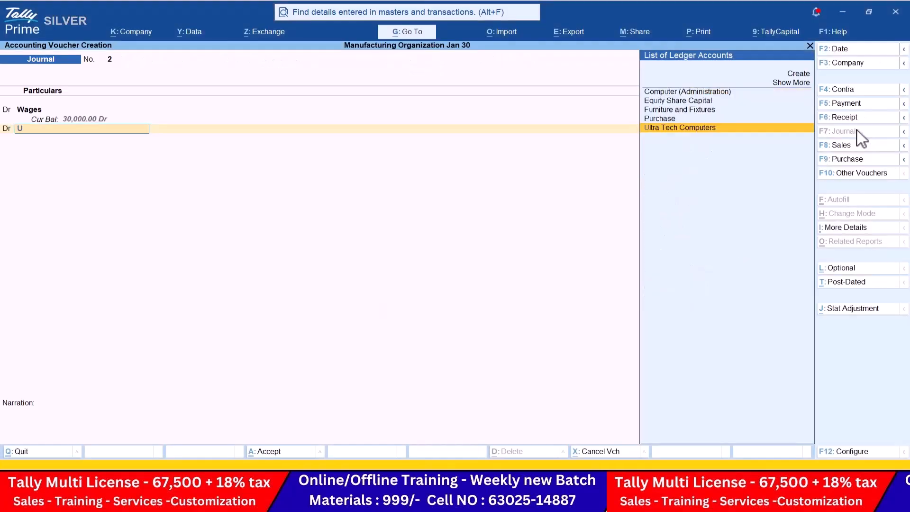
key(Return)
key(alt+Tab)
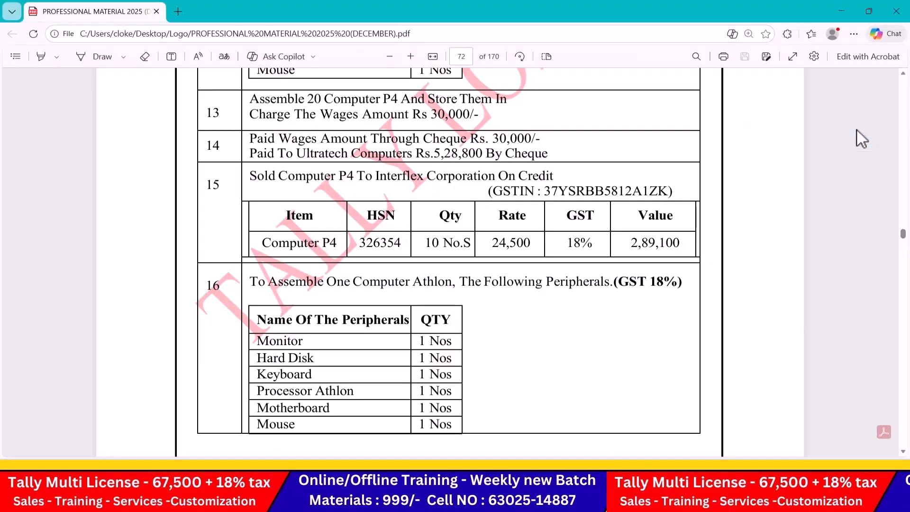
key(alt+Tab)
text(528)
key(alt+Tab)
key(alt+Tab)
text(800)
key(Return)
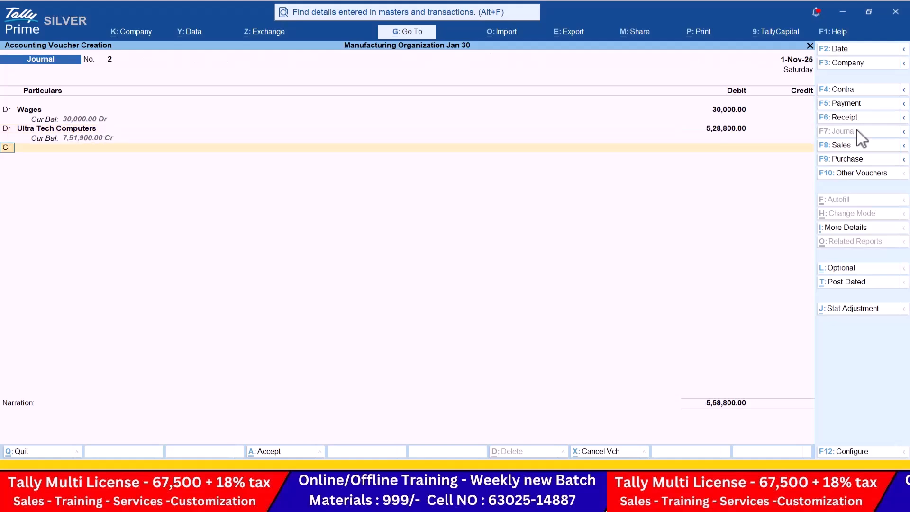
key(alt+Tab)
key(alt+Tab)
text(U)
key(Return)
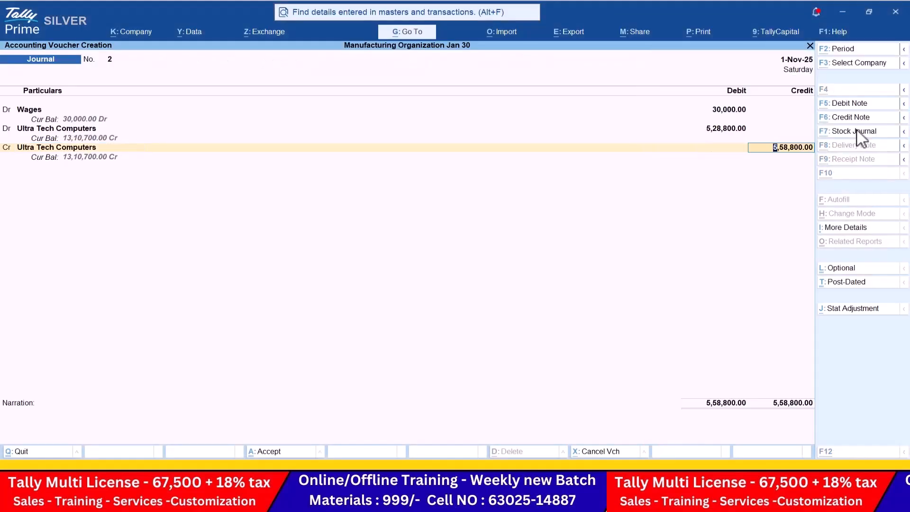
key(alt+Tab)
key(alt+Tab)
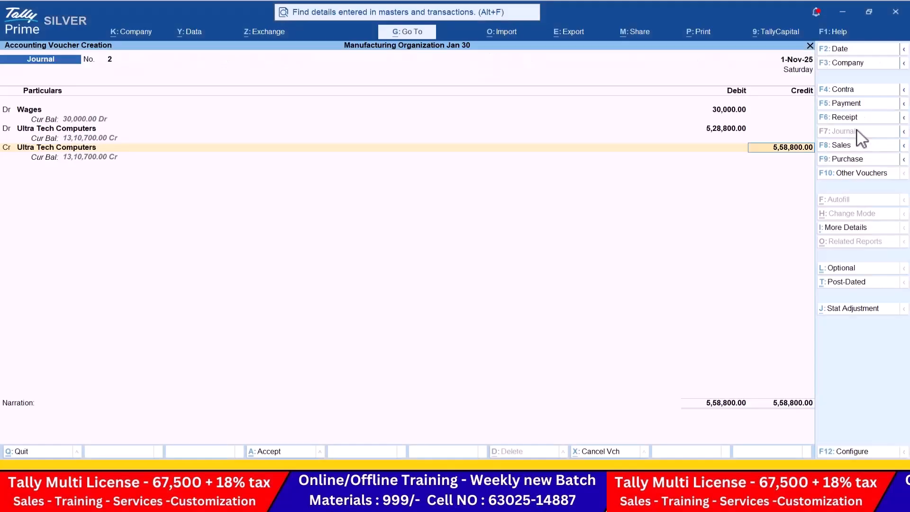
key(BackSpace)
key(BackSpace)
Credit HDFC Bank with 5,58,800 in the journal voucher and save it.
key(alt+Tab)
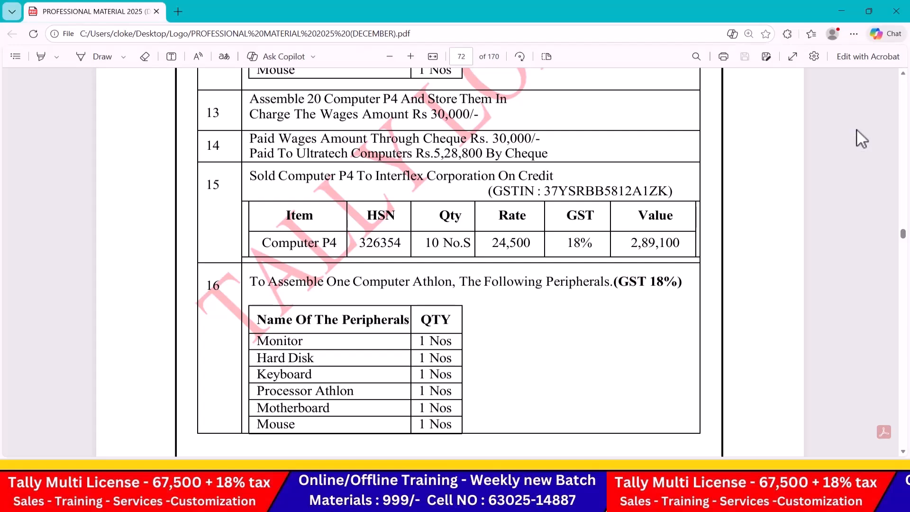
key(alt+Tab)
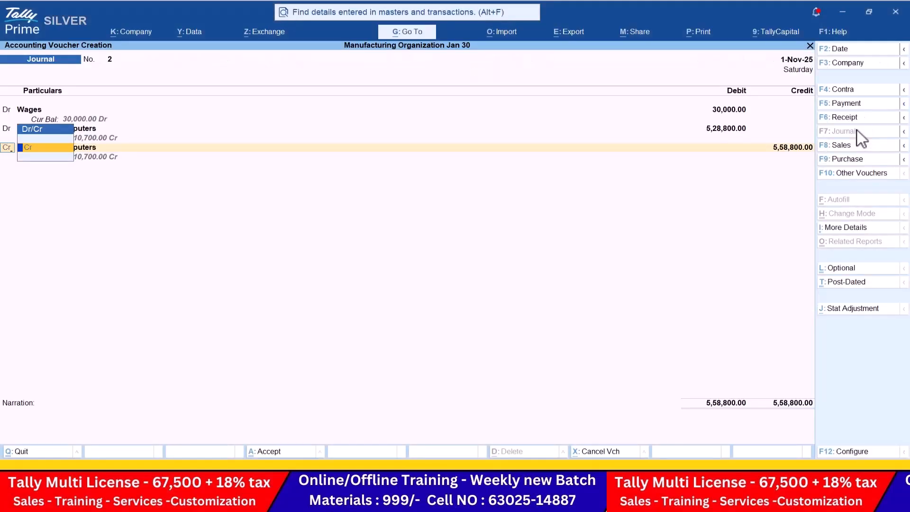
key(Return)
text(h)
key(Return)
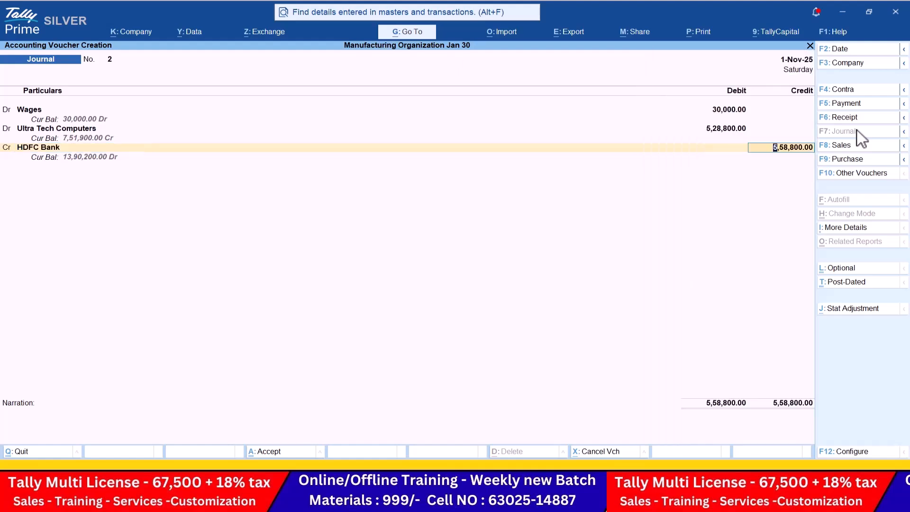
key(Return)
key(Return)
key(Return)
Check the next transaction in the PDF and switch the voucher type to Sales.
key(alt+Tab)
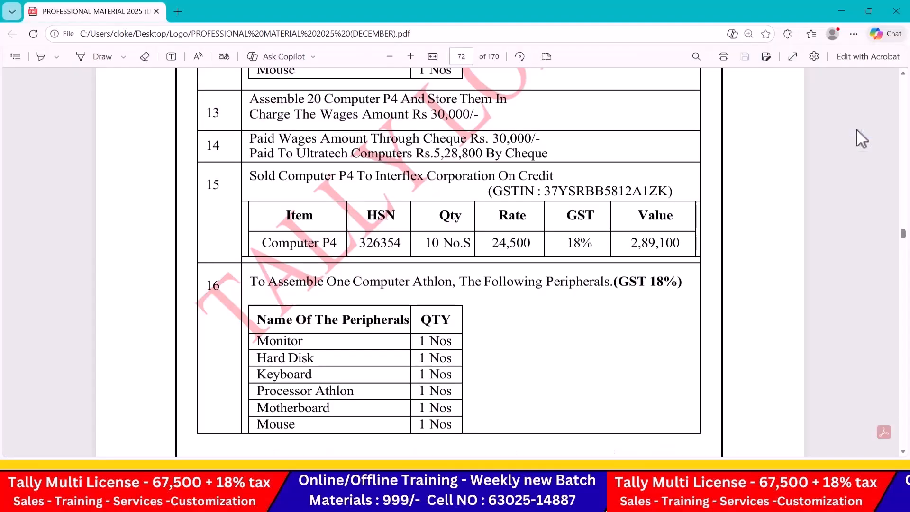
key(alt+Tab)
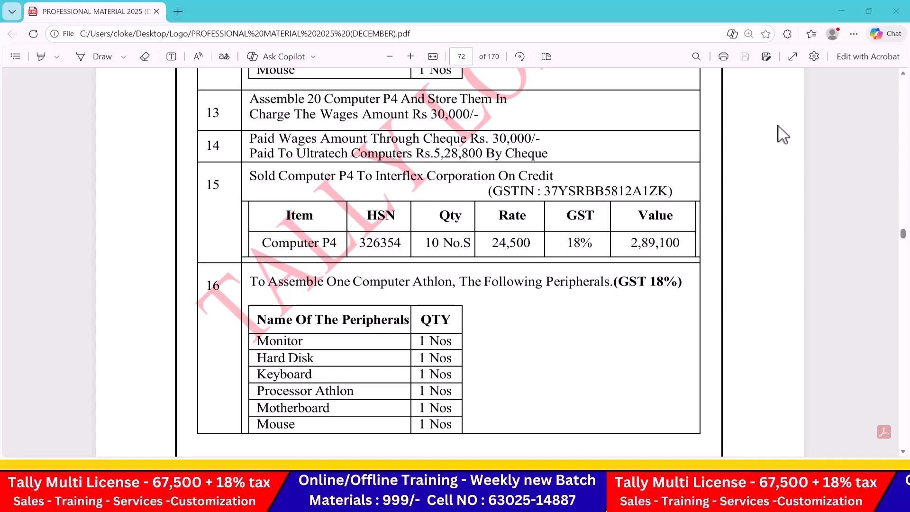
click(859, 105)
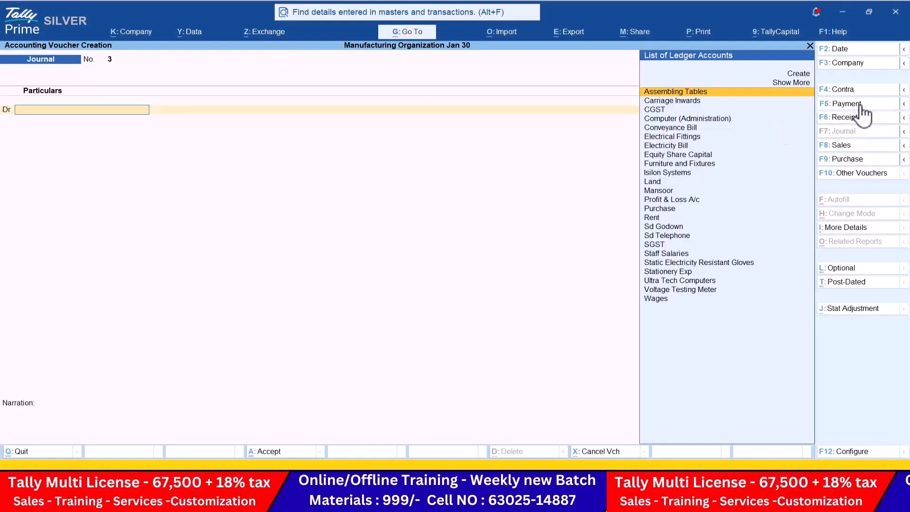
click(853, 145)
Start a new party ledger and name it "Interflex Corporation", copied from transaction 15 of the PDF.
key(alt+c)
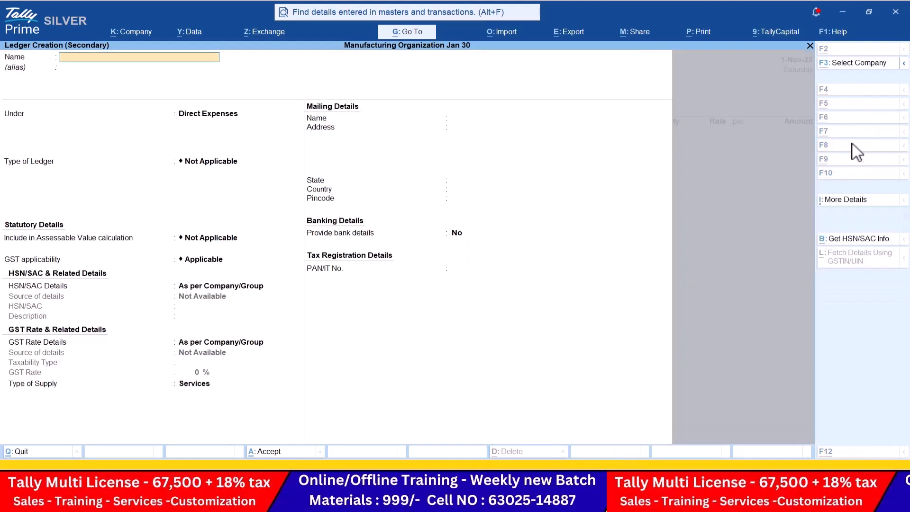
key(alt+Tab)
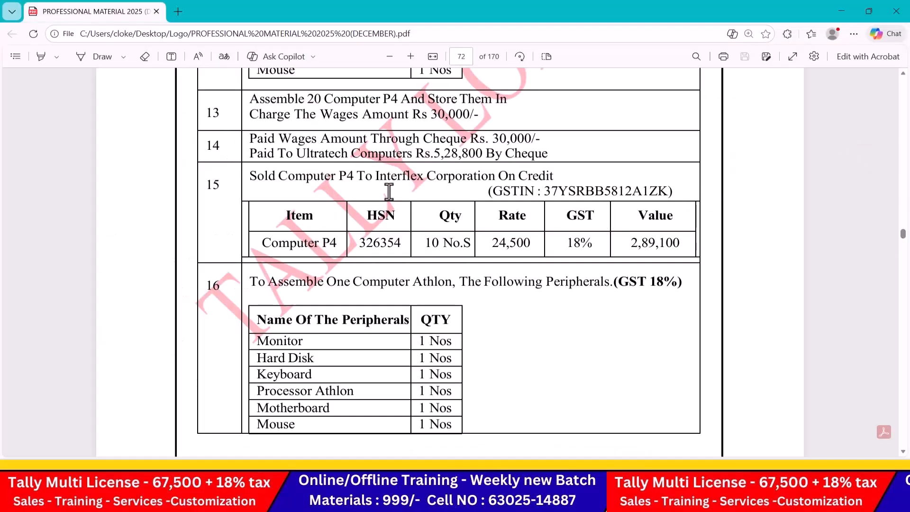
drag(376, 176, 490, 177)
key(ctrl+c)
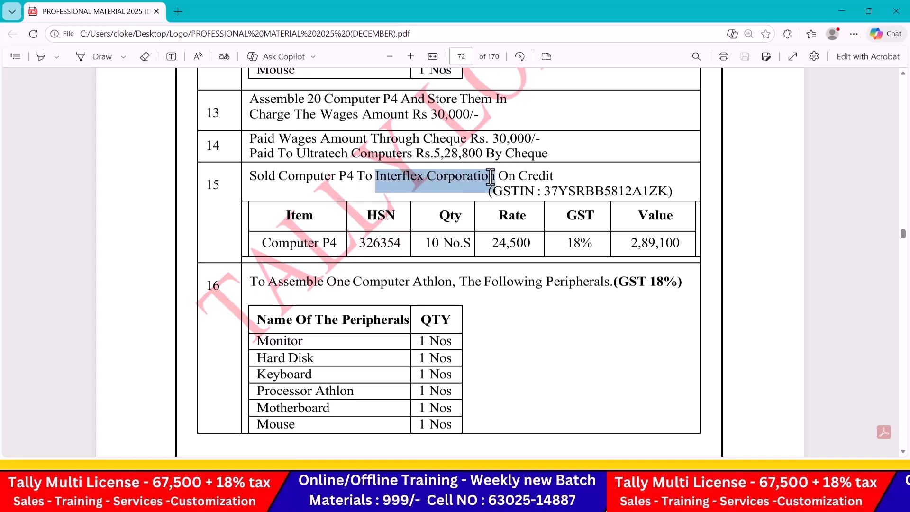
key(alt+Tab)
key(ctrl+alt+v)
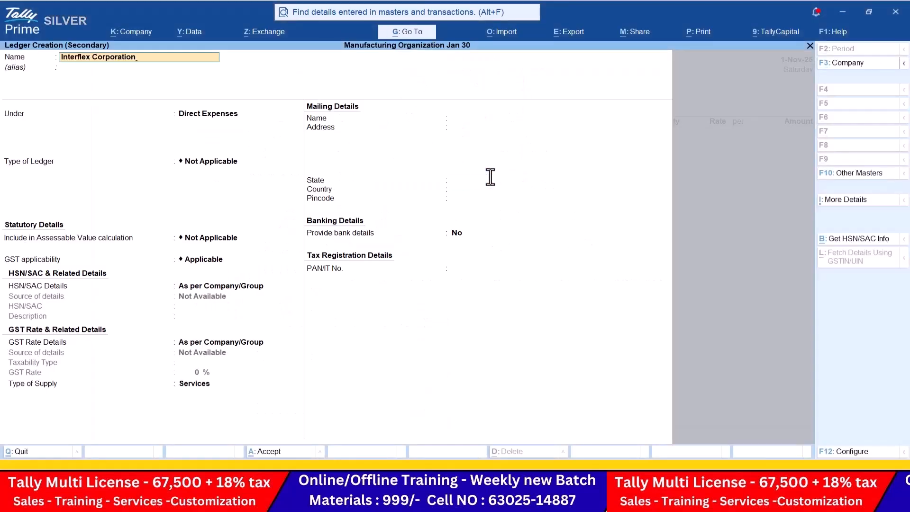
Place the ledger under Sundry Debtors and keep the state Andhra Pradesh, country India and registration type Regular.
key(Return)
text(Sund)
key(alt+Tab)
key(alt+Tab)
key(Down)
key(Return)
key(Return)
key(Return)
key(Return)
key(Return)
key(Return)
key(Return)
key(Return)
key(Return)
Copy Interflex Corporation's GSTIN from transaction 15 in the PDF and return to the ledger.
key(alt+Tab)
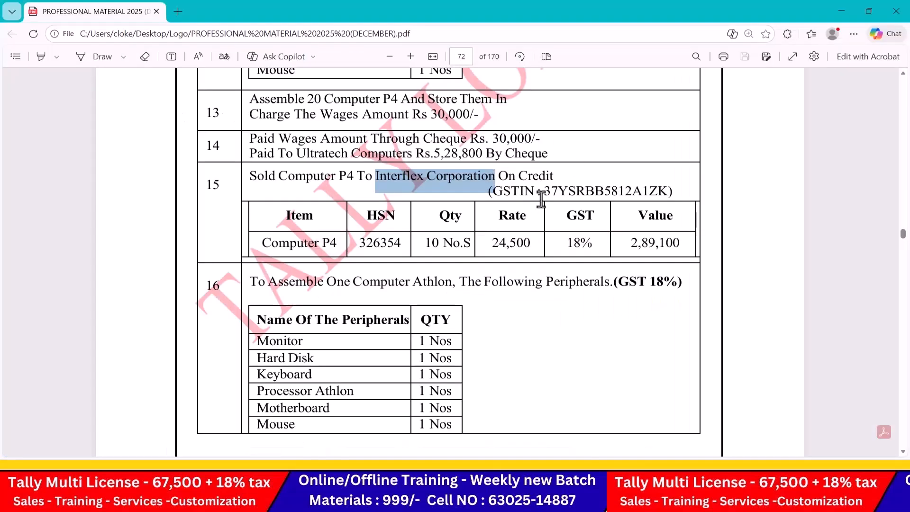
drag(539, 185, 625, 191)
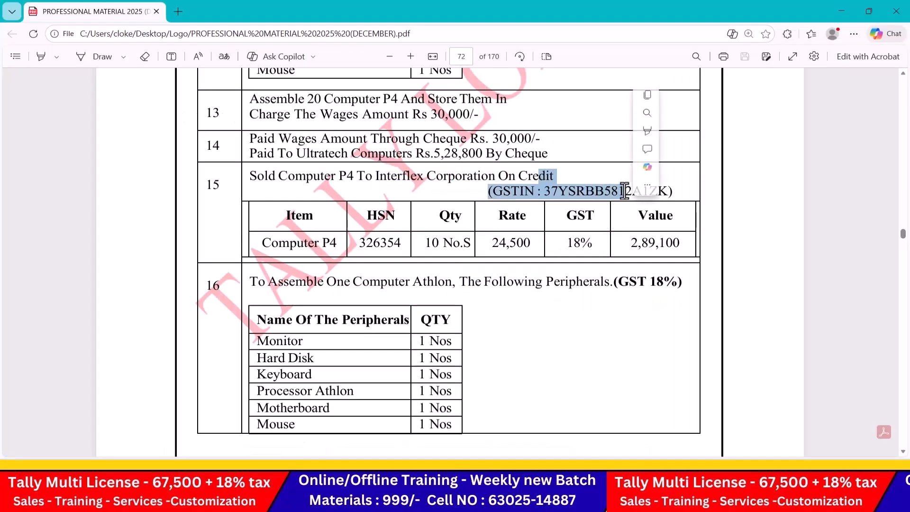
click(585, 191)
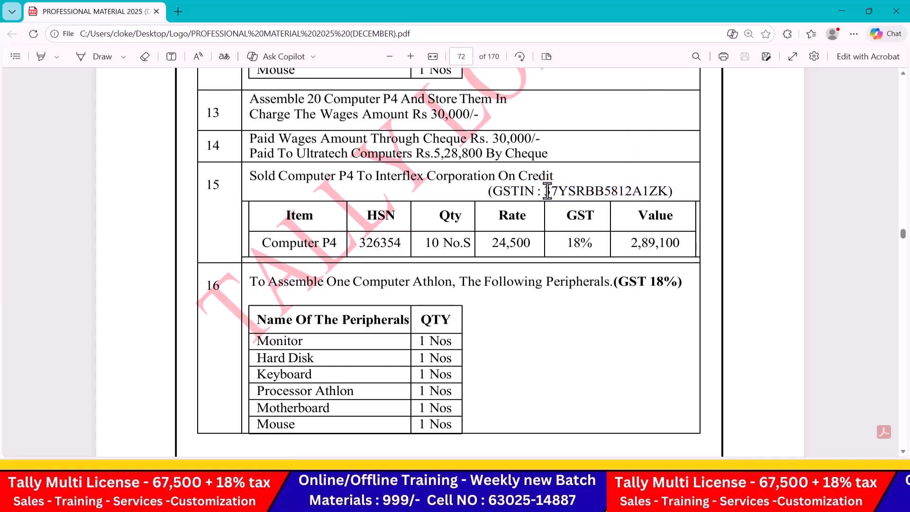
drag(539, 177, 622, 193)
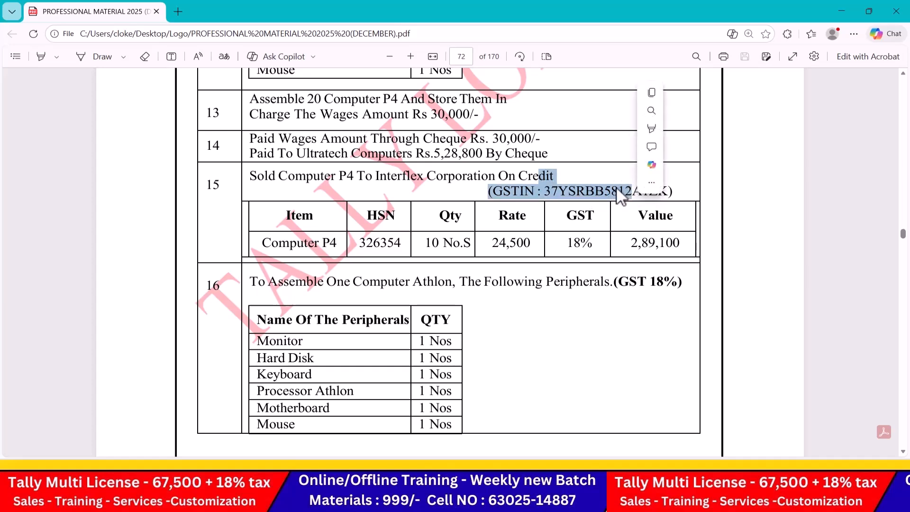
click(622, 194)
drag(667, 192, 550, 192)
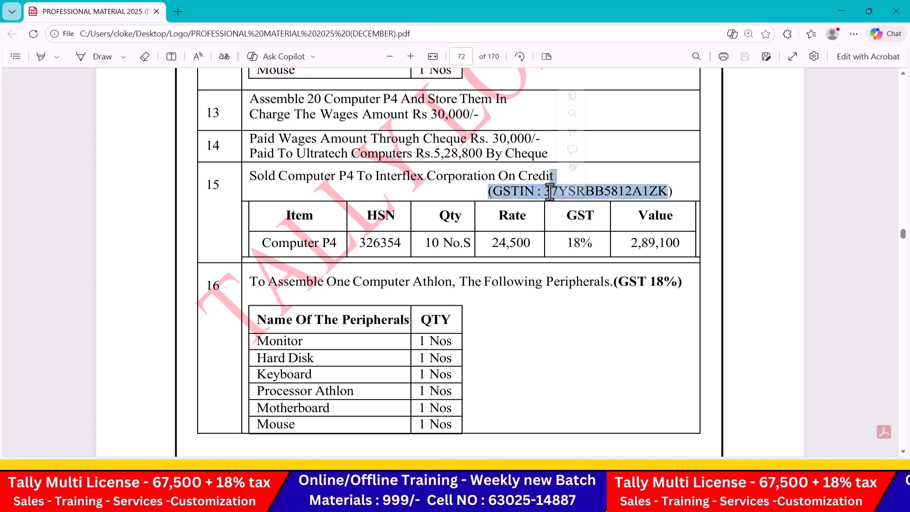
key(alt+Tab)
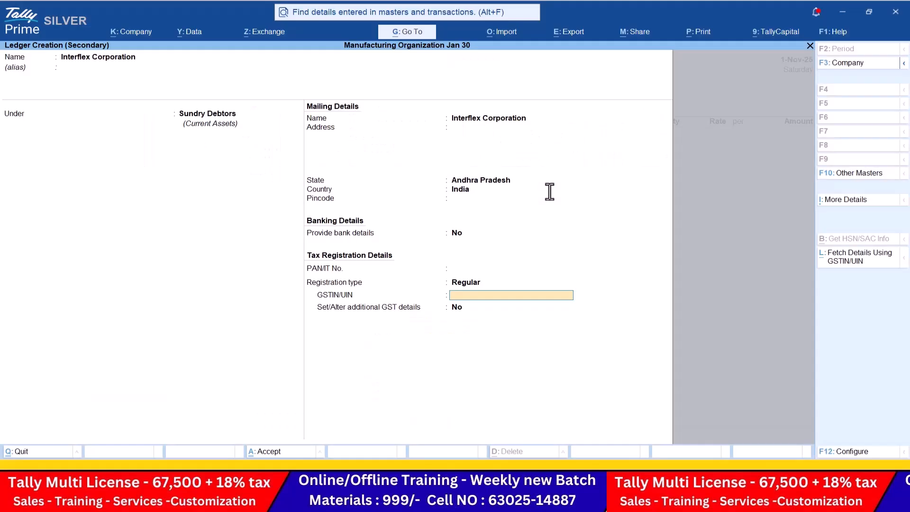
Fill the ledger's GSTIN/UIN with the copied number, removing the extra text in front of it.
key(ctrl+alt+v)
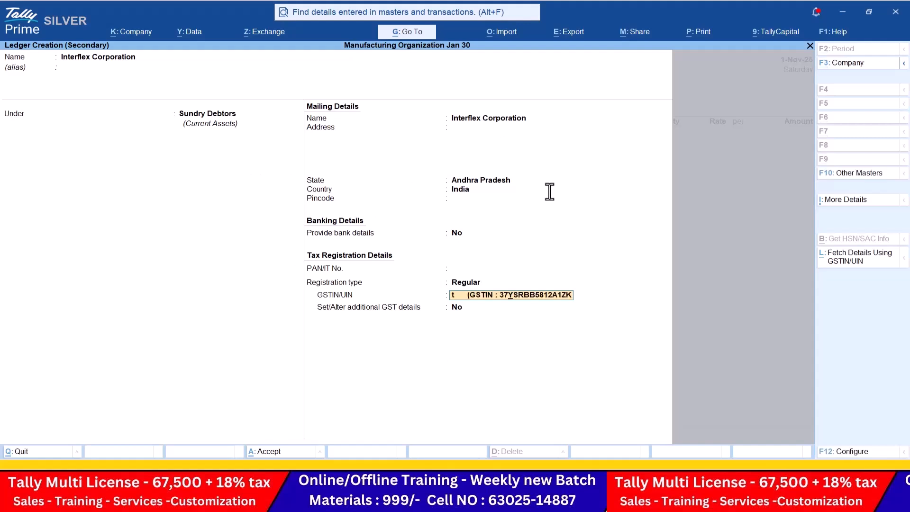
key(BackSpace)
key(BackSpace)
key(BackSpace)
key(BackSpace)
key(BackSpace)
click(550, 192)
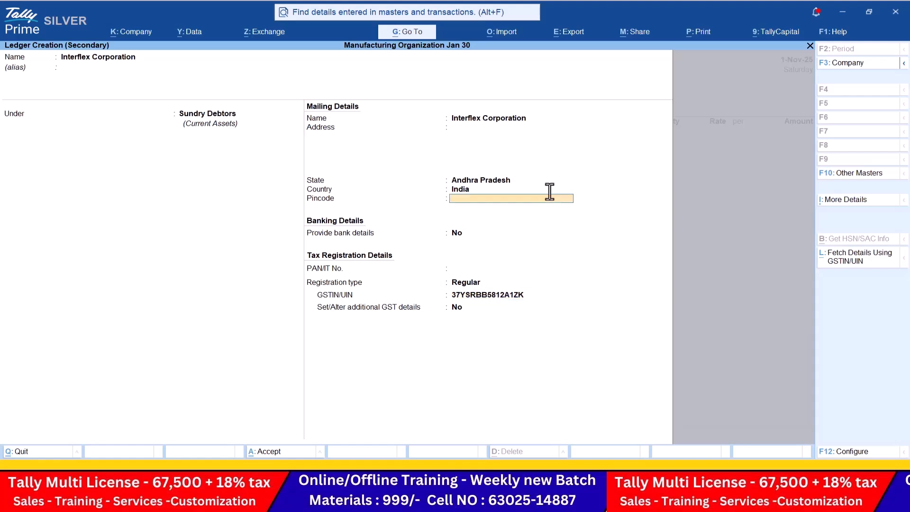
key(Return)
Save the Interflex Corporation ledger and accept the blank dispatch details for the sales voucher.
key(ctrl+a)
key(ctrl+a)
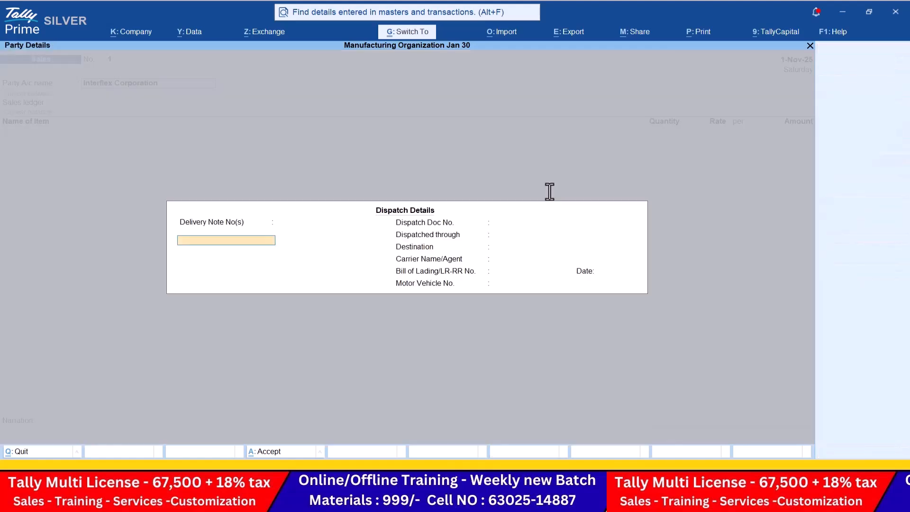
key(ctrl+a)
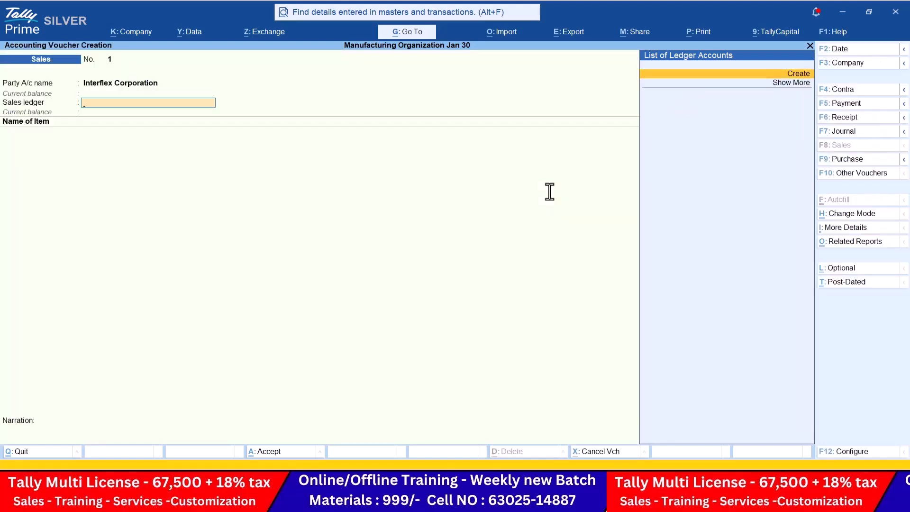
Create the ledger "Sales" under Sales Accounts and use it as the voucher's sales ledger.
key(Return)
key(Return)
key(Return)
text(Sales)
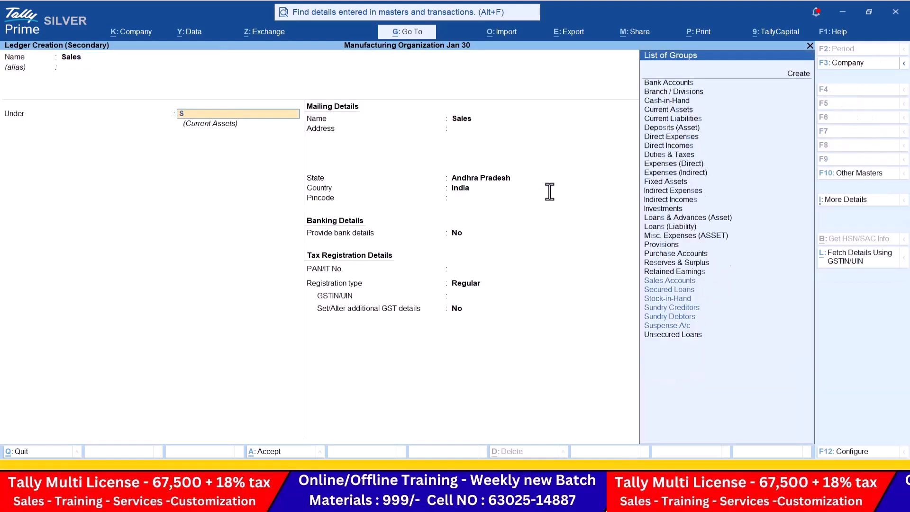
key(Return)
key(Return)
key(Return)
key(Return)
key(Return)
key(Return)
key(Up)
key(Return)
key(Return)
Add Computer P4 as the item sold with a quantity of 10 nos, as listed in the PDF.
key(alt+Tab)
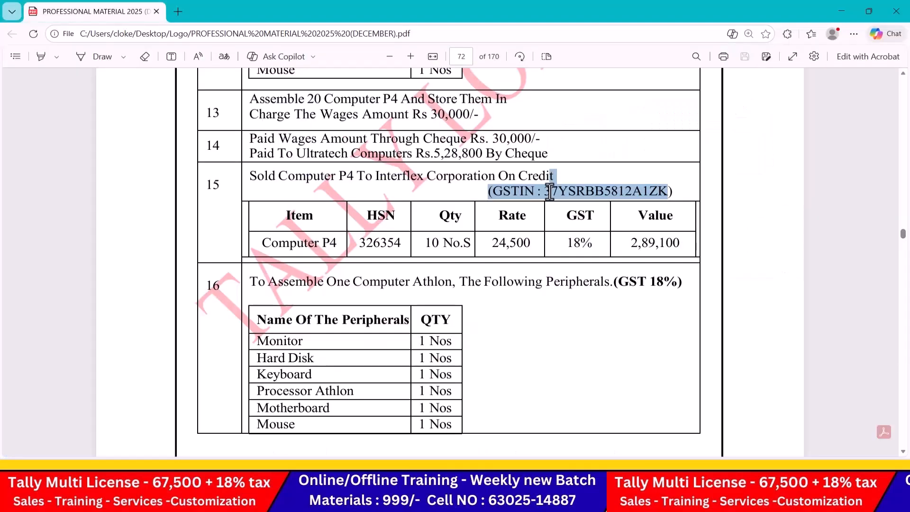
key(alt+Tab)
text(Co)
key(Down)
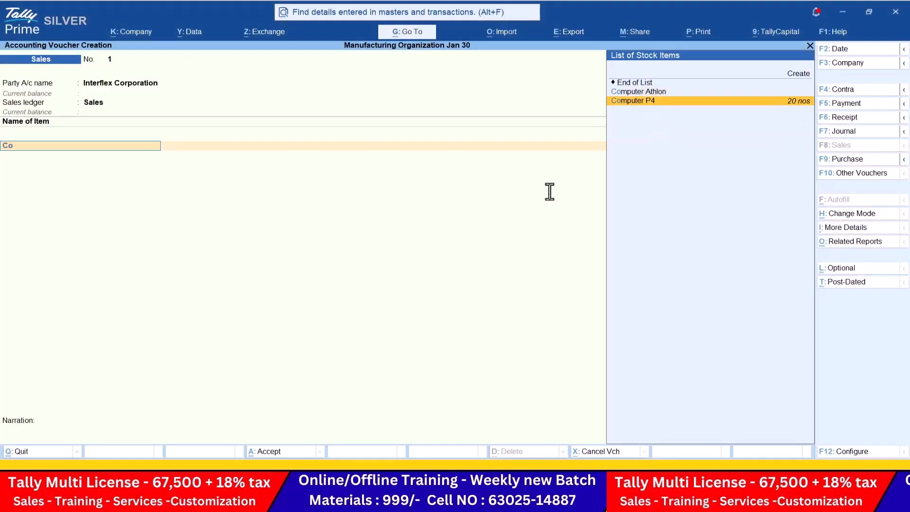
key(Return)
key(alt+Tab)
key(alt+Tab)
text(10)
key(Return)
Set the Computer P4 rate to 24,500 per nos according to the PDF and accept the amount.
key(alt+Tab)
key(alt+Tab)
text(24500)
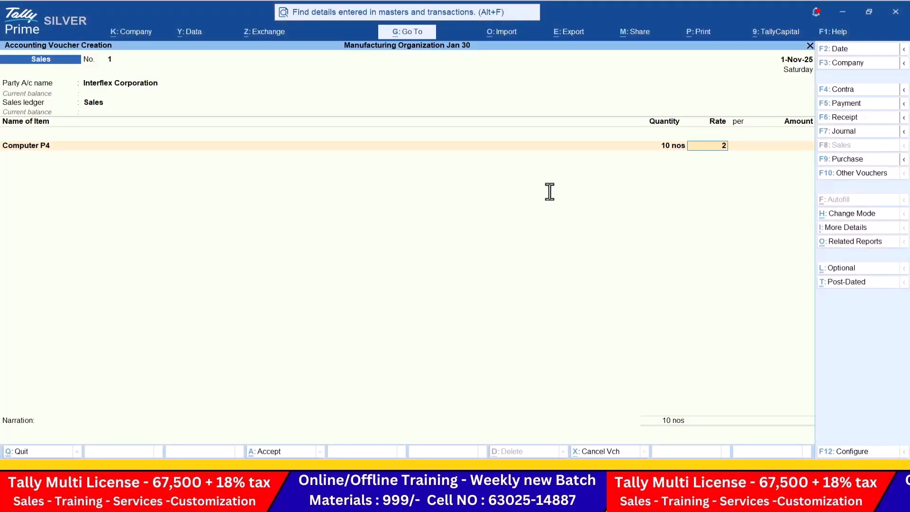
key(Return)
key(Return)
key(Return)
Accept the Computer P4 line and add the CGST and SGST ledgers with their calculated amounts to the sales voucher.
key(Return)
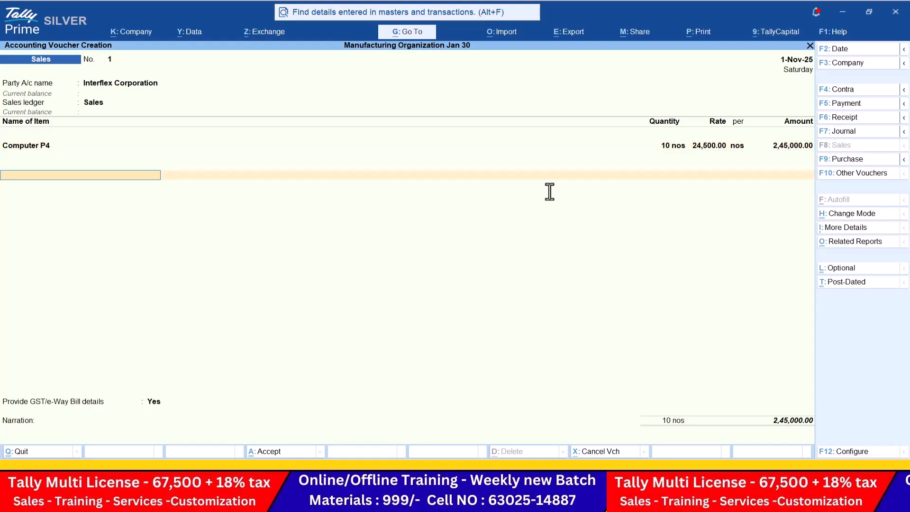
text(CG)
key(Return)
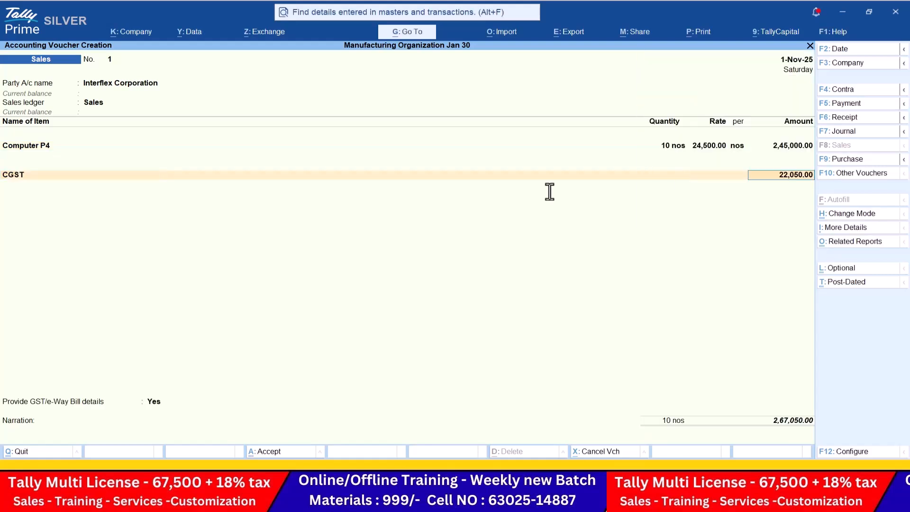
key(Return)
text(SG)
key(Return)
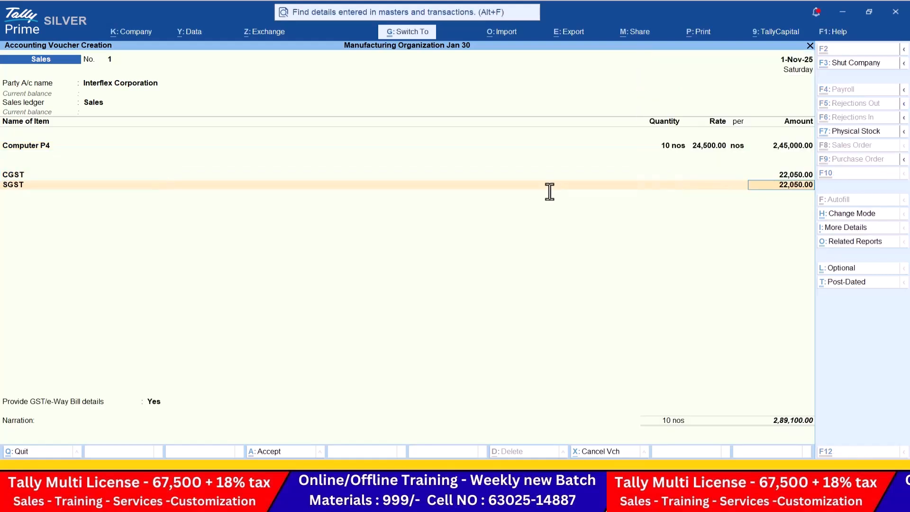
Preview the tax invoice for the Interflex Corporation sale, look it over, and return to the sales voucher.
key(alt+p)
key(i)
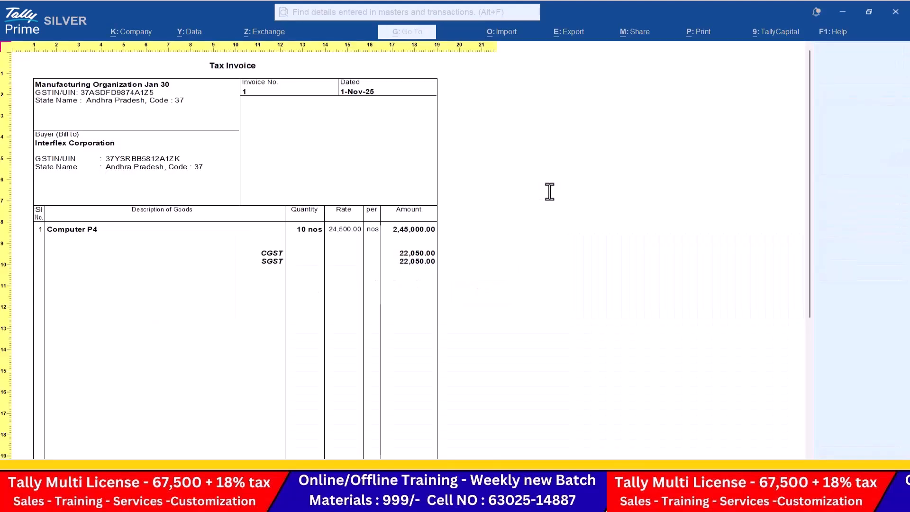
scroll(550, 192, down, 5)
scroll(549, 192, up, 5)
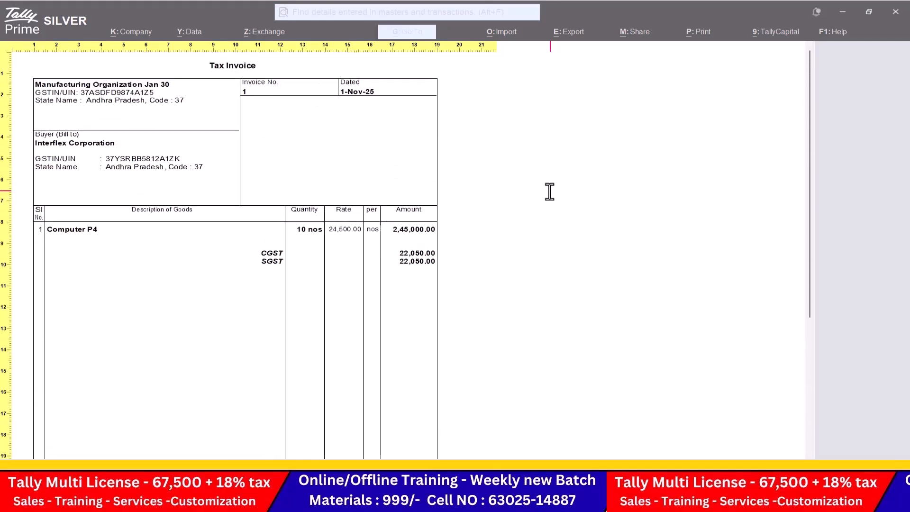
key(Escape)
key(Escape)
key(Escape)
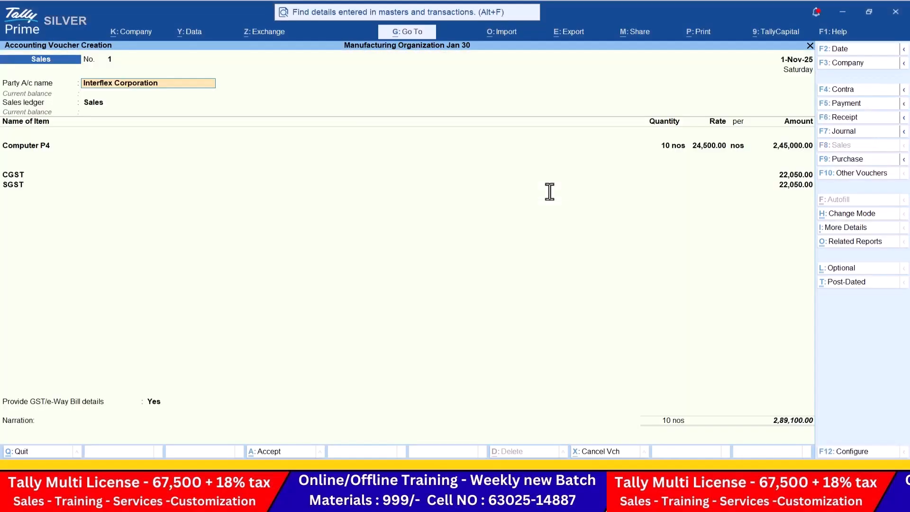
Save the Interflex Corporation sales voucher and leave voucher creation.
key(ctrl)
key(ctrl+a)
key(n)
key(Escape)
key(y)
Open the Day Book and examine the vouchers recorded for 1-Nov-25.
key(Down)
key(Up)
key(Return)
key(Down)
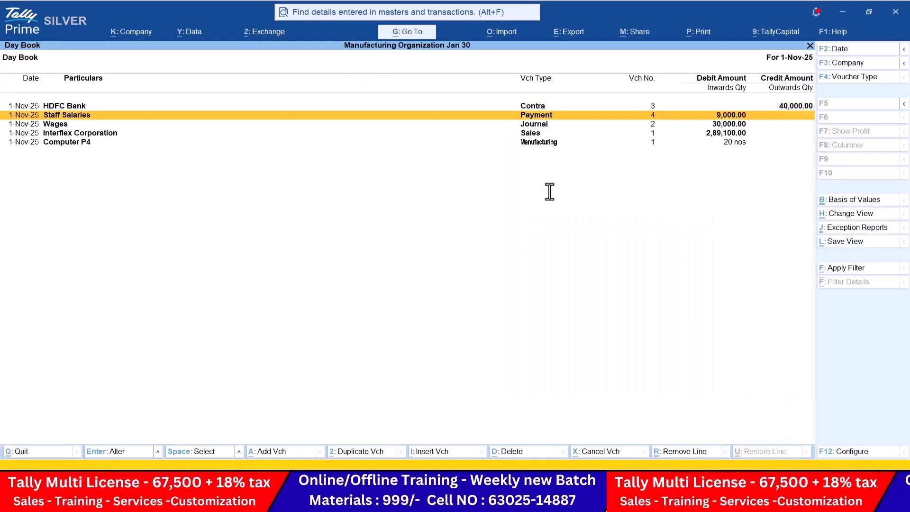
Open the Profit & Loss A/c in detailed view to examine the sales, stock, expenses and profit figures.
key(Escape)
key(Down)
key(Down)
key(Down)
key(Down)
key(Return)
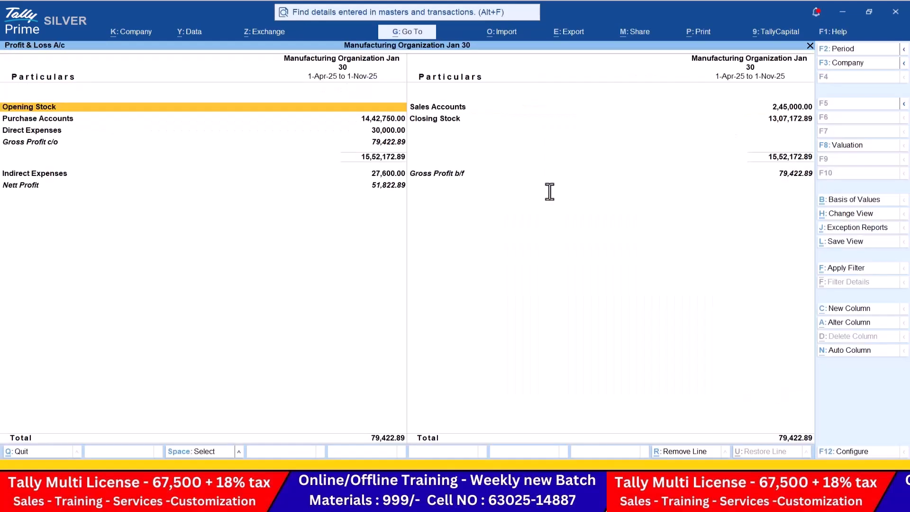
key(alt+f5)
Find the October to November profit and loss table in the PDF and compare its figures with the report.
key(alt+Tab)
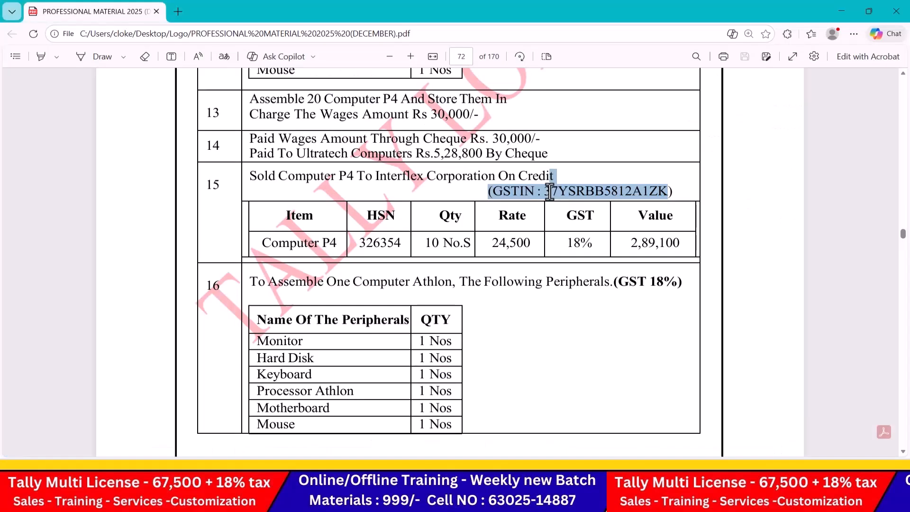
click(902, 320)
scroll(902, 328, down, 20)
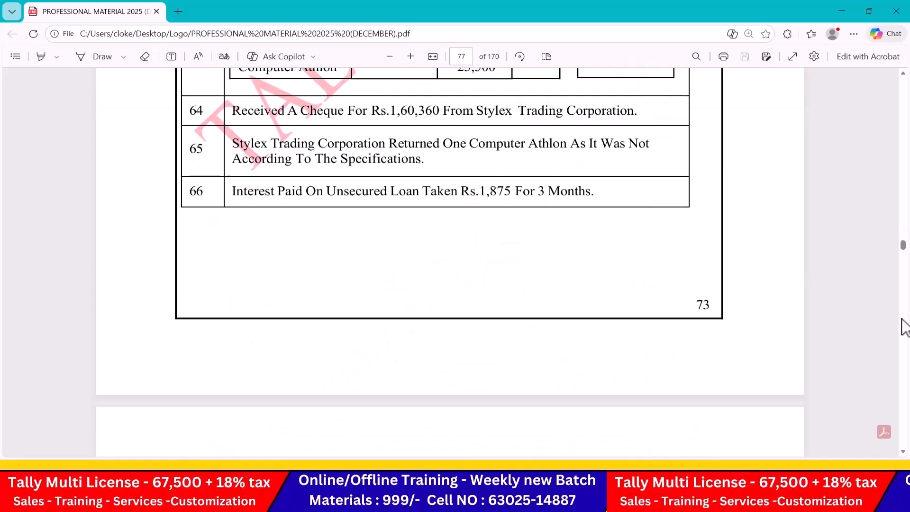
scroll(906, 327, down, 10)
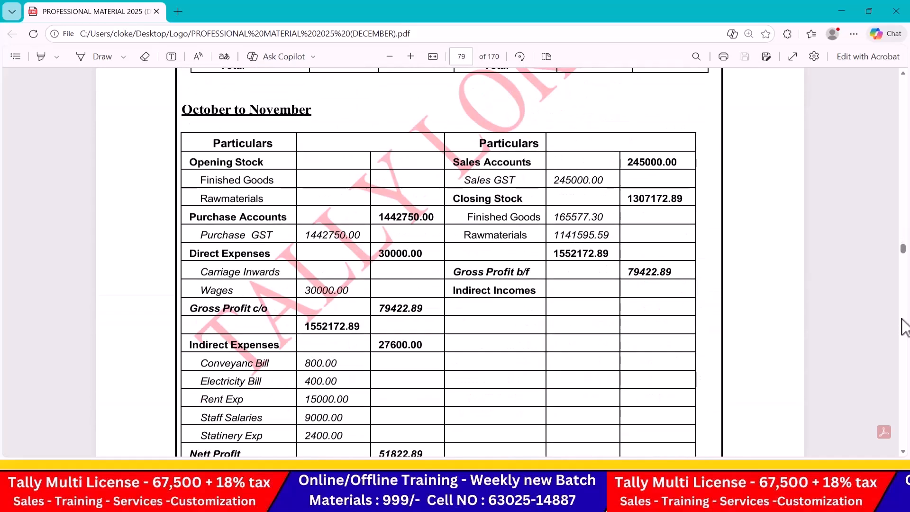
click(903, 452)
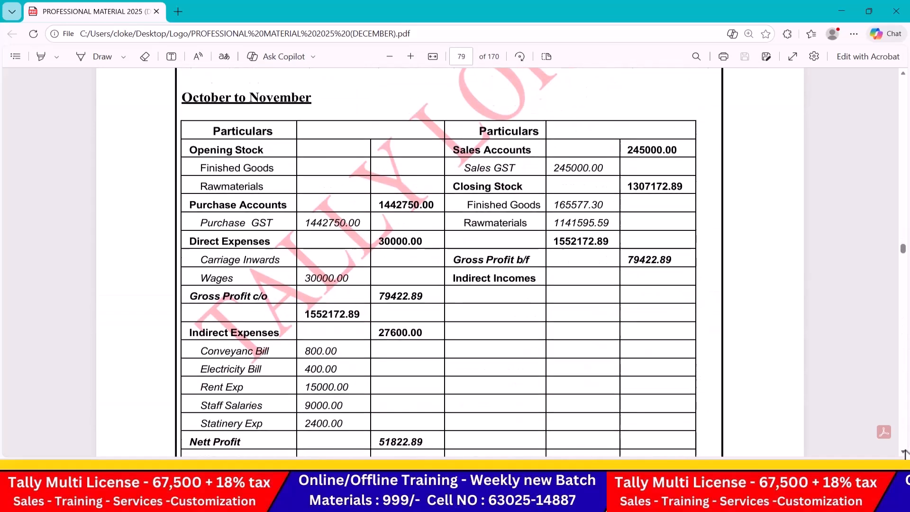
click(904, 452)
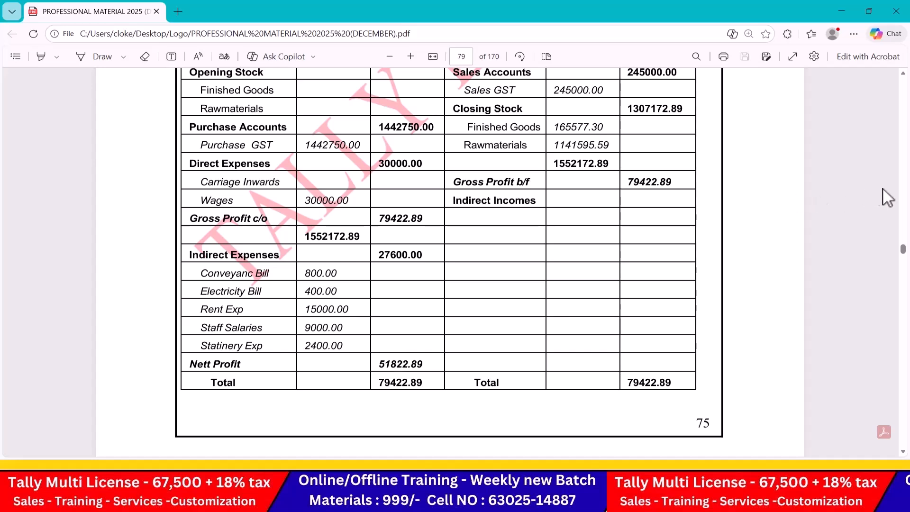
Go back in the PDF to the December 2025 transactions and read entries 17 to 23.
scroll(906, 180, up, 20)
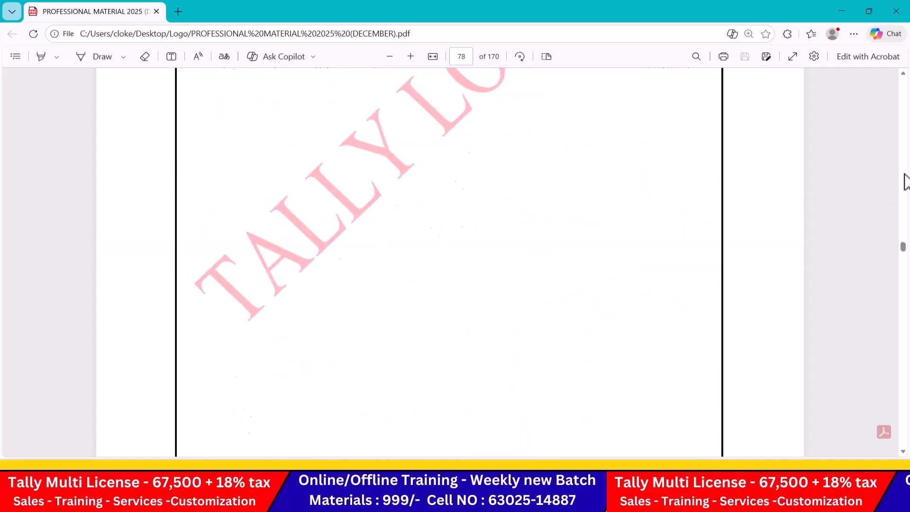
scroll(906, 181, up, 10)
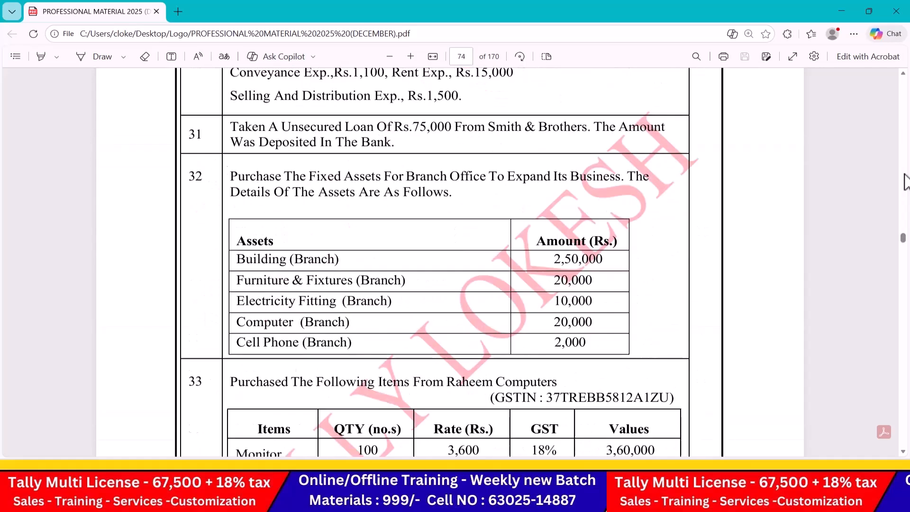
scroll(906, 182, up, 10)
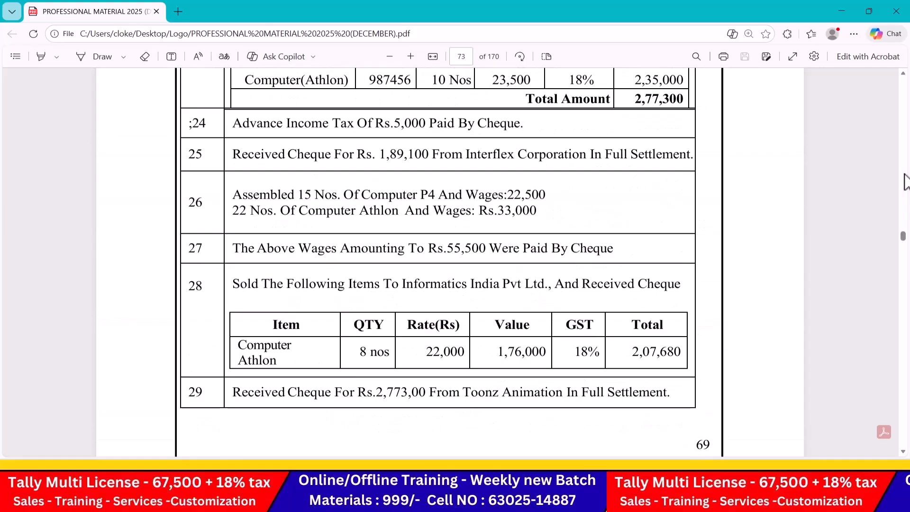
scroll(906, 181, up, 7)
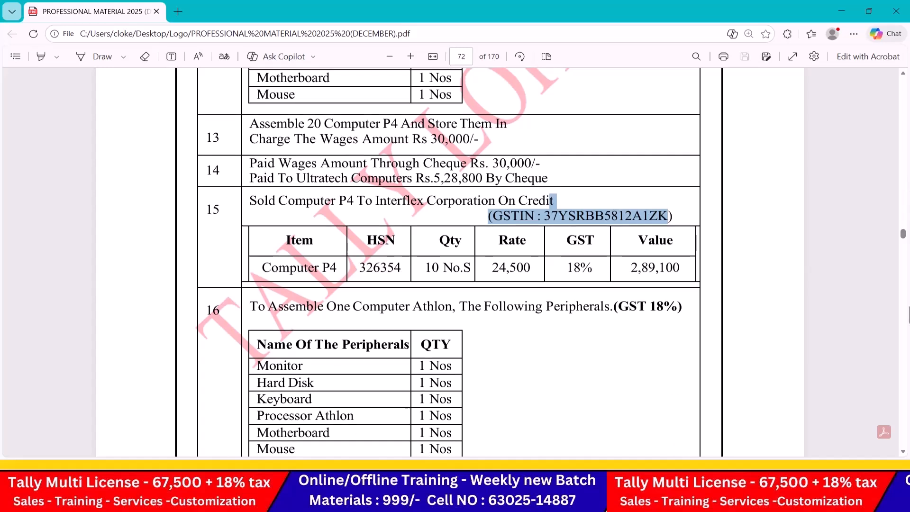
scroll(903, 454, down, 10)
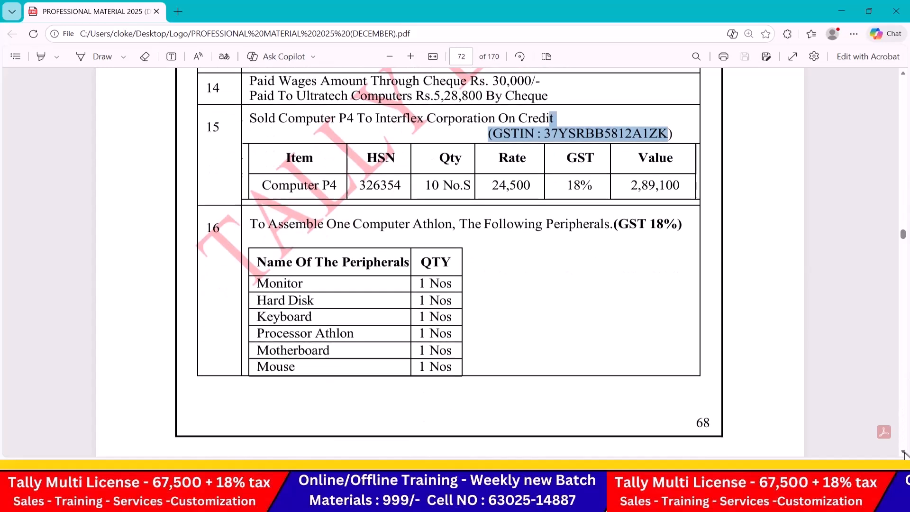
scroll(904, 454, down, 2)
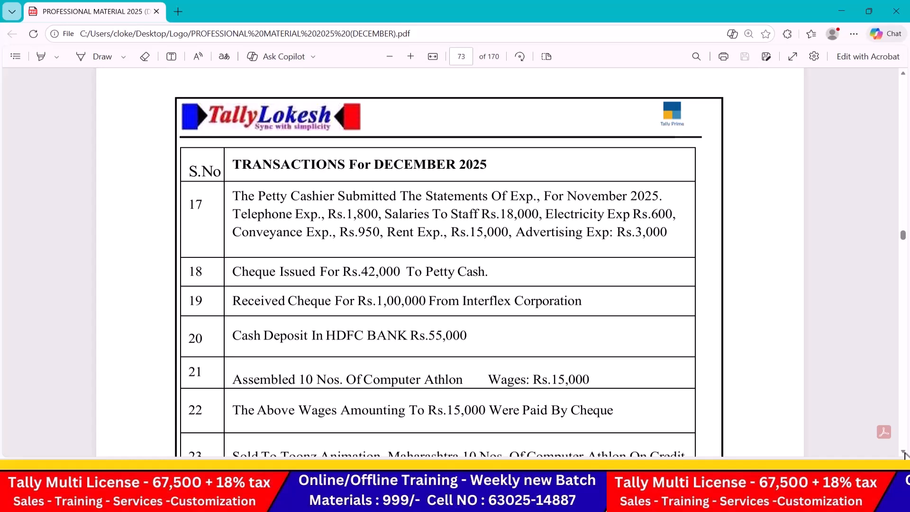
scroll(905, 454, down, 3)
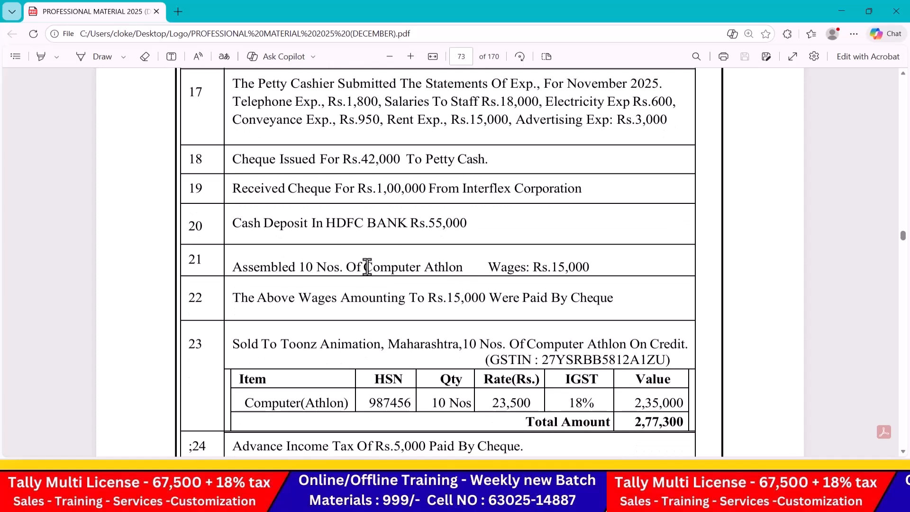
Switch to TallyPrime, close the Profit & Loss A/c, and start a new Manufacturing voucher.
key(alt+Tab)
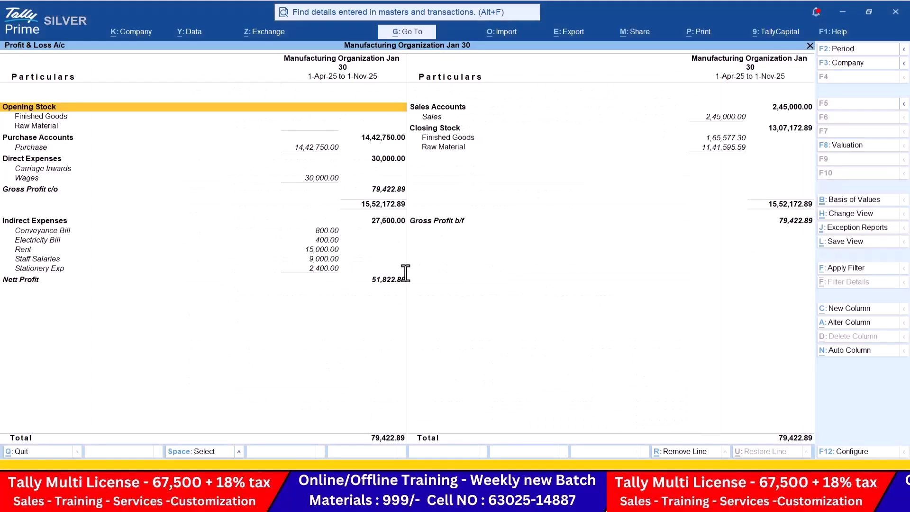
key(Escape)
key(Up)
key(Up)
key(Up)
key(Up)
key(Up)
key(Return)
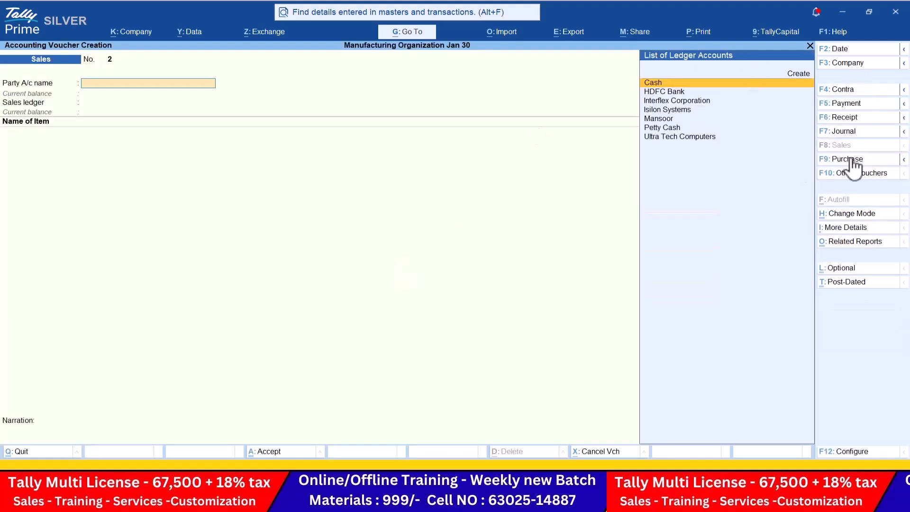
click(851, 174)
key(Down)
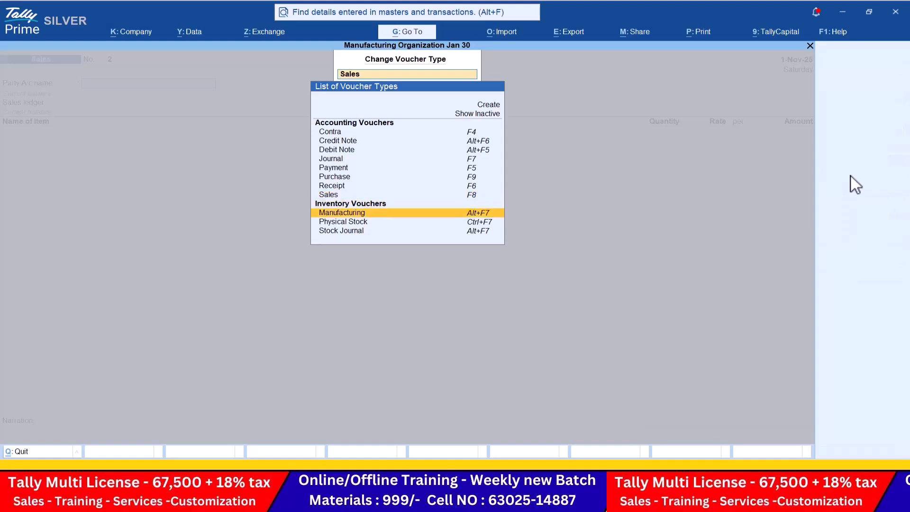
key(Return)
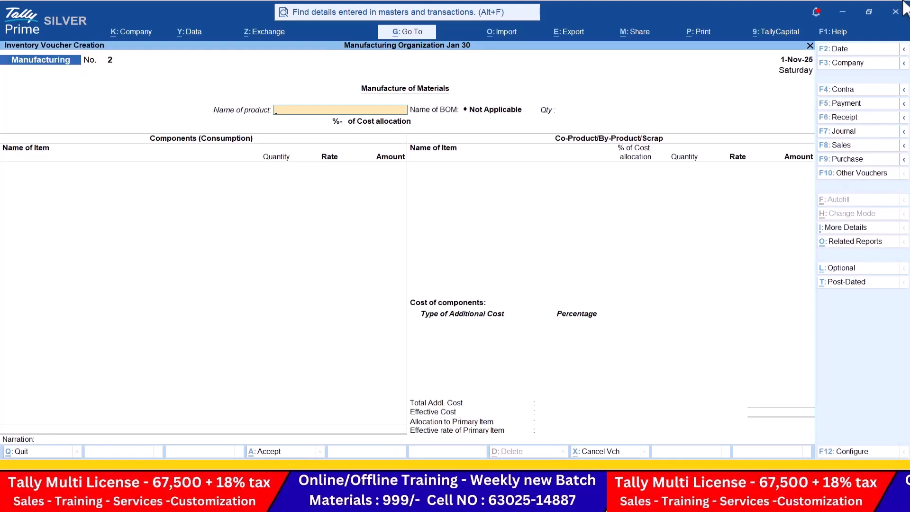
Check the assembly entry in the PDF and set the manufacturing voucher date to 1-11.
click(858, 50)
key(alt+Tab)
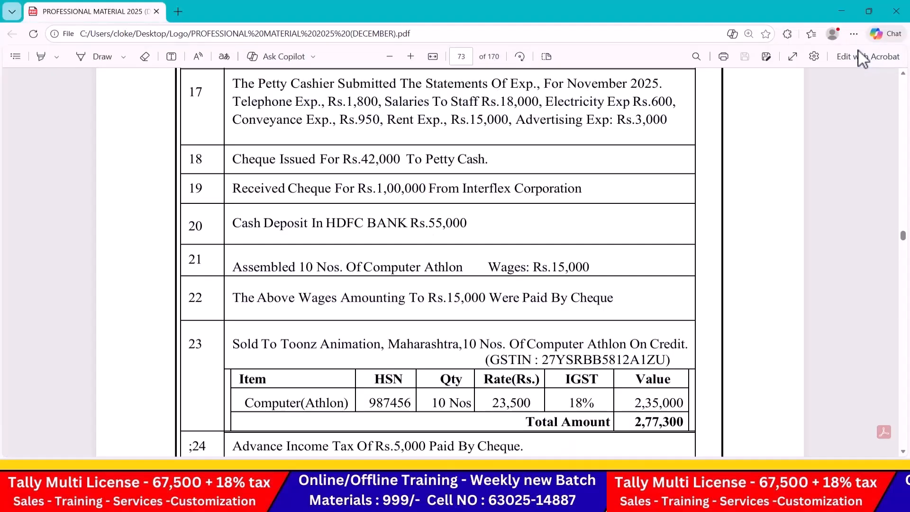
key(alt+Tab)
text(1-11)
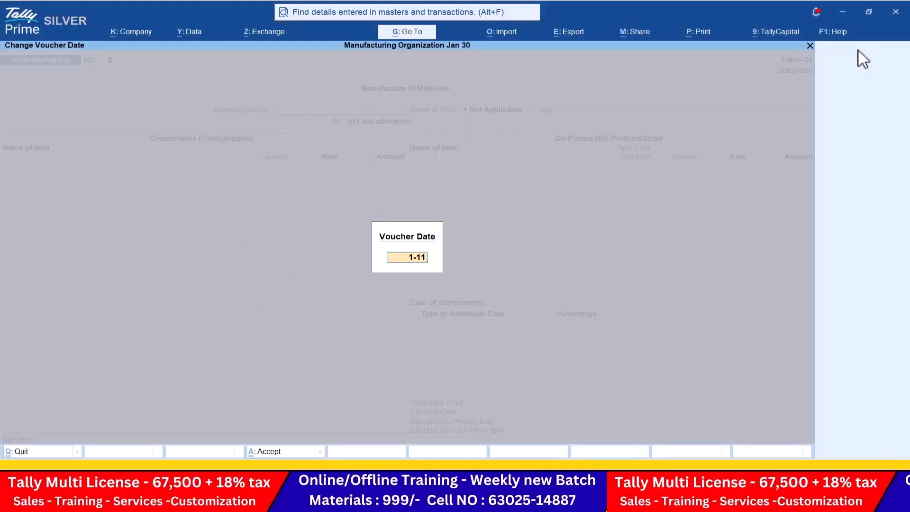
key(Return)
Choose Computer Athlon as the product with its computer athlon BOM and set the quantity to 10 nos according to the PDF.
key(Down)
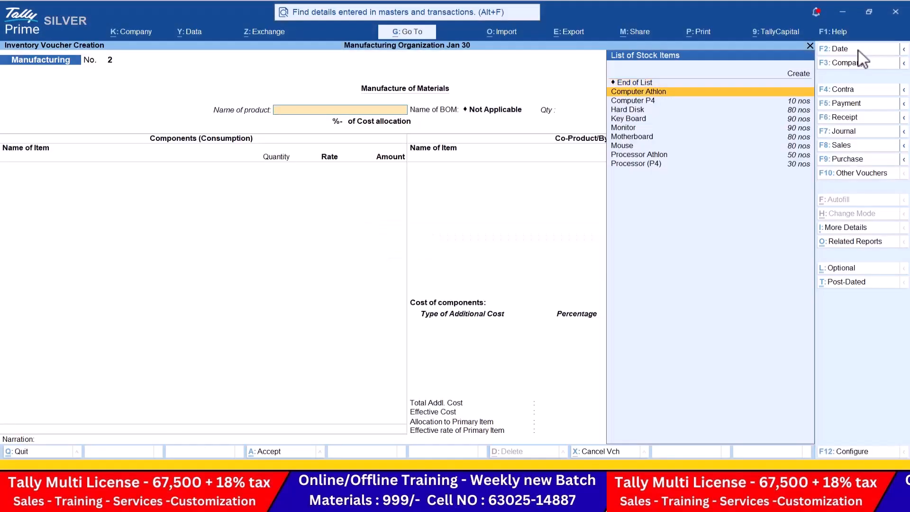
key(Return)
key(Return)
key(alt+Tab)
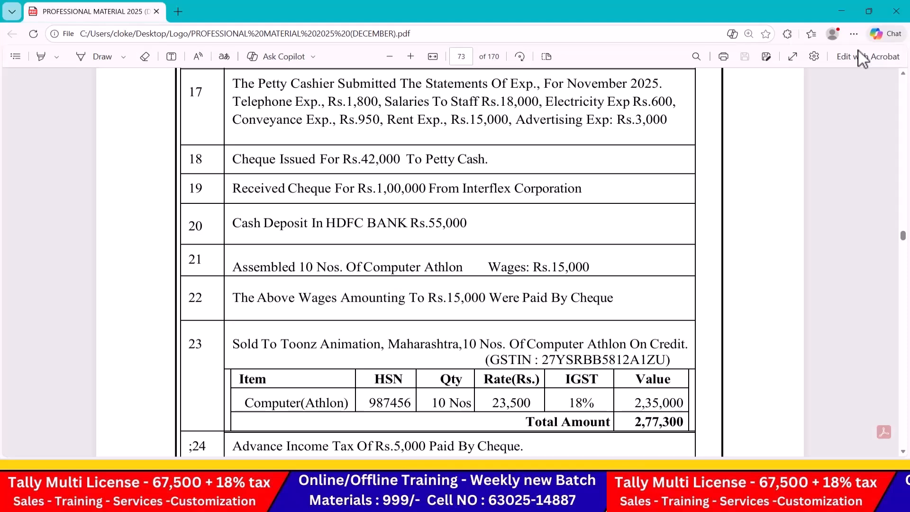
key(alt+Tab)
text(10)
key(Return)
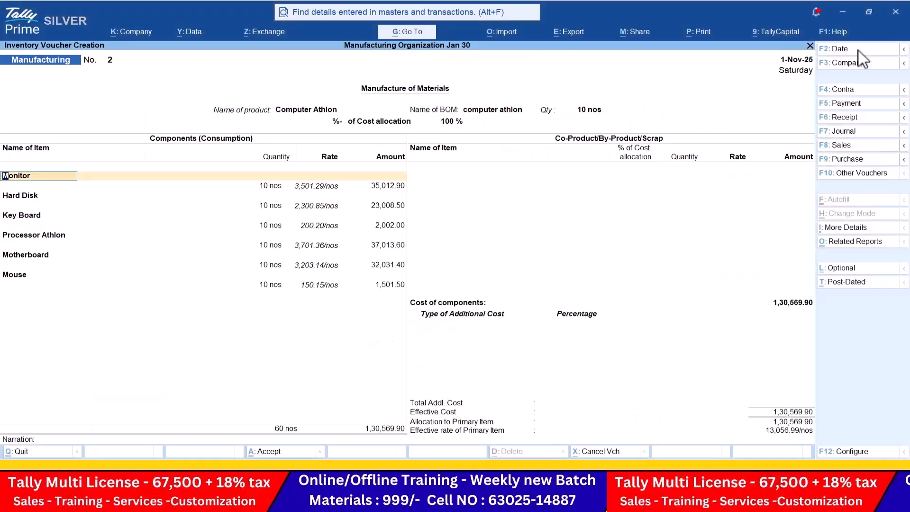
Accept the Computer Athlon components, end the co-product list, and add Wages as the additional cost.
click(388, 289)
key(Return)
key(Return)
key(Return)
text(W)
key(Return)
key(Return)
Set the Wages amount to 15,000 as given in the PDF and save the manufacturing voucher with a blank narration.
key(alt+Tab)
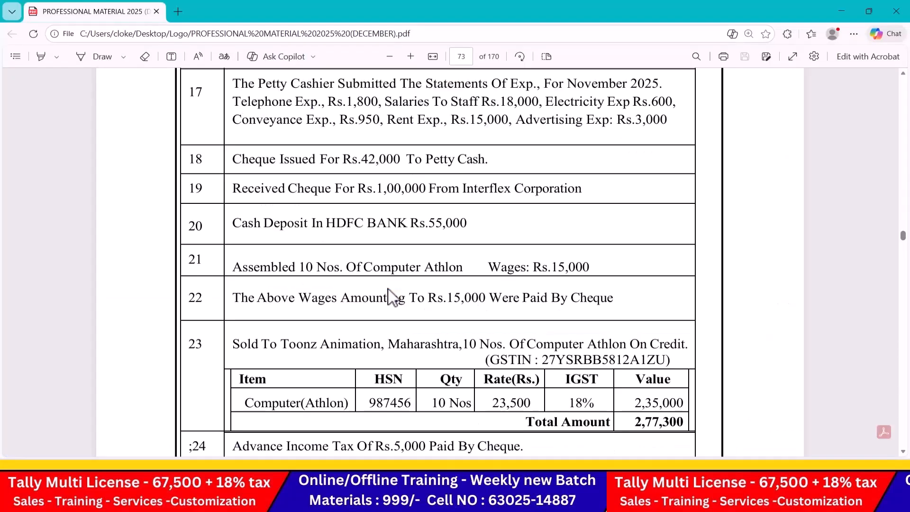
key(alt+Tab)
text(15000)
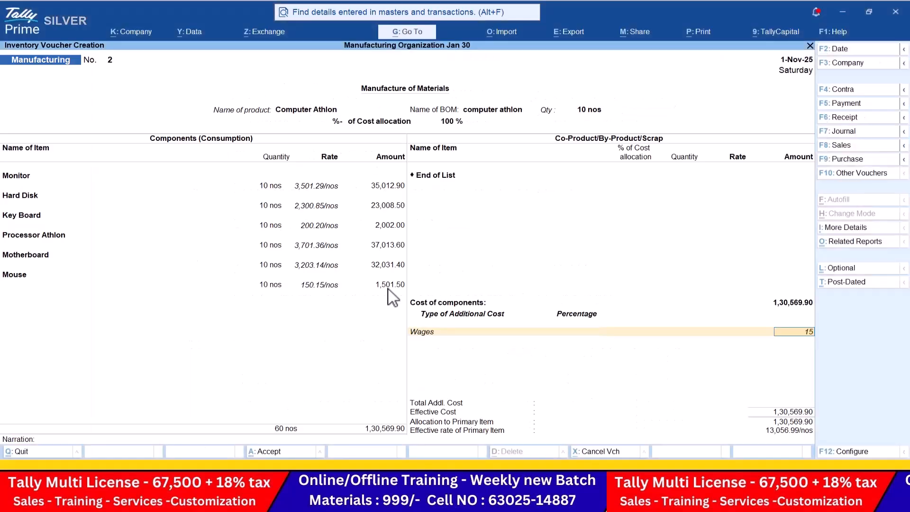
key(Return)
key(Return)
key(Return)
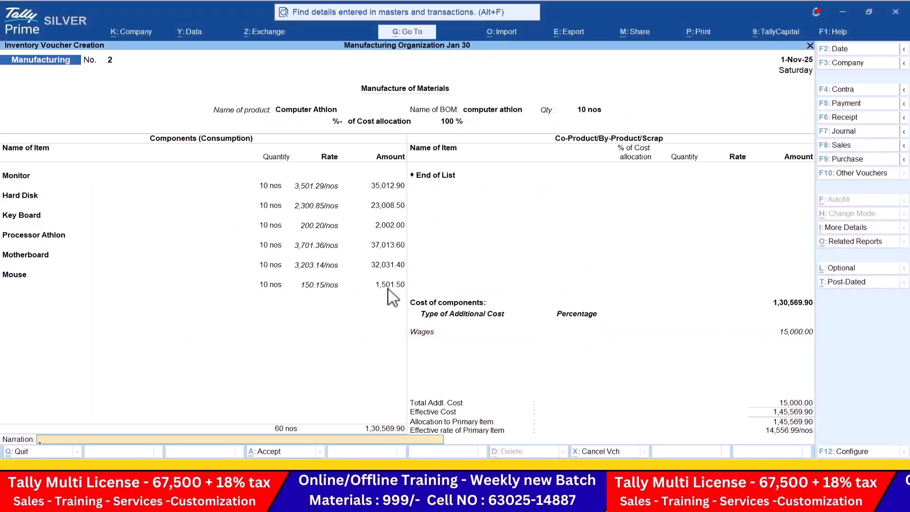
key(Return)
Switch to the PDF and read the transactions that follow the Computer Athlon assembly, from the wages payment by cheque onward.
key(alt+Tab)
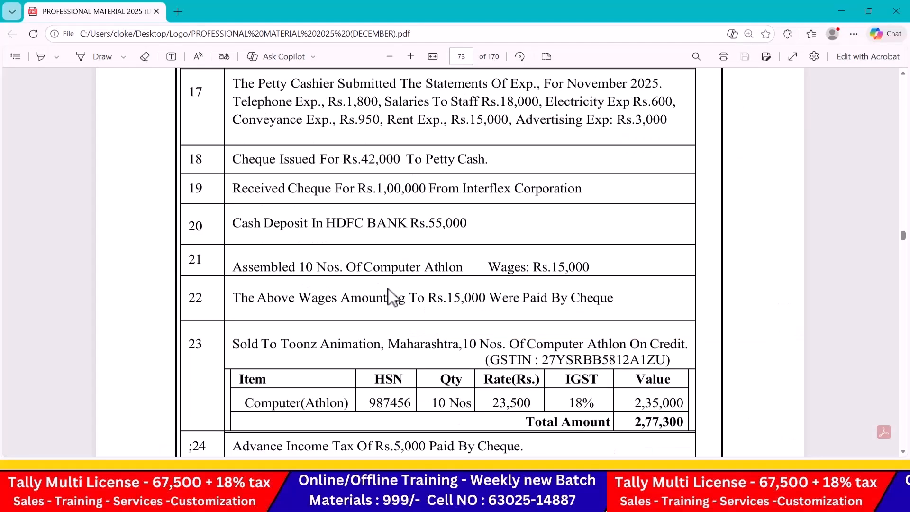
scroll(388, 289, down, 3)
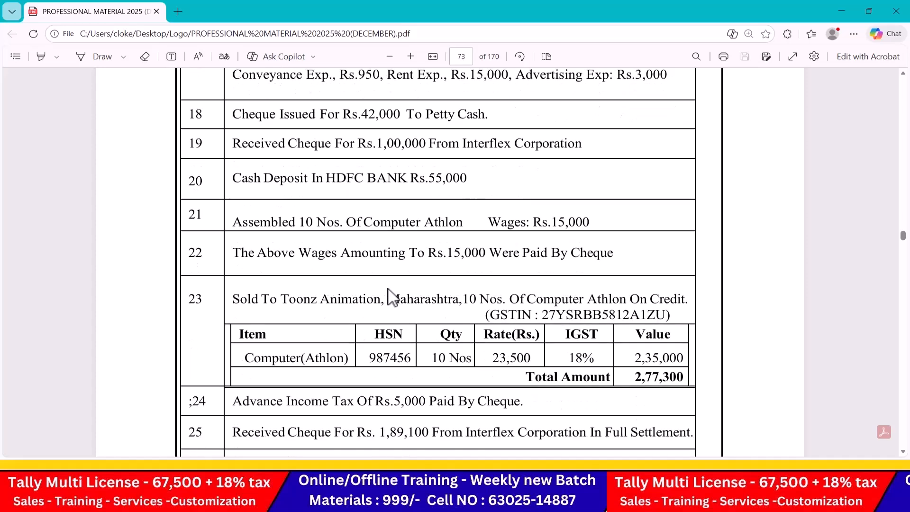
scroll(389, 289, down, 1)
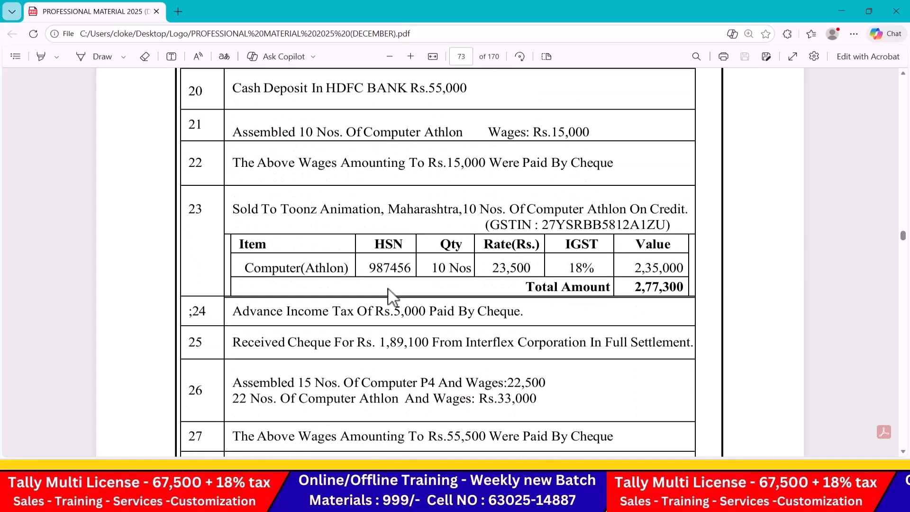
Start a payment voucher in TallyPrime and create the ledger Advance Income Tax under Current Assets.
scroll(390, 297, down, 1)
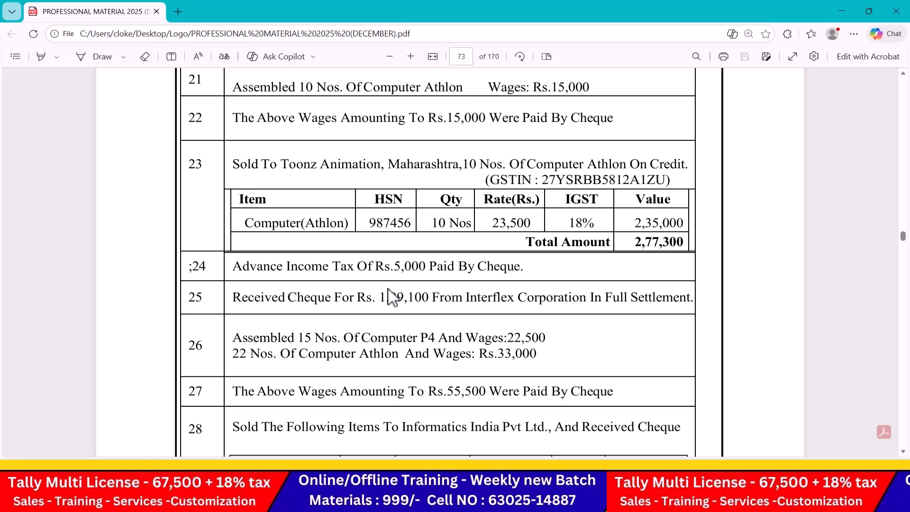
key(alt+Tab)
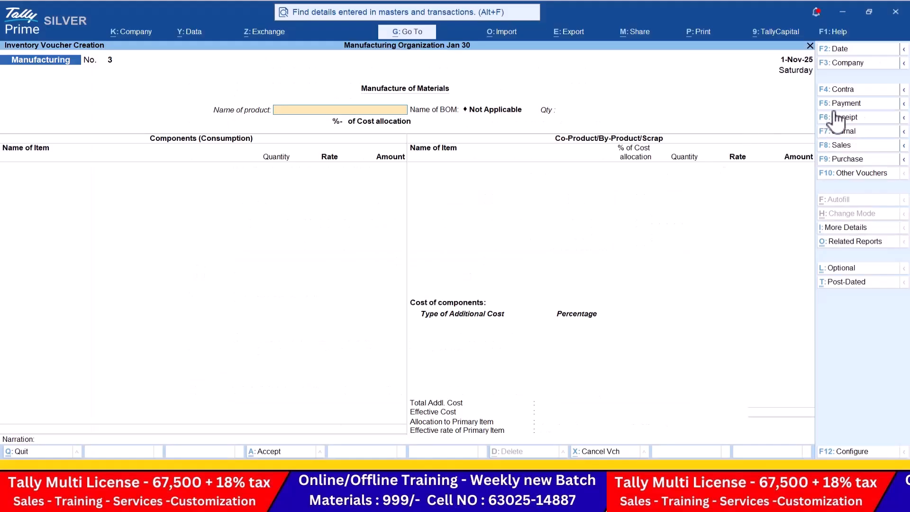
click(857, 105)
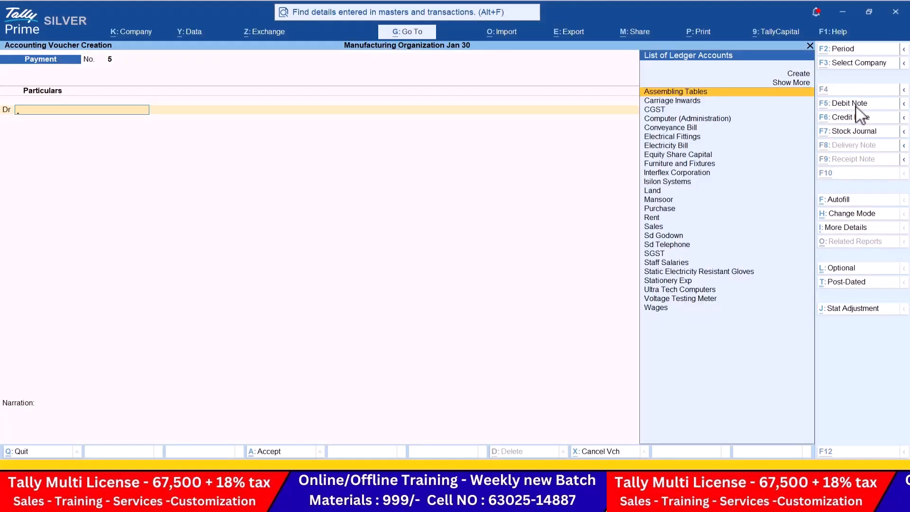
key(alt+c)
text(Advance)
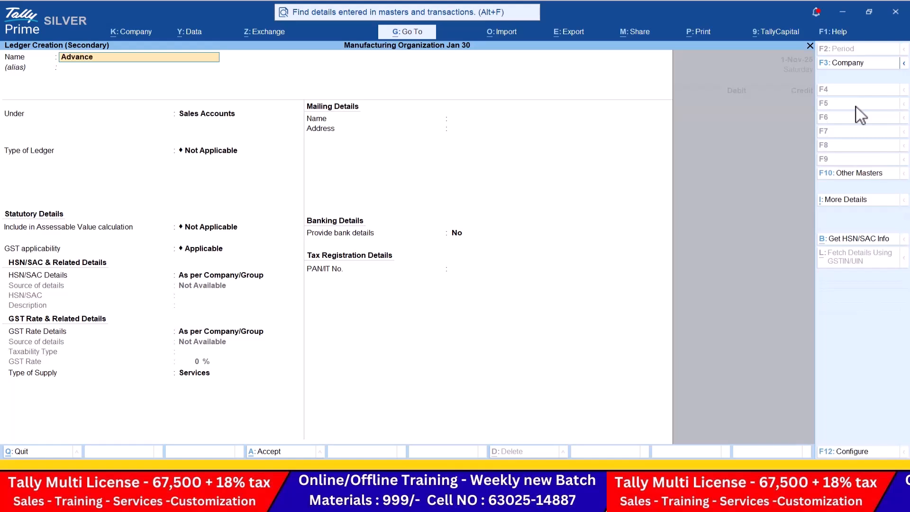
text( Income Tax)
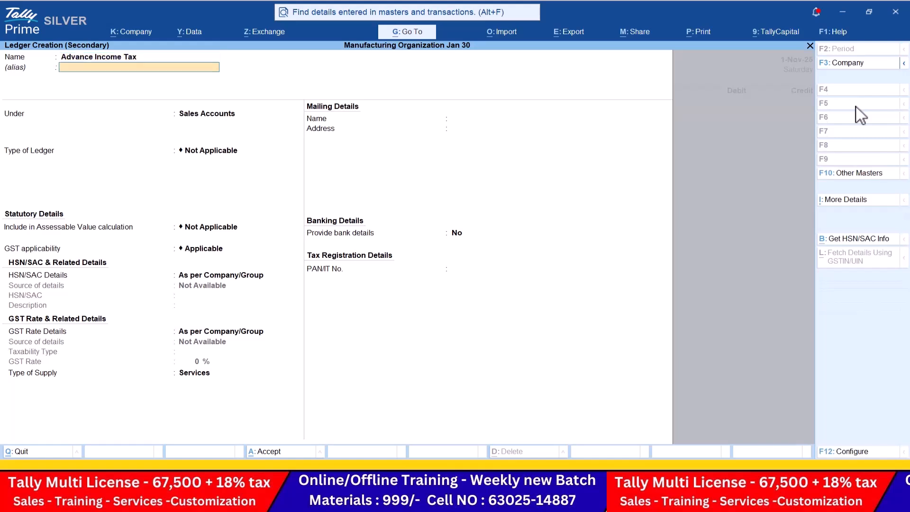
key(Return)
text(Cu)
key(Return)
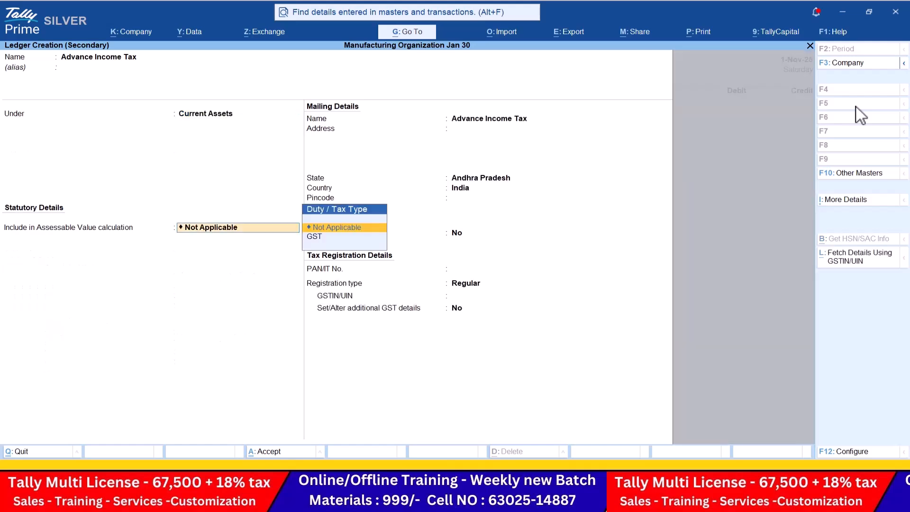
key(ctrl+a)
Debit Advance Income Tax with 5,000 as given in the PDF, credit HDFC Bank, and save the payment voucher.
key(alt+Tab)
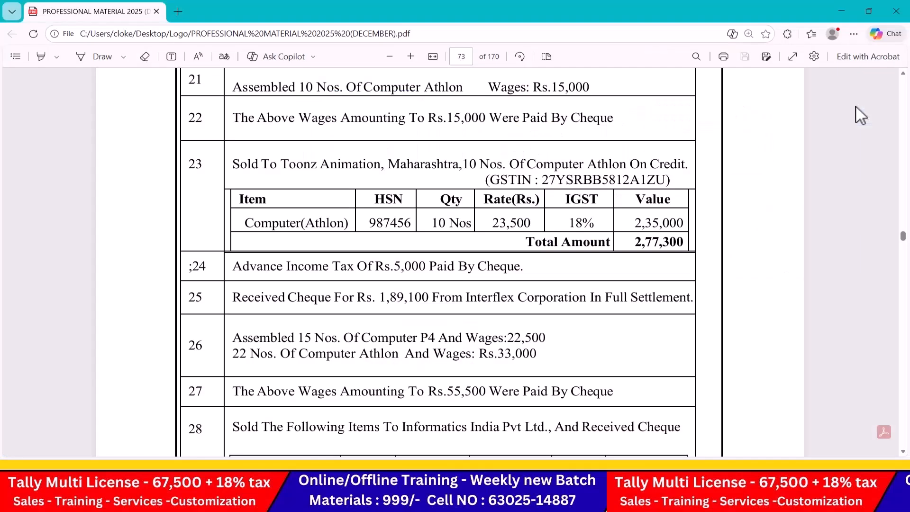
key(alt+Tab)
text(5000)
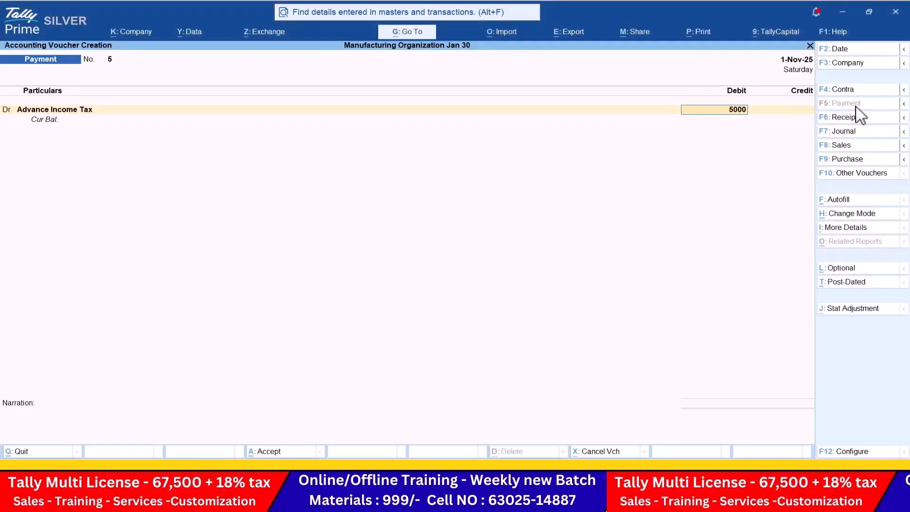
key(Return)
text(h)
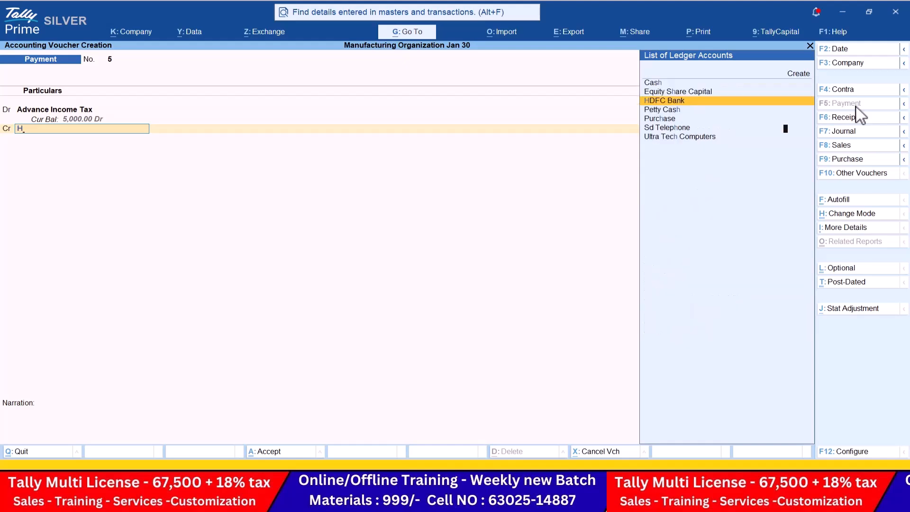
key(Return)
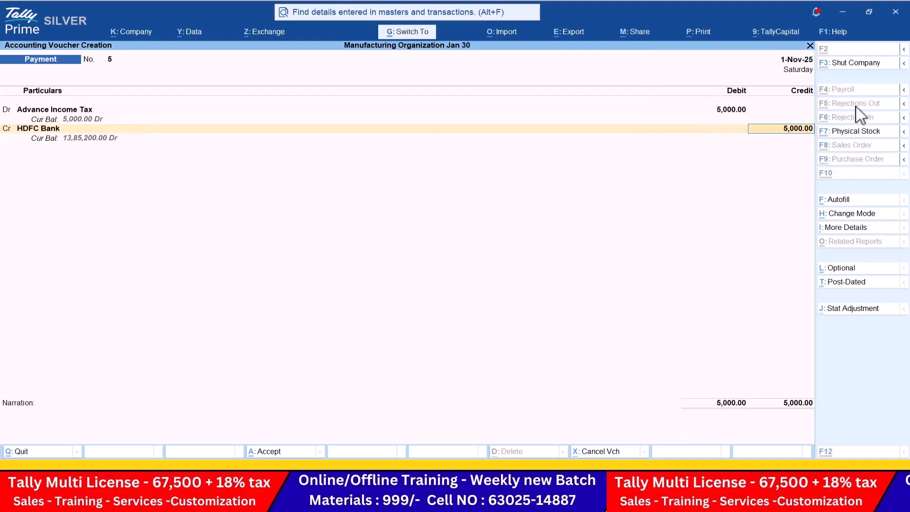
key(ctrl+a)
Switch to the PDF and read on through the remaining transactions to the January 2026 ones, up to the branch fixed assets purchase.
key(alt+Tab)
scroll(856, 106, down, 2)
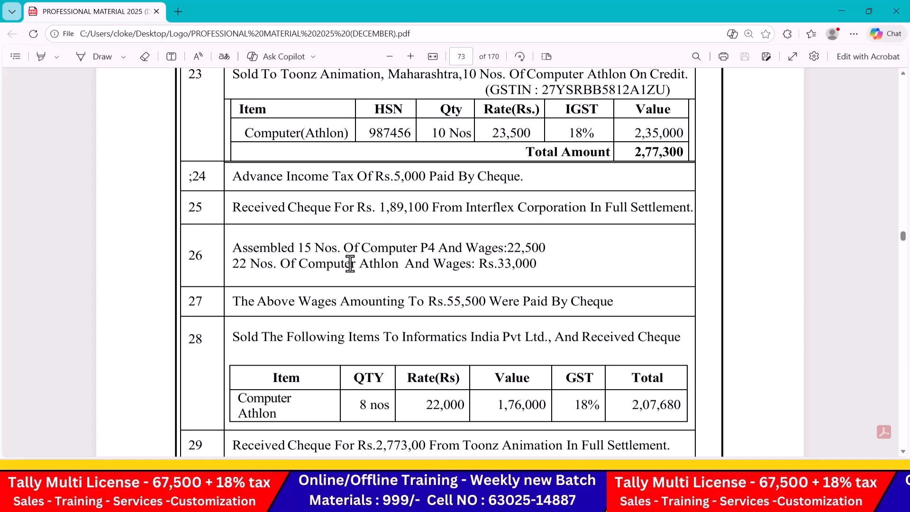
scroll(350, 264, down, 3)
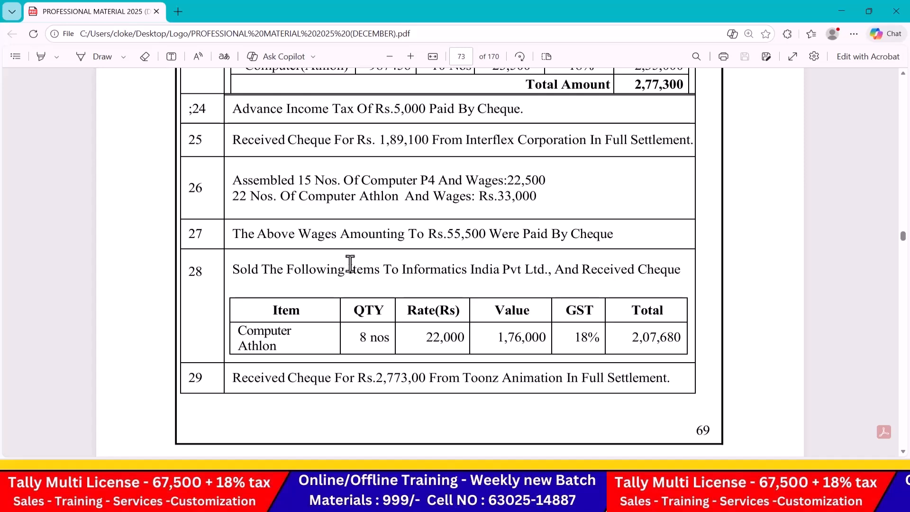
scroll(351, 264, down, 20)
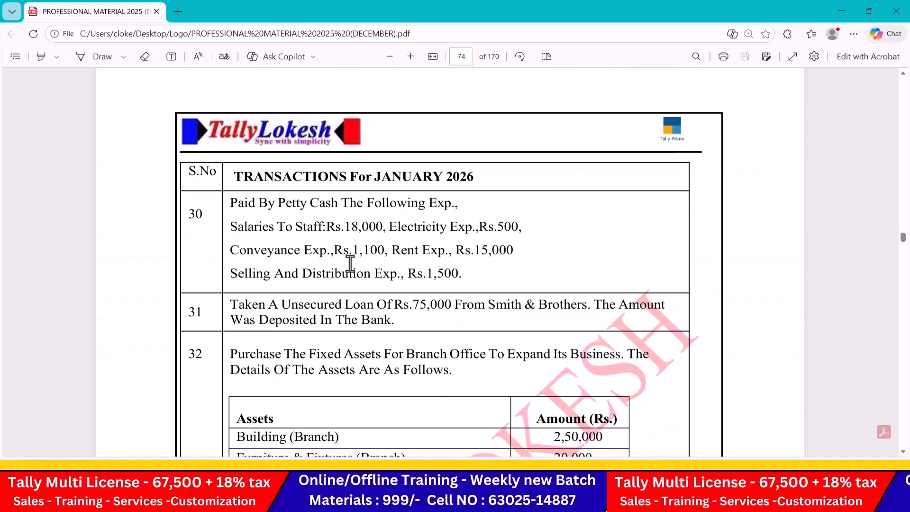
scroll(350, 264, down, 1)
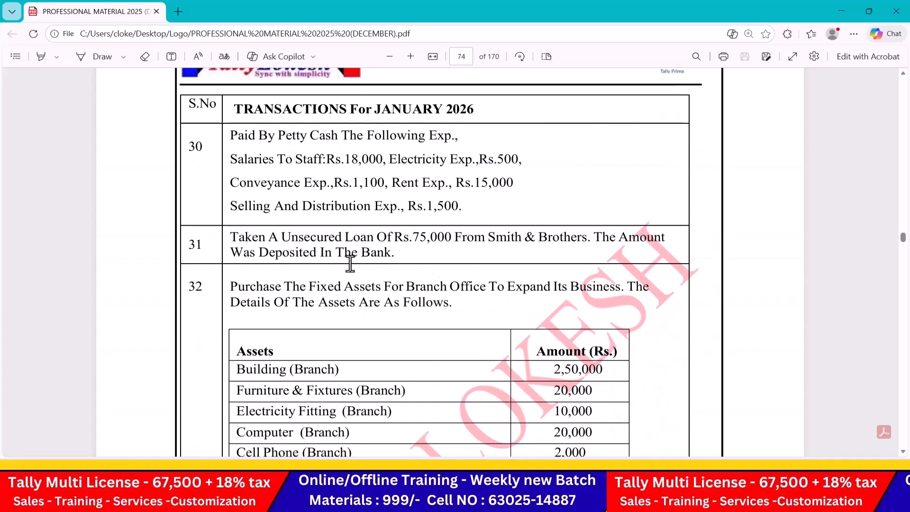
scroll(350, 264, down, 2)
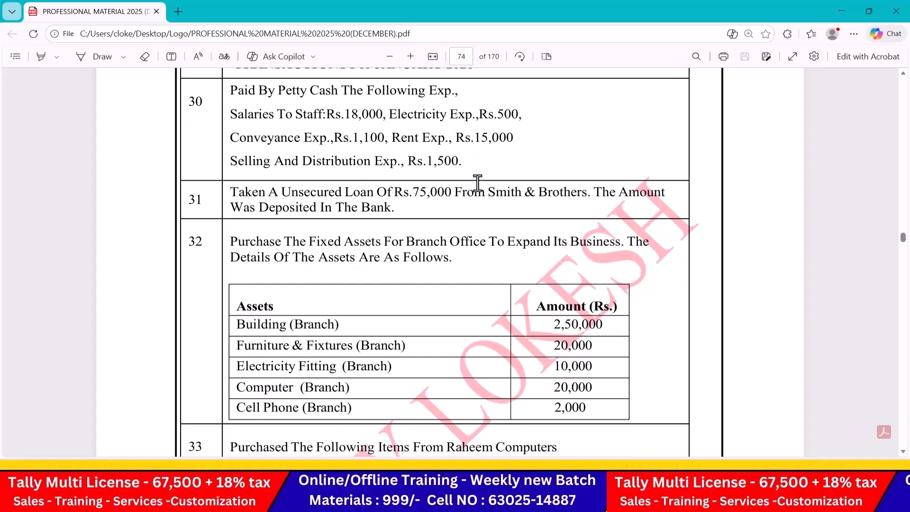
Return to TallyPrime, start a receipt voucher, and begin a new ledger named Smith & Brothers.
key(alt+Tab)
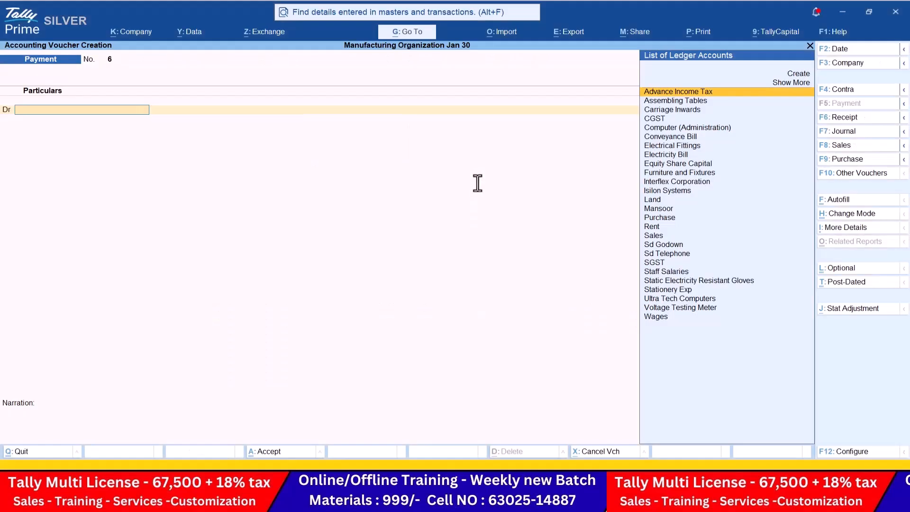
click(863, 123)
key(alt+c)
text(Smit)
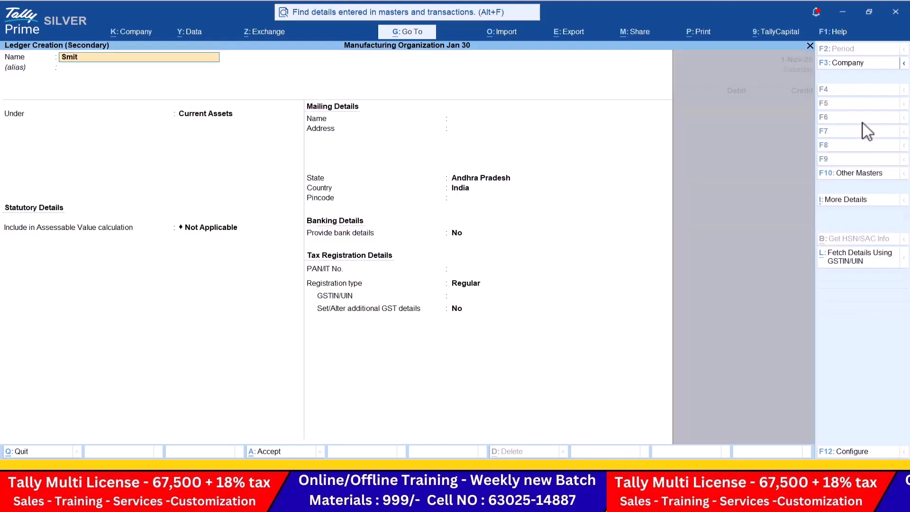
text(h & brothers)
key(Return)
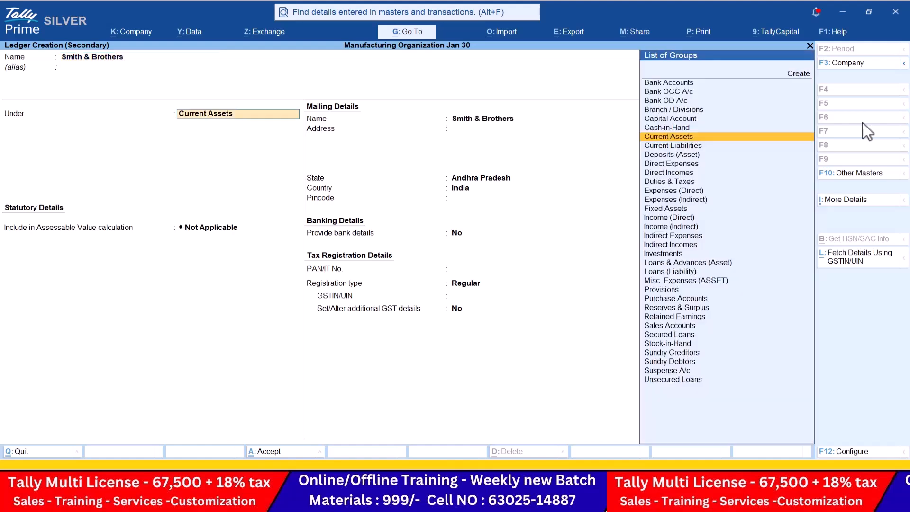
Place the Smith & Brothers ledger under the Loans (Liability) group and save it.
text(Sun)
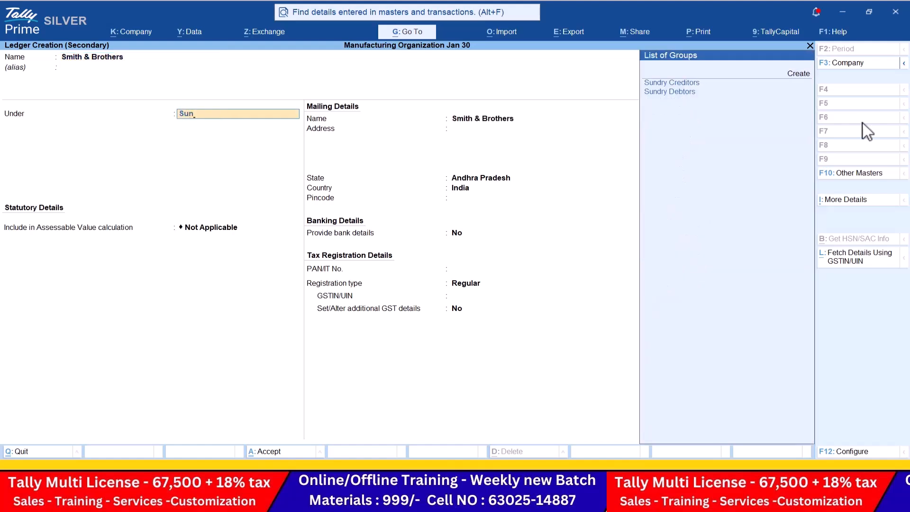
key(BackSpace)
key(BackSpace)
key(BackSpace)
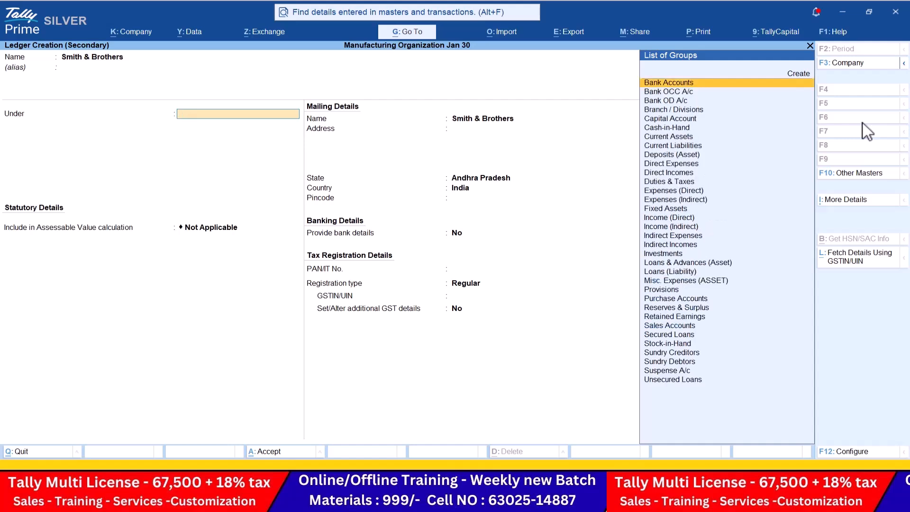
text(Lo)
key(Down)
key(Return)
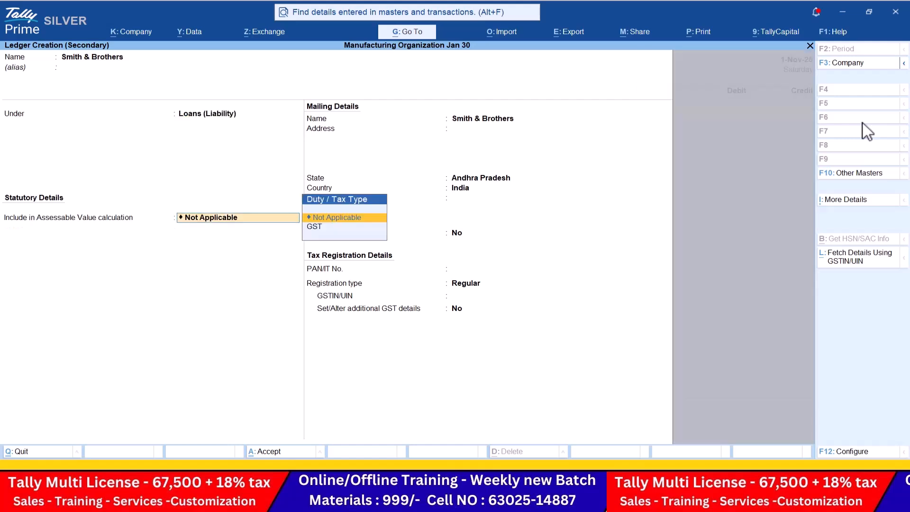
key(ctrl+a)
Credit Smith & Brothers with 75,000 according to the PDF, debit HDFC Bank, and save the receipt voucher.
key(alt+Tab)
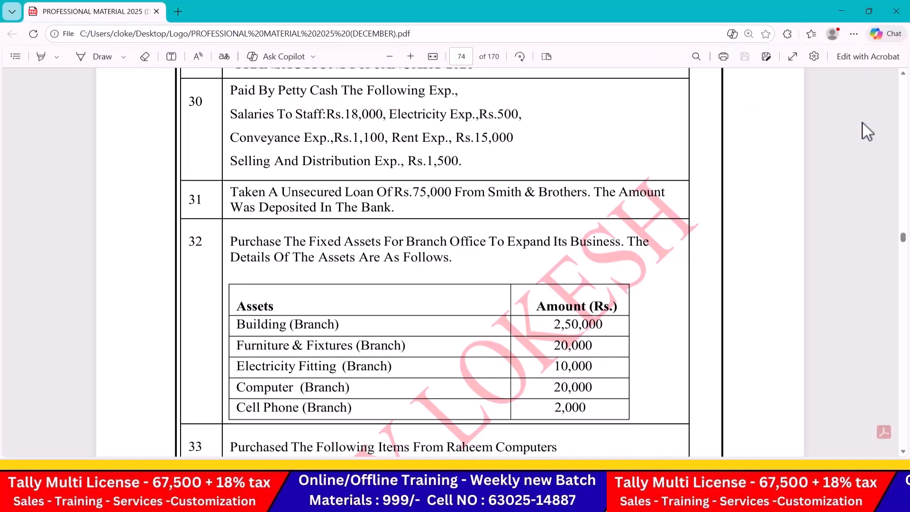
key(alt+Tab)
text(75000)
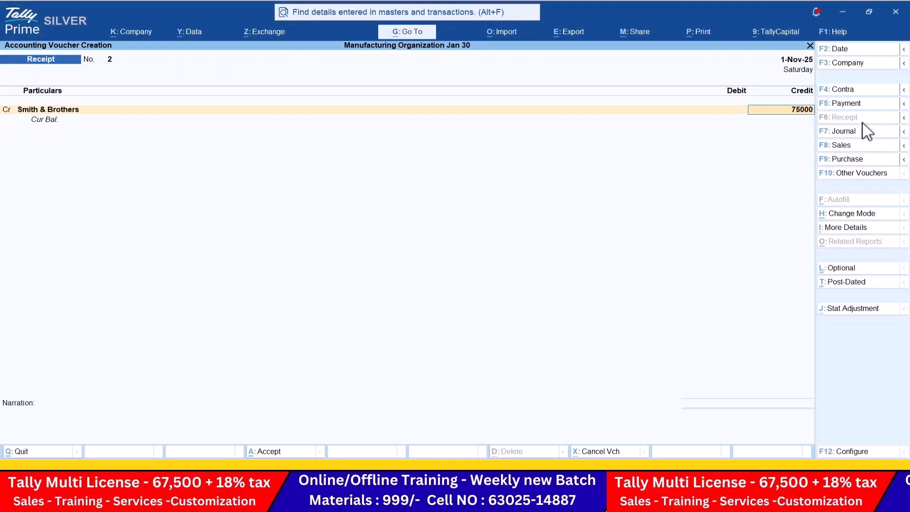
key(Return)
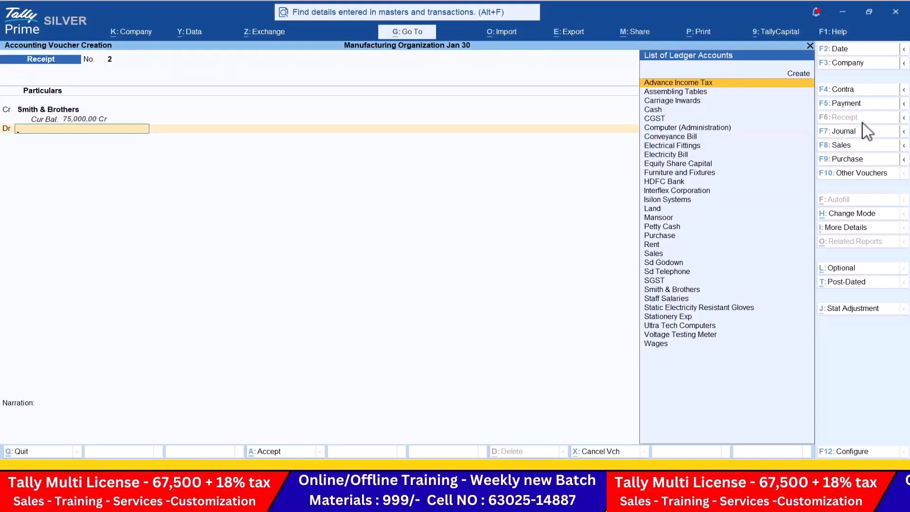
text(H)
key(Return)
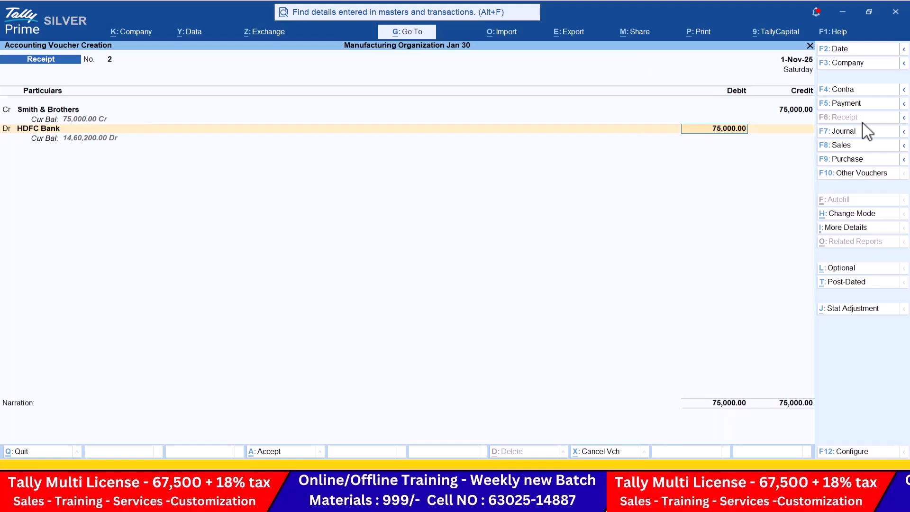
key(ctrl+a)
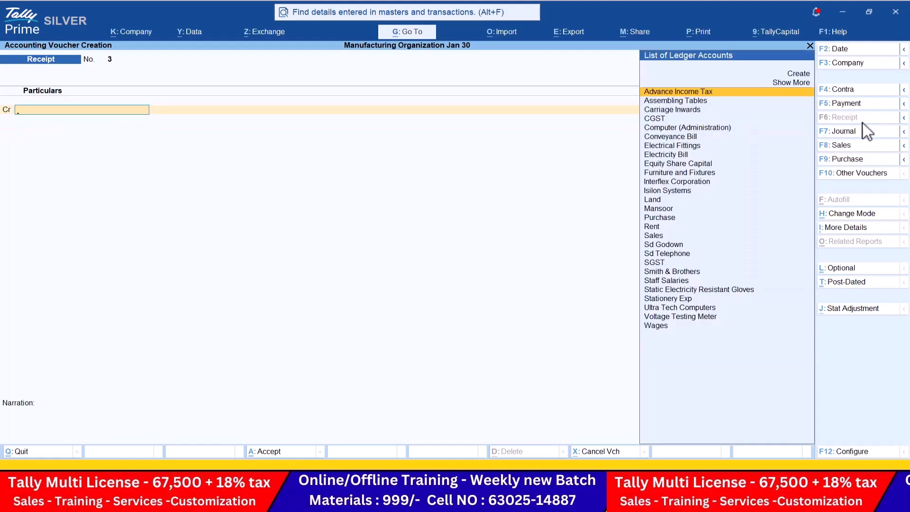
Check the branch fixed assets in the PDF, and mute the unmuted participant in the Teams meeting.
key(alt+Tab)
scroll(863, 123, down, 3)
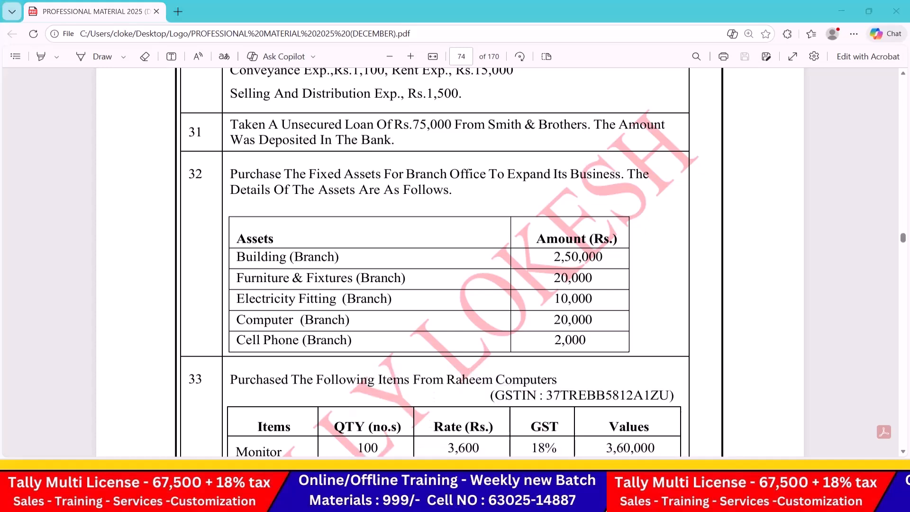
click(550, 420)
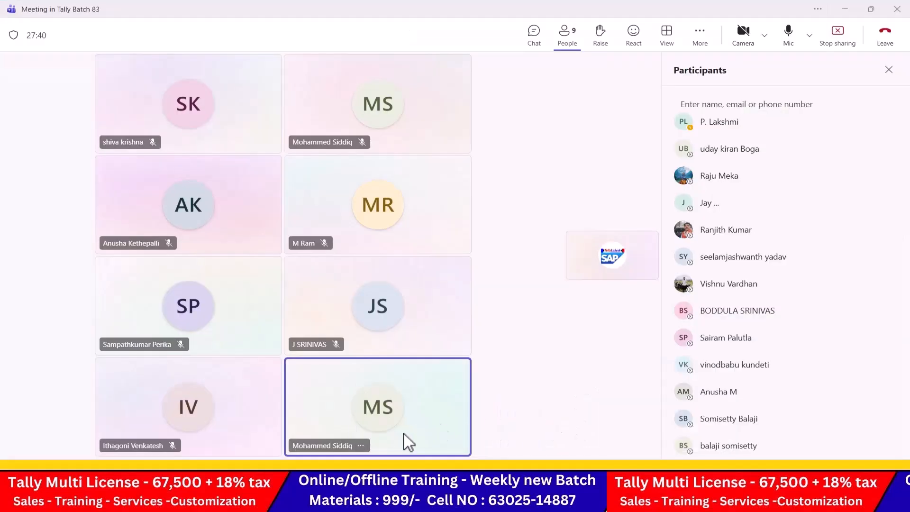
click(361, 445)
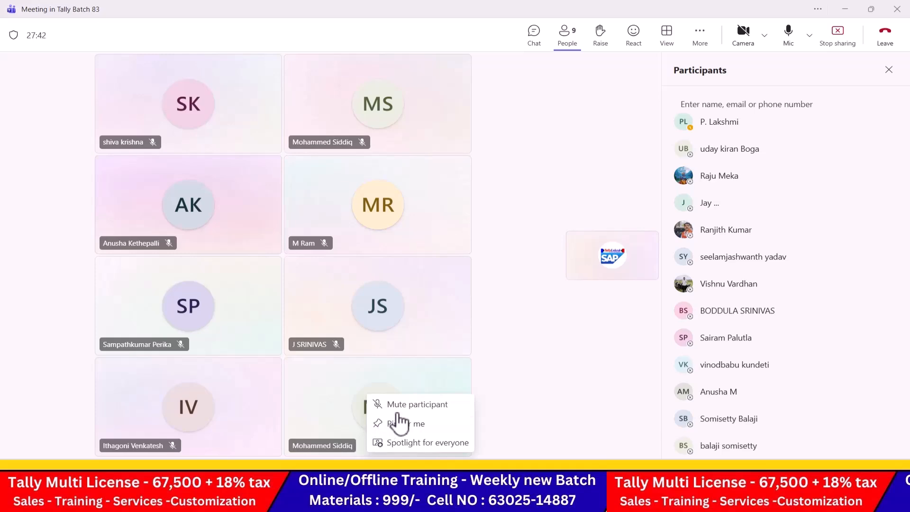
key(alt+Tab)
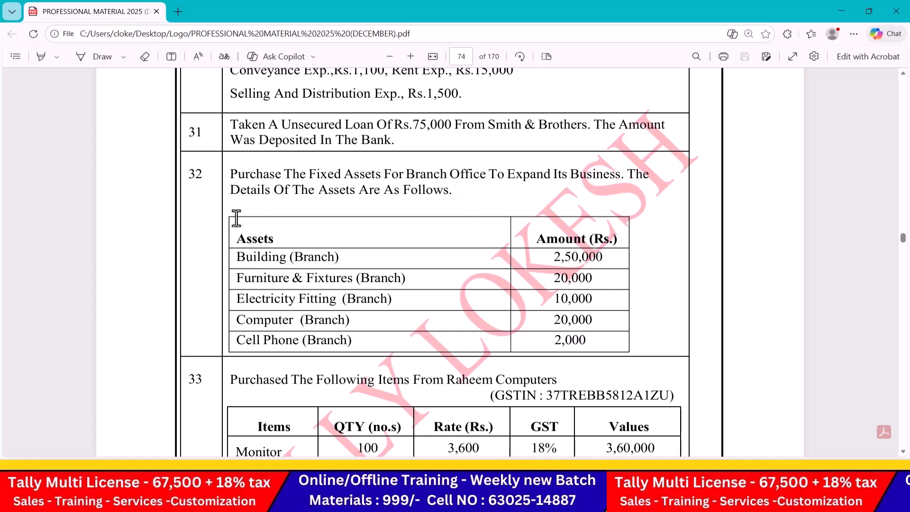
key(alt+Tab)
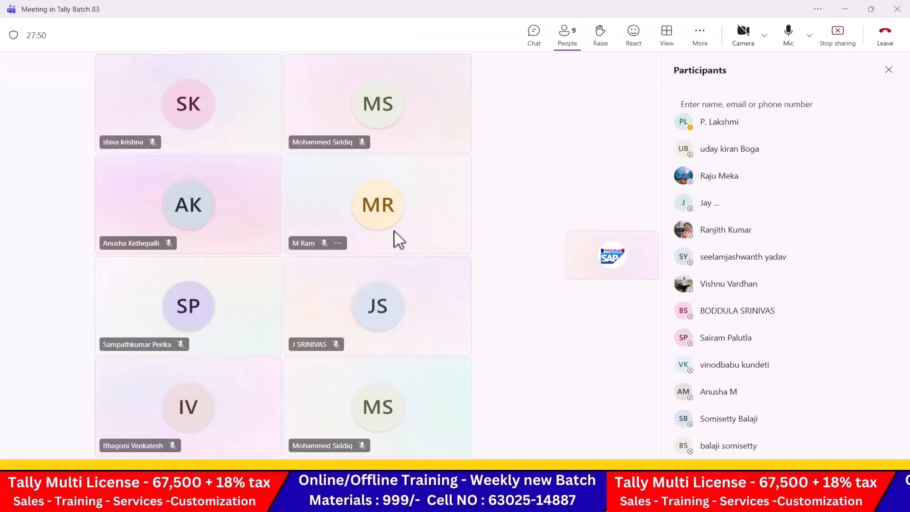
Start a journal voucher in TallyPrime for the fixed assets purchase and open a new ledger, checking the asset names in the PDF.
key(alt+Tab)
key(alt+Tab)
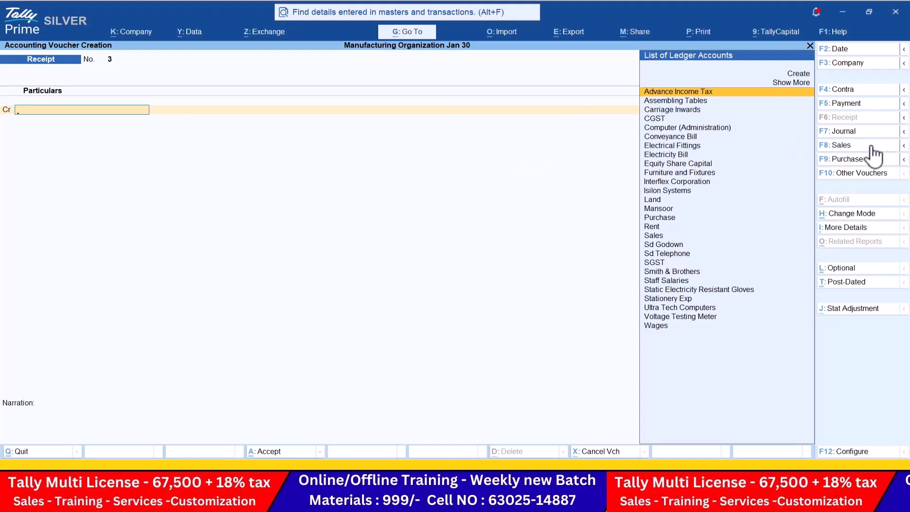
click(866, 127)
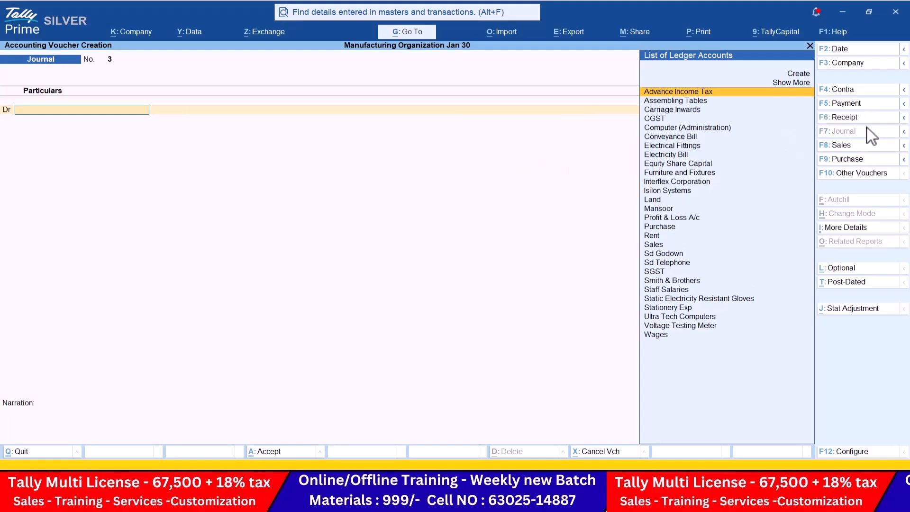
key(alt+c)
key(alt+Tab)
key(alt+Tab)
key(alt+Tab)
key(alt+Tab)
Name the new ledger Building Branch, place it under Fixed Assets, and save it into the journal's debit line.
text(Building branc)
key(Return)
key(Return)
text(f)
key(Return)
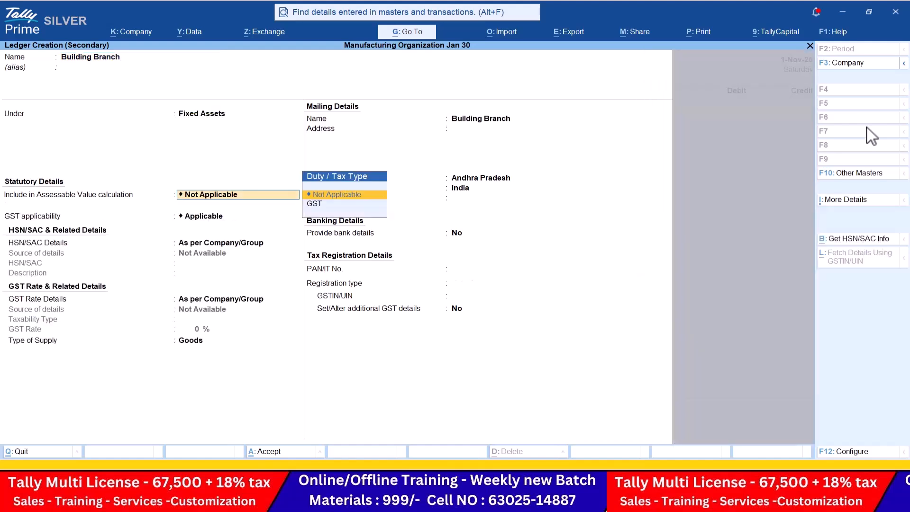
key(ctrl+a)
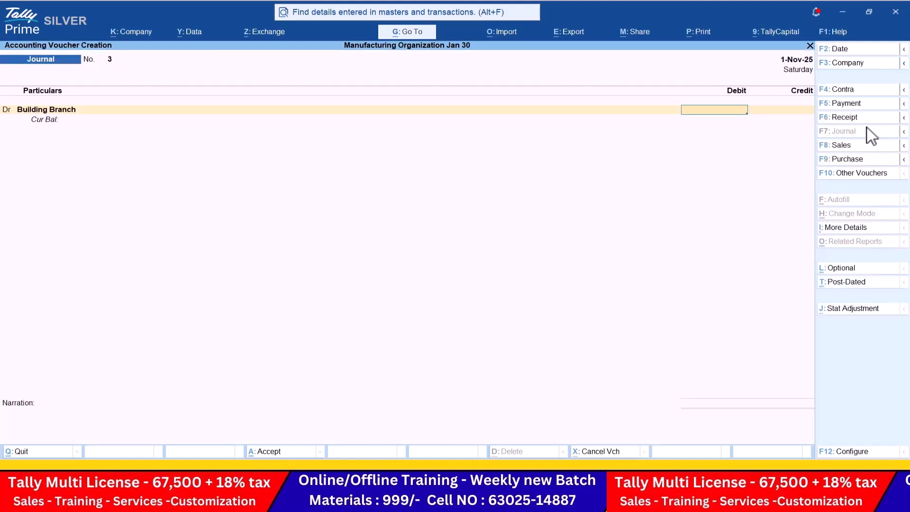
Debit Building Branch with 2,50,000 in the journal voucher, checking the amount in the PDF.
key(alt+Tab)
key(alt+Tab)
text(2,50,000)
key(Return)
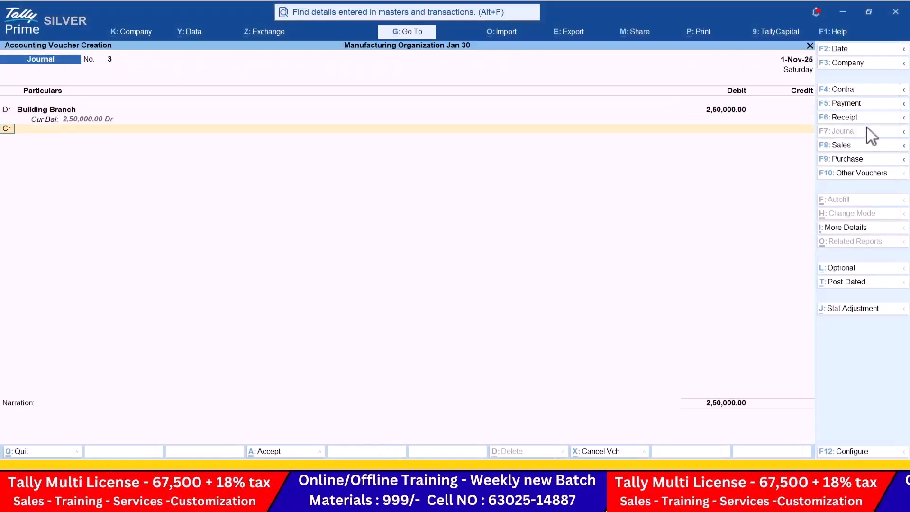
Create the ledger Furniture & Fixtures (Branch) under Fixed Assets for the second debit line, copying its name from the PDF.
key(alt+c)
key(alt+Tab)
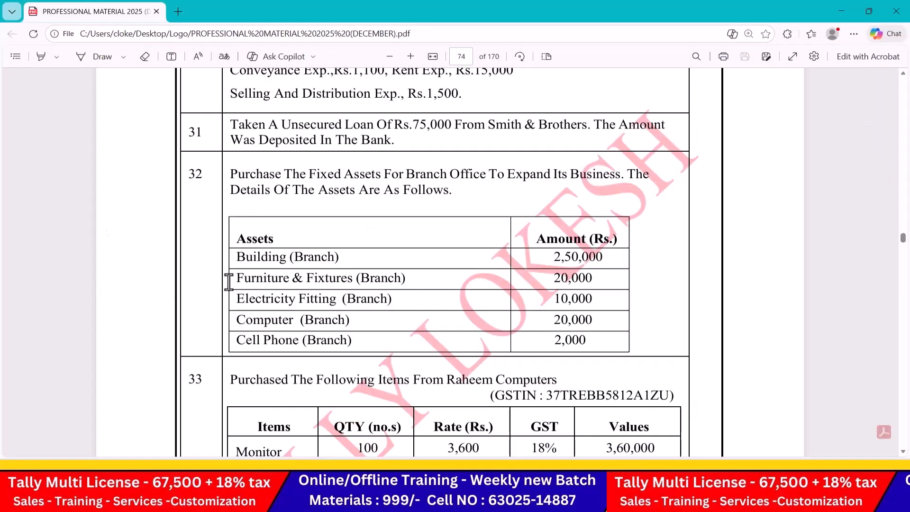
drag(234, 280, 405, 282)
key(ctrl+c)
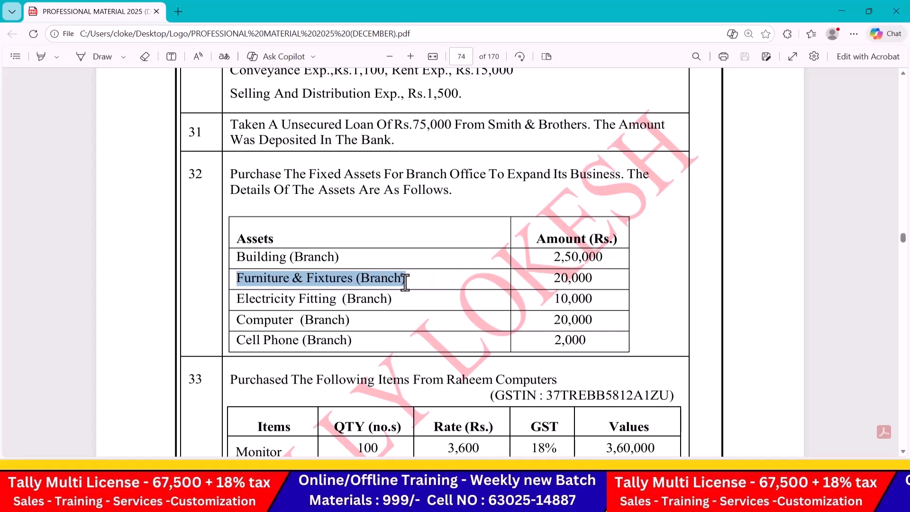
key(alt+Tab)
key(ctrl+v)
key(ctrl+a)
Debit Furniture & Fixtures (Branch) with 20,000 according to the PDF and begin another debit line.
key(alt+Tab)
key(alt+Tab)
text(20000)
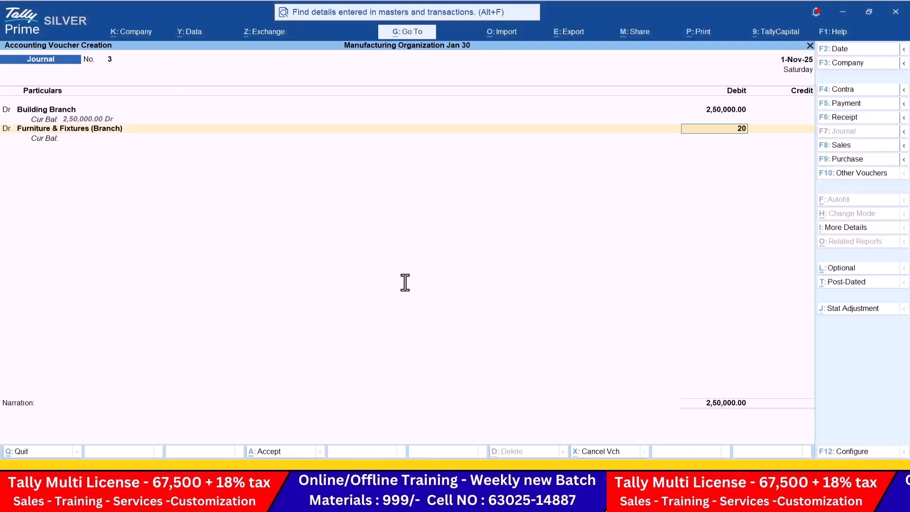
key(Return)
key(Return)
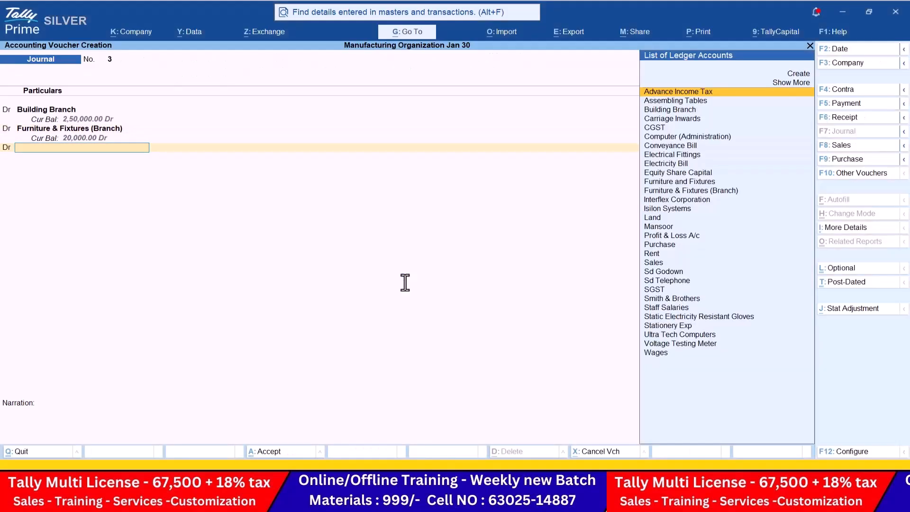
Open a new ledger for the third debit line and copy the name Electricity Fitting (Branch) from the PDF.
key(alt+c)
key(alt+Tab)
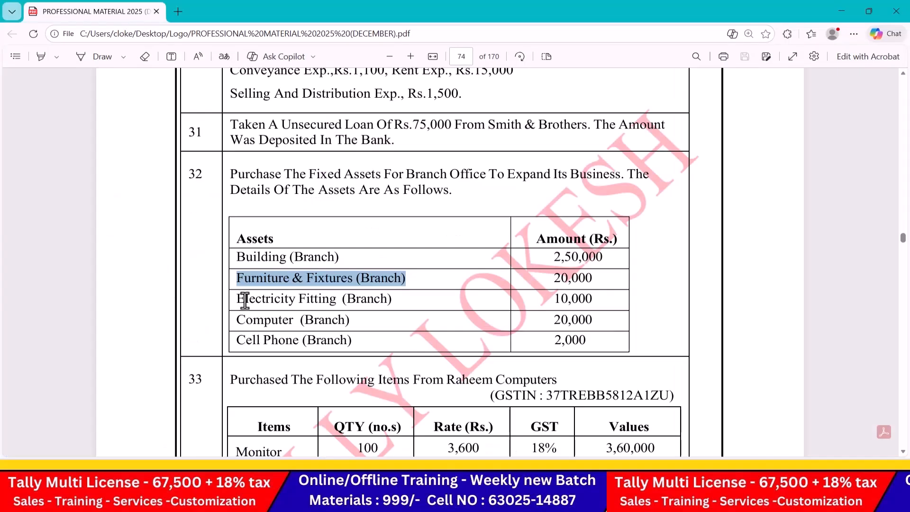
drag(238, 299, 398, 302)
key(ctrl+c)
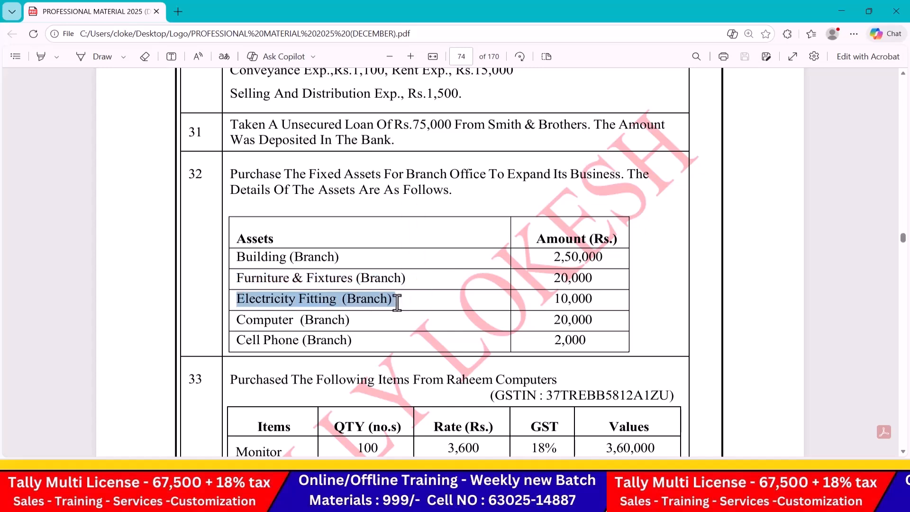
Switch to the Teams meeting, mute the unmuted participant, and return to the PDF.
key(alt+Tab)
key(alt+Tab)
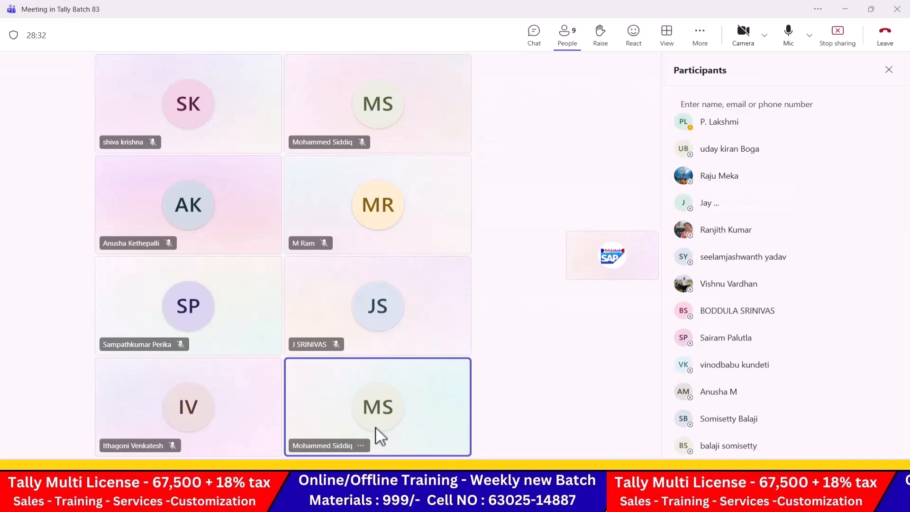
click(361, 447)
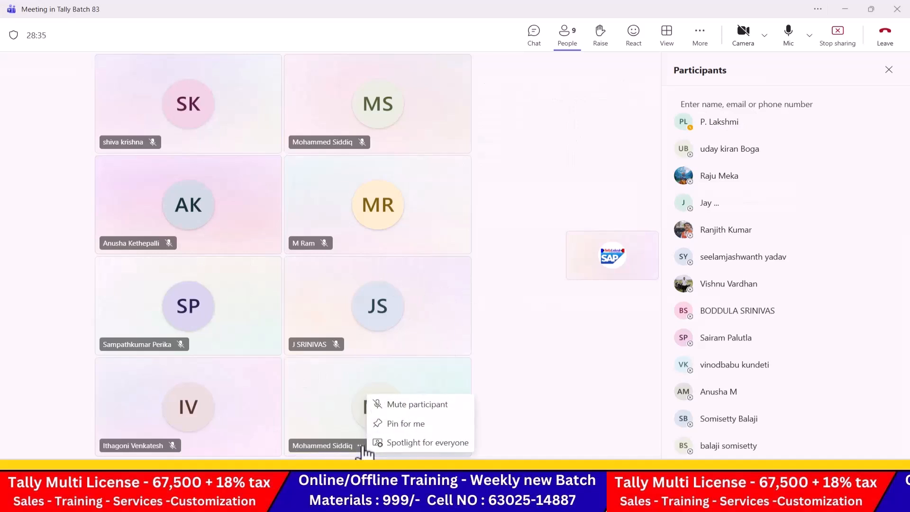
click(436, 408)
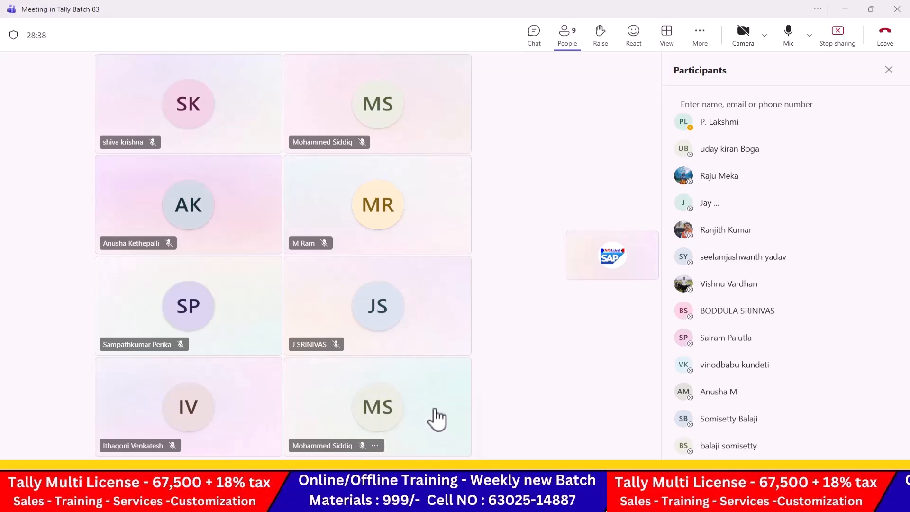
key(alt+Tab)
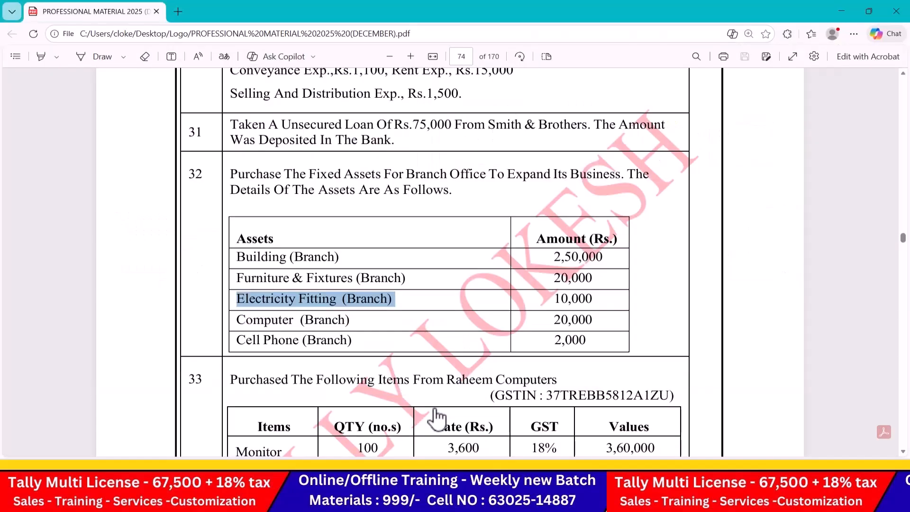
Name the open TallyPrime ledger Electricity Fitting (Branch) with the copied text and save it under Fixed Assets into the journal.
key(alt+Tab)
key(alt+Tab)
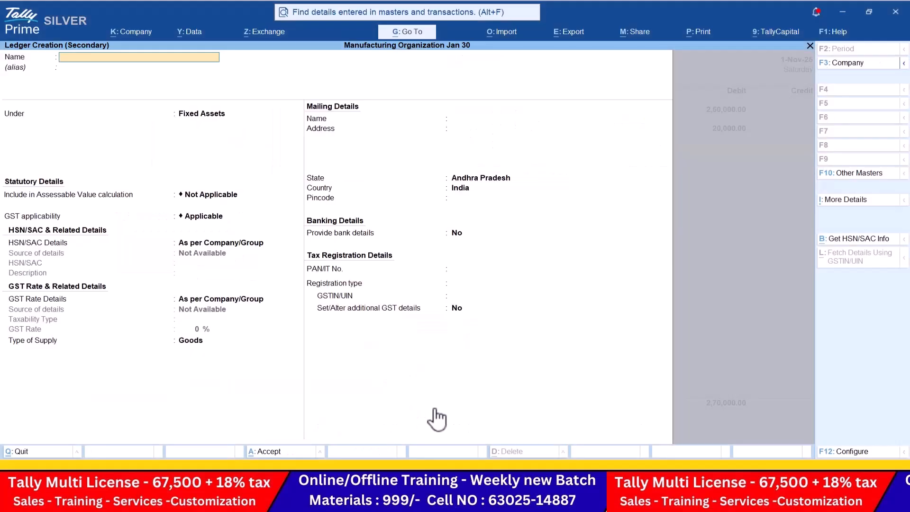
key(Escape)
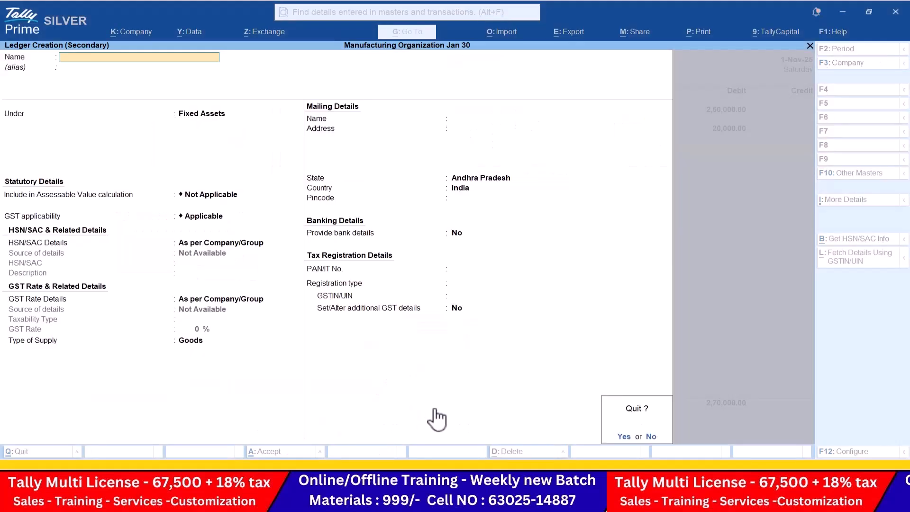
key(alt+Tab)
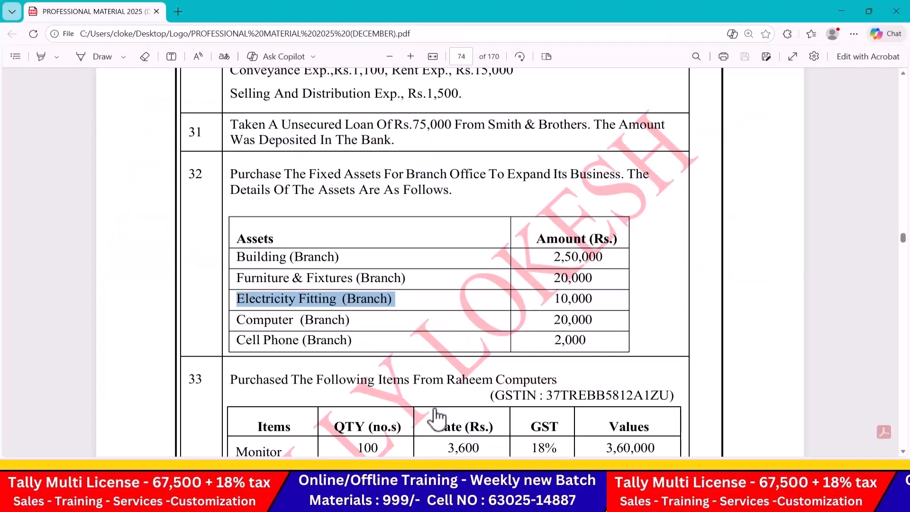
key(alt+Tab)
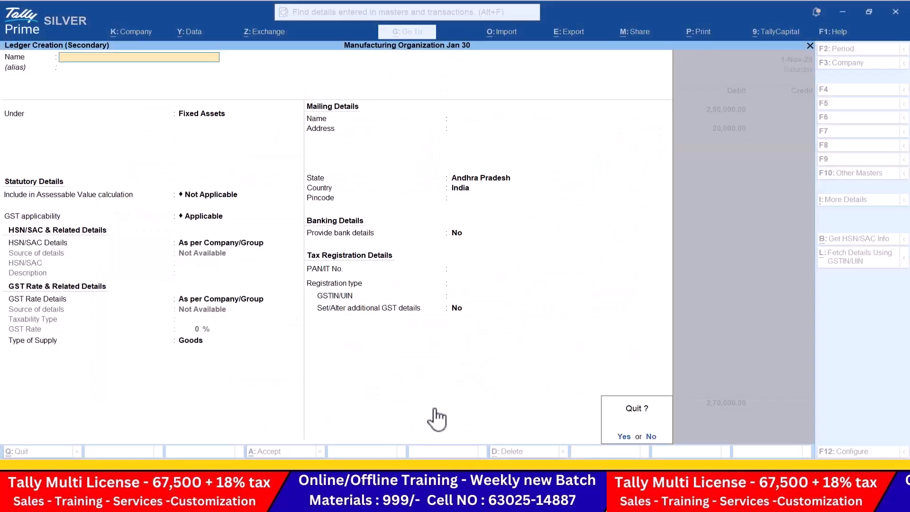
key(Escape)
key(alt+Tab)
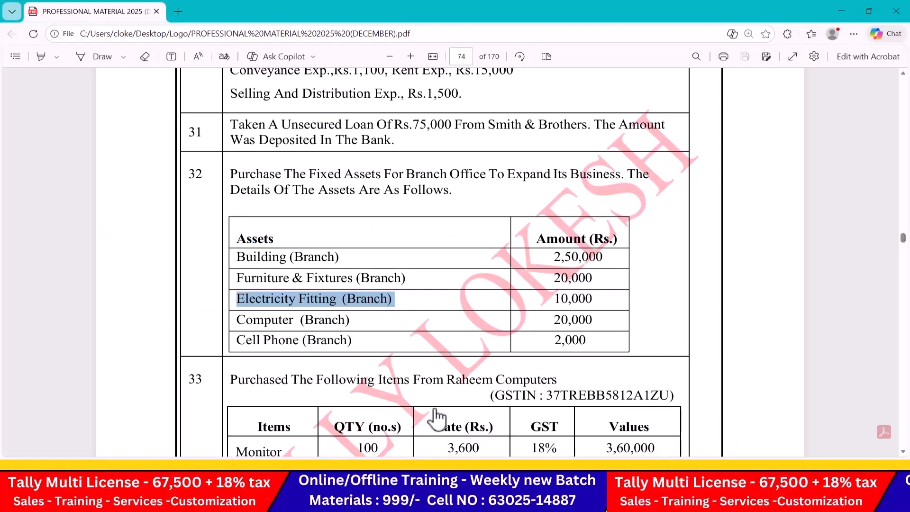
key(alt+Tab)
key(ctrl+v)
key(Return)
key(ctrl+a)
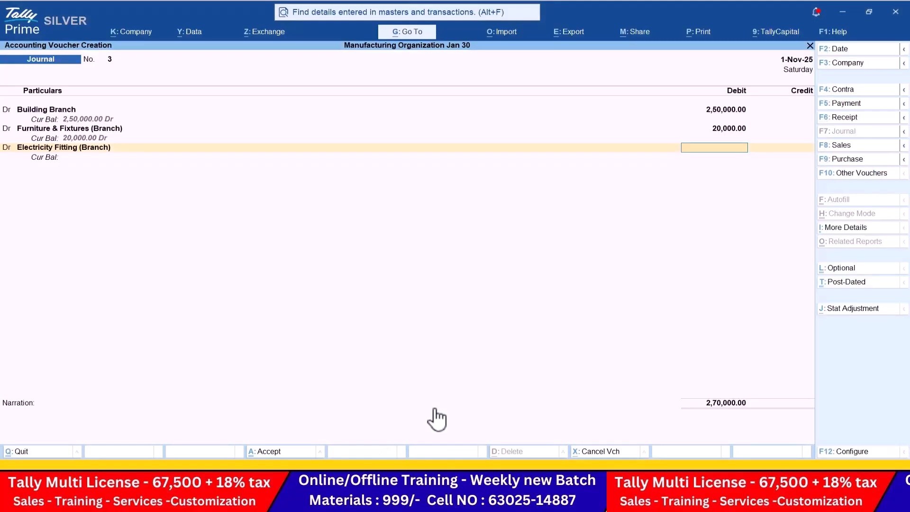
Debit Electricity Fitting (Branch) with 10,000 according to the PDF and begin another debit line.
key(alt+Tab)
key(alt+Tab)
text(10000)
key(Return)
key(Return)
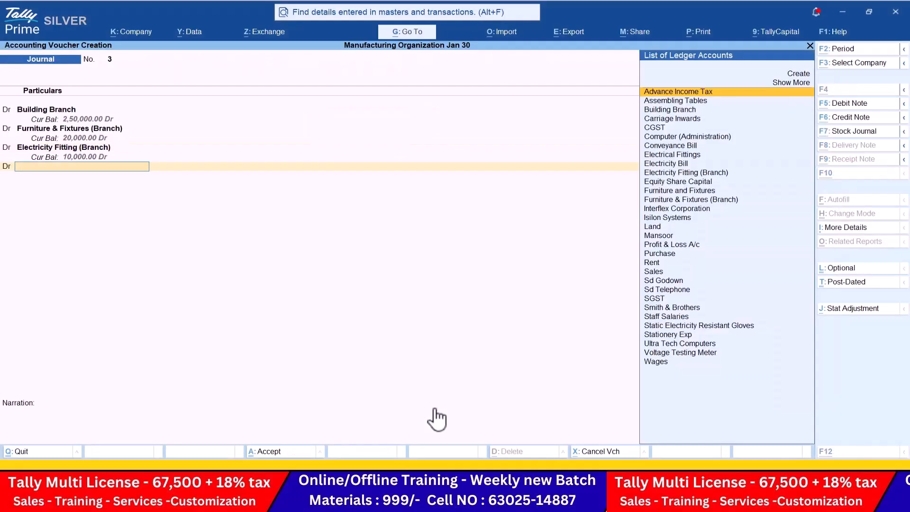
Create the ledger Computer (Branch) under Fixed Assets for the fourth debit line, copying its name from the PDF.
key(alt+c)
key(alt+Tab)
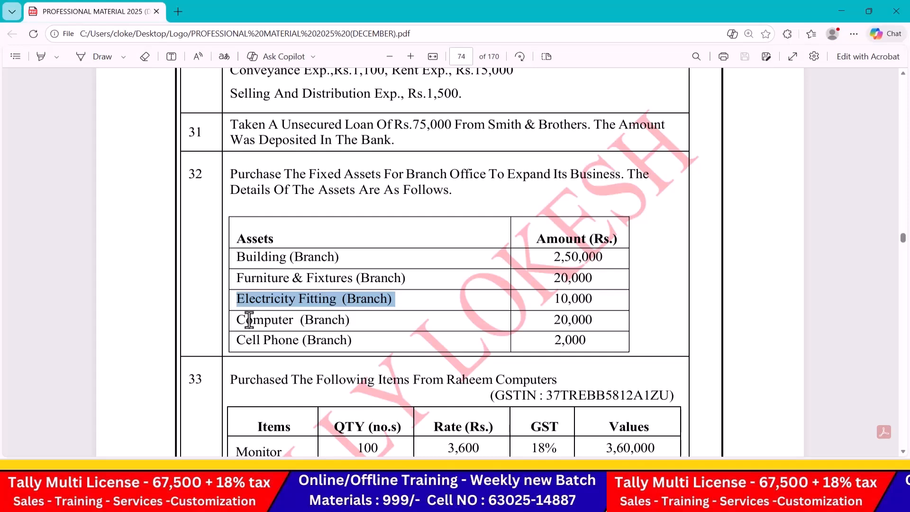
drag(240, 322, 348, 322)
key(ctrl+c)
key(alt+Tab)
key(ctrl+alt+v)
key(ctrl+a)
Debit Computer (Branch) with 20,000 after checking the amount in the PDF.
key(alt+Tab)
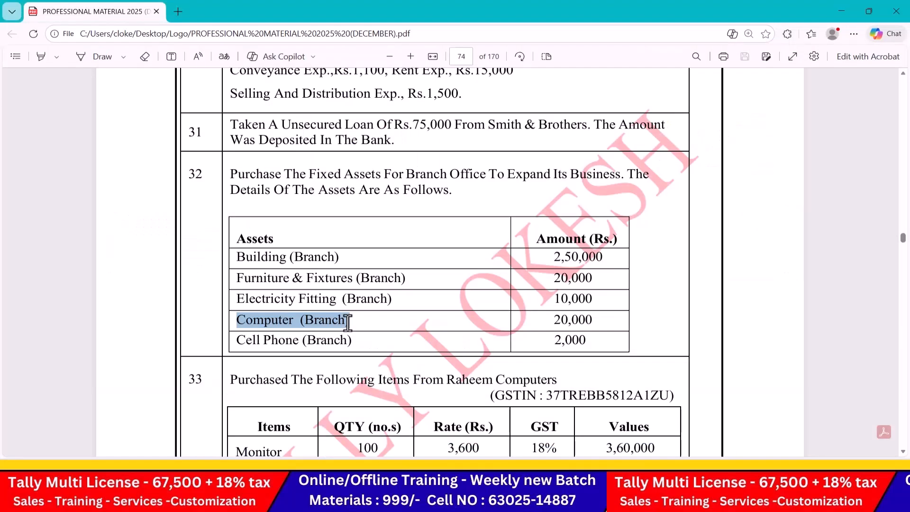
key(alt+Tab)
text(20000)
key(Return)
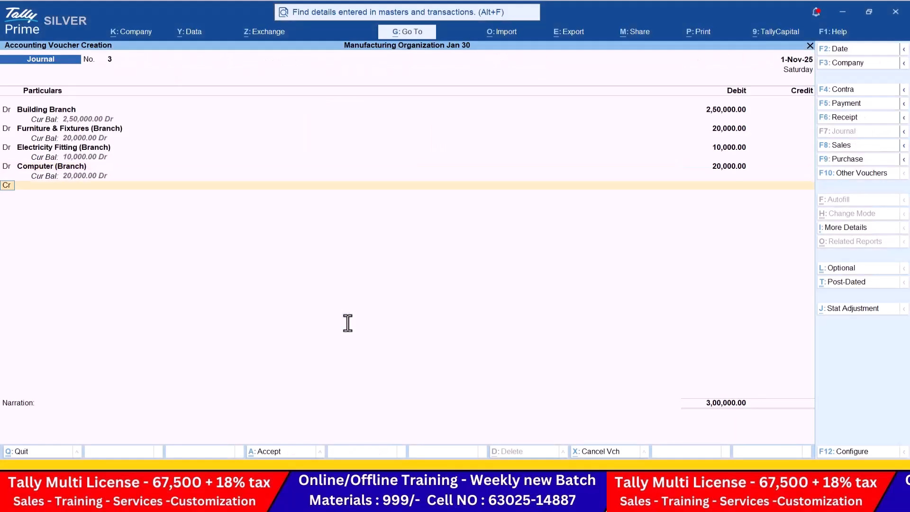
Create the ledger Cell Phone (Branch) under Fixed Assets for the fifth debit line, copying its name from the PDF.
key(alt+c)
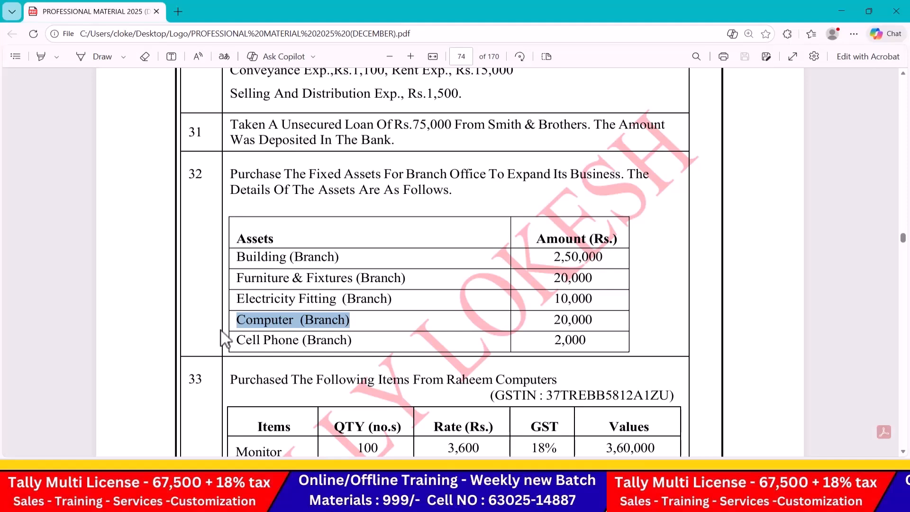
drag(237, 340, 360, 343)
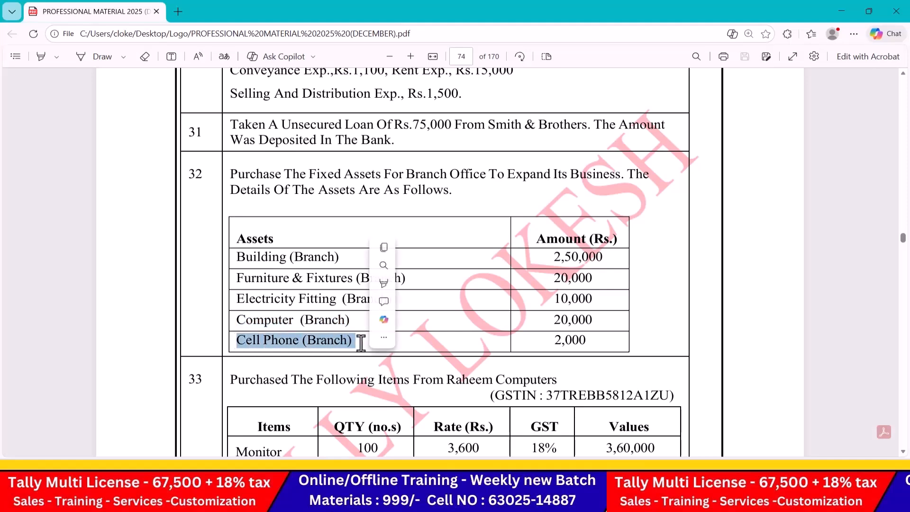
key(alt+Tab)
key(ctrl+v)
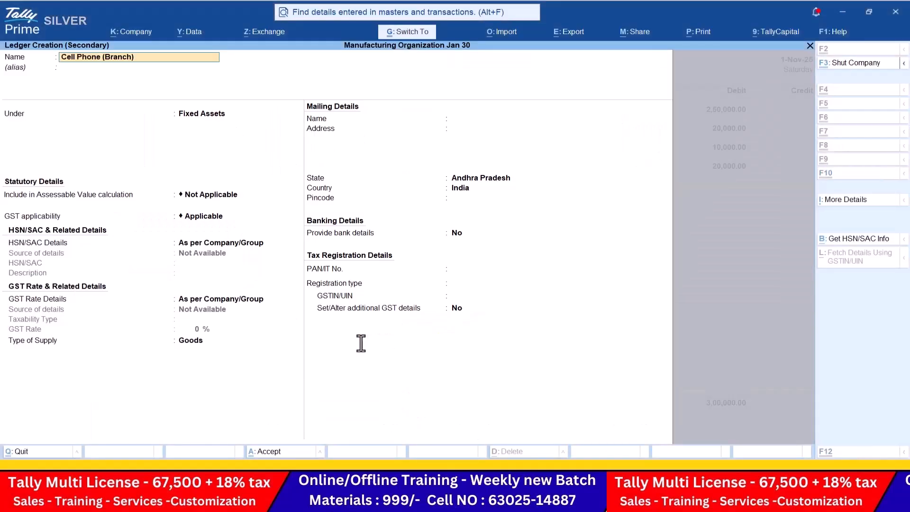
key(ctrl+a)
Debit Cell Phone (Branch) with 2,000 according to the PDF and move on to the credit line.
key(alt+Tab)
key(alt+Tab)
text(2000)
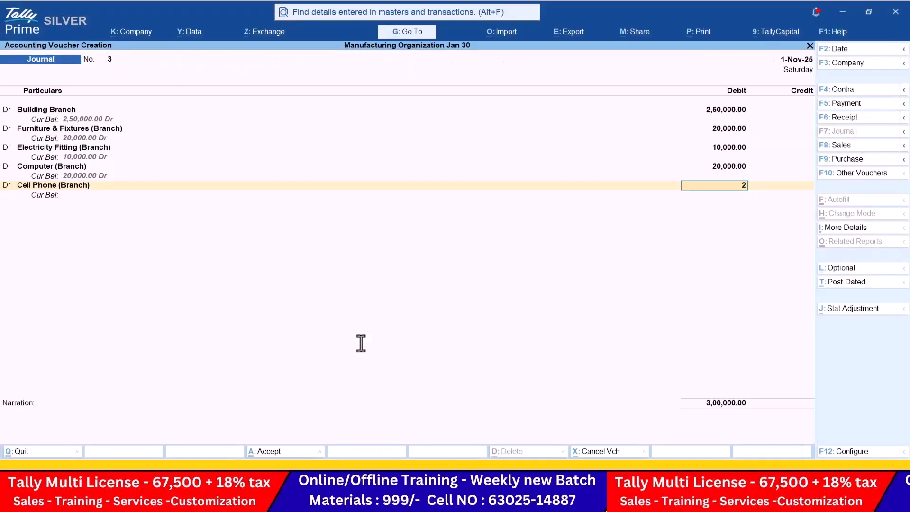
key(Return)
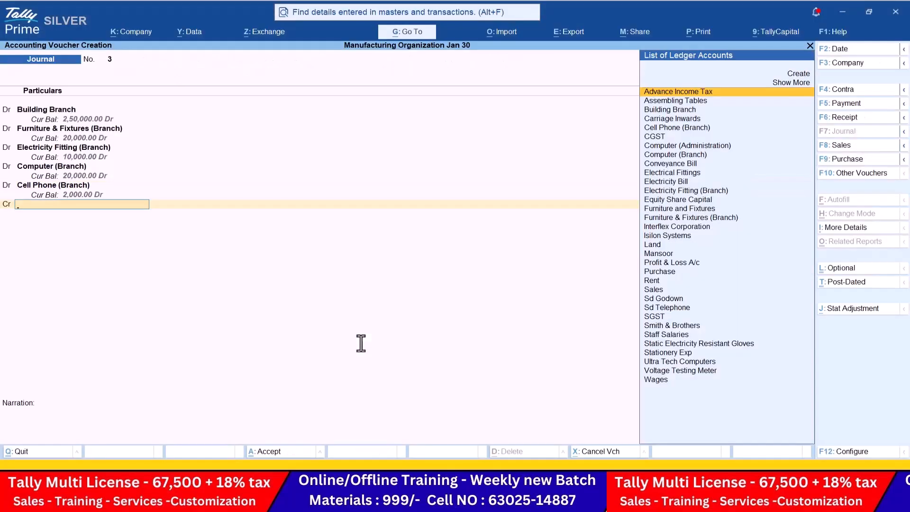
Create the ledger Branch Office under Branch / Divisions for the journal's credit line.
key(alt+Tab)
key(alt+Tab)
key(alt+c)
text(Branch office)
key(Return)
text(Br)
key(Return)
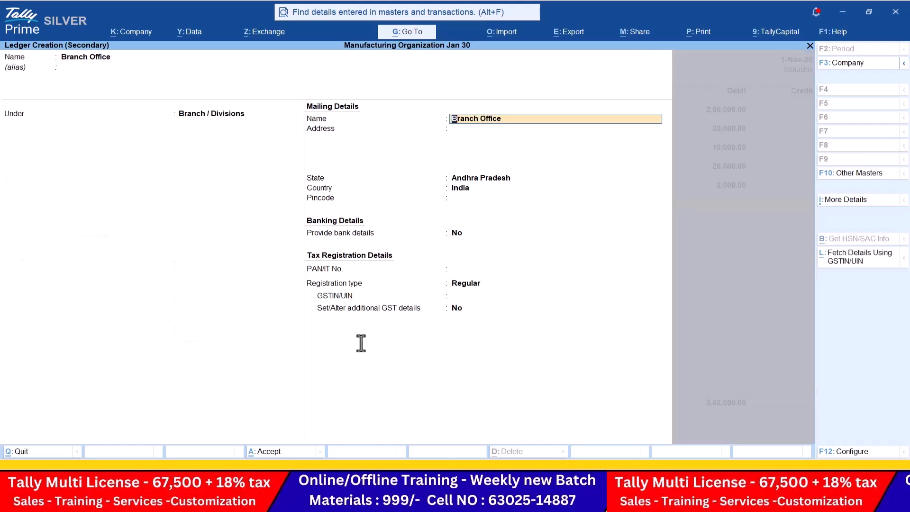
key(ctrl+a)
Credit Branch Office with 3,02,000 and save the journal voucher without a narration.
key(Return)
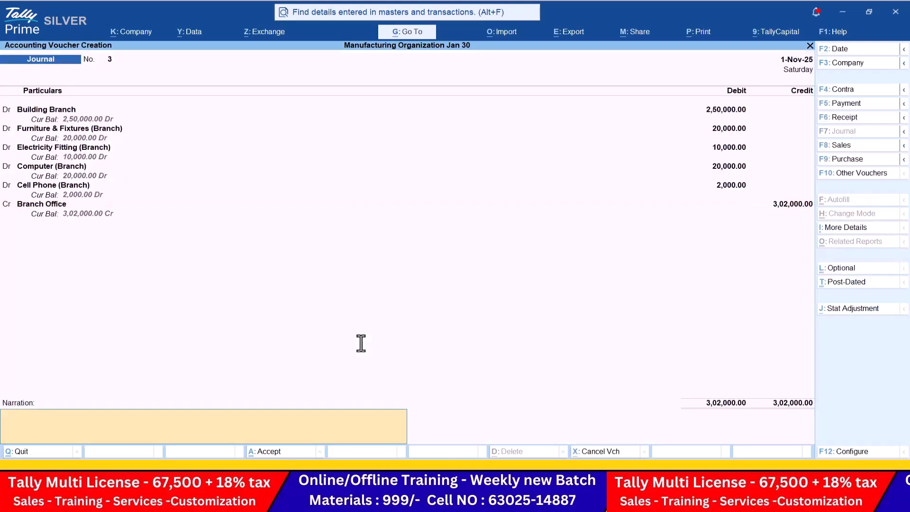
key(Return)
key(Return)
Examine transactions 33 to 41 in the PDF, covering the purchases, cheque payments, bank deposit, branch transfer and export sale.
key(alt+Tab)
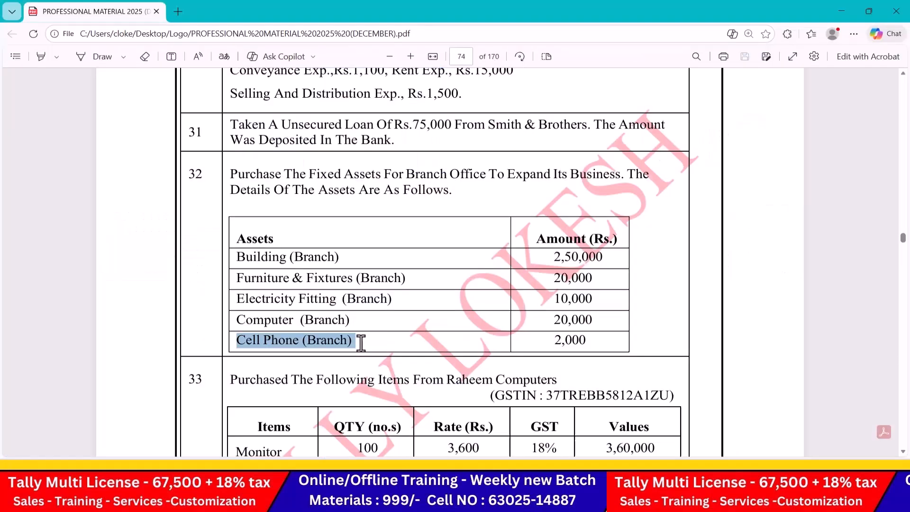
scroll(362, 343, down, 1)
scroll(361, 343, down, 4)
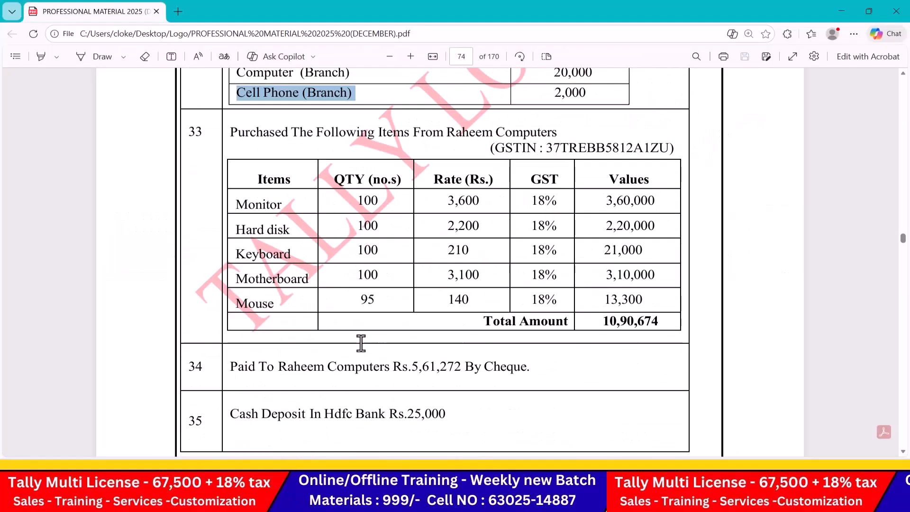
scroll(362, 342, down, 1)
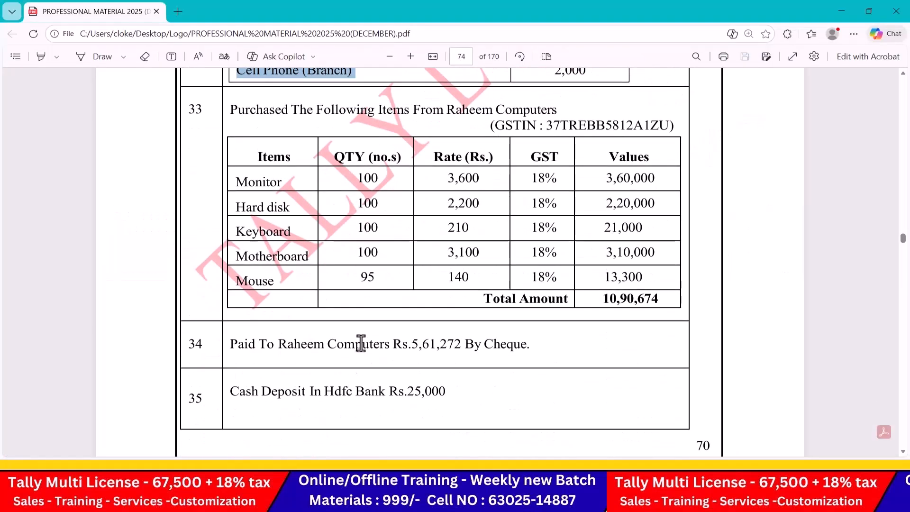
scroll(361, 342, down, 5)
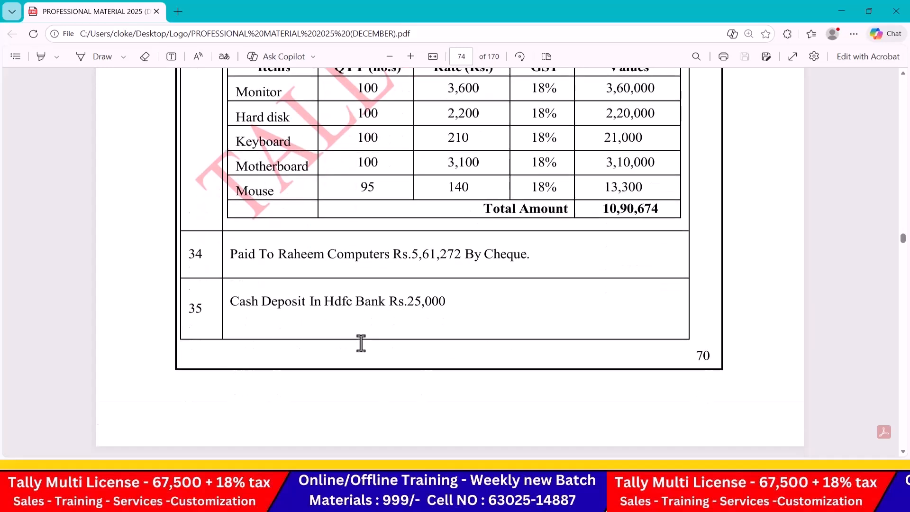
scroll(361, 343, down, 4)
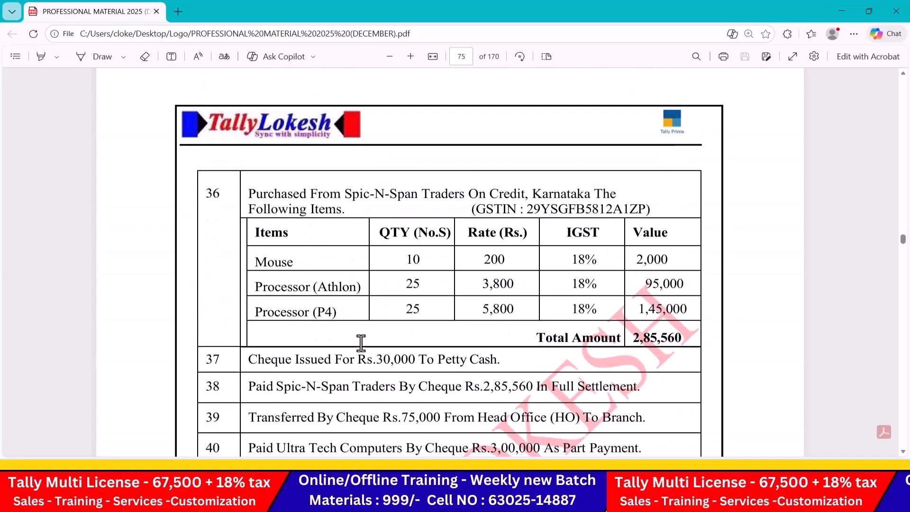
scroll(361, 343, down, 2)
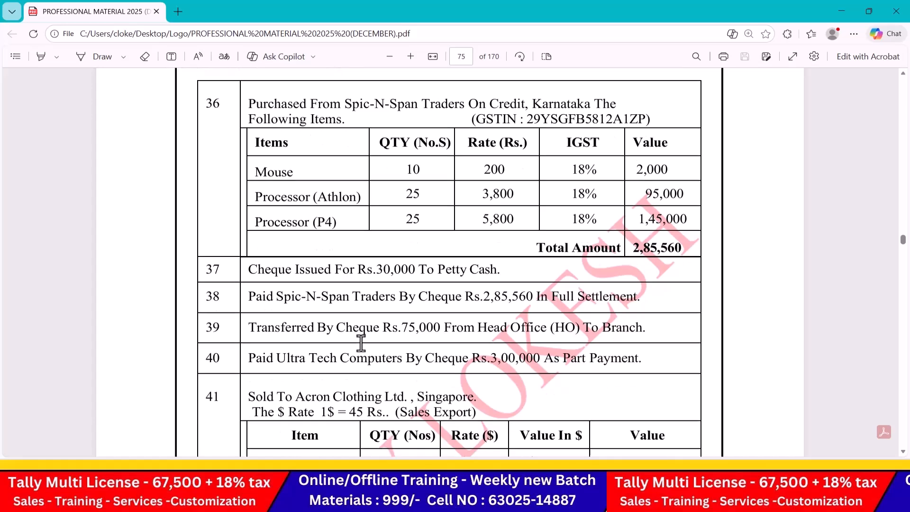
scroll(361, 342, down, 2)
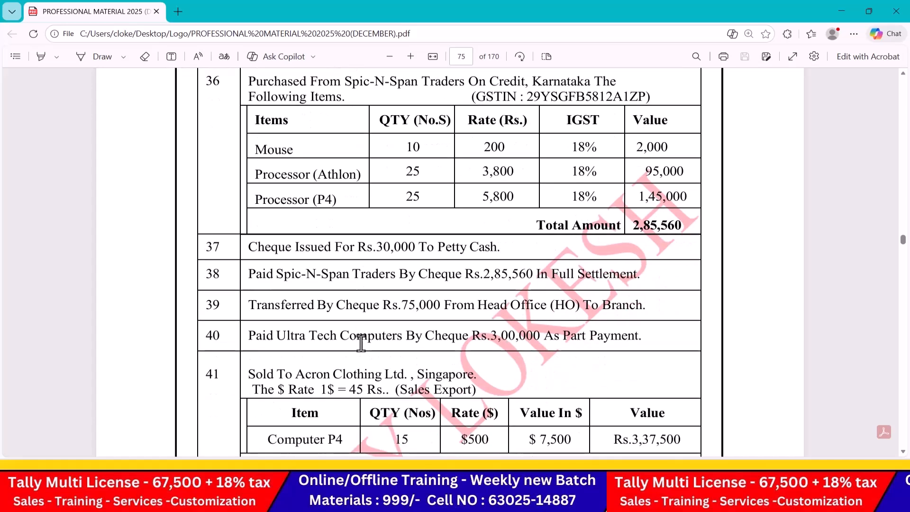
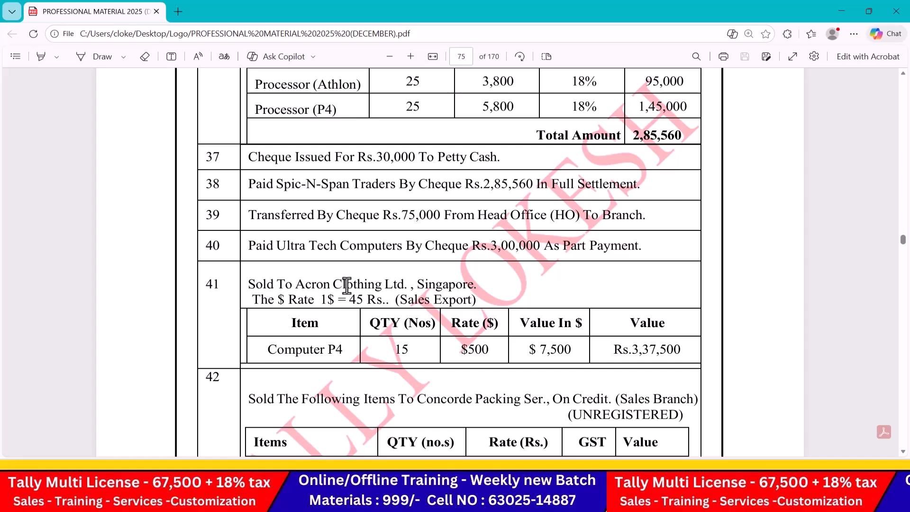
Debit Branch Office with 75,000 in a new journal voucher for the branch transfer listed in the PDF.
key(alt+Tab)
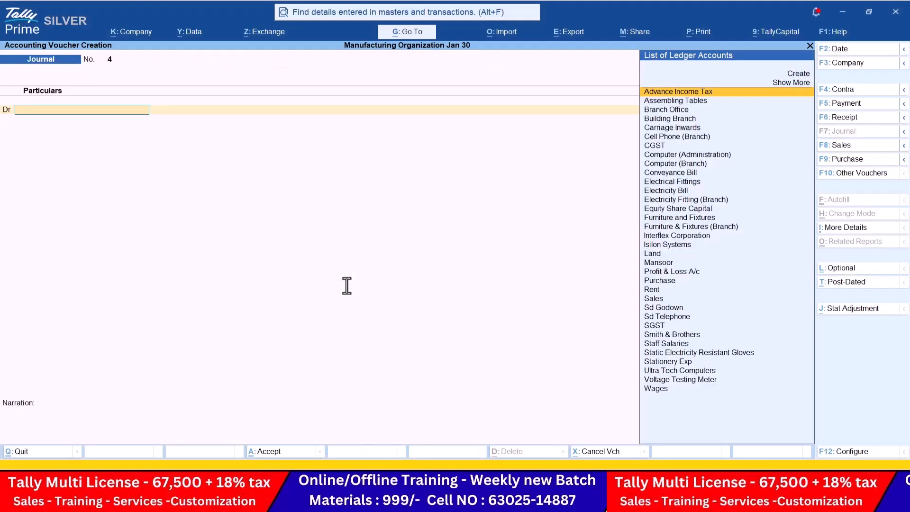
text(br)
key(Return)
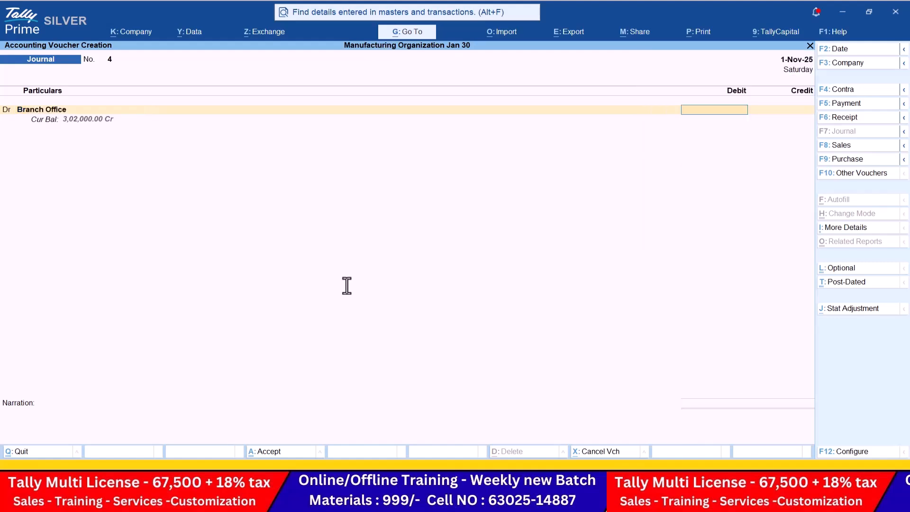
key(alt+Tab)
key(alt+Tab)
text(75000)
key(Return)
key(Return)
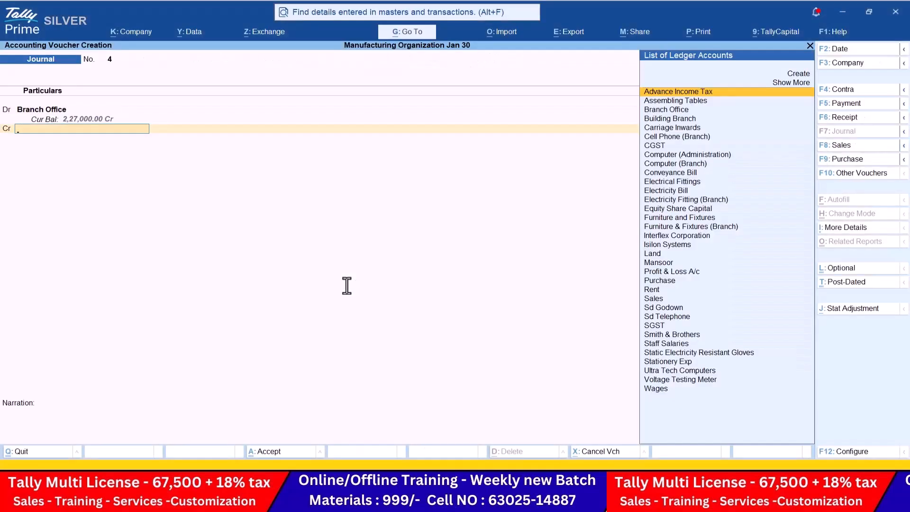
Credit HDFC Bank with 75,000 by cheque and save the journal voucher without a narration.
text(h)
key(Return)
key(Return)
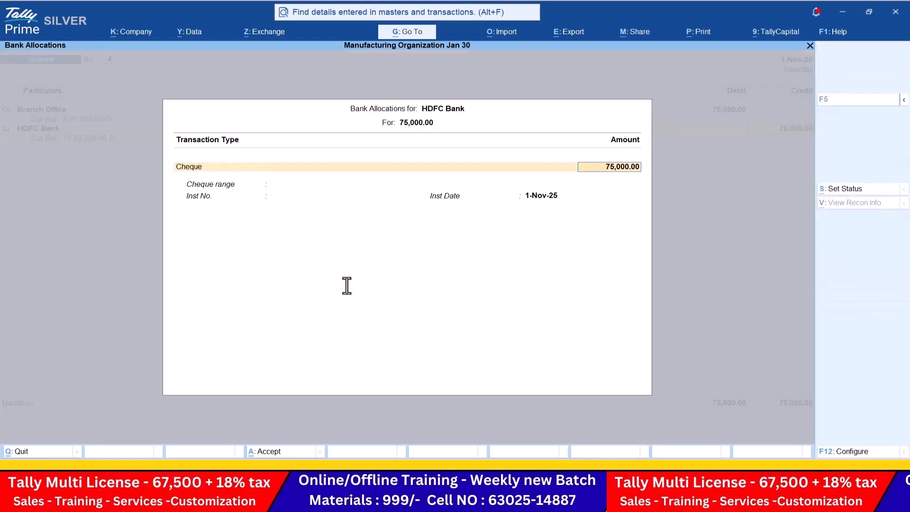
key(Return)
key(Return)
key(Return)
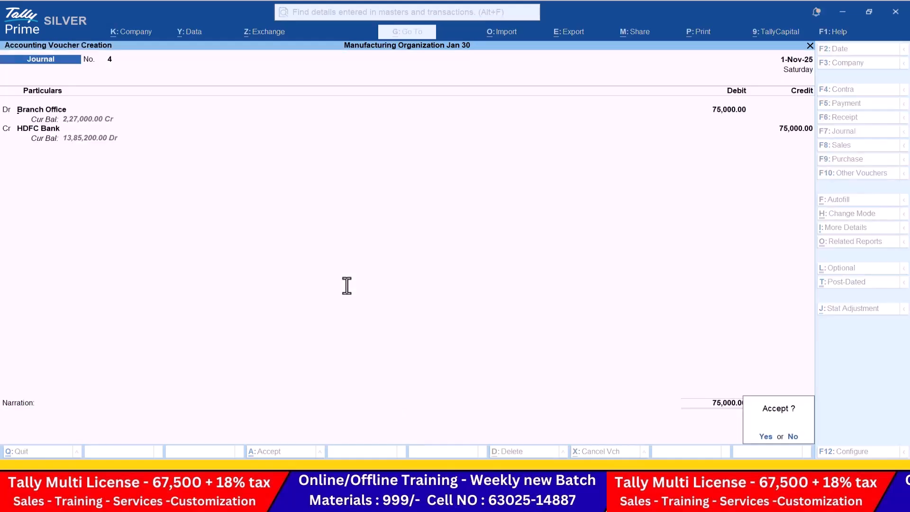
key(Return)
Check export sale 41 in the PDF, leave the journal voucher and open a blank ledger creation form.
key(alt+Tab)
scroll(347, 286, down, 3)
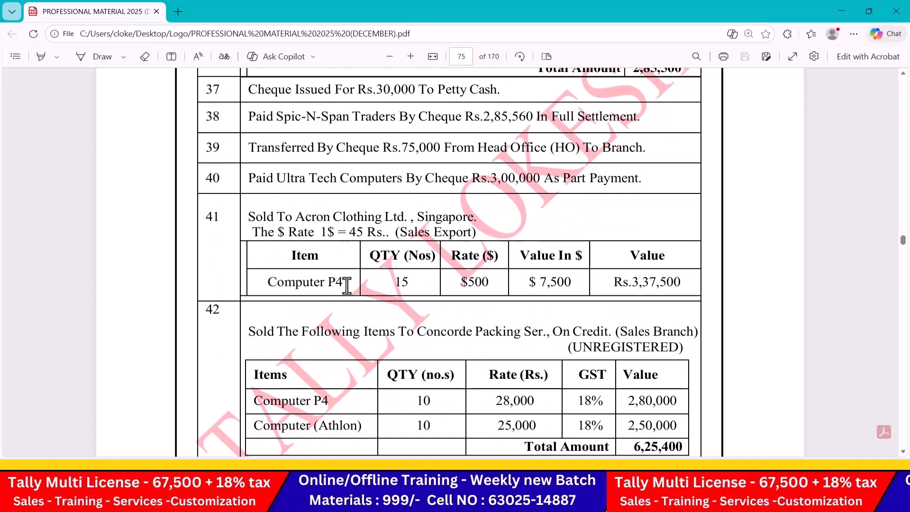
scroll(347, 285, down, 1)
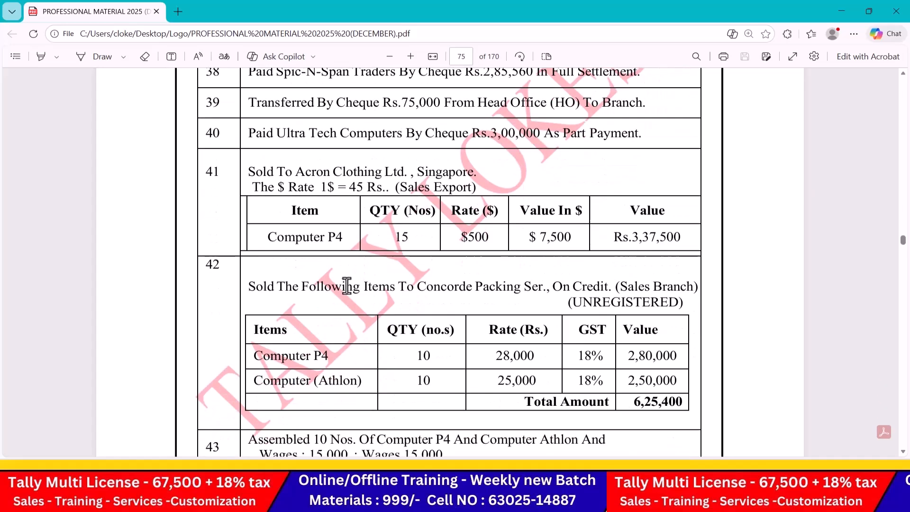
key(alt+Tab)
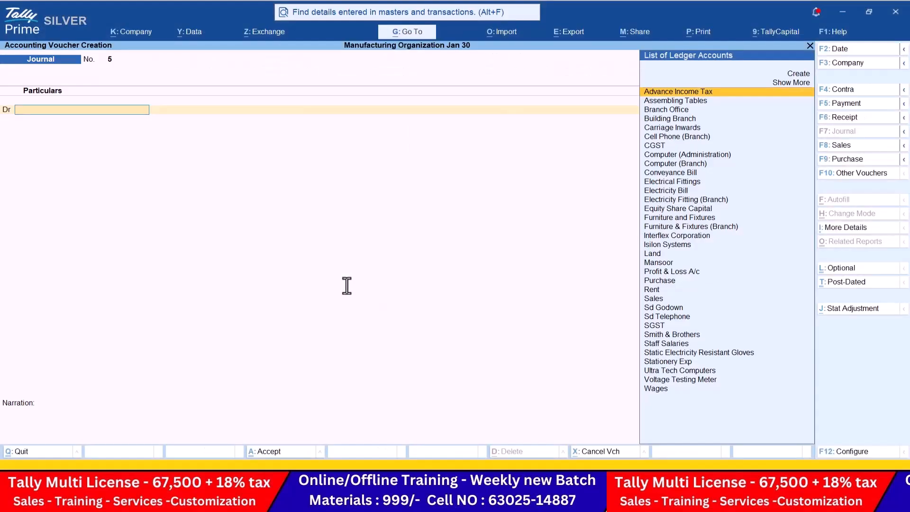
key(Escape)
key(Up)
key(Up)
key(Up)
key(Return)
key(Down)
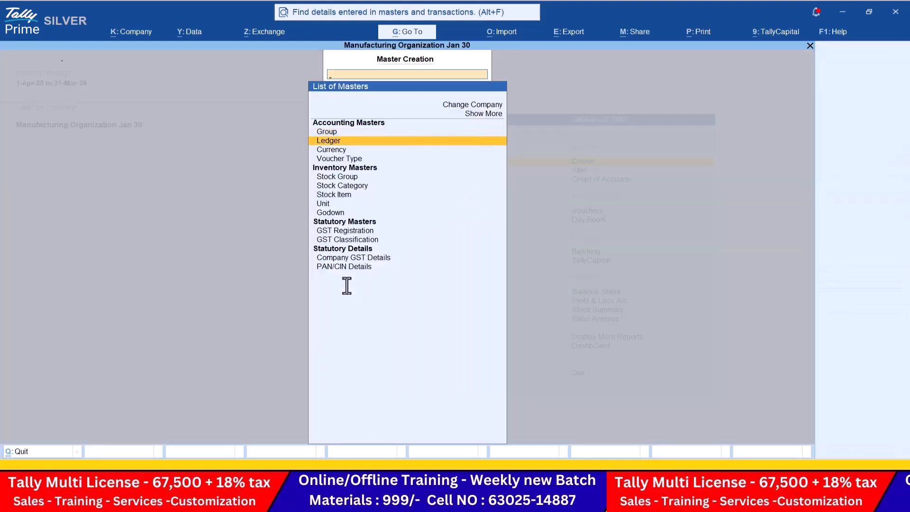
key(Return)
Create the ledger Acron Cloth Ltd under Sundry Debtors, keeping the default mailing and tax details.
text(Acron cloth)
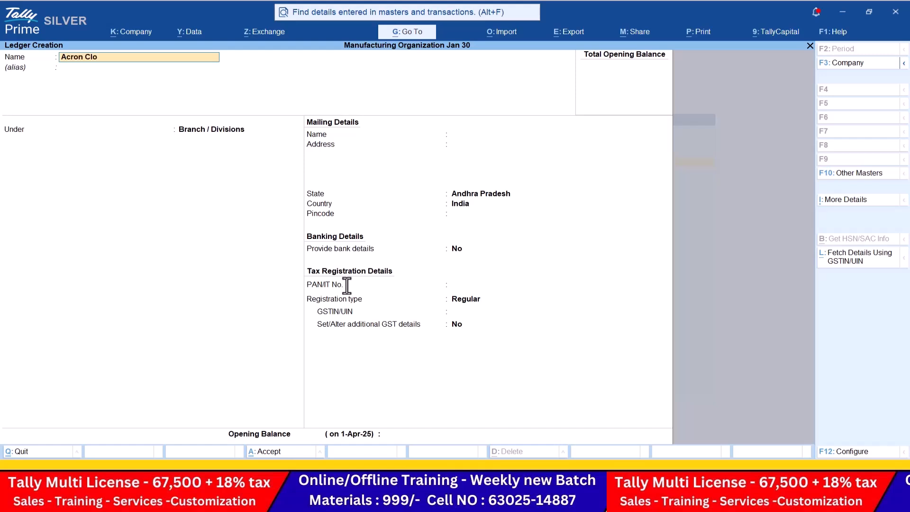
text( Ltd)
key(Return)
text(Sun)
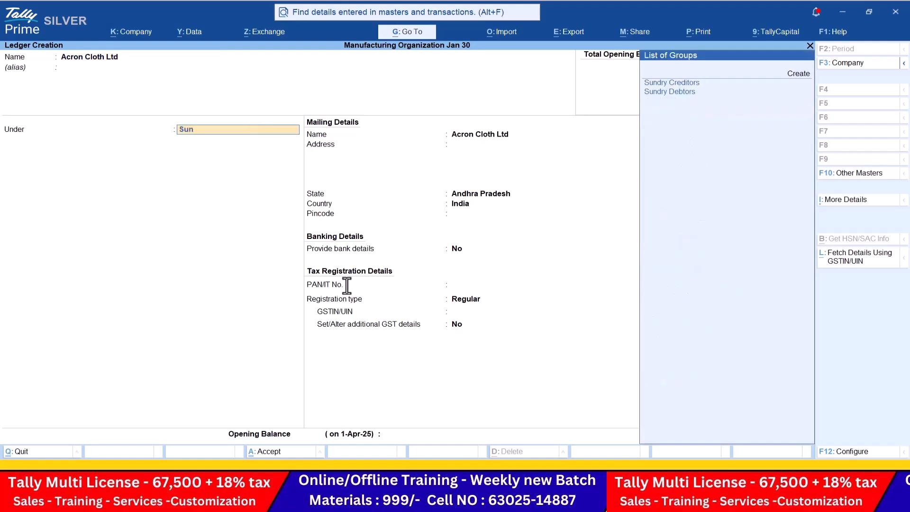
key(Down)
key(Return)
key(Return)
key(Return)
key(Return)
key(Return)
key(Return)
key(Return)
key(Return)
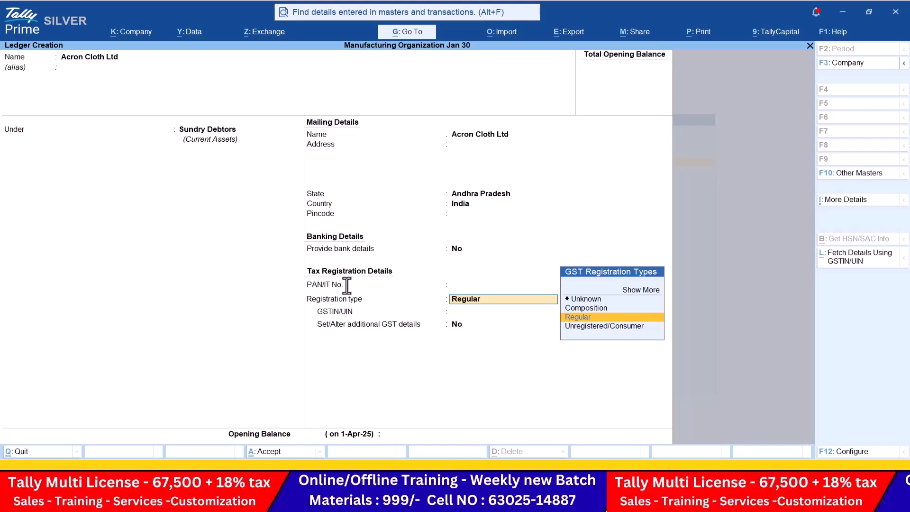
key(Return)
key(Return)
key(Return)
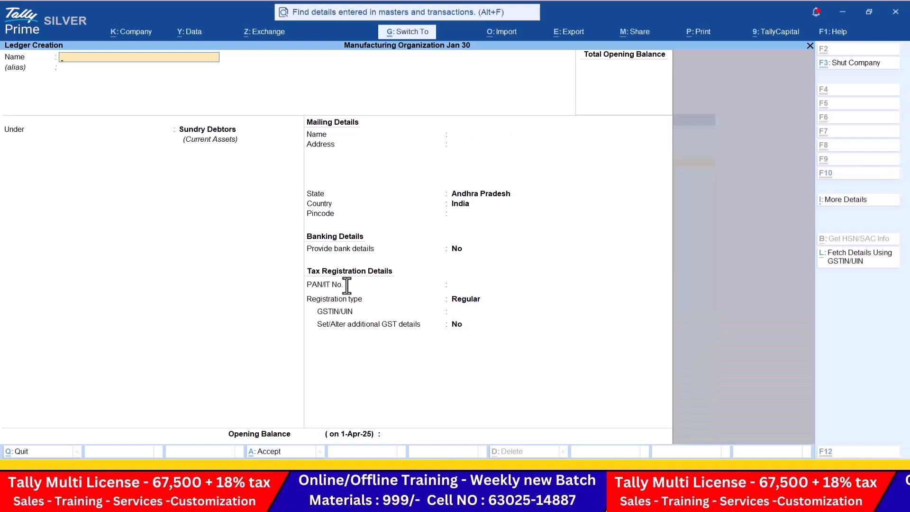
Create the ledger Sales Export under Sales Accounts with Goods as the type of supply.
text(Sa)
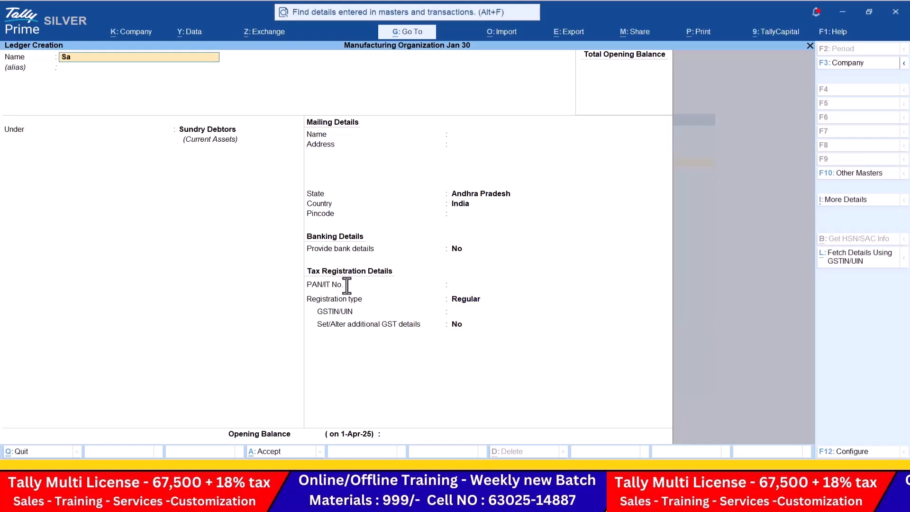
text(les eport)
key(BackSpace)
key(BackSpace)
key(BackSpace)
key(BackSpace)
key(BackSpace)
text(es Expo)
key(Return)
key(Return)
text(sa)
key(Return)
key(Return)
key(Return)
key(Return)
key(Return)
key(Return)
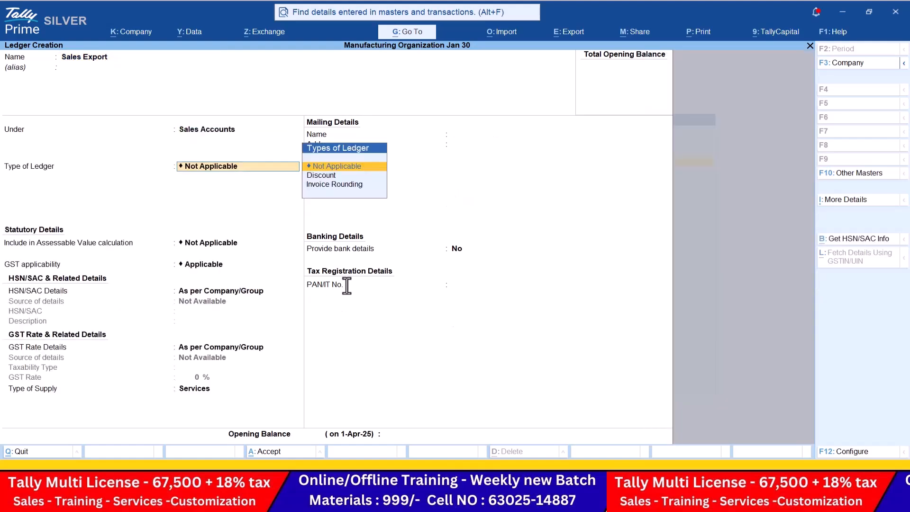
key(Up)
key(Return)
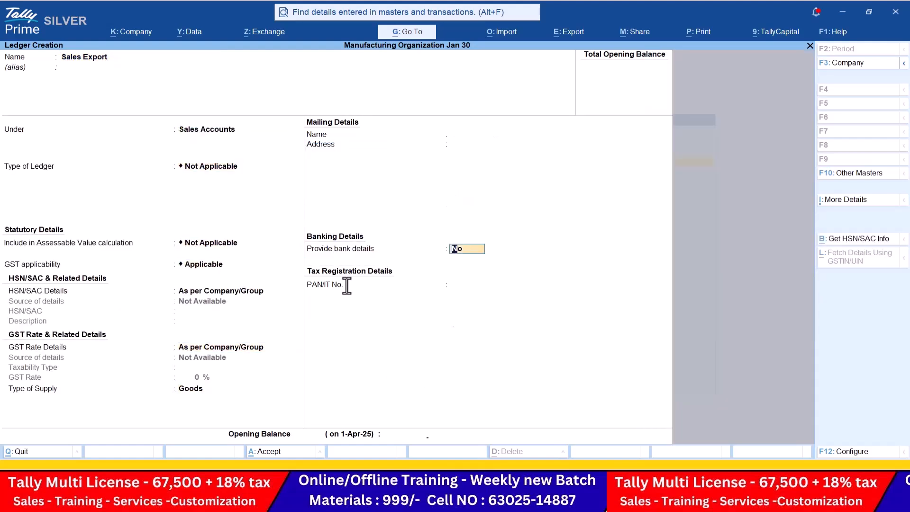
key(Return)
key(Return)
Create a currency with the symbol $ and the formal name Dollor, keeping the other defaults.
key(Escape)
key(Return)
key(Down)
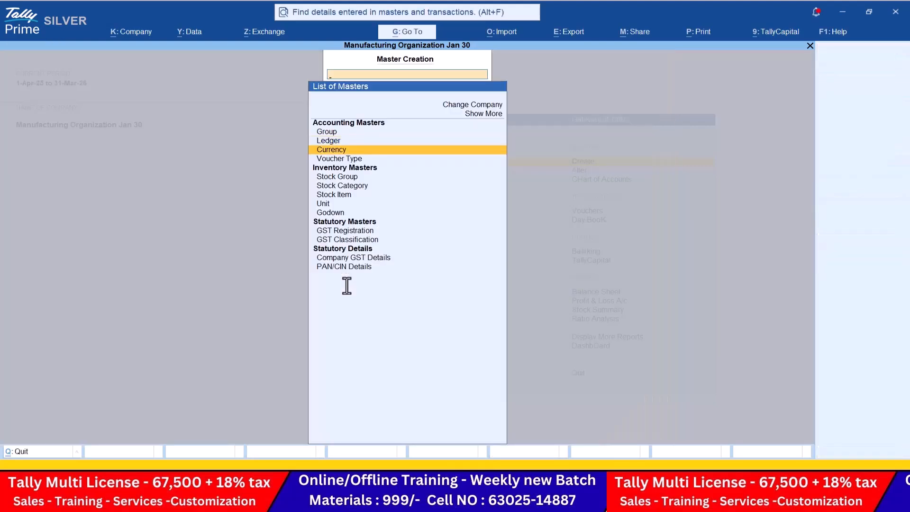
key(Return)
key(Return)
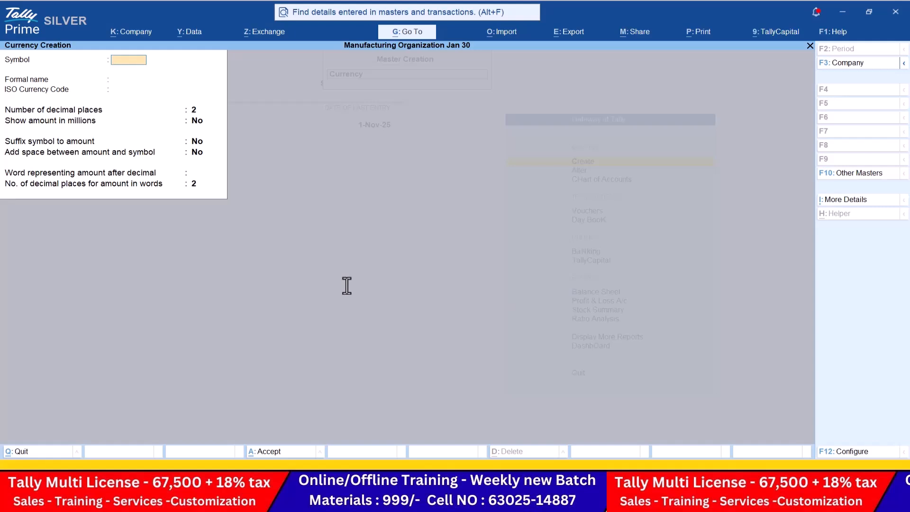
text($)
key(Return)
text(Dollor)
key(Return)
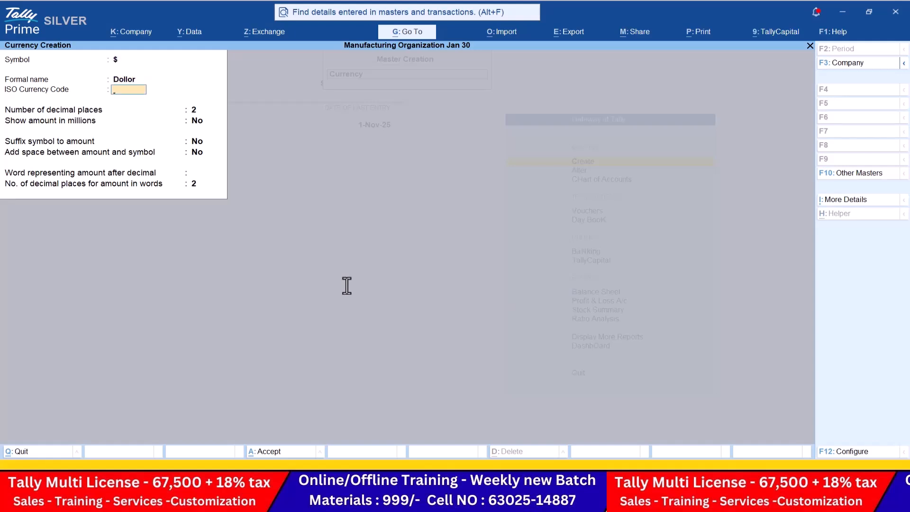
key(ctrl+a)
Set the dollar's standard exchange rate to 45 rupees as given in the PDF and save it.
key(F10)
key(Down)
key(Return)
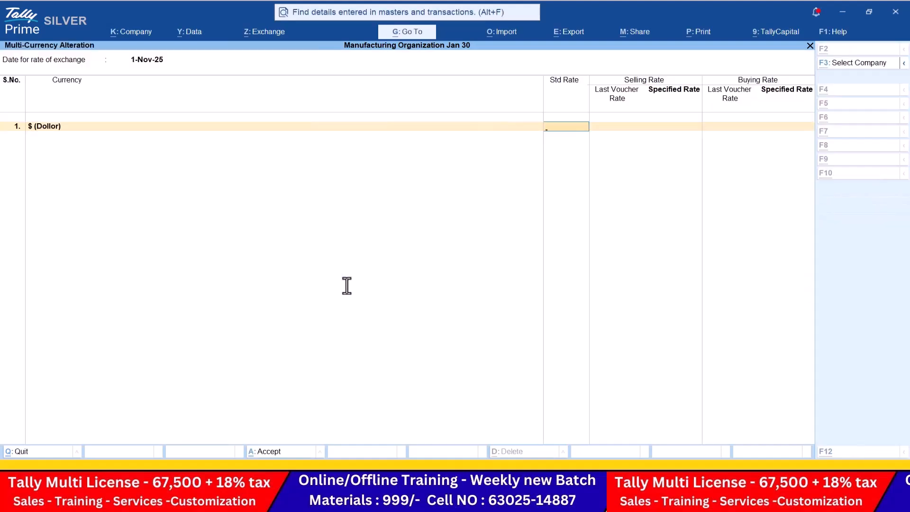
key(alt+Tab)
key(alt+Tab)
text(45)
key(Return)
key(Return)
key(Return)
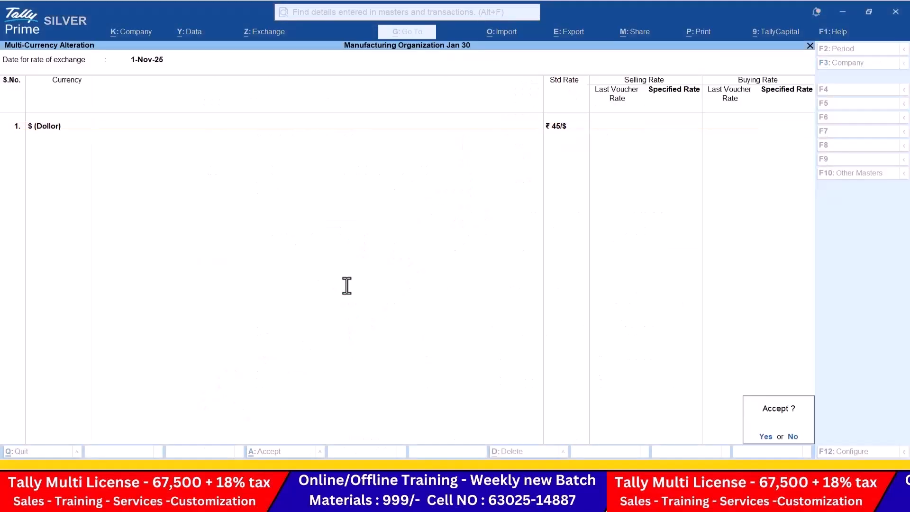
key(Return)
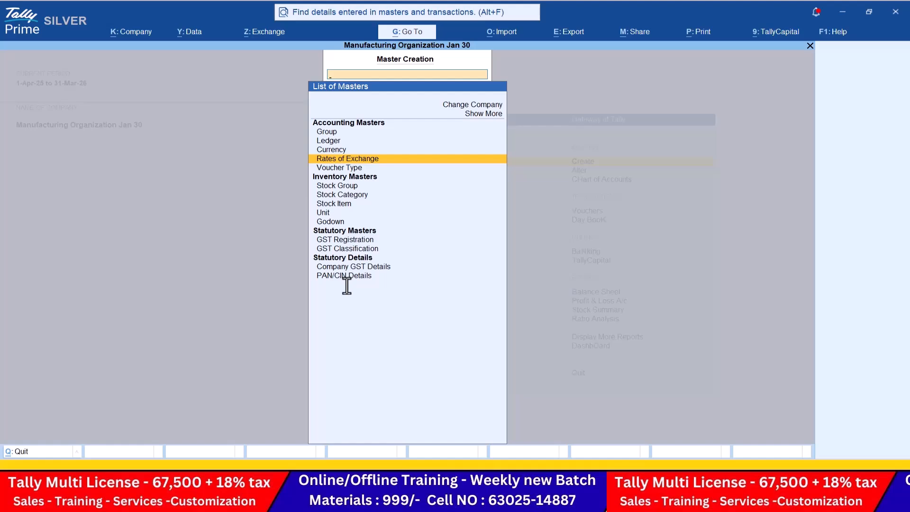
Start a sales voucher for the party Acron Cloth Ltd with Sales Export as the sales ledger.
key(Escape)
key(Down)
key(Down)
key(Down)
key(Return)
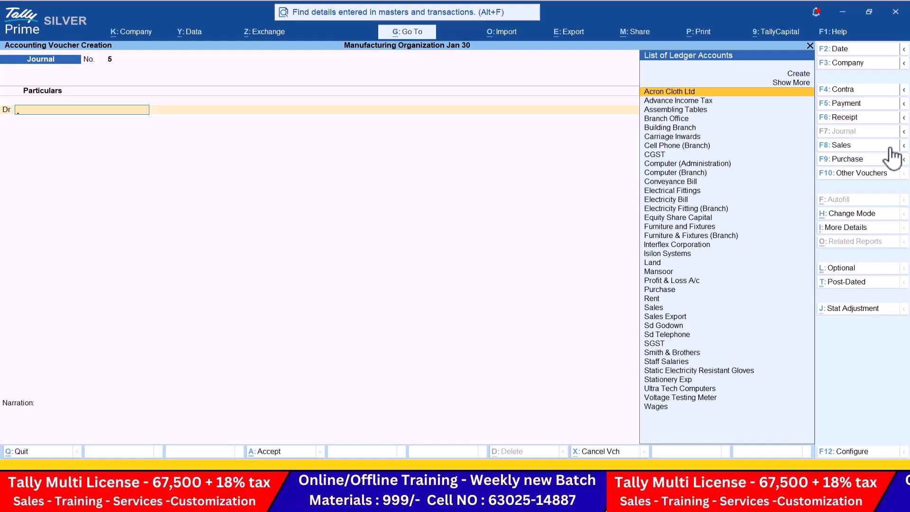
click(861, 147)
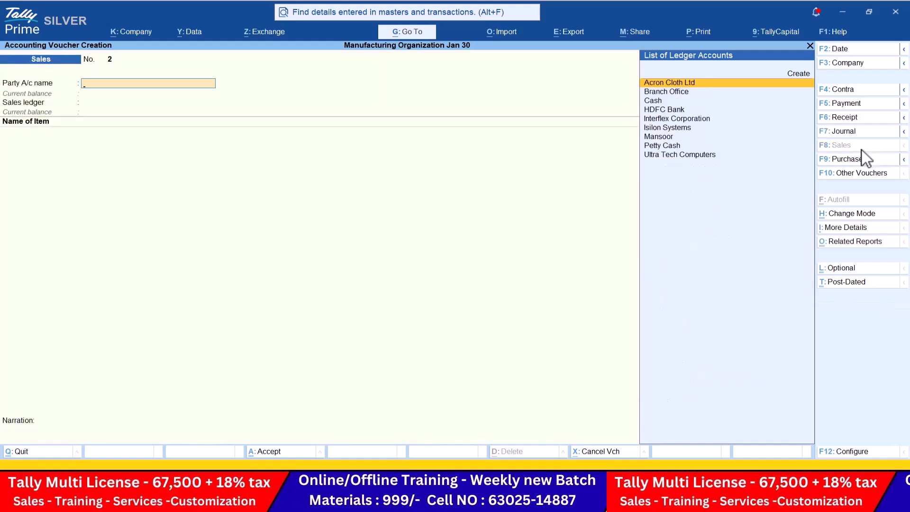
key(Return)
key(ctrl+a)
key(ctrl+a)
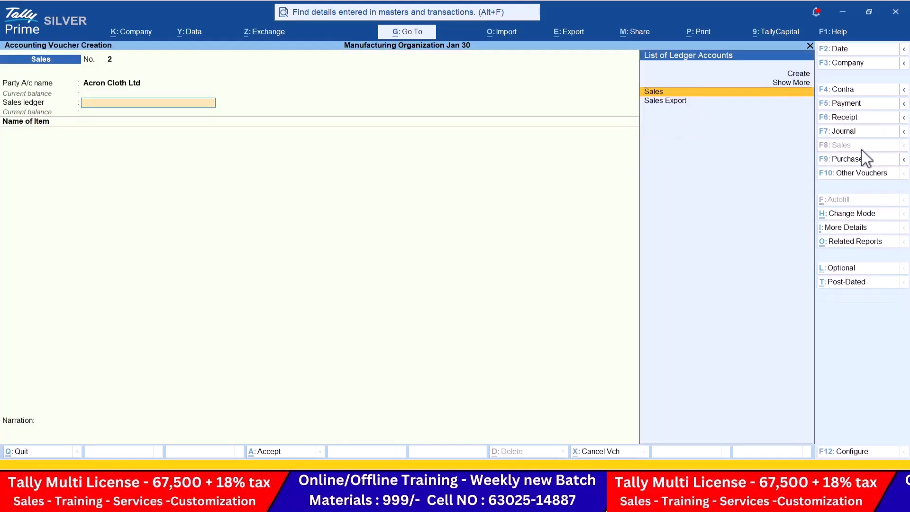
key(Down)
key(Return)
Add the item Computer P4 with a quantity of 15 nos, following transaction 41 in the PDF.
key(alt+Tab)
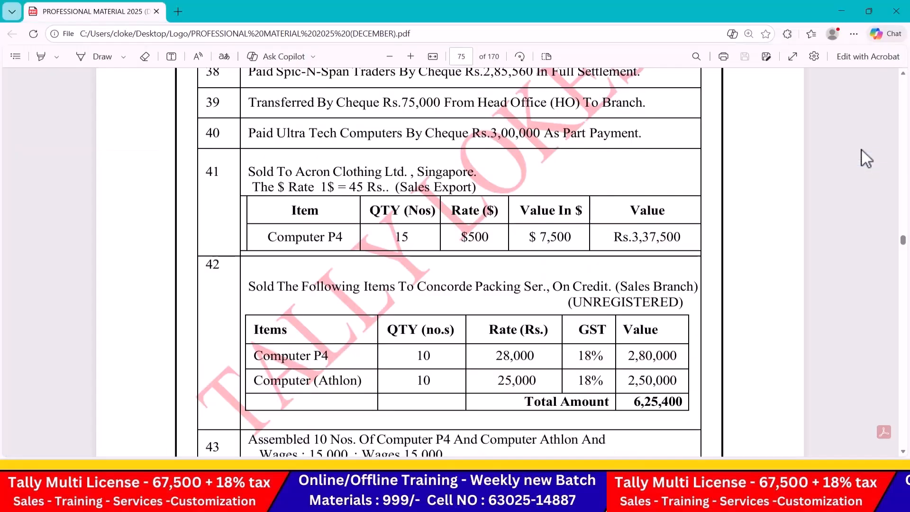
scroll(862, 149, down, 1)
key(alt+Tab)
text(Co)
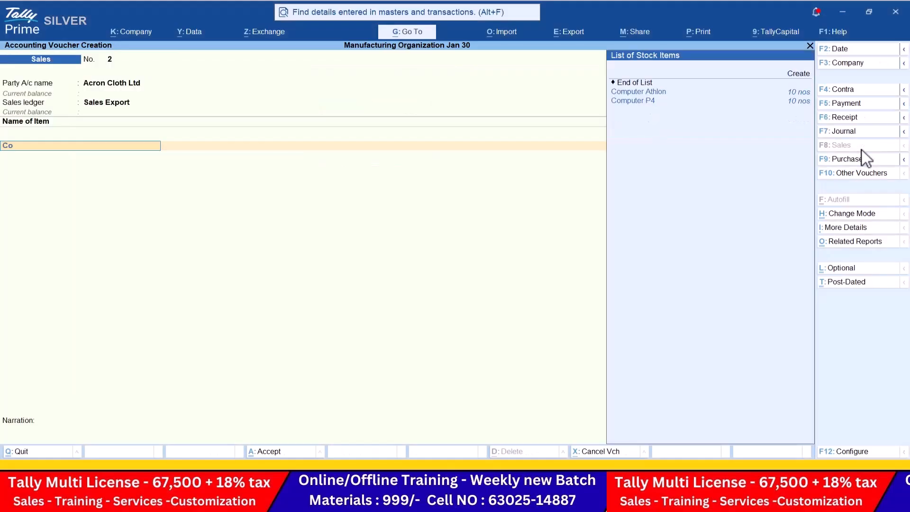
key(Down)
key(Return)
key(alt+Tab)
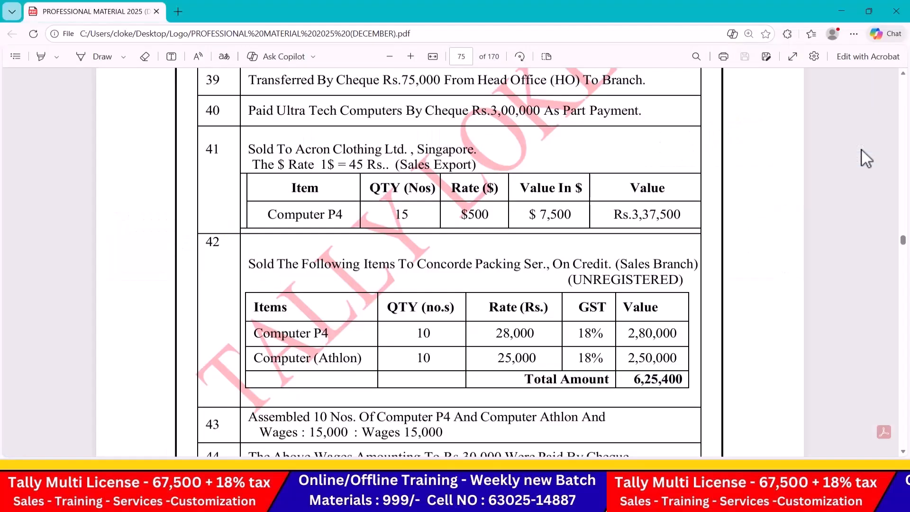
key(alt+Tab)
text(15)
key(Return)
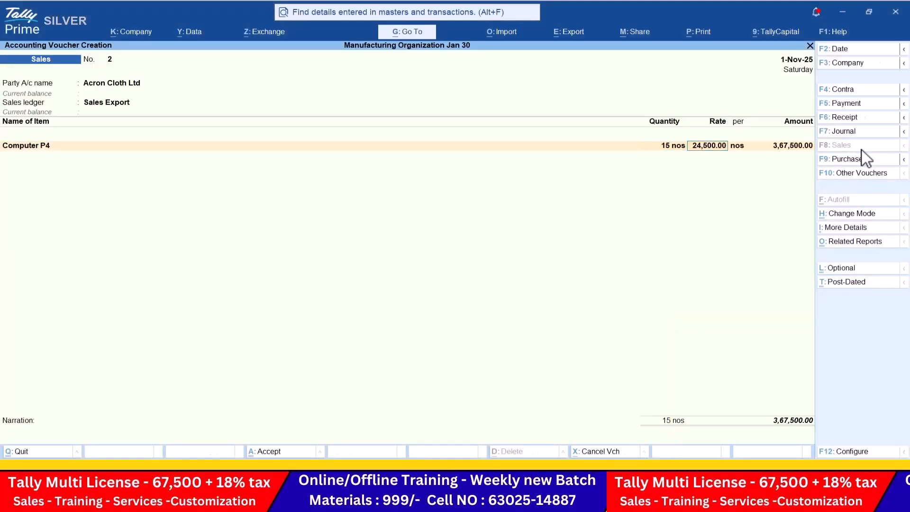
Set the Computer P4 rate to $7,500 and end the item list.
text($)
key(alt+Tab)
key(alt+Tab)
text(7500)
key(Return)
key(Return)
key(Return)
key(Return)
key(Return)
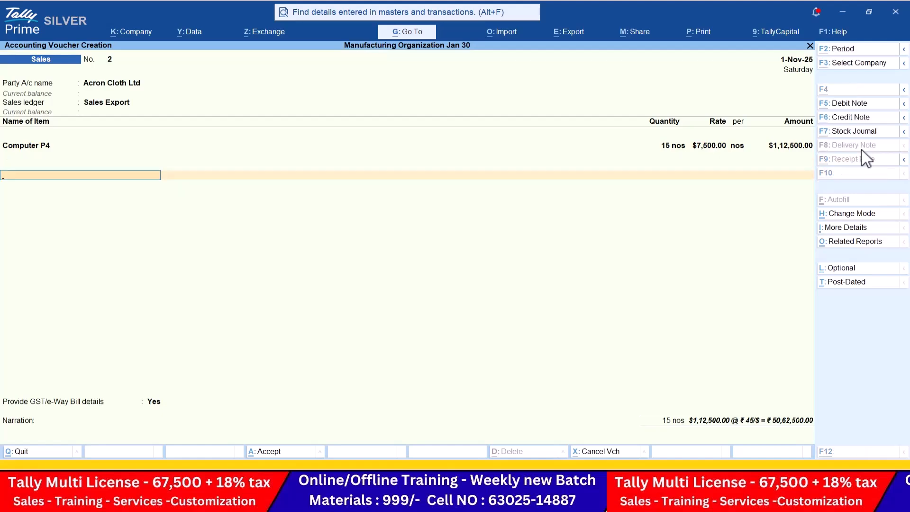
Check transaction 41 in the PDF and correct the Computer P4 rate to $500 in the sales voucher.
key(alt+Tab)
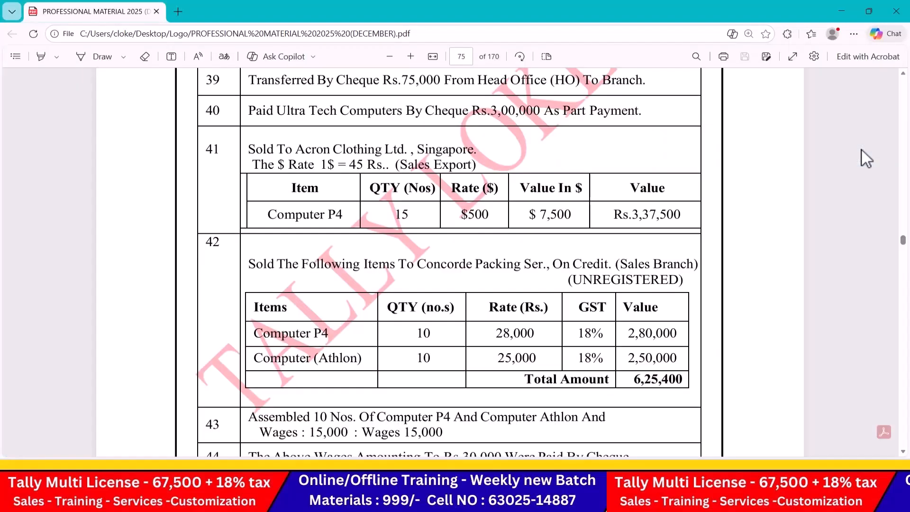
key(alt+Tab)
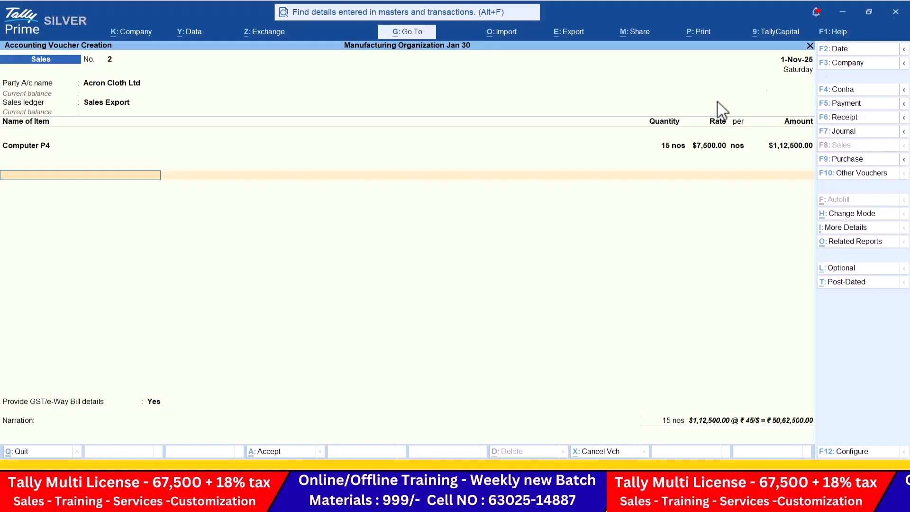
key(Return)
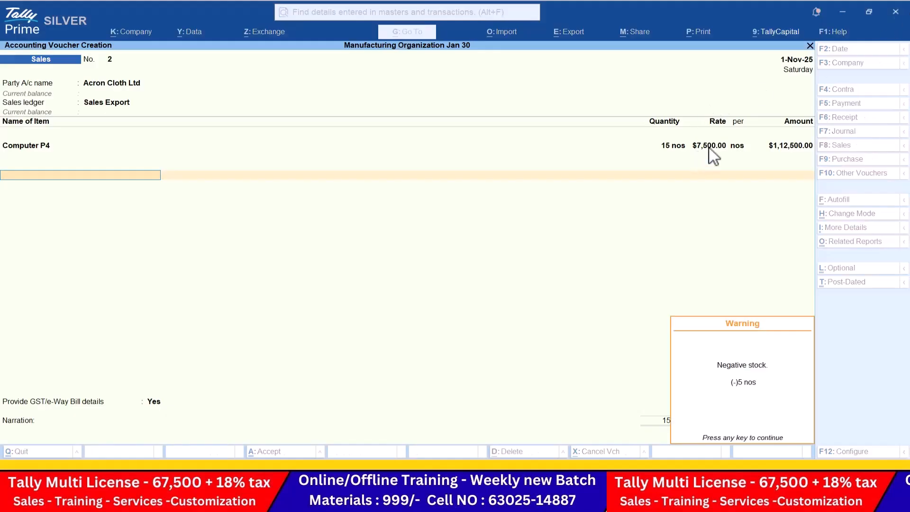
click(709, 146)
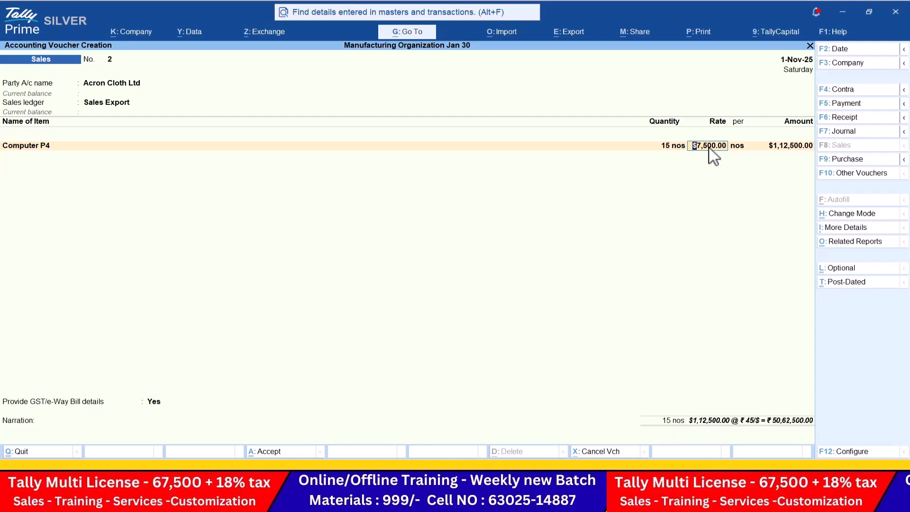
text(500)
key(Return)
key(Return)
key(Return)
End the item list with GST/e-Way Bill details set to No, compare the voucher with the PDF and save it.
key(Return)
key(Return)
key(Up)
key(Return)
key(alt+Tab)
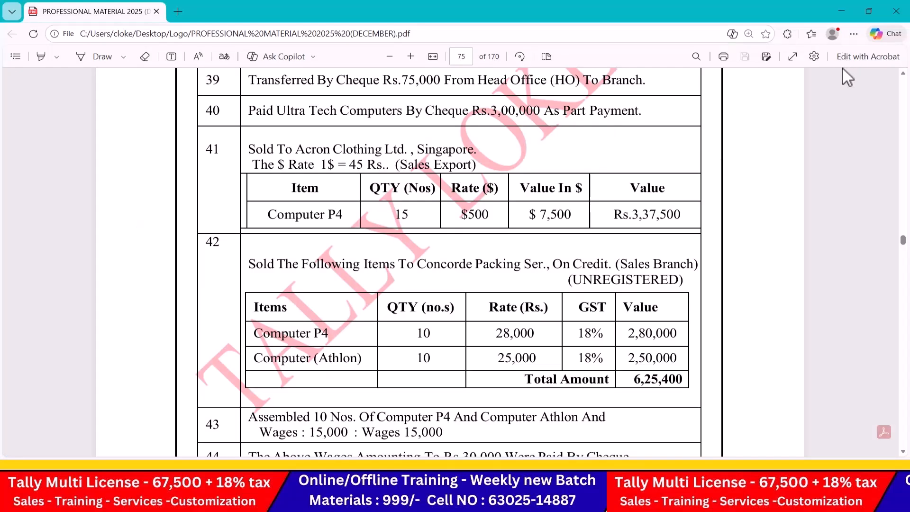
key(alt+Tab)
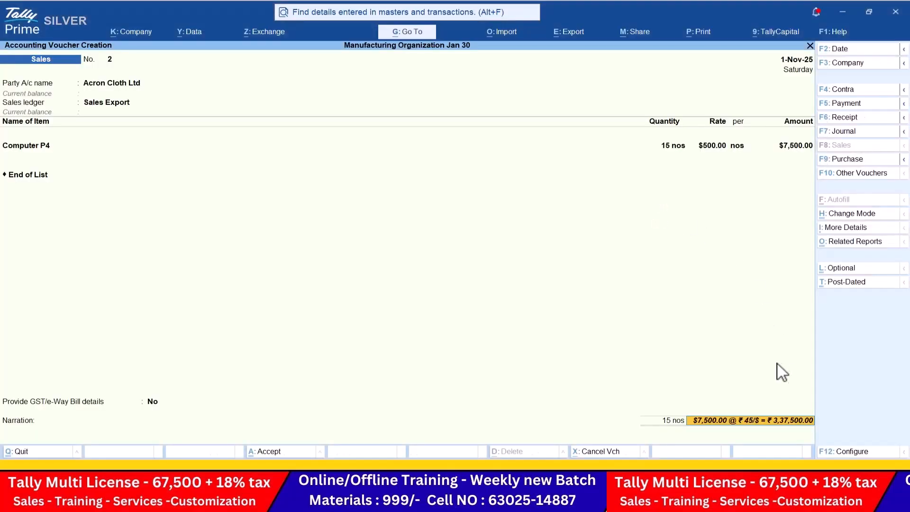
key(alt+Tab)
key(alt+Tab)
key(ctrl+a)
key(n)
key(Return)
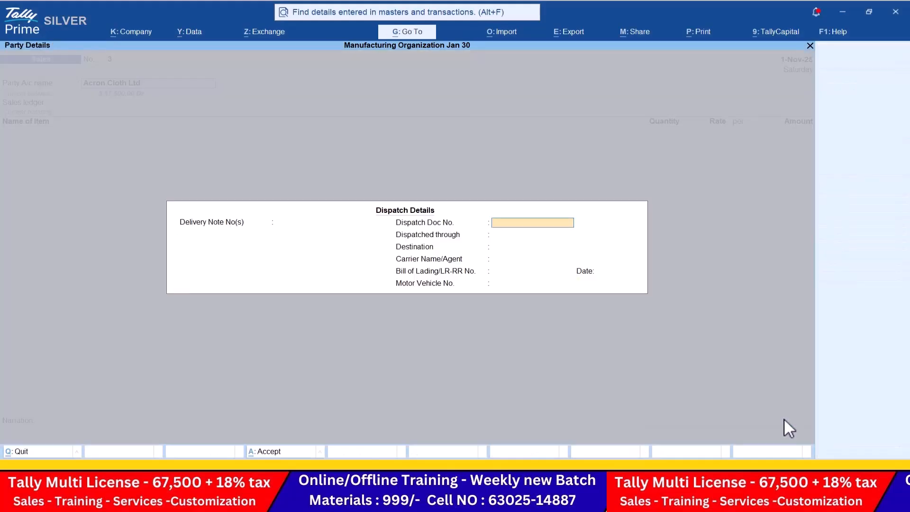
key(Escape)
key(y)
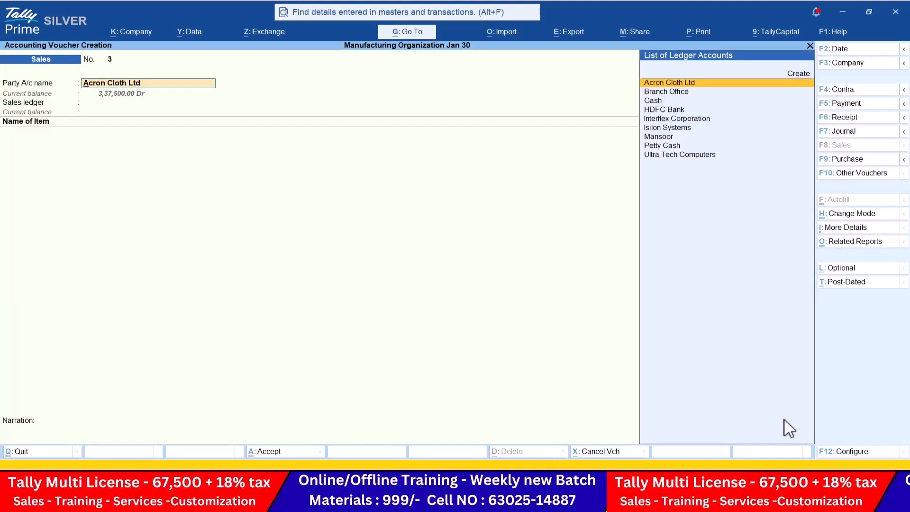
Start a new party ledger named Concorde Packing Ser, copying the name from transaction 42 in the PDF.
key(alt+c)
key(alt+Tab)
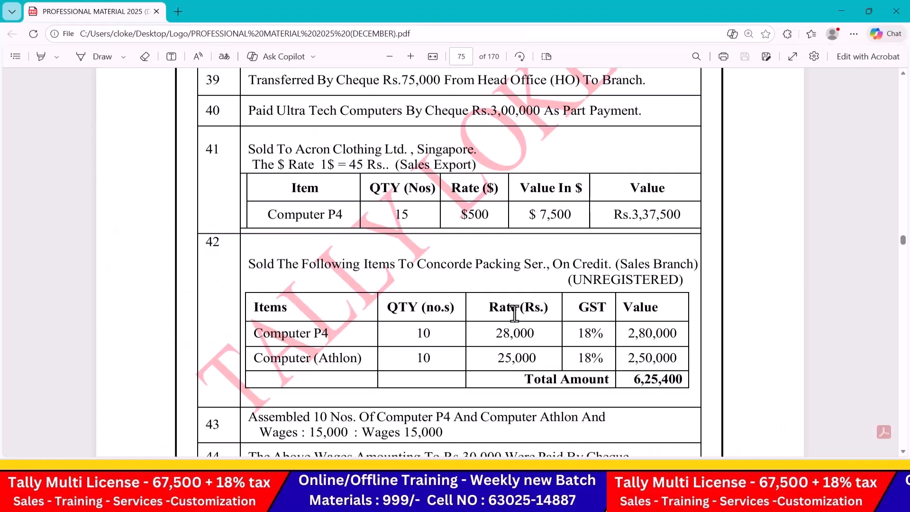
drag(420, 264, 540, 267)
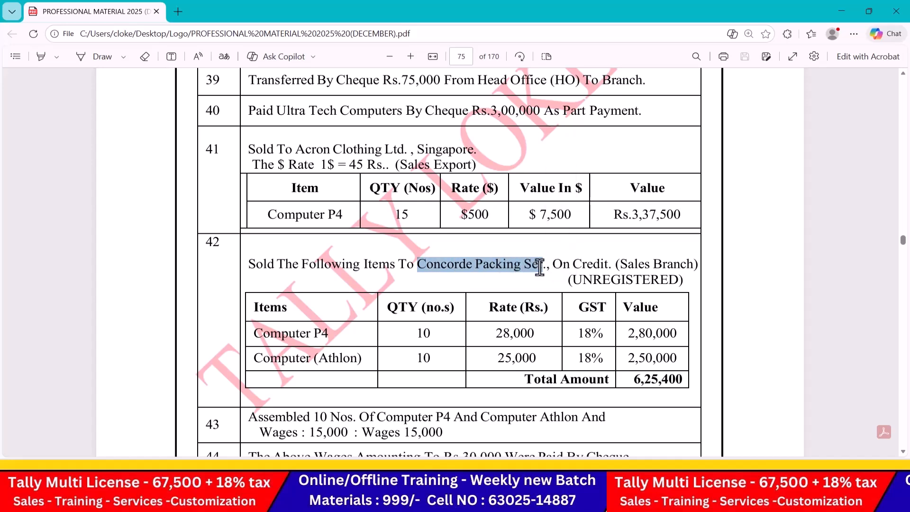
key(ctrl+c)
key(alt+Tab)
key(ctrl+v)
key(Return)
key(Return)
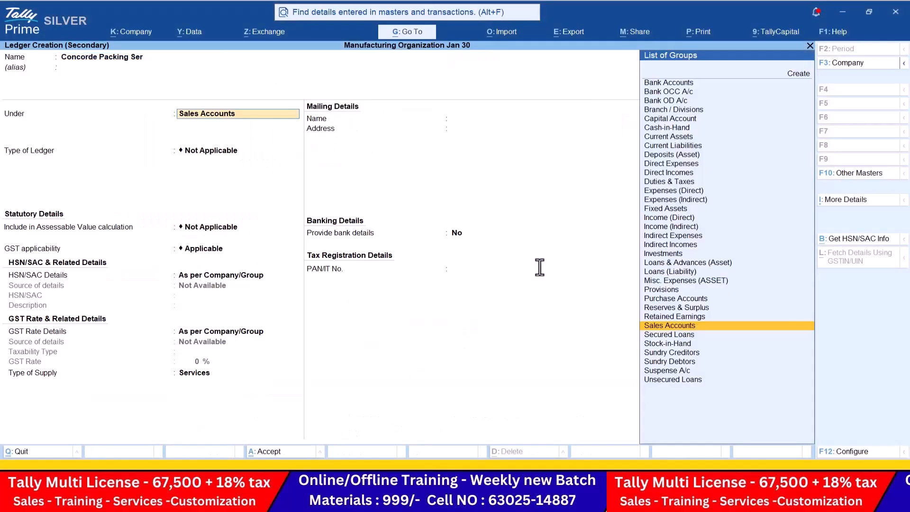
Place the ledger under Sundry Debtors with registration type Unregistered/Consumer and save it.
text(Sun)
key(Down)
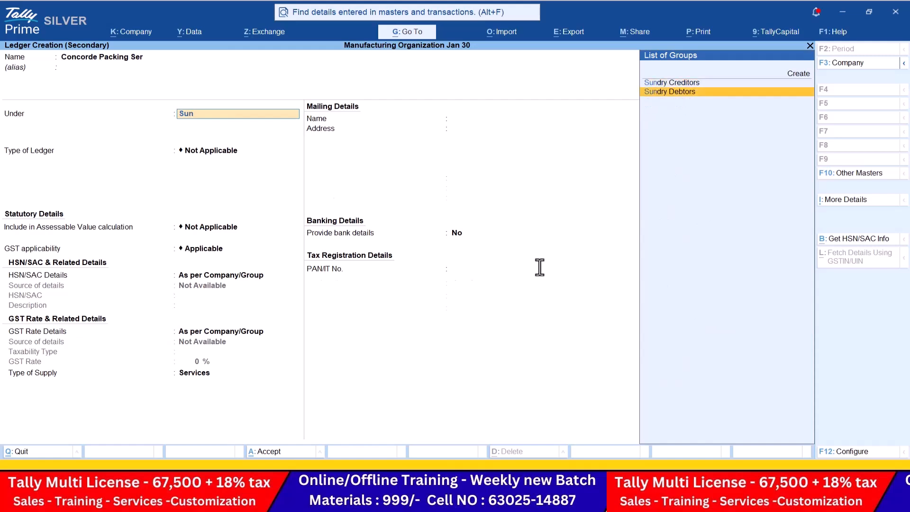
key(Return)
key(Return)
key(Return)
key(Return)
key(Return)
key(Return)
key(Return)
key(Return)
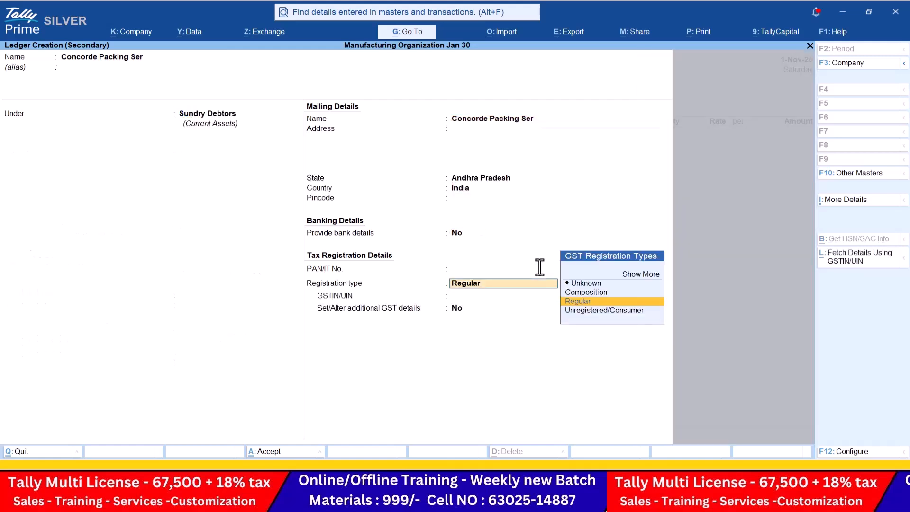
key(Down)
key(Return)
key(ctrl+a)
Accept the dispatch and party details, then create the sales ledger Sales Brnach under Sales Accounts.
key(ctrl+a)
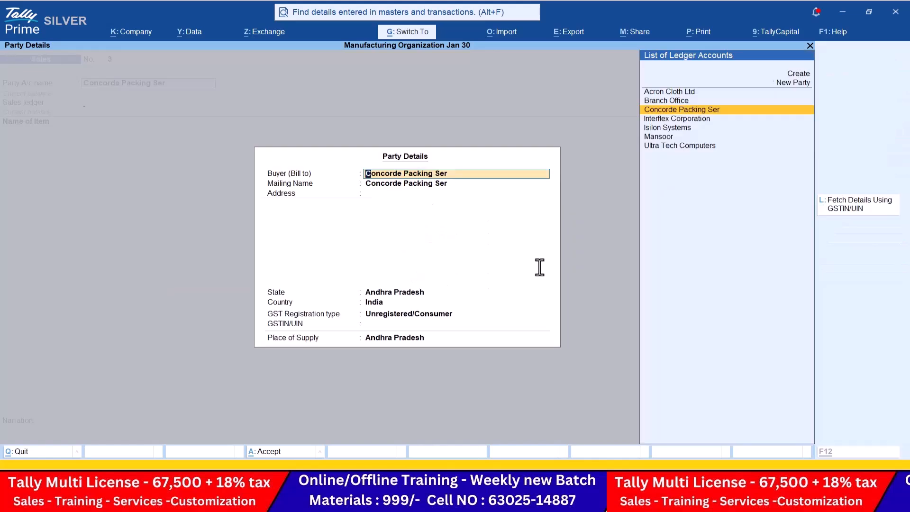
key(ctrl+a)
key(alt+c)
text(Sales Brnach)
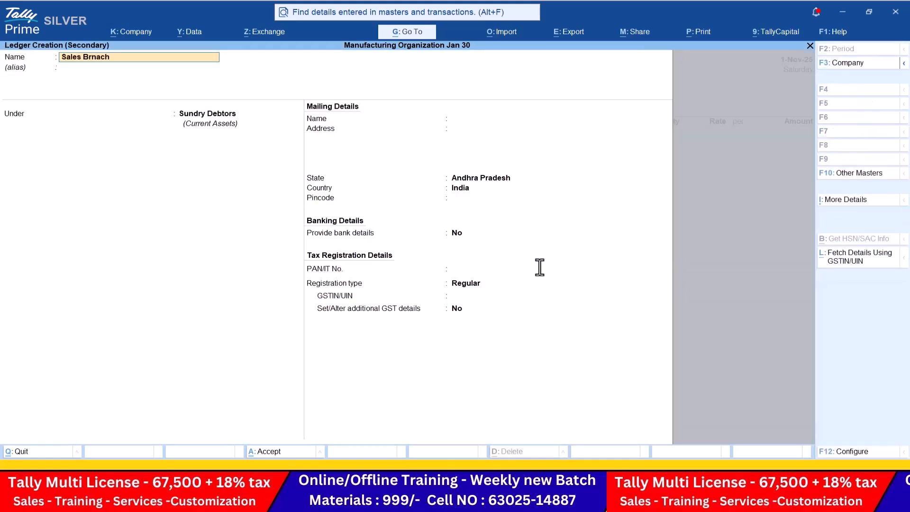
key(Return)
key(Return)
text(Sa)
key(Return)
key(ctrl+a)
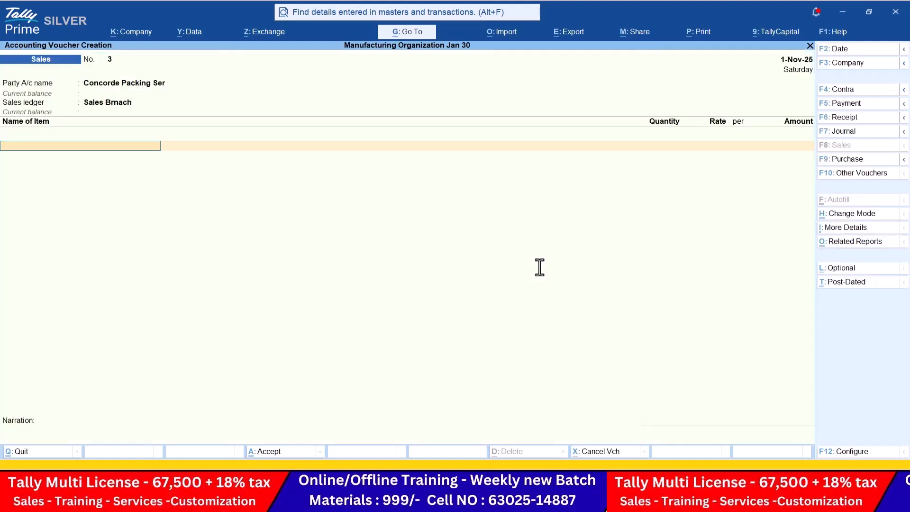
Add the item Computer P4 with a quantity of 10 nos at a rate of 28,000, following transaction 42.
key(alt+Tab)
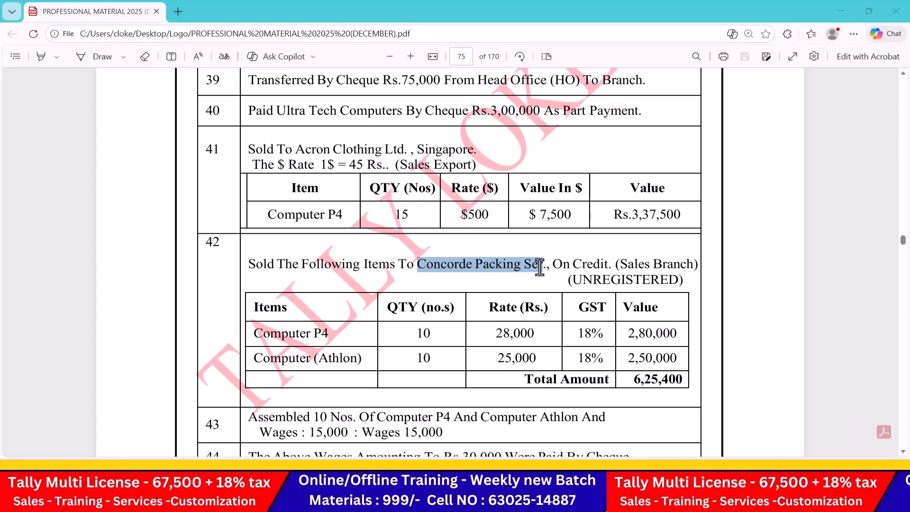
key(alt+Tab)
text(Co)
key(Down)
key(Return)
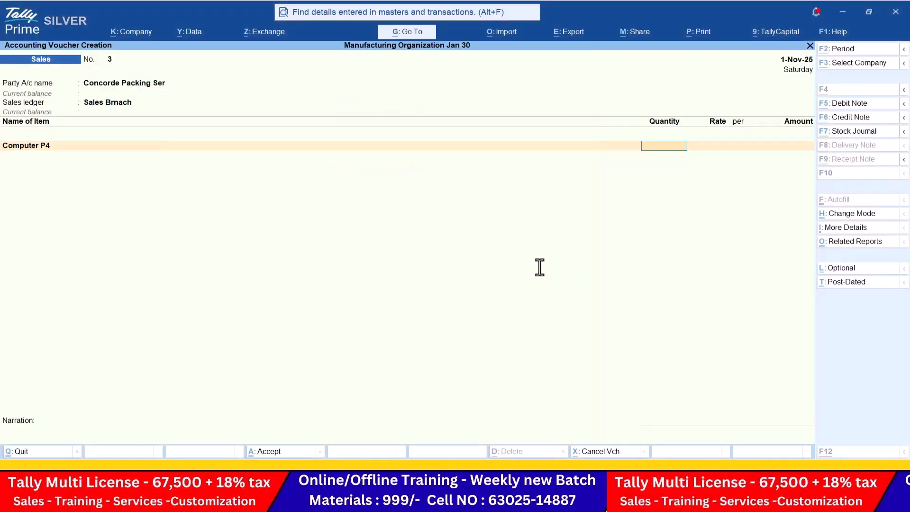
key(alt+Tab)
key(alt+Tab)
text(10)
key(Return)
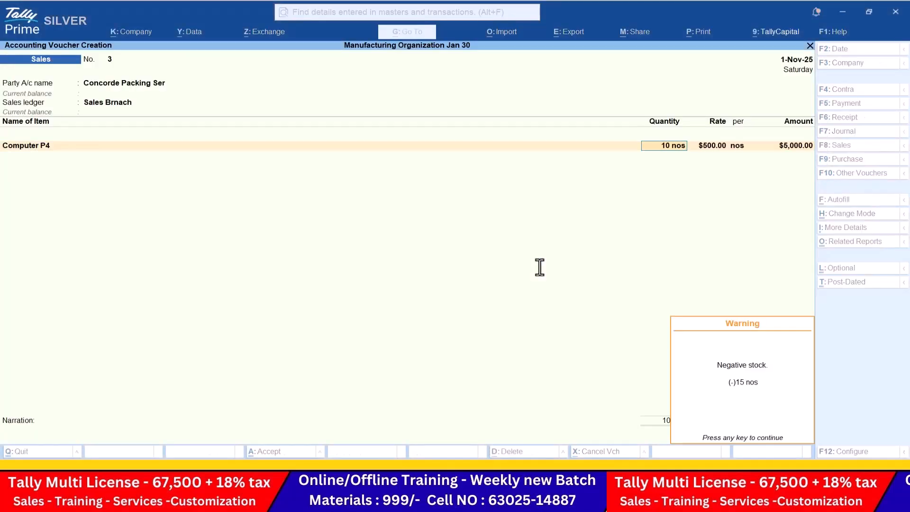
key(Return)
text(28000)
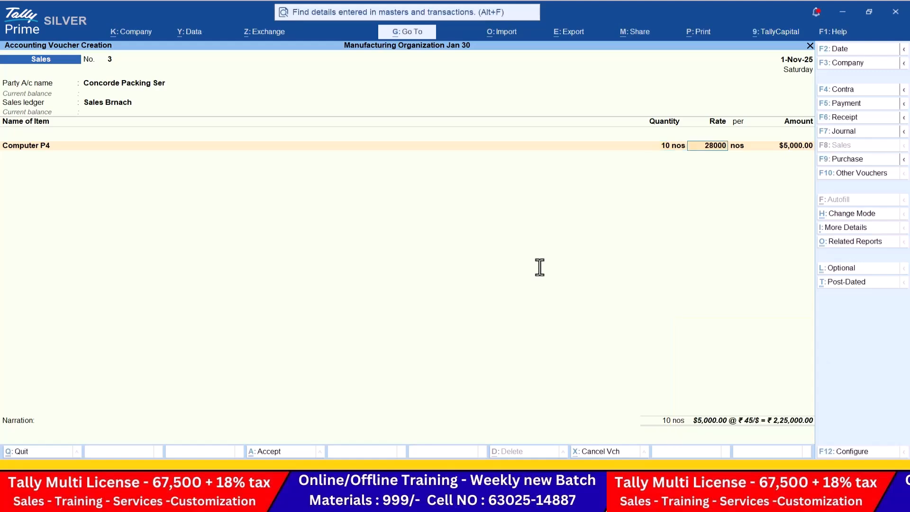
key(Return)
key(Return)
Add the item Processor Athlon with a quantity of 10 nos at a rate of 25,000.
key(alt+Tab)
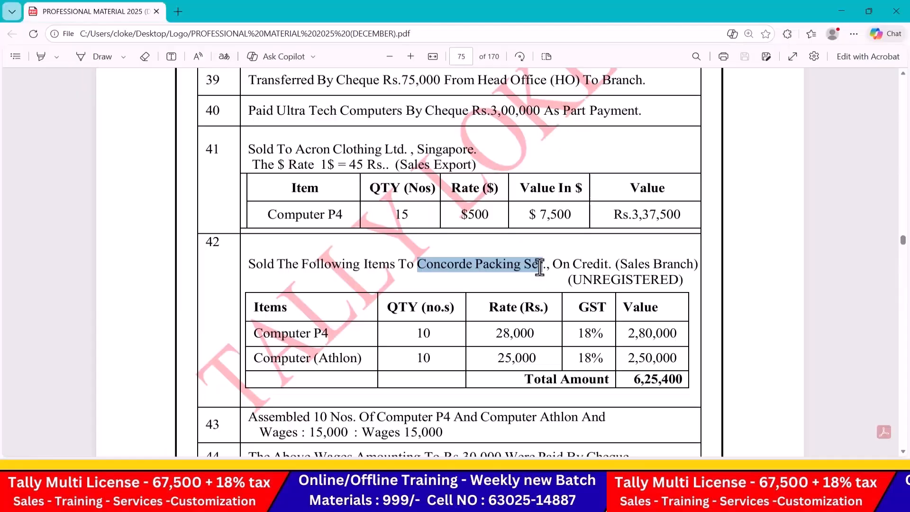
key(alt+Tab)
key(Down)
key(Down)
key(Down)
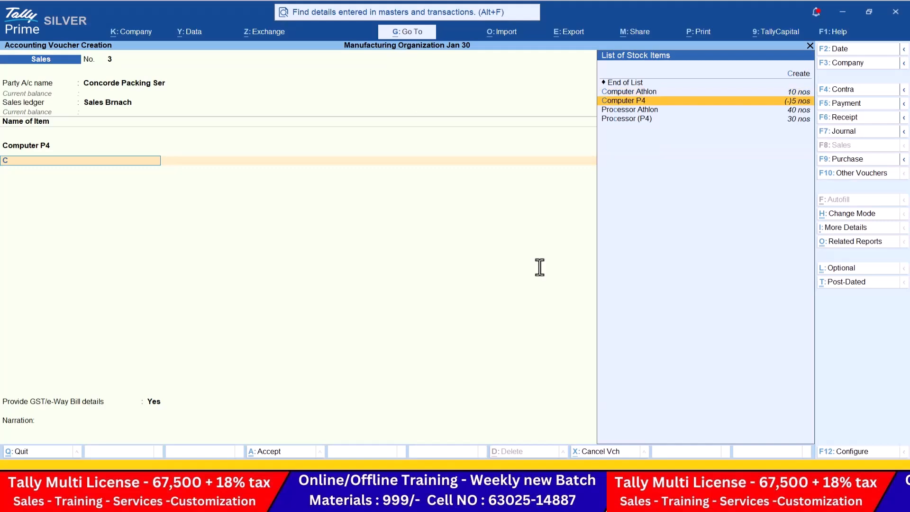
key(Return)
key(alt+Tab)
key(alt+Tab)
text(10)
key(Return)
text(25000)
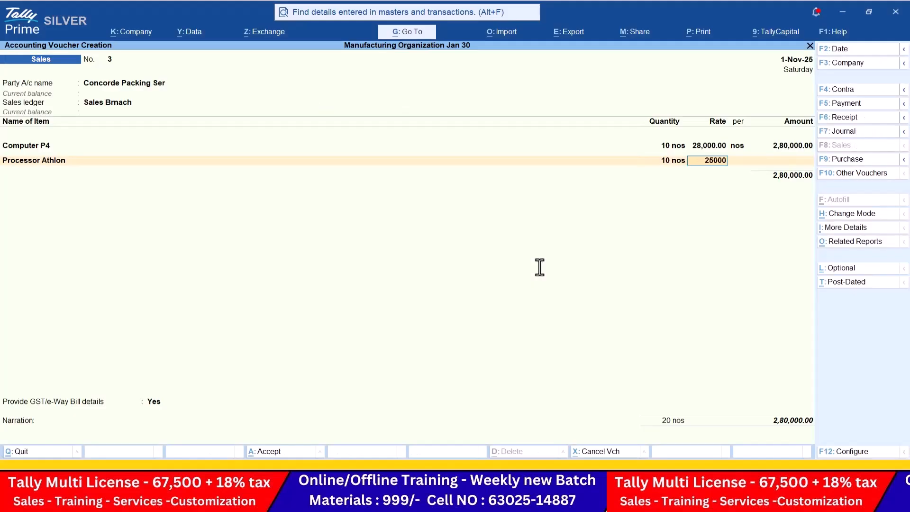
key(Return)
key(Return)
key(Return)
End the item list and add the CGST and SGST ledgers, with GST/e-Way Bill details set to No.
key(Return)
text(Cg)
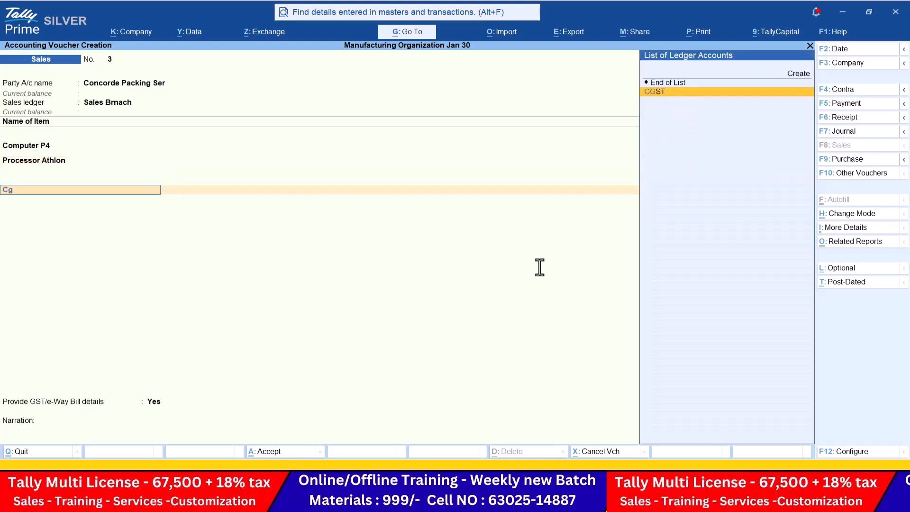
key(Return)
text(Sg)
key(Return)
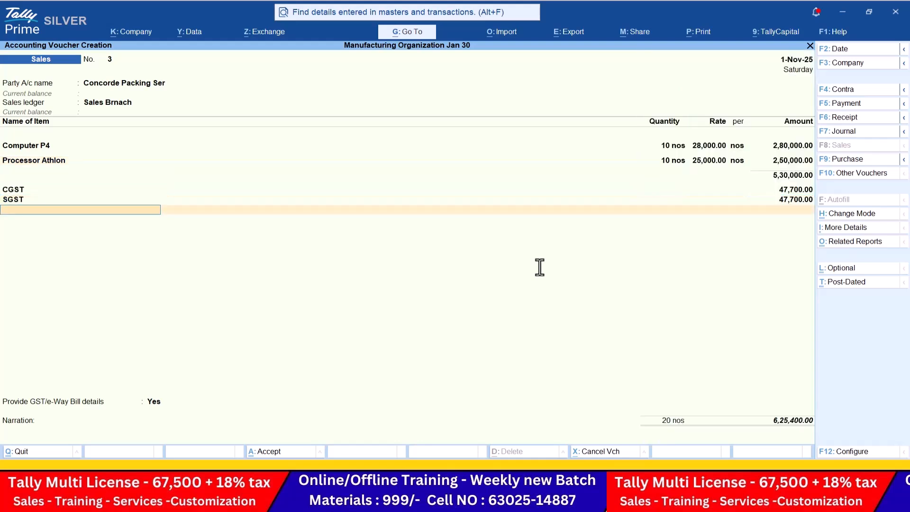
key(Return)
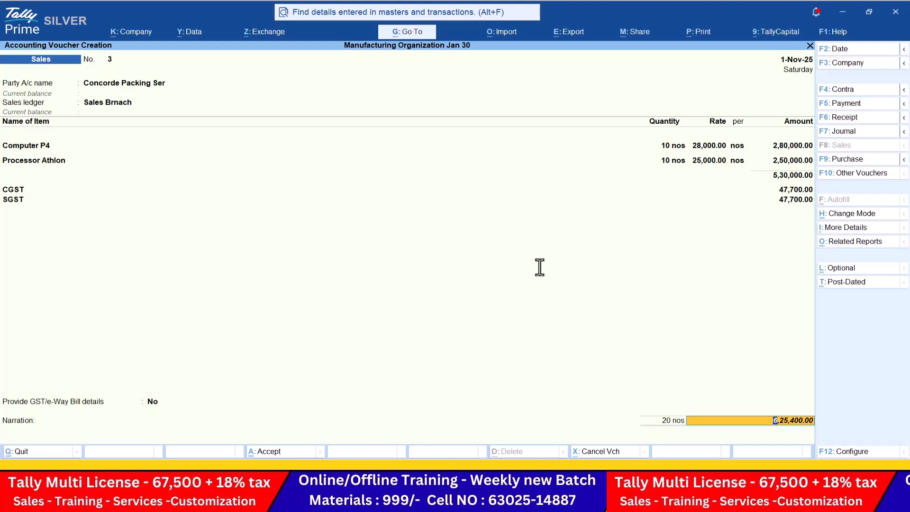
Preview the Concorde Packing Ser tax invoice, close the preview and save the sales voucher.
key(alt+p)
key(i)
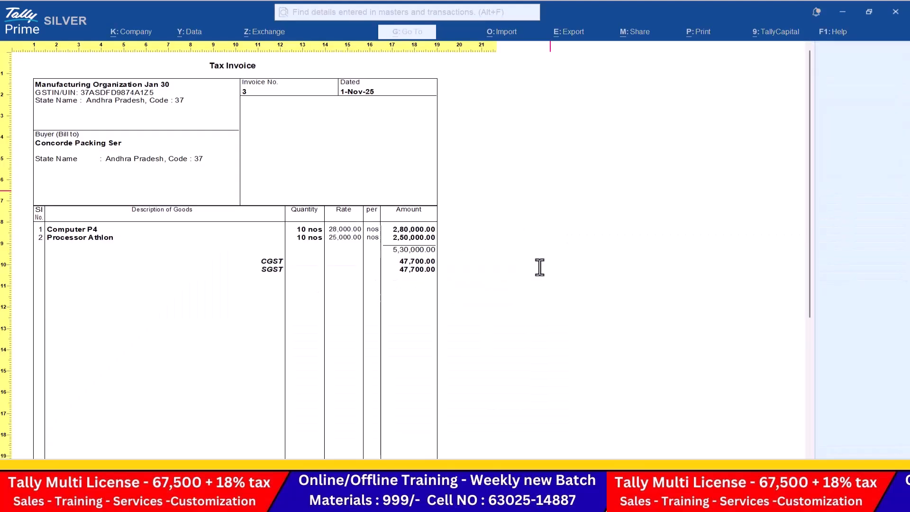
scroll(540, 267, down, 1)
scroll(540, 267, down, 5)
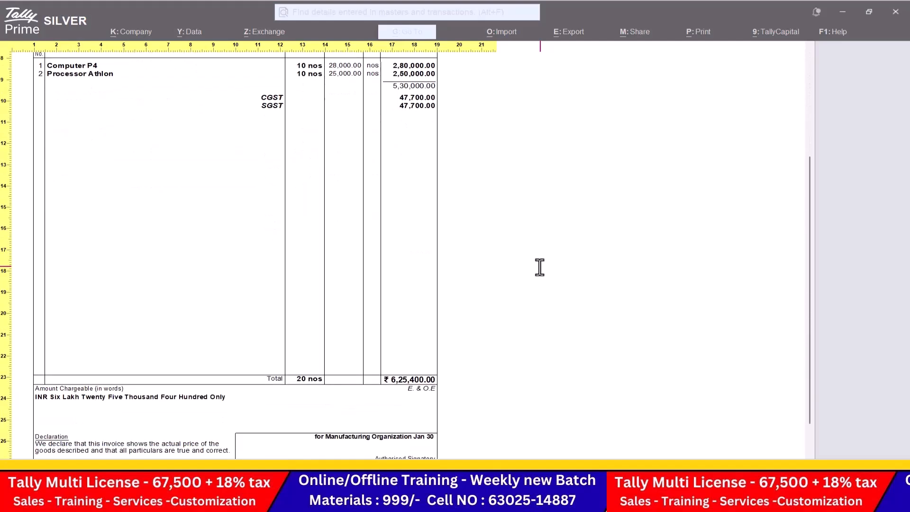
scroll(540, 268, up, 6)
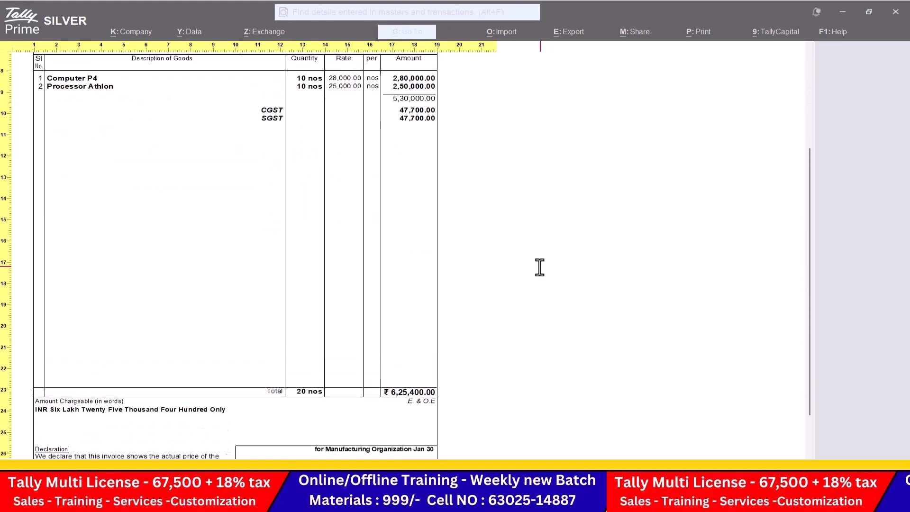
key(Escape)
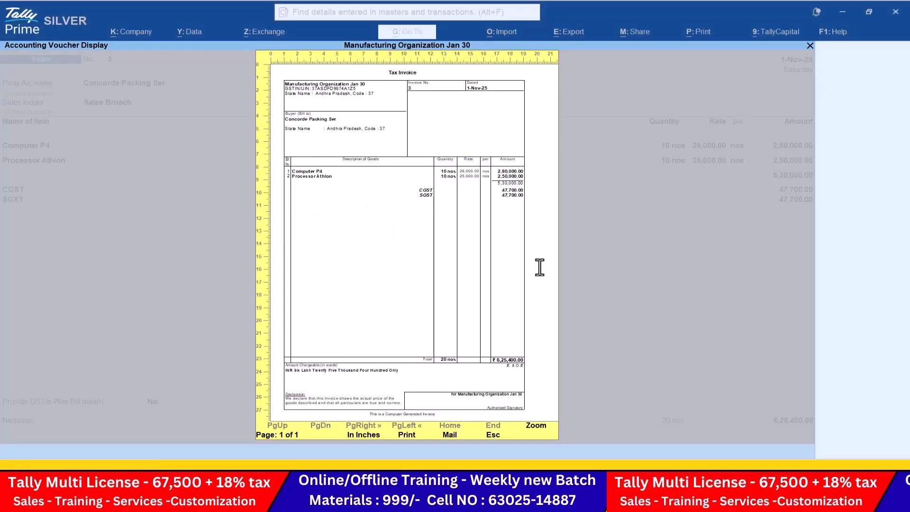
key(Escape)
key(Escape)
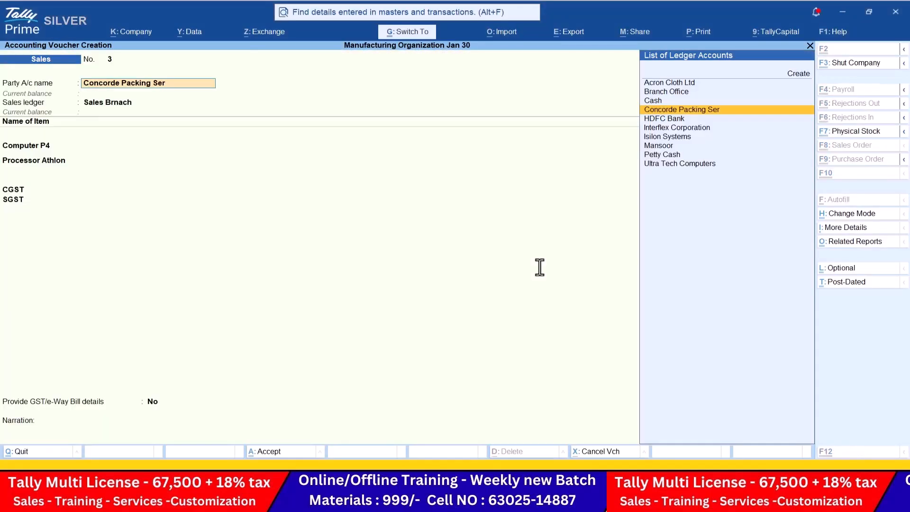
key(ctrl+a)
key(n)
Look through transactions 43 to 46 in the PDF and return to TallyPrime.
key(alt+Tab)
scroll(540, 268, down, 2)
scroll(540, 268, down, 2)
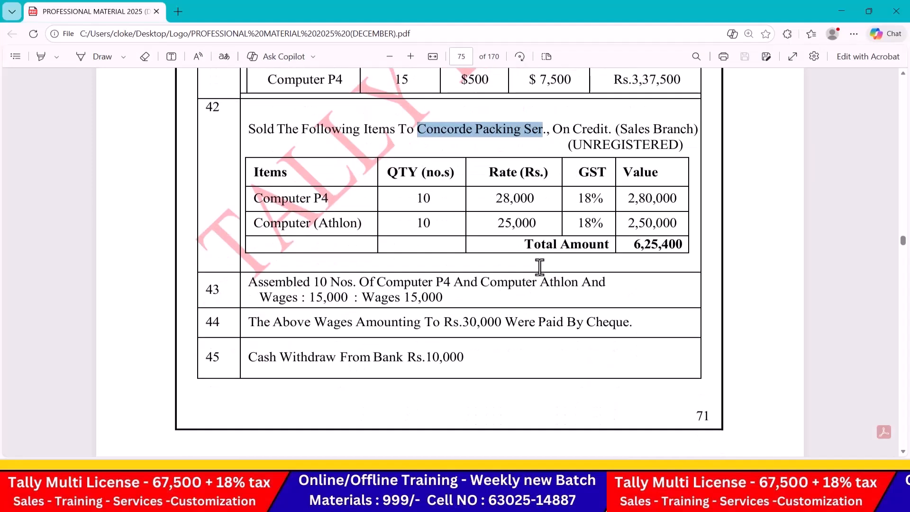
scroll(540, 268, down, 7)
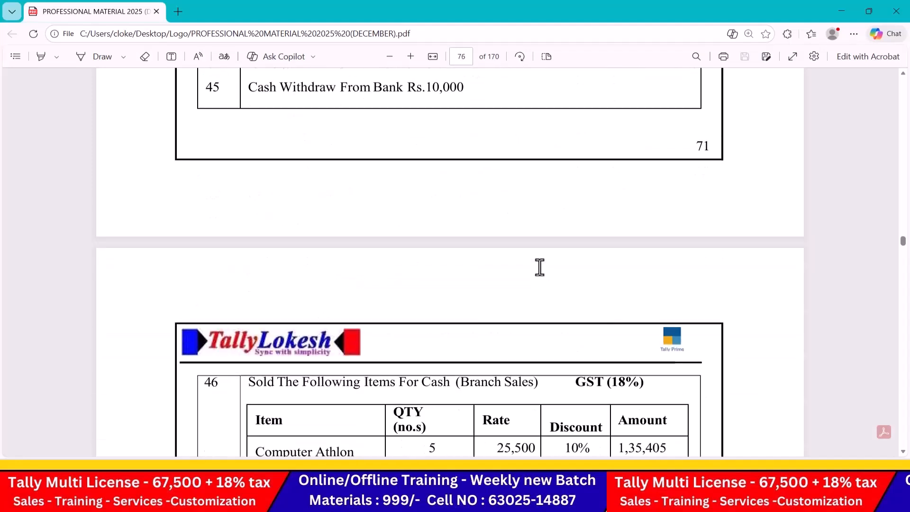
scroll(540, 267, down, 1)
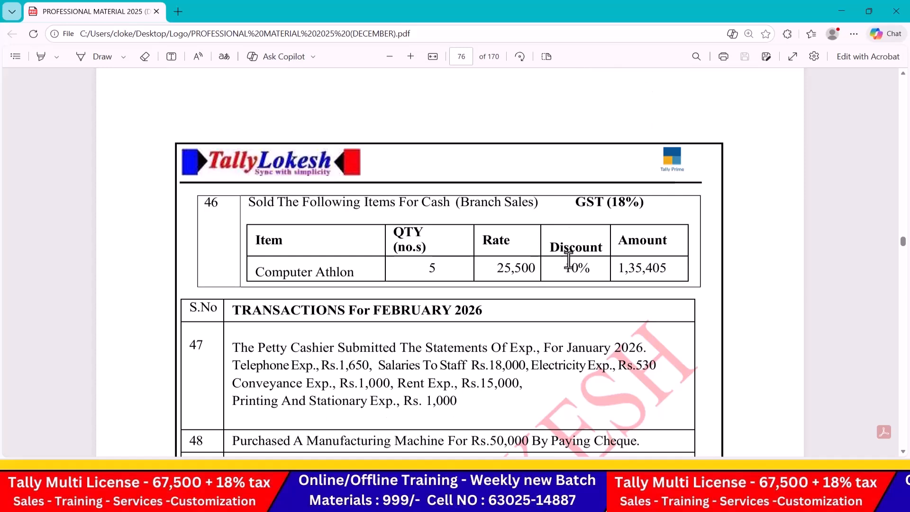
key(alt+Tab)
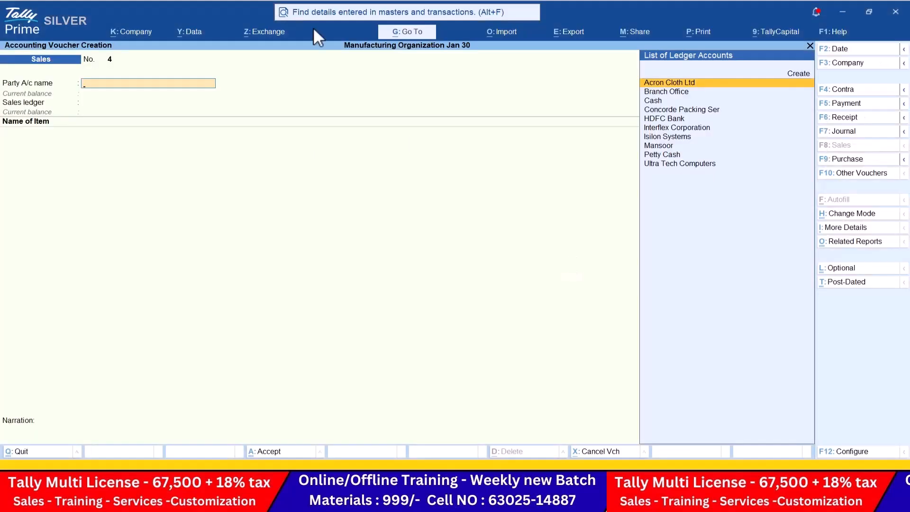
Enable the discount column in invoices in the company features and save the settings.
click(137, 31)
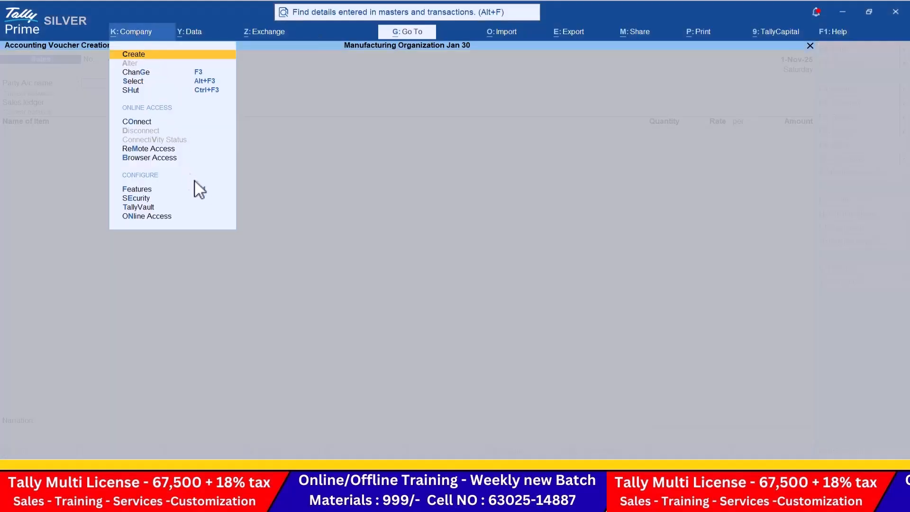
click(199, 189)
key(Down)
key(Down)
key(Down)
key(Down)
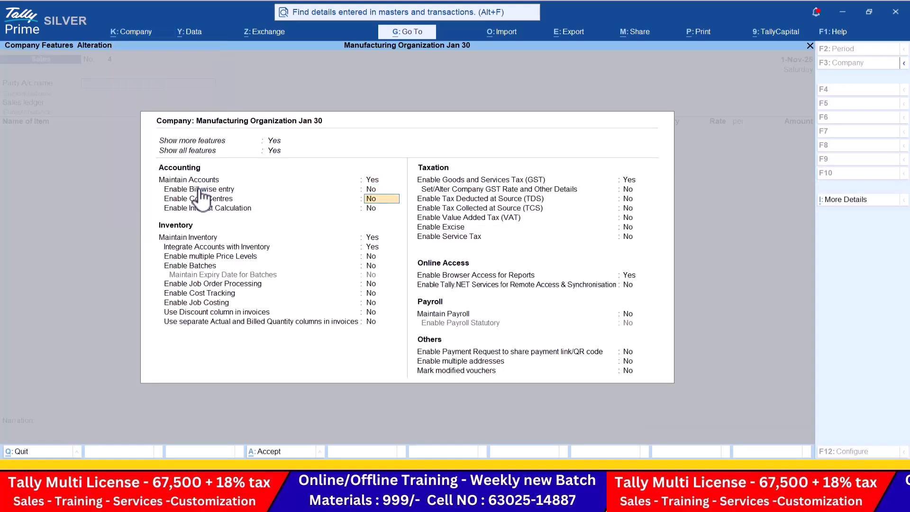
key(Down)
key(Down)
key(Down)
key(Down)
key(Down)
key(Down)
key(y)
key(Return)
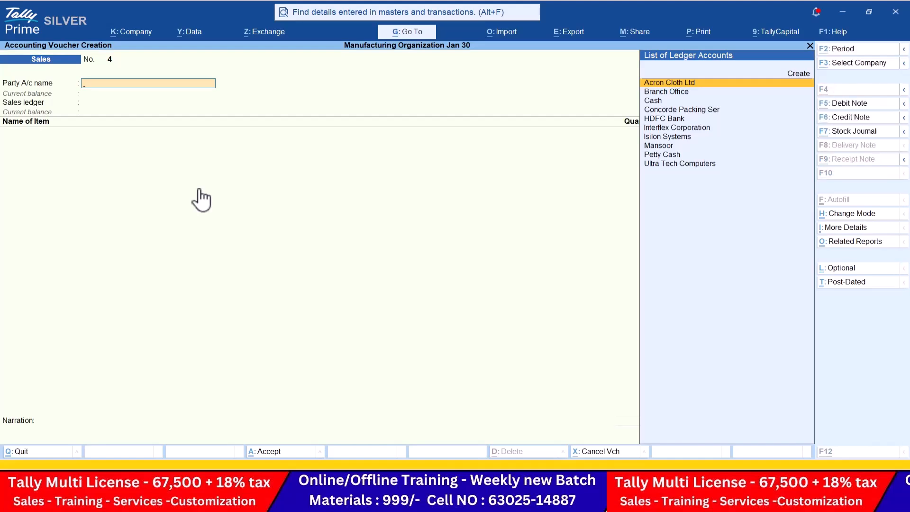
Check the next transaction in the PDF, then set Cash as the party account and Sales Brnach as the sales ledger.
key(alt+Tab)
key(alt+Tab)
key(Down)
key(Down)
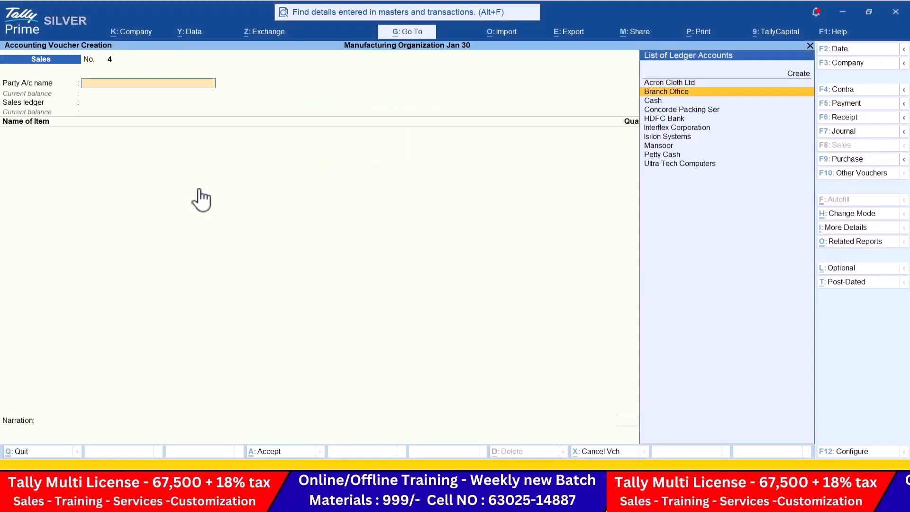
key(Return)
key(ctrl+a)
key(ctrl+a)
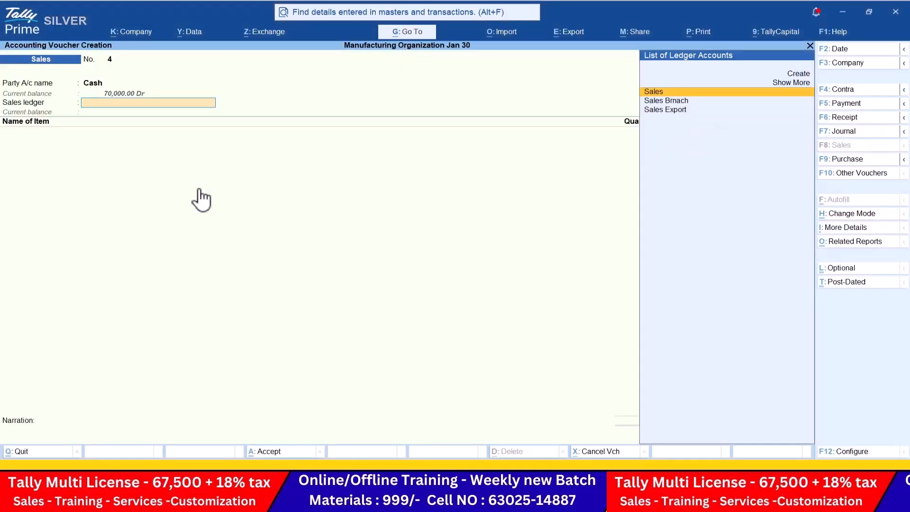
key(Down)
key(Return)
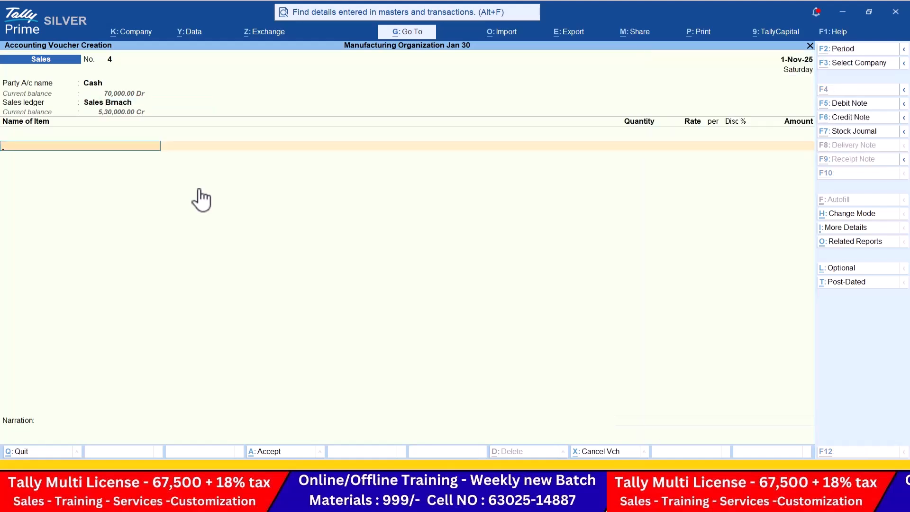
Add the item Computer Athlon with a quantity of 5 nos, checking the PDF for the details.
key(alt+Tab)
key(alt+Tab)
text(Co)
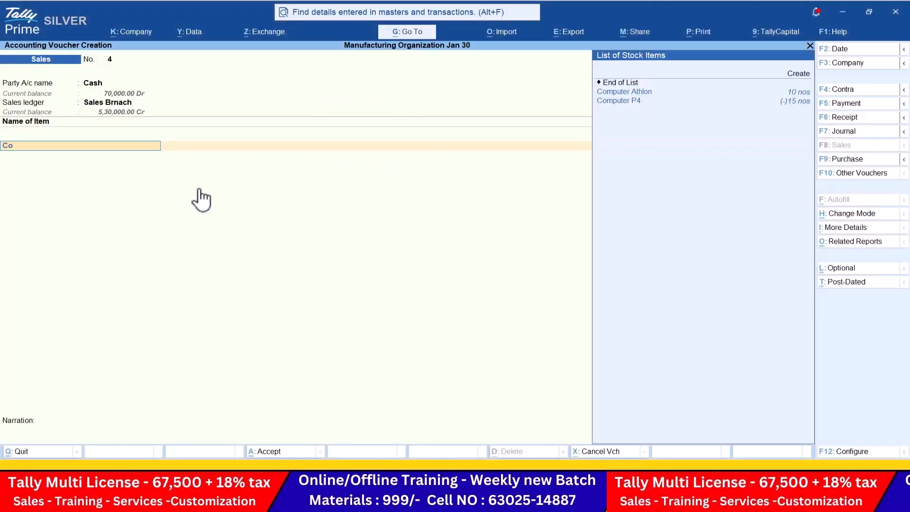
key(Return)
key(alt+Tab)
key(alt+Tab)
text(5)
key(Return)
Set the Computer Athlon rate to 25,500 per nos, leaving the discount blank, and complete the item line.
key(alt+Tab)
key(alt+Tab)
text(255500)
key(BackSpace)
key(BackSpace)
key(BackSpace)
text(00)
key(Return)
key(Return)
key(Return)
key(Return)
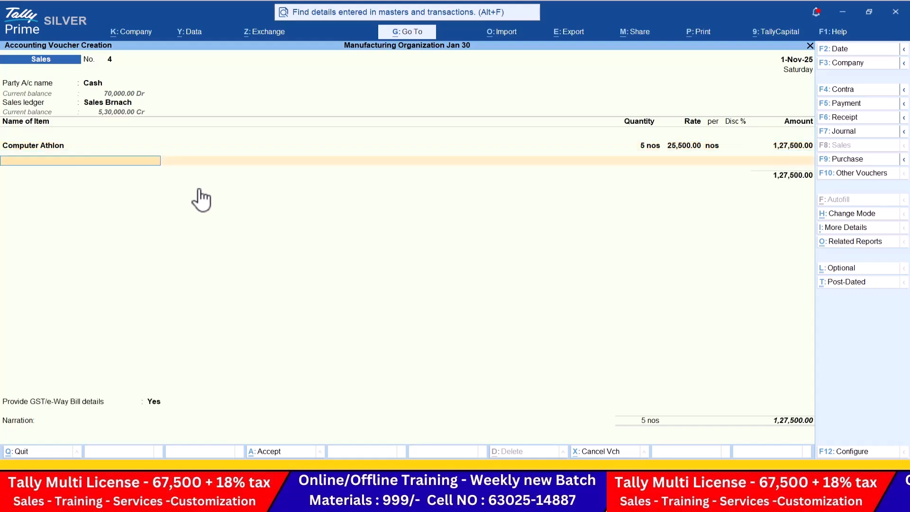
End the item list and add the CGST and SGST ledgers to the cash sale.
key(Return)
text(cg)
key(Return)
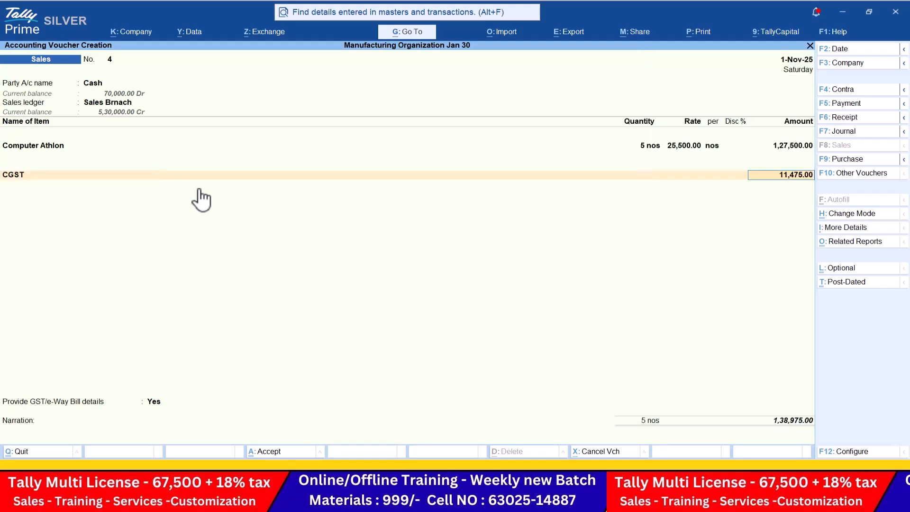
key(Return)
text(sg)
key(Return)
Set GST/e-Way Bill details to No and save the cash sales voucher.
key(Return)
key(Return)
key(n)
key(Return)
key(Return)
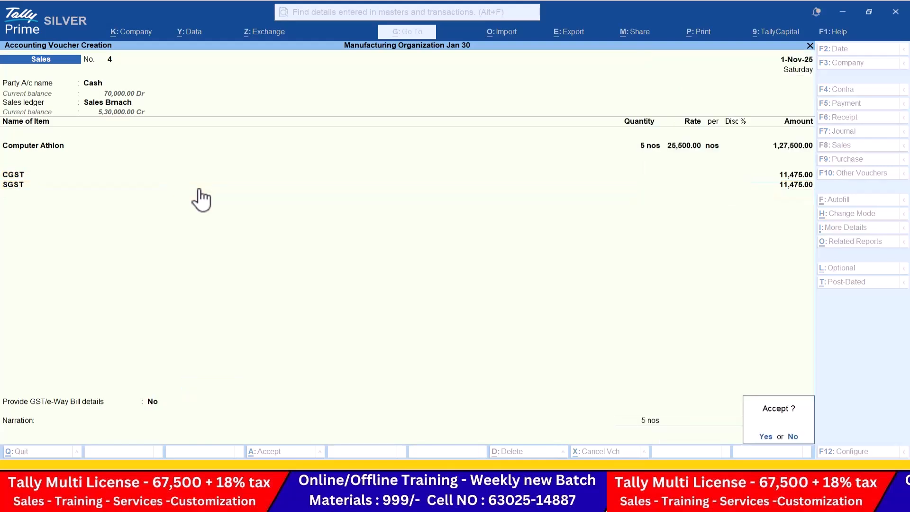
key(Return)
Look through the February and March 2026 transactions, numbers 47 to 68, in the PDF.
key(alt+Tab)
scroll(201, 199, down, 5)
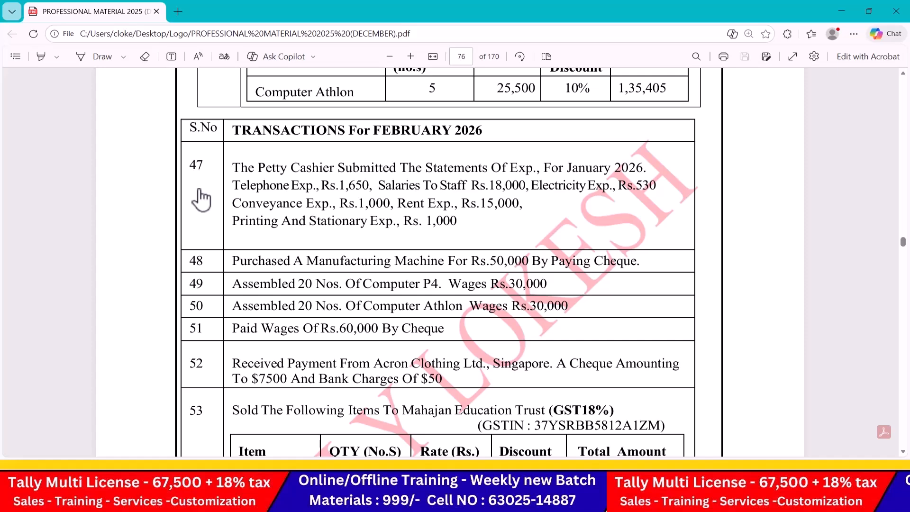
scroll(202, 199, down, 3)
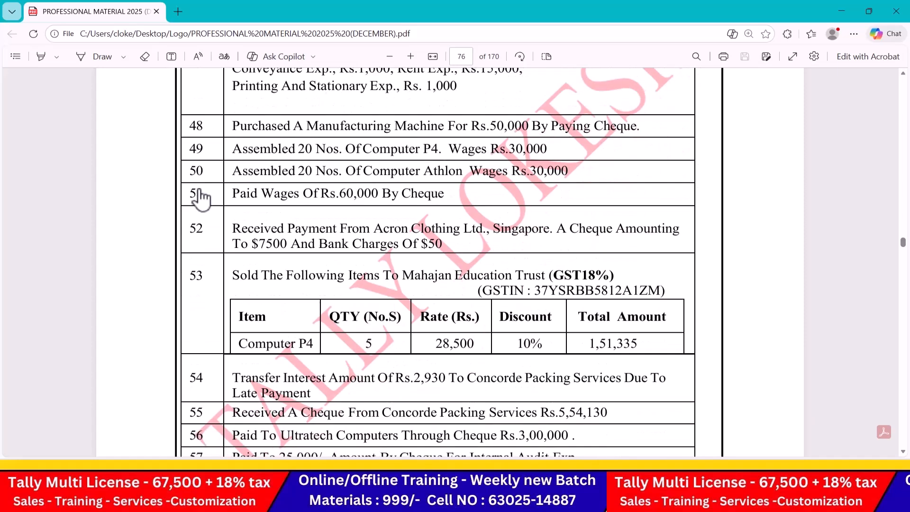
scroll(202, 199, down, 3)
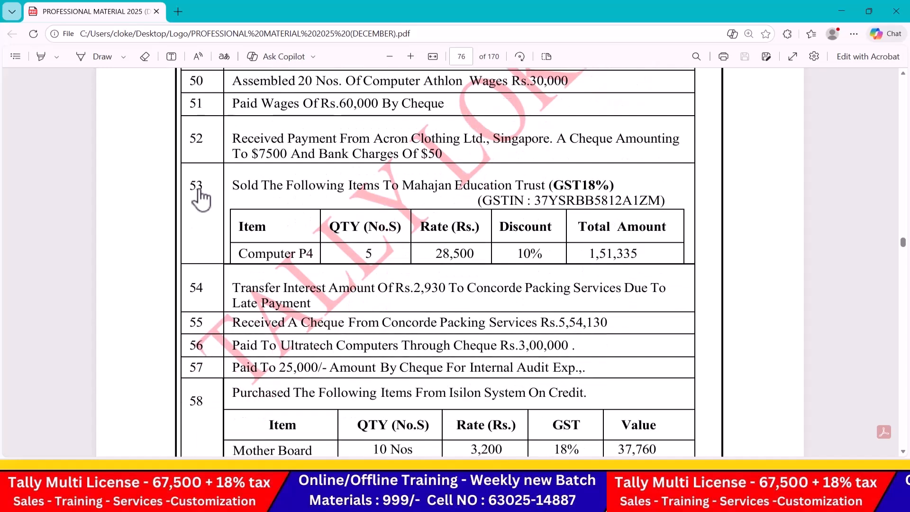
scroll(202, 199, down, 2)
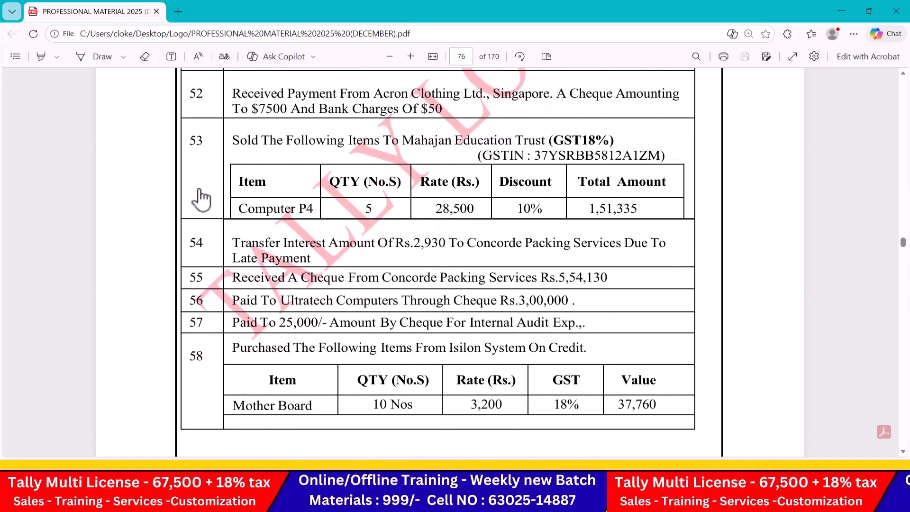
scroll(201, 199, down, 8)
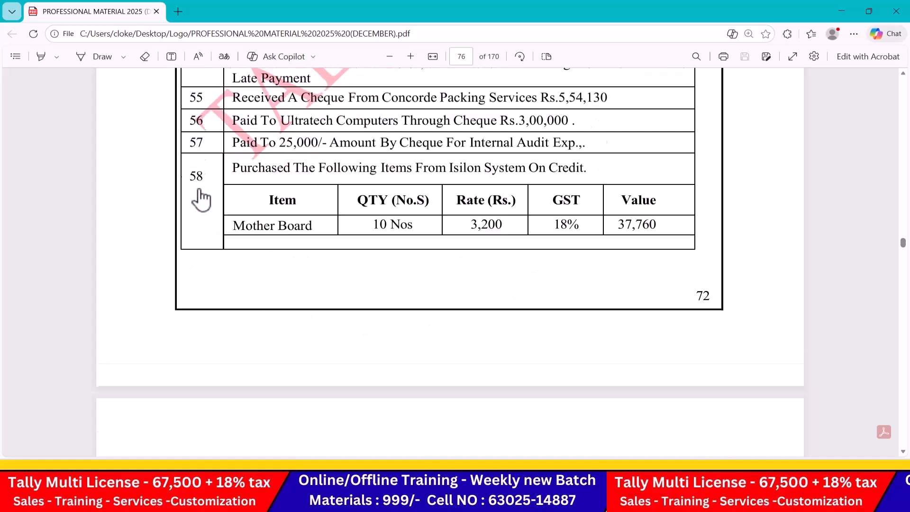
scroll(202, 199, down, 4)
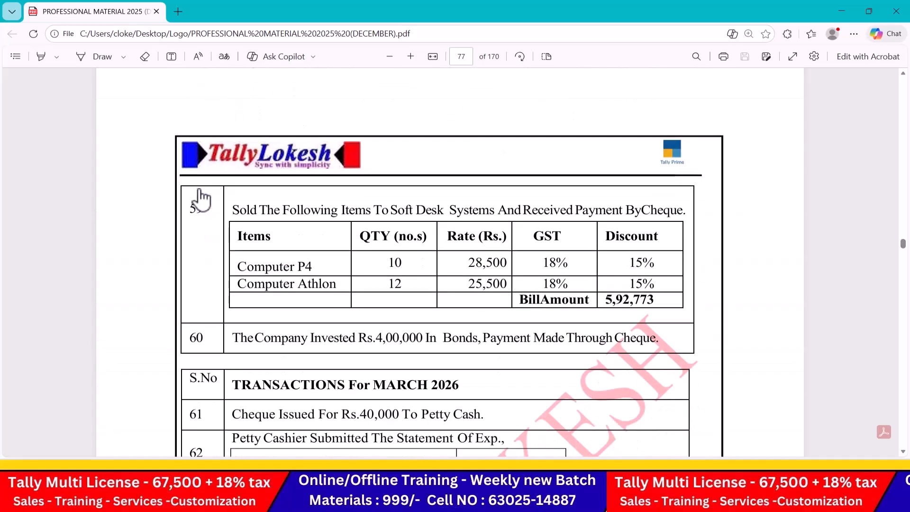
scroll(201, 199, down, 8)
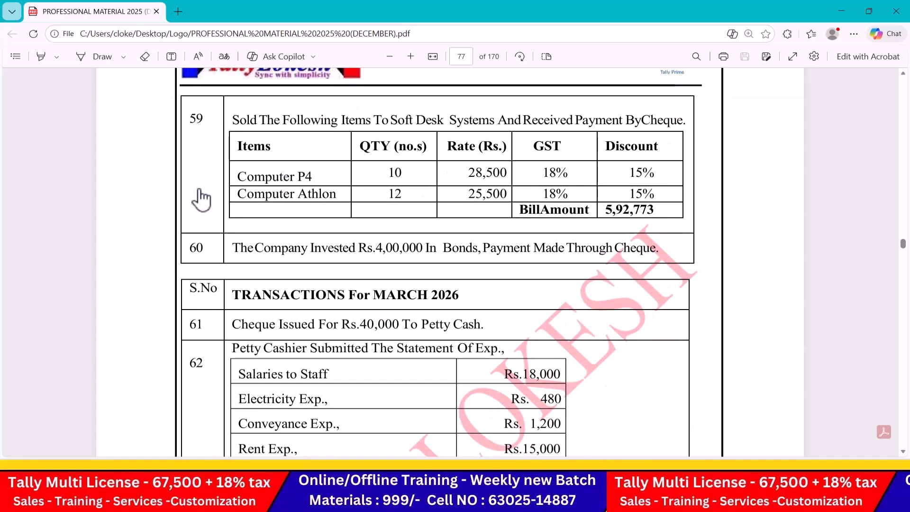
scroll(201, 199, down, 1)
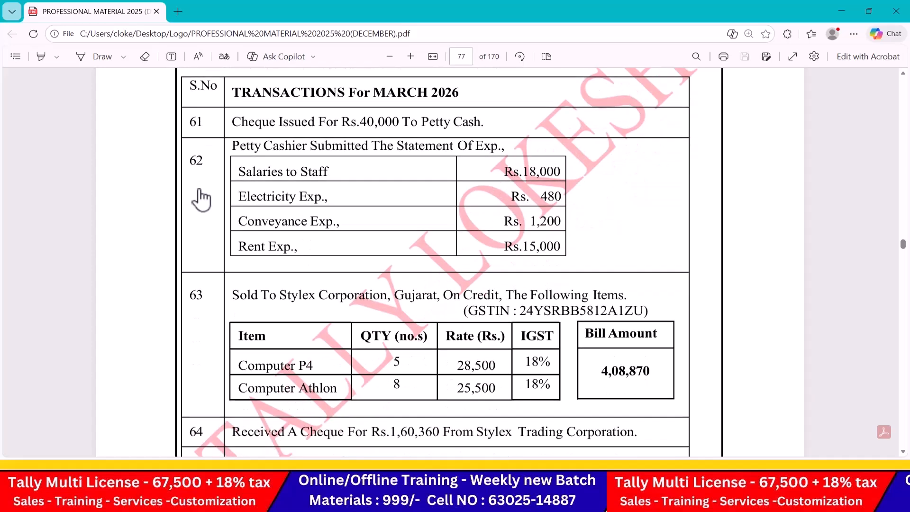
scroll(201, 199, down, 6)
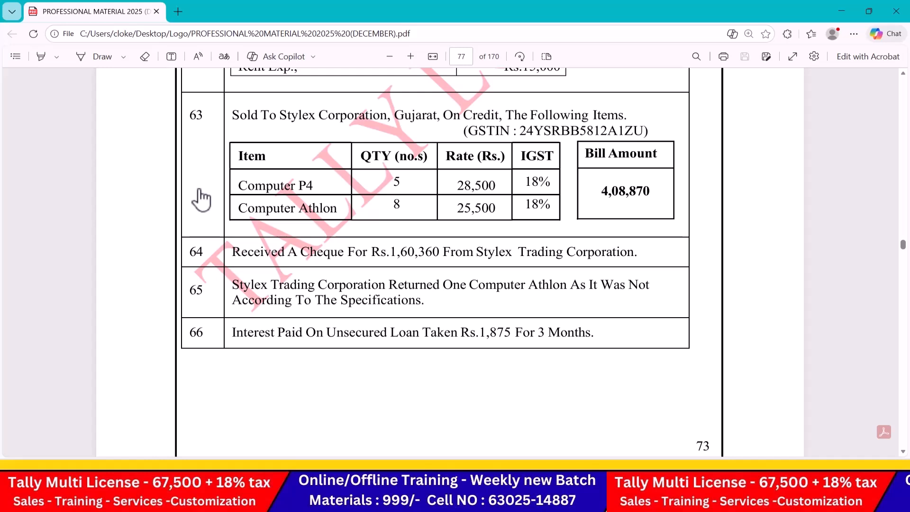
scroll(201, 199, down, 14)
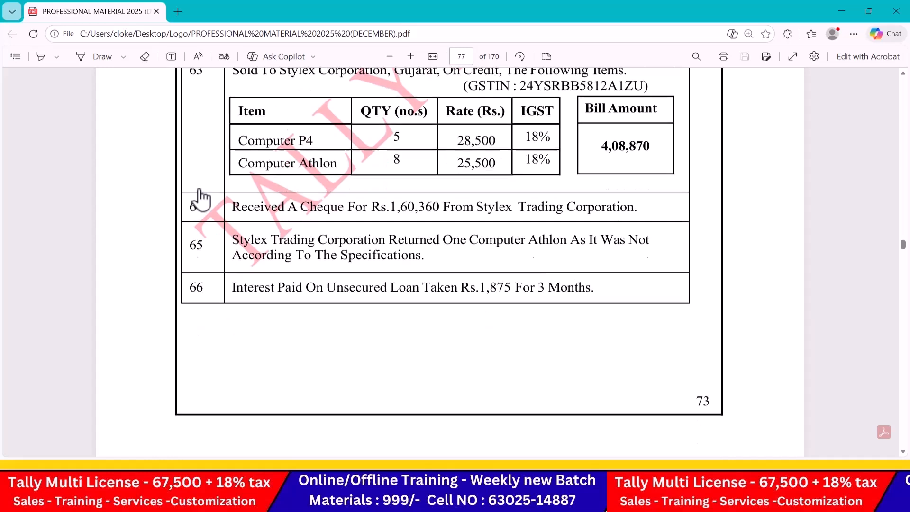
scroll(201, 197, down, 3)
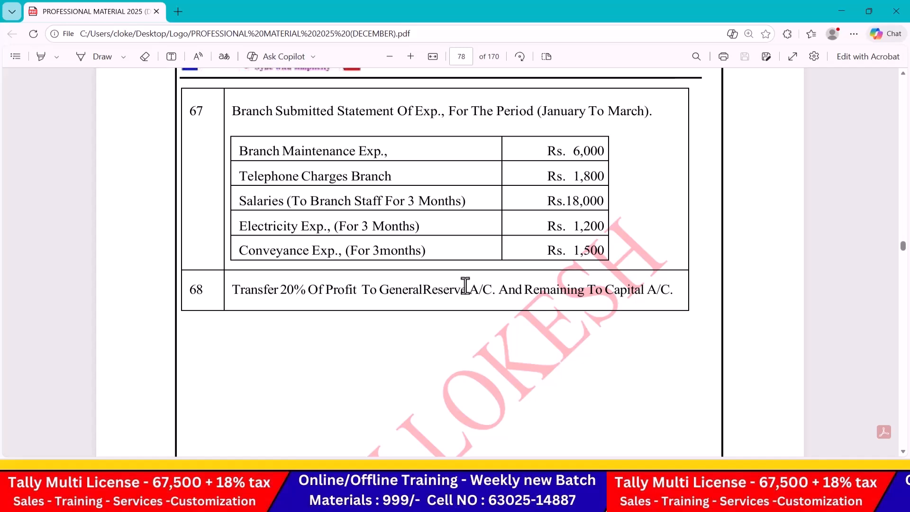
Return to TallyPrime, start a journal voucher and select Profit & Loss A/c as the debit ledger.
key(alt+Tab)
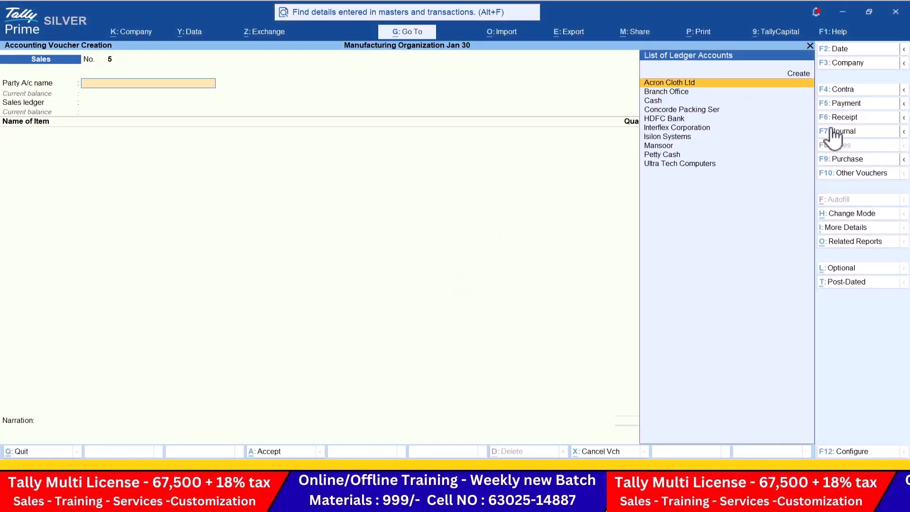
click(843, 131)
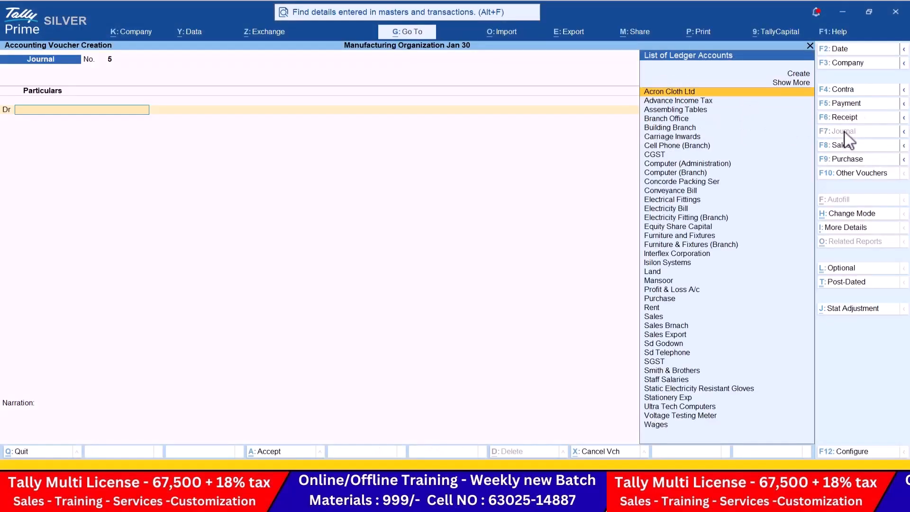
text(pro)
key(Return)
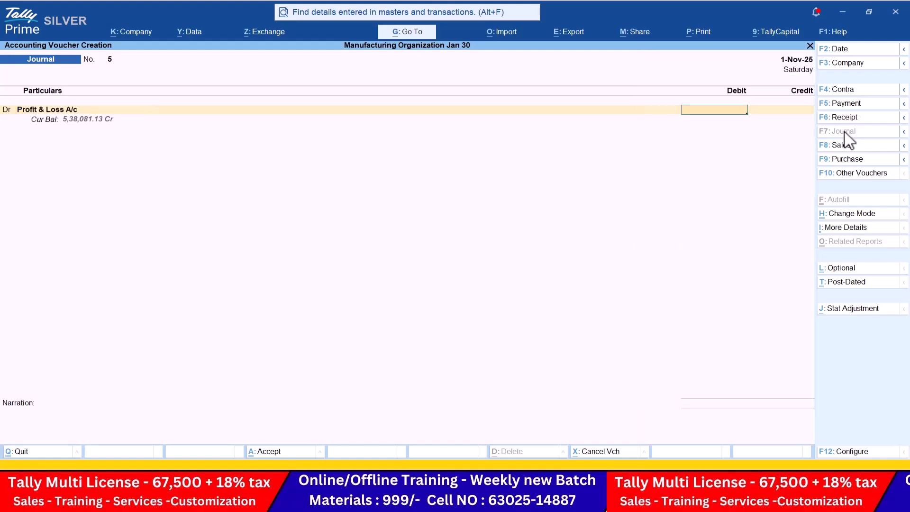
Calculate 20% of the profit in the built-in calculator with 538081.13*20/100.
key(ctrl+n)
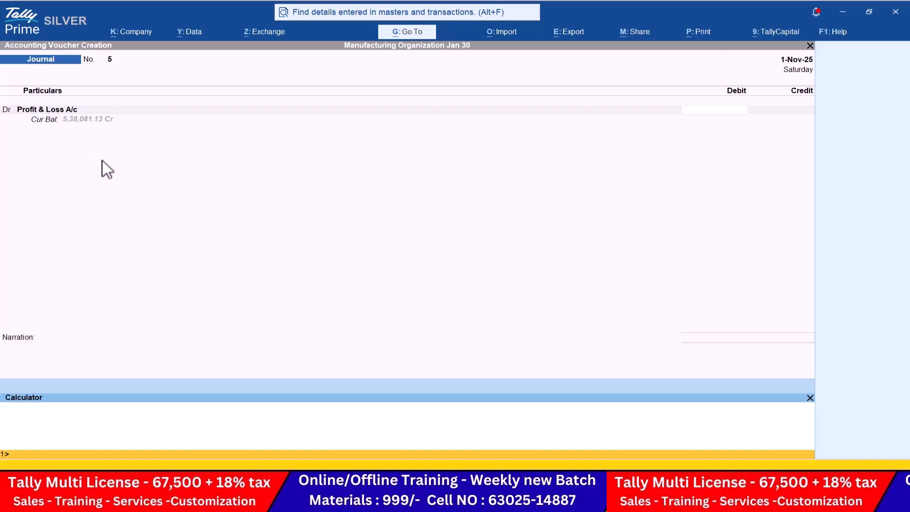
text(538081.13*20/100)
key(Return)
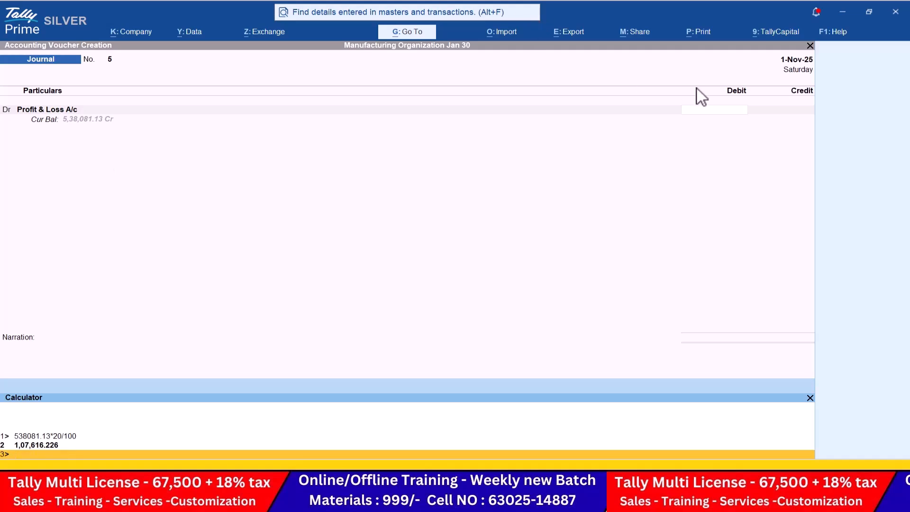
Set the debit amount of Profit & Loss A/c to 5,38,081.13.
click(726, 111)
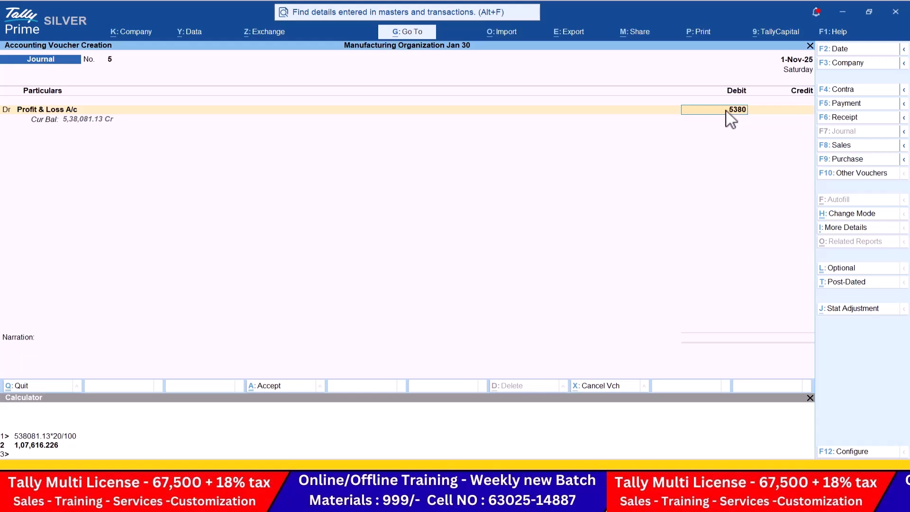
text(538081.13)
key(Return)
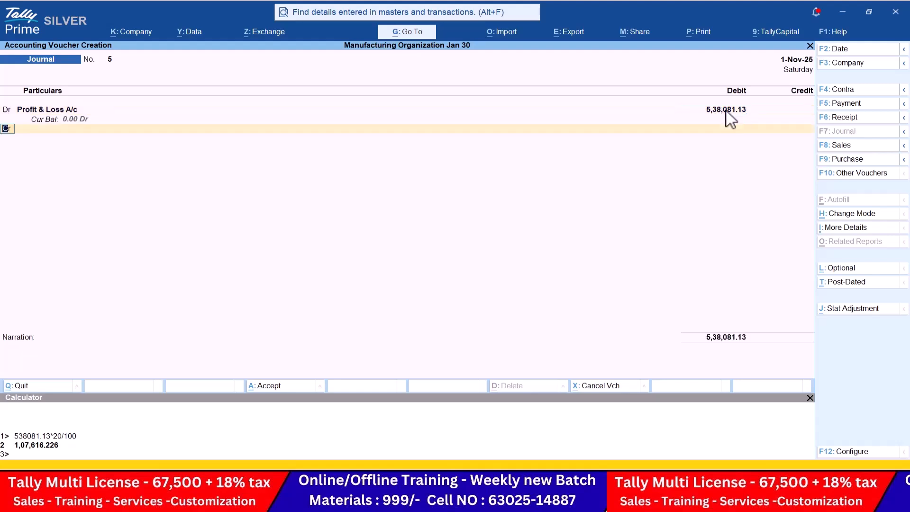
Create the ledger General Reserve under Reserves & Surplus as the journal's credit ledger.
key(Return)
key(alt+c)
text(Gene)
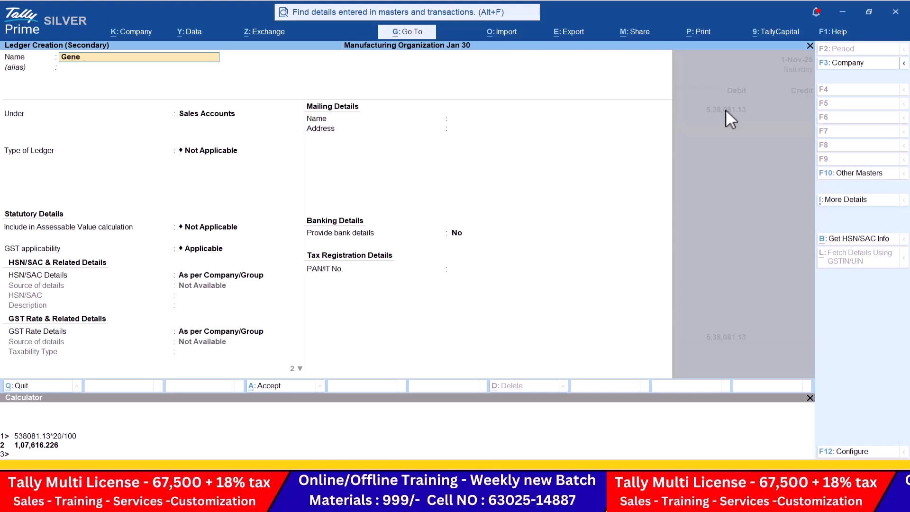
text(ral Resr)
key(Return)
text(Re)
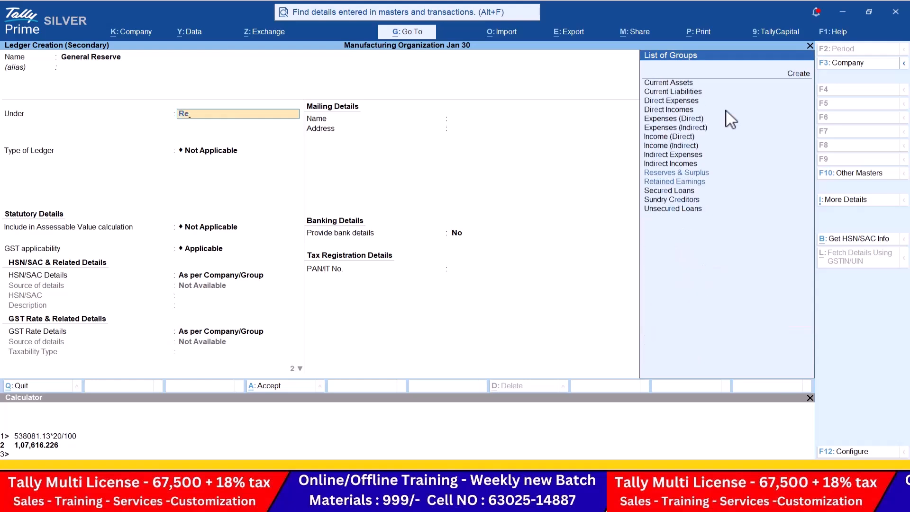
key(Return)
key(ctrl+a)
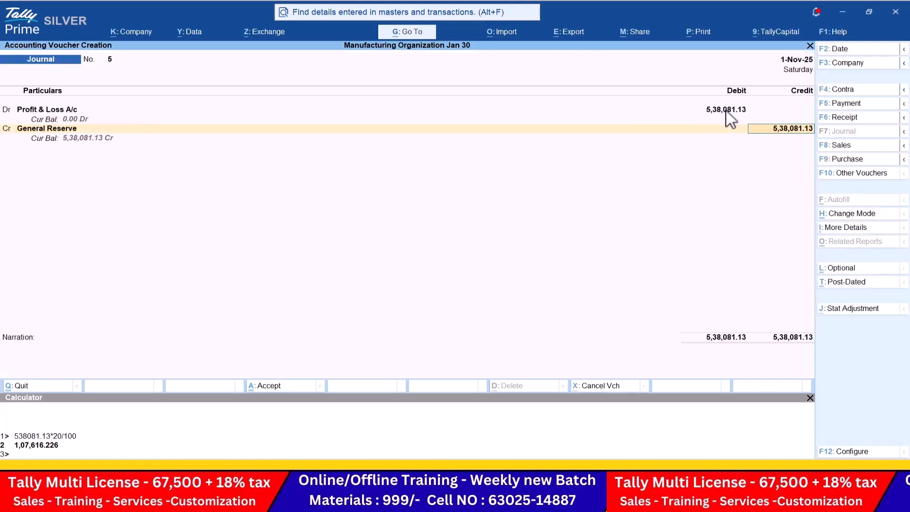
Set the General Reserve credit amount to 107616.226 and start another credit line.
text(107616.226)
key(Return)
key(Return)
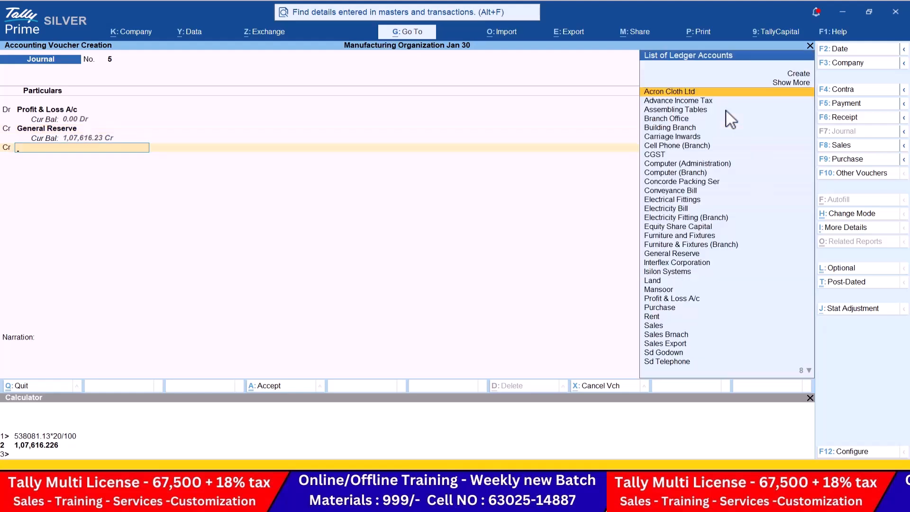
Select Equity Share Capital as the second credit ledger for the remaining profit.
text(Ca)
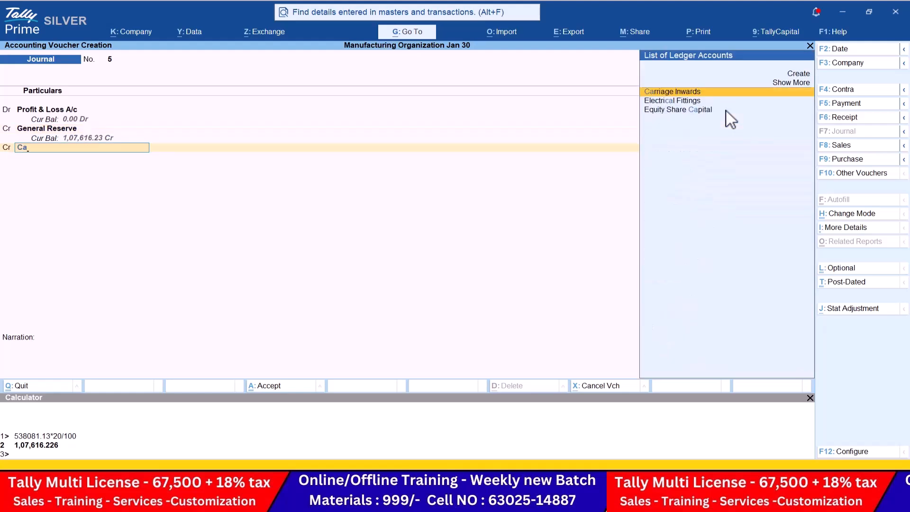
key(BackSpace)
key(BackSpace)
text(Eq)
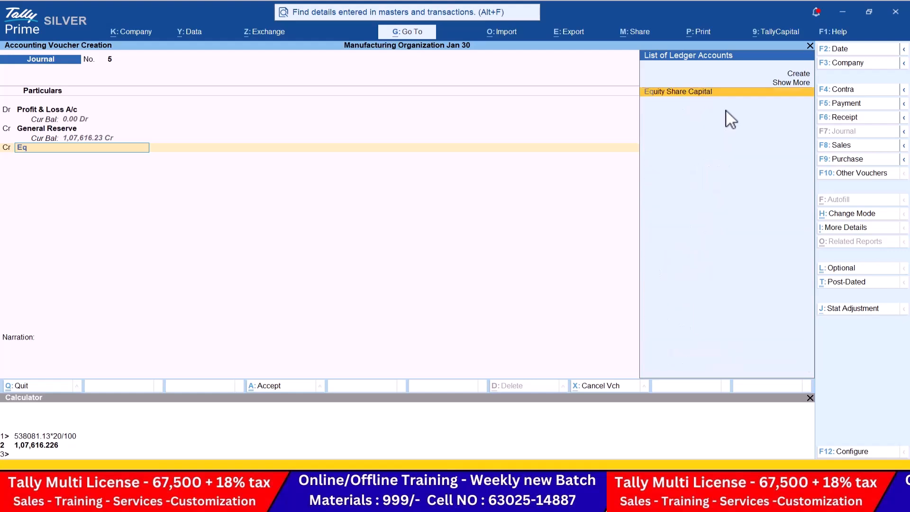
key(Return)
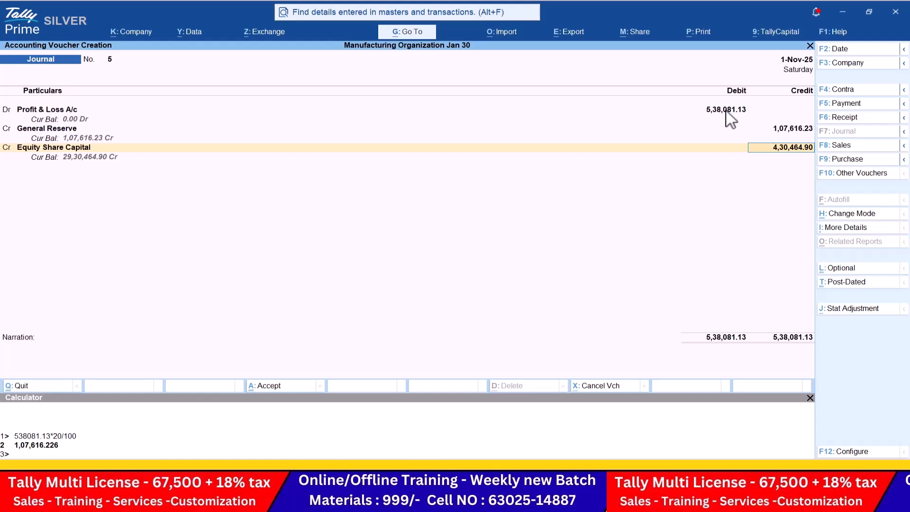
Accept the Equity Share Capital credit of 4,30,464.90, save the journal without a narration, and leave voucher creation.
key(Return)
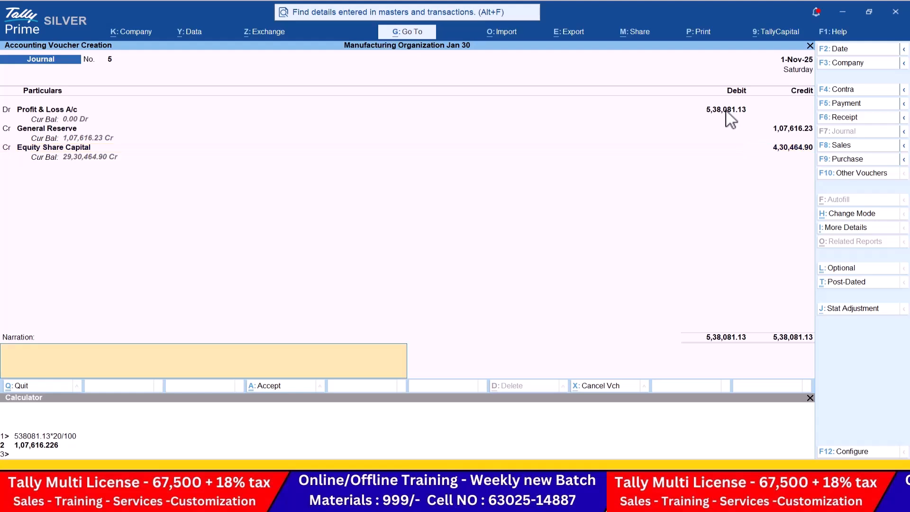
key(Return)
key(Return)
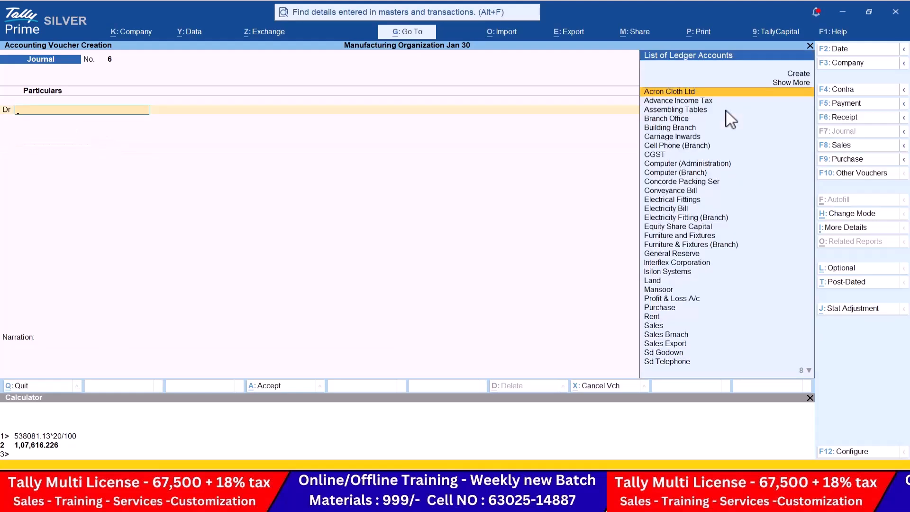
key(Escape)
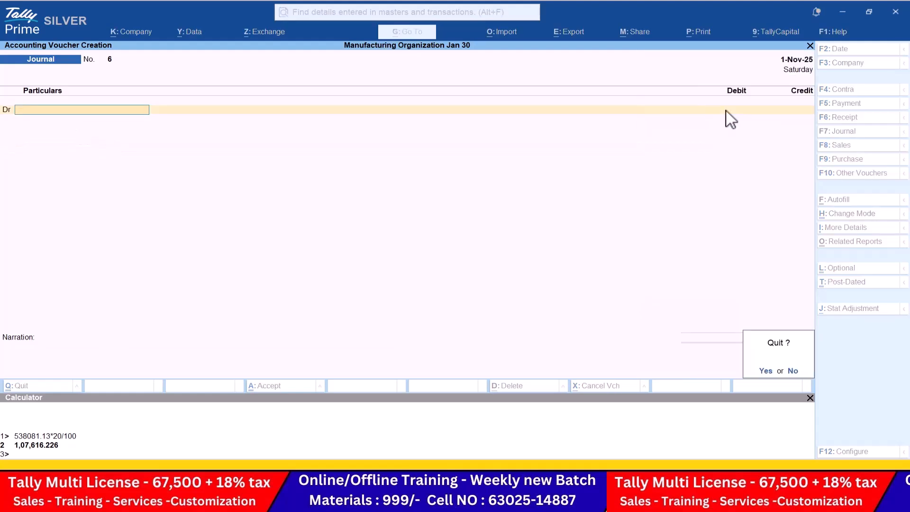
key(Return)
Examine the detailed Balance Sheet after the profit transfer, then return to the Gateway and close the calculator.
key(Down)
key(Down)
key(Down)
key(Down)
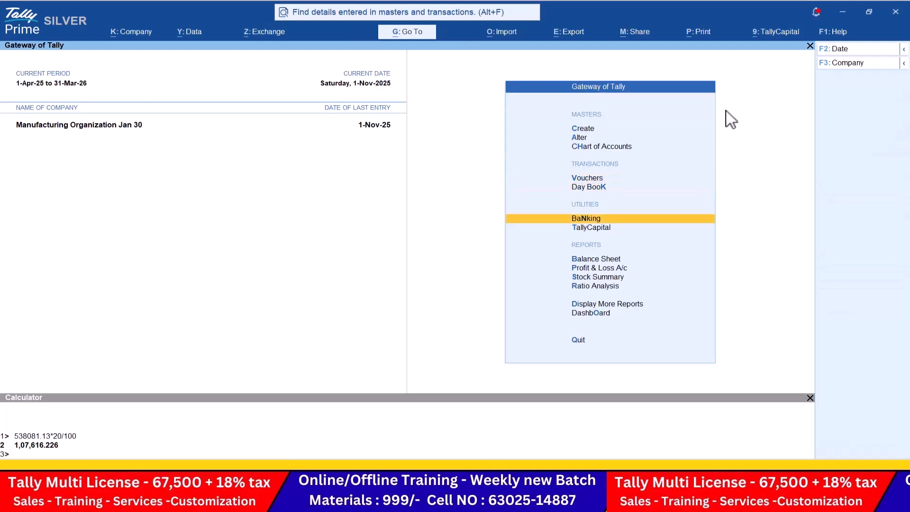
key(Return)
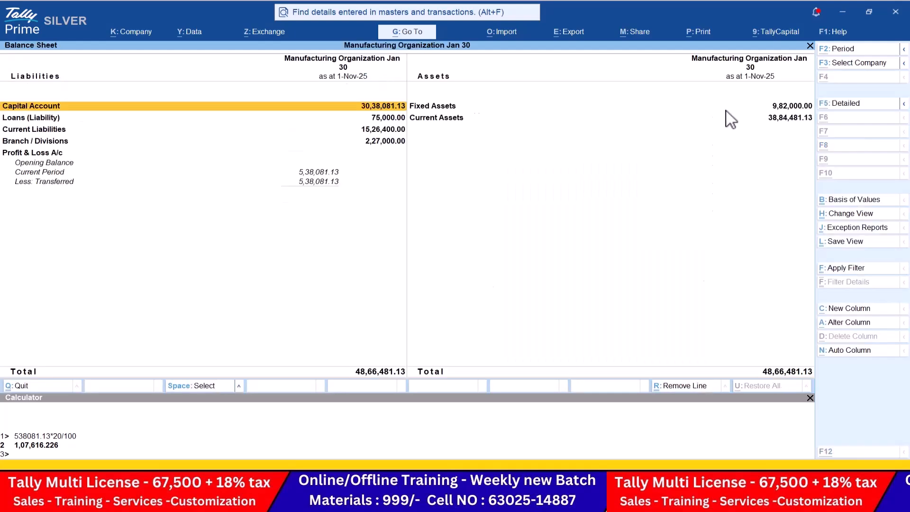
key(alt+F5)
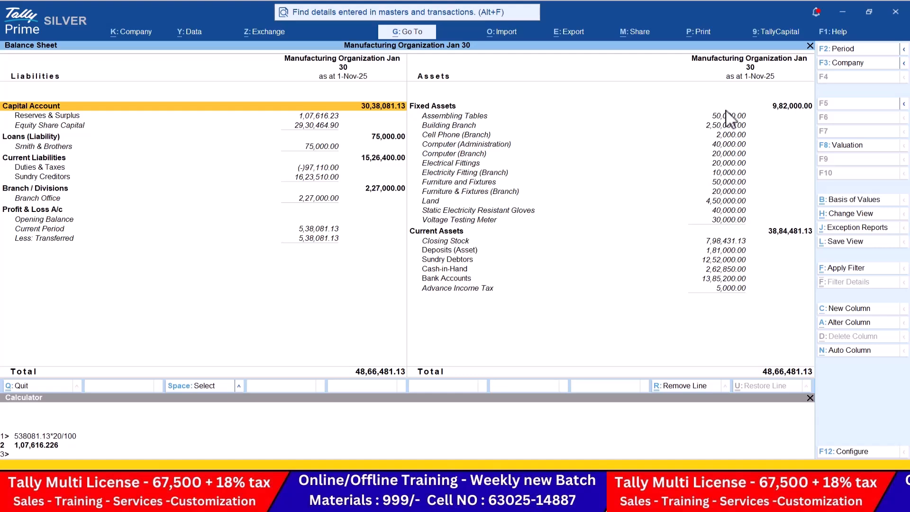
key(Escape)
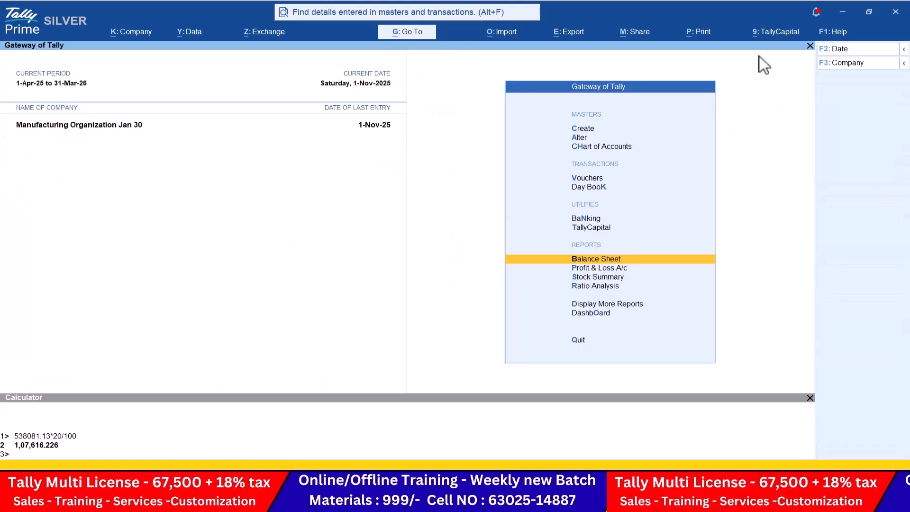
click(810, 398)
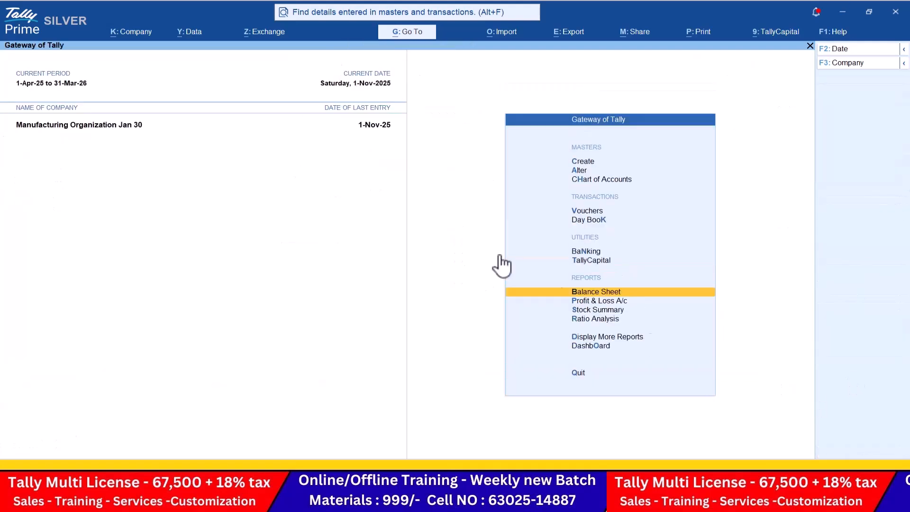
Start splitting the data of Manufacturing Organization Jan 30, going straight to the split without verifying the data.
click(203, 36)
key(Down)
key(Return)
key(Down)
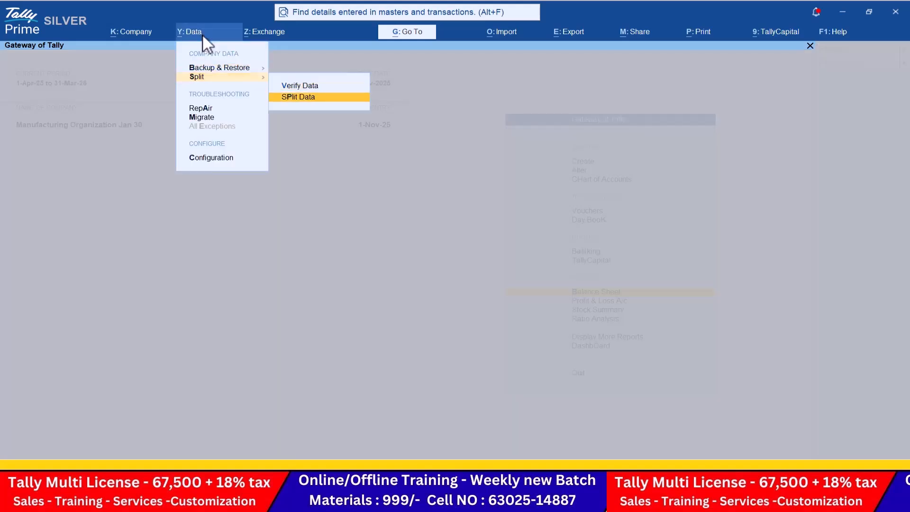
key(Return)
key(Right)
key(Return)
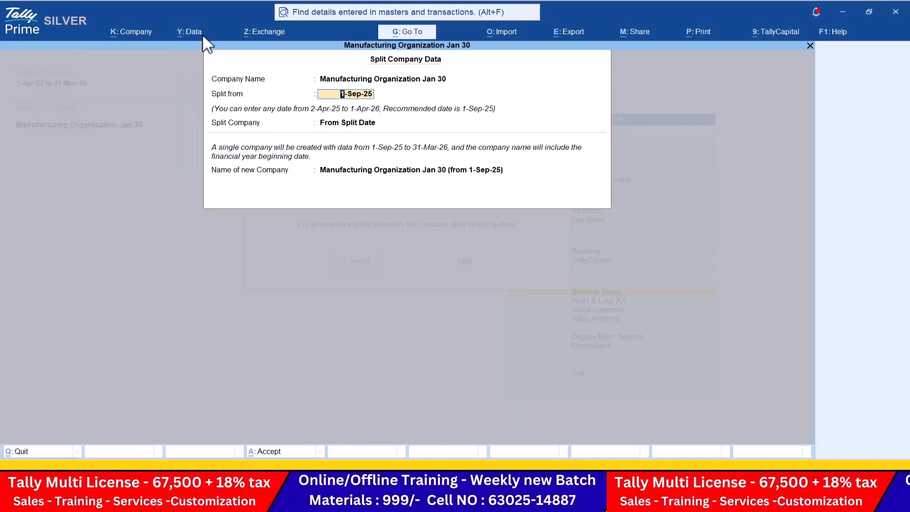
Split the company data from 1-4-26 into two companies and confirm the split.
text(1-4-)
text(26)
key(Return)
key(Down)
key(Down)
key(Return)
key(Return)
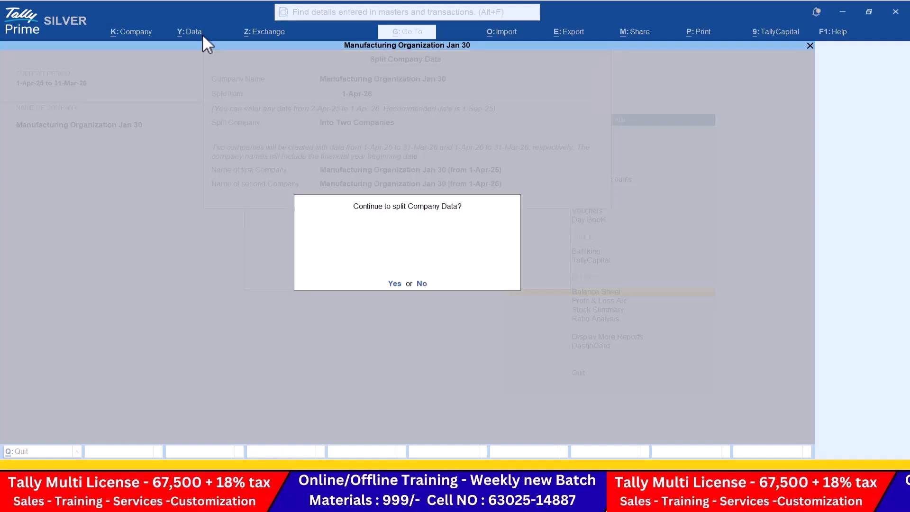
key(y)
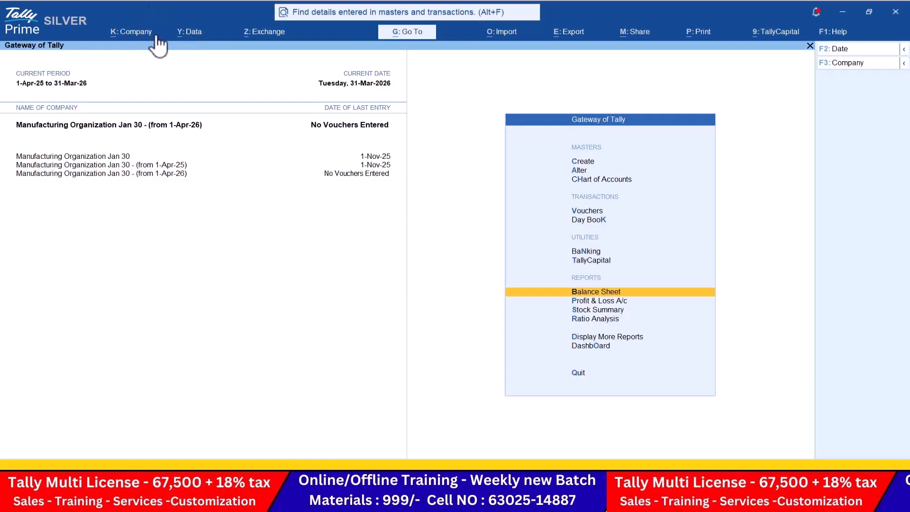
Delete the split company Manufacturing Organization Jan 30 - (from 1-Apr-25).
key(Down)
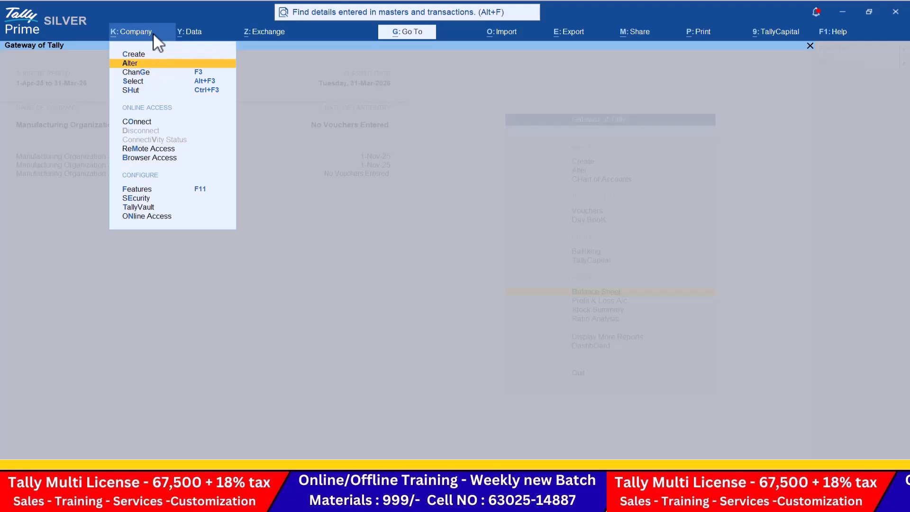
key(Return)
key(Return)
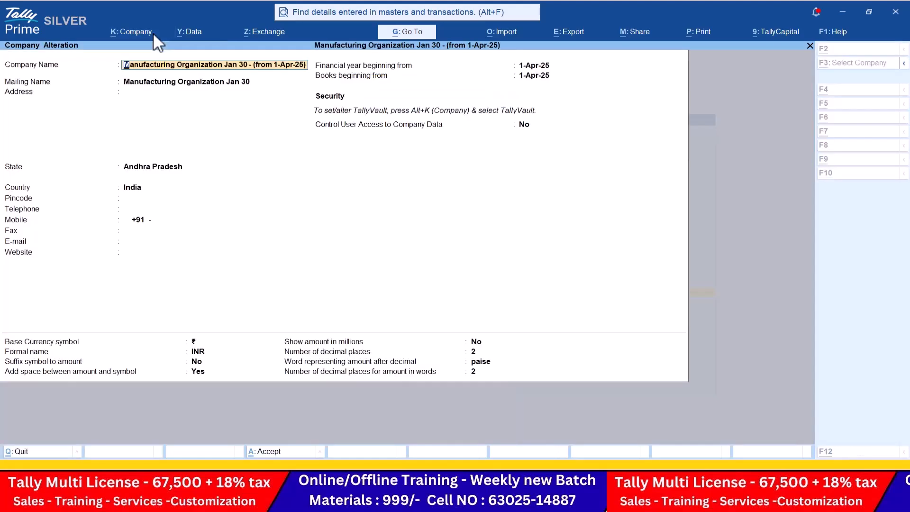
key(alt+d)
key(y)
key(y)
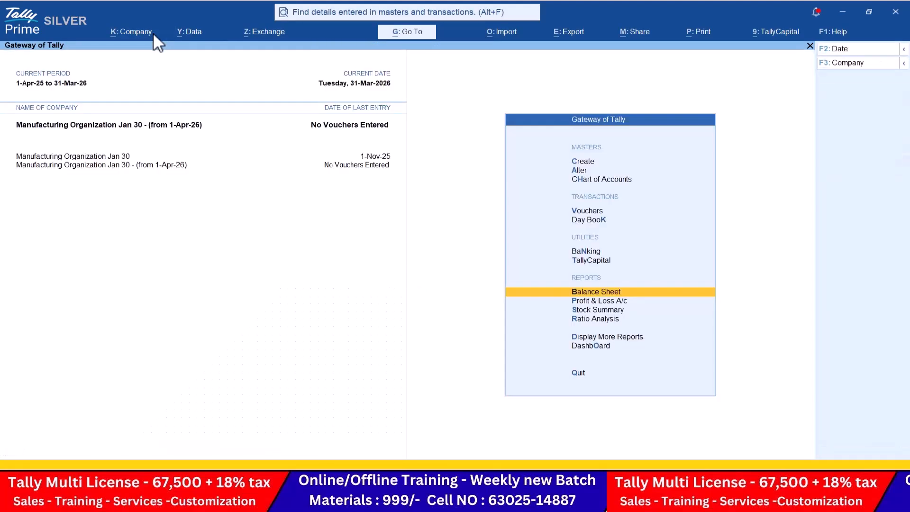
Rename the original company as Manufacturing Organization Jan 30 (25-26).
key(alt+k)
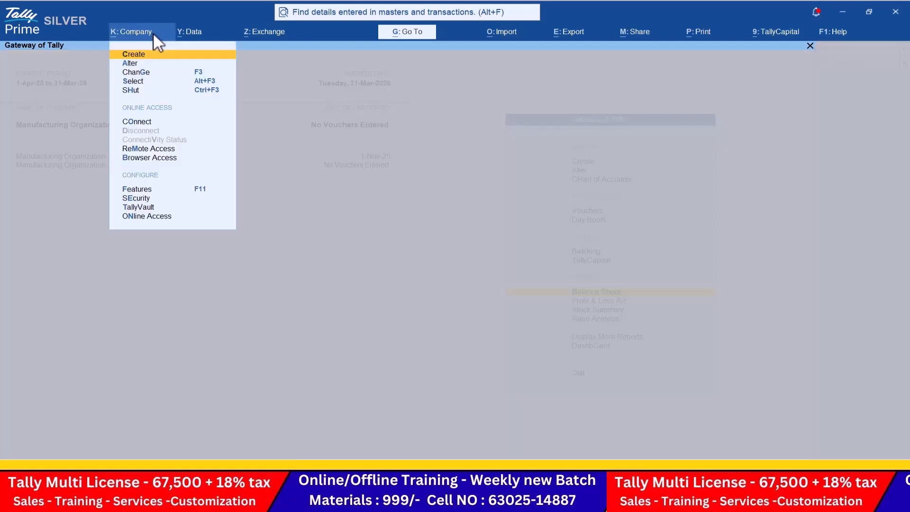
key(Down)
key(Return)
key(Up)
key(Return)
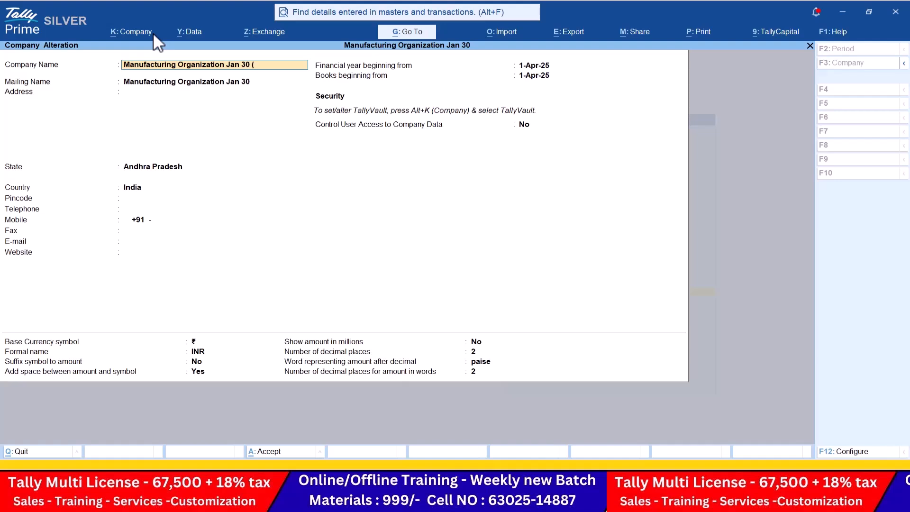
text((25-26))
key(Return)
Rename the company split from 1-Apr-26 as Manufacturing Organization Jan 30 (26-27), save it, and return to the Gateway.
key(F3)
key(Down)
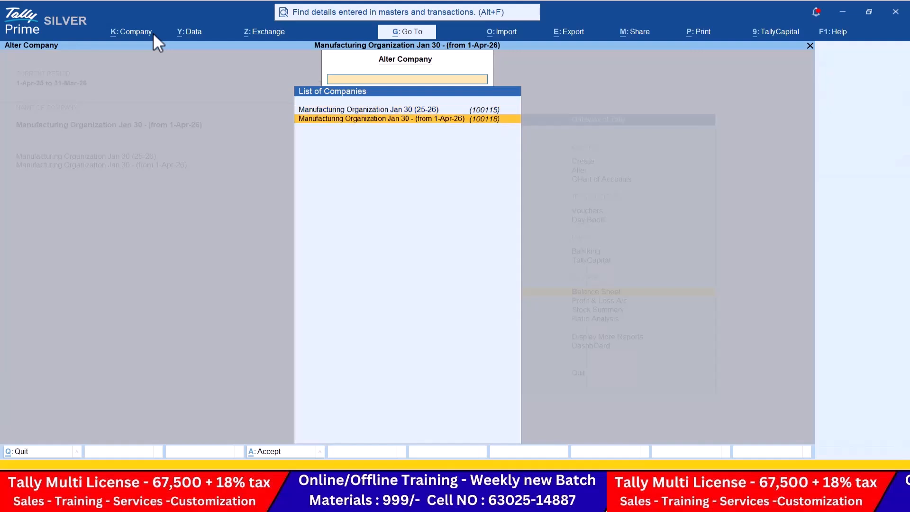
key(Return)
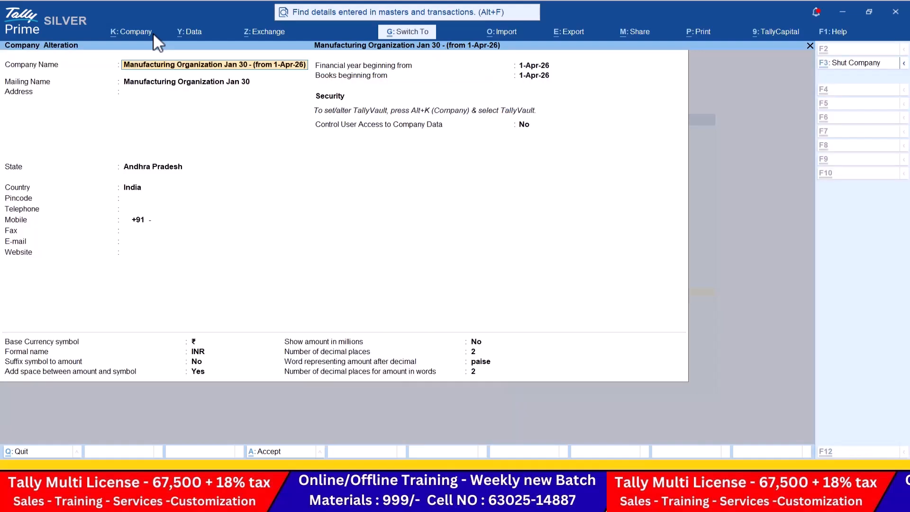
key(BackSpace)
key(BackSpace)
key(BackSpace)
key(BackSpace)
key(BackSpace)
key(BackSpace)
key(BackSpace)
key(BackSpace)
key(BackSpace)
key(BackSpace)
key(BackSpace)
key(BackSpace)
key(BackSpace)
key(BackSpace)
key(BackSpace)
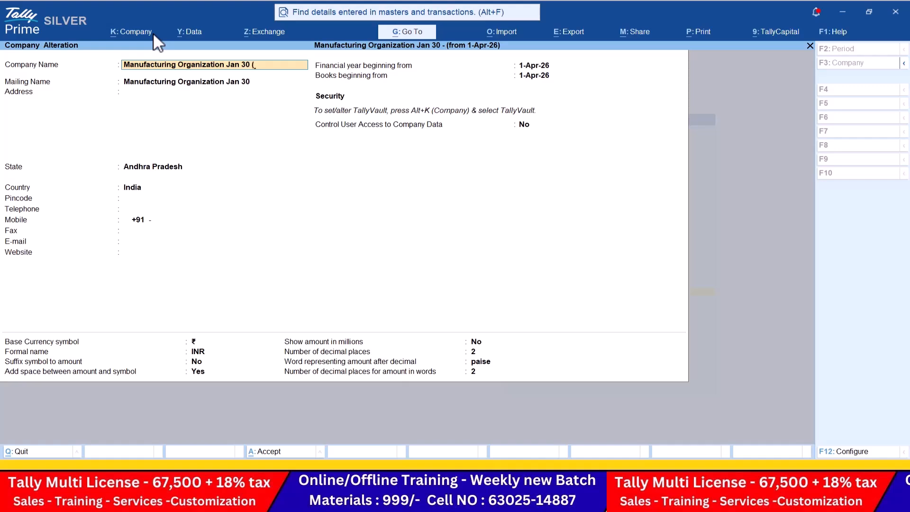
text((26-2)
key(Return)
key(Return)
key(ctrl+a)
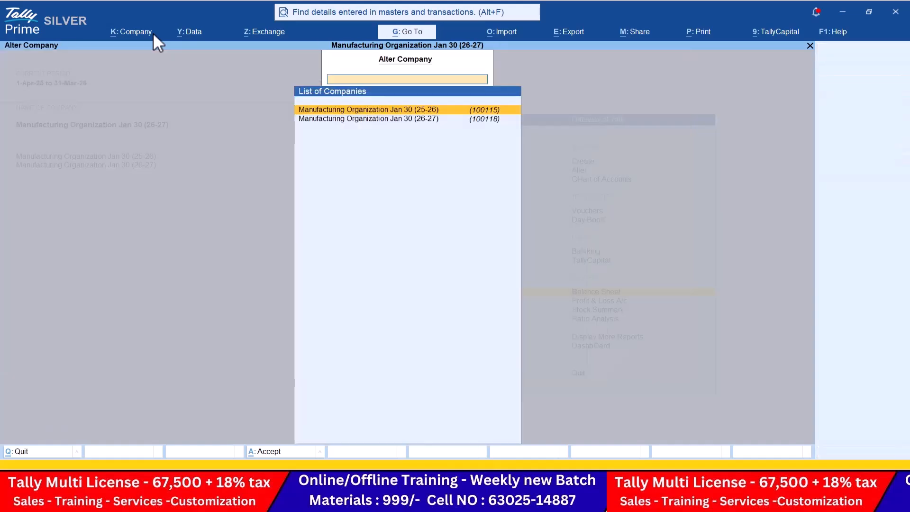
key(Escape)
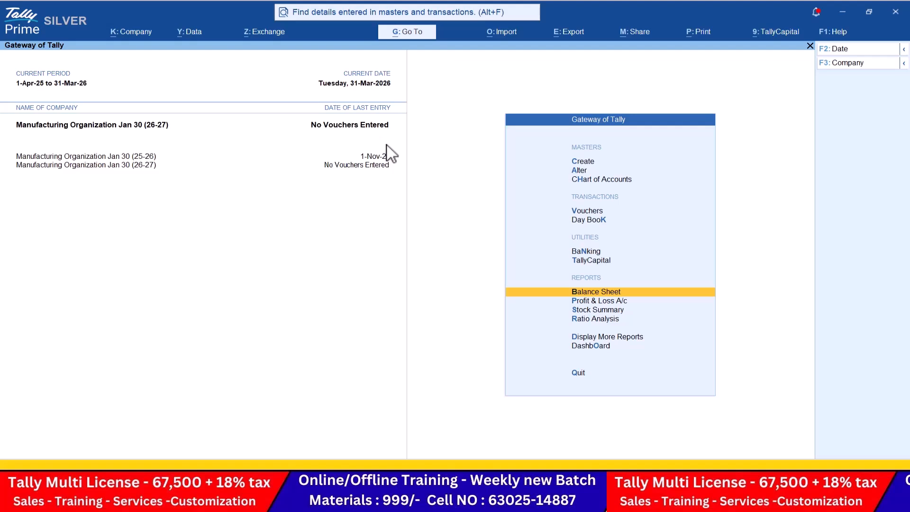
Examine the Profit & Loss A/c and the detailed Balance Sheet of the 26-27 company.
key(Down)
key(Return)
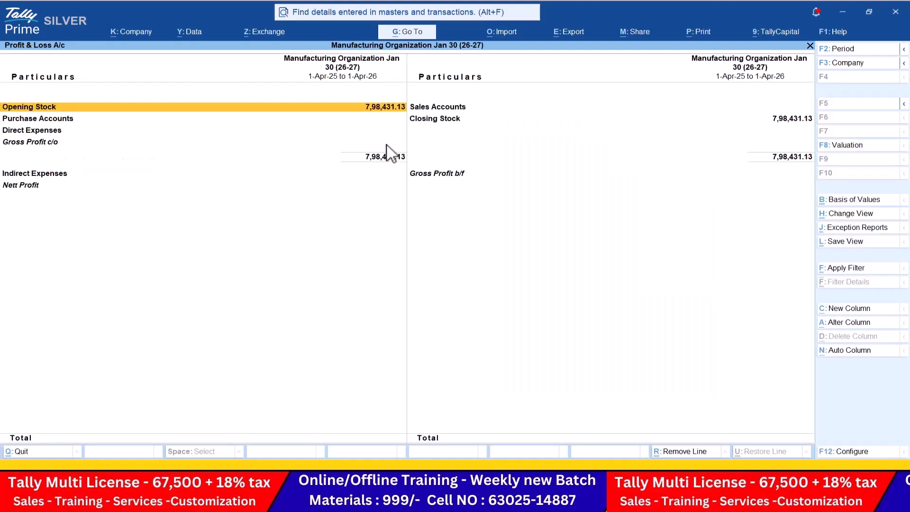
key(alt+F5)
key(Escape)
key(Up)
key(Return)
key(alt+F5)
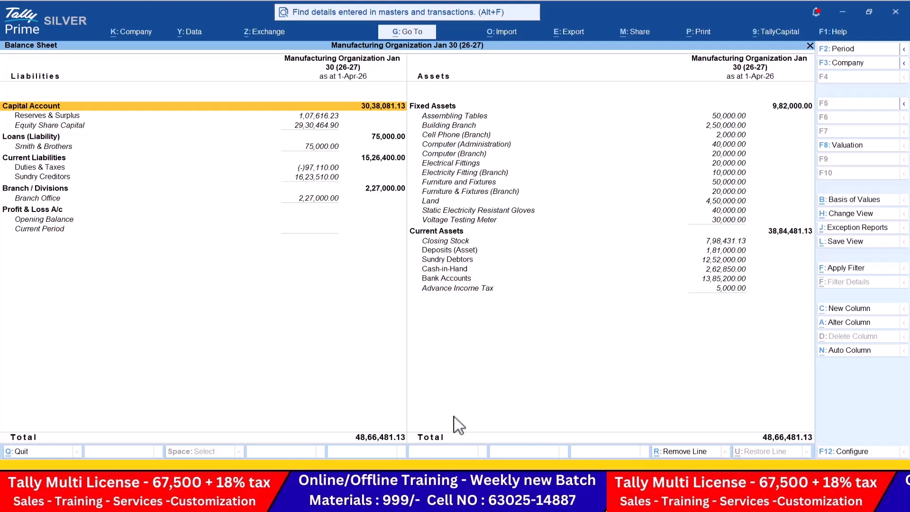
Leave the Balance Sheet and display the ledgers in the Chart of Accounts.
key(Escape)
key(Up)
key(Up)
key(Up)
key(Up)
key(Up)
key(Return)
key(Return)
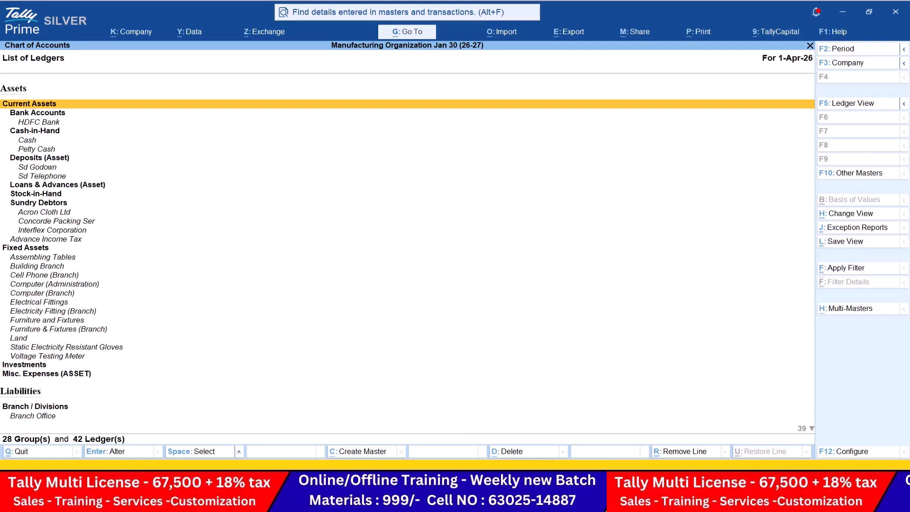
Multi-alter the ledgers of all groups, zero their opening balances, save, and return to the list of masters.
click(861, 315)
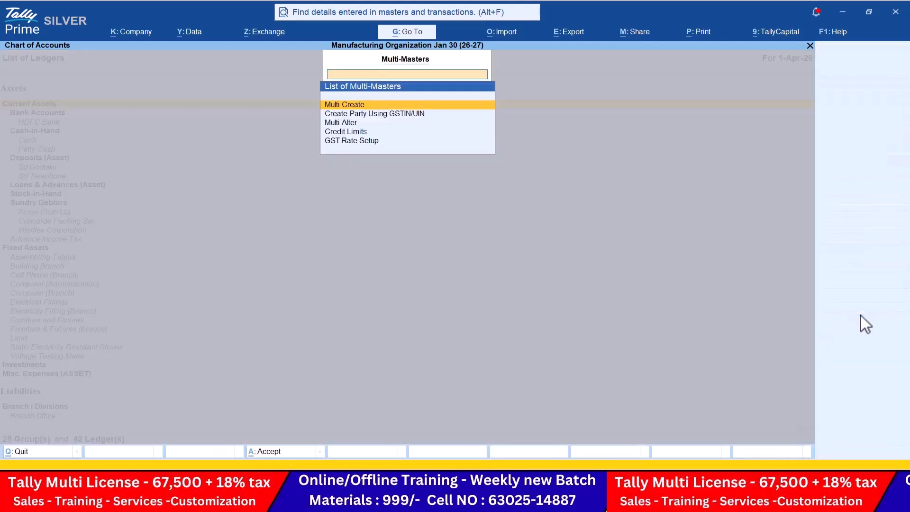
key(Down)
key(Down)
key(Return)
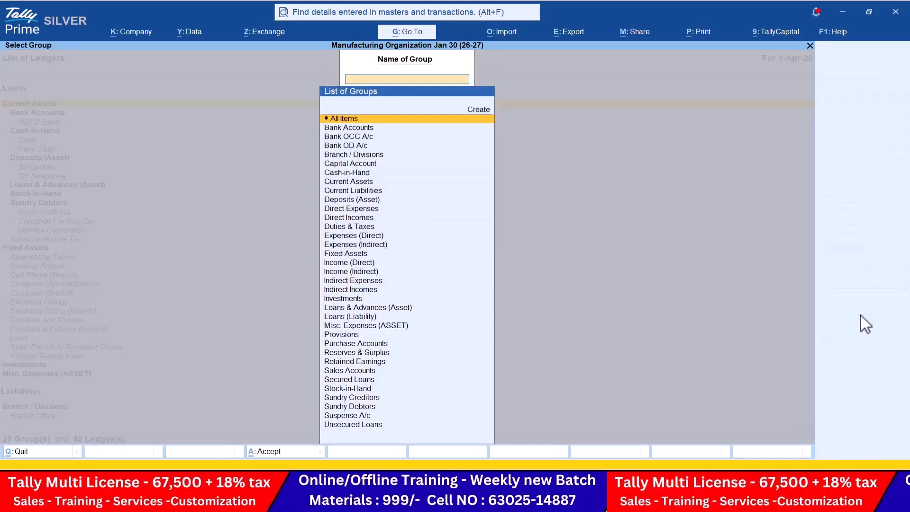
key(Return)
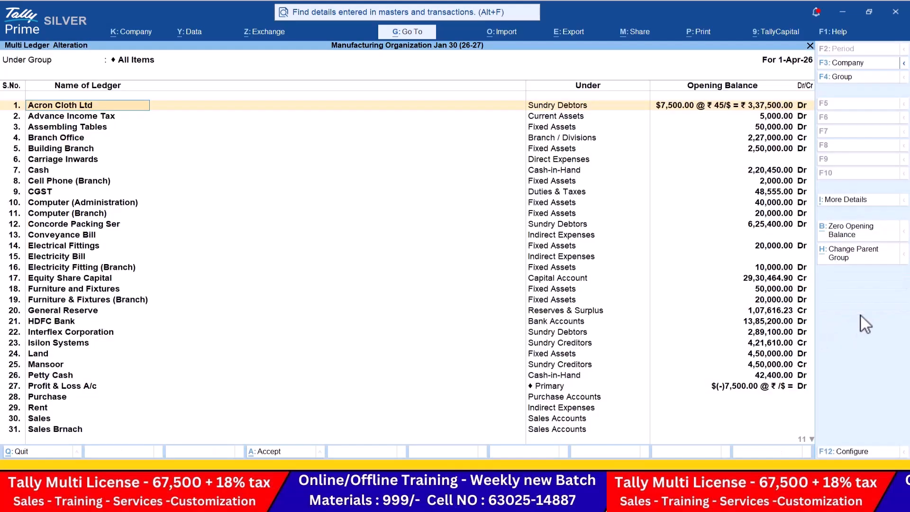
click(854, 232)
key(ctrl+a)
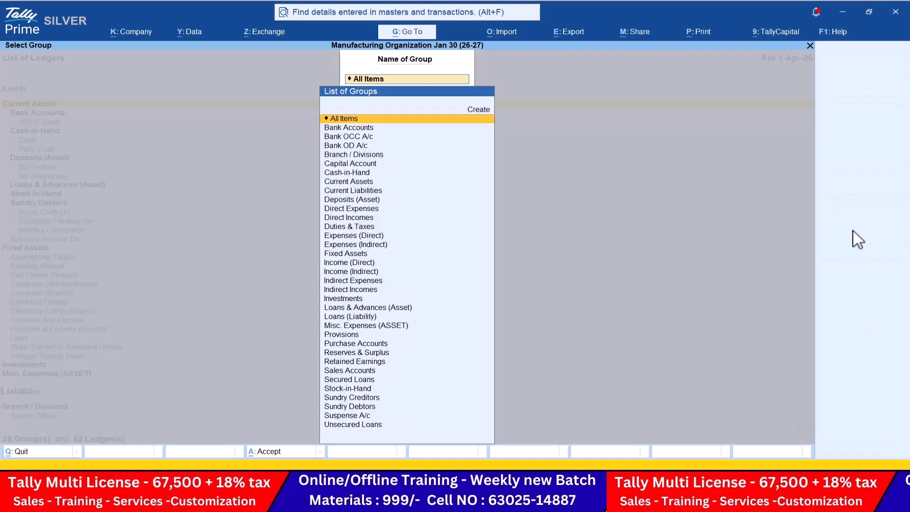
key(Escape)
key(Escape)
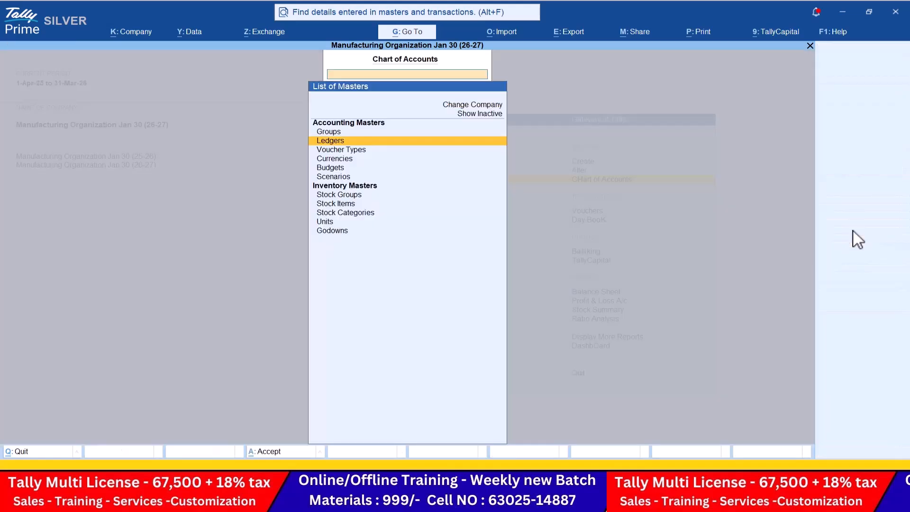
Display the stock items in the Chart of Accounts.
key(Down)
key(Down)
key(Down)
key(Down)
key(Down)
key(Down)
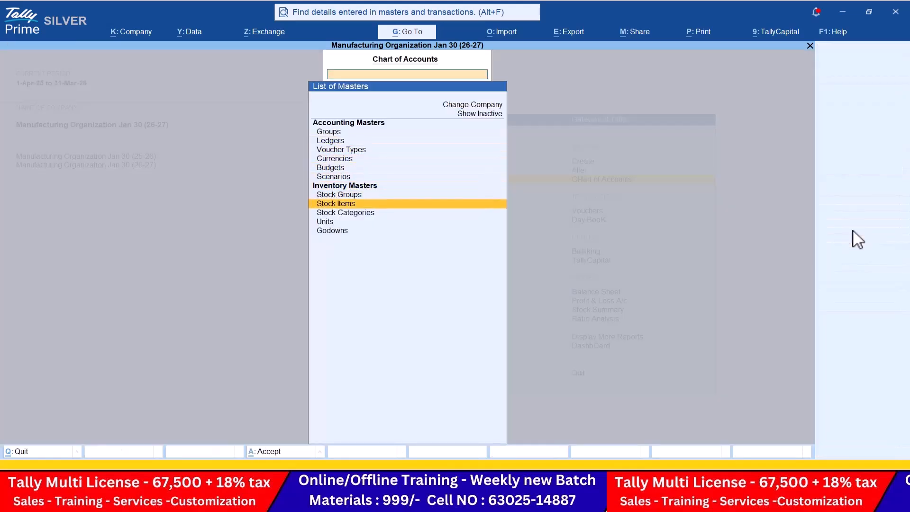
key(Return)
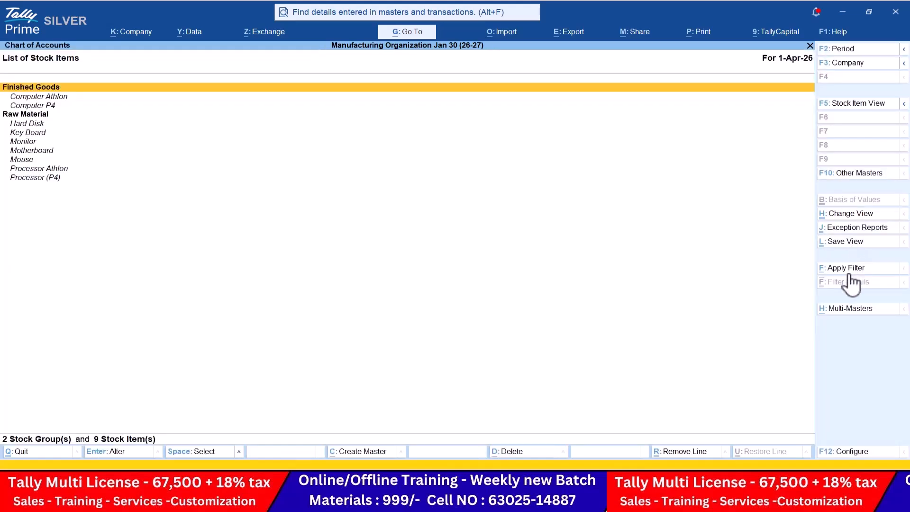
Multi-alter the stock items under All Items, zero their opening balances, save, and return to the Gateway of Tally.
click(857, 308)
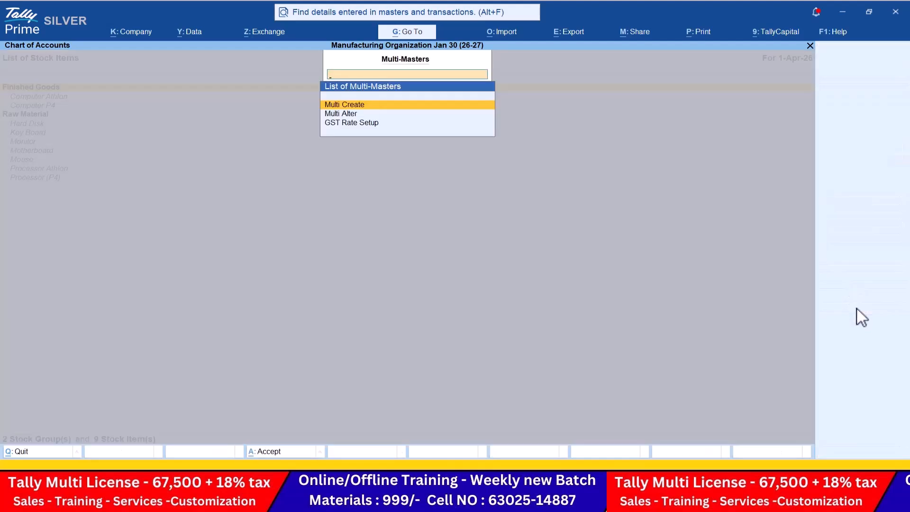
key(Down)
key(Return)
key(Return)
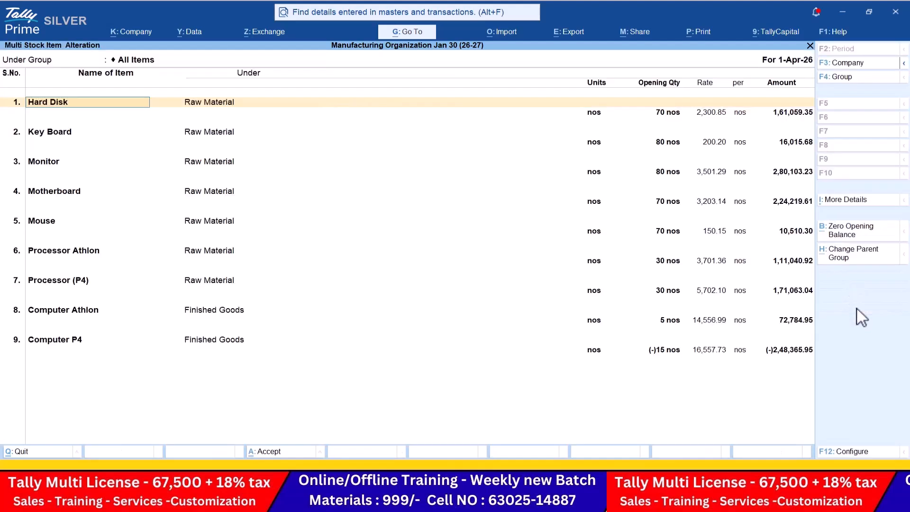
click(849, 238)
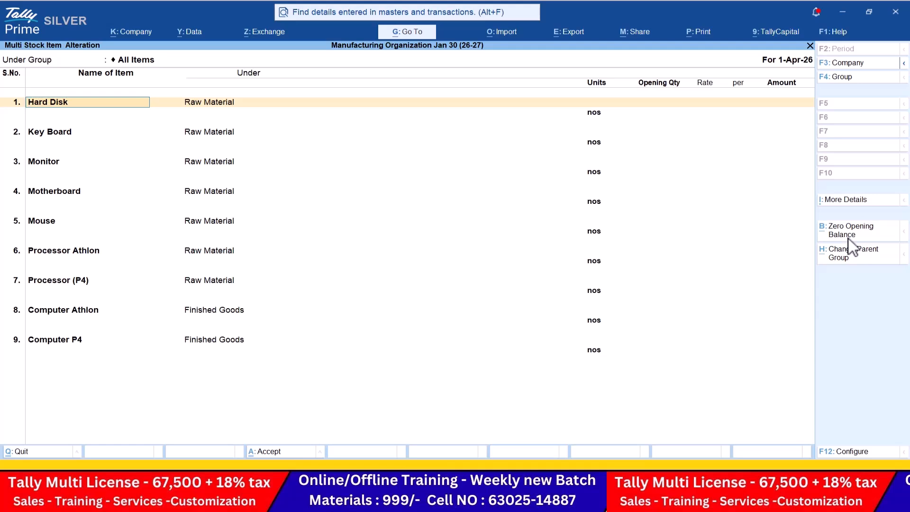
key(ctrl+a)
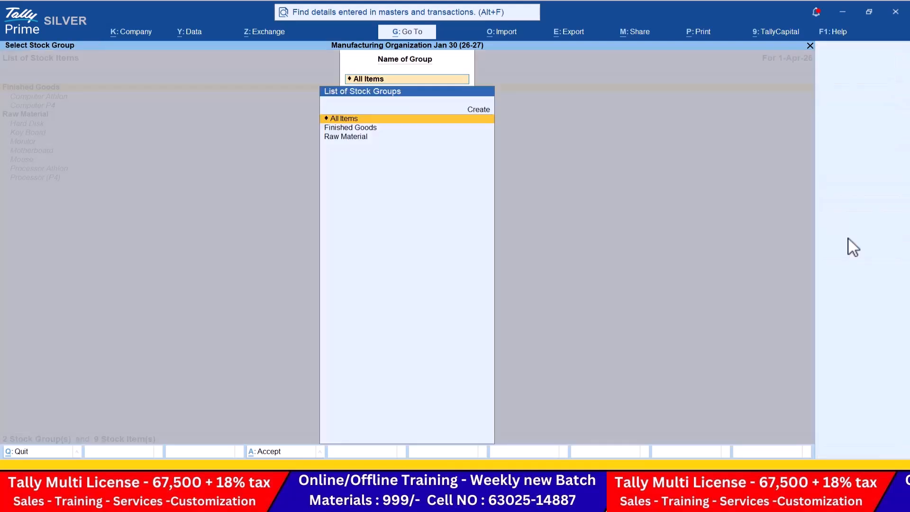
key(Return)
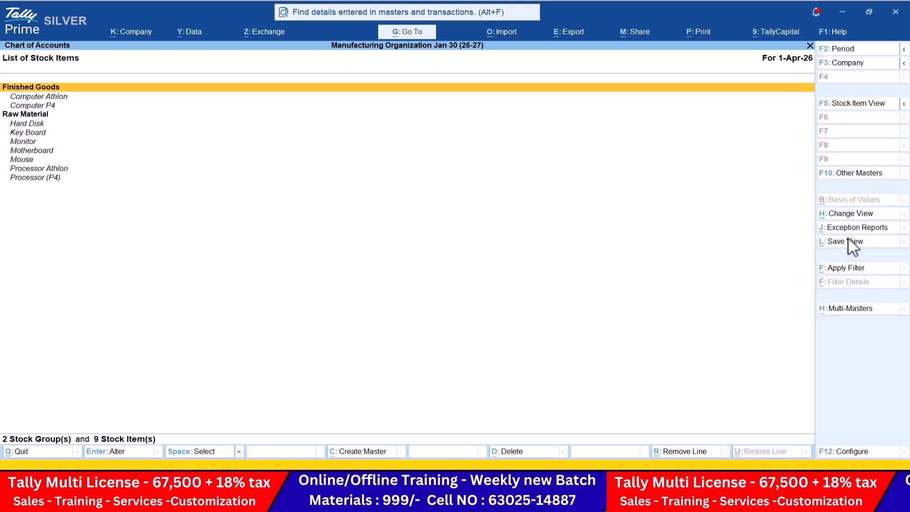
key(Escape)
key(Escape)
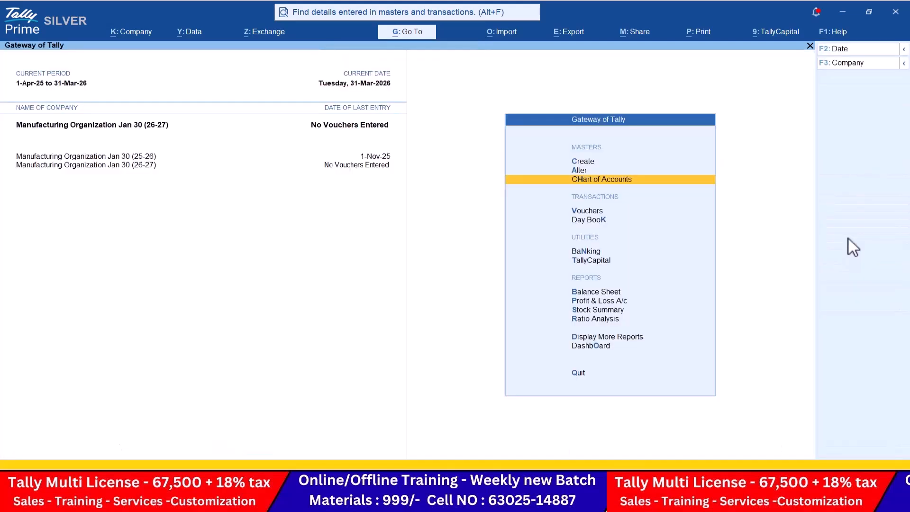
Display the Balance Sheet of the 26-27 company to check the cleared balances.
key(Down)
key(Down)
key(Down)
key(Down)
key(Down)
key(Down)
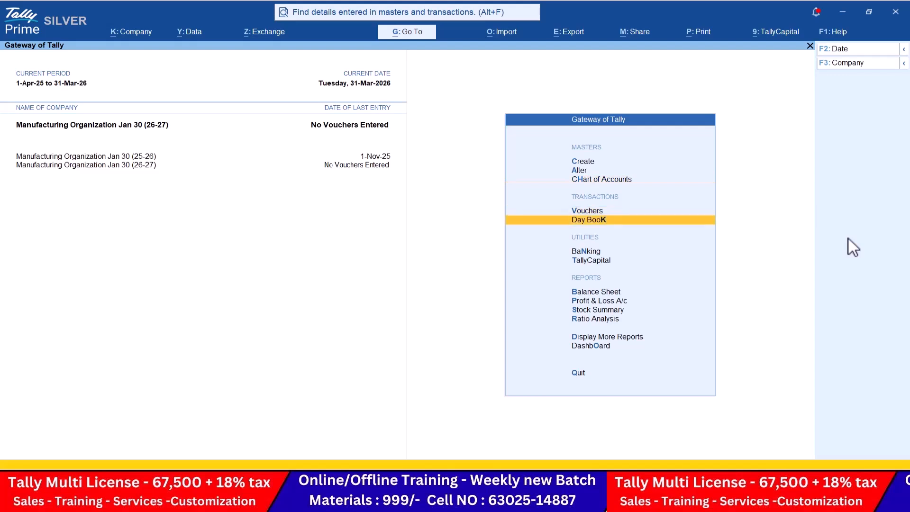
key(Up)
key(Return)
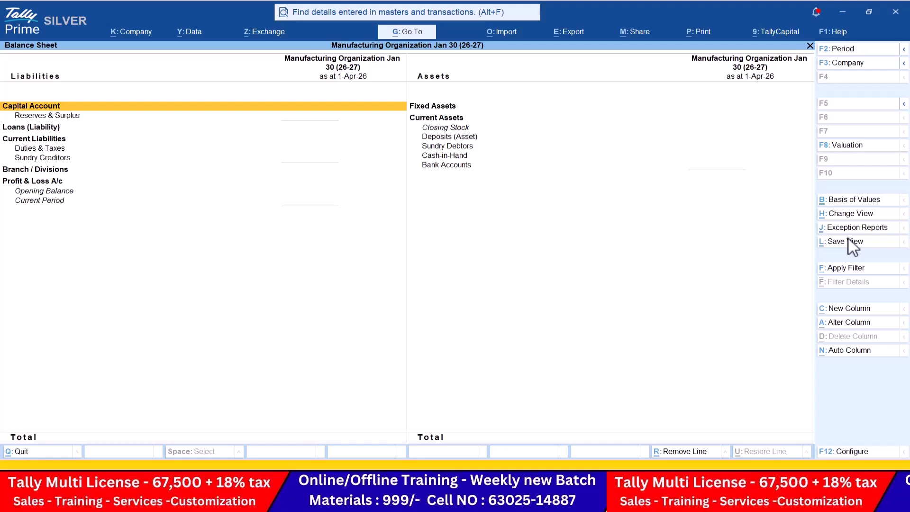
key(alt+Tab)
key(alt+Tab)
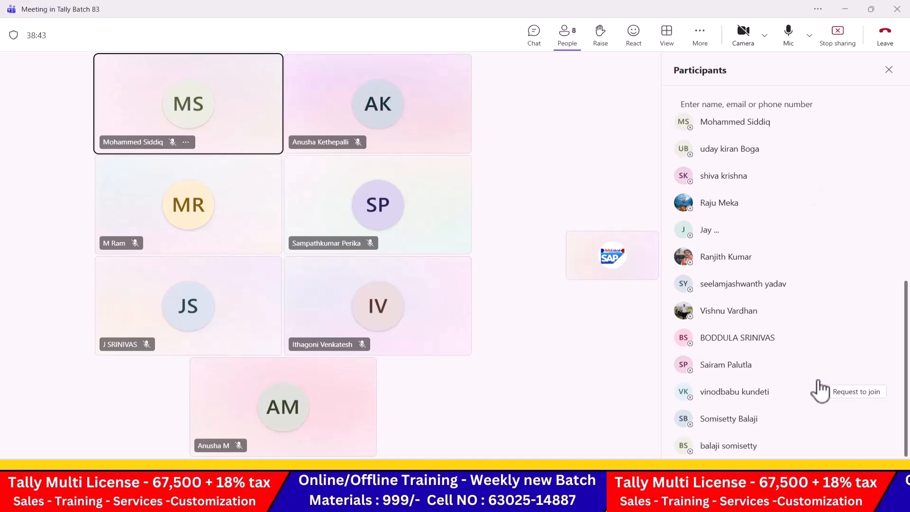
click(621, 474)
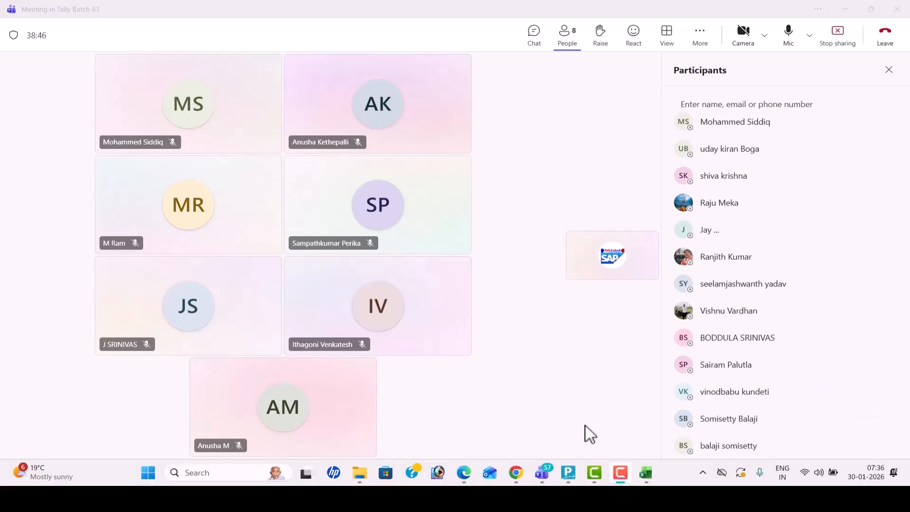